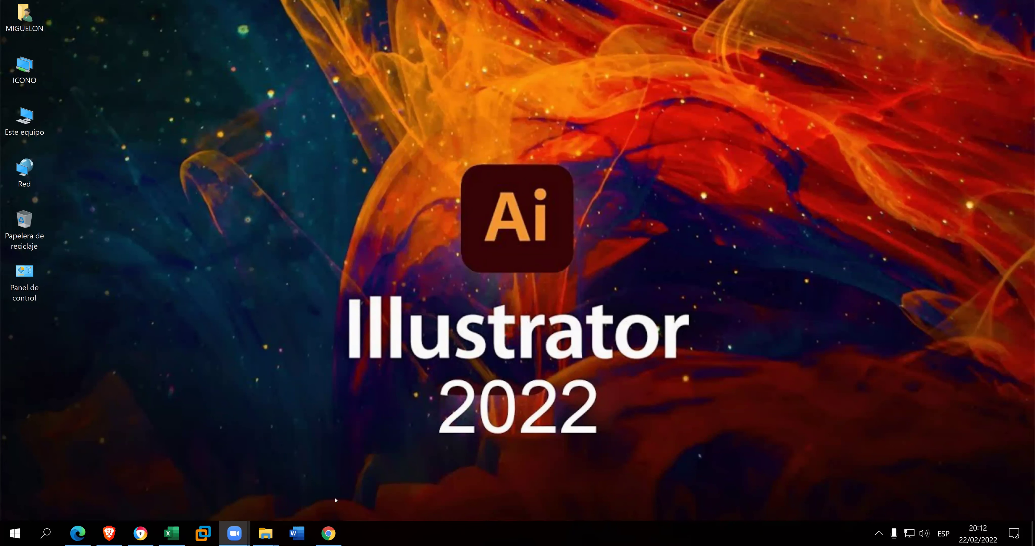
Open Google Drive via Chrome's apps grid and start 'Agregar otra cuenta' from the avatar menu.
click(329, 534)
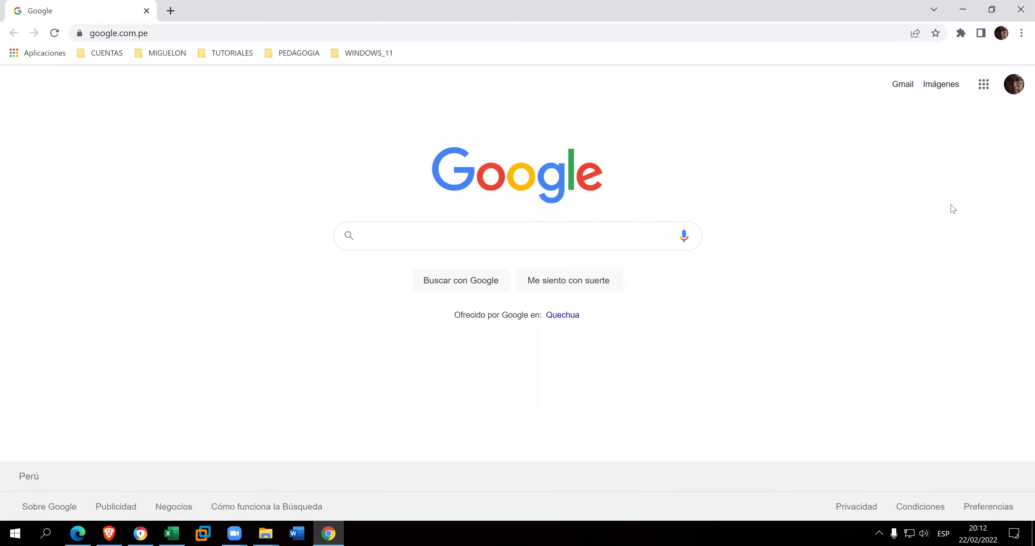
click(983, 84)
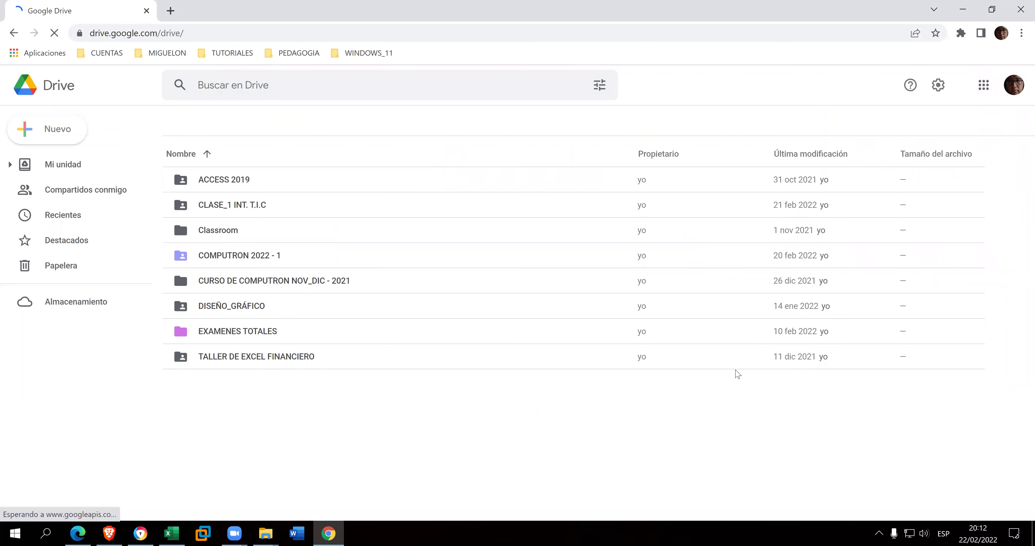
click(1014, 89)
click(860, 277)
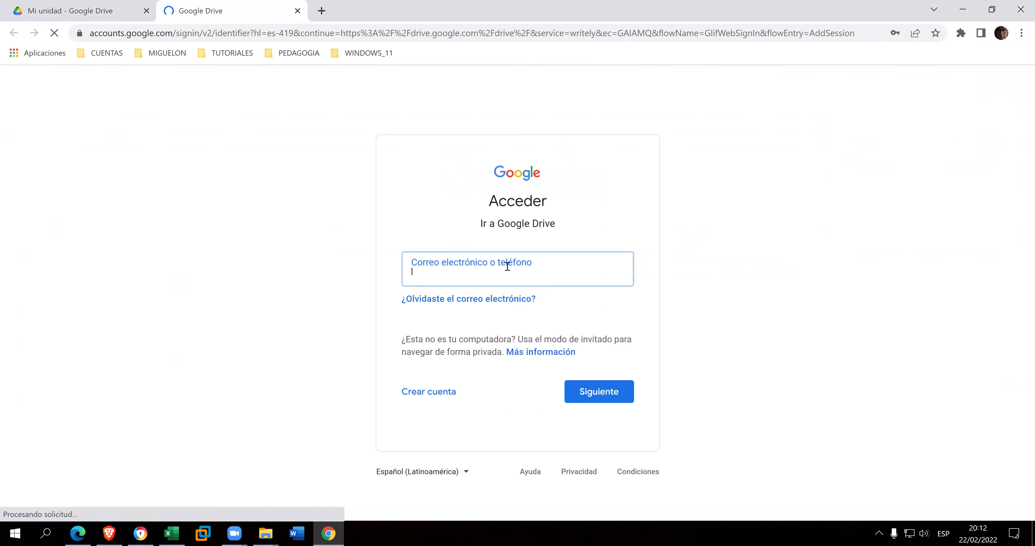
Sign in with the second account's e-mail and saved password, then confirm its recovery options.
click(508, 266)
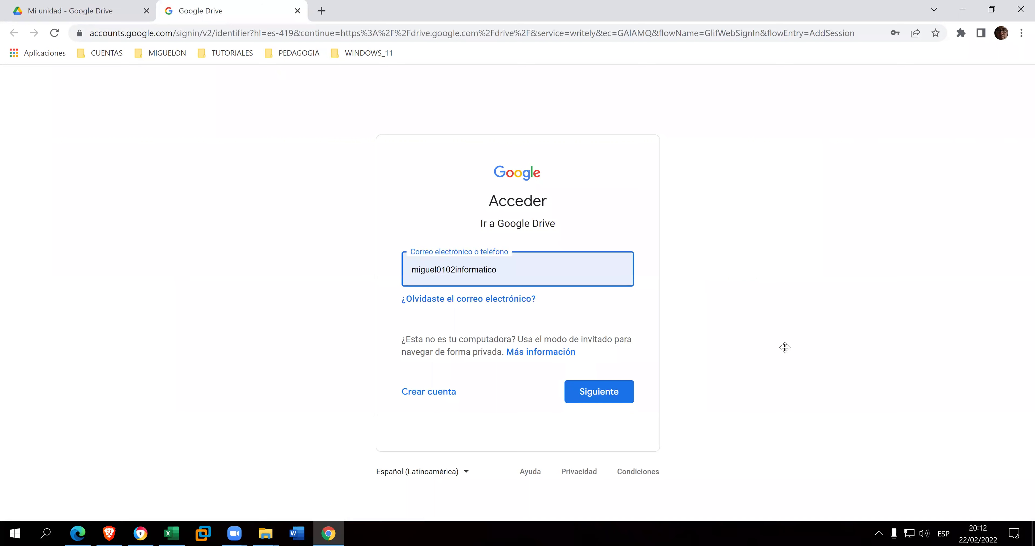
click(620, 397)
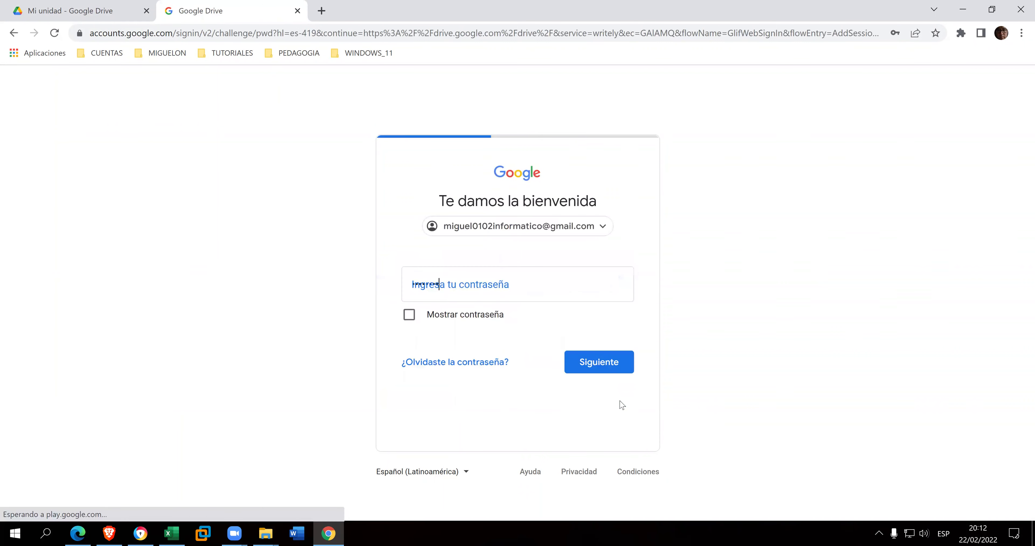
click(701, 302)
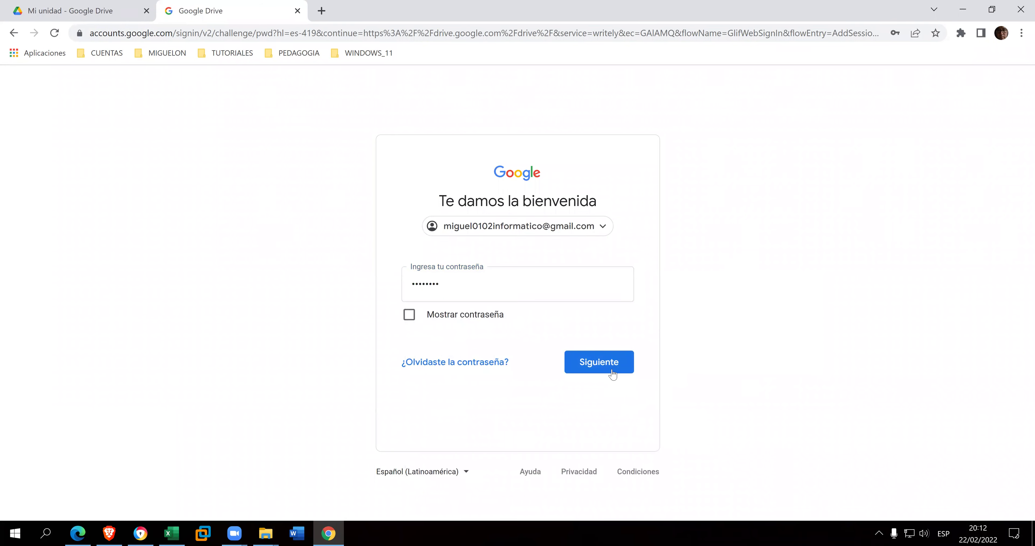
click(614, 375)
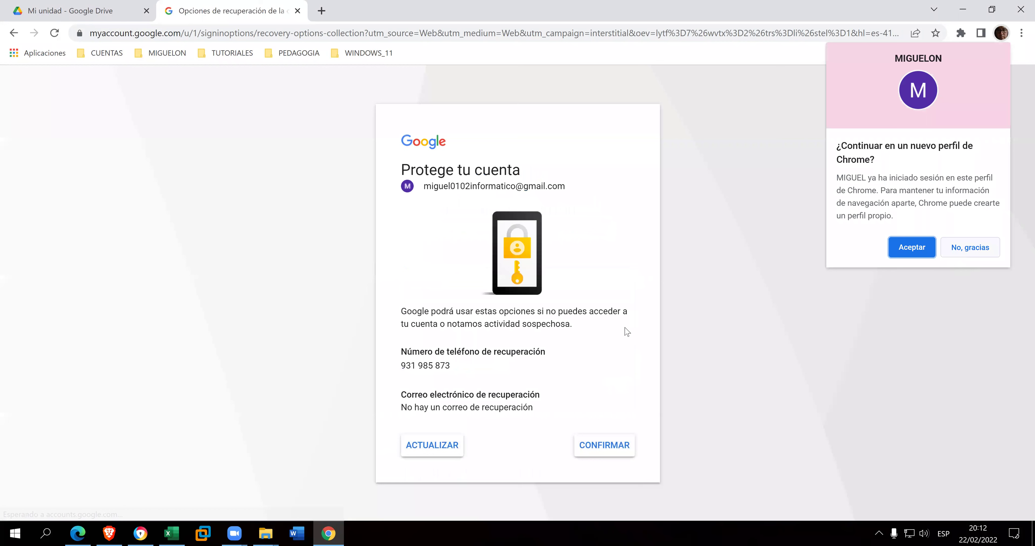
click(596, 447)
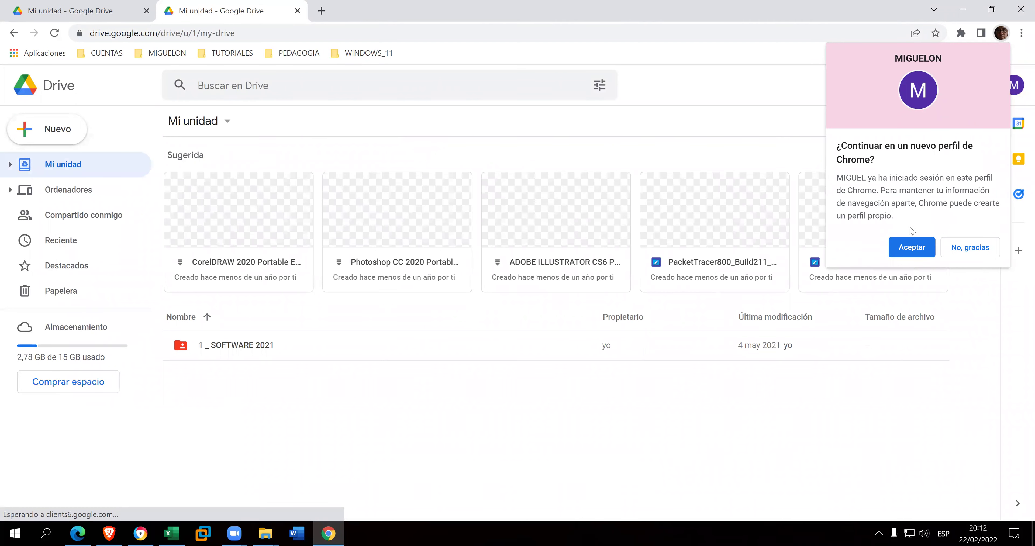
Decline the separate browser profile and open the 1 _ SOFTWARE 2021 folder.
click(958, 244)
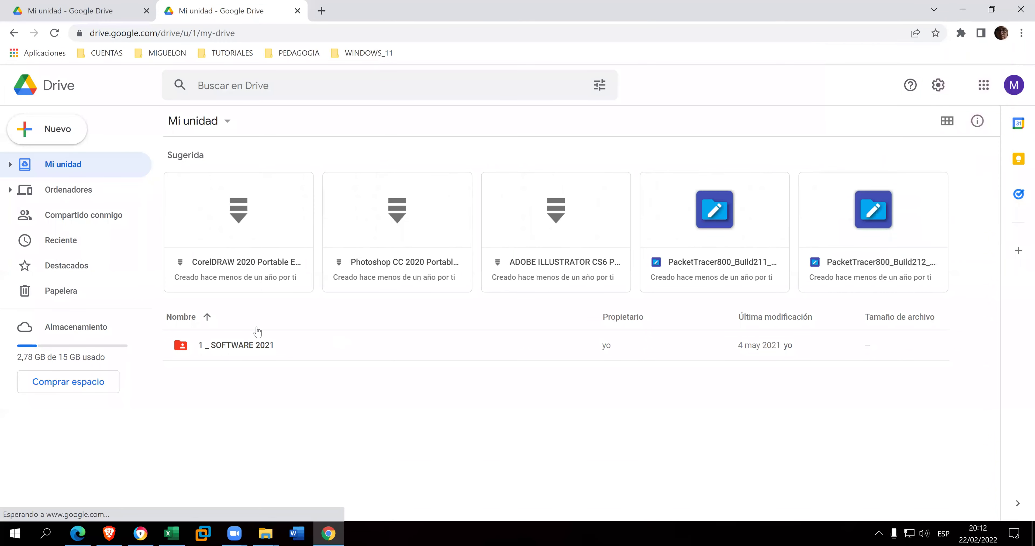
click(257, 344)
double_click(258, 344)
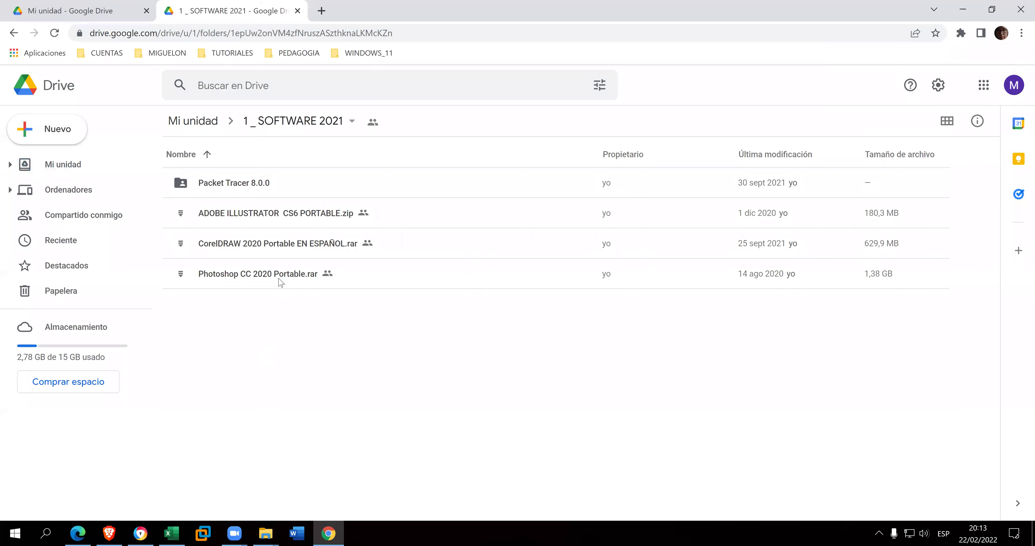
Copy the sharing link for ADOBE ILLUSTRATOR CS6 PORTABLE.zip and close the first Drive tab.
right_click(292, 216)
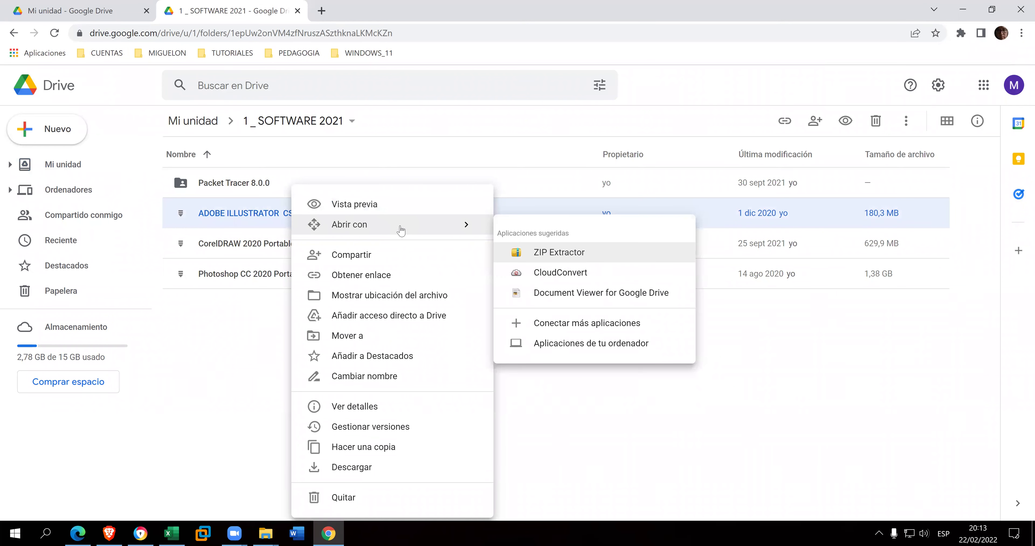
click(399, 274)
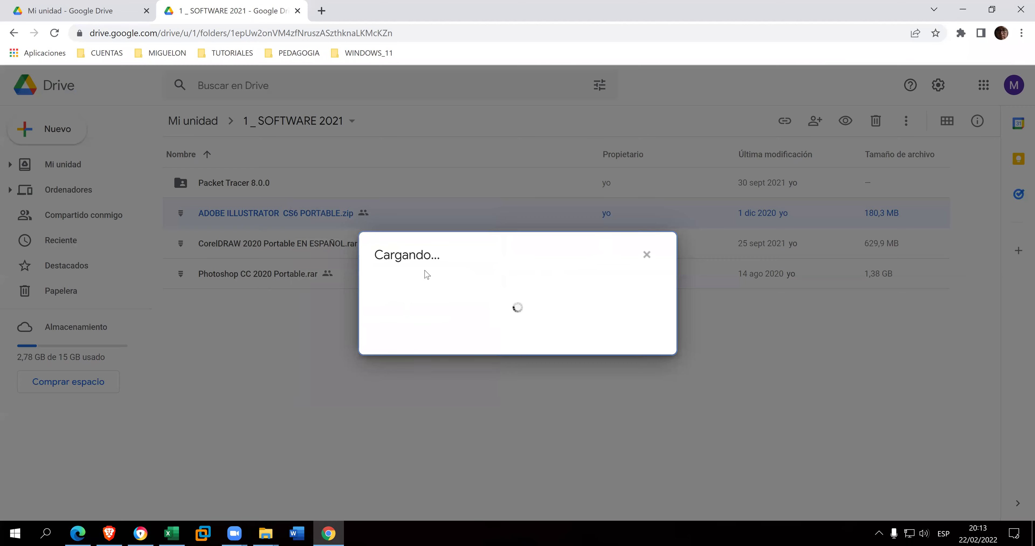
click(679, 301)
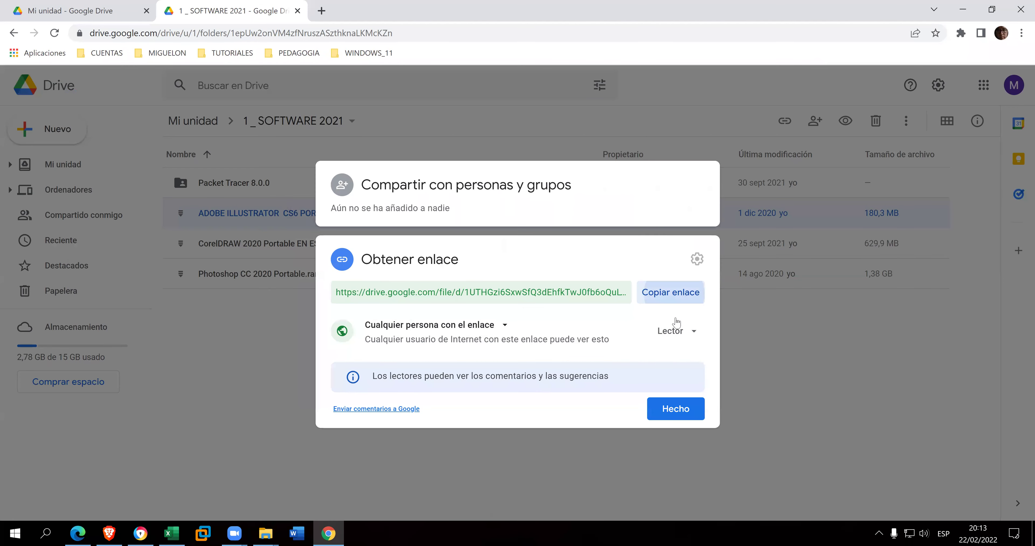
click(682, 408)
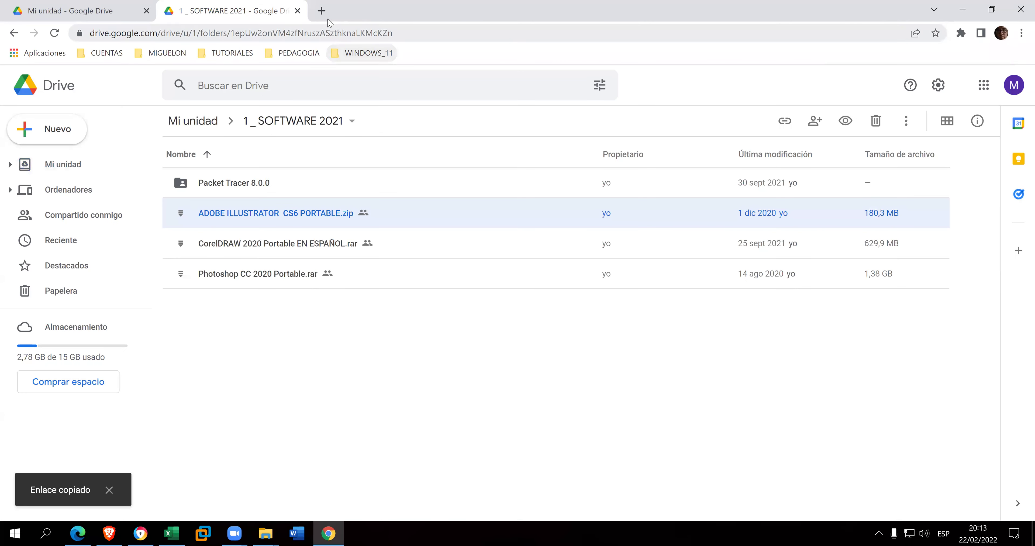
click(147, 11)
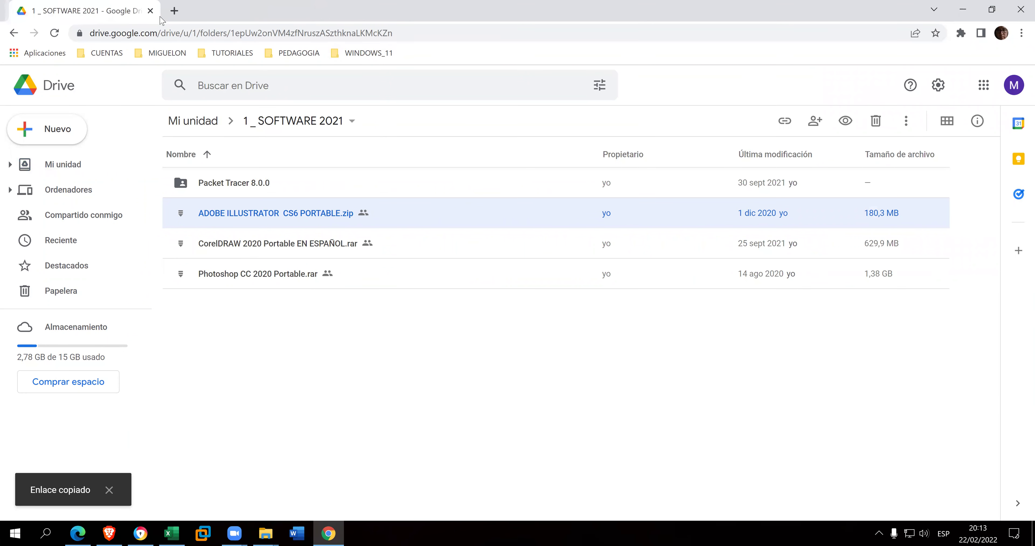
In a new tab, open Classroom's ILLUSTRATOR BÁSICO Trabajo en clase and create a Material.
key(ctrl+t)
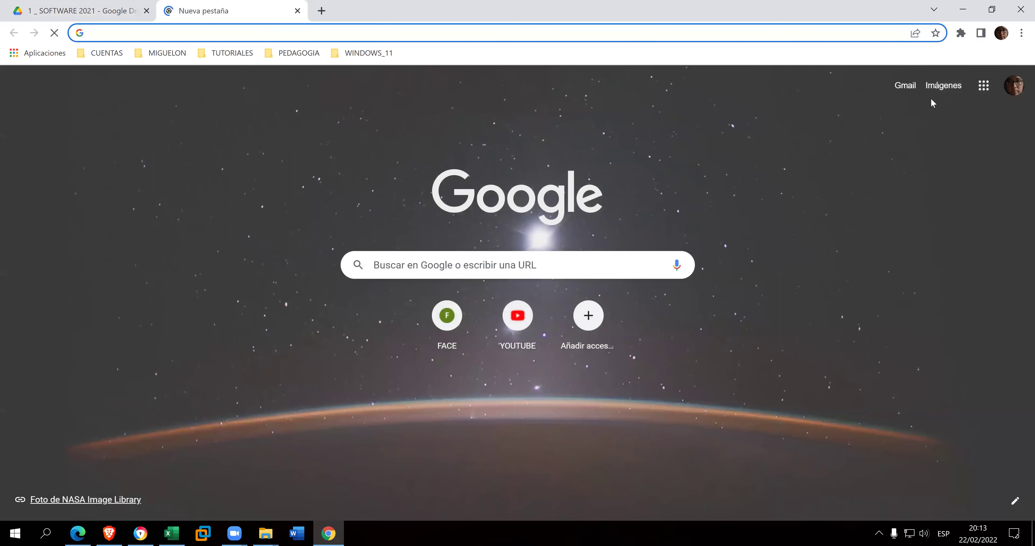
click(977, 92)
click(869, 138)
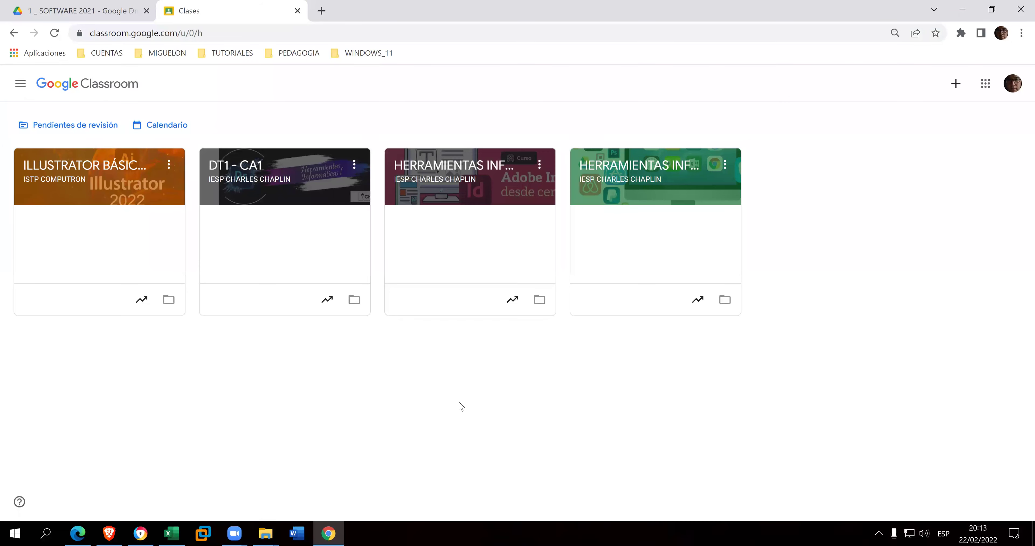
click(94, 176)
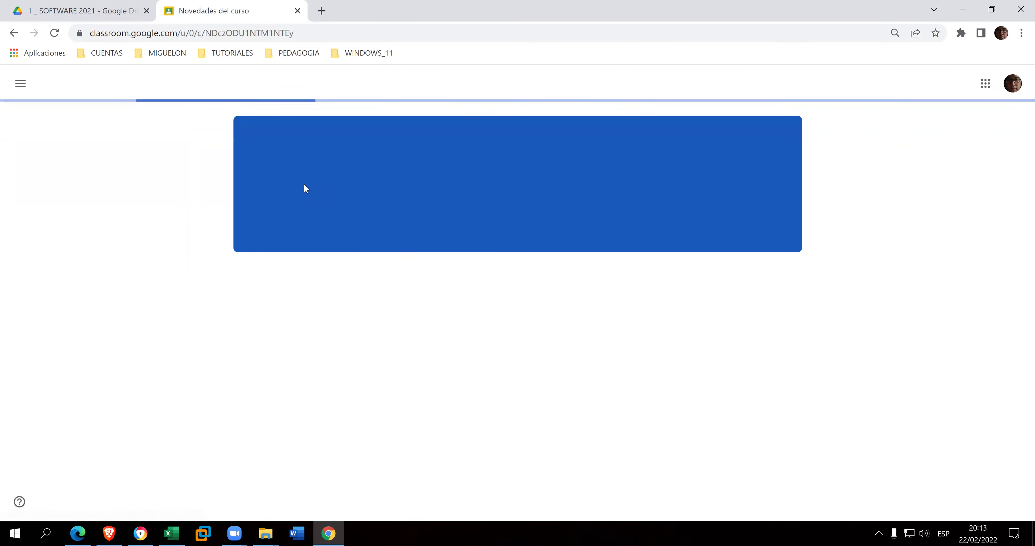
click(475, 95)
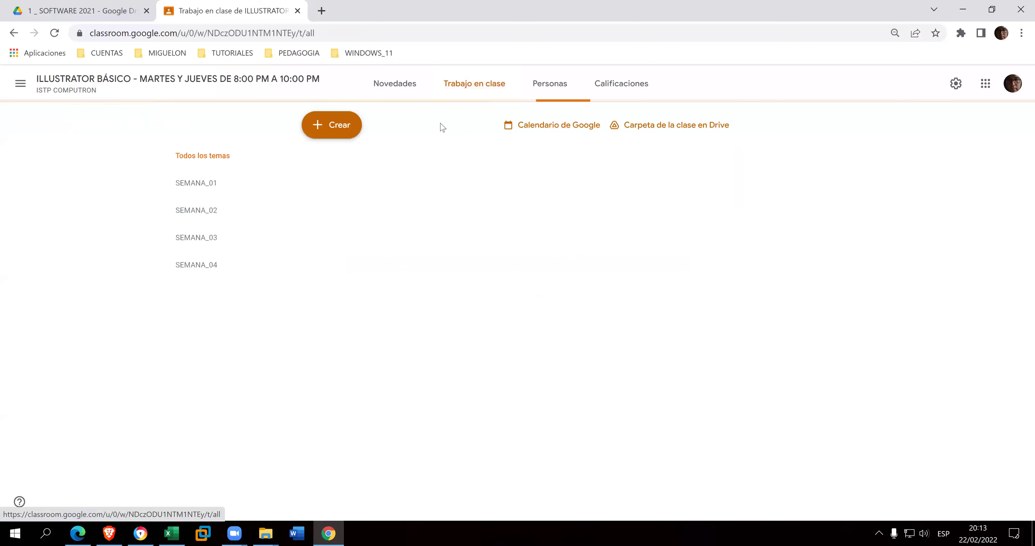
click(355, 129)
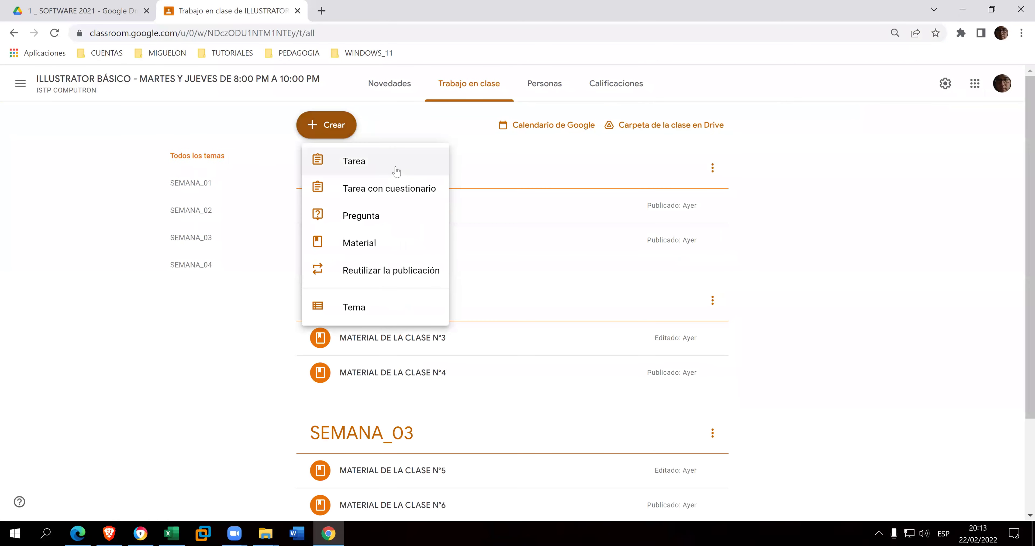
click(368, 245)
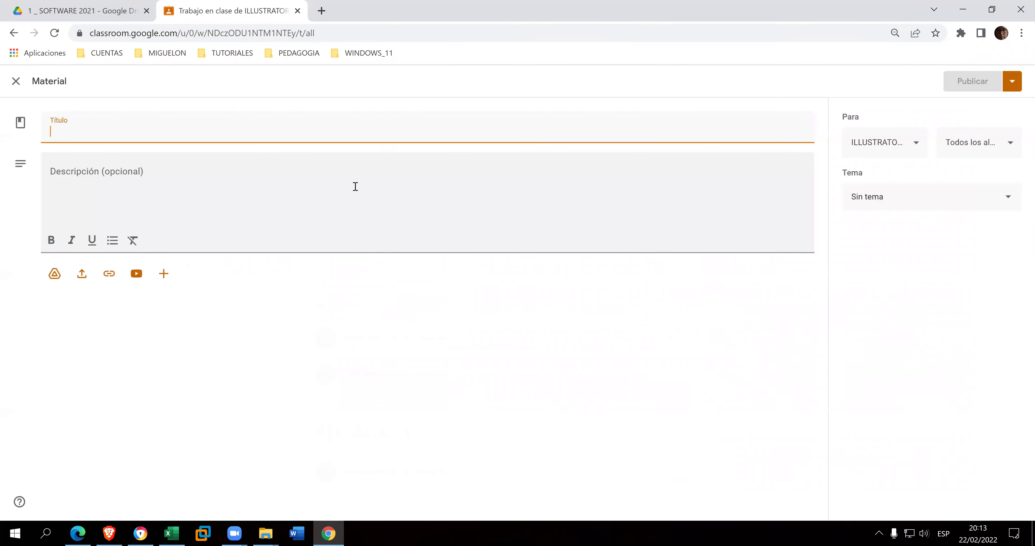
Paste the Drive link into the description and attach it as a link to the material.
click(300, 184)
right_click(299, 184)
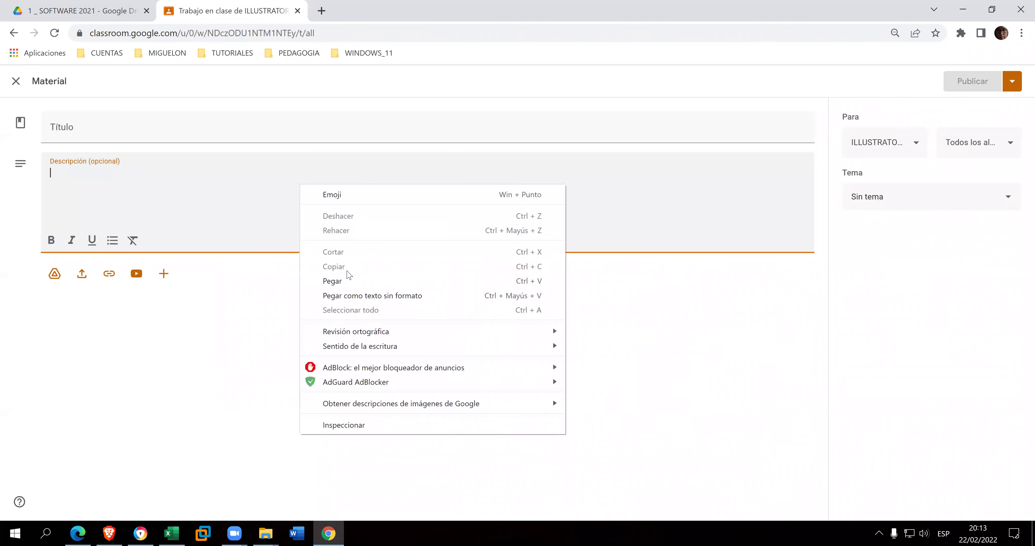
click(343, 280)
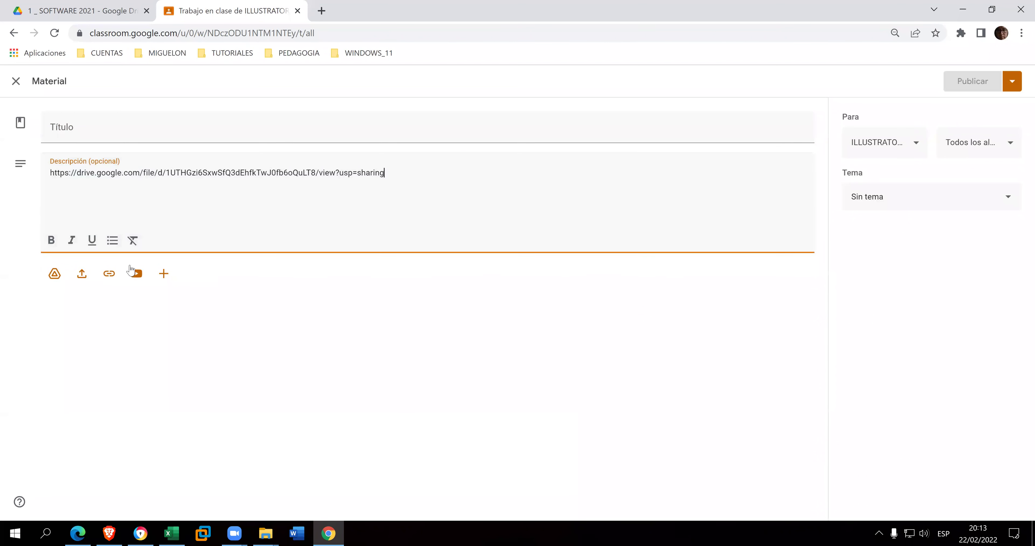
click(109, 274)
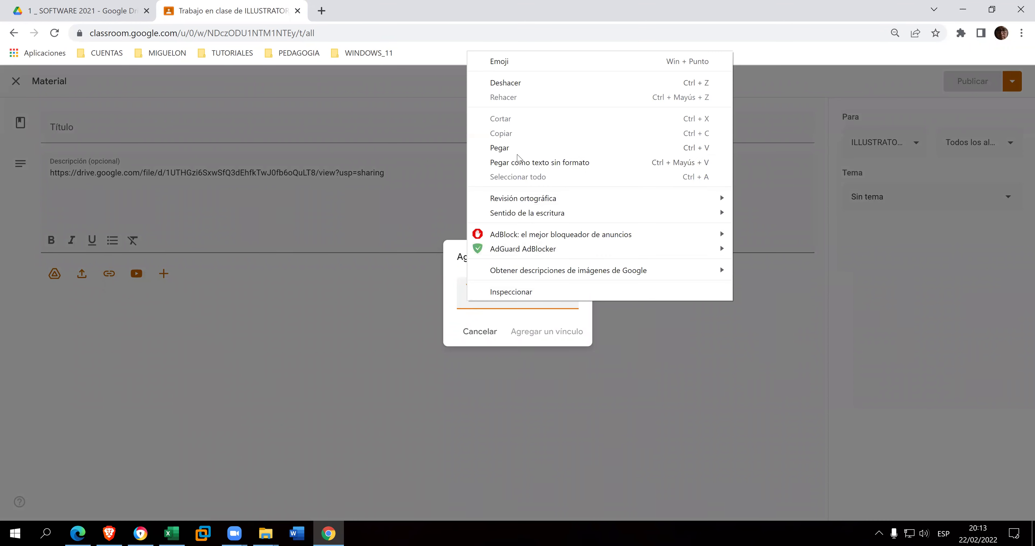
click(514, 147)
click(547, 330)
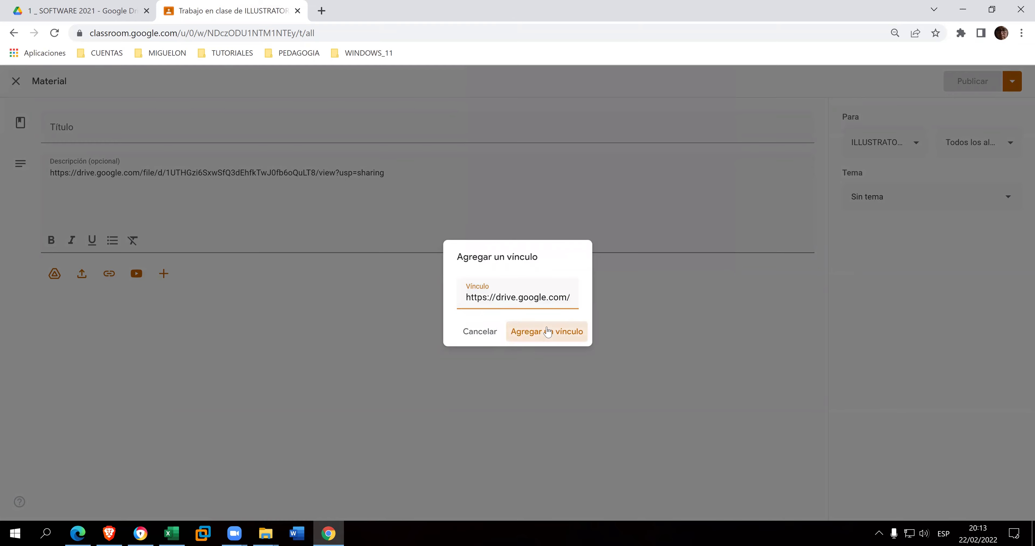
File the material under topic SEMANA_01 and title it 'INSTALADOR DE ADOBE ILLUSTRATOR CS 6'.
click(903, 203)
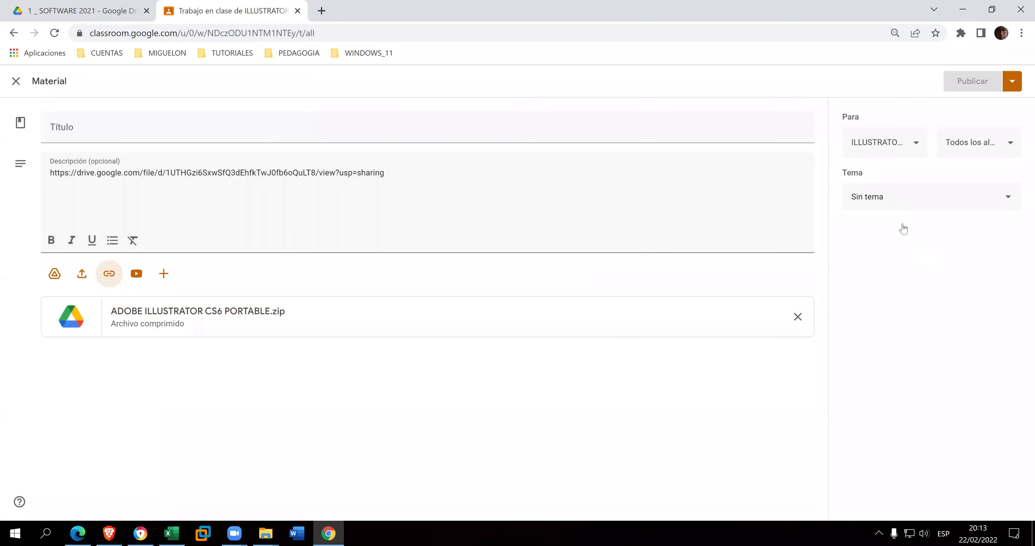
click(895, 263)
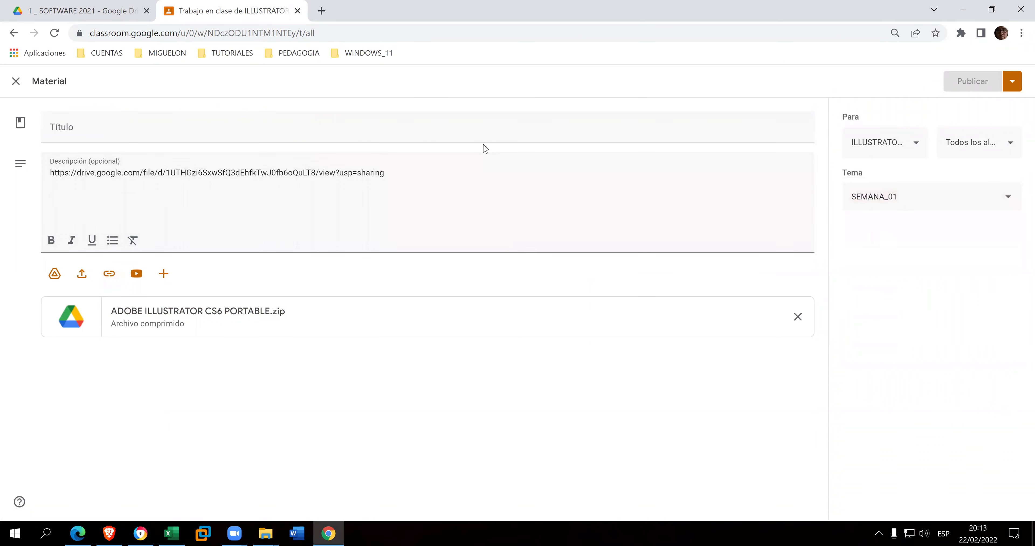
click(470, 128)
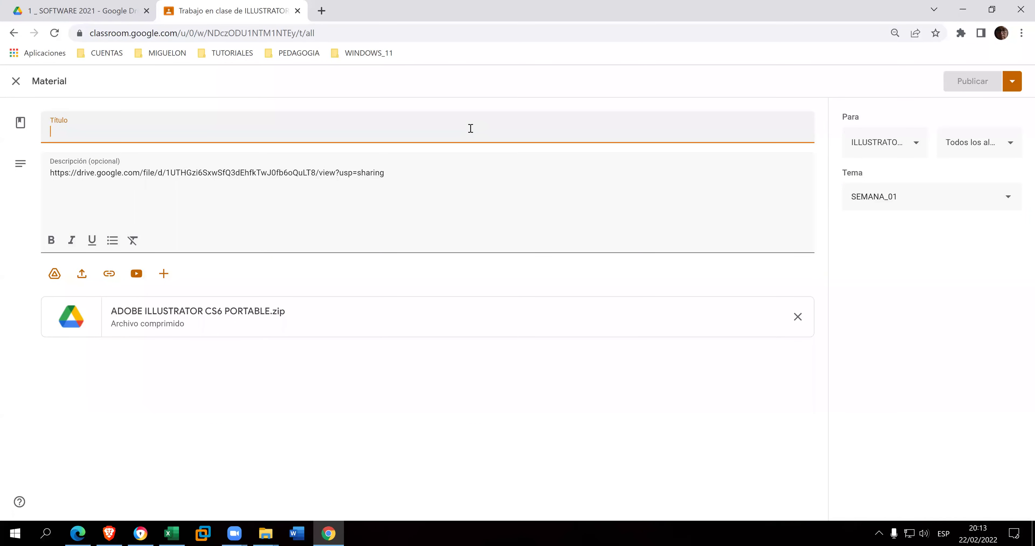
text(IN)
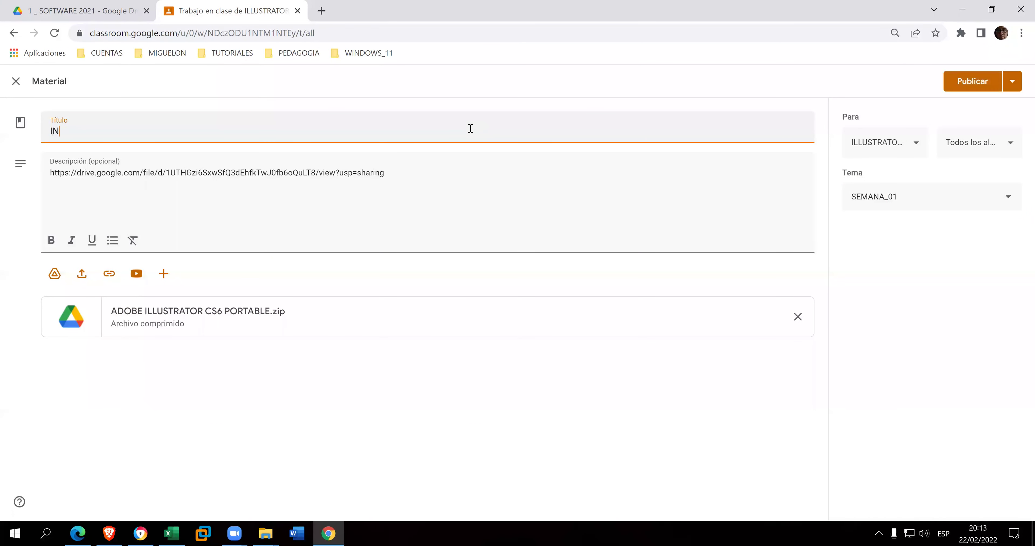
text(STALADOR DE AD)
text(OBE IL)
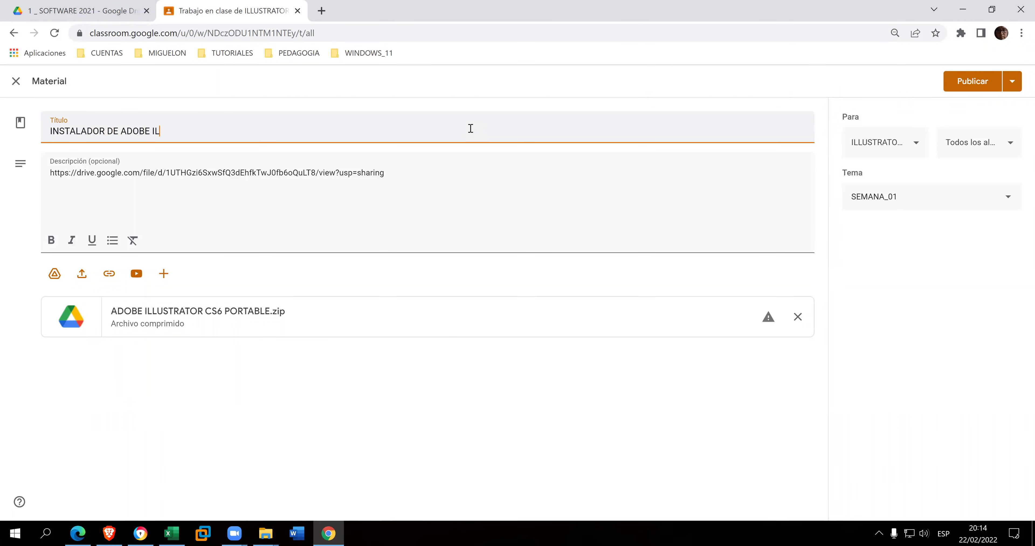
text(LUSTRATOR CS)
text( 6)
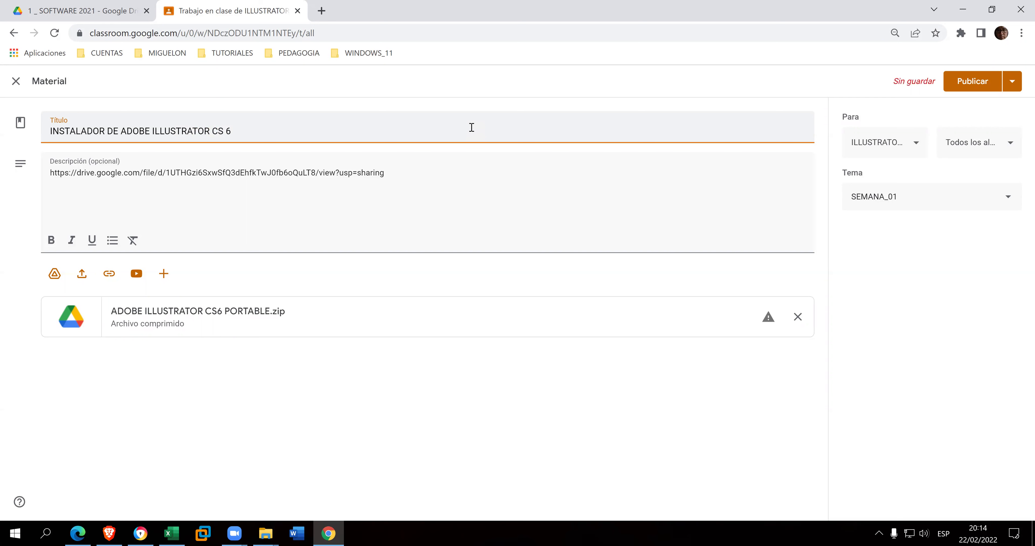
click(391, 199)
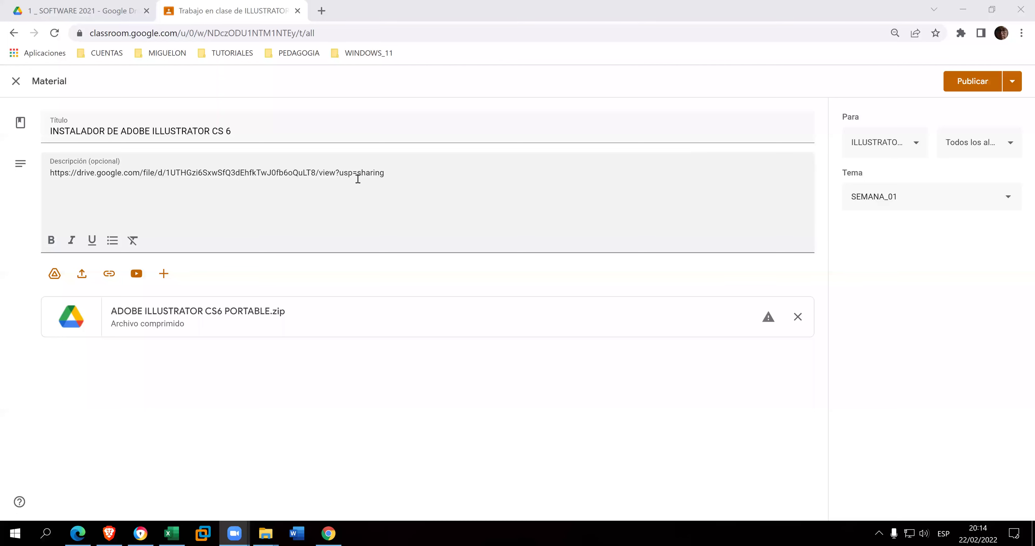
Close the Google Drive tab and open a new browser tab.
click(118, 14)
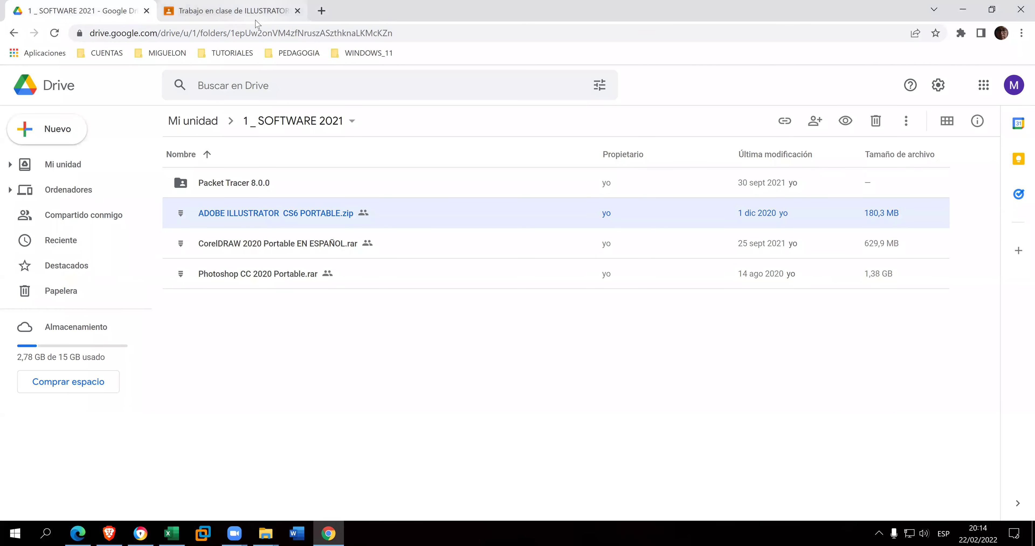
click(146, 11)
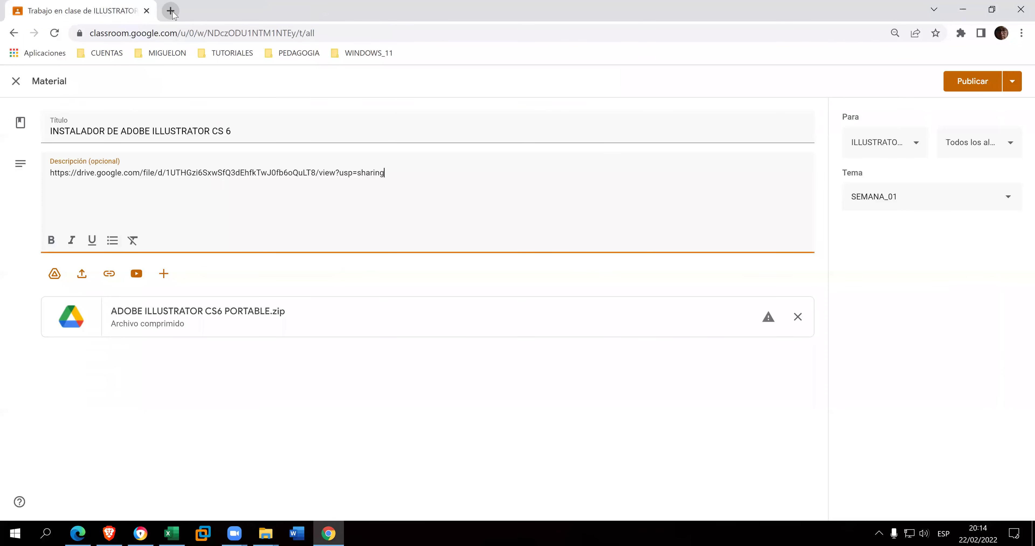
click(170, 11)
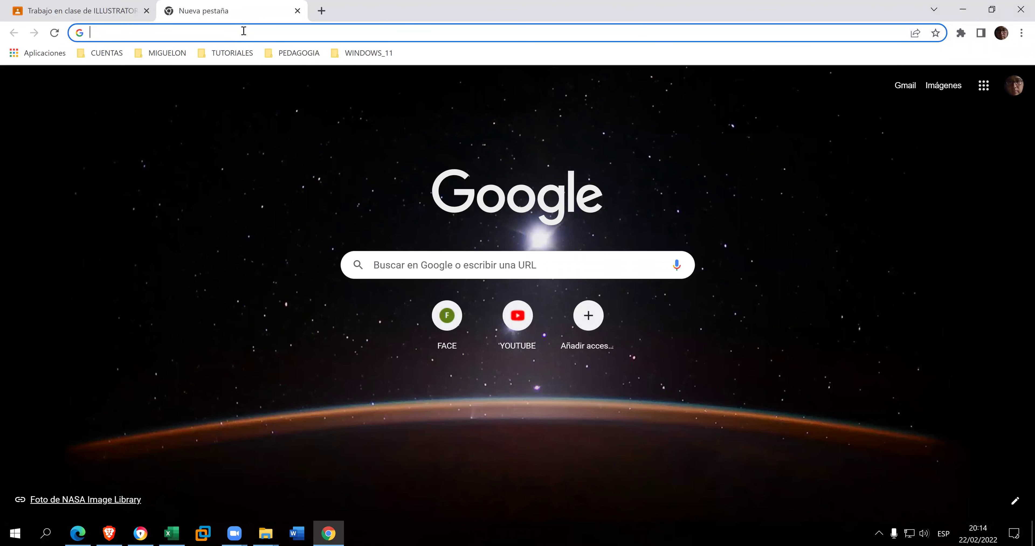
Search Google for 'YOUTUBE', go to the YouTube home page and show the account menu.
text(YOP)
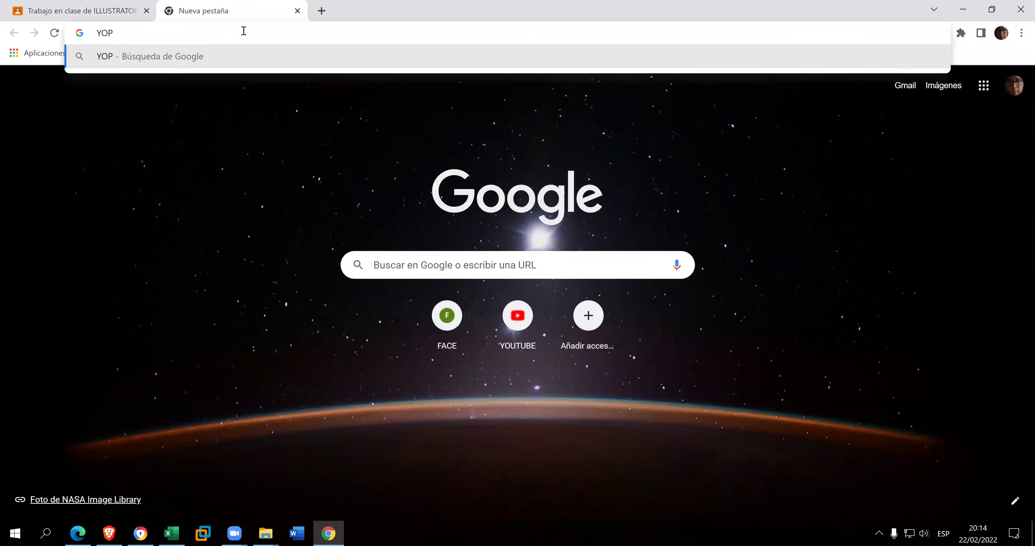
key(BackSpace)
text(UTUBE)
key(Return)
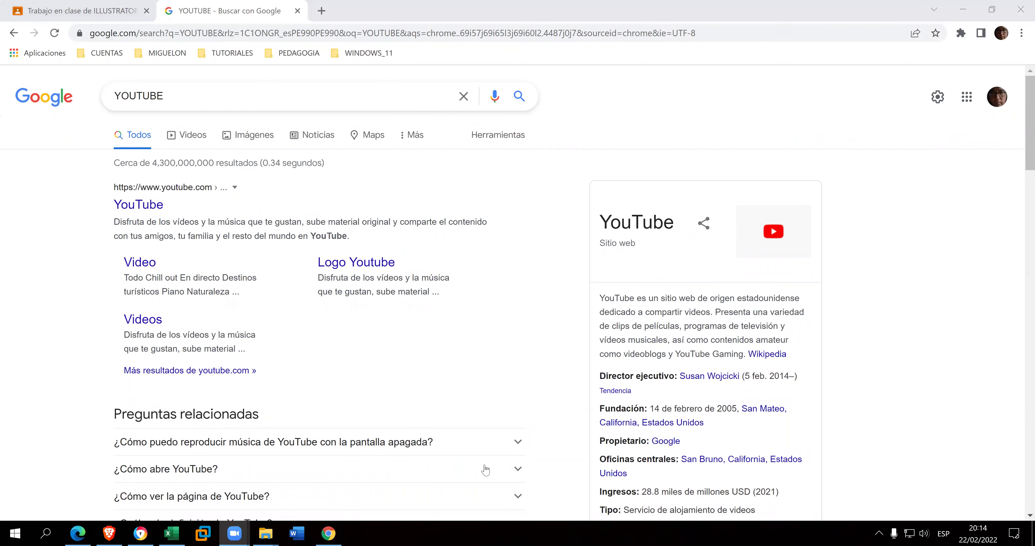
click(160, 206)
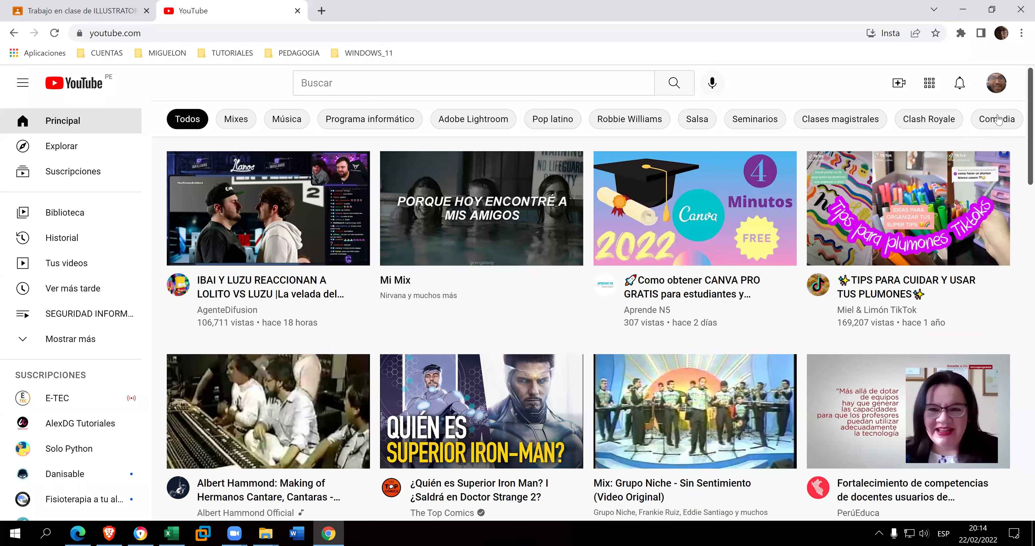
click(996, 83)
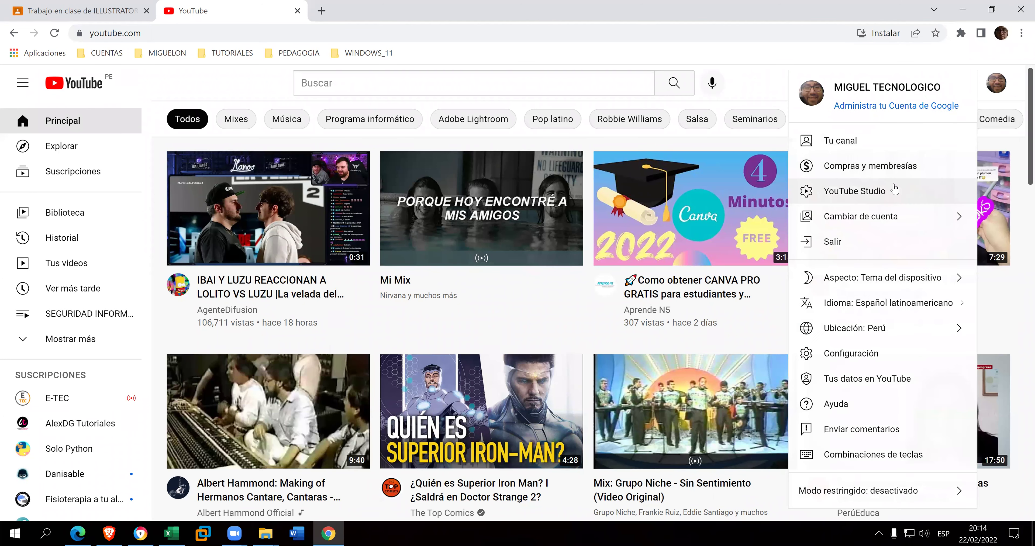
Go to the channel page via Tu canal and scroll through its content.
click(867, 142)
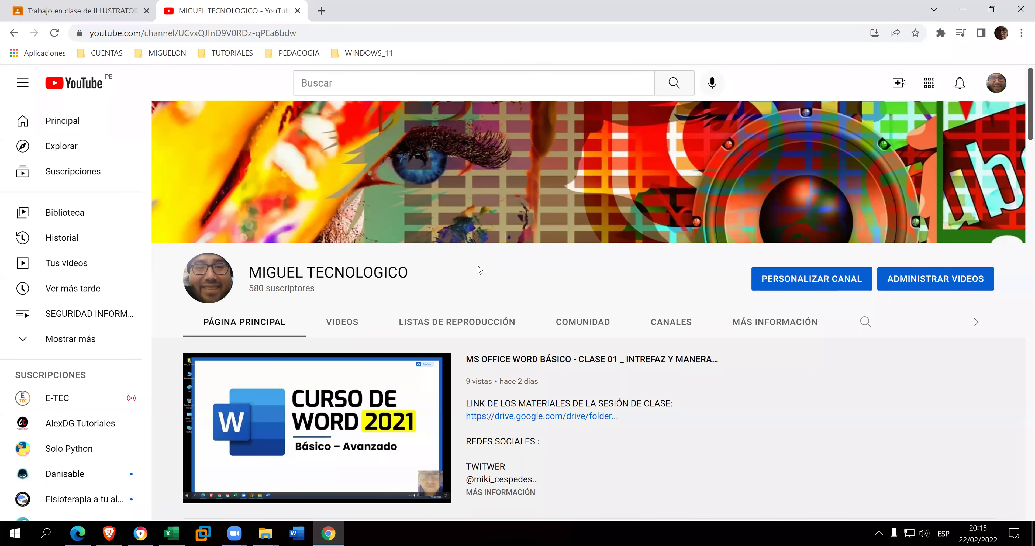
scroll(478, 270, down, 1)
scroll(478, 270, down, 1)
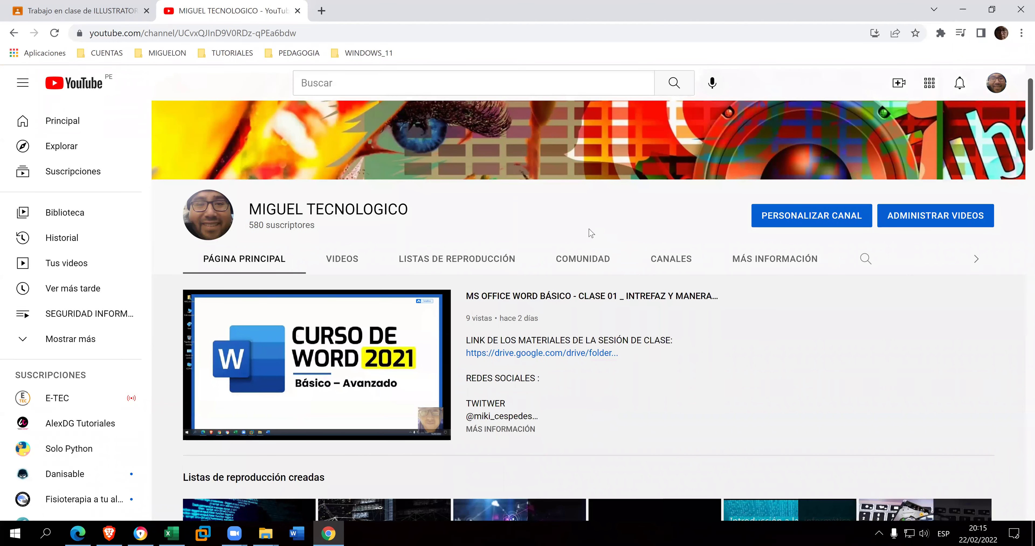
scroll(589, 234, down, 1)
scroll(587, 235, down, 1)
scroll(583, 236, down, 1)
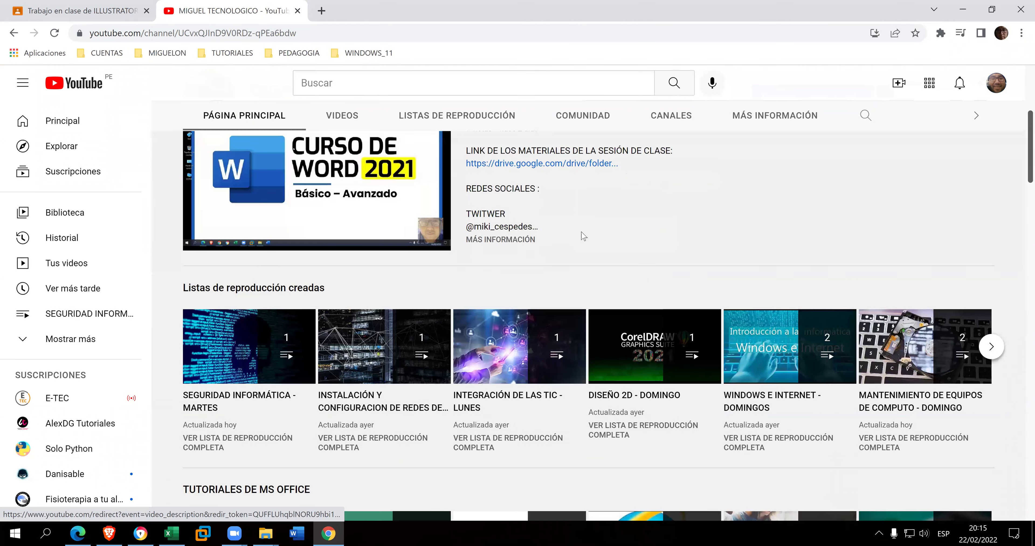
scroll(502, 261, down, 1)
scroll(371, 210, up, 2)
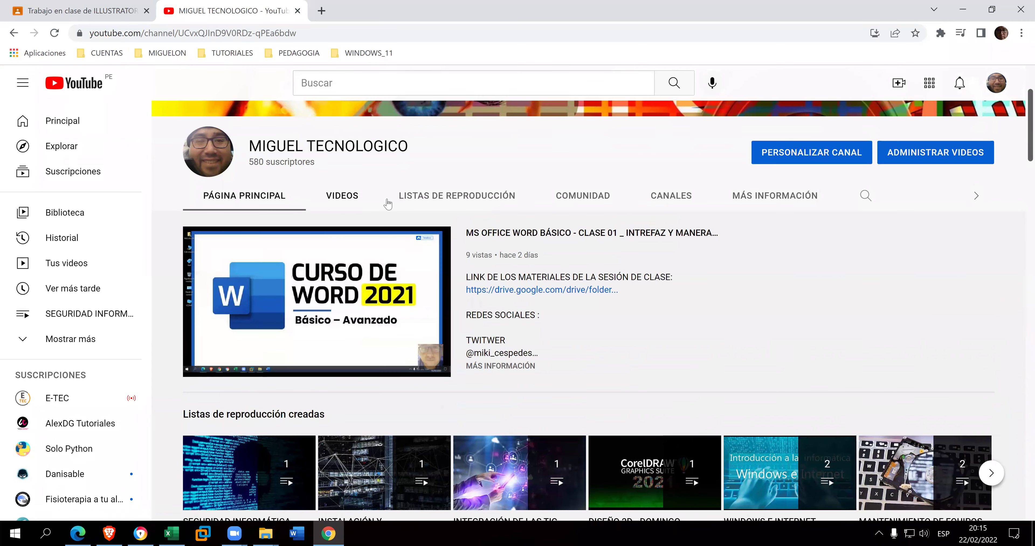
Open the Listas de reproducción tab and scroll down to the Diseño Gráfico playlists.
click(442, 196)
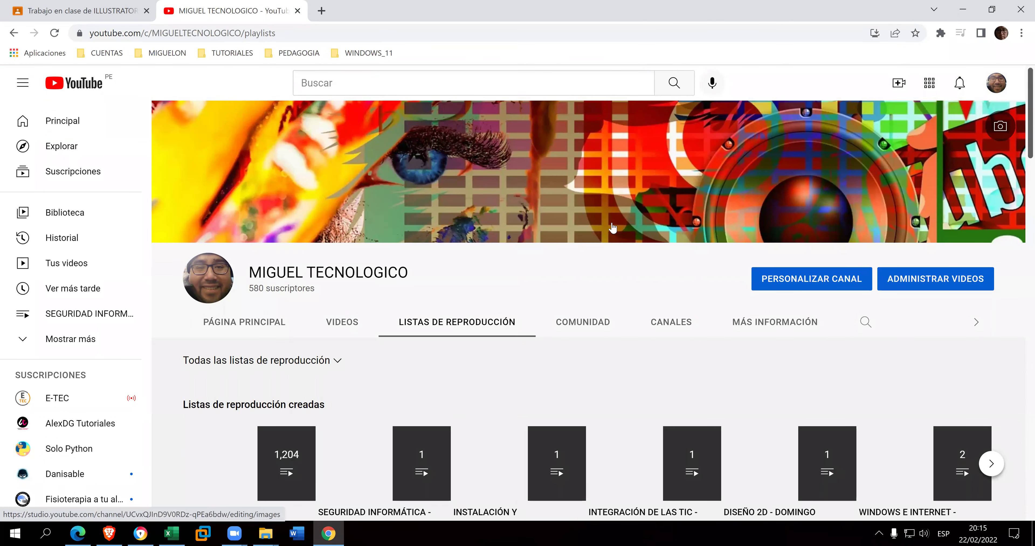
scroll(611, 228, down, 2)
scroll(381, 281, down, 2)
scroll(381, 277, down, 2)
scroll(379, 265, down, 2)
scroll(355, 228, down, 2)
scroll(355, 228, down, 1)
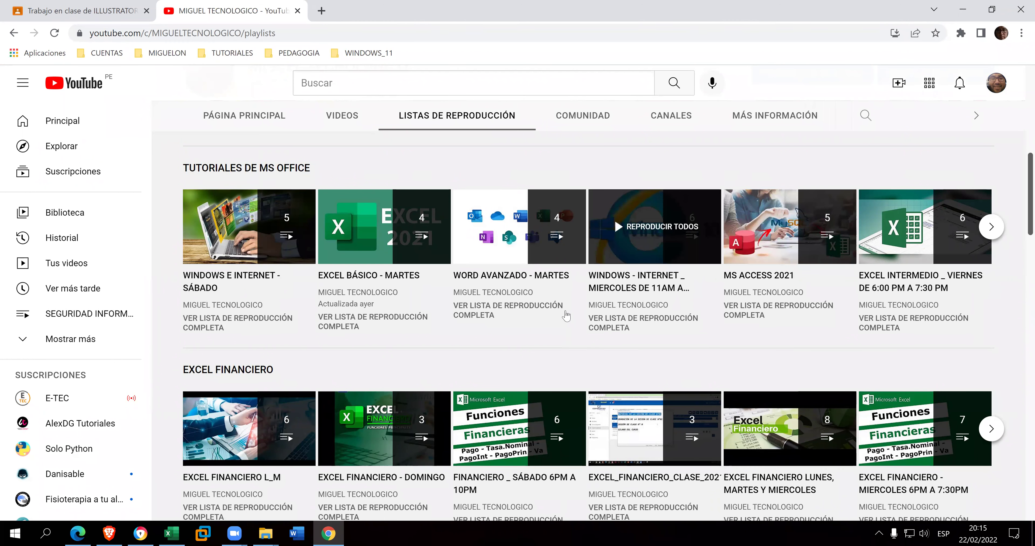
scroll(373, 358, down, 1)
scroll(373, 352, down, 1)
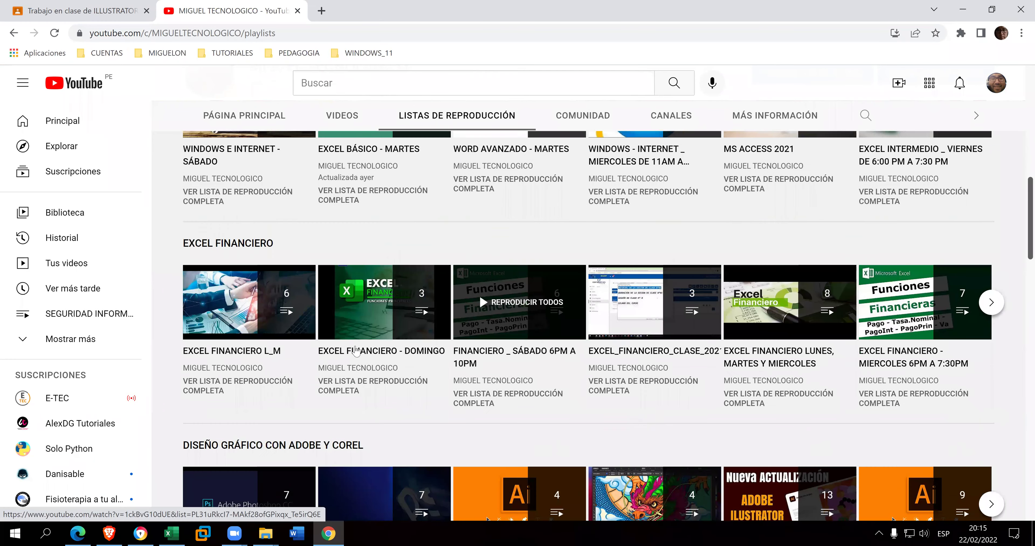
scroll(402, 329, down, 1)
scroll(462, 289, down, 1)
scroll(512, 259, down, 2)
scroll(513, 260, down, 1)
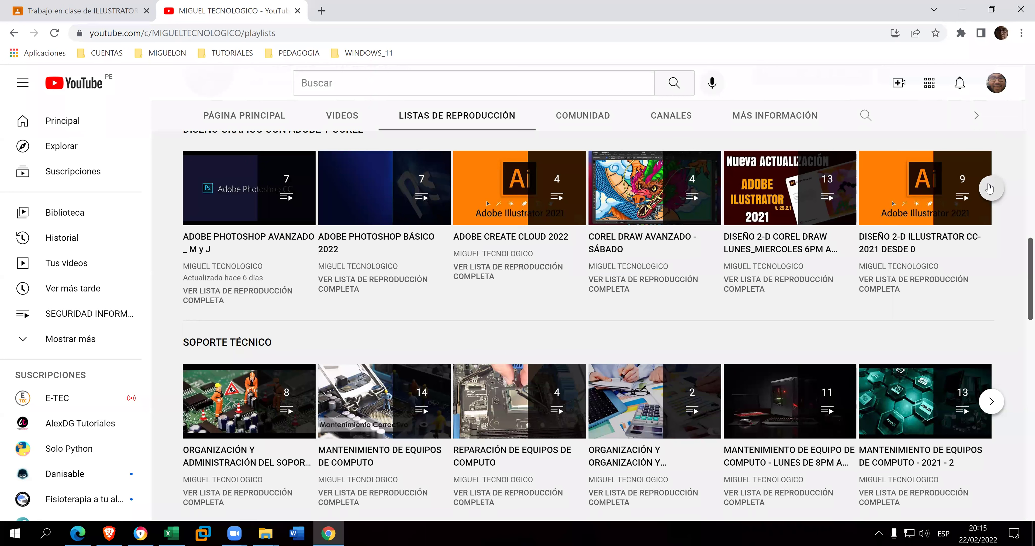
Browse the Diseño Gráfico carousel and play the DISEÑO 2-D ILLUSTRATOR CC-2021 DESDE 0 playlist.
click(990, 188)
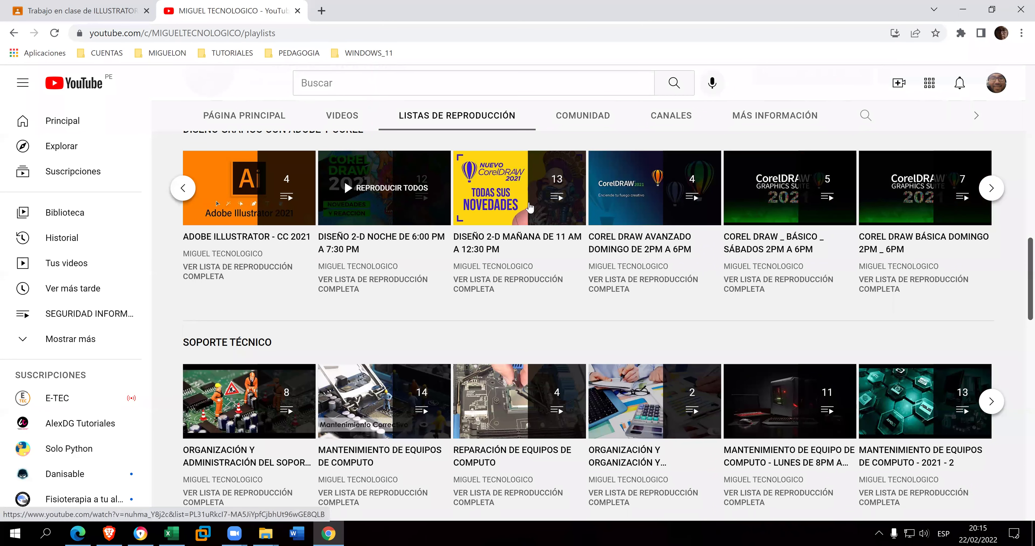
click(991, 188)
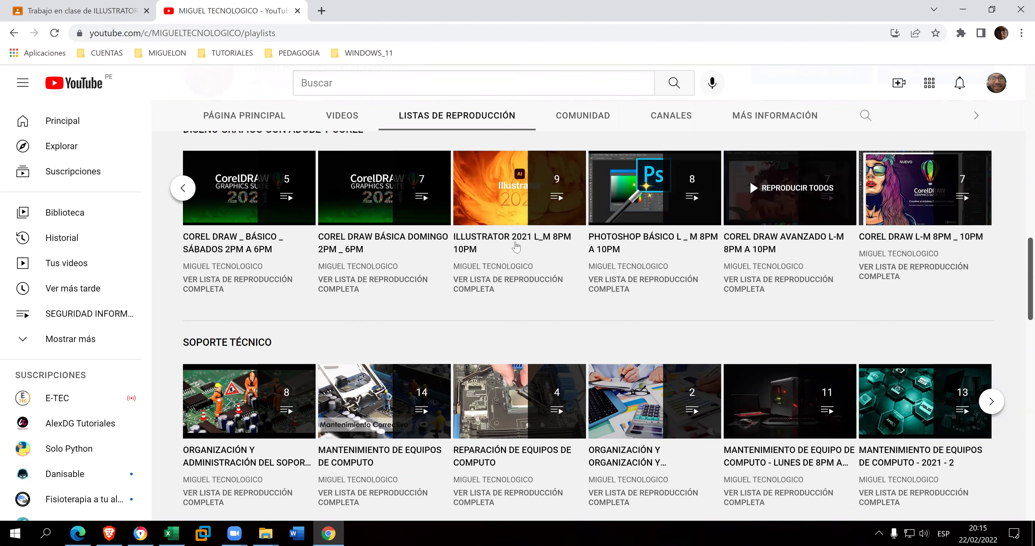
click(183, 189)
click(183, 189)
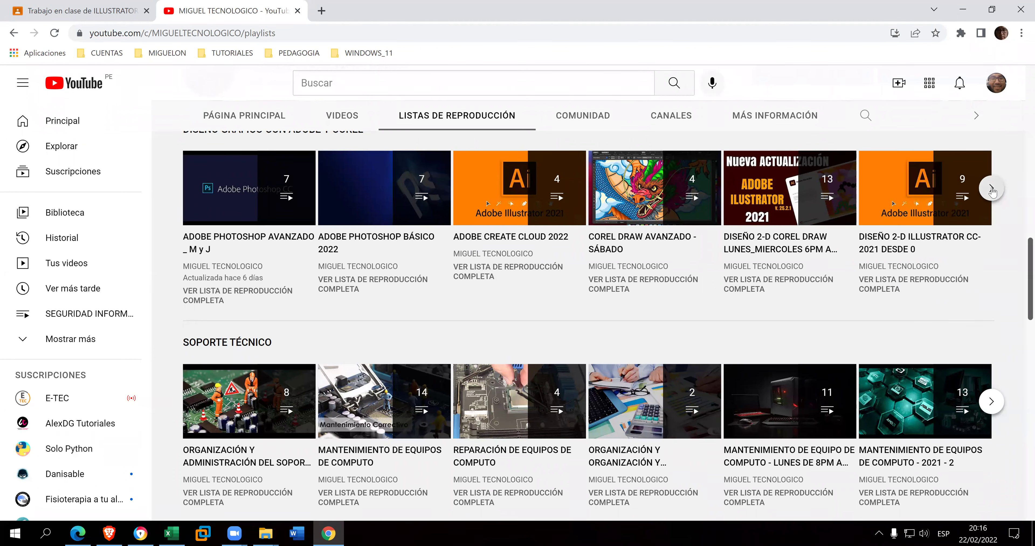
click(990, 191)
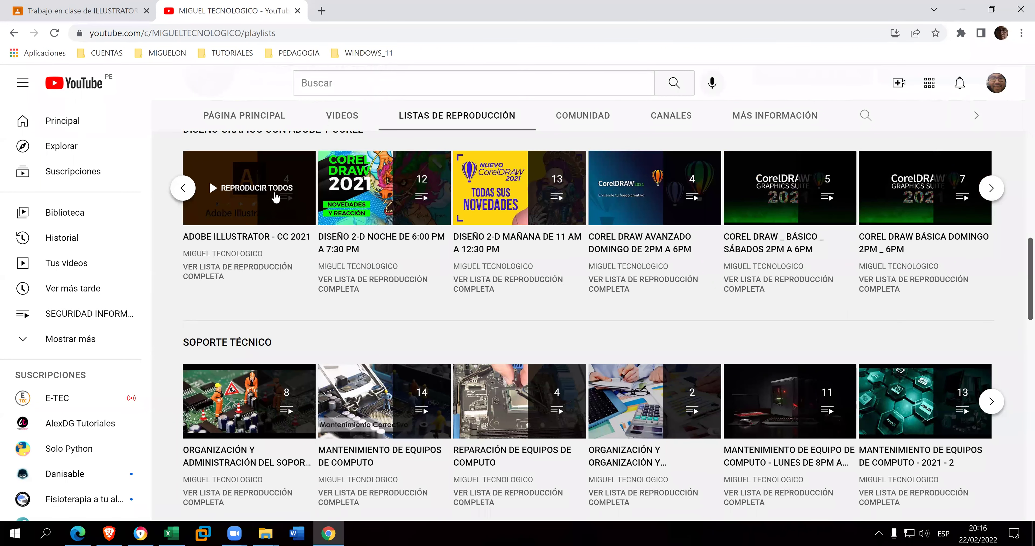
click(188, 195)
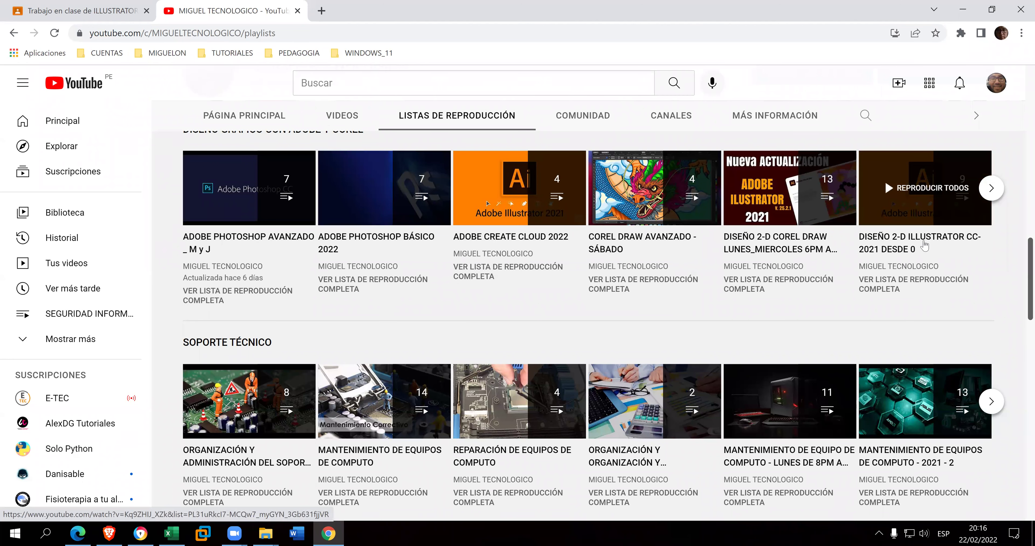
click(924, 245)
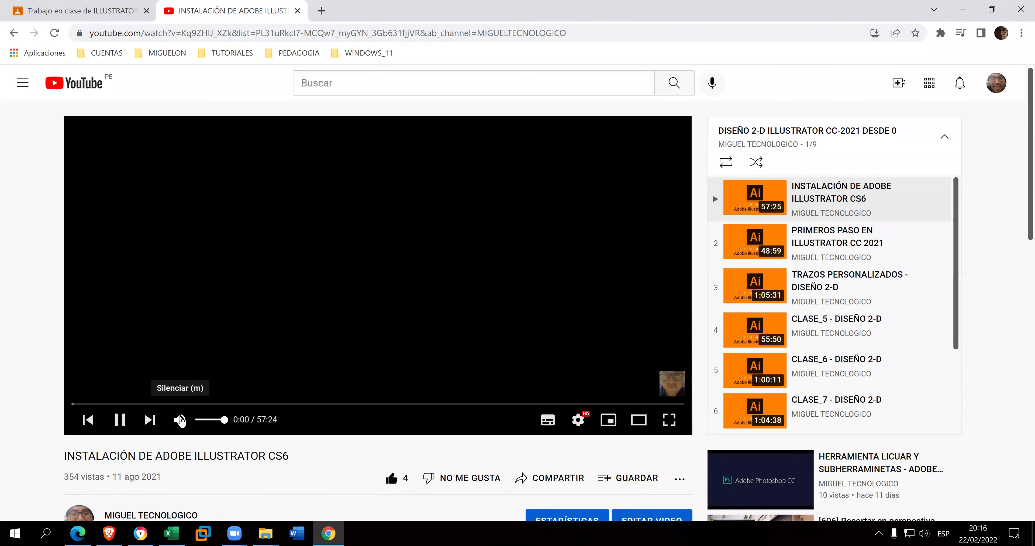
Mute the video, review and collapse its description, and open it via EDITAR VIDEO.
click(180, 421)
scroll(317, 327, down, 1)
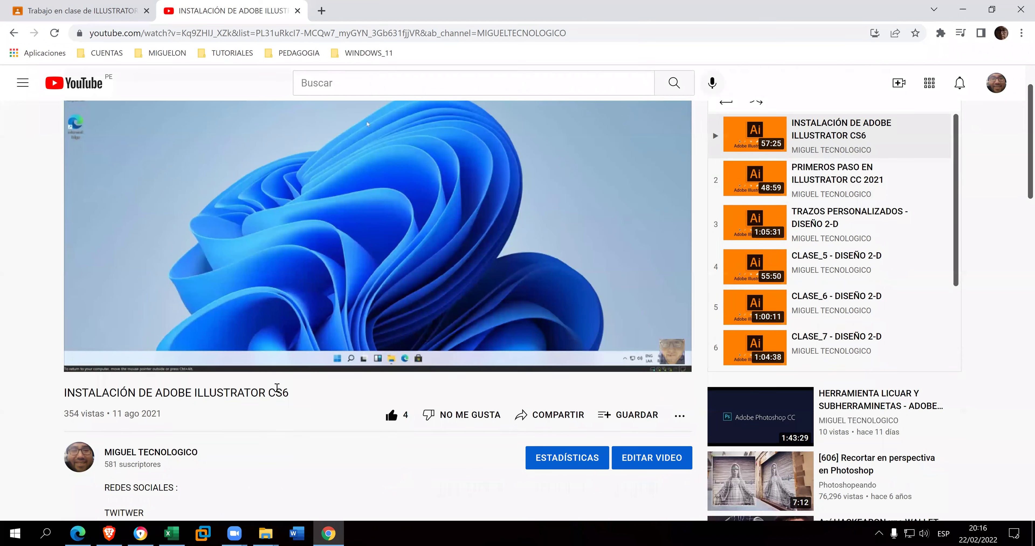
scroll(276, 395, down, 1)
scroll(186, 371, down, 2)
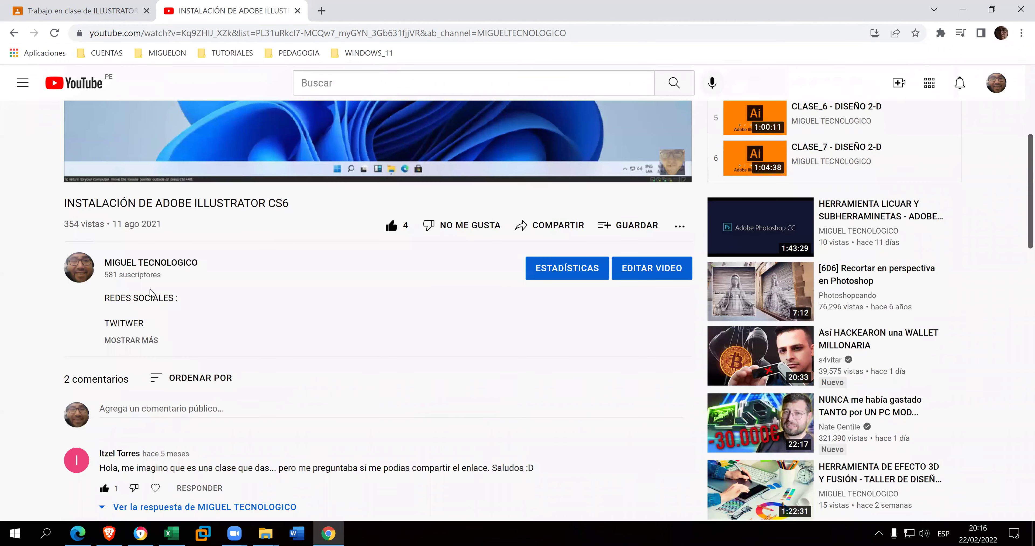
click(183, 341)
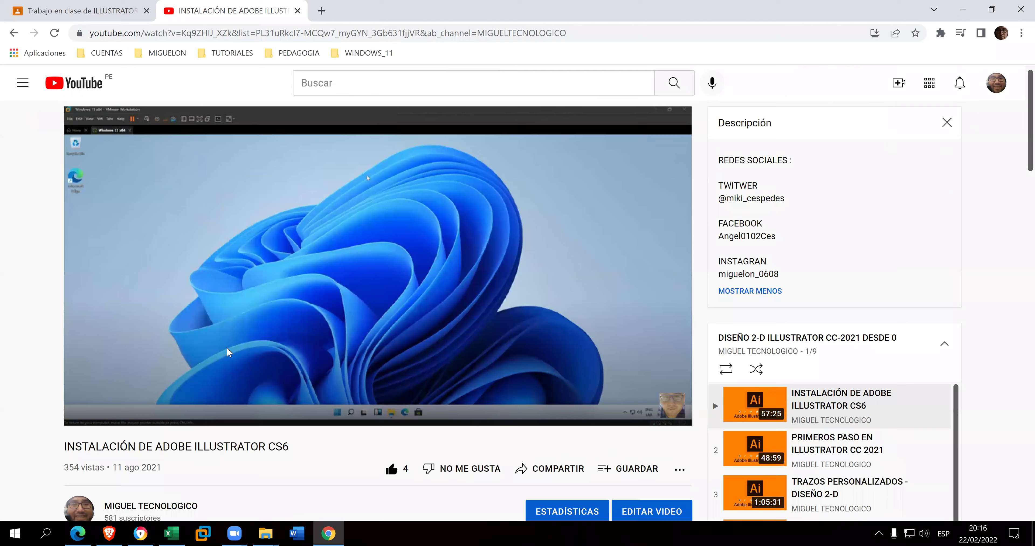
scroll(203, 340, down, 2)
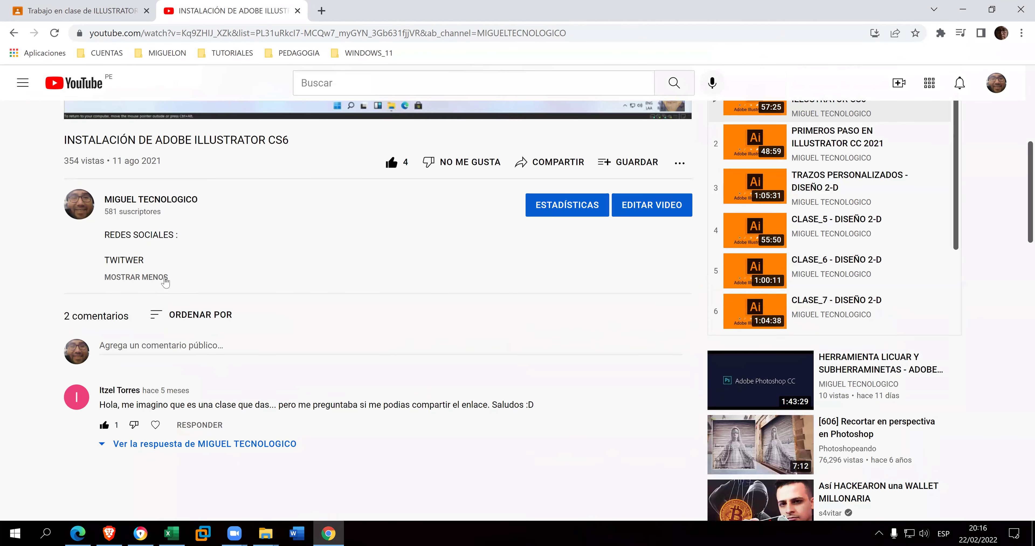
click(163, 278)
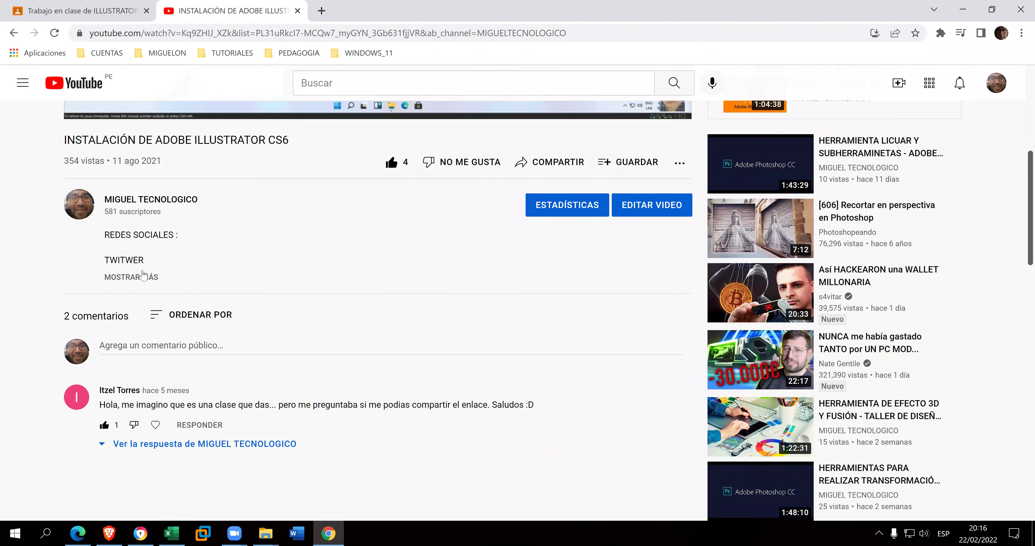
click(648, 216)
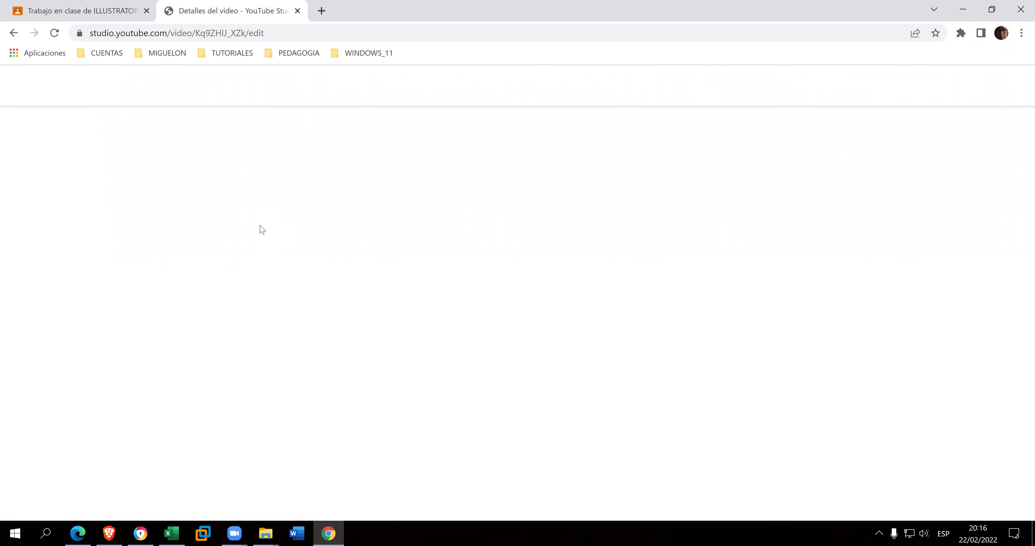
Put 'LINK DE DESCAR DEL SOFTWARE:' and the pasted Drive link atop the description and save.
click(188, 243)
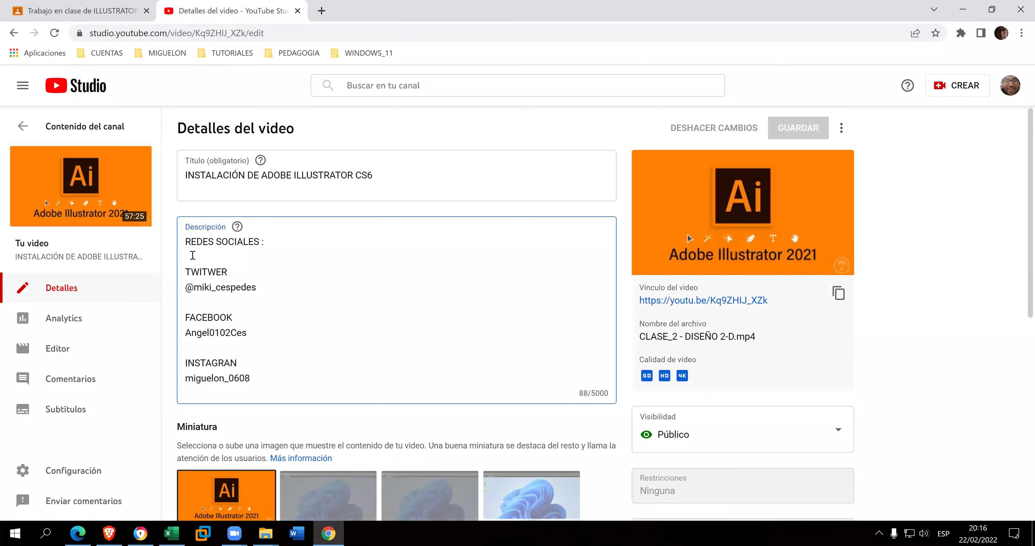
key(Return)
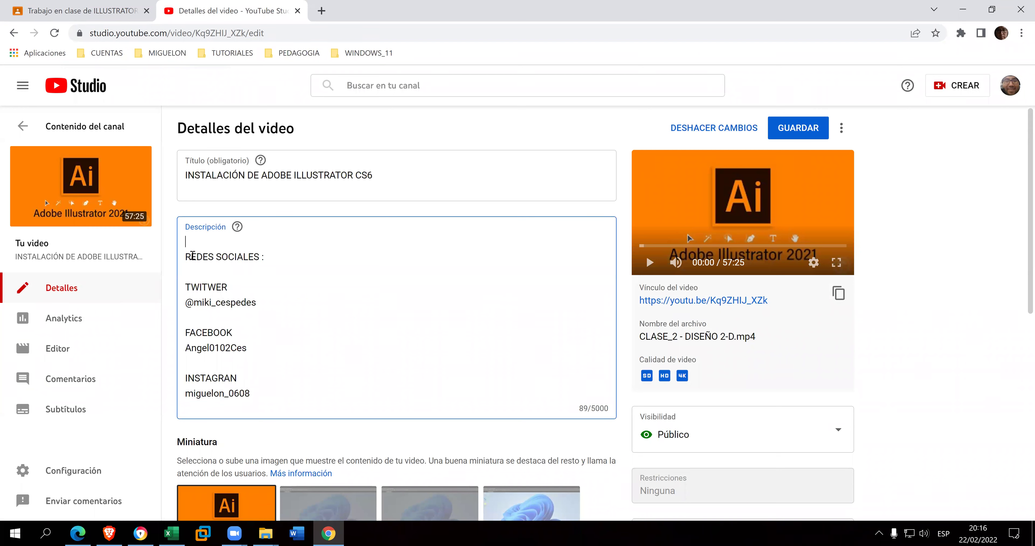
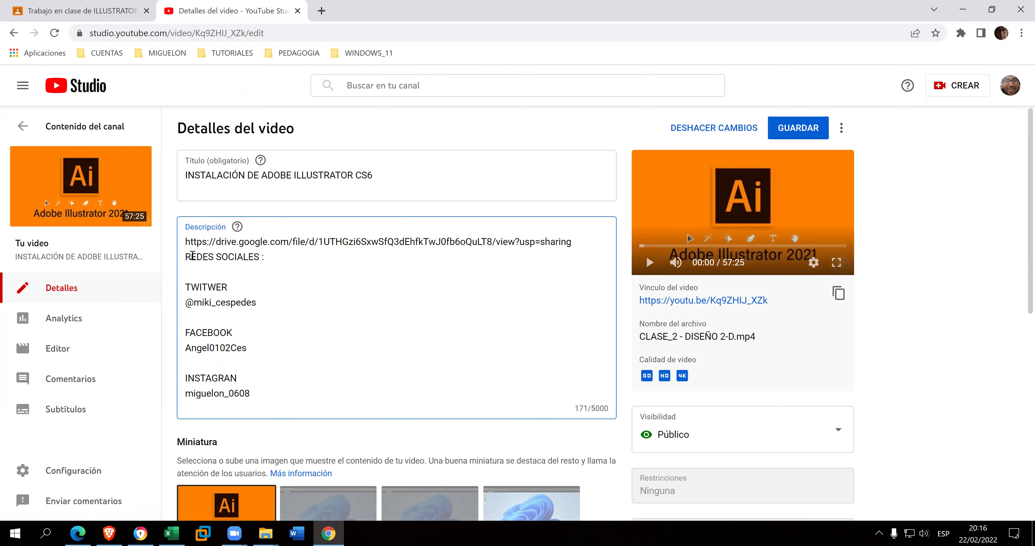
key(Home)
key(Return)
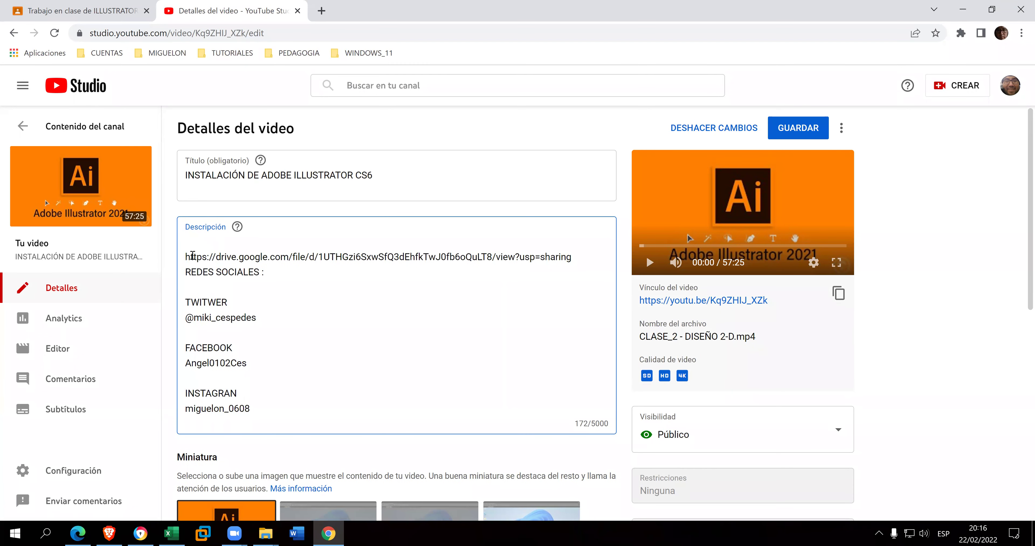
text(NK DE DESCAR DEL SOFTWARE)
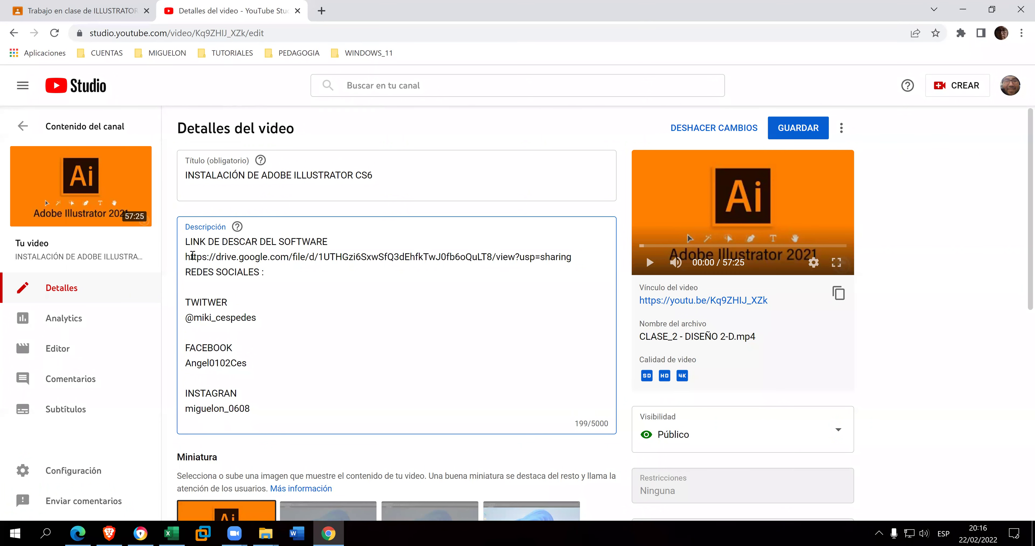
text(:)
key(Return)
key(Return)
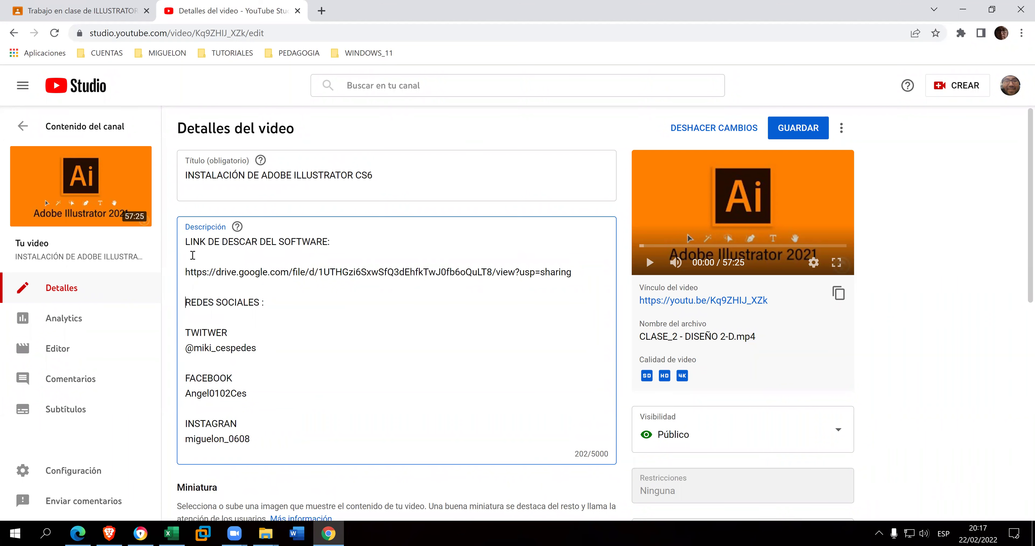
click(797, 127)
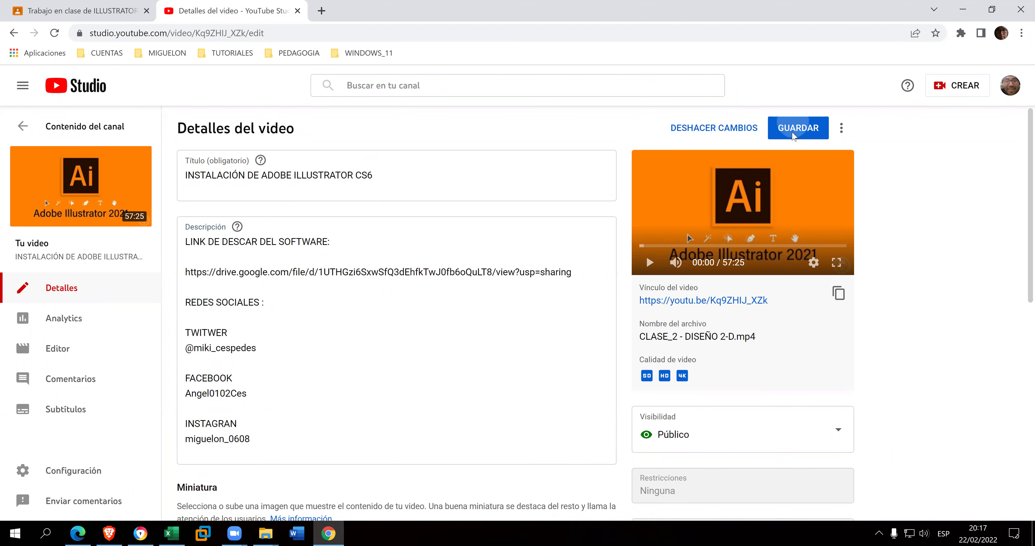
Go back to the installation video's watch page and skim it from 0:45 to 10:17.
click(16, 32)
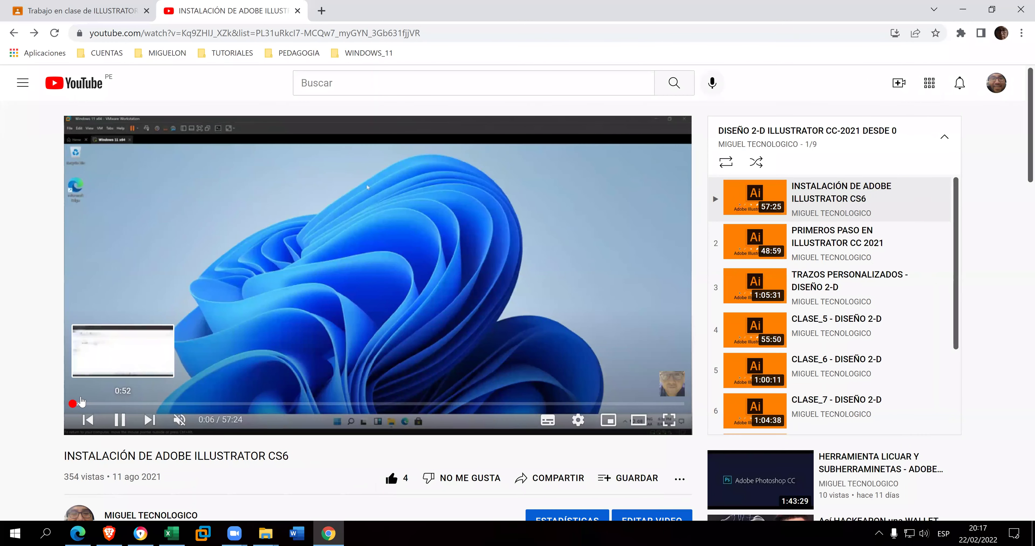
click(81, 404)
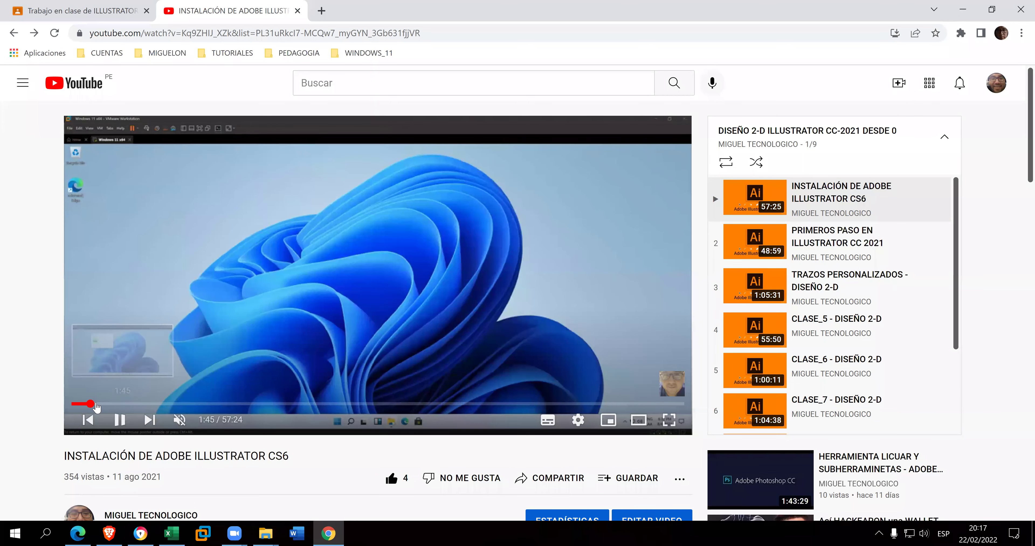
click(103, 404)
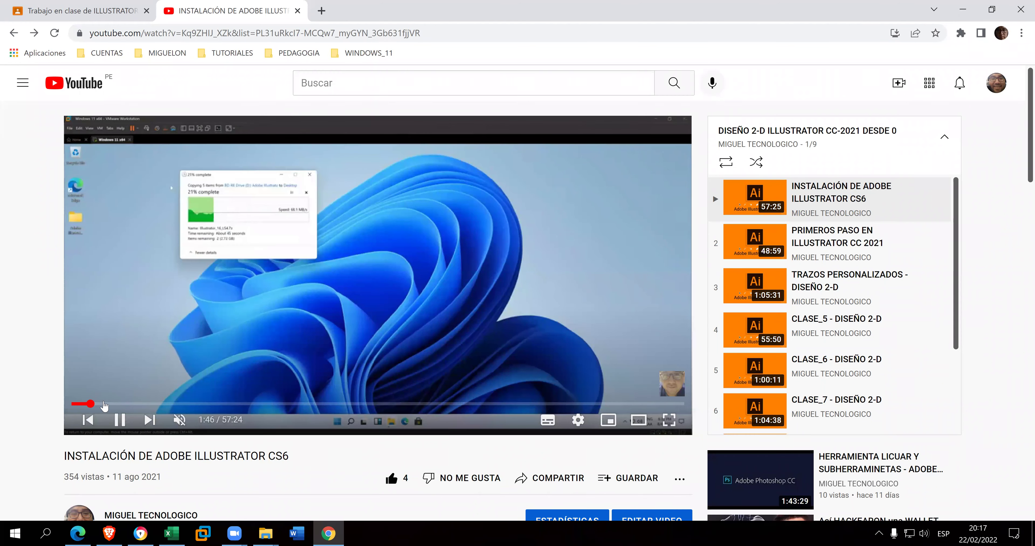
click(120, 403)
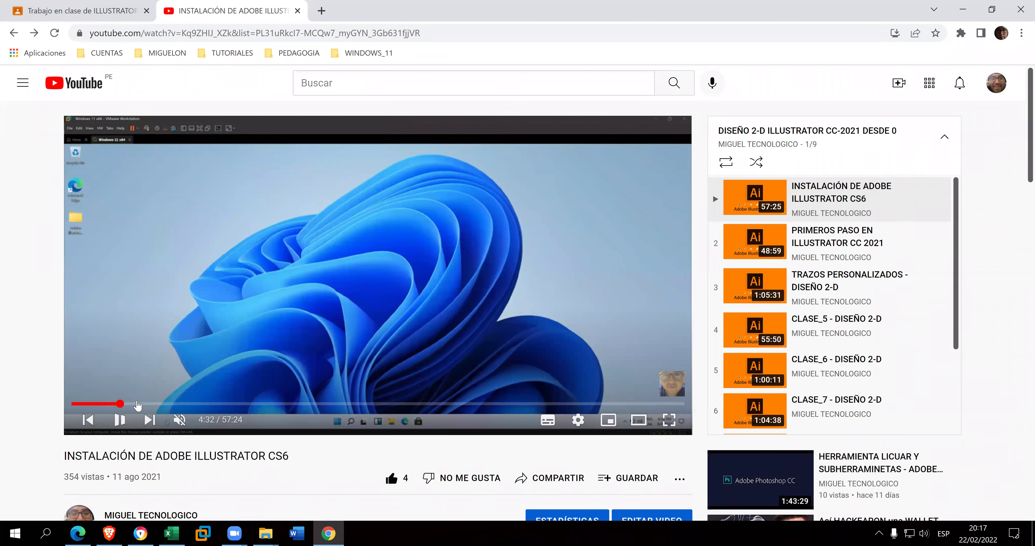
click(137, 405)
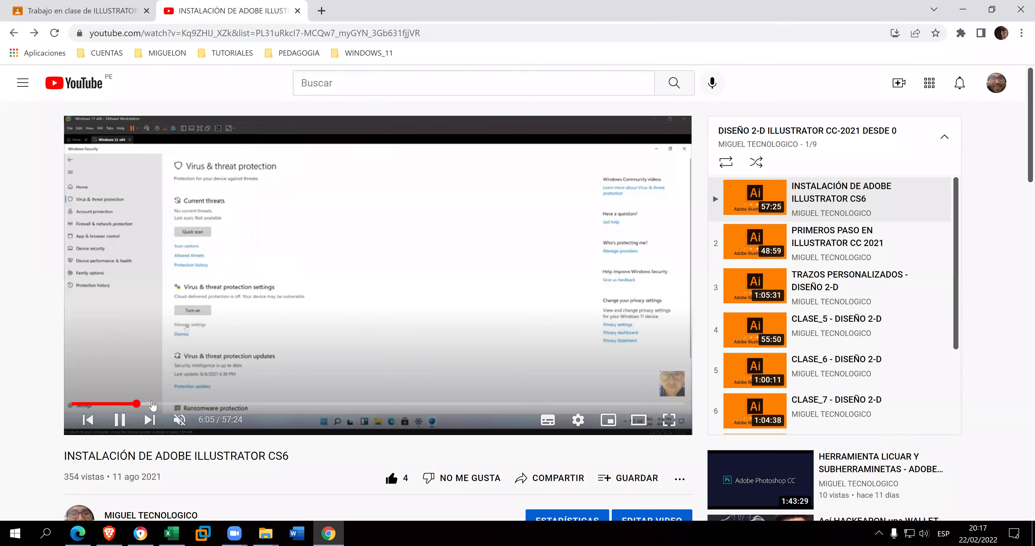
click(164, 404)
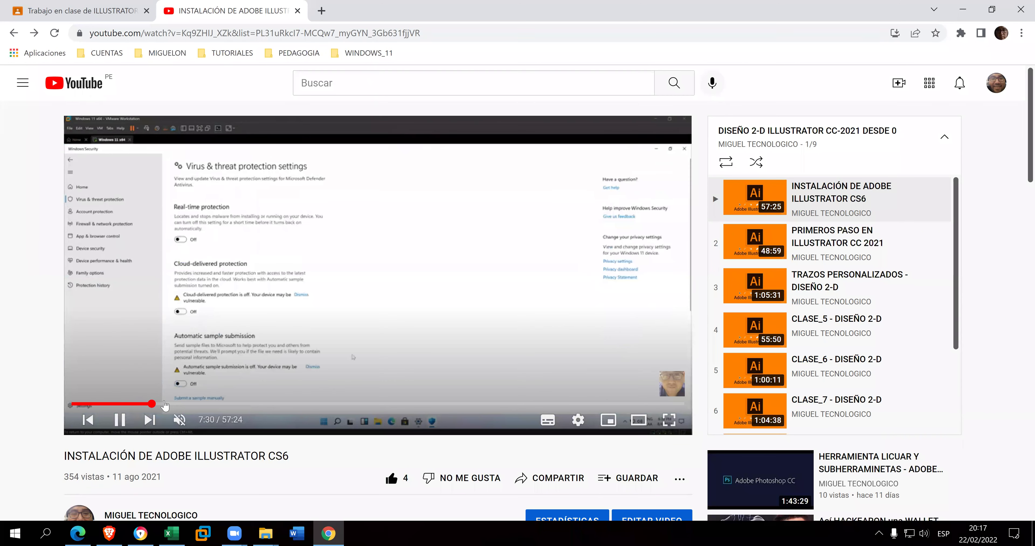
click(176, 404)
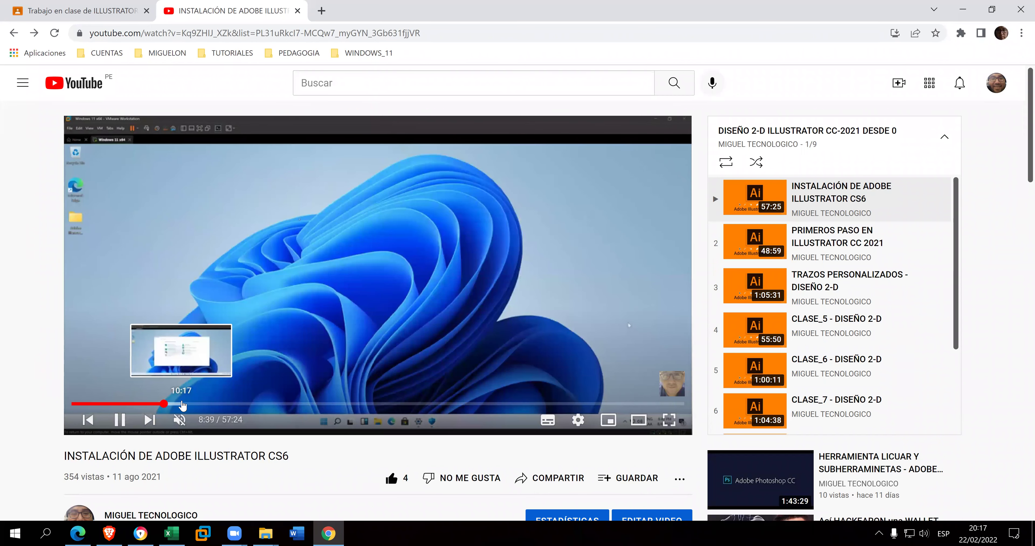
Skim on to around 18:52, pause the video and select the page's address.
click(181, 403)
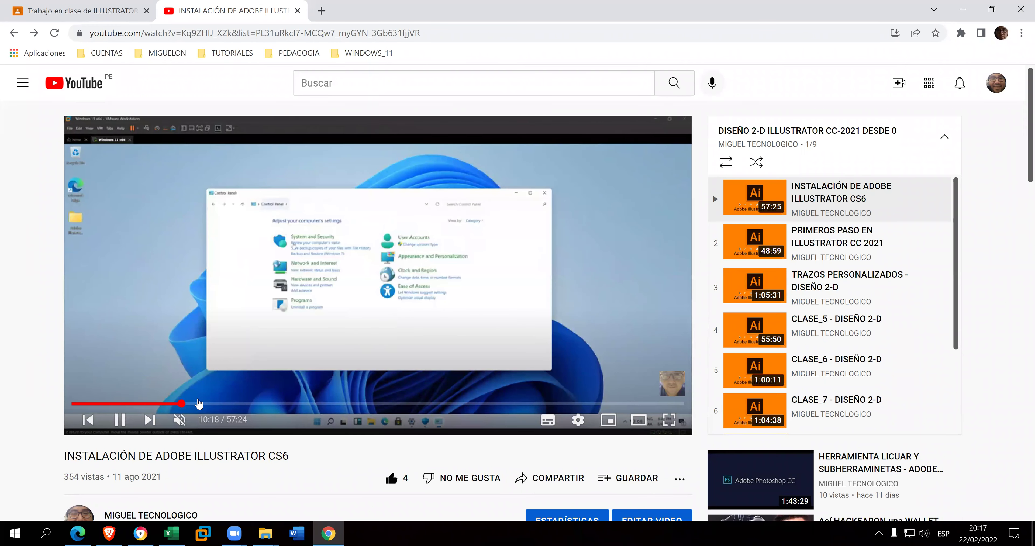
click(199, 404)
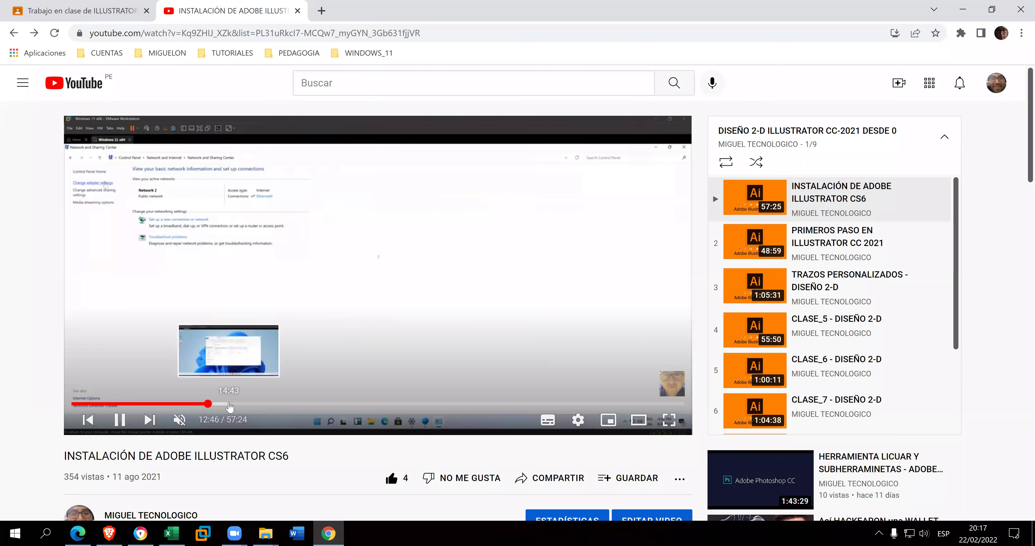
click(229, 404)
click(249, 405)
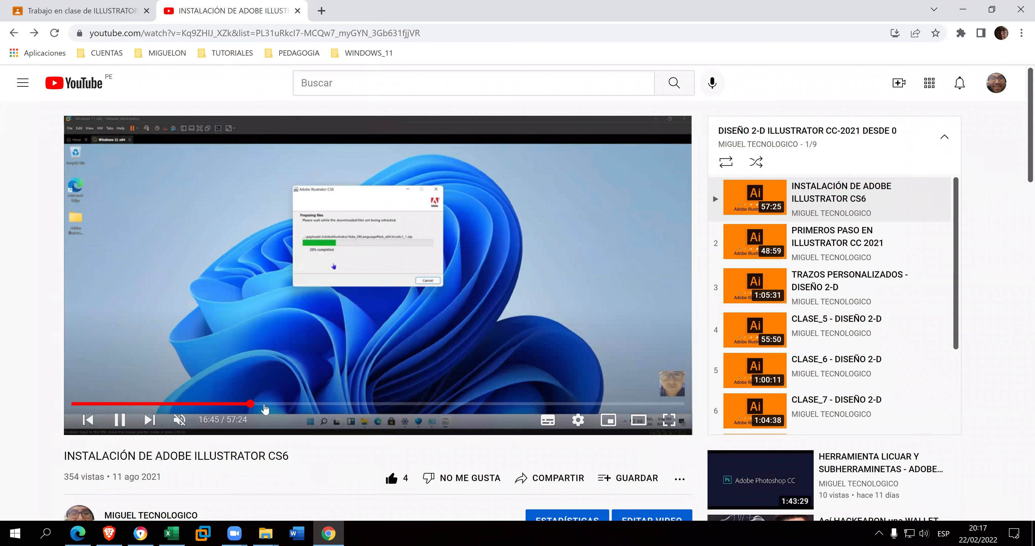
click(273, 405)
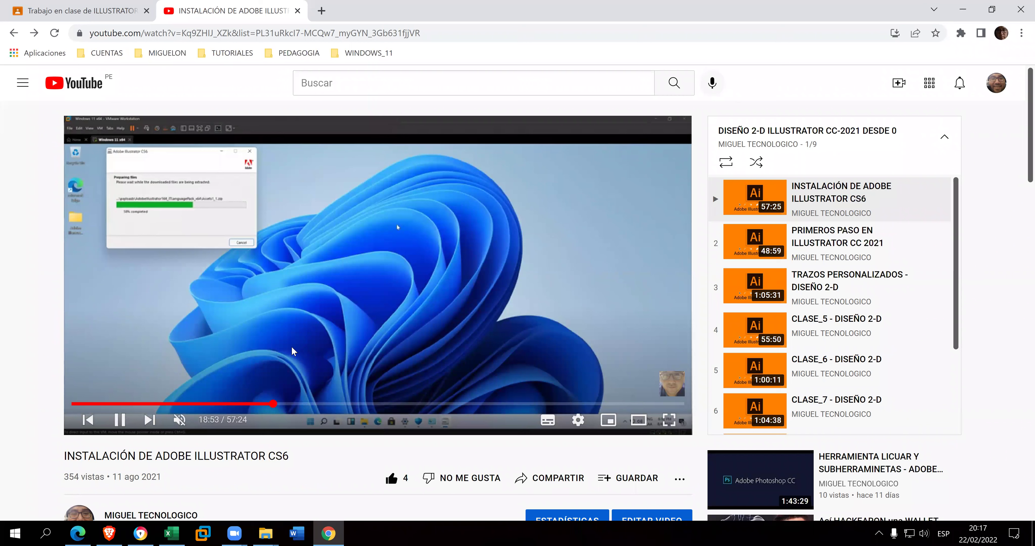
click(302, 313)
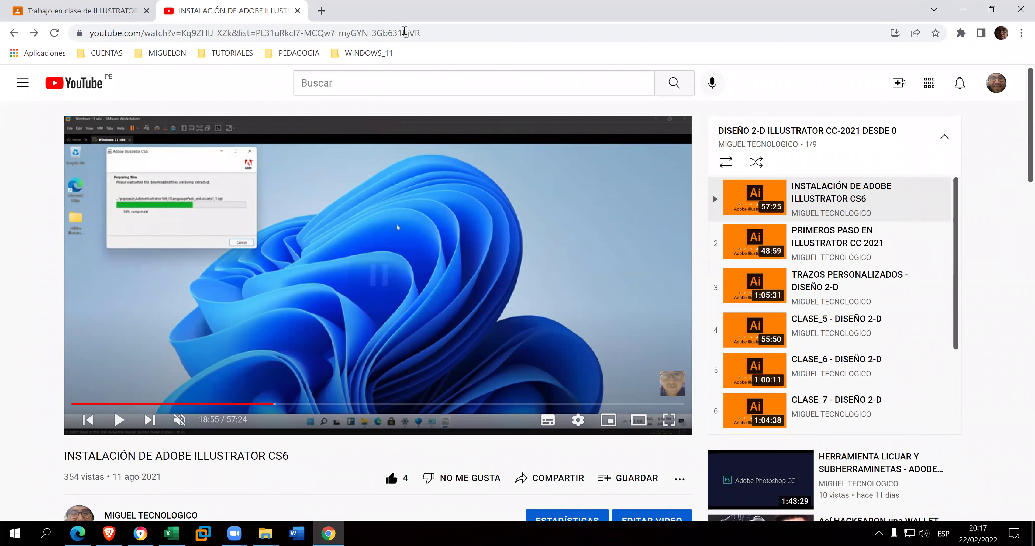
click(408, 34)
Paste the video's YouTube link into the material description, publish it, and let Classroom copy the zip to Drive.
right_click(407, 34)
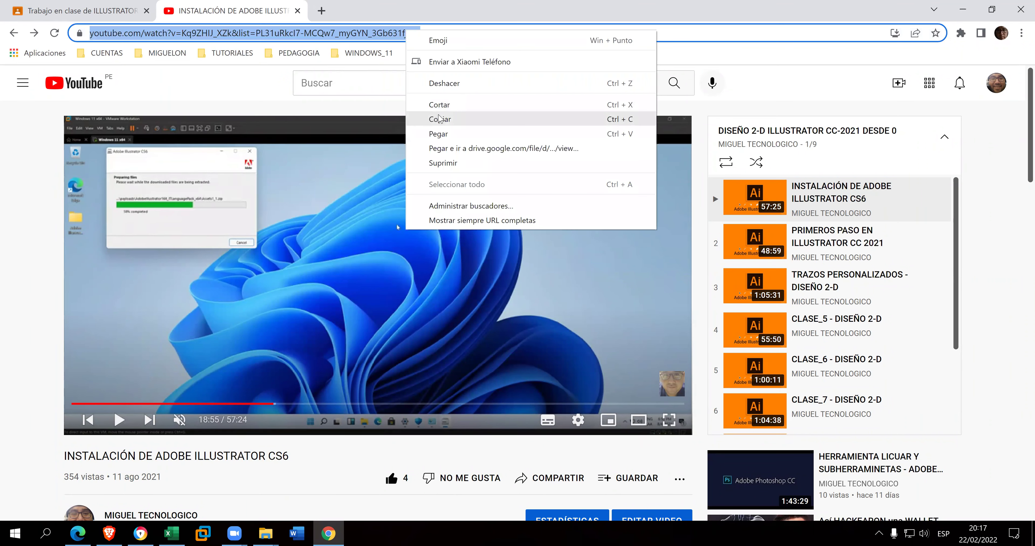
click(440, 118)
click(121, 11)
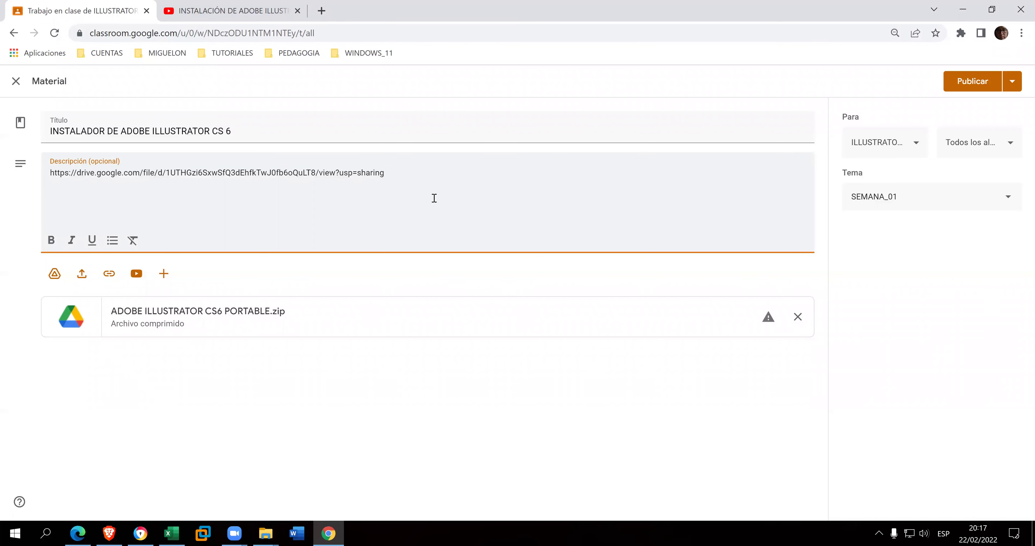
text(https://www.youtube.com/watch?v=Kq9ZHIJ_XZk&list=PL31uRkcI7-MCQw7_myGYN_3Gb631fjjVR)
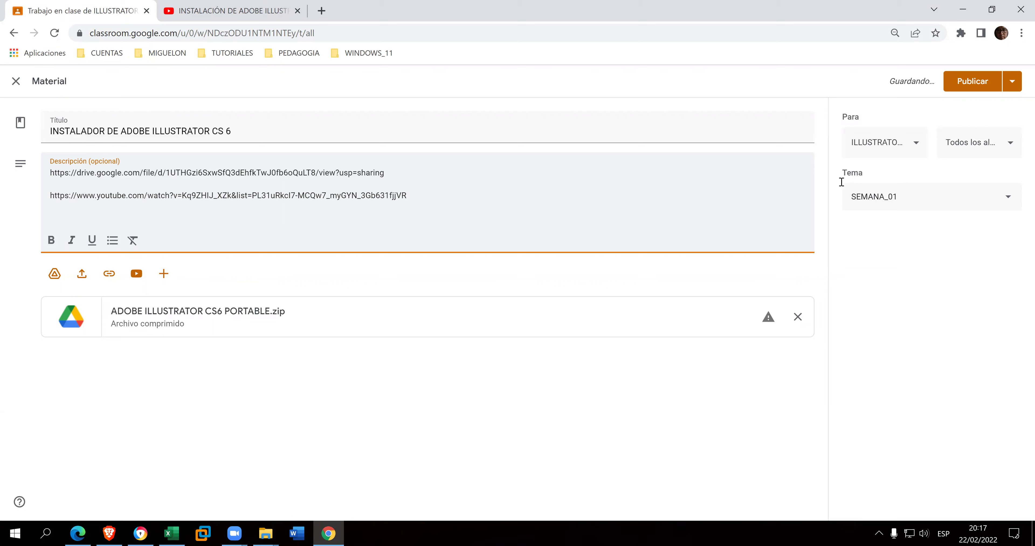
click(983, 83)
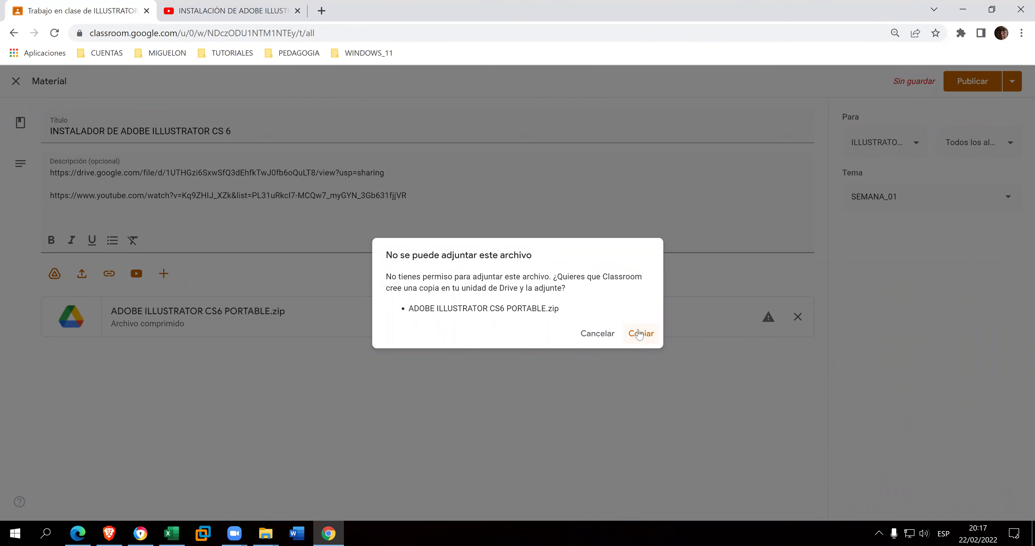
click(638, 334)
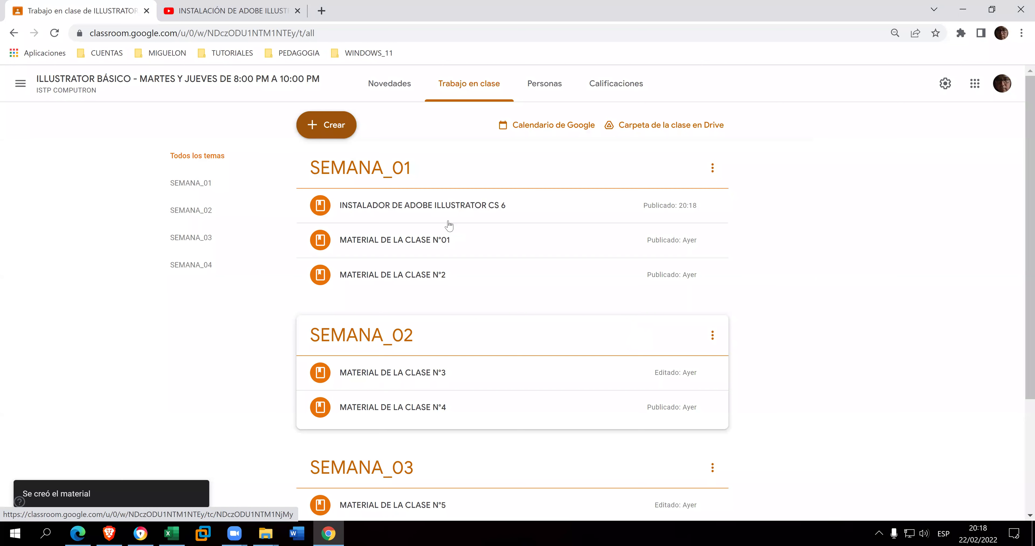
mouse_move(501, 206)
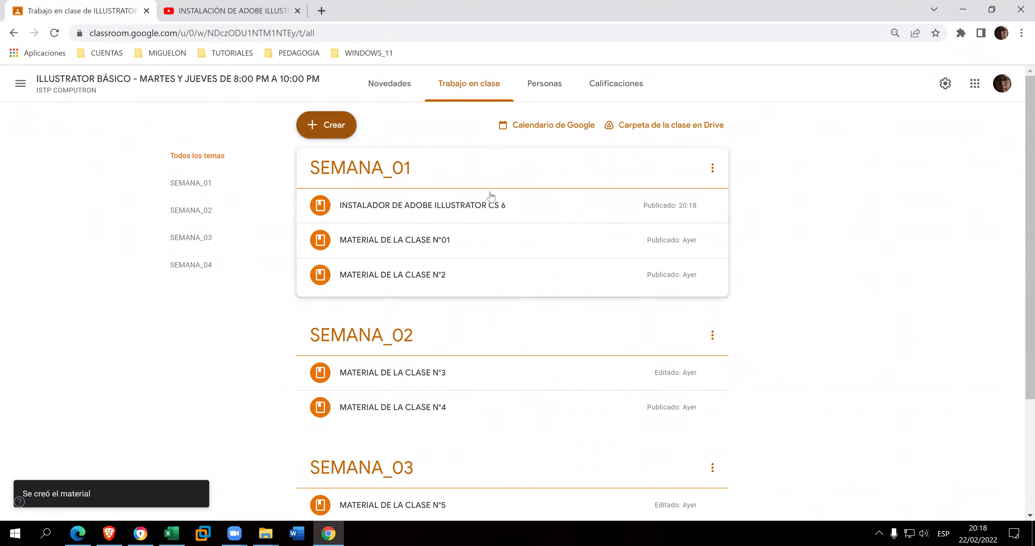
Move the installer material below MATERIAL DE LA CLASE N°2 and close the YouTube tab.
drag(464, 206, 456, 265)
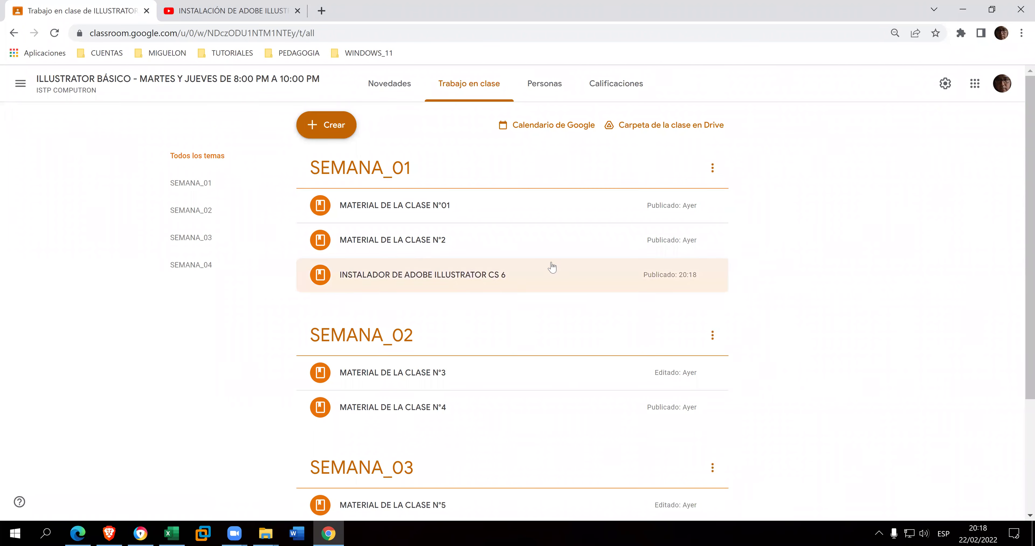
click(297, 11)
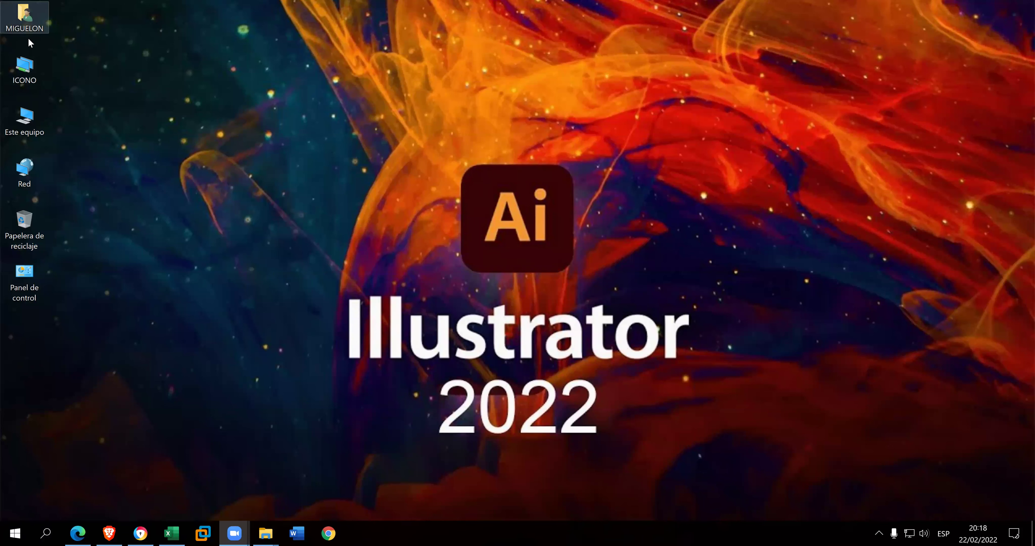
Open the ICONO folder, pin Adobe Illustrator 2022 to the taskbar, and launch it.
double_click(25, 67)
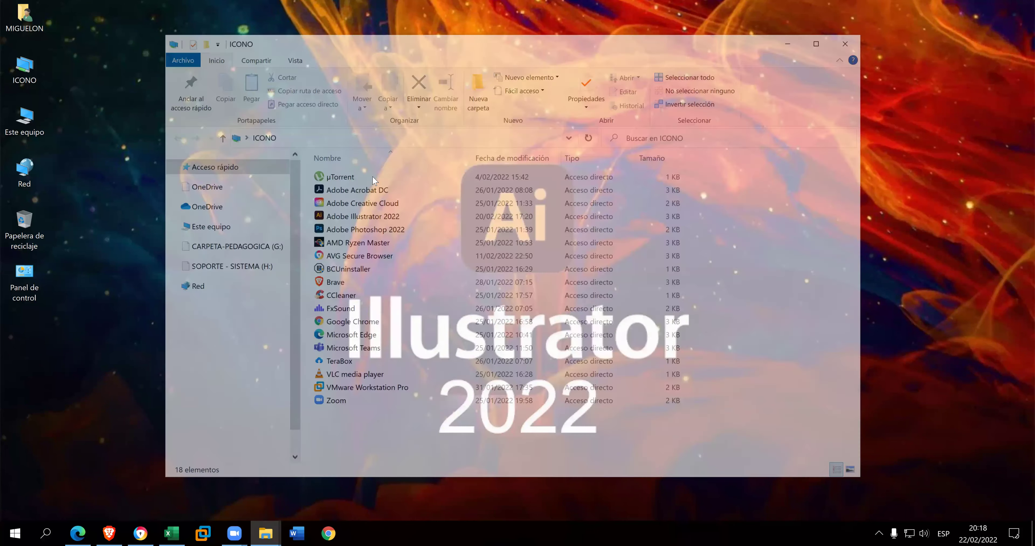
click(361, 216)
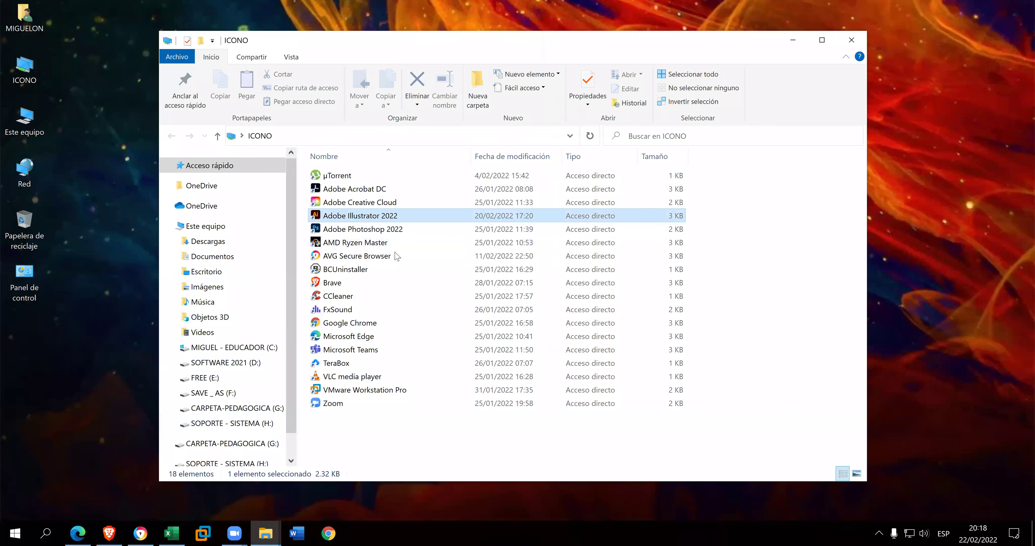
drag(397, 257, 376, 533)
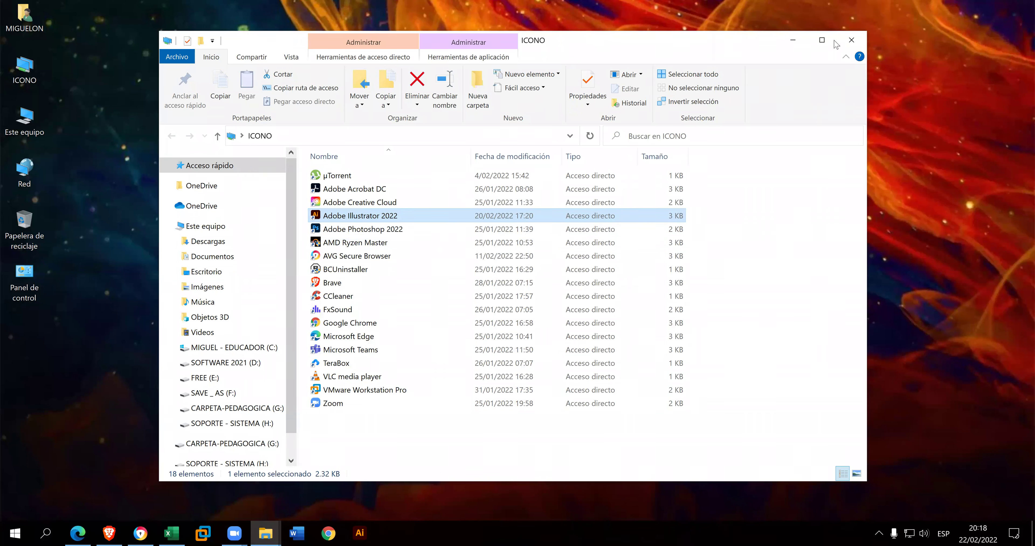
click(852, 40)
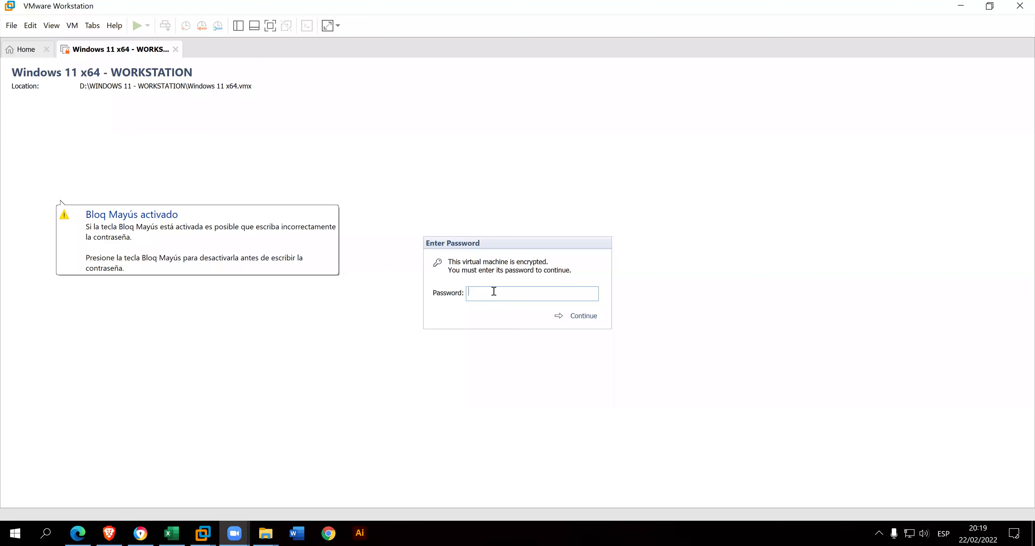
Unlock the encrypted Windows 11 x64 VM with its password and power it on.
click(492, 290)
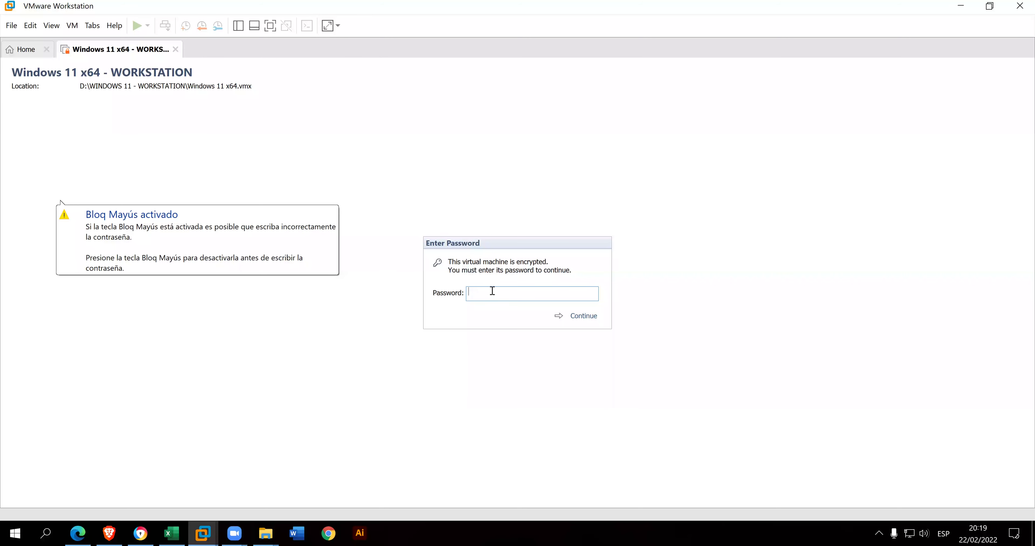
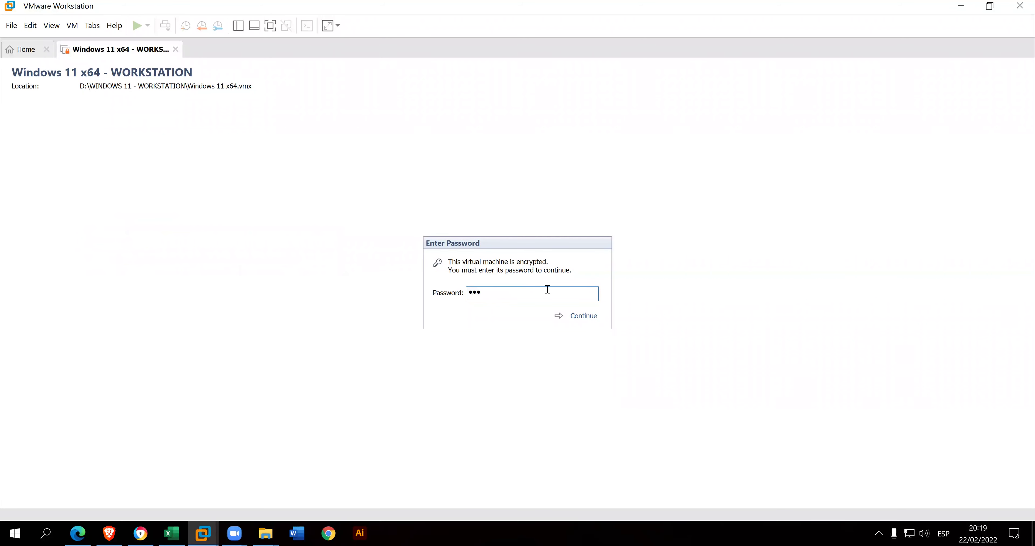
click(586, 316)
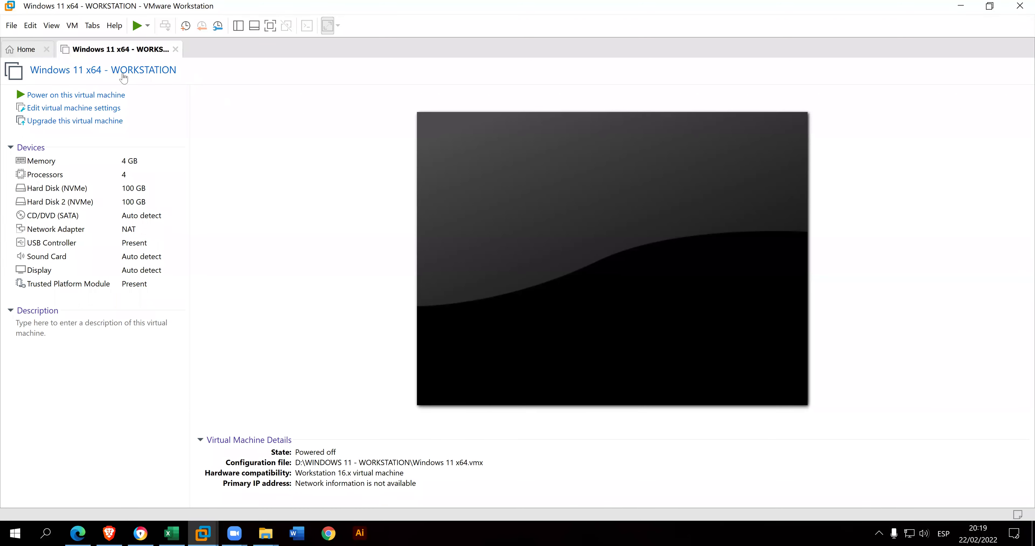
click(112, 95)
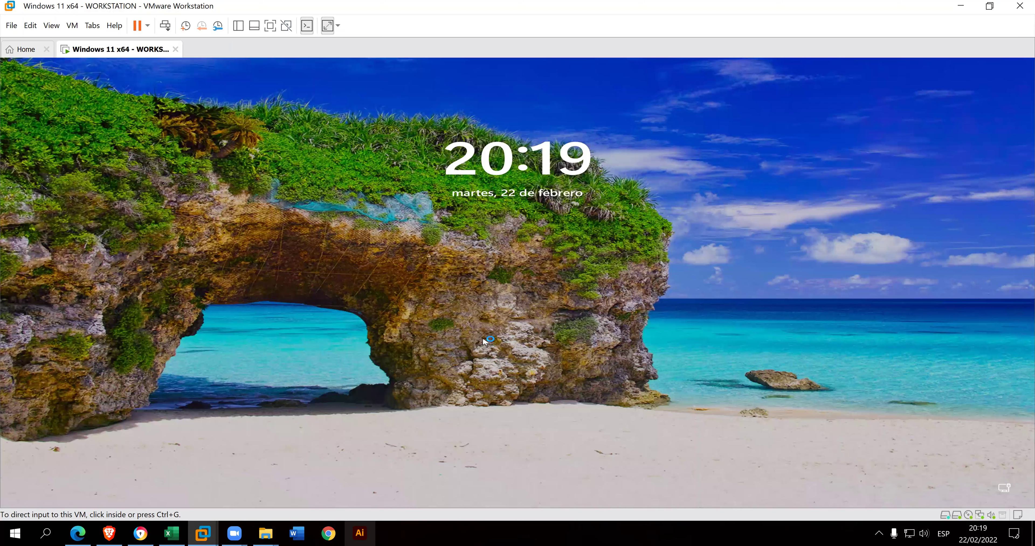
Sign in to the Windows 11 guest with the account password and open its Start menu.
click(484, 340)
text(••••)
key(Return)
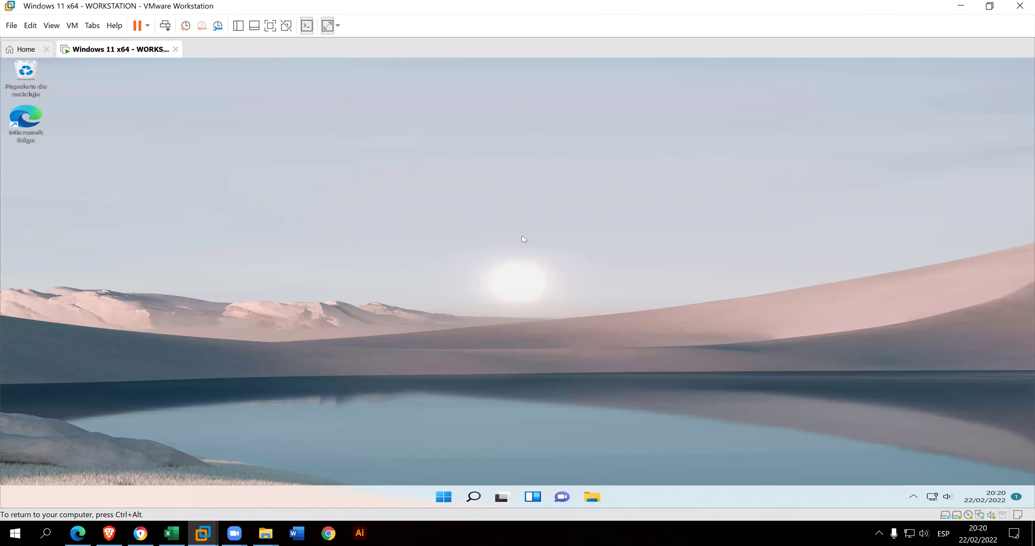
key(ctrl+alt)
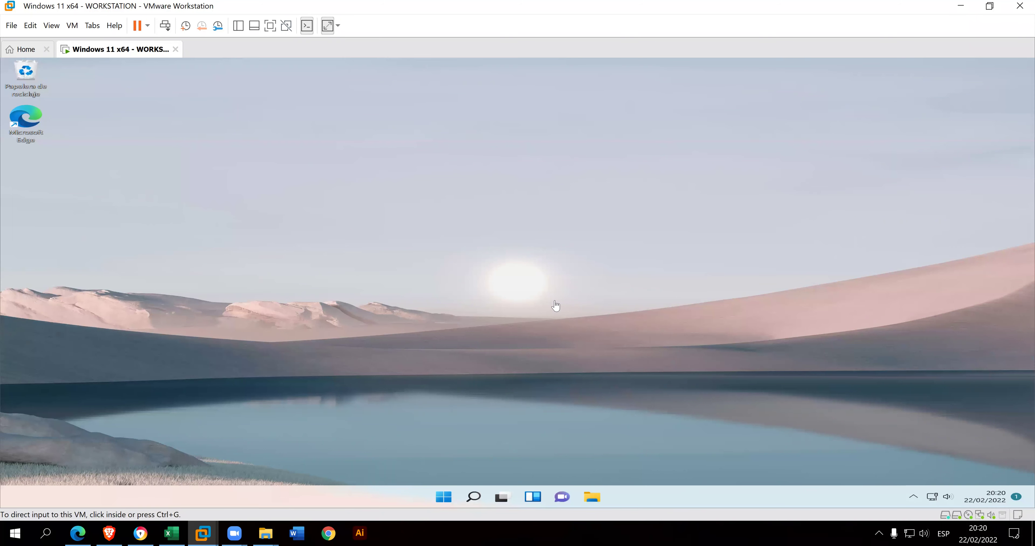
click(636, 304)
key(ctrl+alt)
click(524, 388)
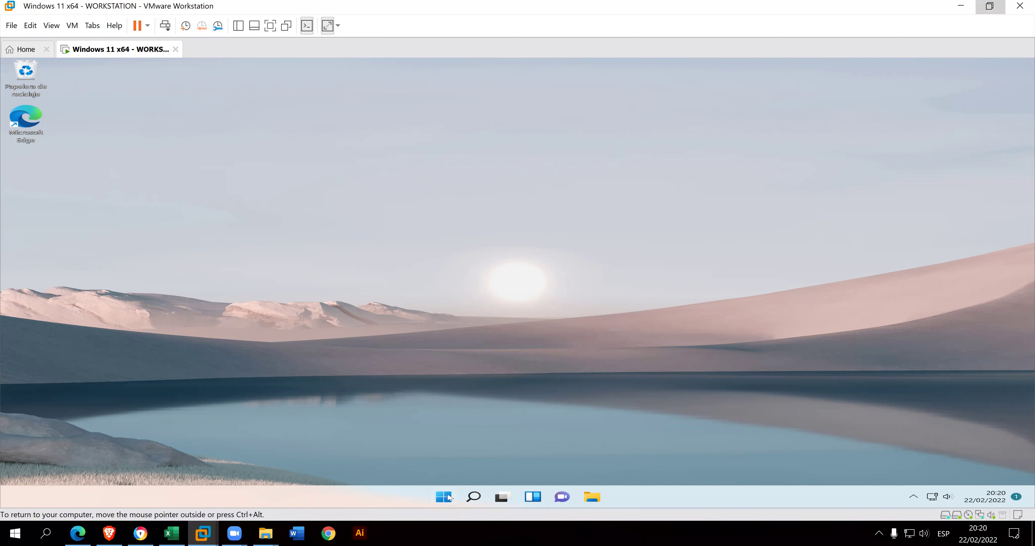
click(444, 497)
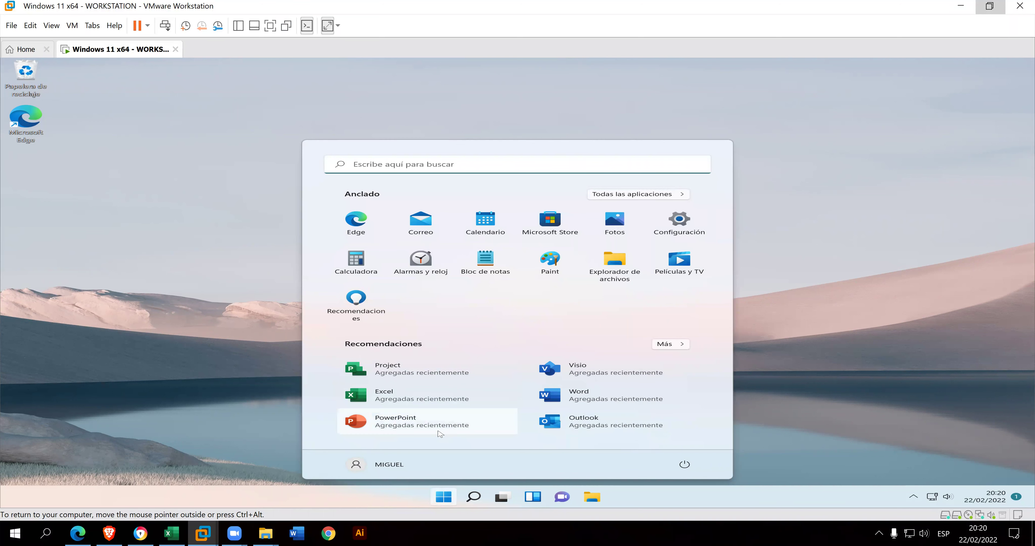
Check PowerPoint's Cuenta page for Office LTSC Profesional Plus 2021 activation, then close PowerPoint.
click(440, 432)
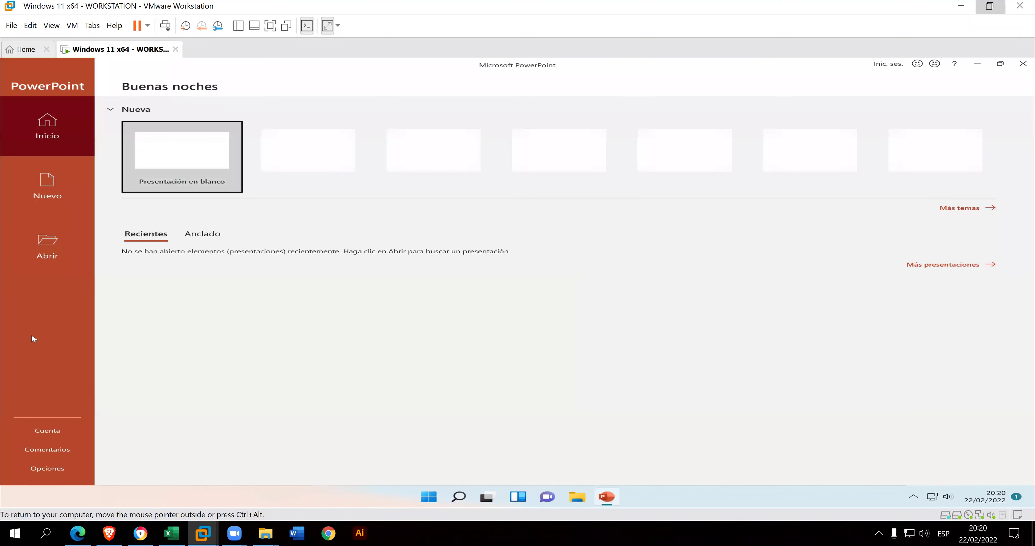
click(47, 430)
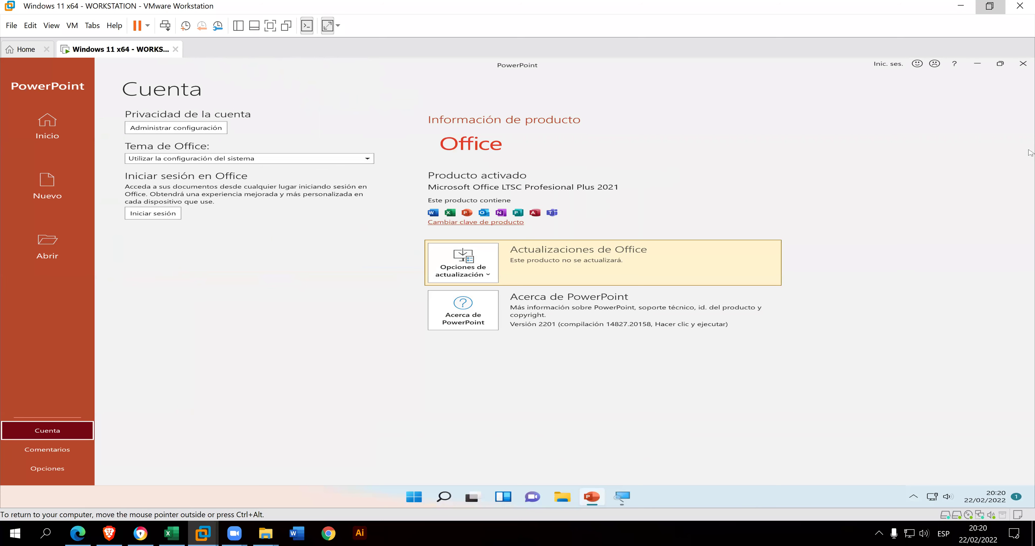
click(1023, 64)
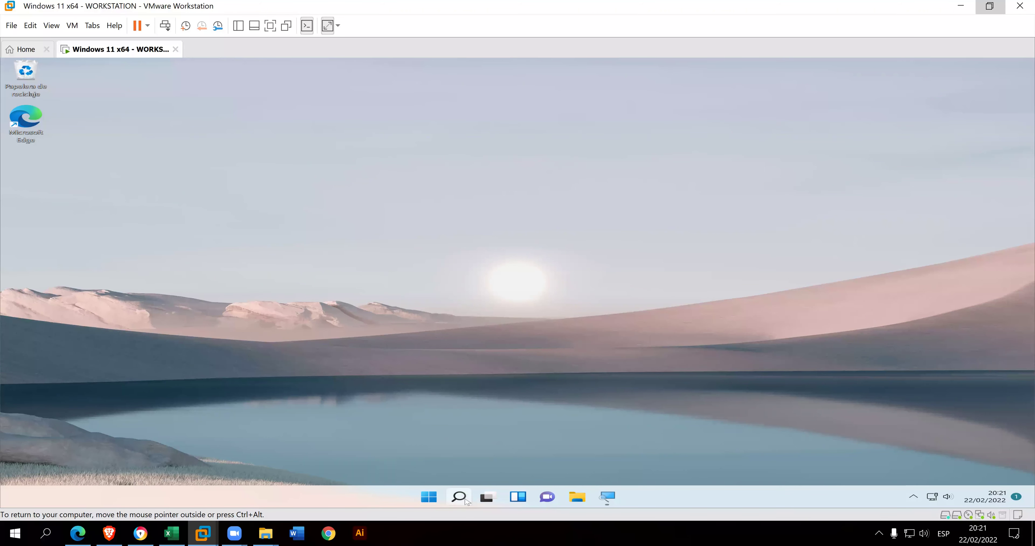
Shut down the Windows 11 guest with Apagar and minimize the VMware Workstation window.
click(424, 500)
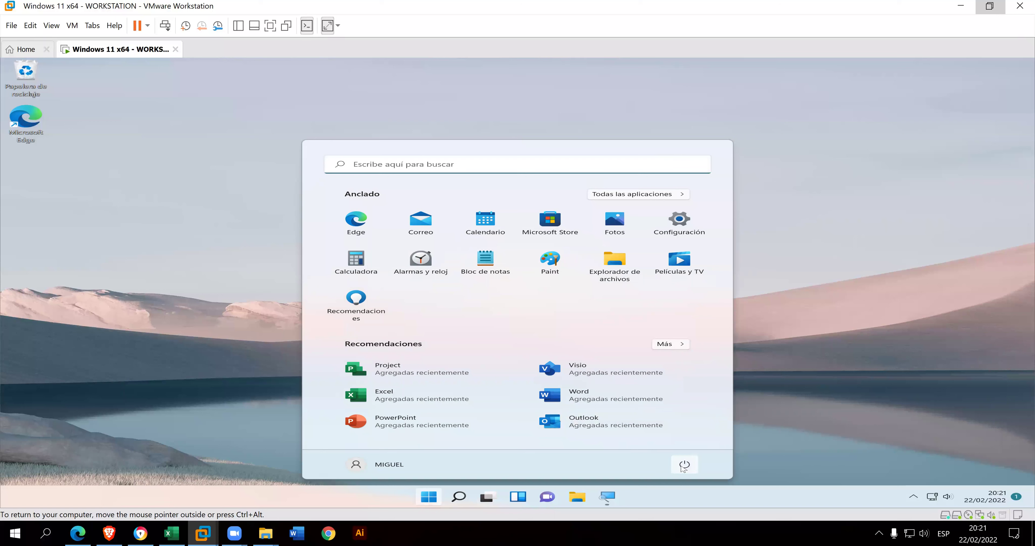
click(684, 467)
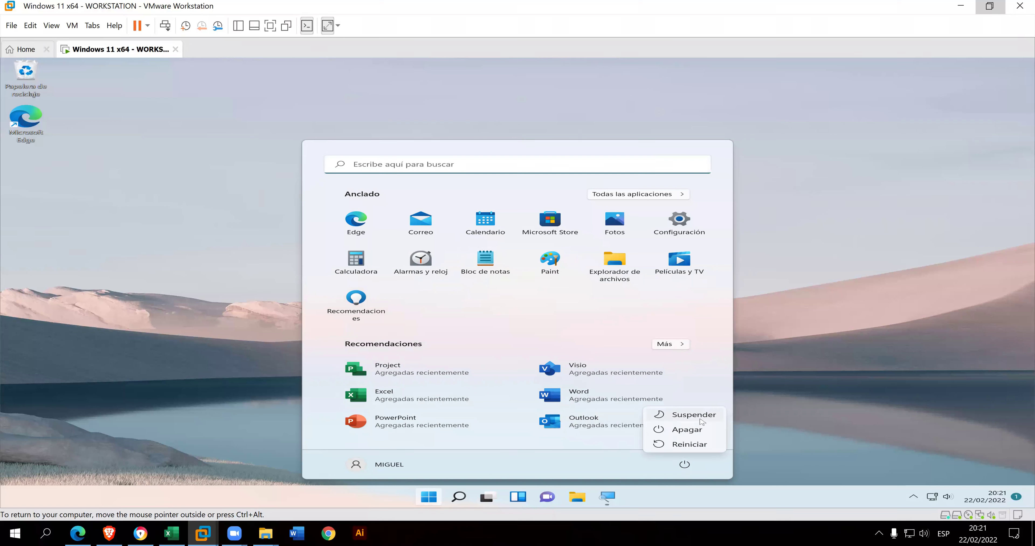
click(698, 429)
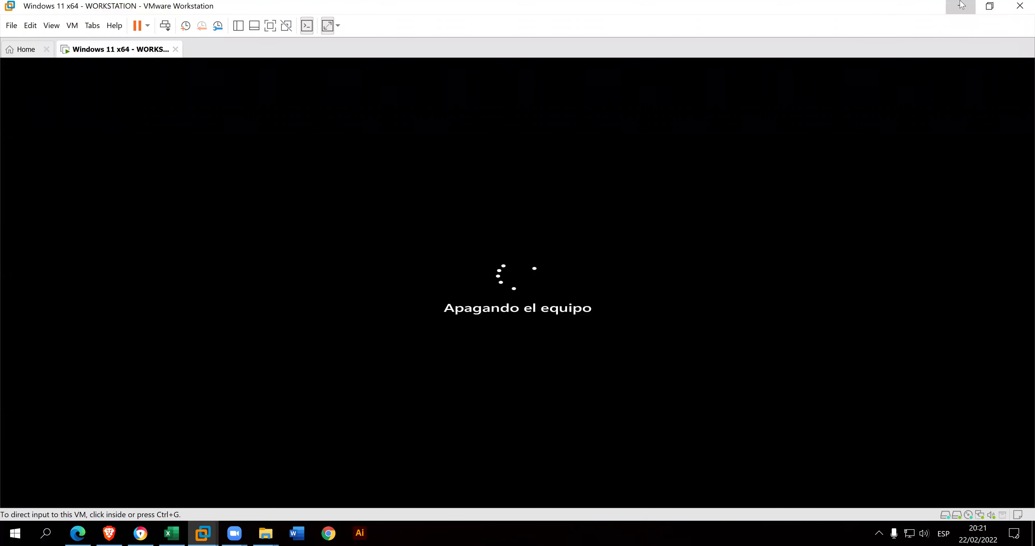
click(965, 8)
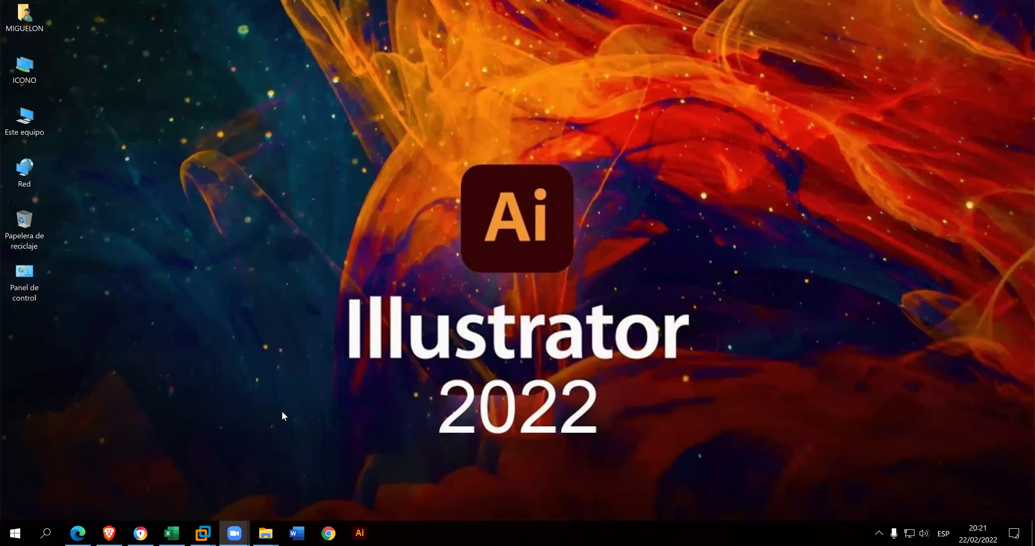
Remove 00 - ASISTENCIAS, FONDOS and CLASE 1 from File Explorer's recent folders list.
right_click(273, 534)
right_click(321, 438)
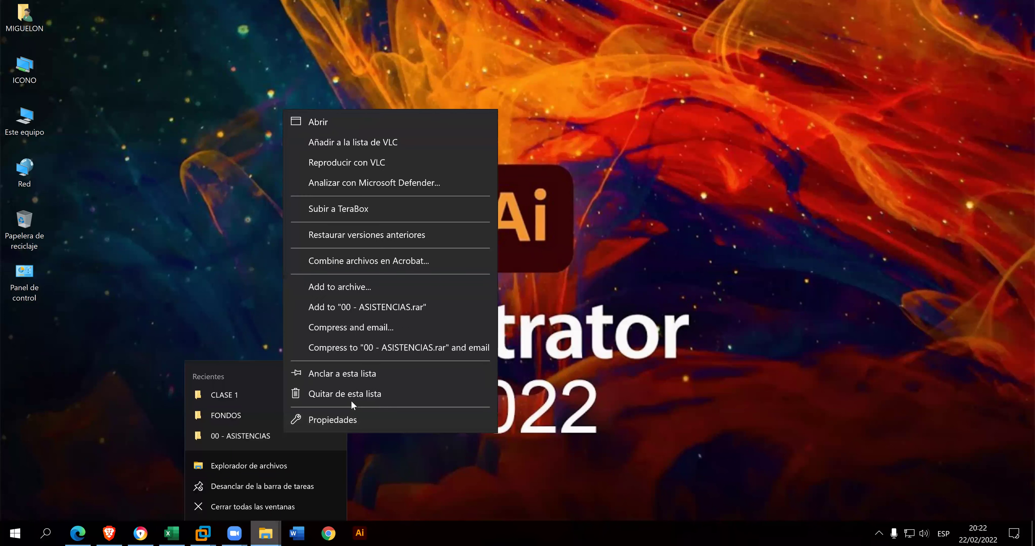
click(329, 397)
right_click(266, 436)
click(273, 395)
right_click(261, 434)
click(302, 390)
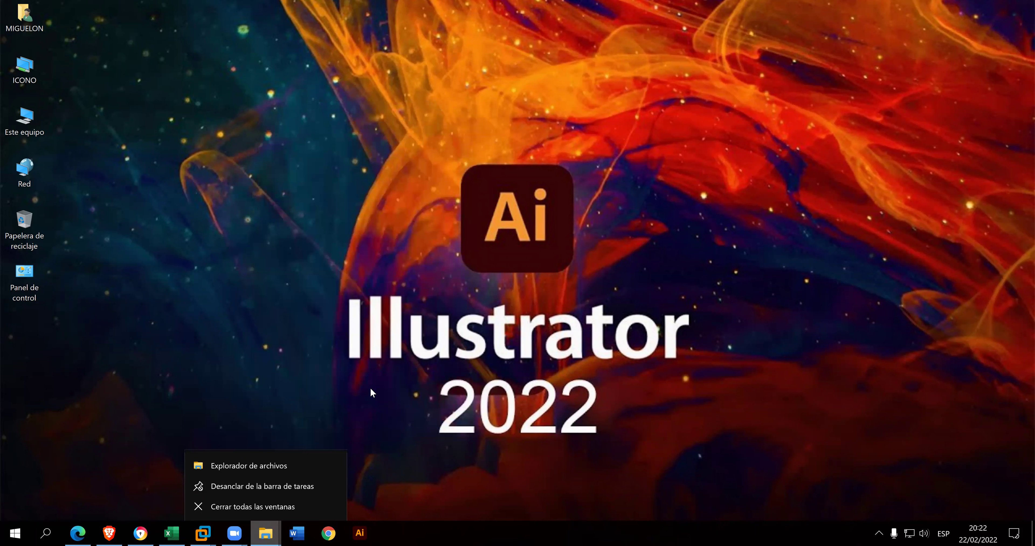
click(714, 200)
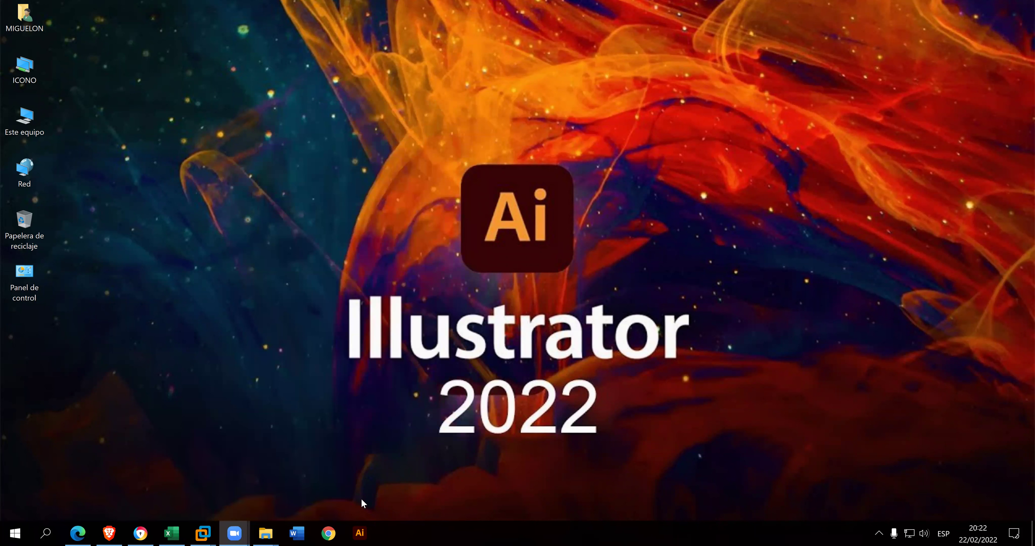
Launch Adobe Illustrator from the taskbar and reopen the ICONO folder on the desktop.
click(362, 533)
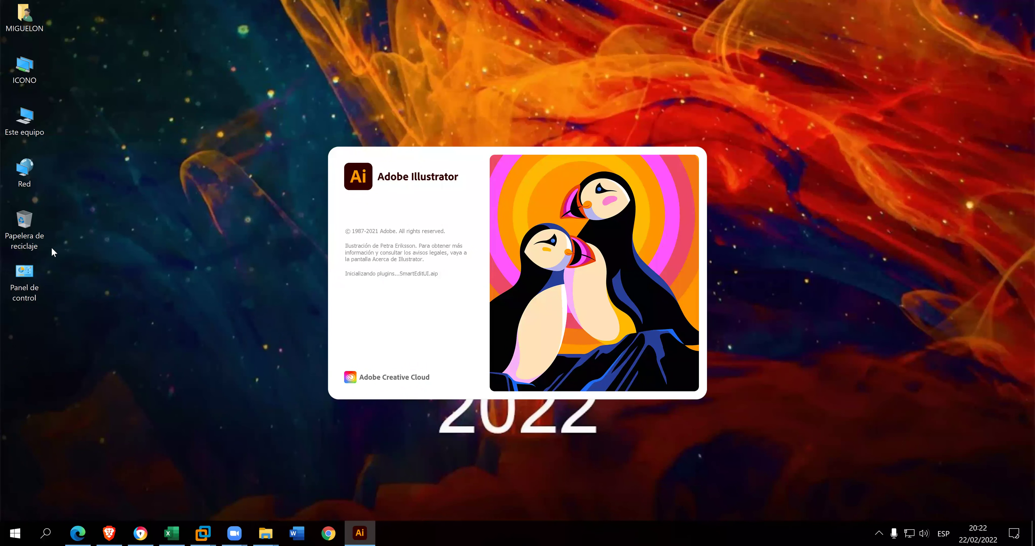
click(18, 64)
double_click(18, 65)
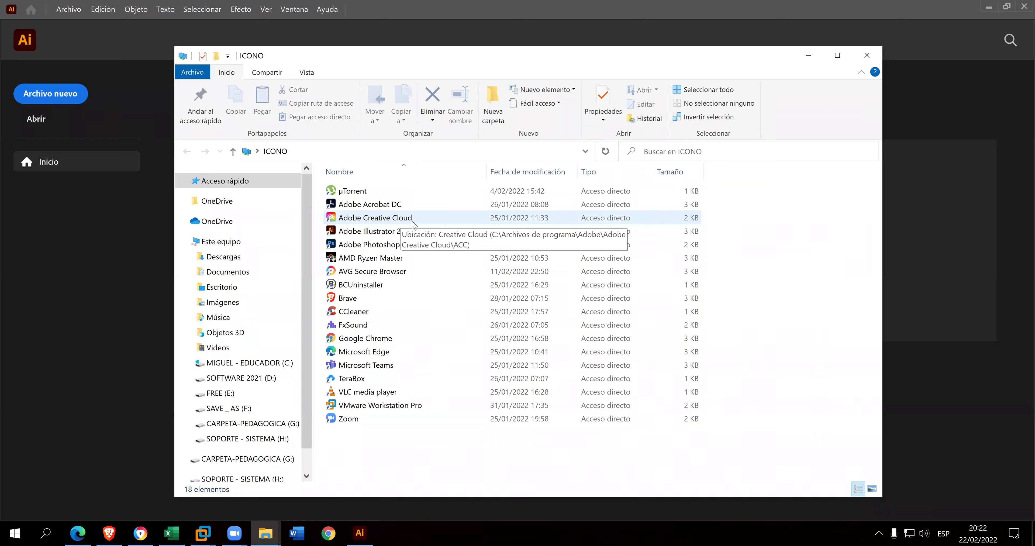
Launch Adobe Creative Cloud, minimize the ICONO folder, and close the Creative Cloud sign-in window.
double_click(413, 220)
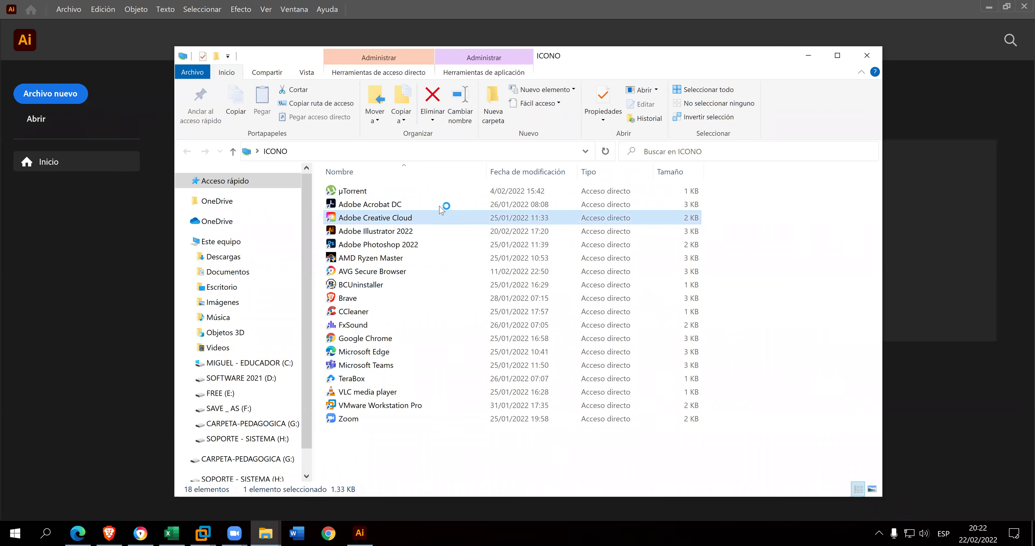
click(808, 56)
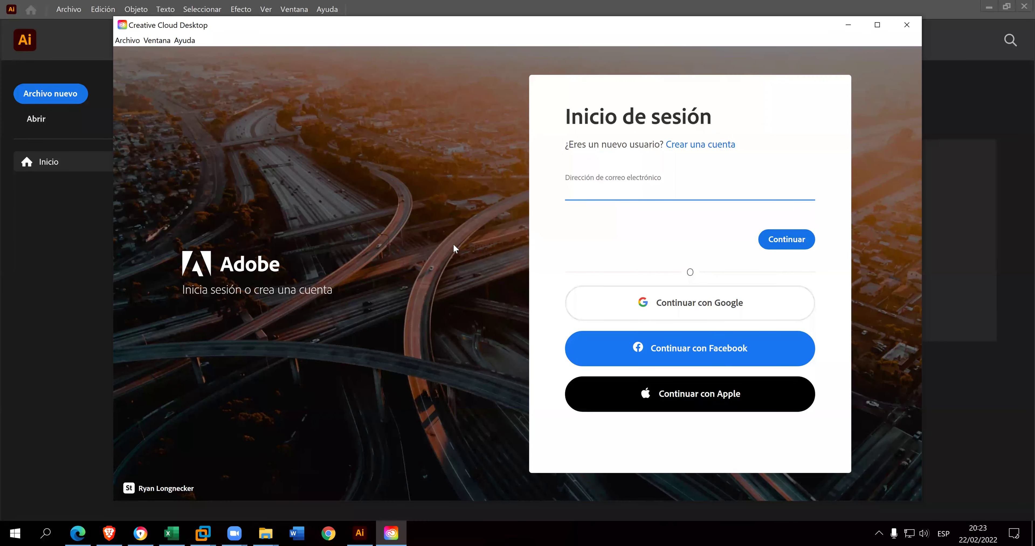
click(907, 28)
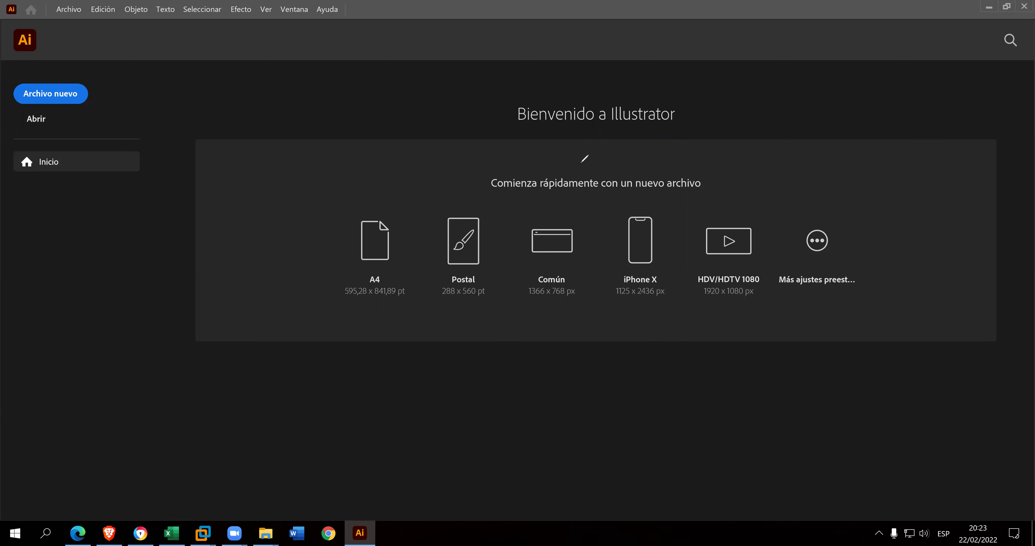
drag(711, 30, 907, 61)
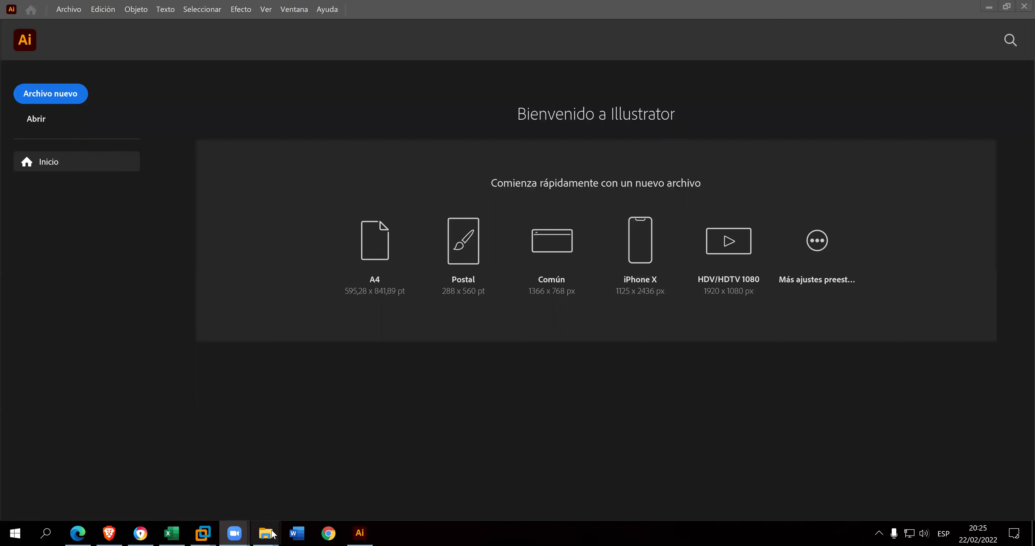
right_click(362, 532)
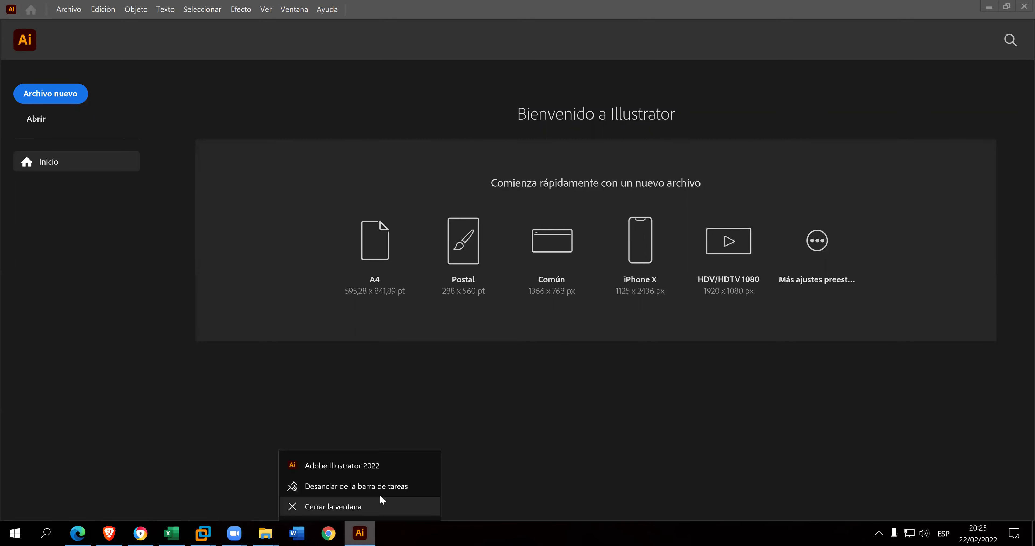
click(555, 375)
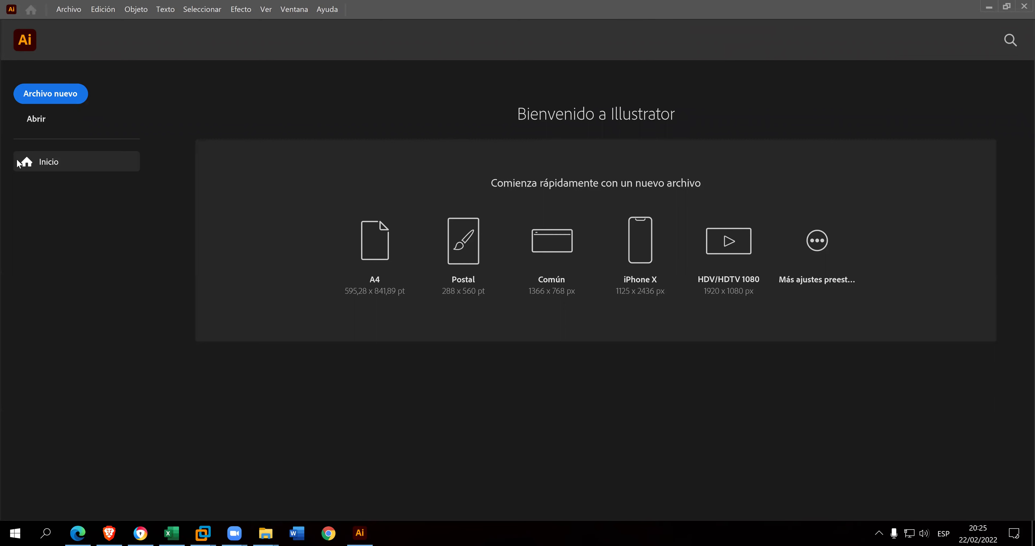
click(75, 12)
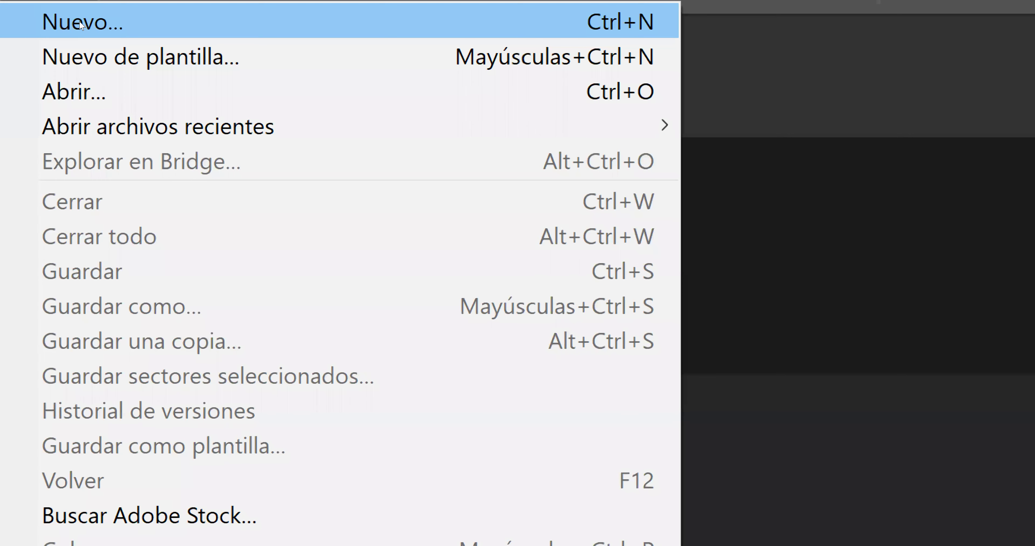
key(super+minus)
key(super+minus)
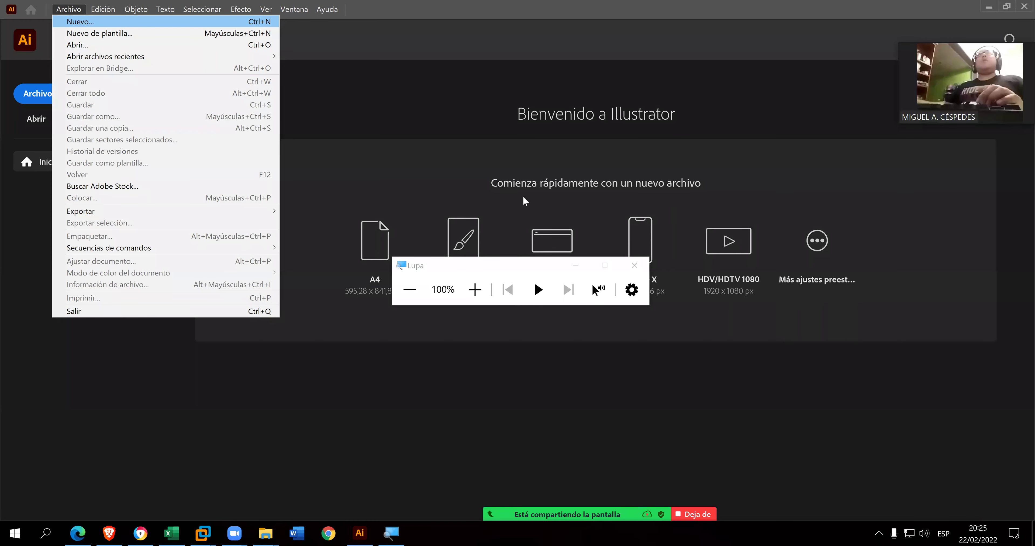
click(574, 268)
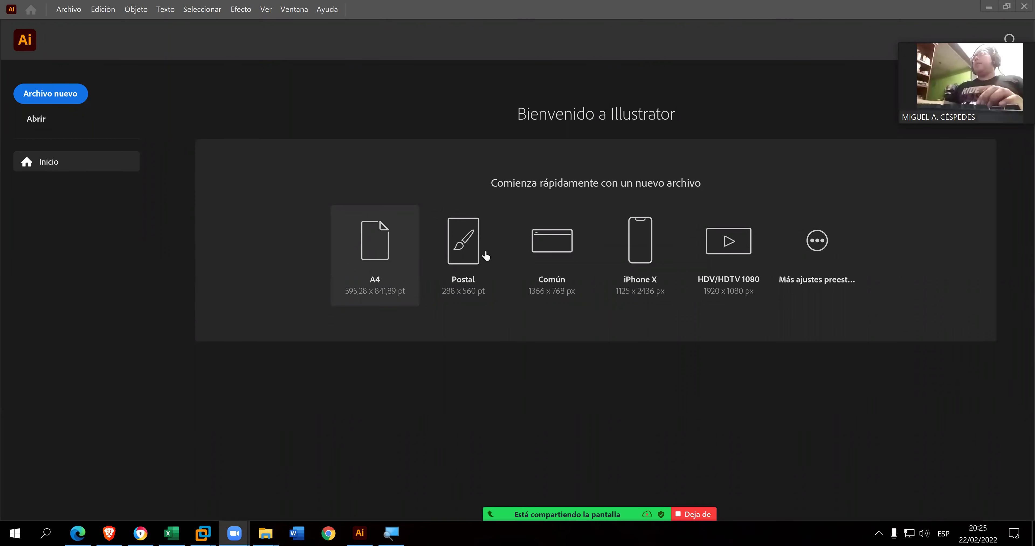
click(827, 256)
click(825, 252)
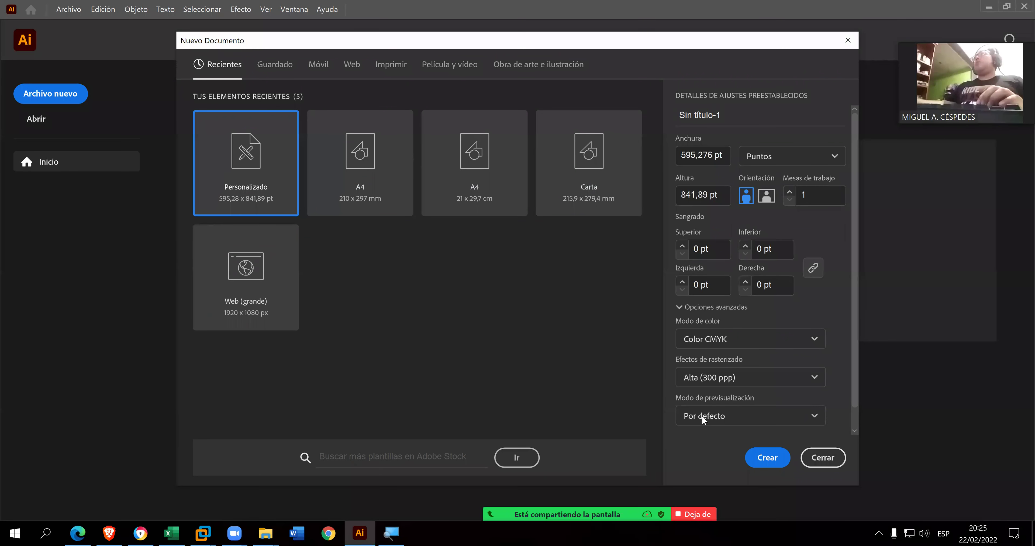
click(840, 458)
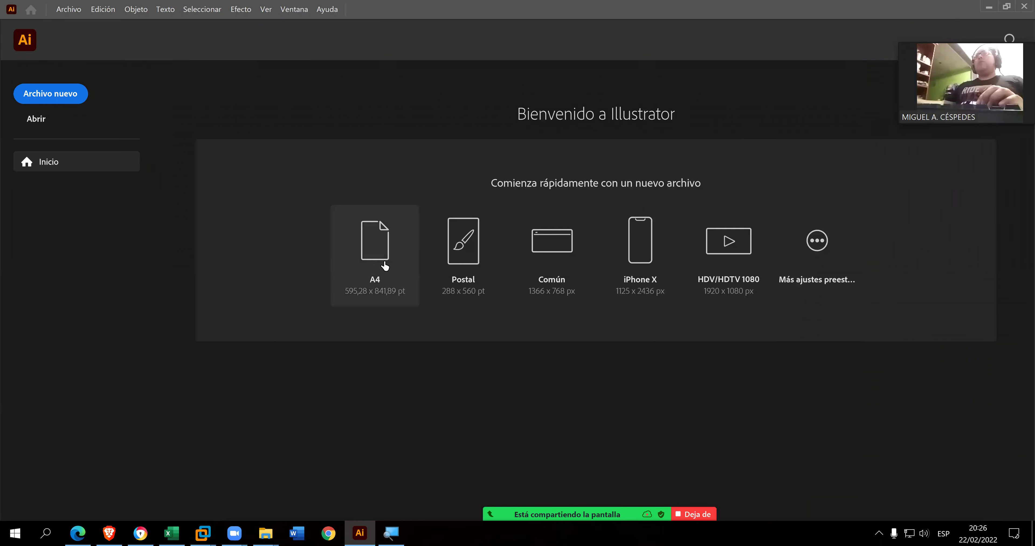
click(65, 11)
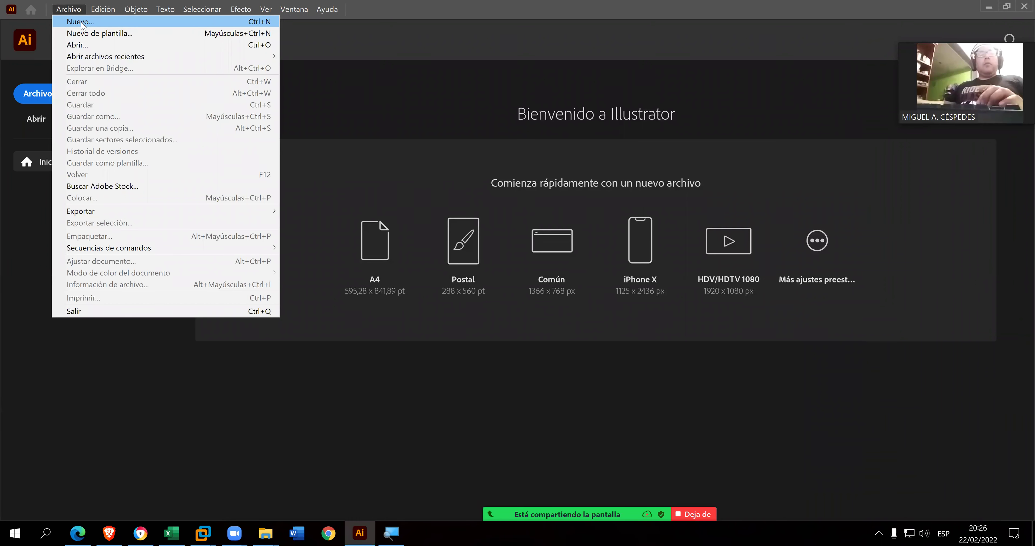
In the new-document settings, try Píxeles and Puntos, then set units to Centímetros (21 × 29,7 cm).
click(82, 22)
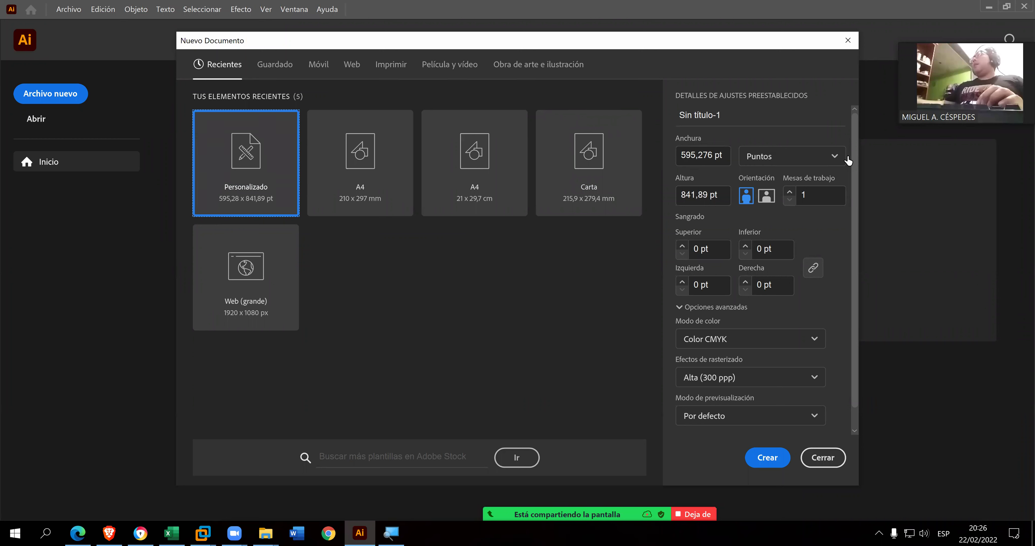
click(840, 162)
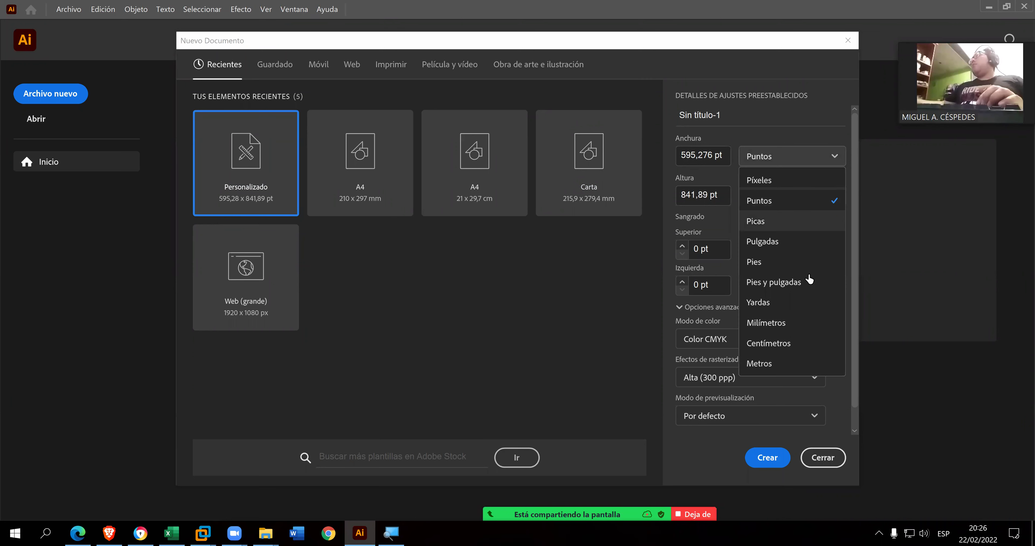
click(800, 341)
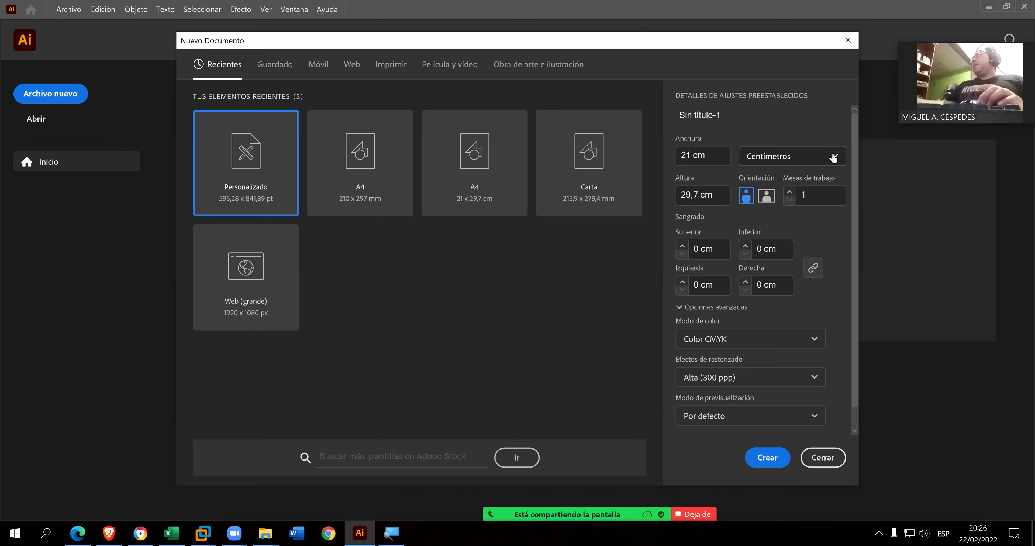
click(833, 158)
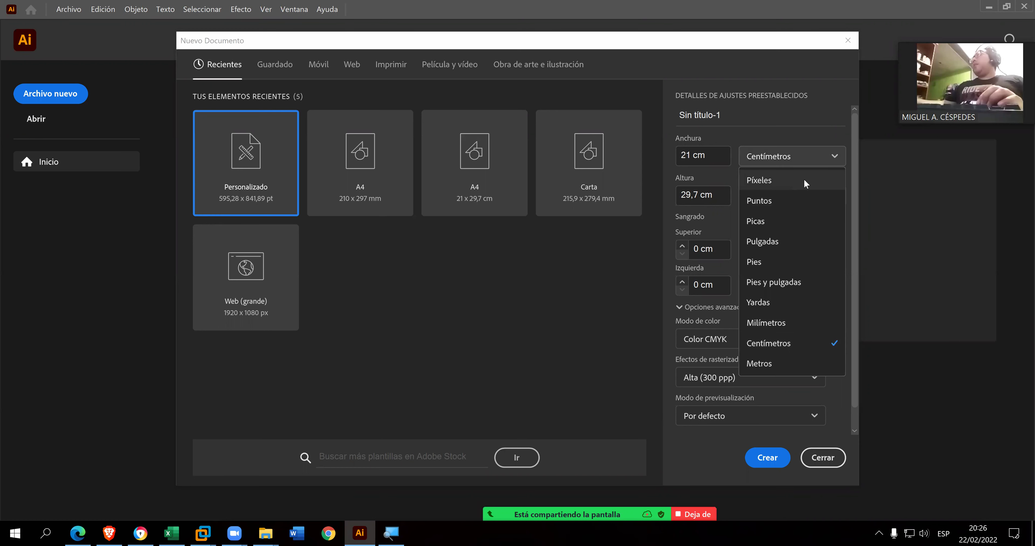
click(823, 167)
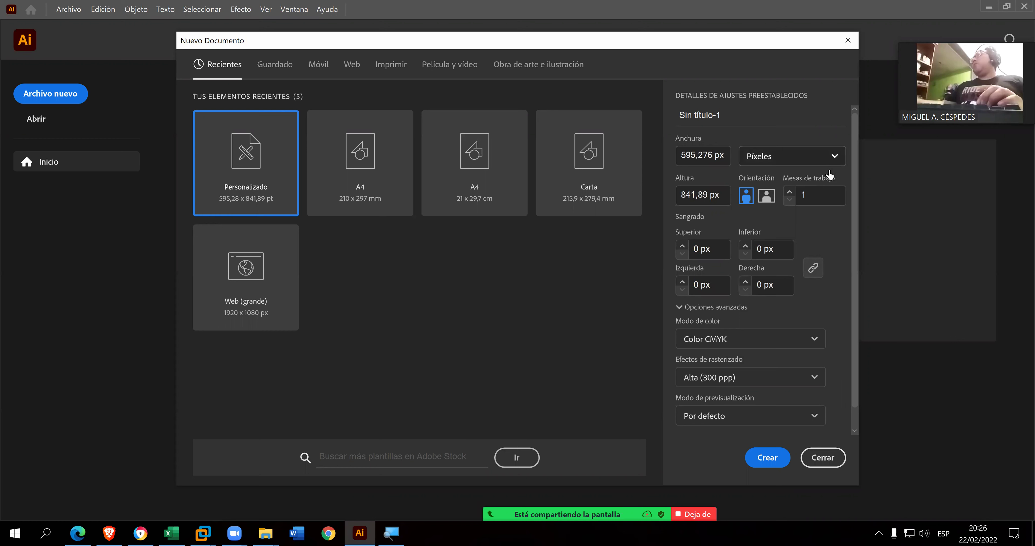
click(828, 160)
click(825, 199)
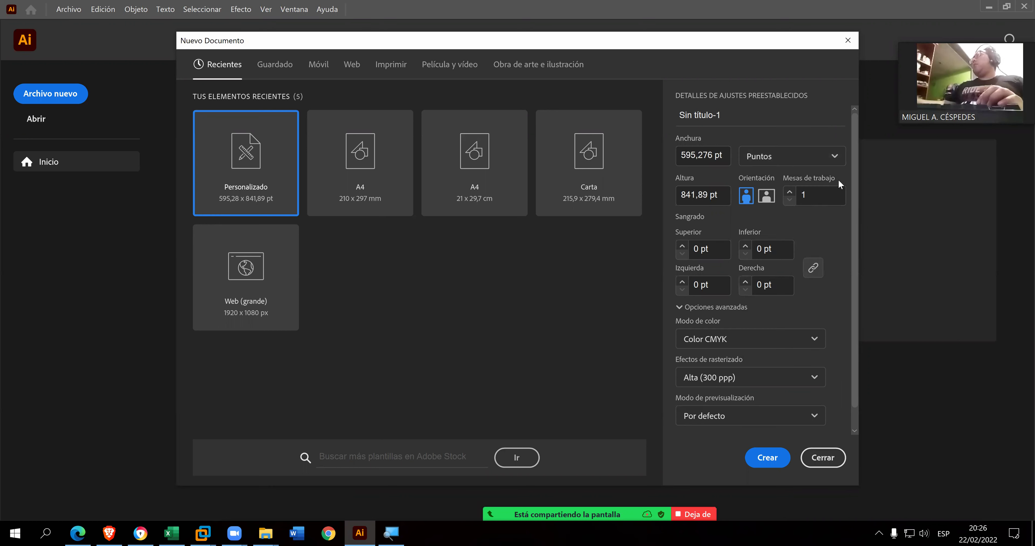
click(834, 163)
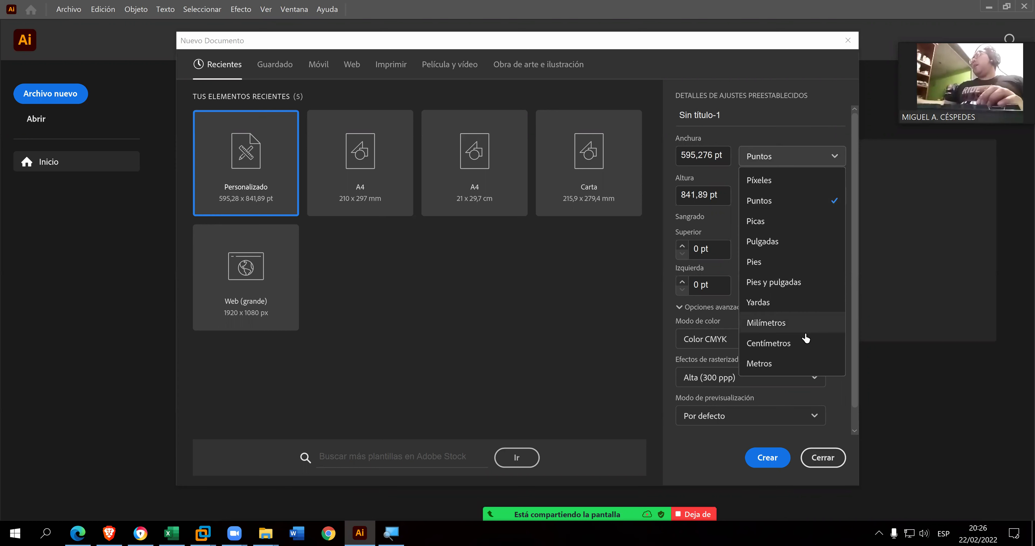
click(801, 346)
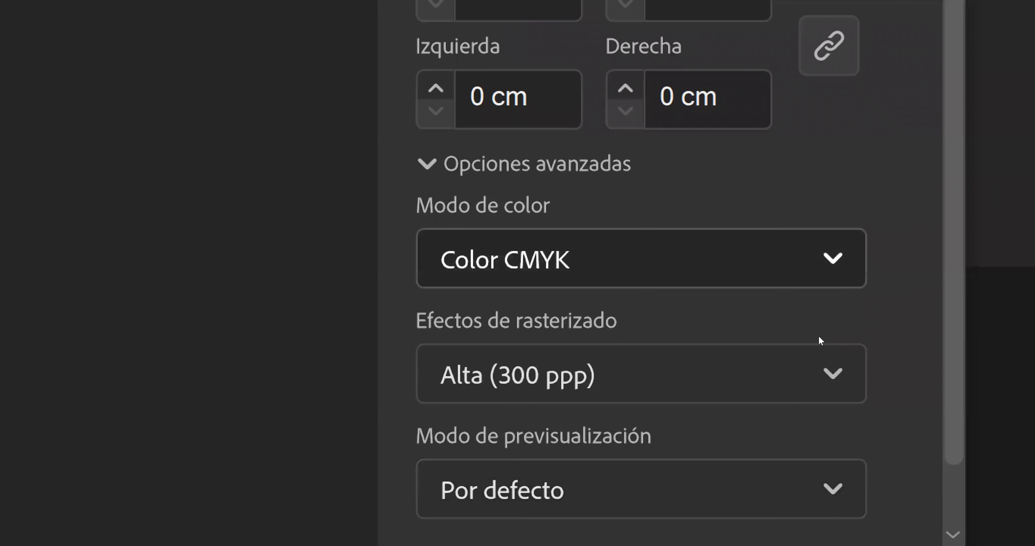
click(820, 277)
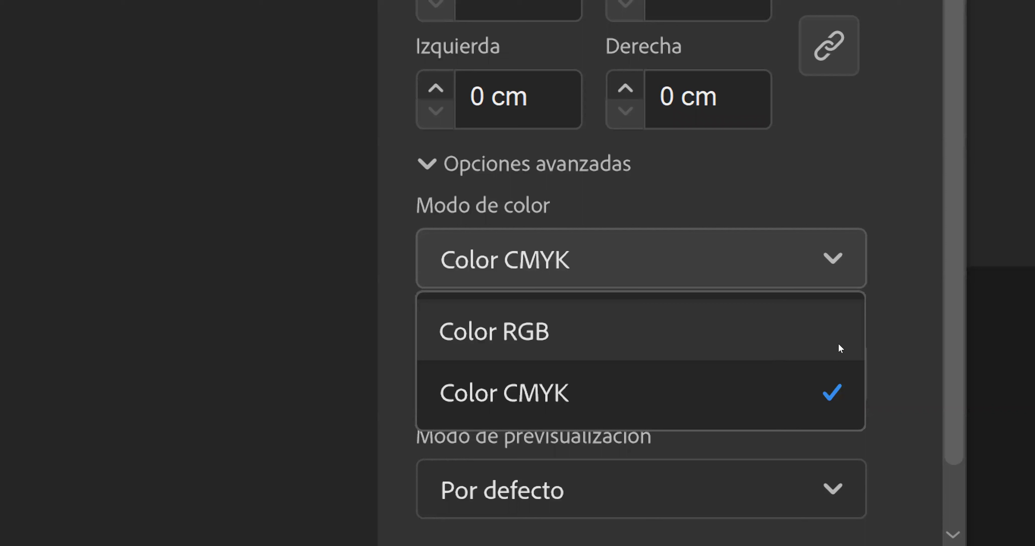
click(819, 358)
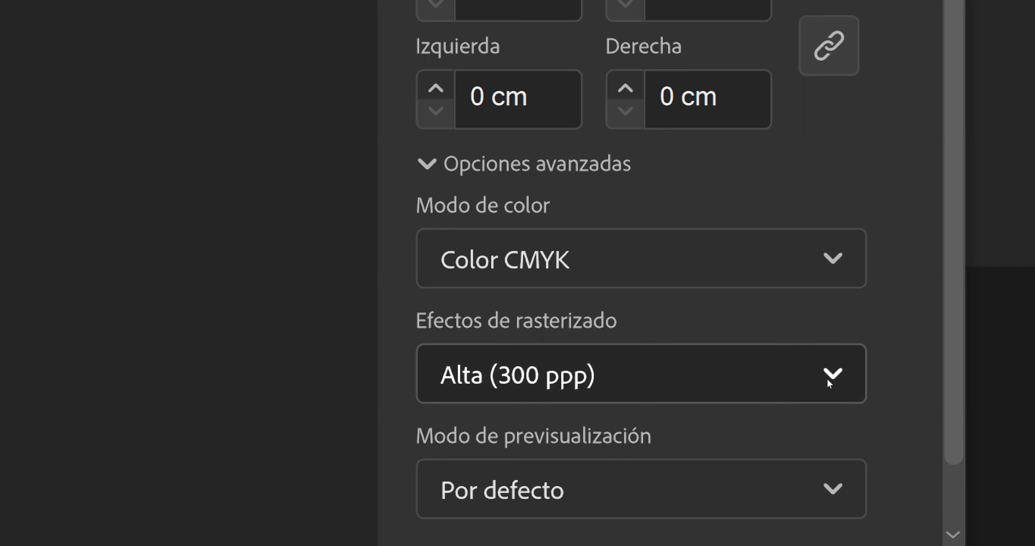
click(818, 382)
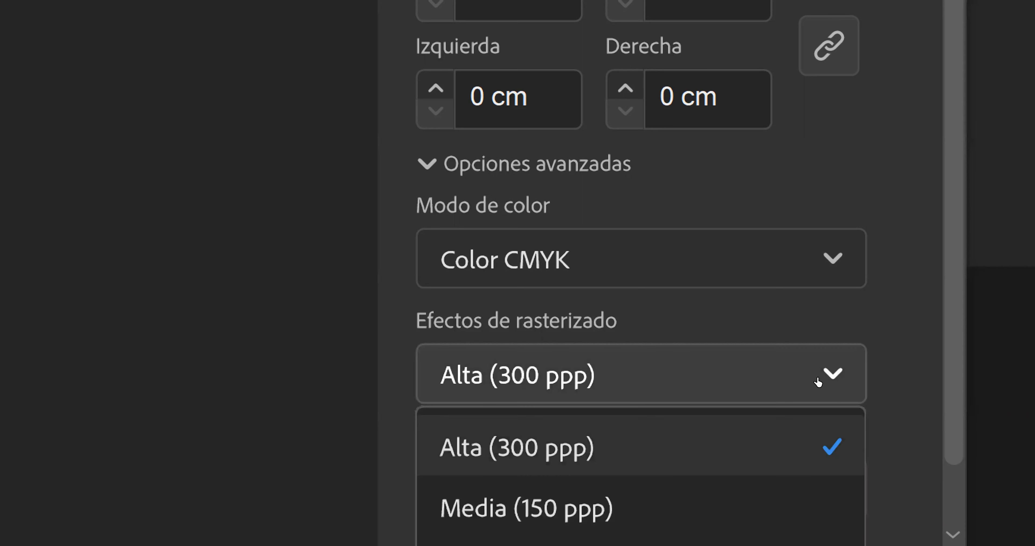
click(817, 382)
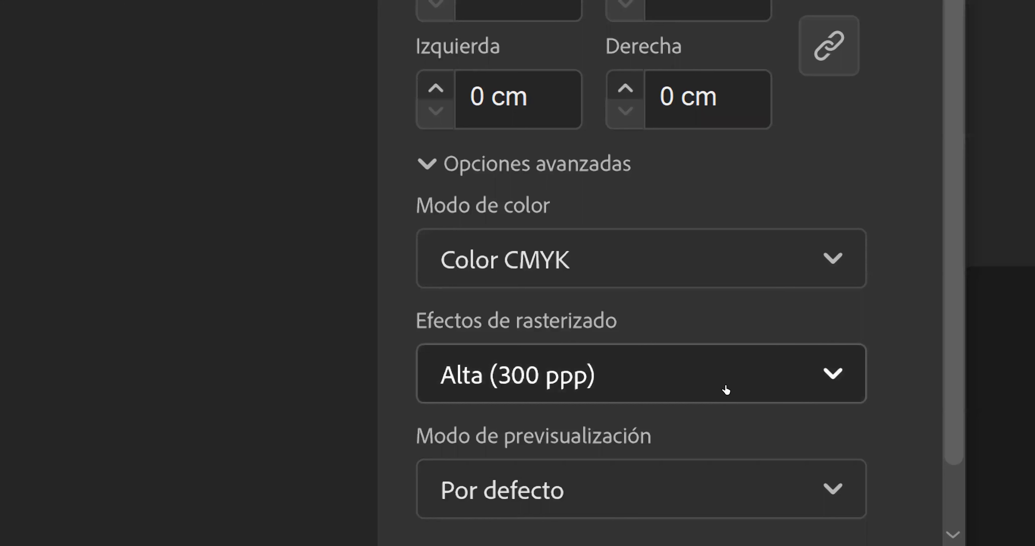
click(818, 387)
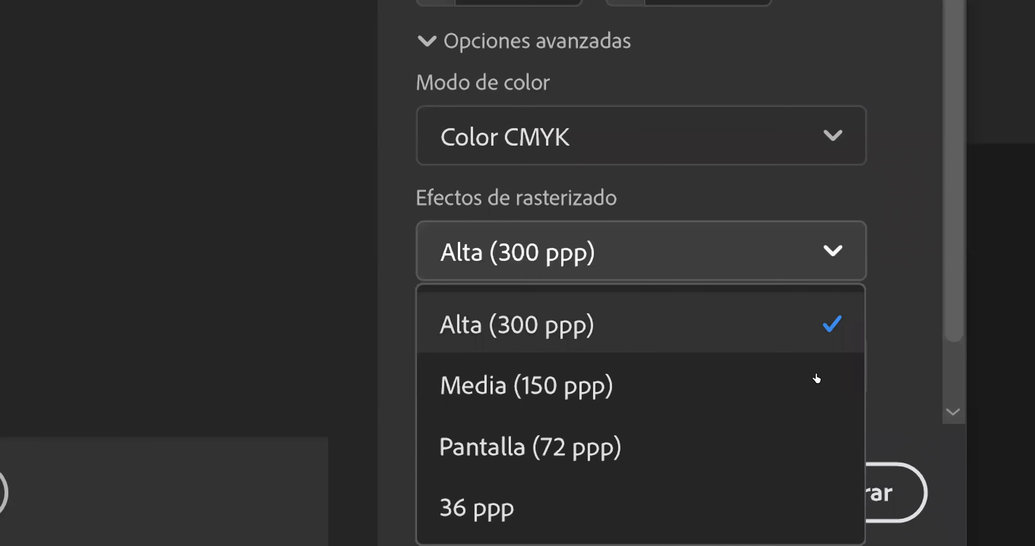
key(Escape)
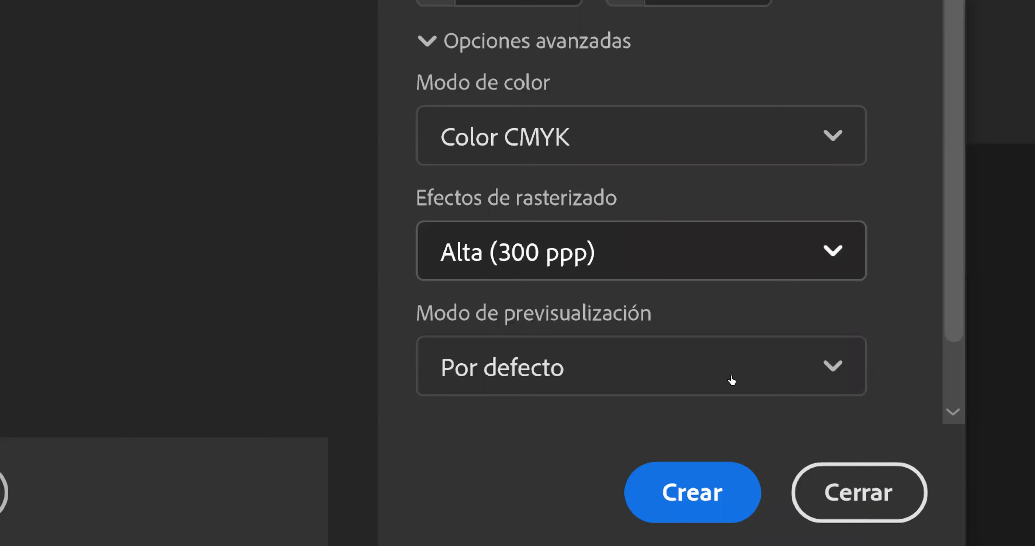
click(827, 400)
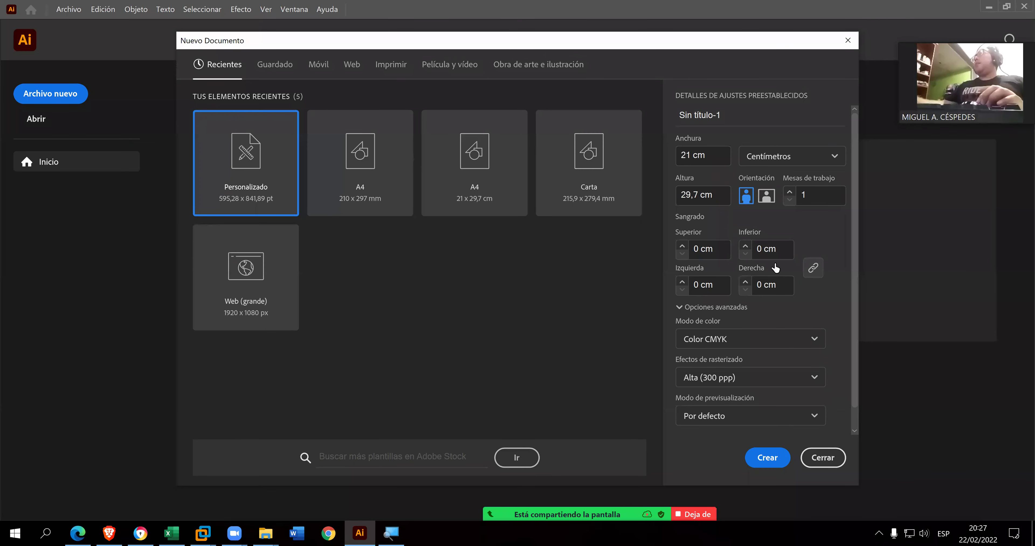
Create the blank 21 × 29,7 cm CMYK document Sin título-1, then minimize and restore Illustrator.
click(768, 457)
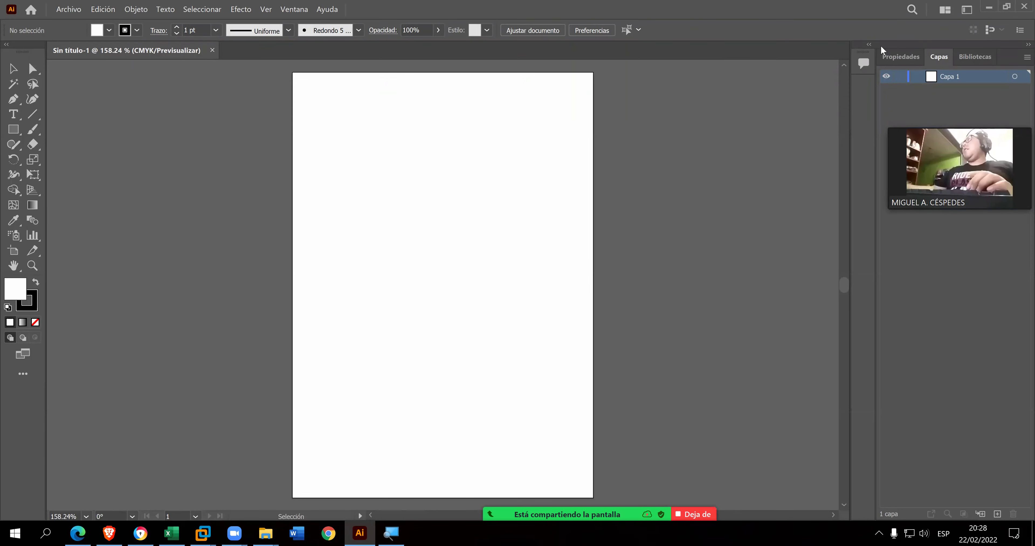
key(super+d)
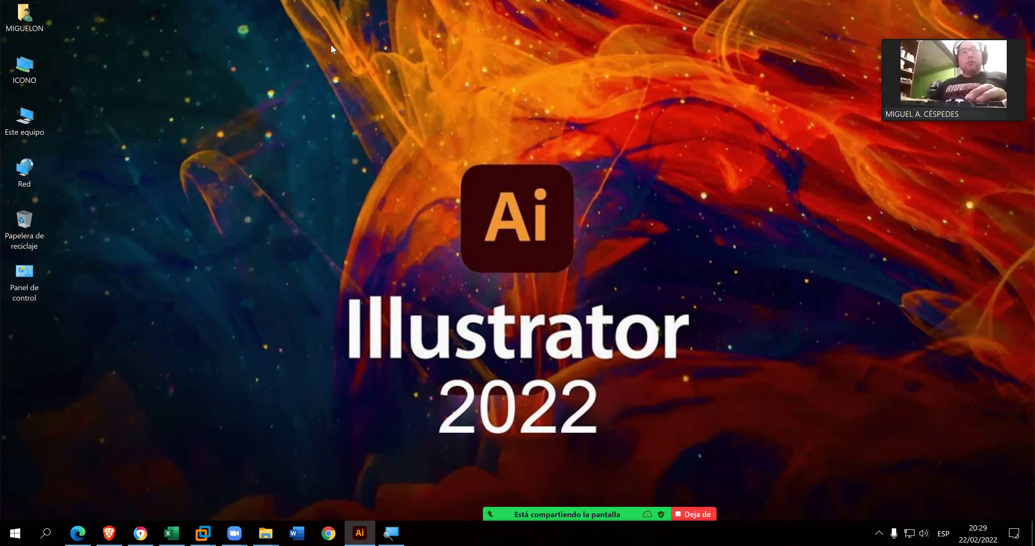
click(367, 532)
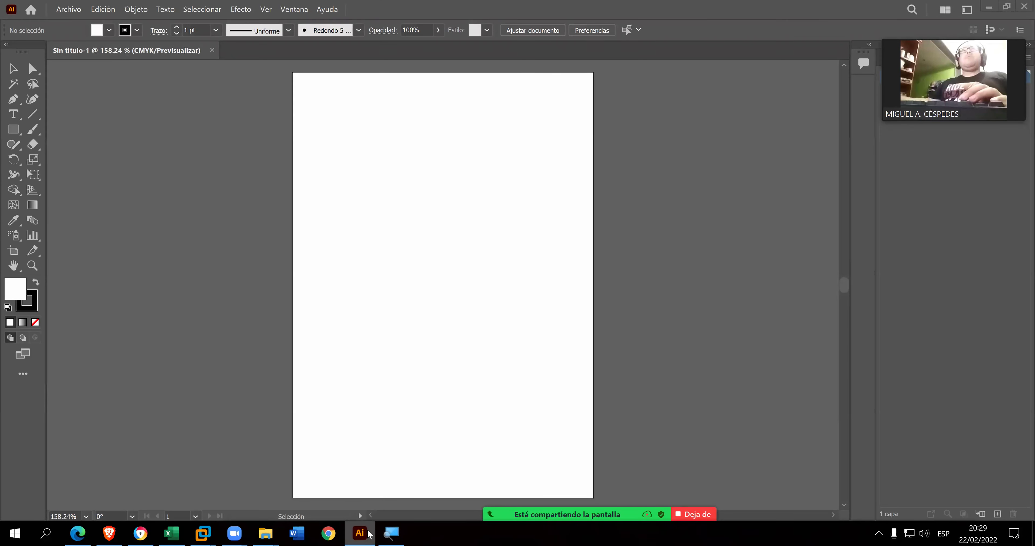
click(368, 533)
click(368, 533)
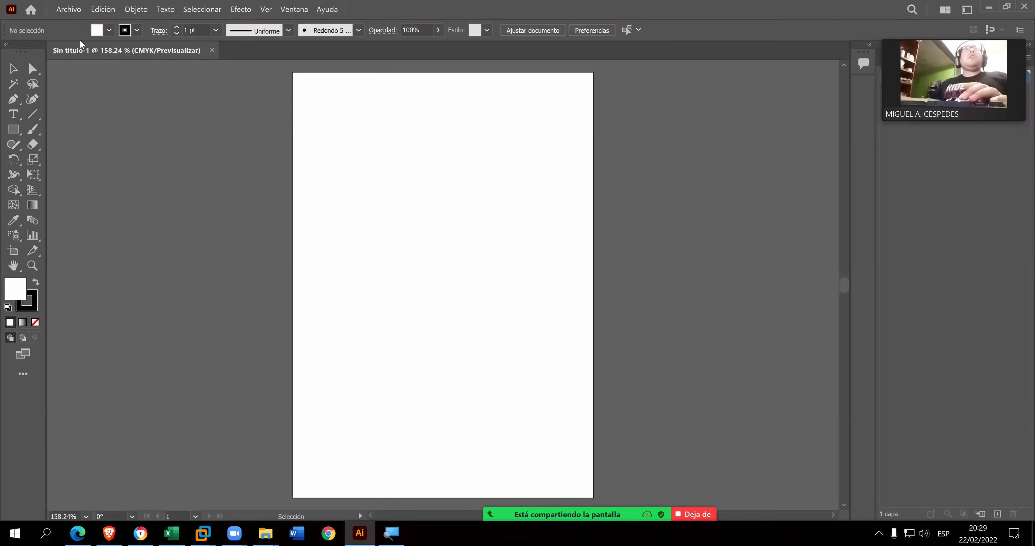
In Guardar como, name the file FORMAS BÁSICAS and keep the Adobe Illustrator (*.AI) type.
click(69, 12)
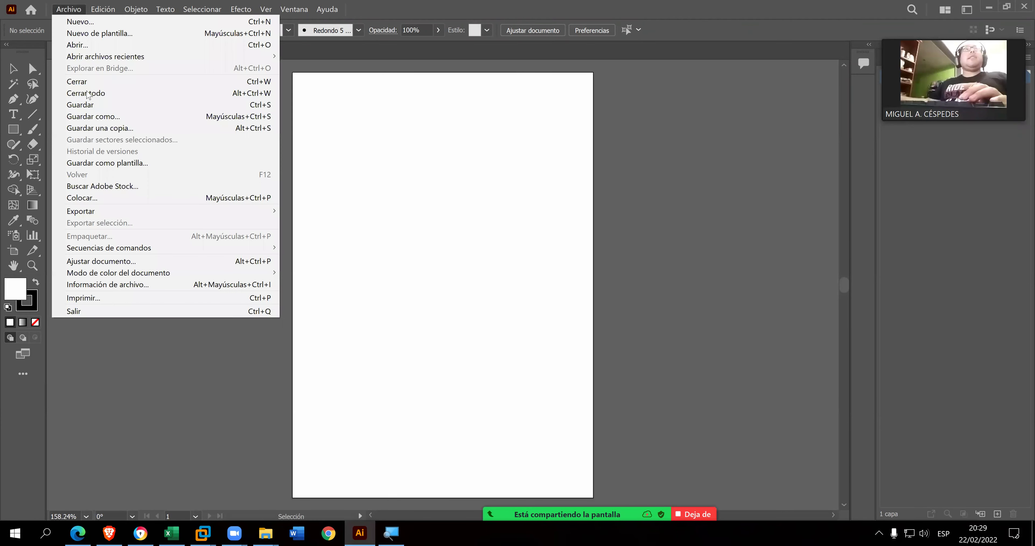
click(95, 117)
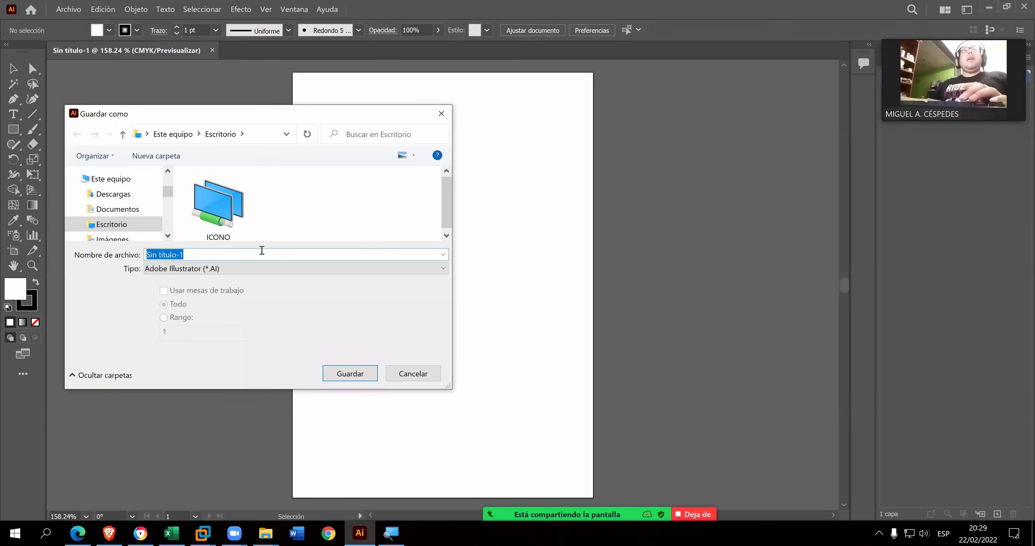
text(FORMAS)
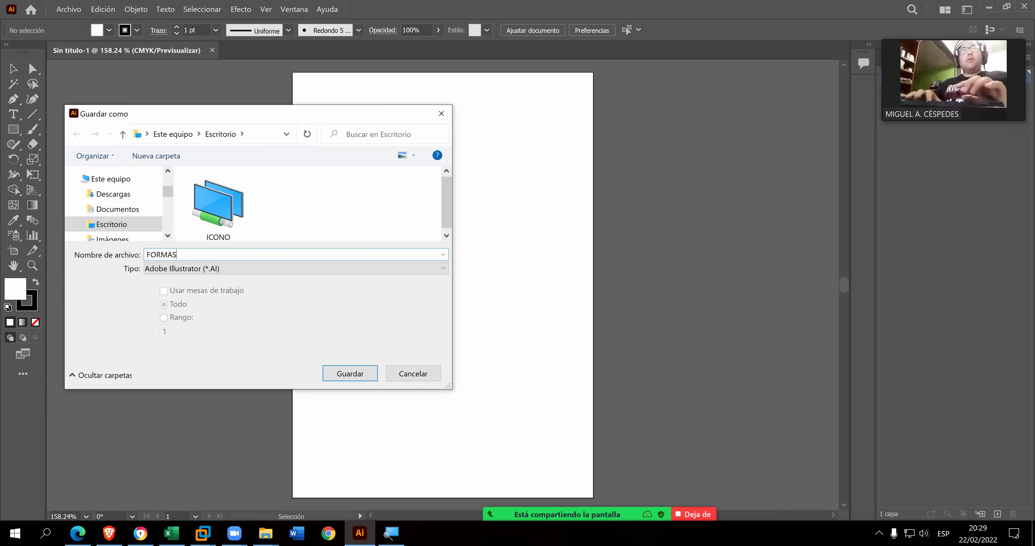
text( BÁSICOA)
key(BackSpace)
key(BackSpace)
text(AS)
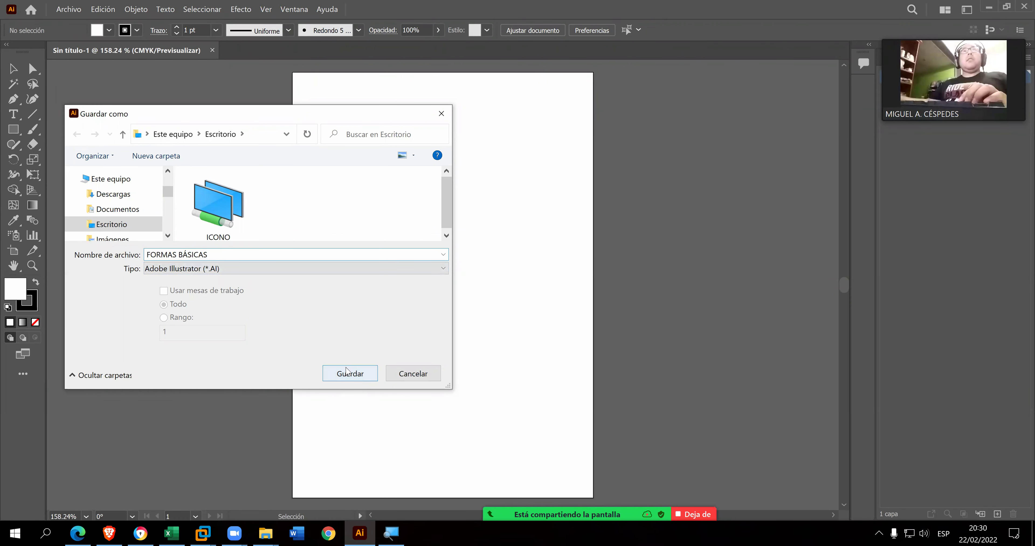
click(341, 272)
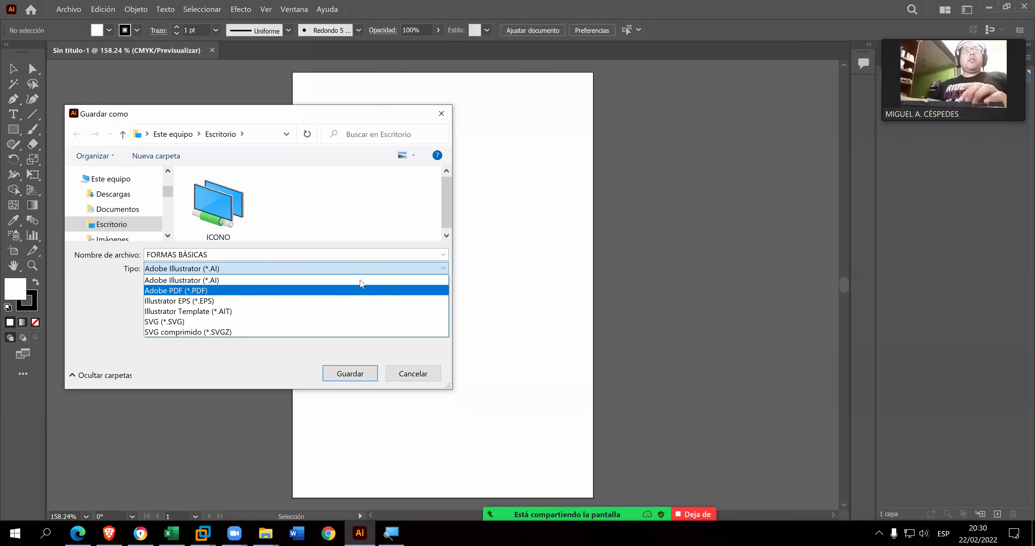
click(446, 213)
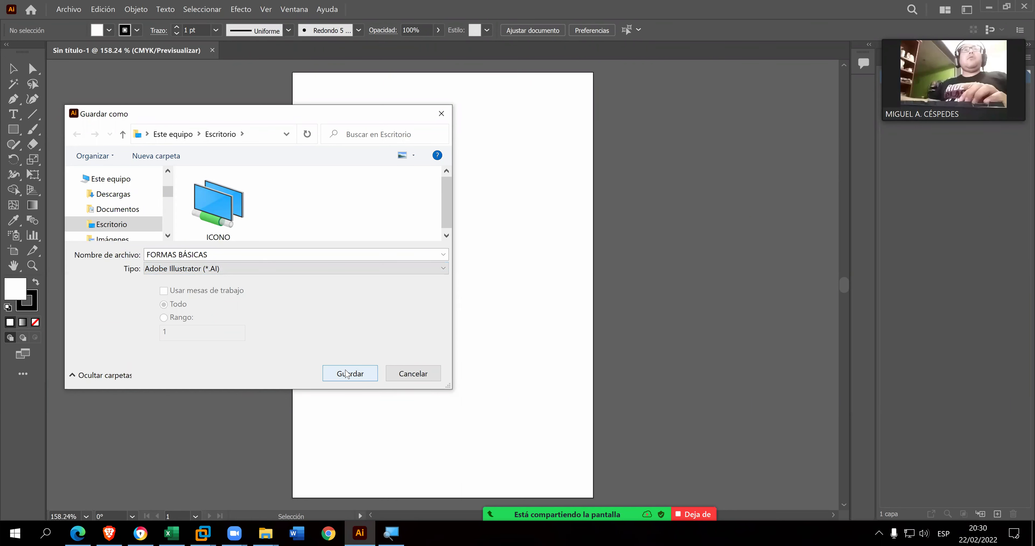
Save the file and review the Opciones de Illustrator version list, keeping Illustrator 2020.
click(346, 373)
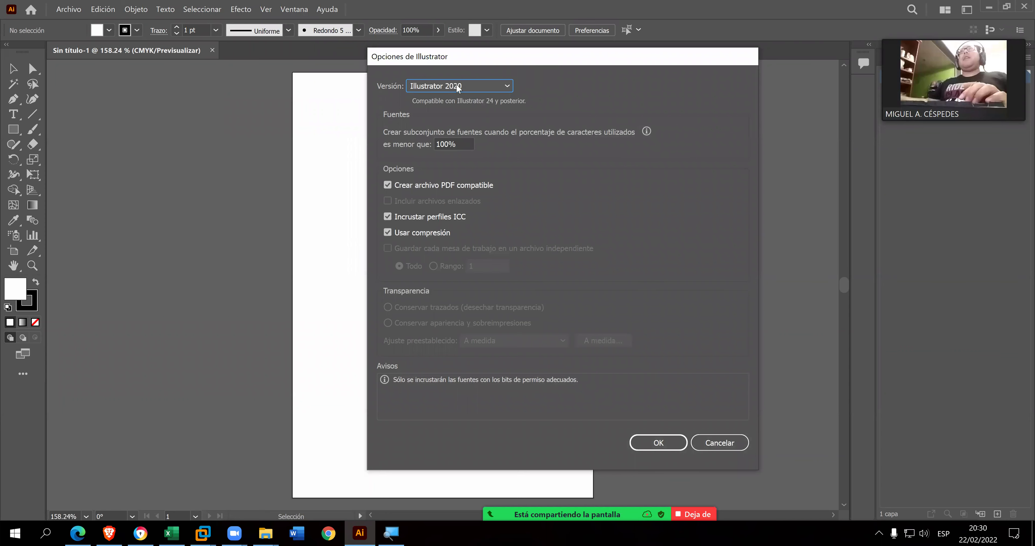
drag(534, 66, 458, 87)
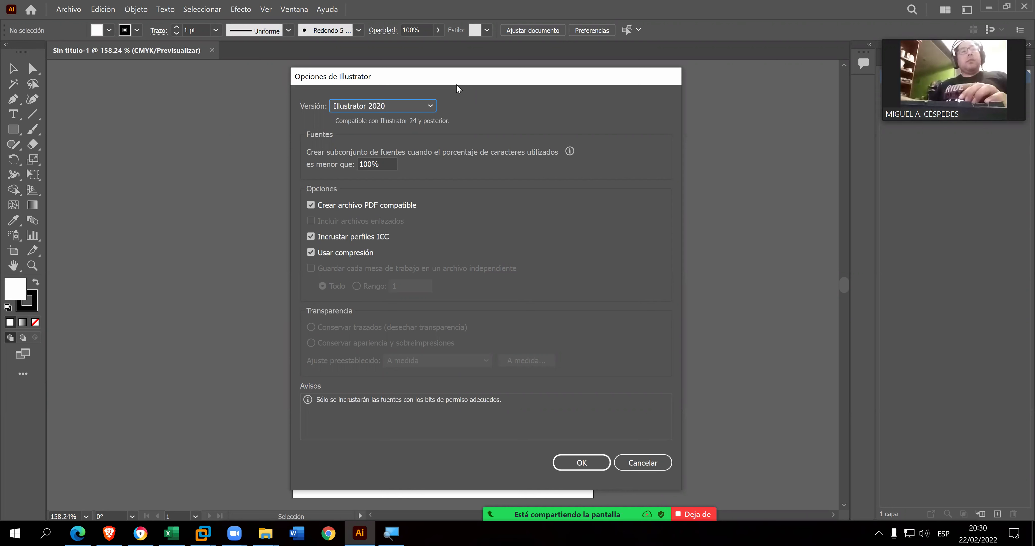
click(431, 107)
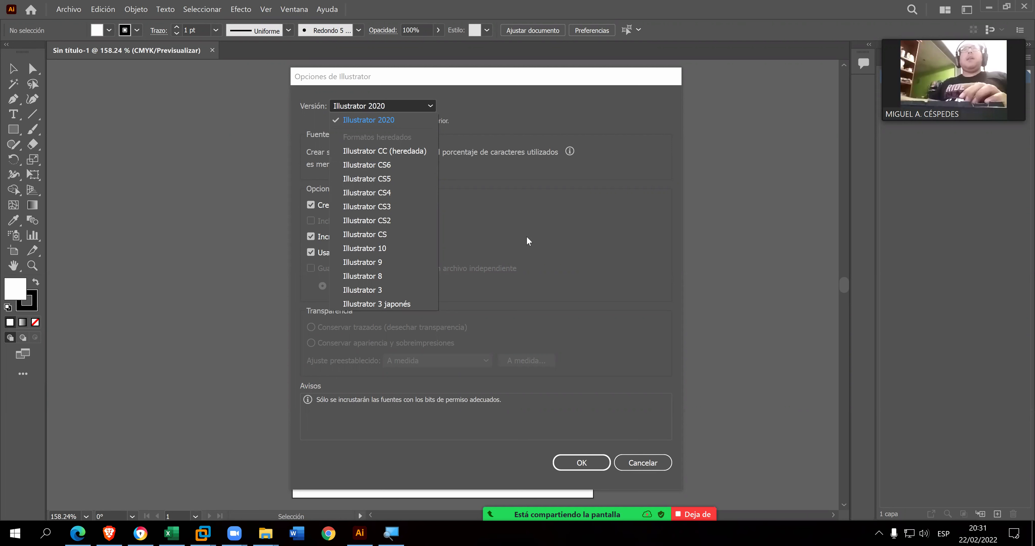
mouse_move(598, 485)
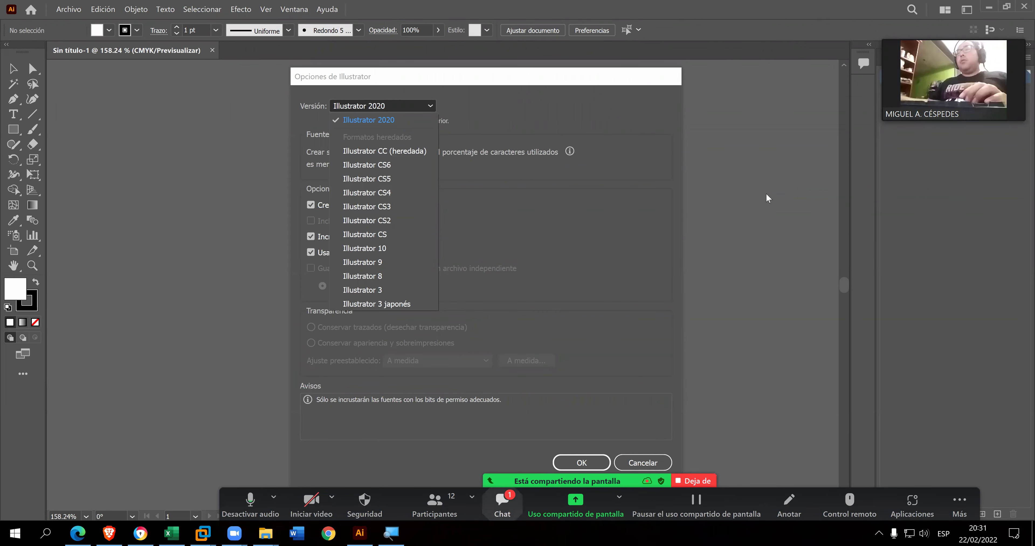
Toggle the meeting chat open and closed, then switch to VMware Workstation.
key(alt+h)
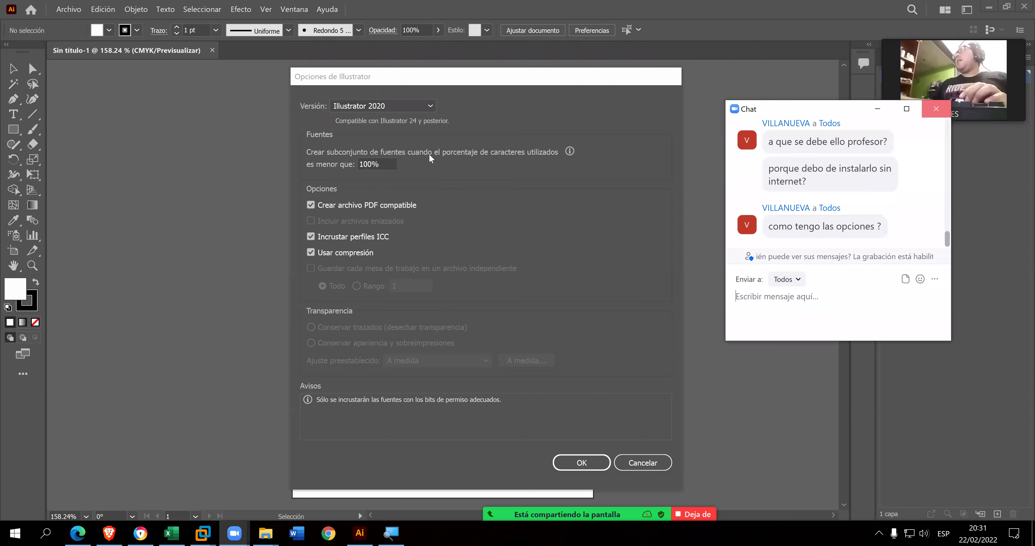
key(alt+h)
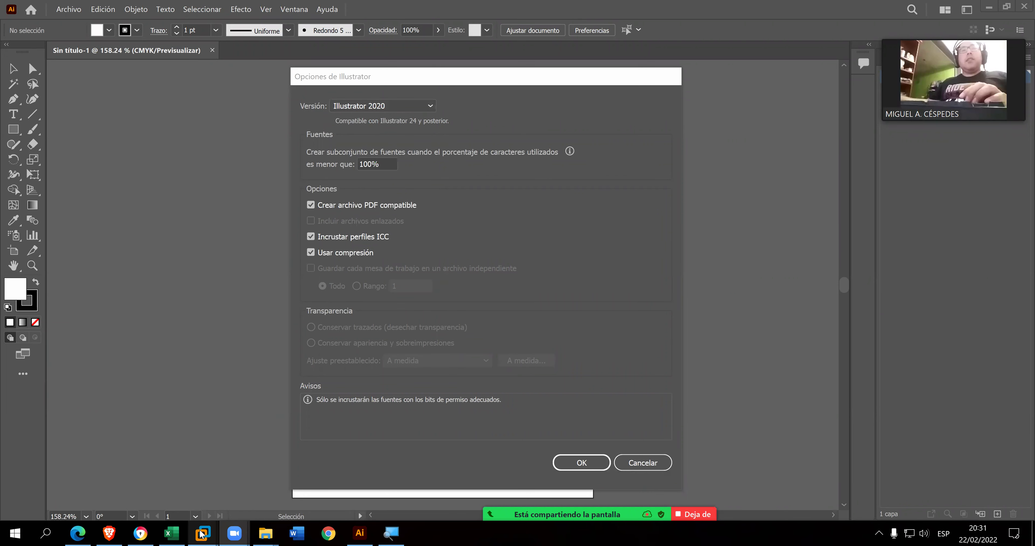
mouse_move(203, 533)
click(267, 462)
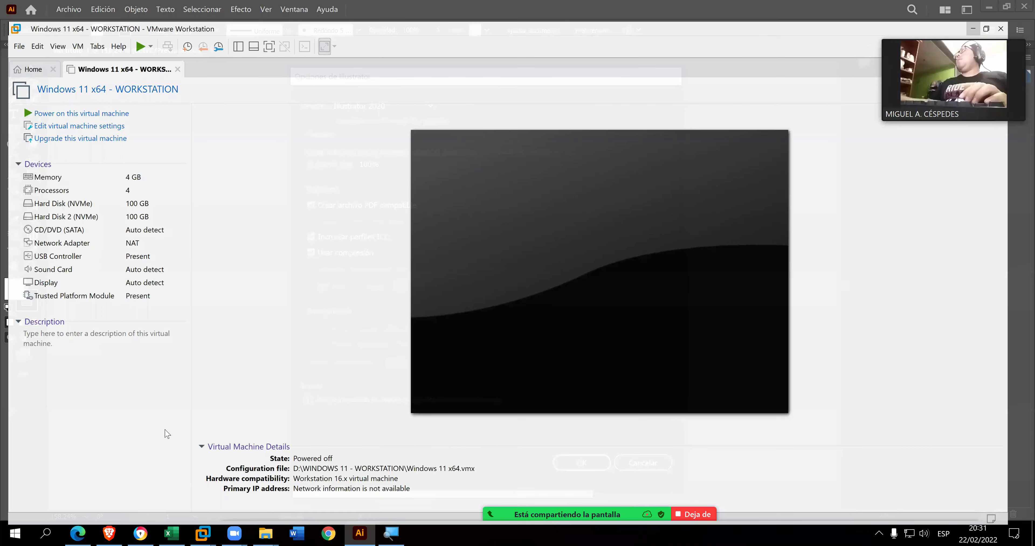
Leave VMware Workstation from the taskbar, starting Google Chrome.
click(354, 532)
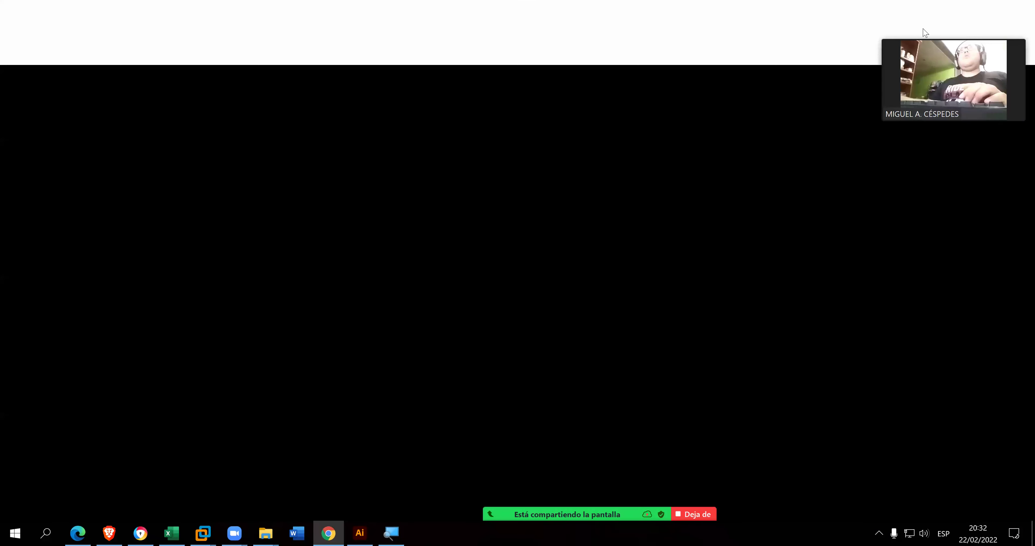
Open Google Drive and switch to the second Google account, closing the first Drive tab.
click(983, 84)
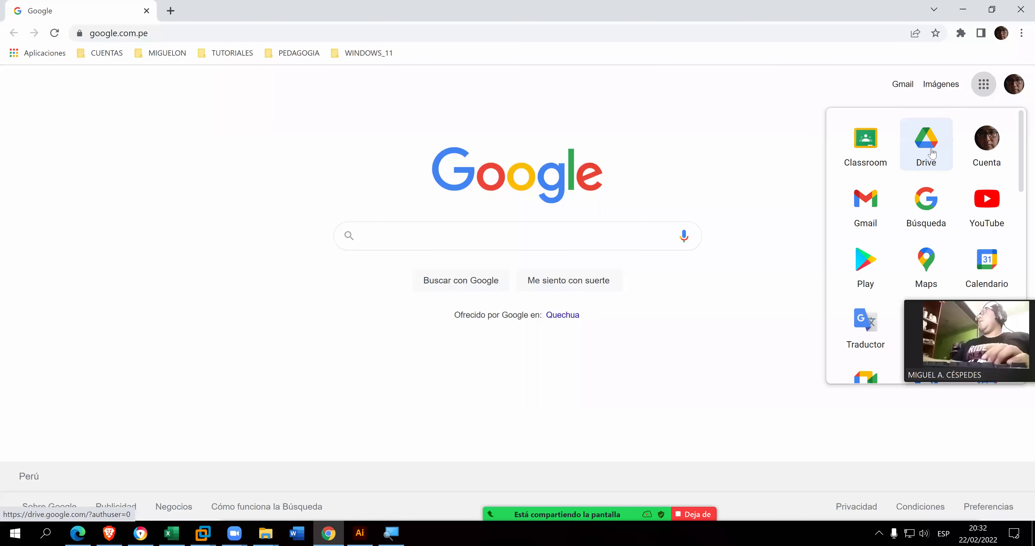
click(924, 152)
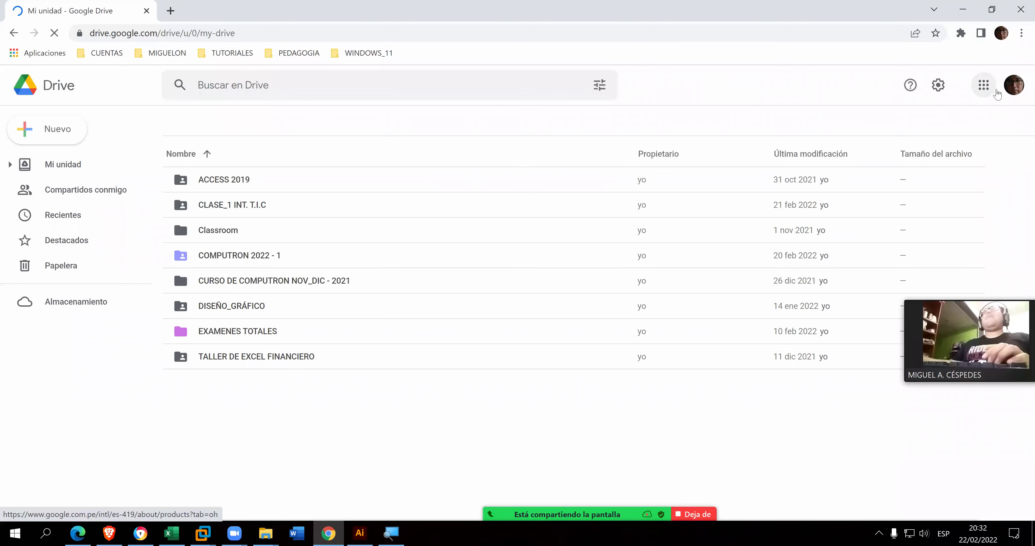
click(1013, 85)
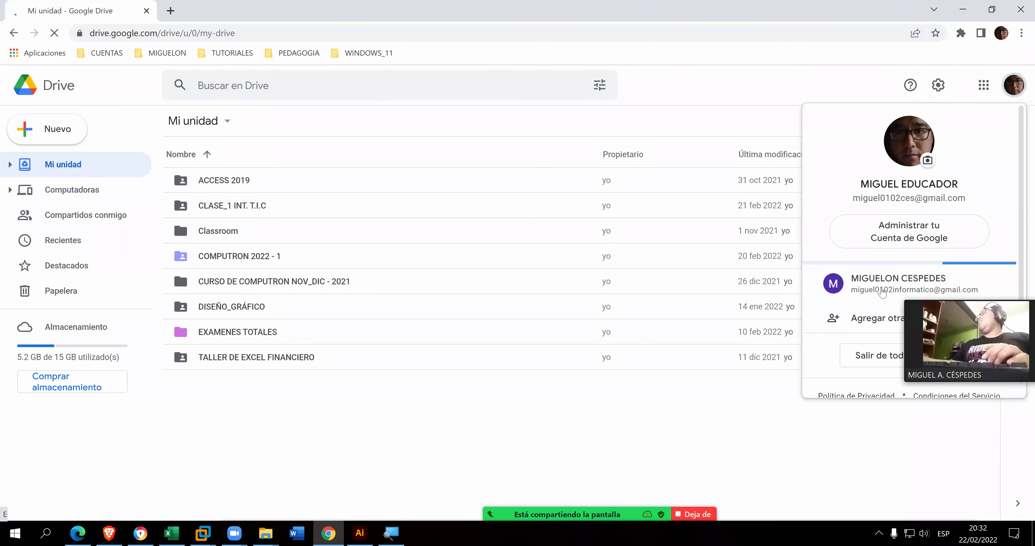
click(868, 296)
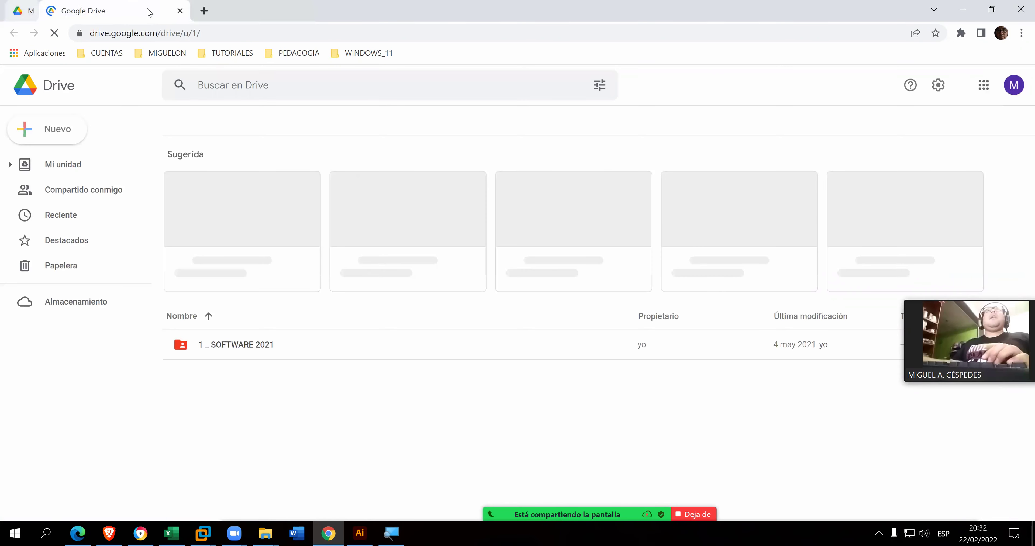
click(147, 10)
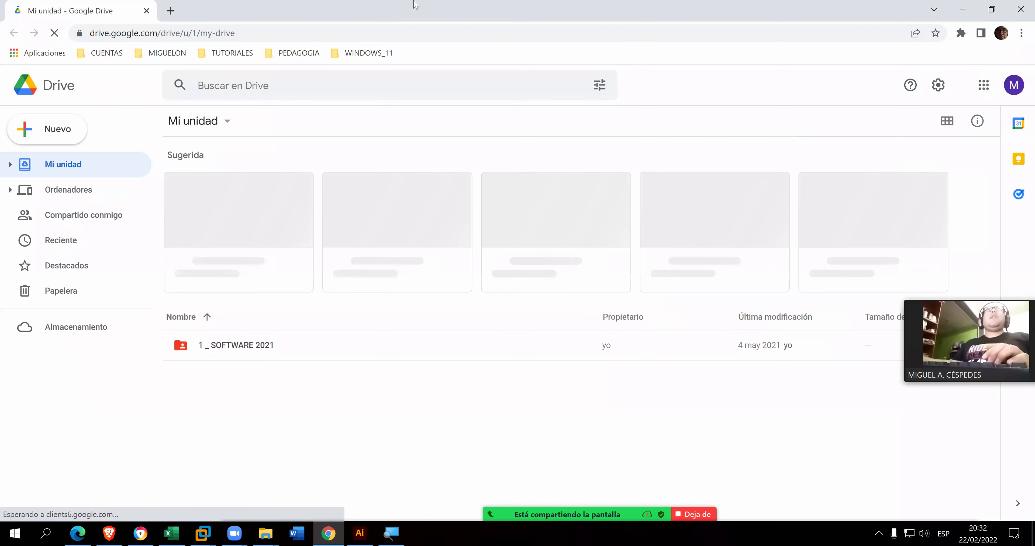
Open the 1 _ SOFTWARE 2021 folder, then browse the bookmark folders in a new tab.
click(249, 348)
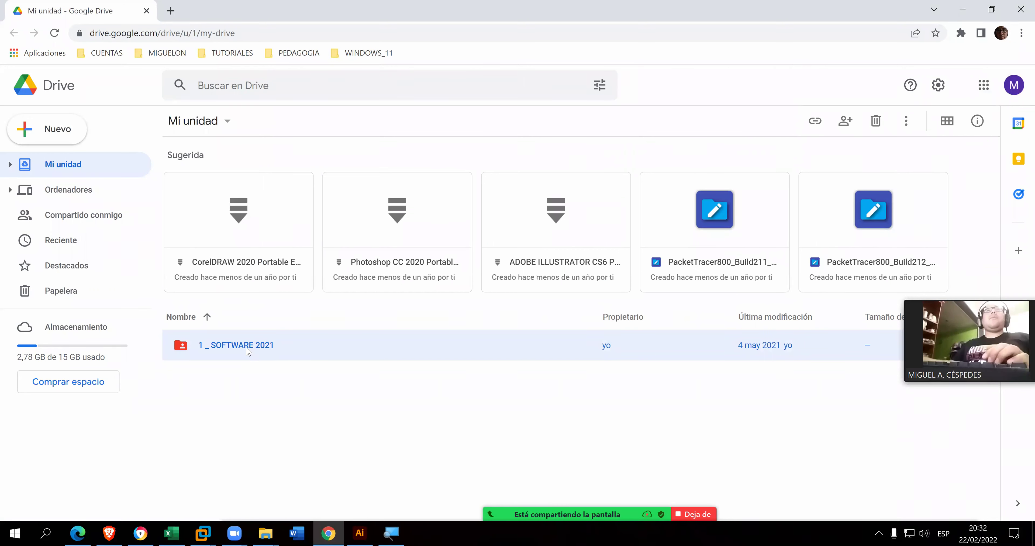
double_click(248, 348)
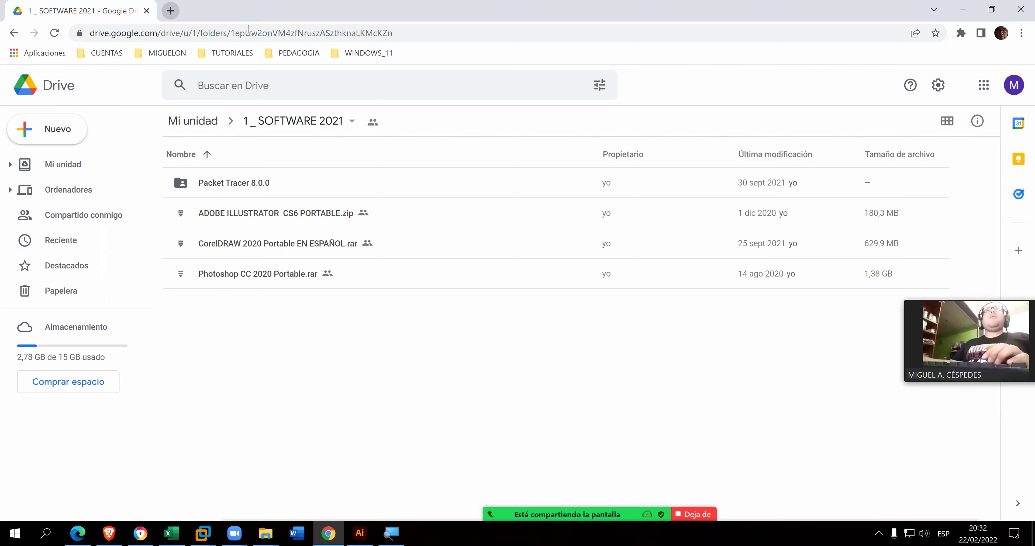
key(ctrl+t)
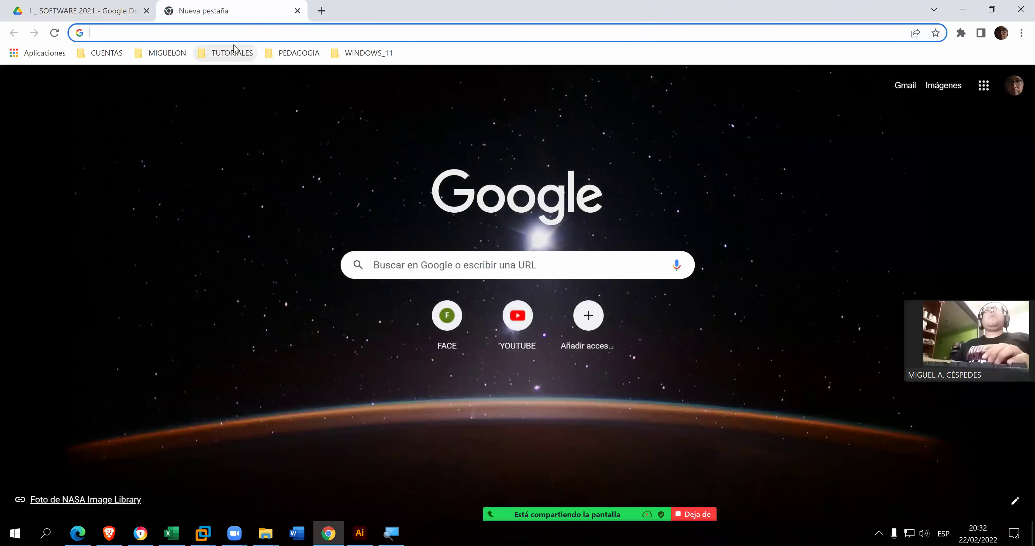
click(234, 50)
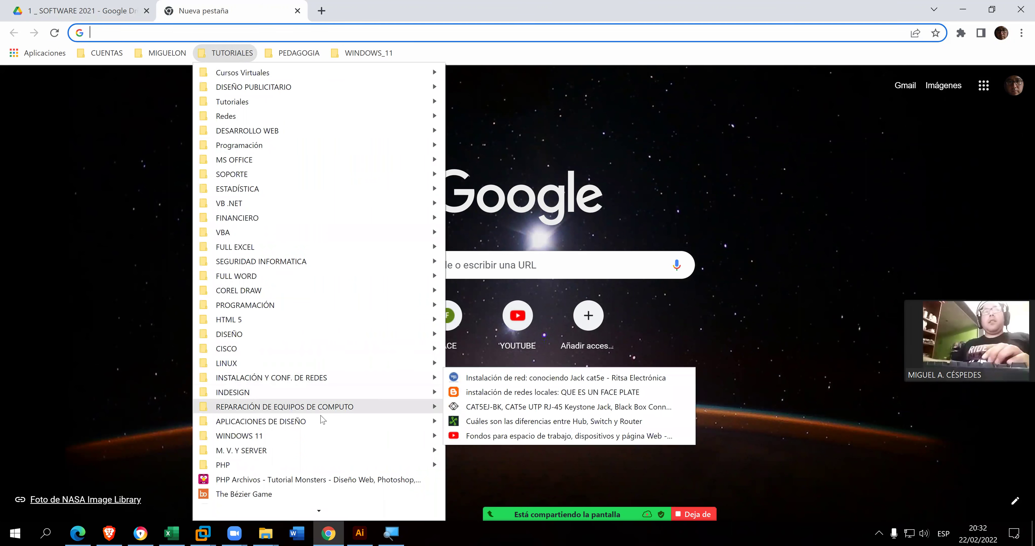
mouse_move(417, 333)
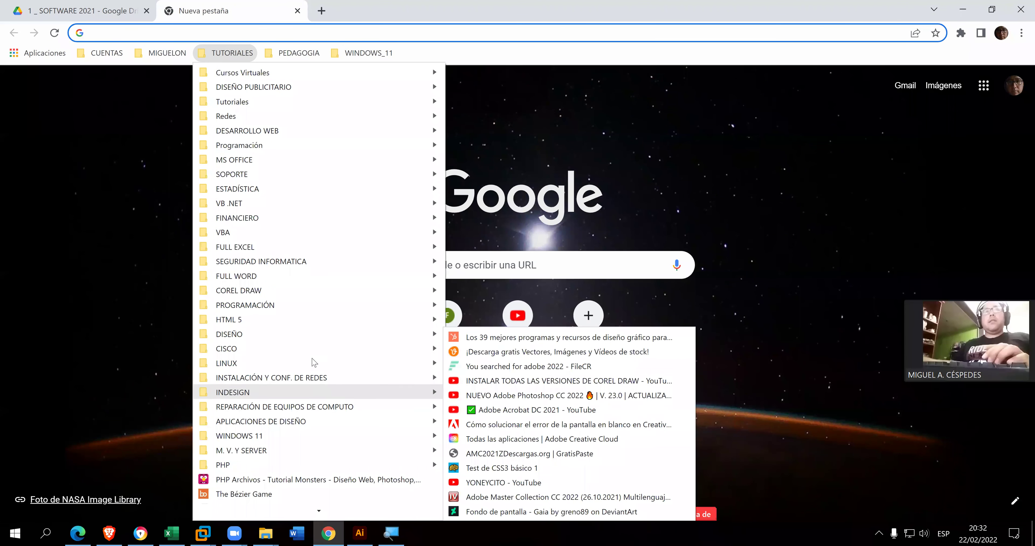
mouse_move(501, 334)
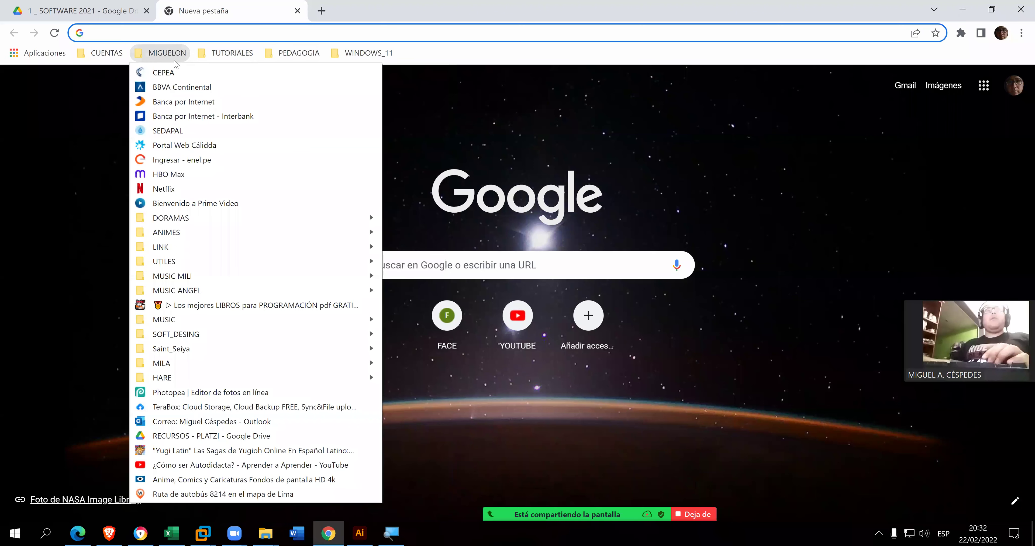
mouse_move(161, 52)
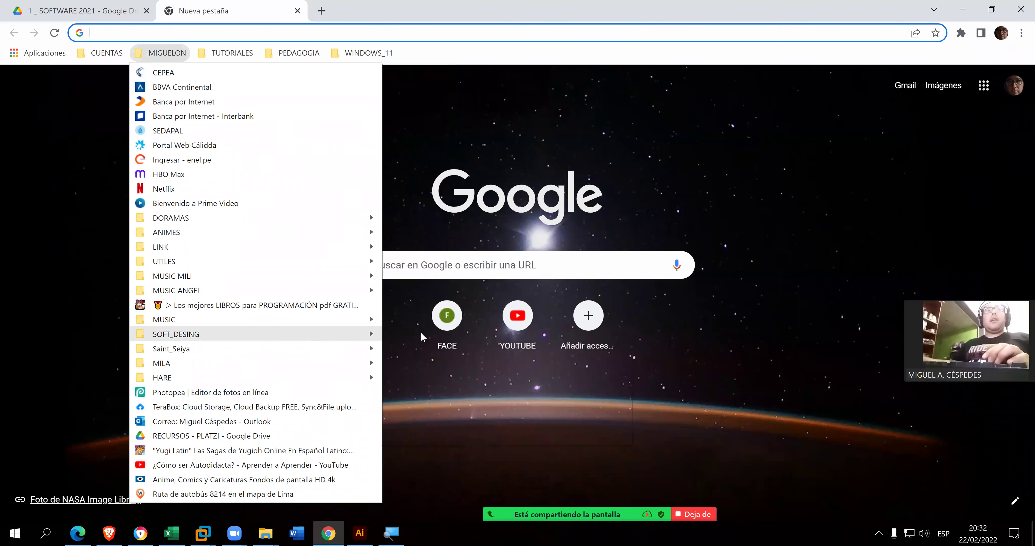
mouse_move(453, 334)
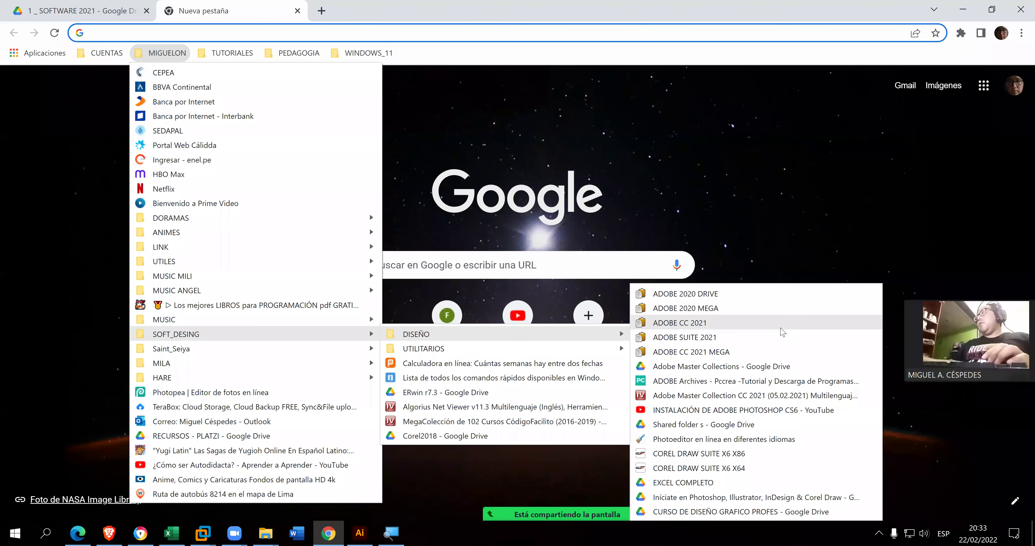
Browse Adobe Master Collections into Adobe CS6 All In One and Adobe CS6 Master Collection, then back.
click(794, 365)
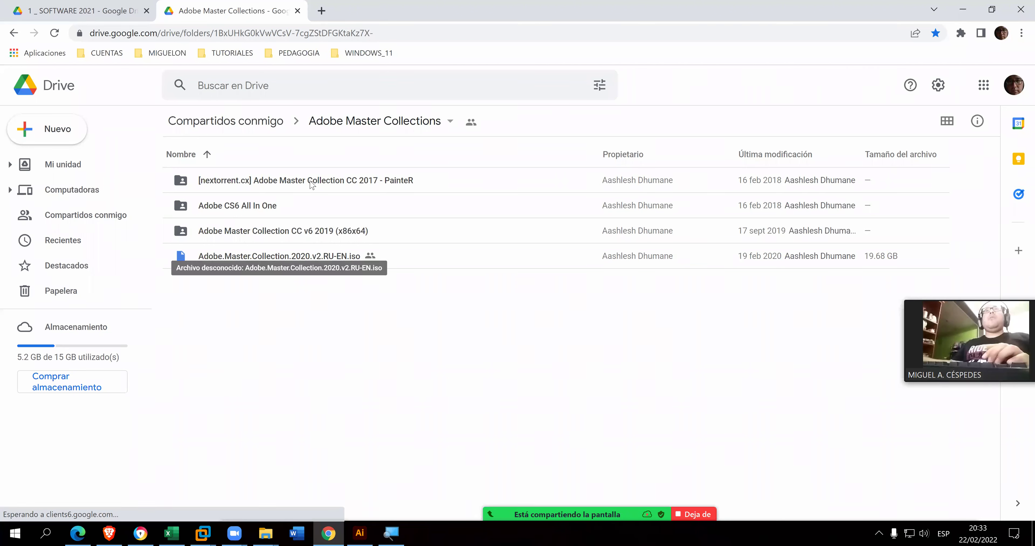
click(252, 213)
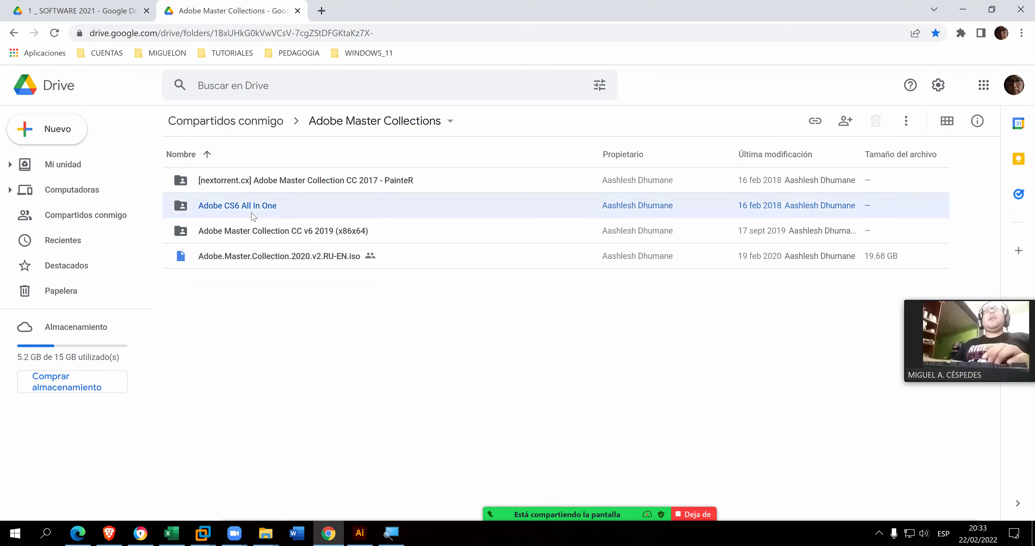
double_click(251, 213)
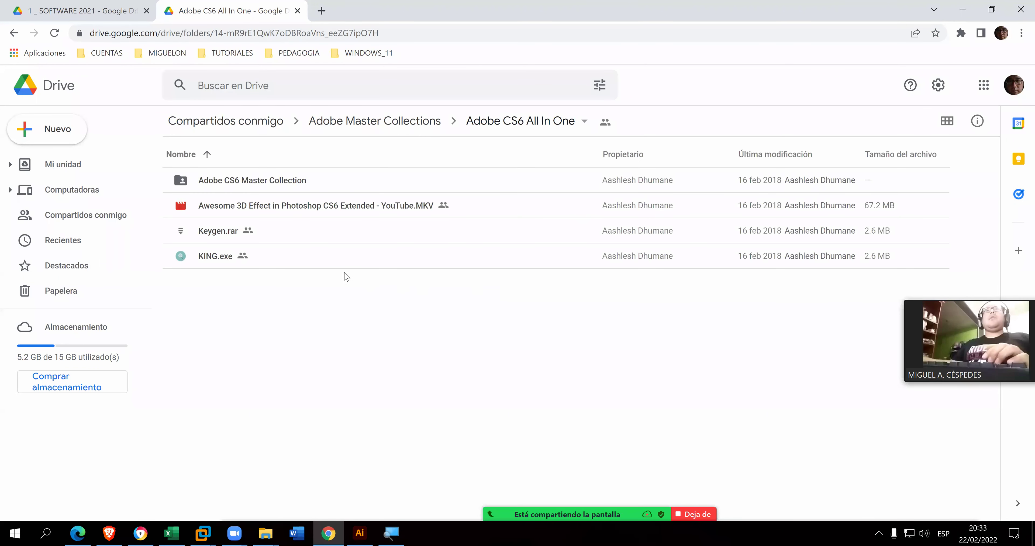
double_click(276, 183)
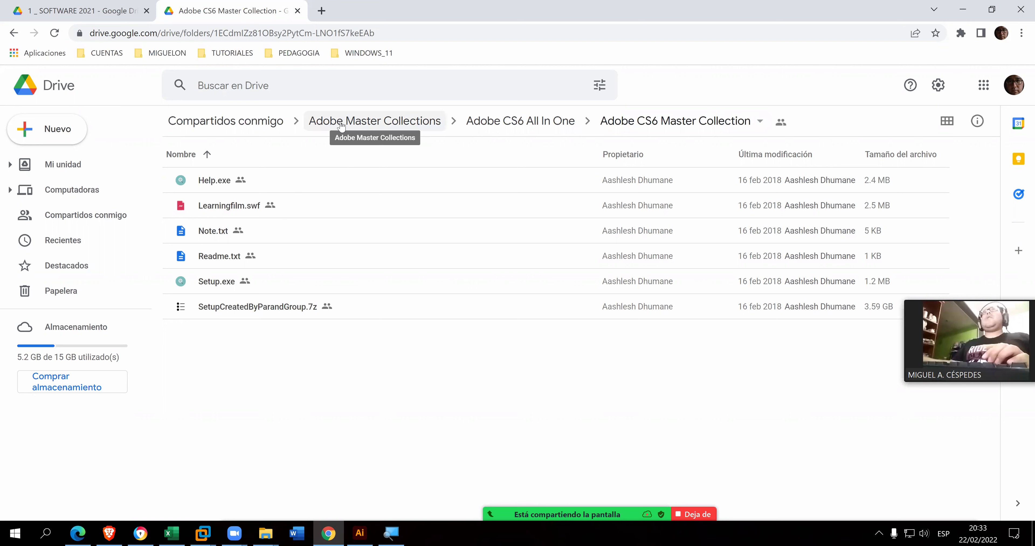
click(557, 122)
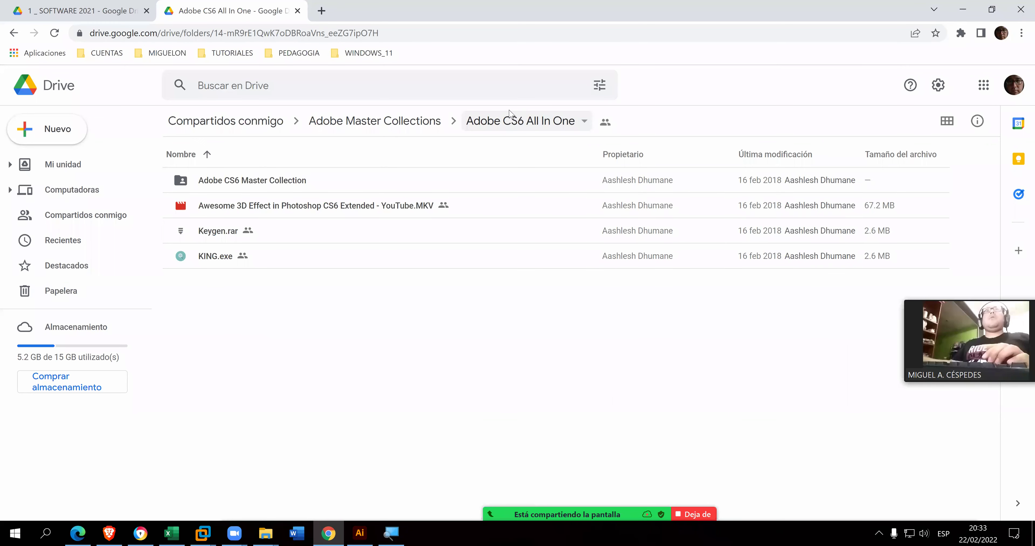
click(411, 126)
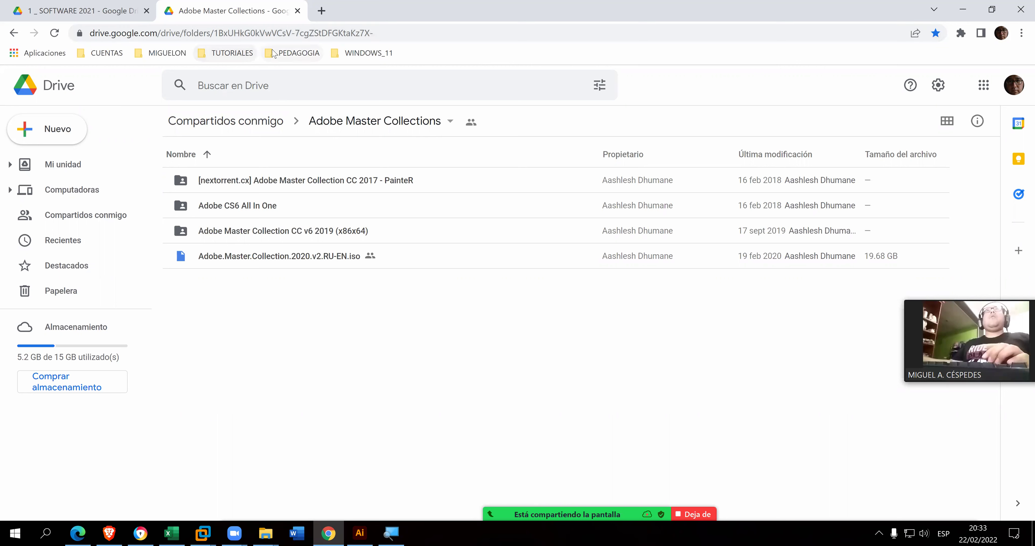
Check the bookmark folders again, then close the tab and the Chrome window.
click(185, 56)
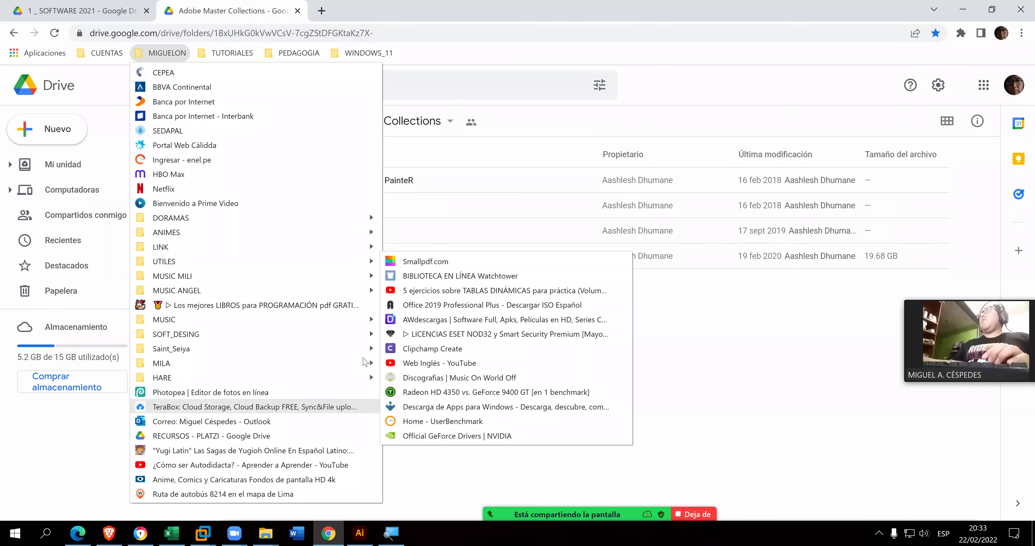
mouse_move(176, 334)
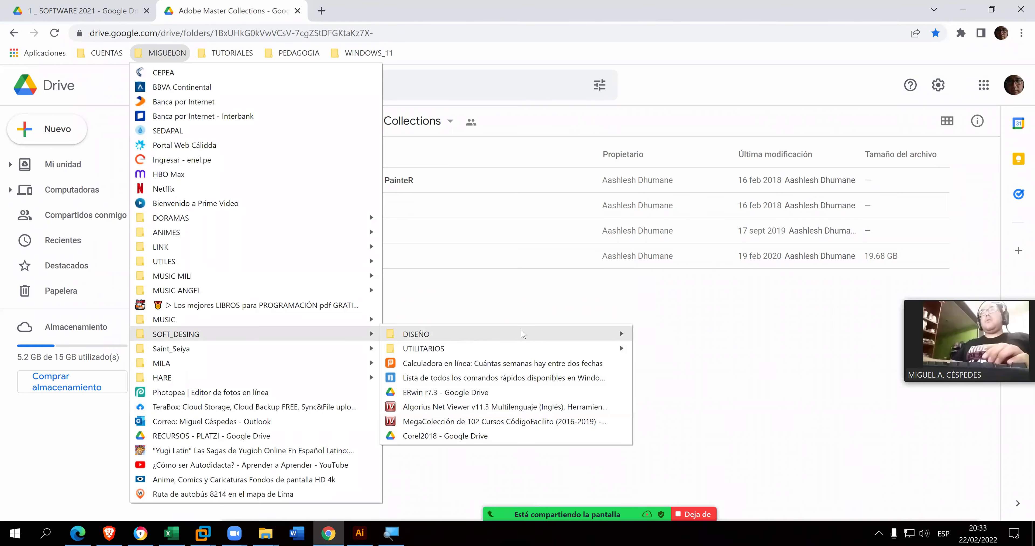
mouse_move(417, 334)
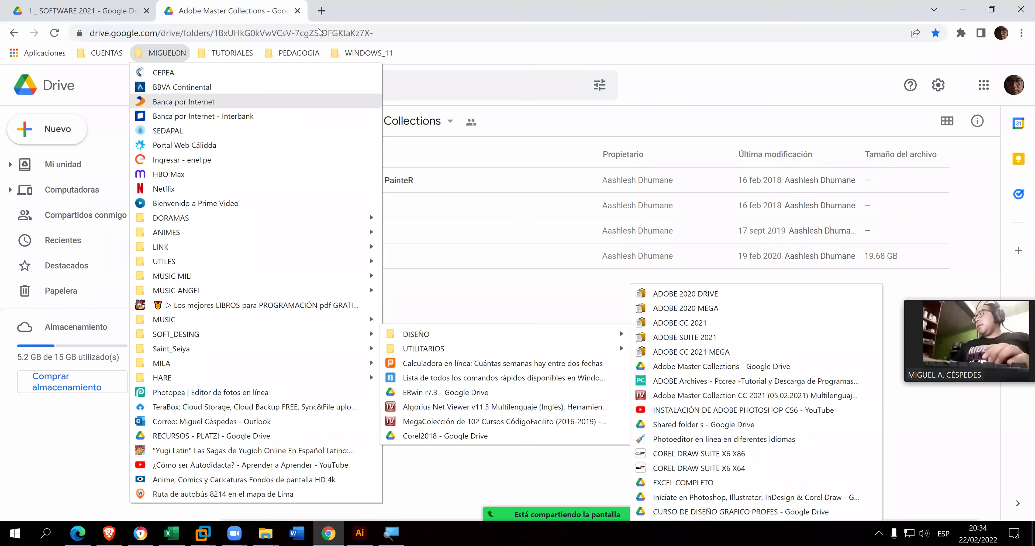
mouse_move(292, 52)
click(297, 13)
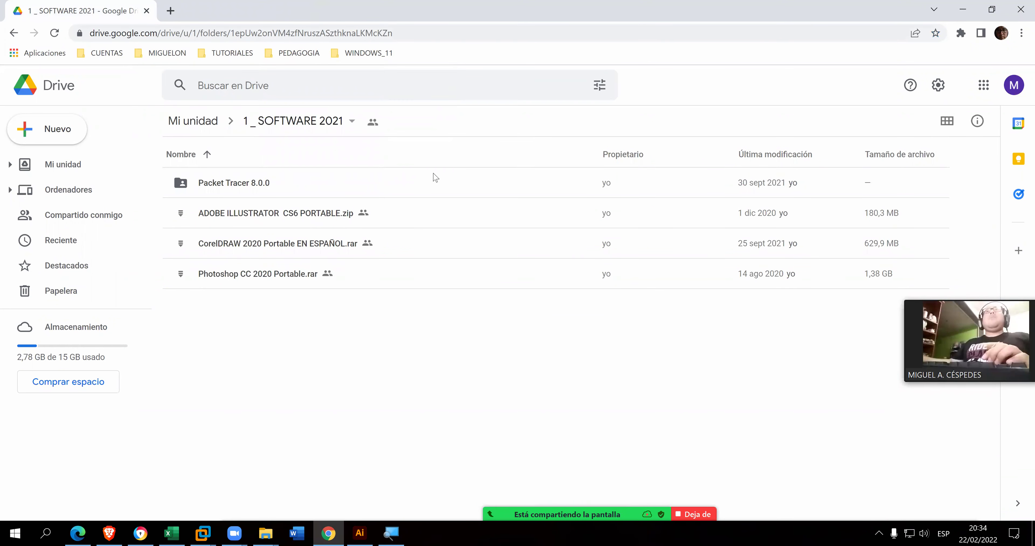
click(1020, 6)
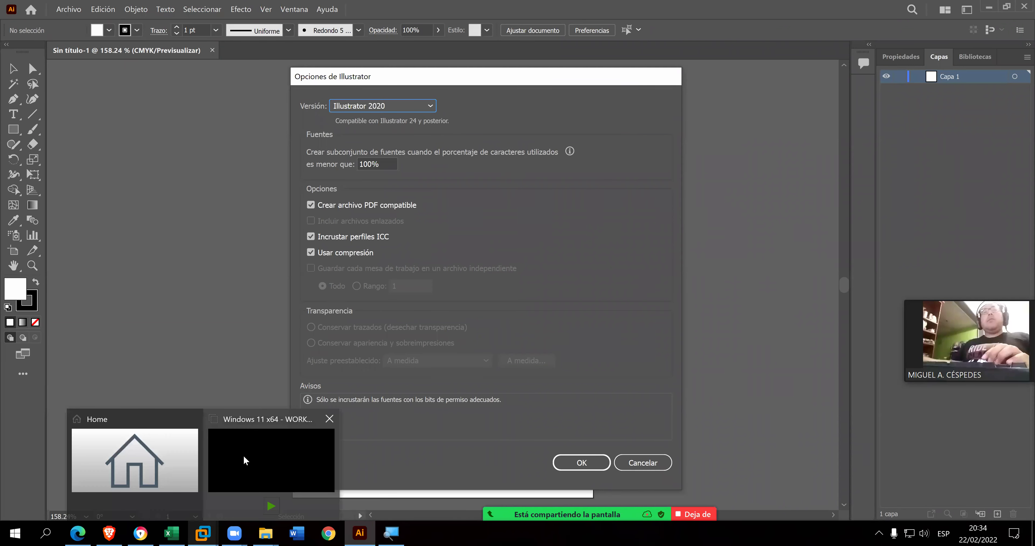
Close the Windows 11 x64 VM tab in VMware, leaving Home, and return to Illustrator.
click(246, 461)
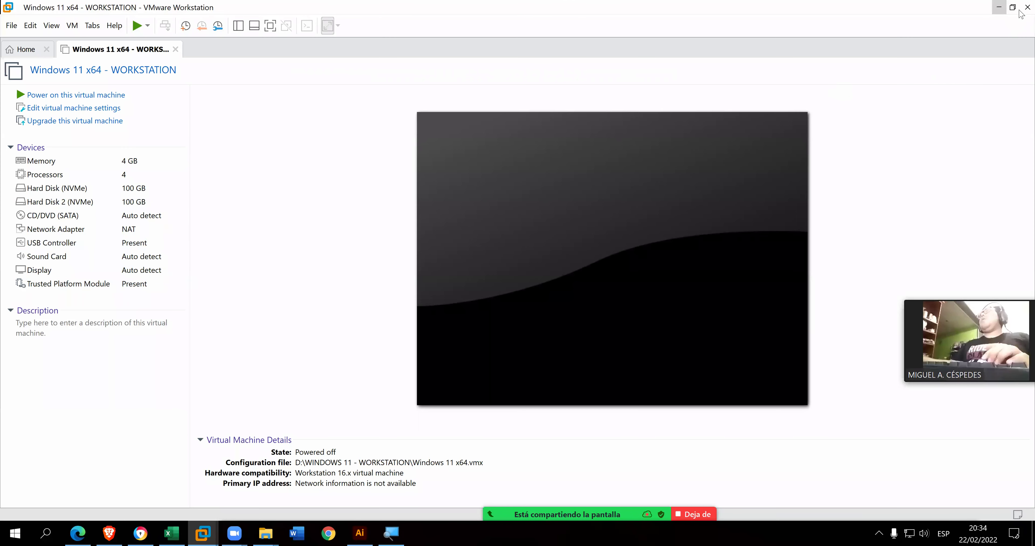
key(ctrl+w)
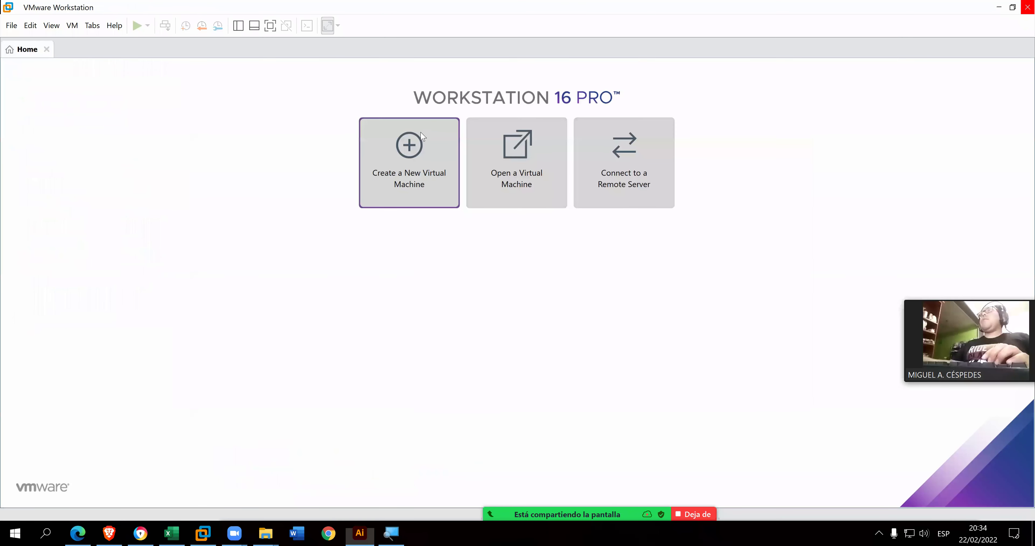
key(alt+Tab)
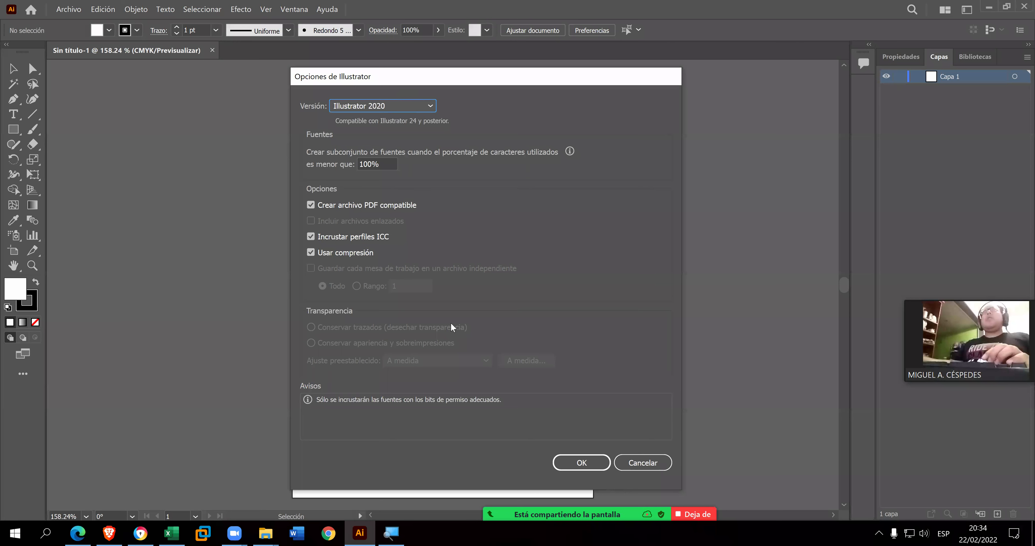
In Word, clear the unpinned files from the recent documents list.
click(299, 532)
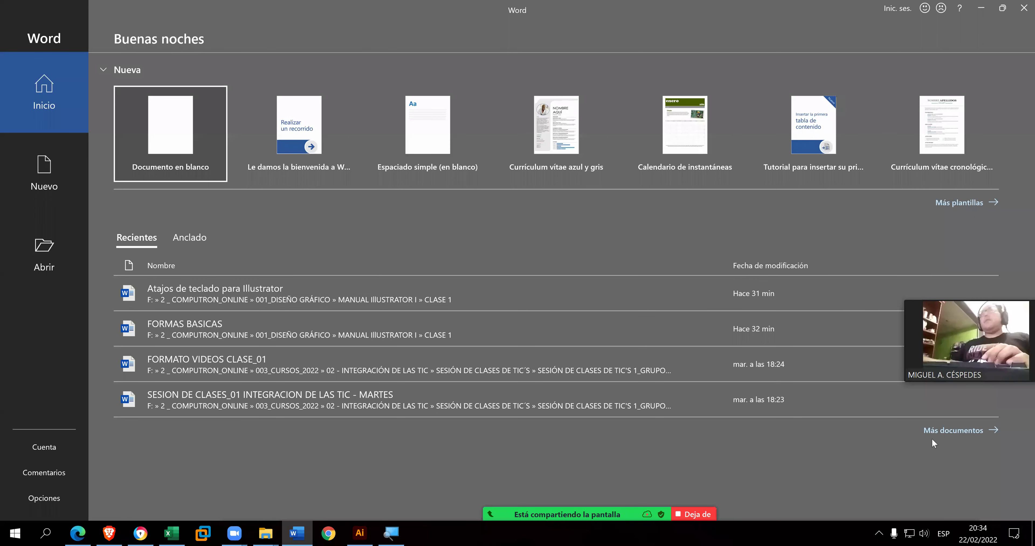
click(937, 438)
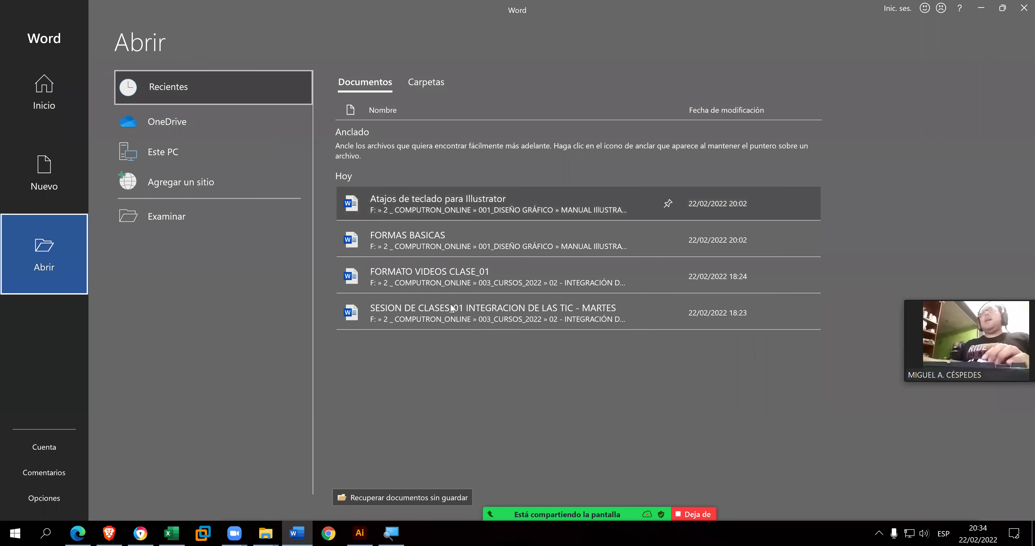
right_click(388, 209)
click(454, 311)
click(490, 295)
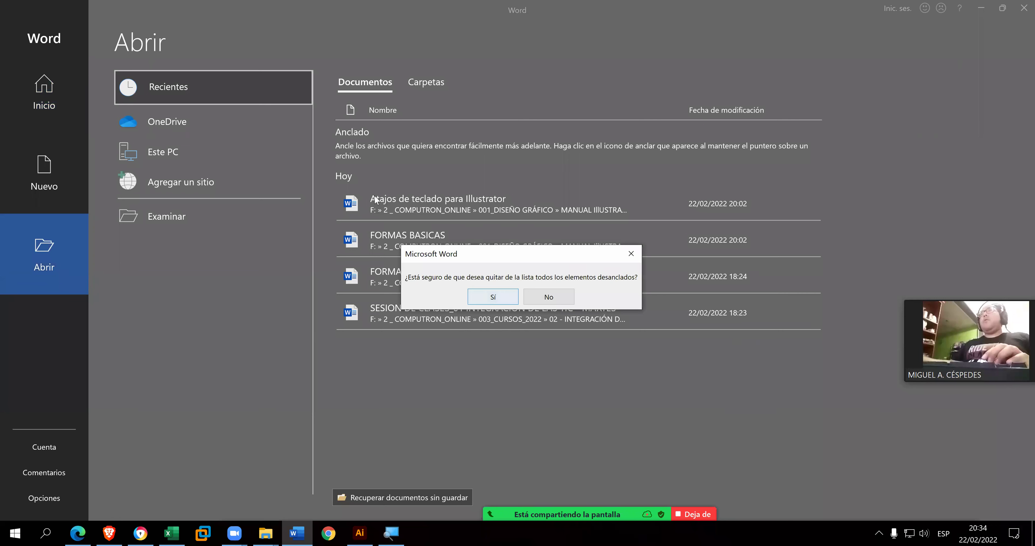
click(67, 86)
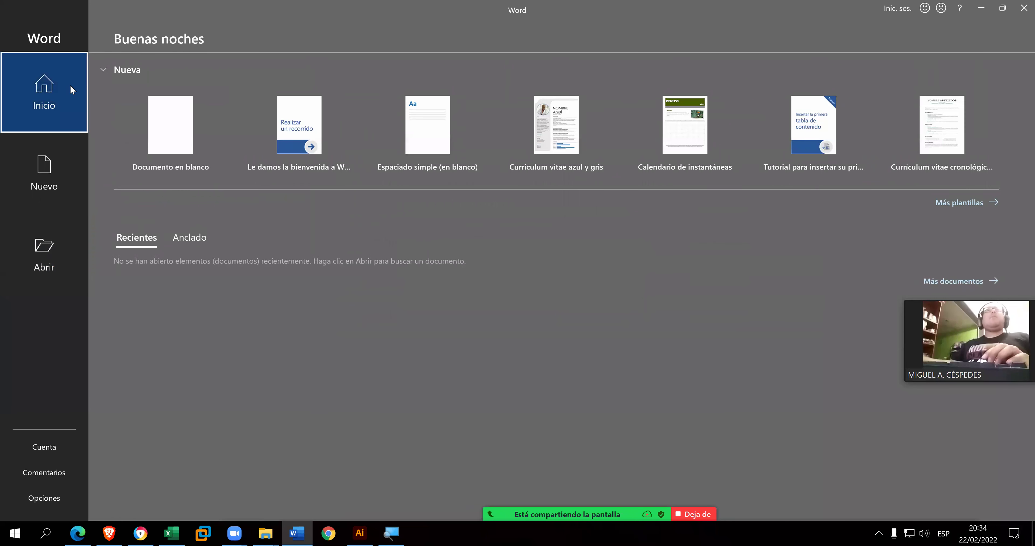
Create a blank document, open and cancel its Save As dialog, then return to Illustrator.
key(Escape)
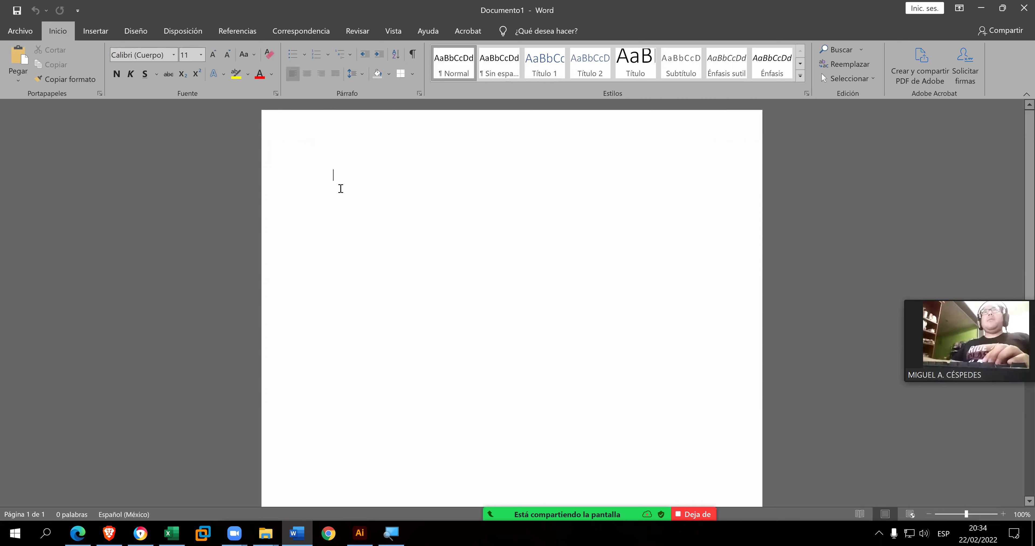
key(F12)
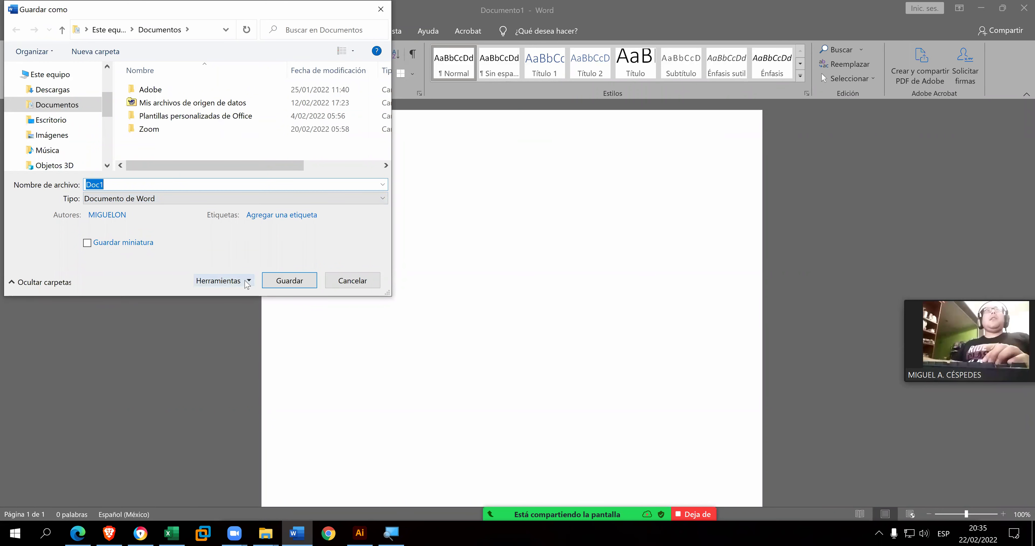
click(249, 281)
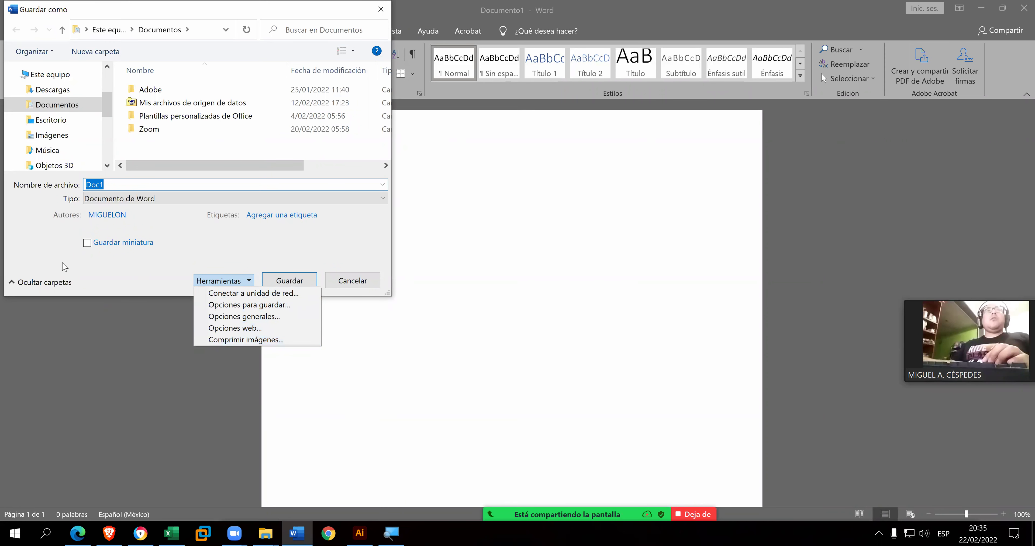
click(113, 269)
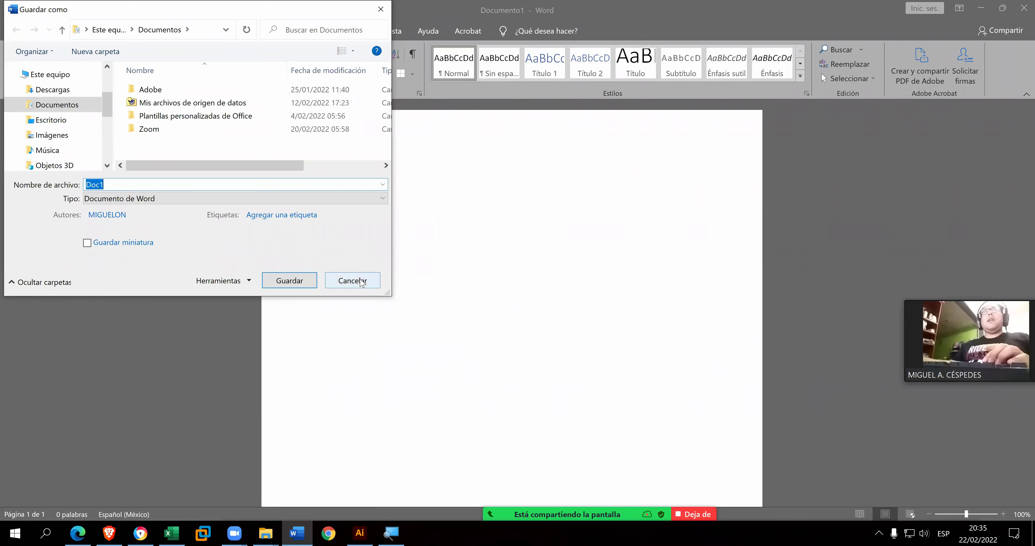
click(353, 281)
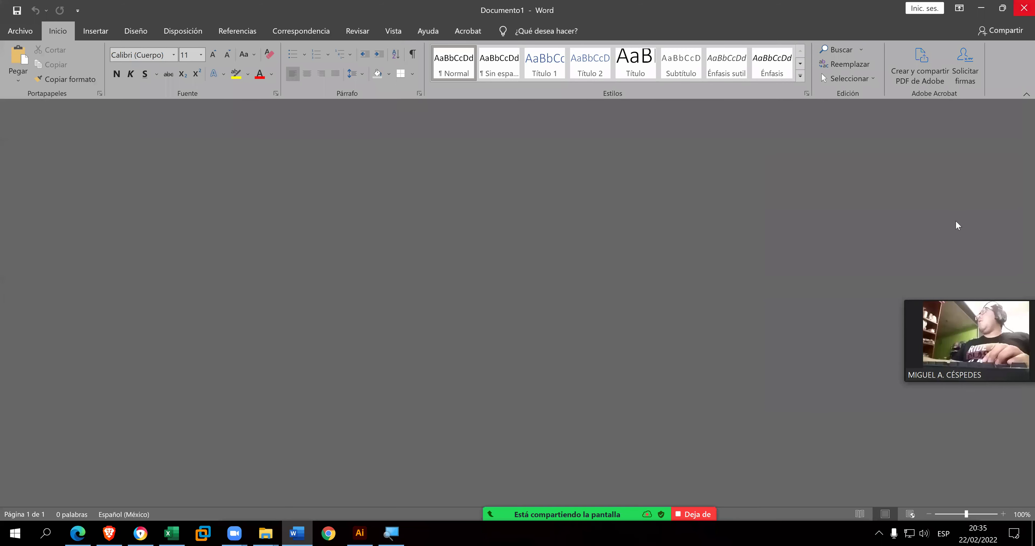
key(alt+Tab)
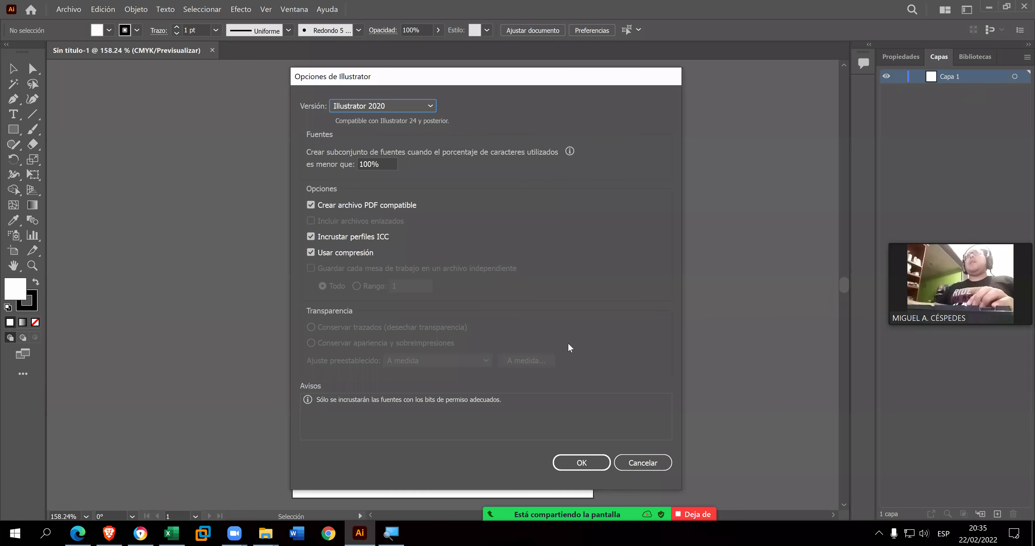
Accept the Illustrator 2020 save options for FORMAS BÁSICAS.ai, then minimize Illustrator to the desktop.
click(599, 463)
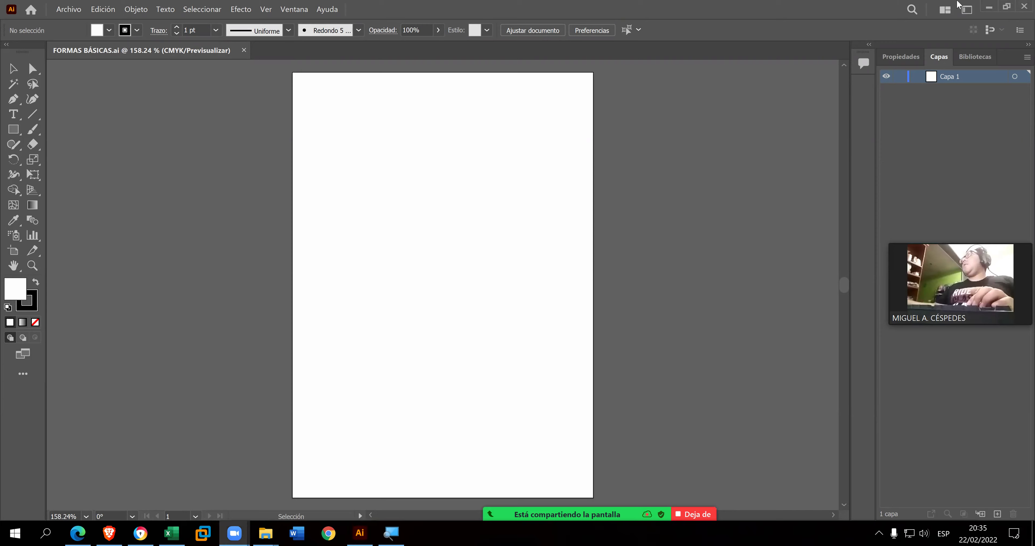
click(990, 6)
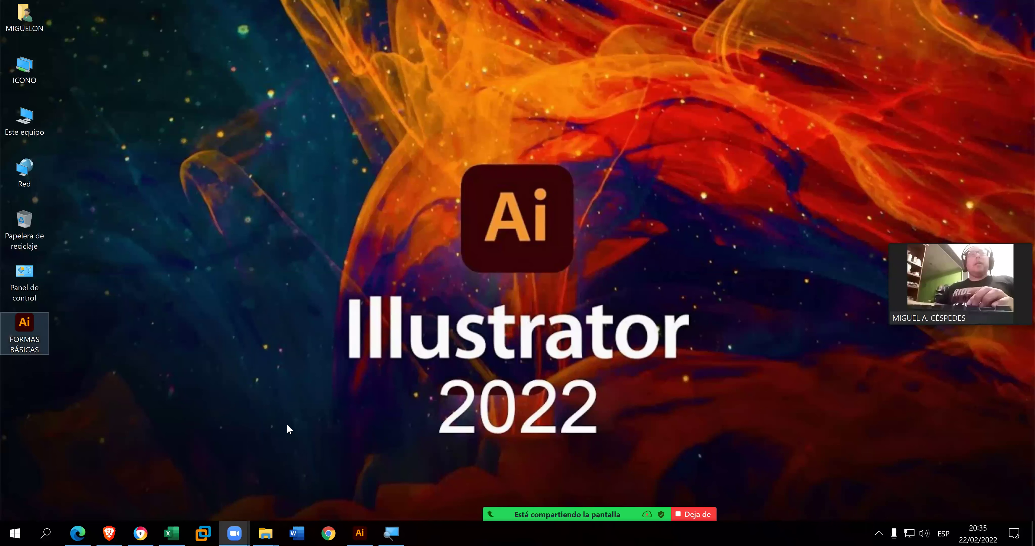
click(264, 532)
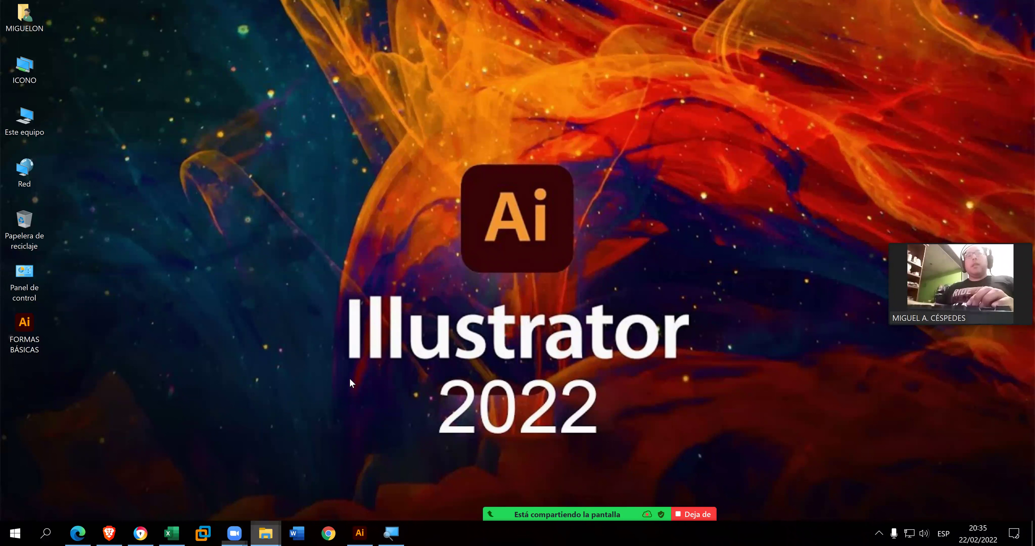
mouse_move(155, 474)
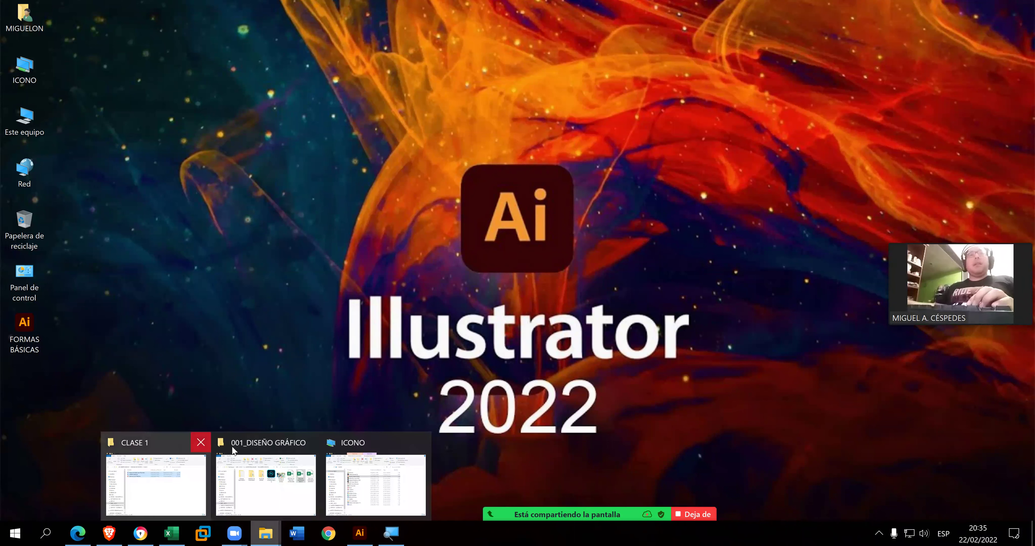
Close the 001_DISEÑO GRÁFICO and ICONO windows and open 'Atajos de teclado para Illustrator' from CLASE 1.
click(311, 442)
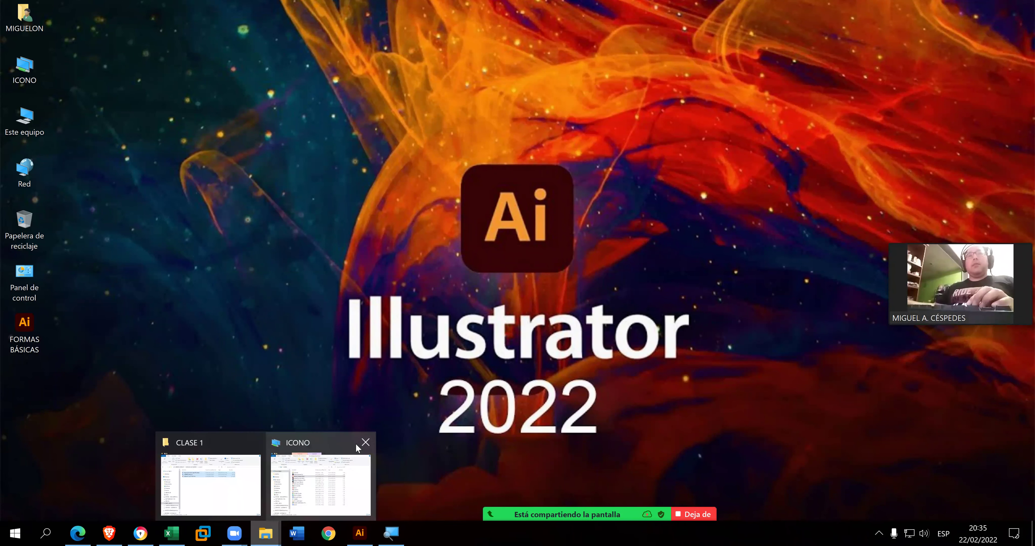
click(365, 442)
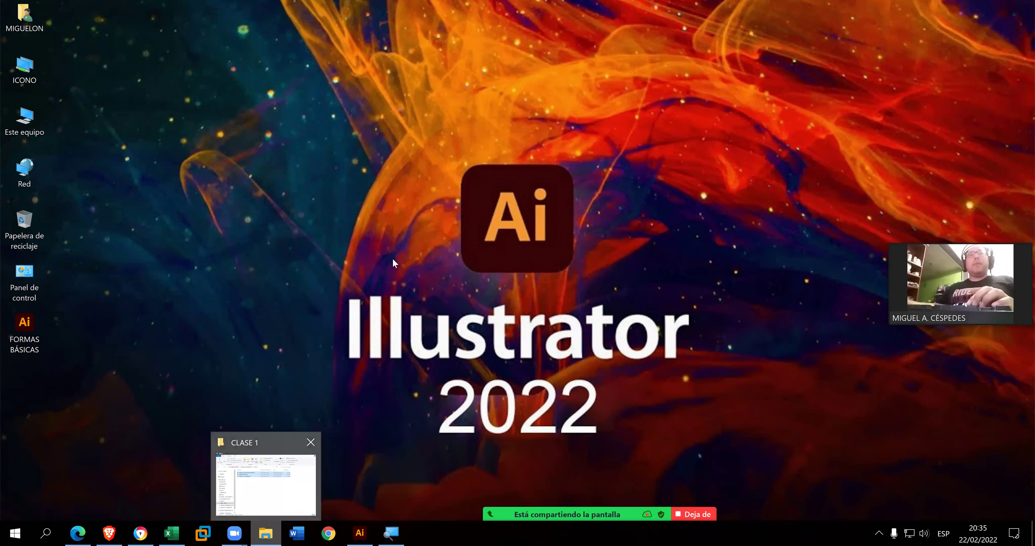
click(430, 224)
double_click(399, 146)
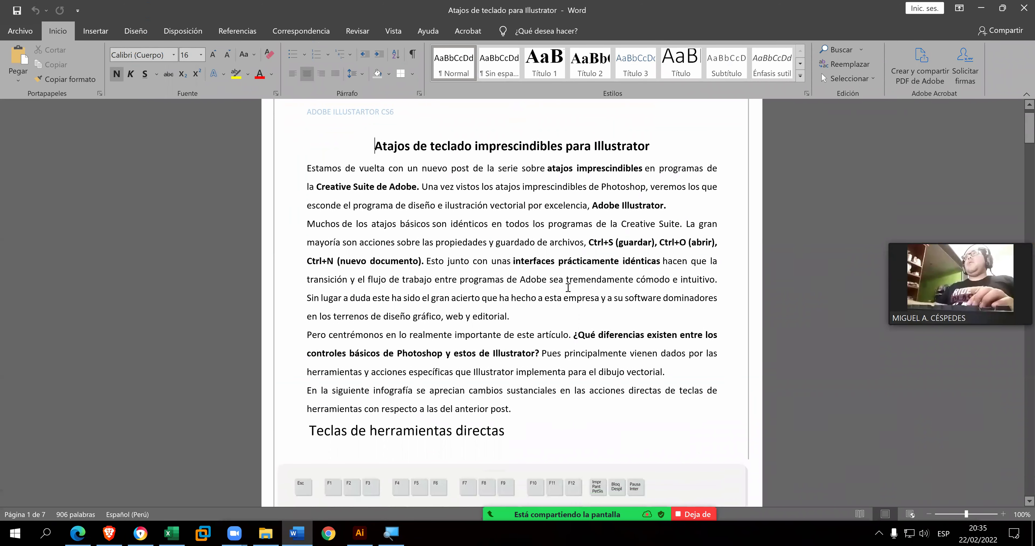
scroll(568, 287, down, 2)
scroll(567, 289, down, 1)
scroll(563, 291, down, 2)
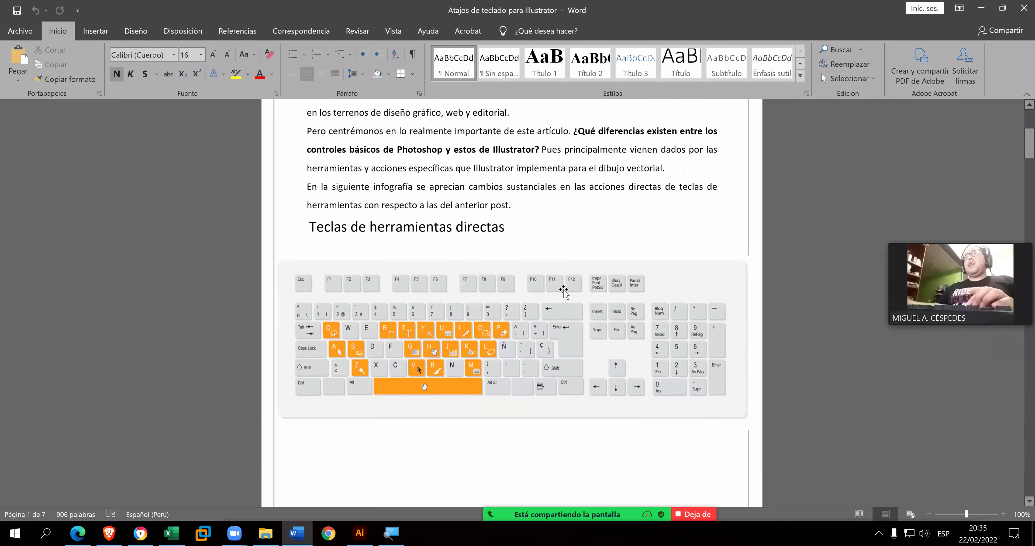
scroll(563, 291, down, 3)
scroll(562, 291, down, 3)
scroll(561, 290, down, 2)
scroll(559, 288, down, 1)
scroll(559, 289, down, 1)
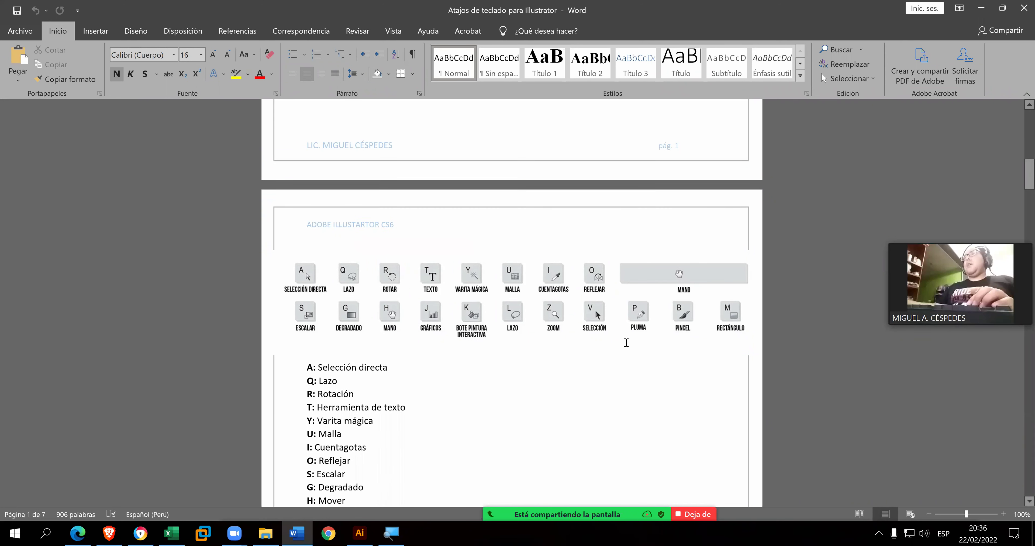
scroll(625, 344, down, 1)
scroll(625, 343, down, 1)
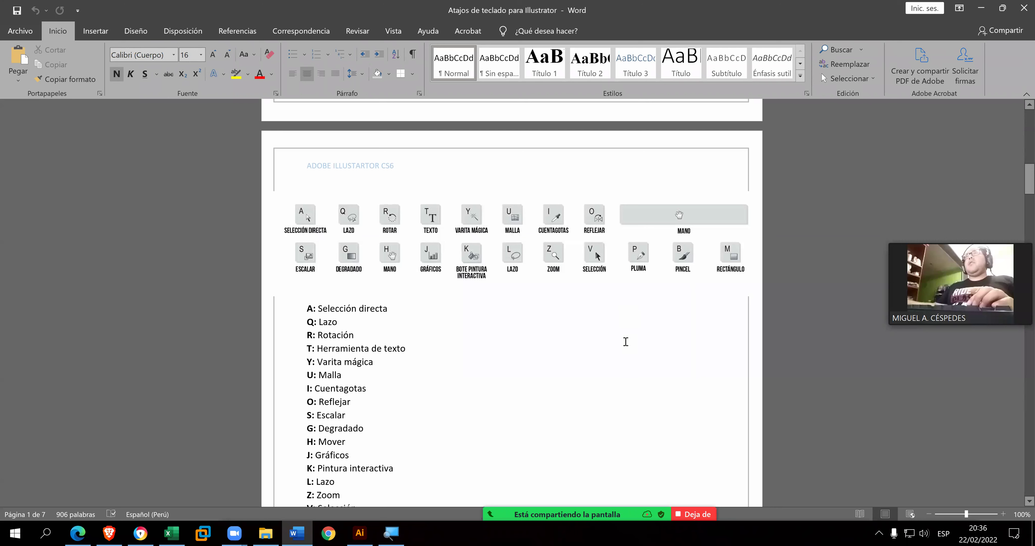
scroll(613, 332, down, 1)
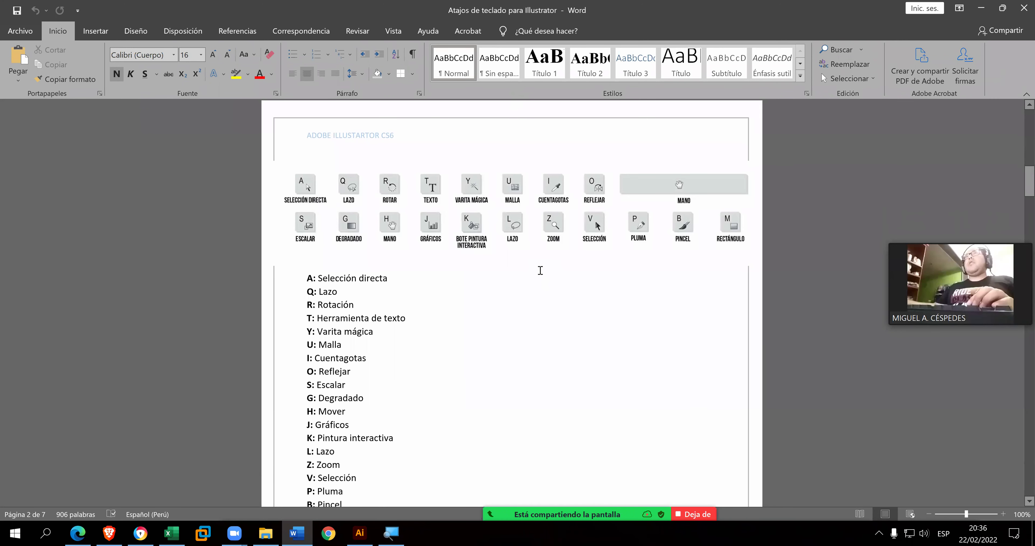
scroll(541, 271, down, 1)
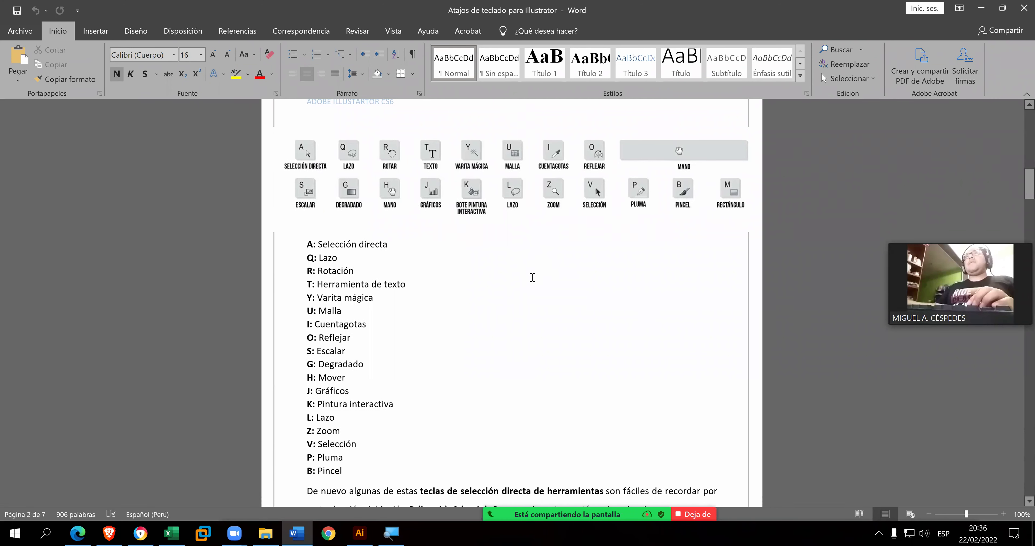
scroll(532, 277, down, 2)
scroll(520, 316, up, 4)
scroll(468, 235, up, 3)
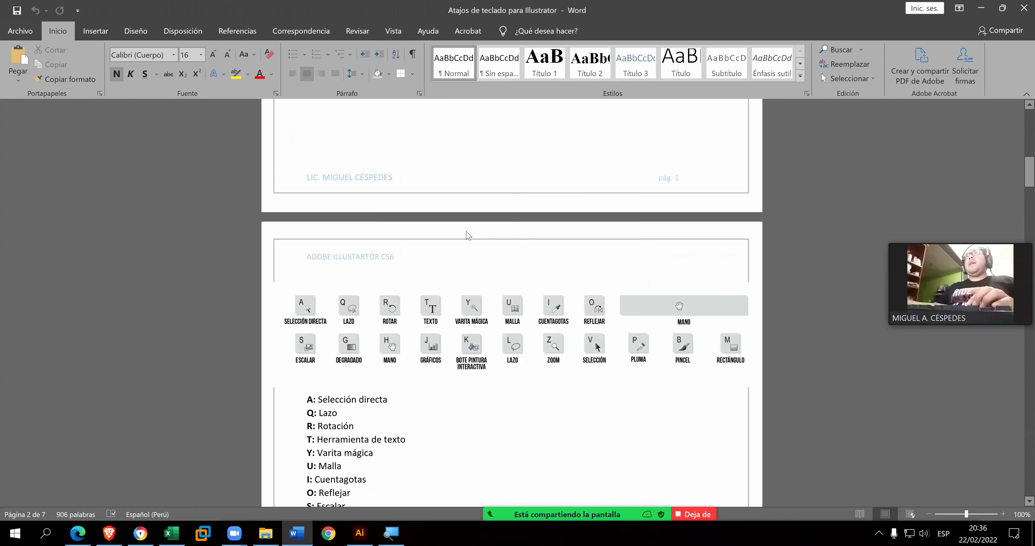
Replace 'CS6' with 'CC 2022' in the ADOBE ILLUSTARTOR header title, then exit header editing.
double_click(398, 258)
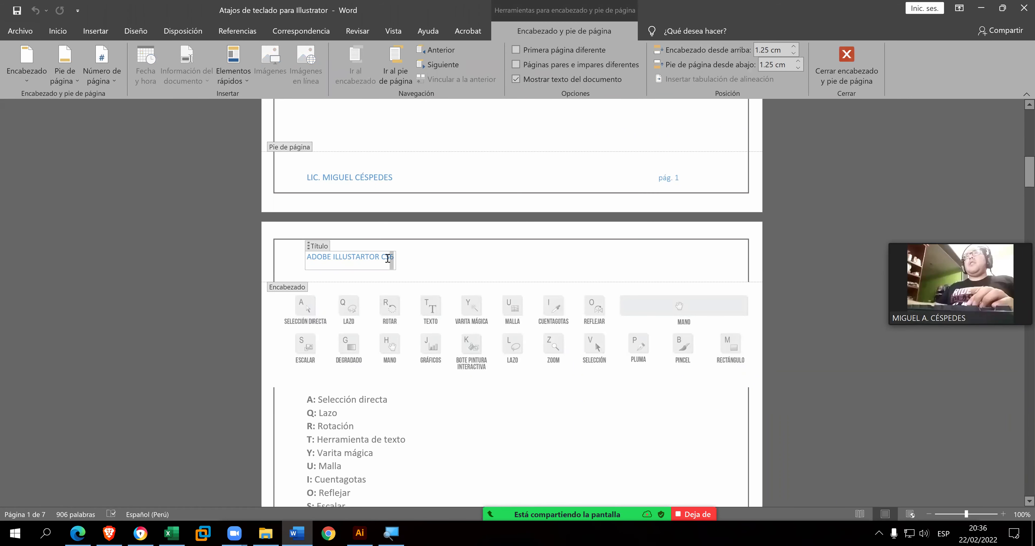
double_click(424, 268)
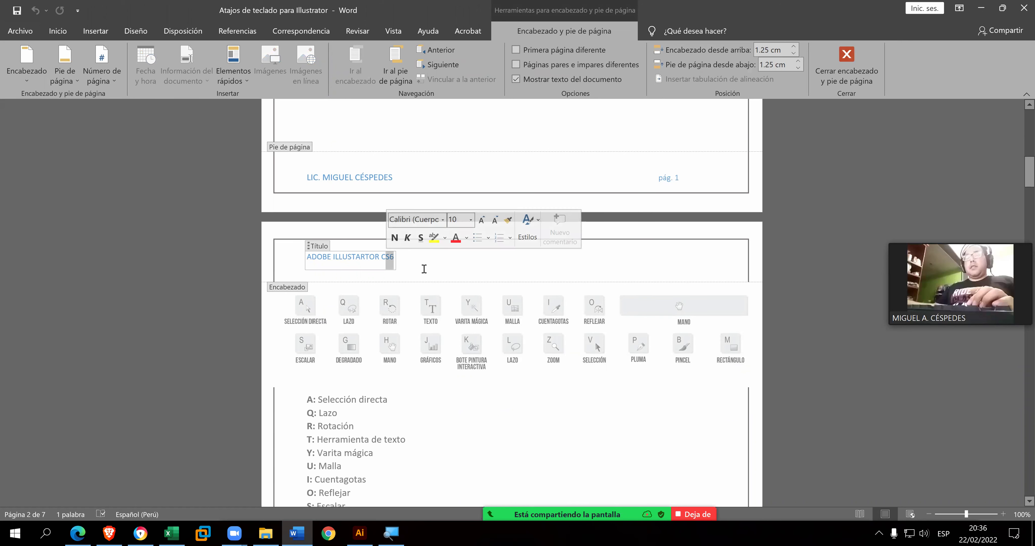
text(C)
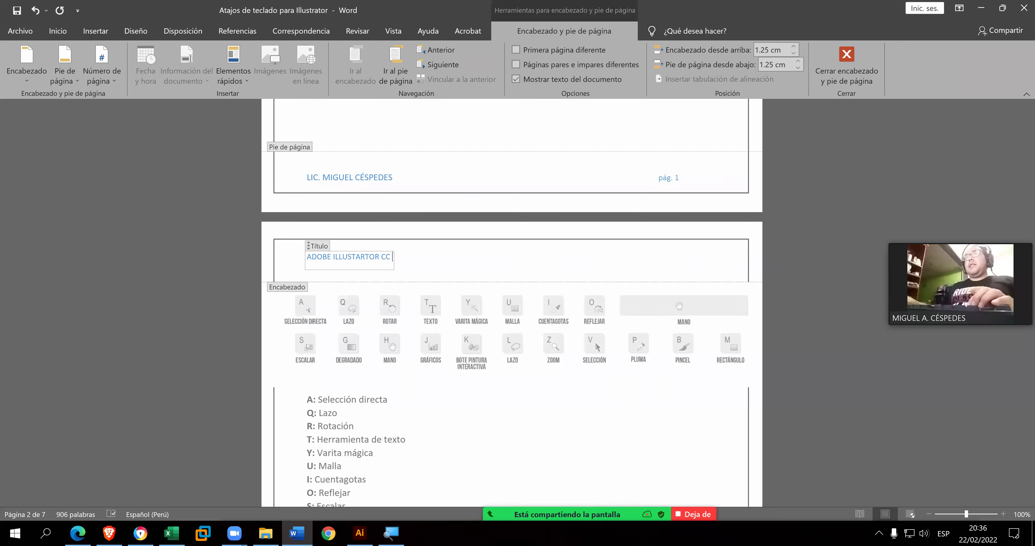
text( 2022)
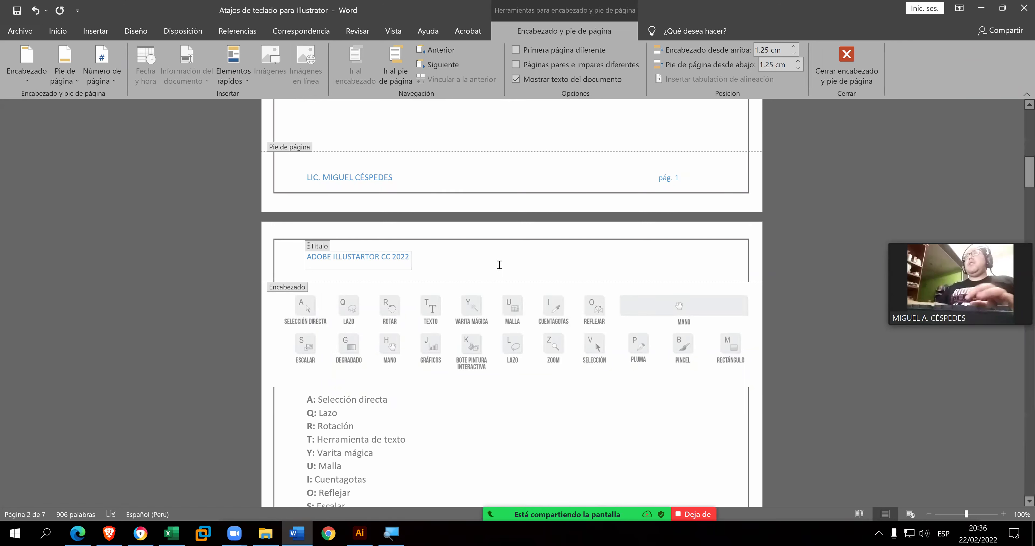
double_click(499, 434)
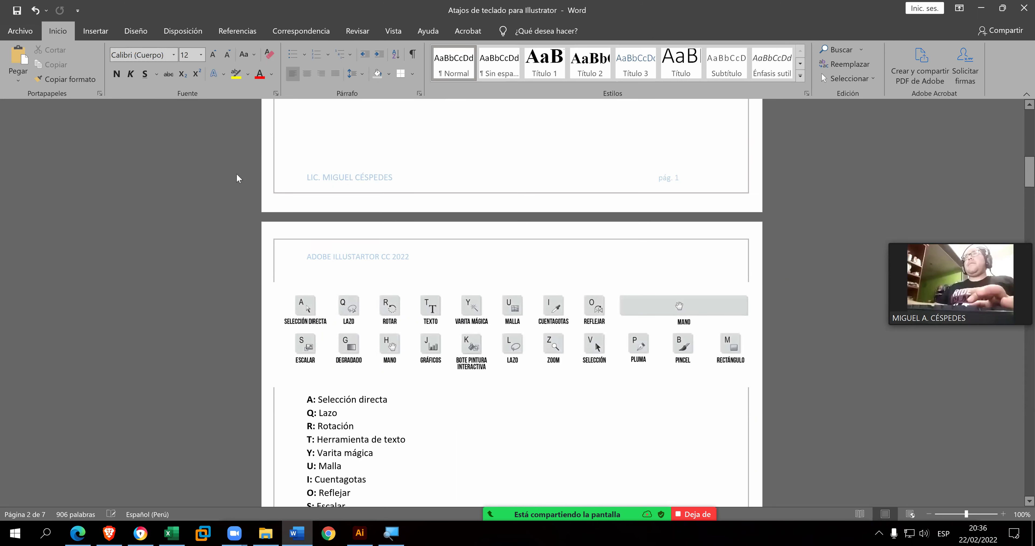
Save the edited shortcuts document, read down to the end of page 7, and close Word.
key(ctrl+g)
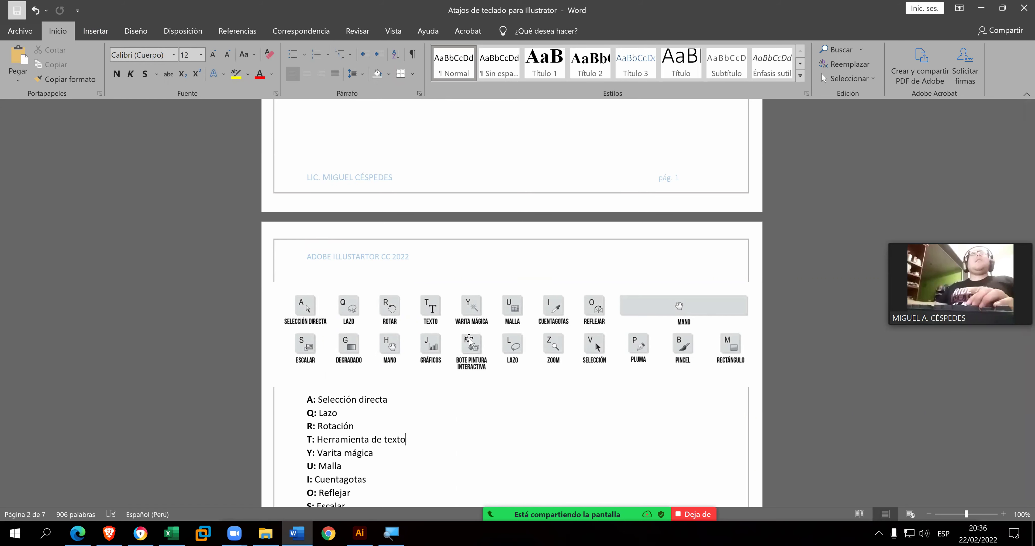
scroll(478, 350, down, 2)
scroll(480, 354, down, 3)
scroll(482, 355, down, 2)
scroll(483, 356, down, 3)
scroll(485, 358, down, 2)
scroll(487, 359, down, 6)
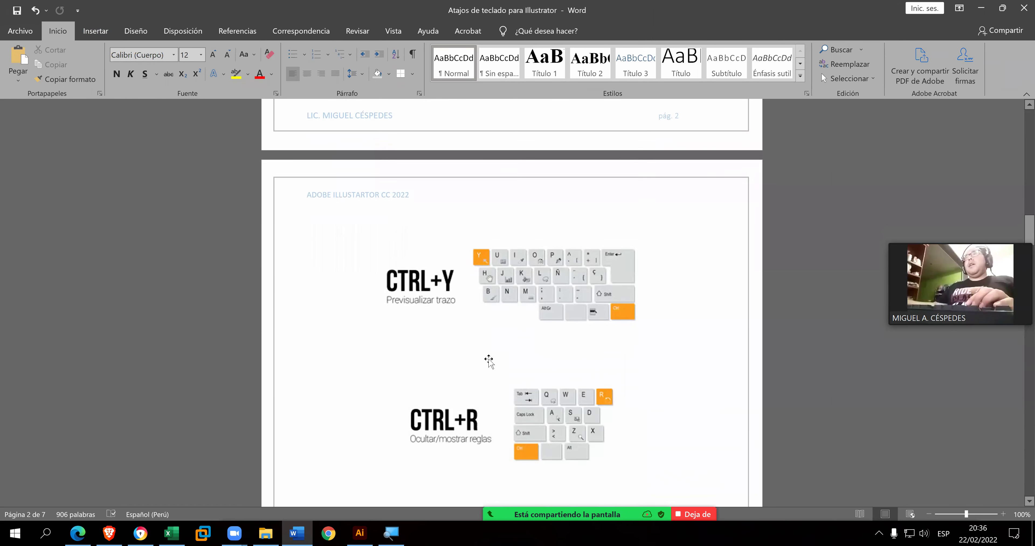
scroll(489, 361, down, 2)
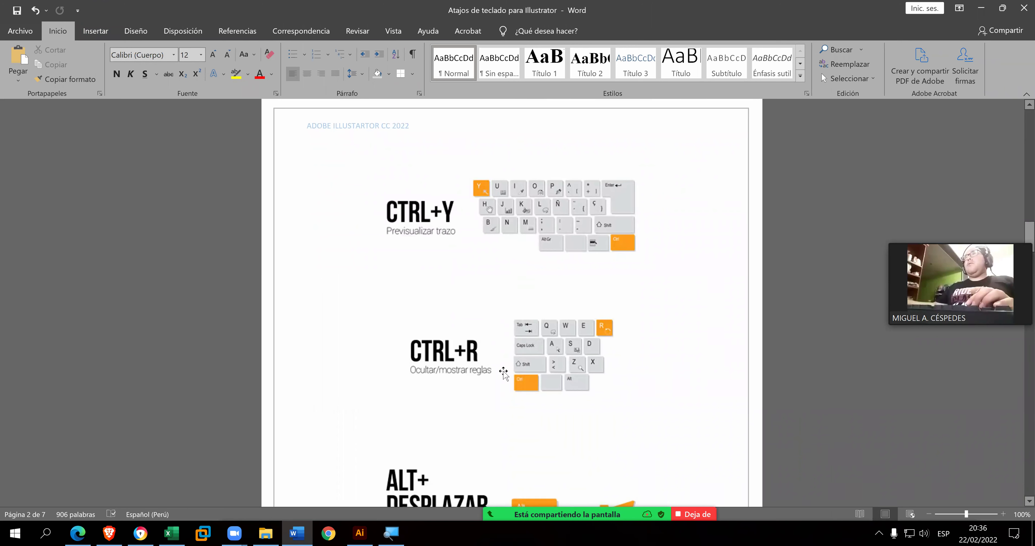
scroll(481, 376, down, 1)
scroll(478, 381, down, 1)
scroll(476, 379, down, 2)
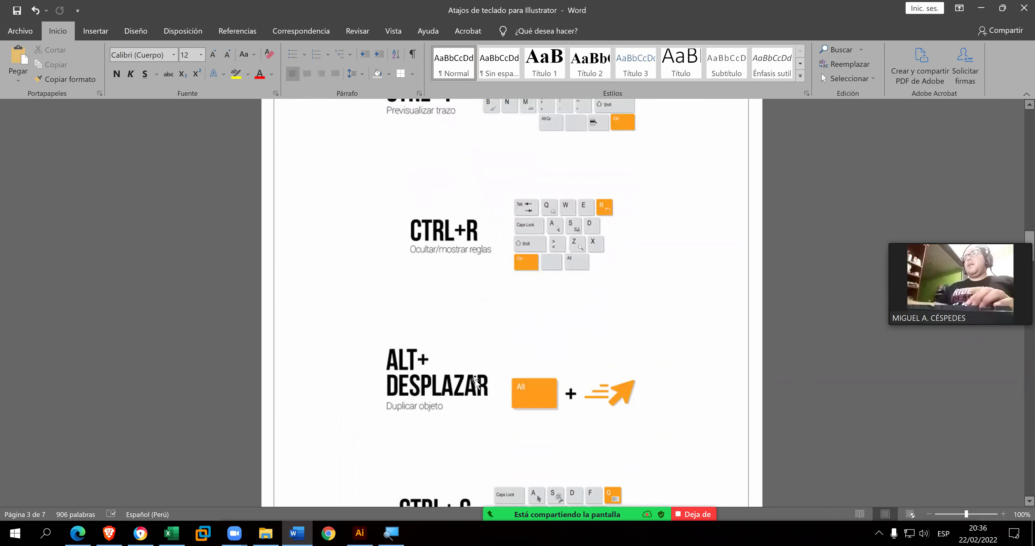
scroll(472, 377, down, 2)
scroll(472, 377, down, 2)
scroll(476, 379, down, 3)
scroll(478, 379, down, 1)
scroll(478, 377, down, 2)
scroll(478, 377, down, 3)
scroll(477, 376, down, 2)
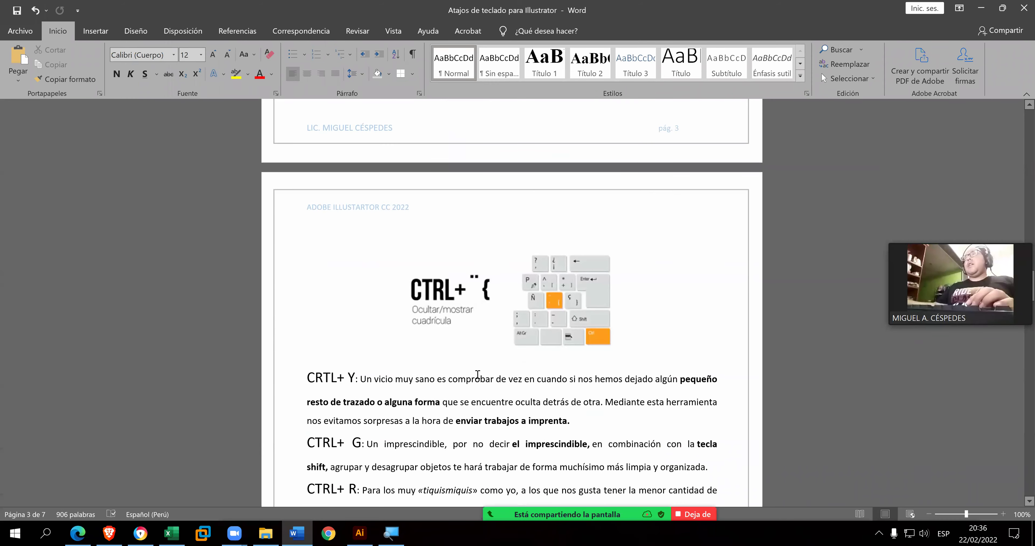
scroll(477, 374, down, 1)
scroll(475, 373, down, 3)
scroll(474, 372, down, 1)
scroll(470, 372, down, 3)
scroll(470, 374, down, 5)
scroll(466, 380, down, 4)
scroll(465, 381, down, 2)
scroll(466, 384, down, 4)
scroll(466, 384, down, 1)
scroll(466, 383, down, 3)
scroll(466, 382, down, 3)
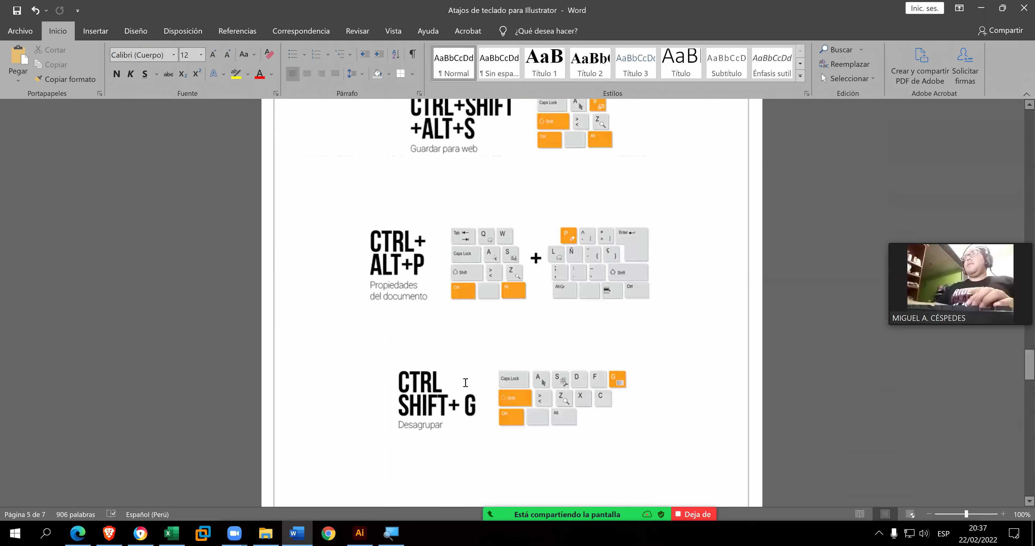
scroll(468, 382, down, 3)
scroll(466, 382, down, 1)
scroll(466, 383, down, 2)
scroll(466, 383, down, 2)
scroll(466, 384, down, 3)
scroll(466, 385, down, 2)
scroll(466, 384, down, 2)
scroll(466, 381, down, 3)
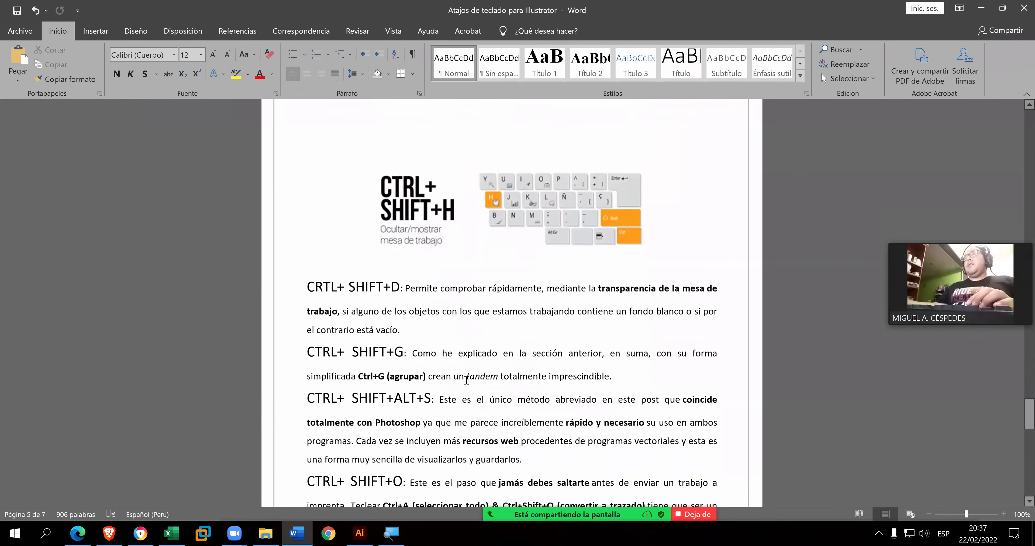
scroll(466, 380, down, 2)
scroll(465, 380, down, 4)
scroll(465, 380, down, 2)
scroll(464, 379, down, 4)
scroll(461, 379, down, 5)
scroll(460, 380, down, 4)
scroll(459, 379, down, 3)
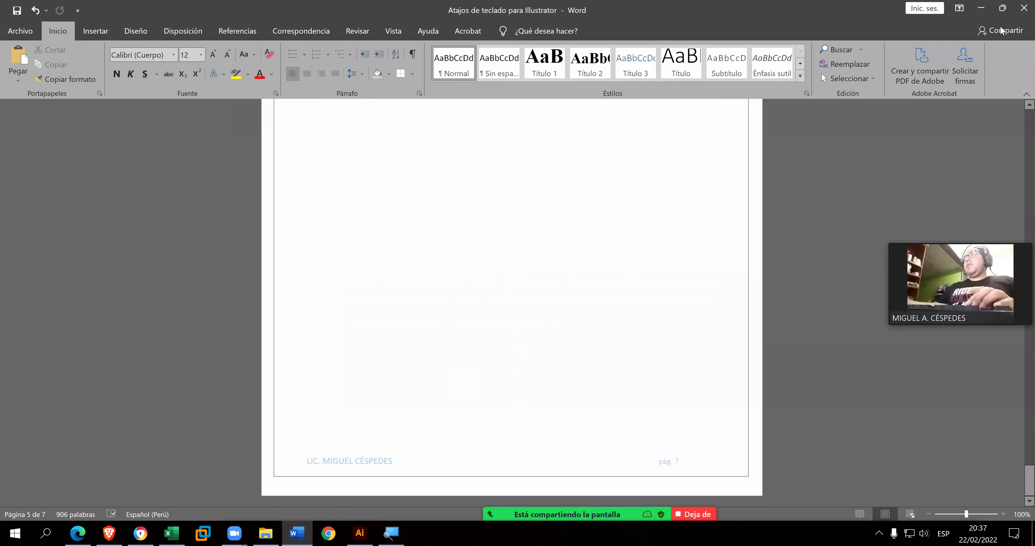
click(1019, 9)
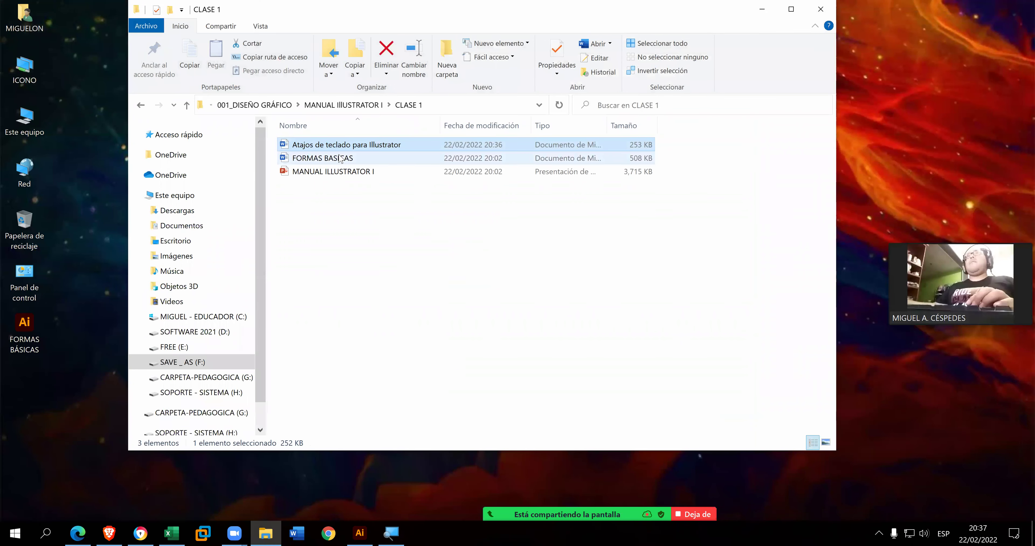
mouse_move(517, 493)
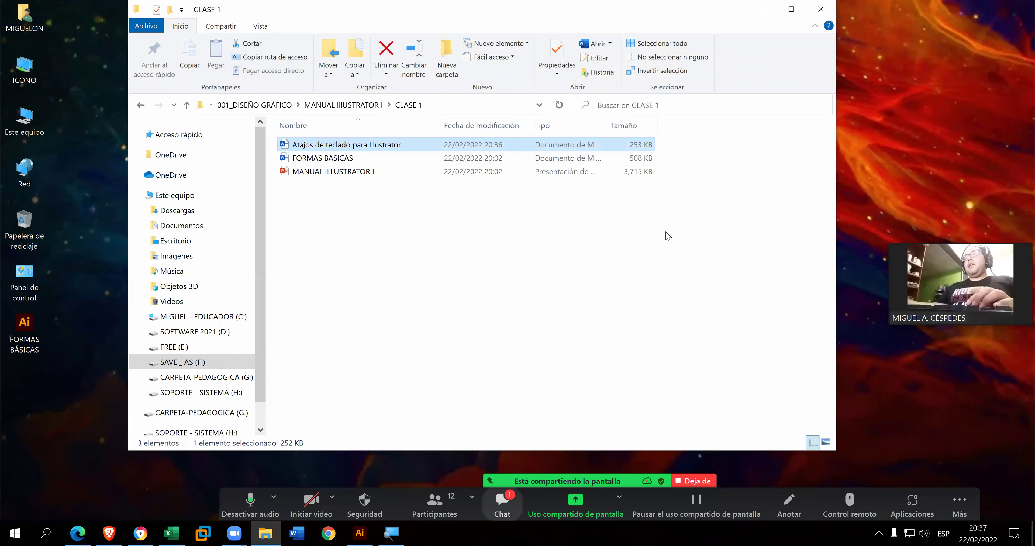
Glance at the meeting chat, then briefly reopen and minimize the Illustrator shortcuts document.
key(alt+h)
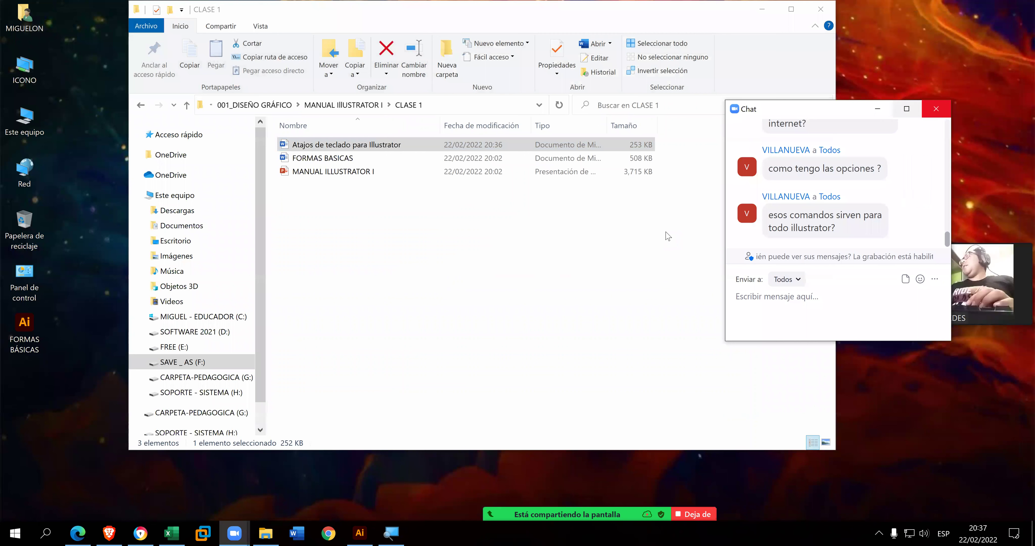
key(alt+h)
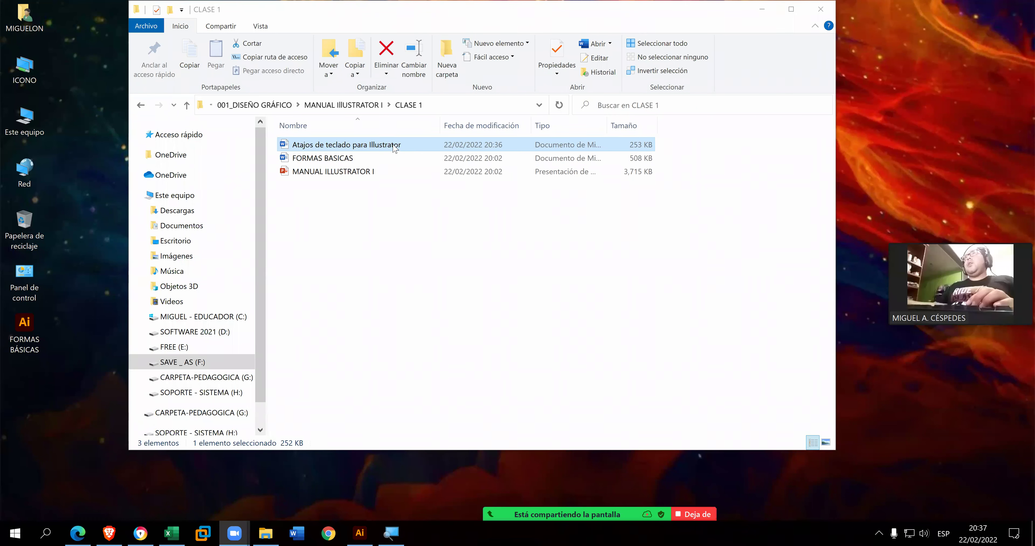
double_click(395, 146)
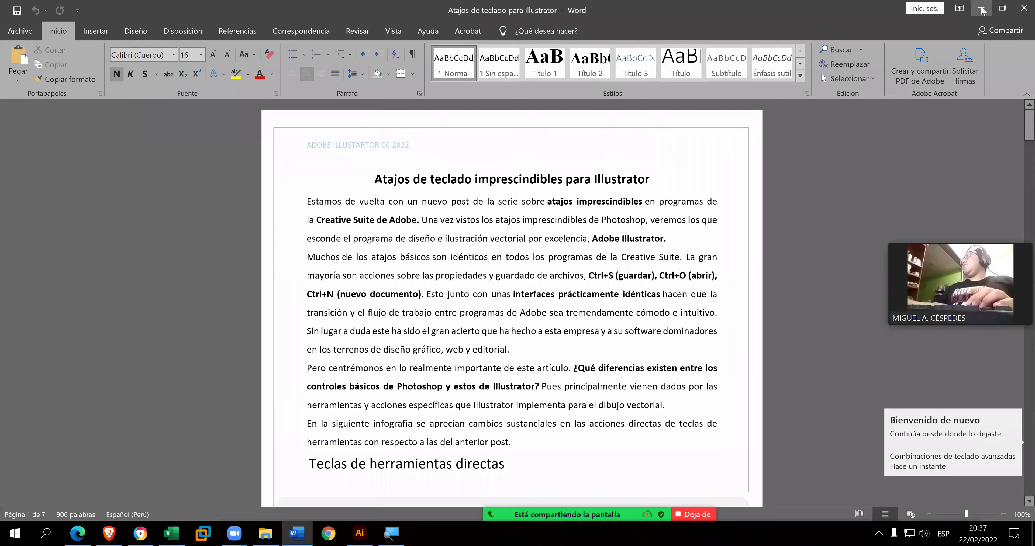
click(981, 10)
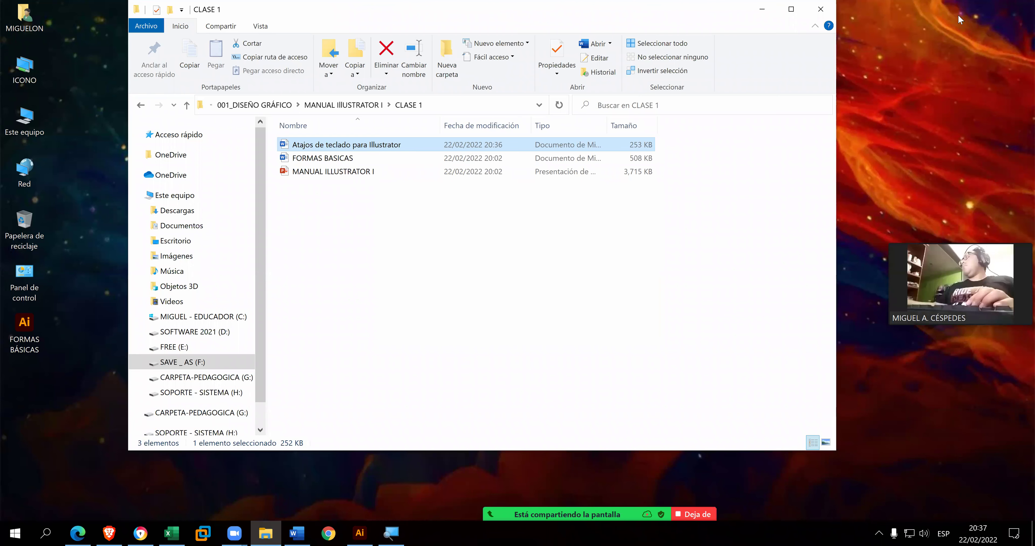
Briefly view FORMAS BASICAS, minimize Word, and open the MANUAL ILLUSTRATOR I presentation.
double_click(335, 157)
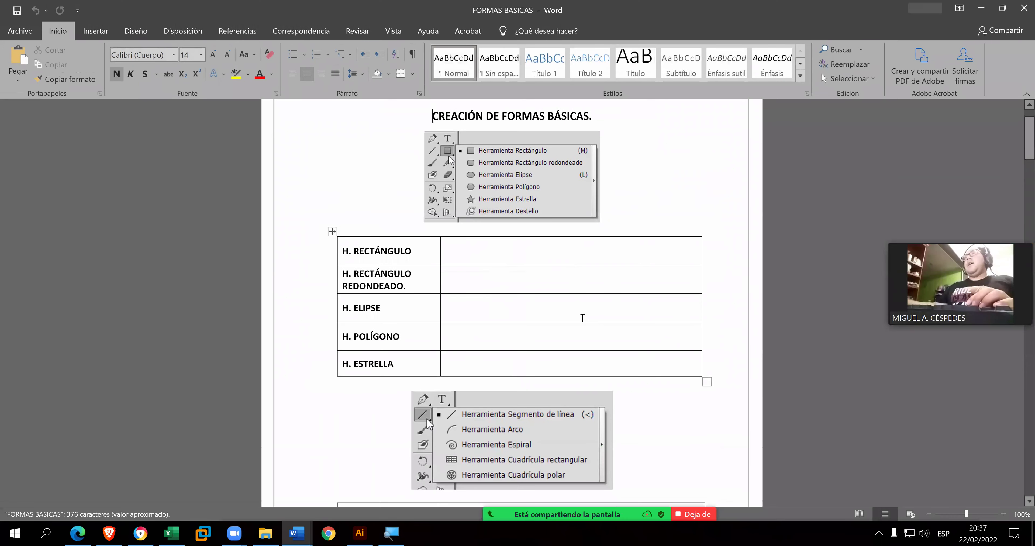
scroll(522, 293, up, 2)
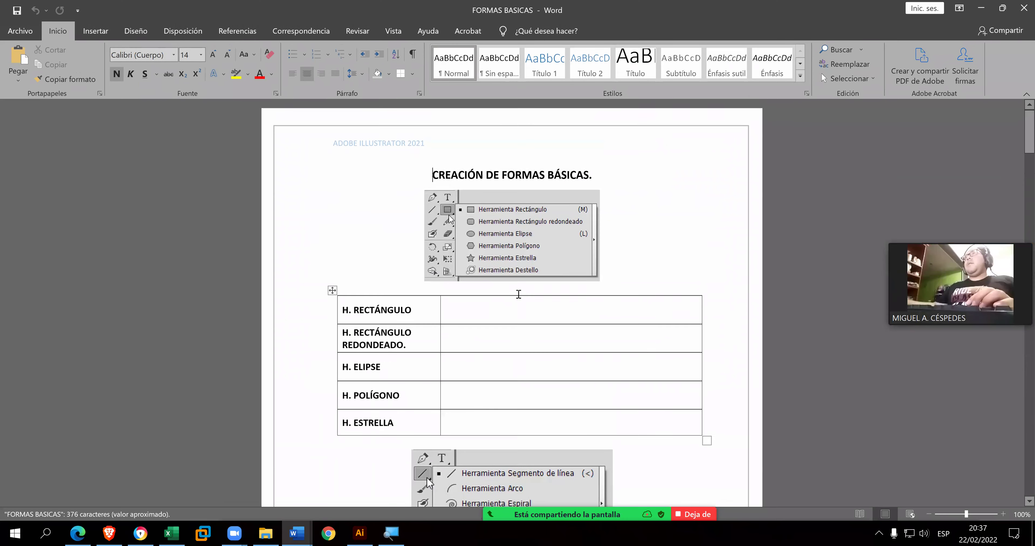
click(981, 8)
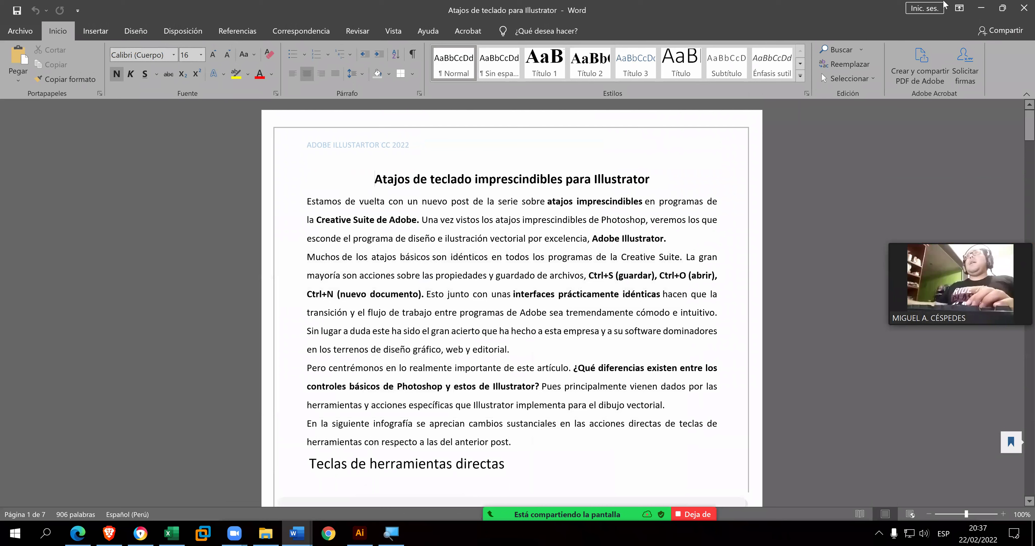
click(981, 8)
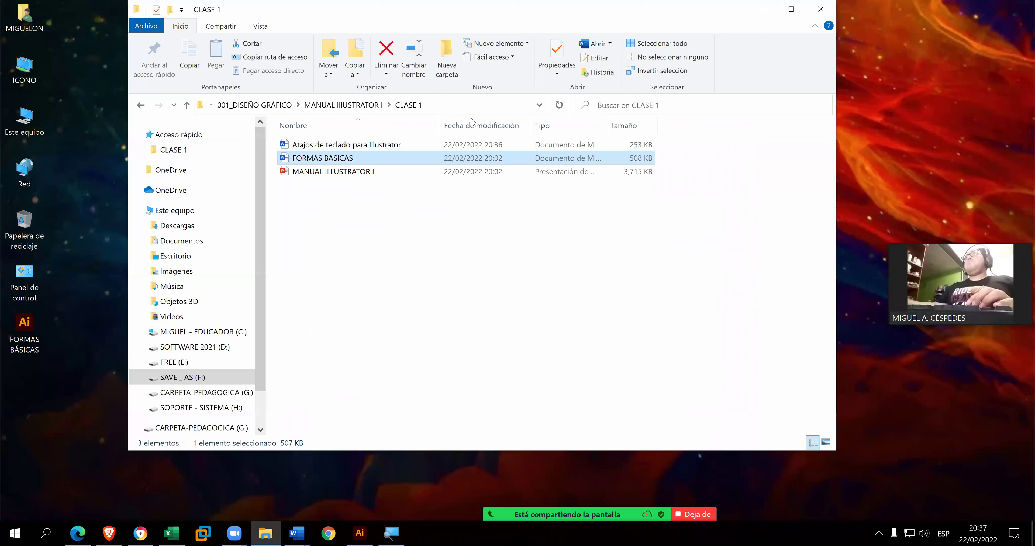
double_click(356, 171)
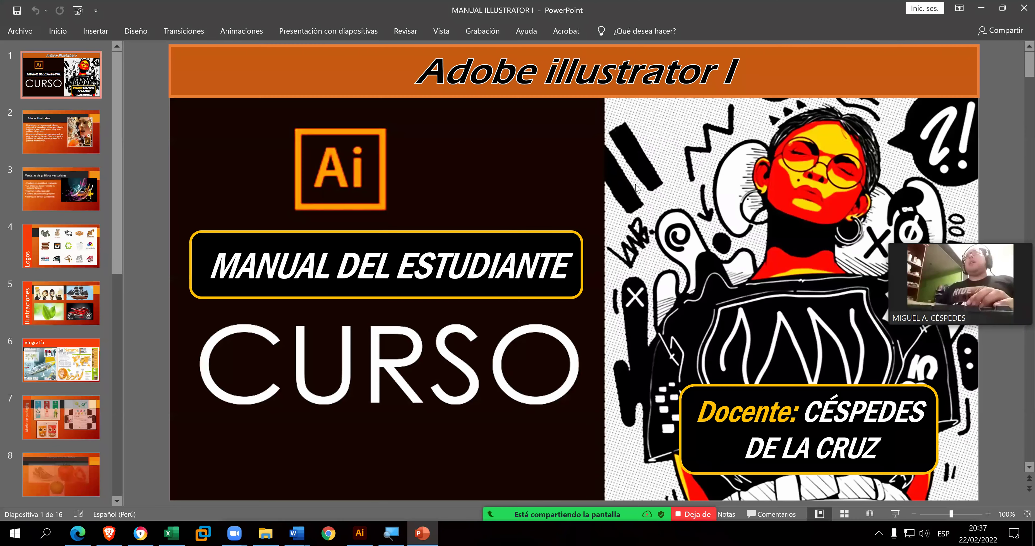
Page through slides 2–7: Adobe Illustrator, vector advantages, Logos, Ilustraciones, Infografía and packaging design.
click(76, 138)
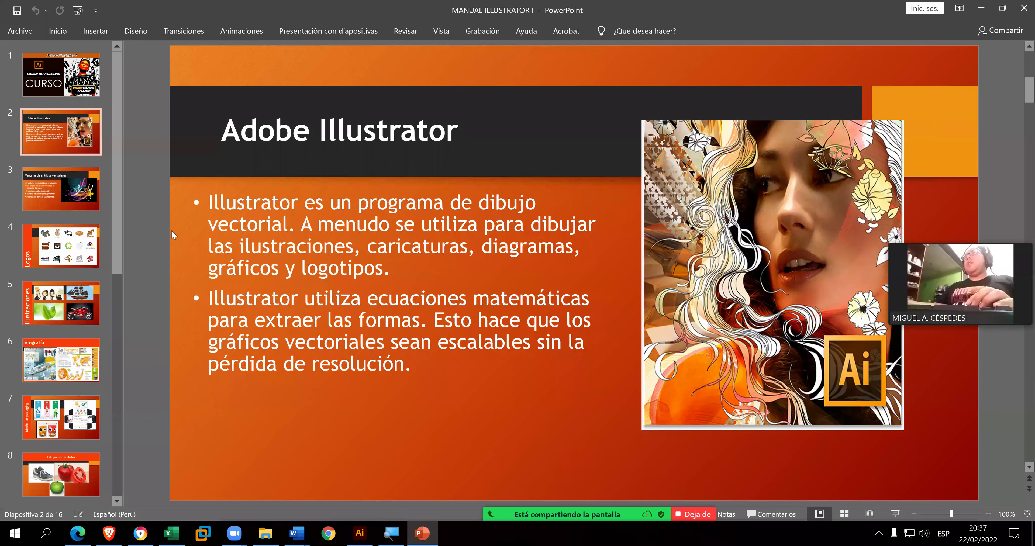
click(69, 189)
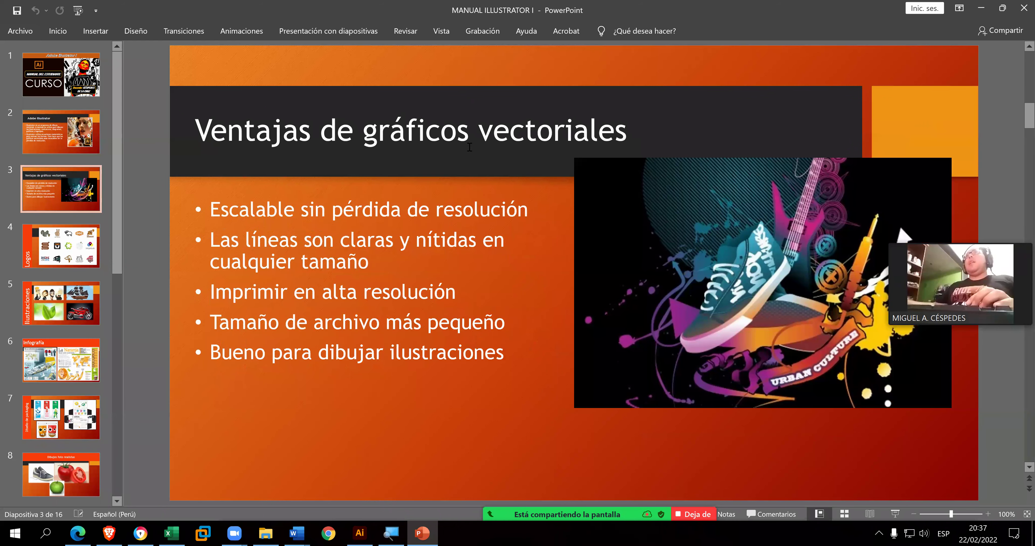
click(78, 259)
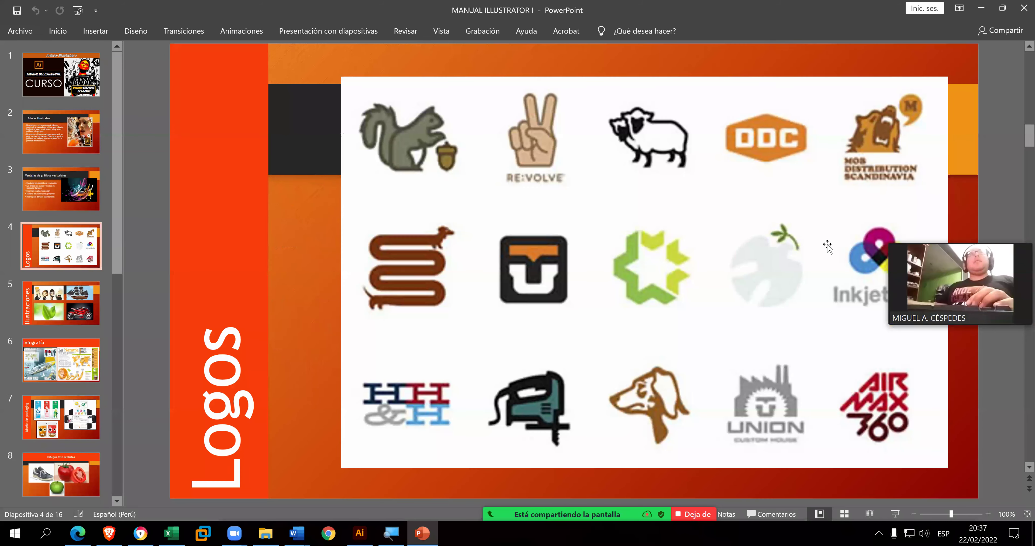
click(74, 298)
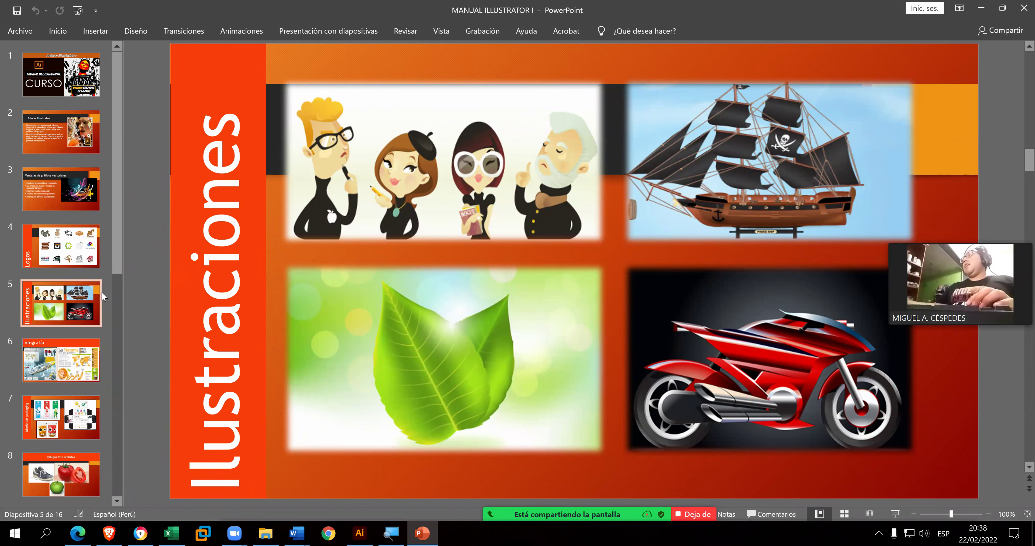
click(69, 367)
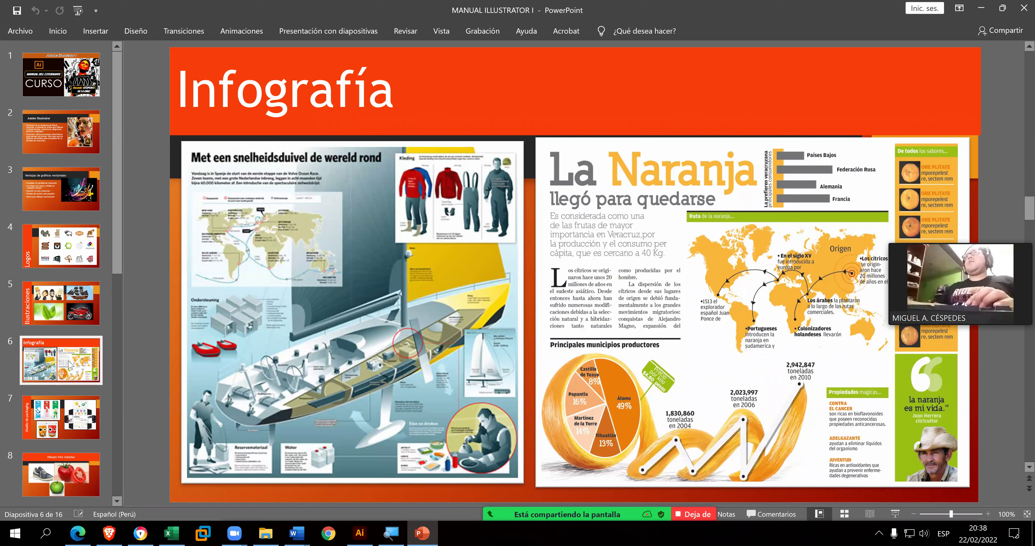
click(60, 414)
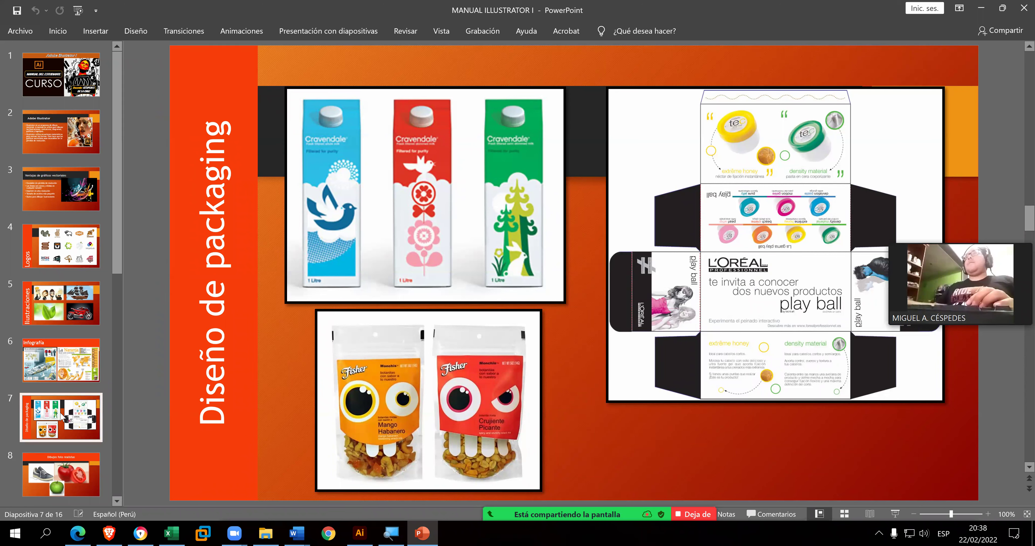
Continue to the Dibujos foto realistas and Elementos para la web slides, ending on Entorno.
scroll(64, 413, down, 1)
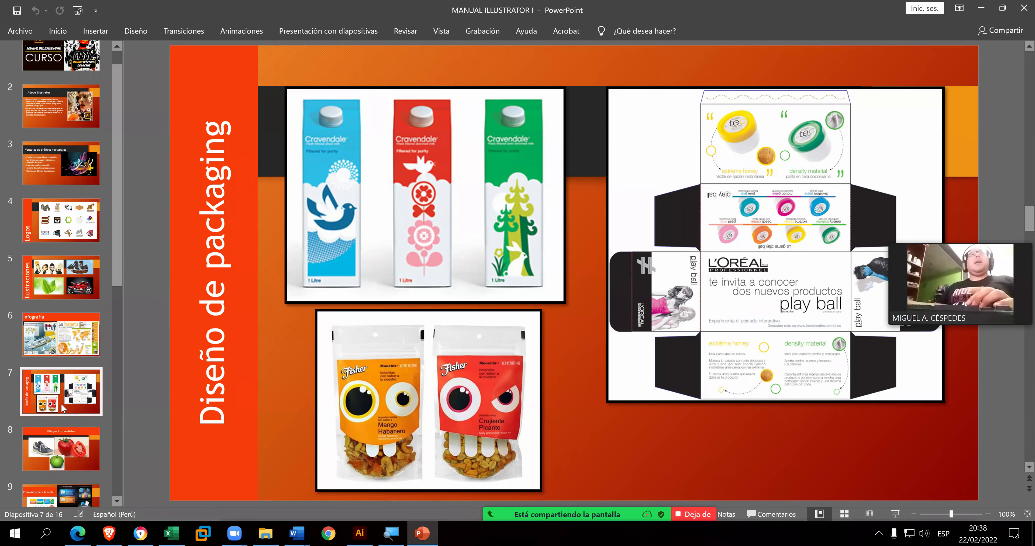
click(69, 446)
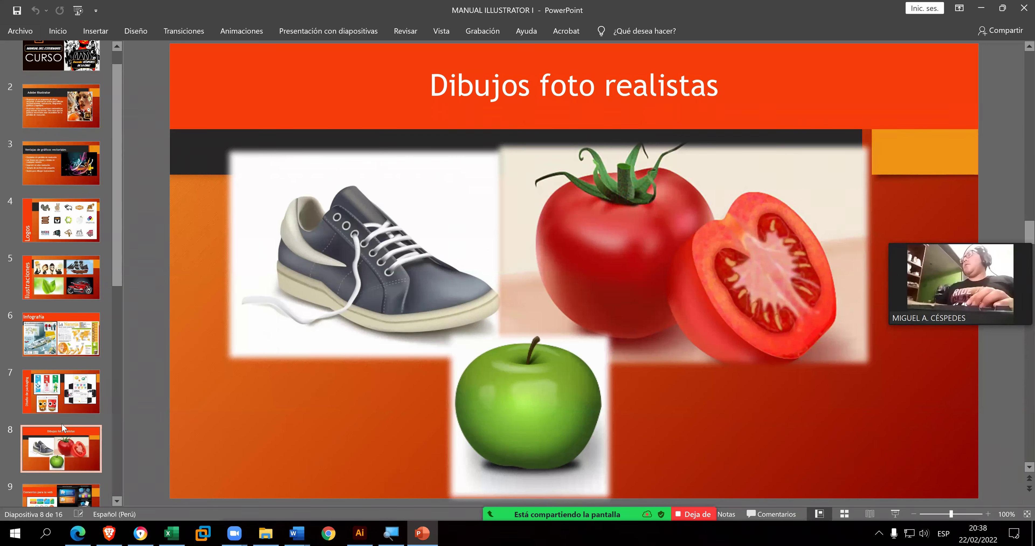
click(54, 462)
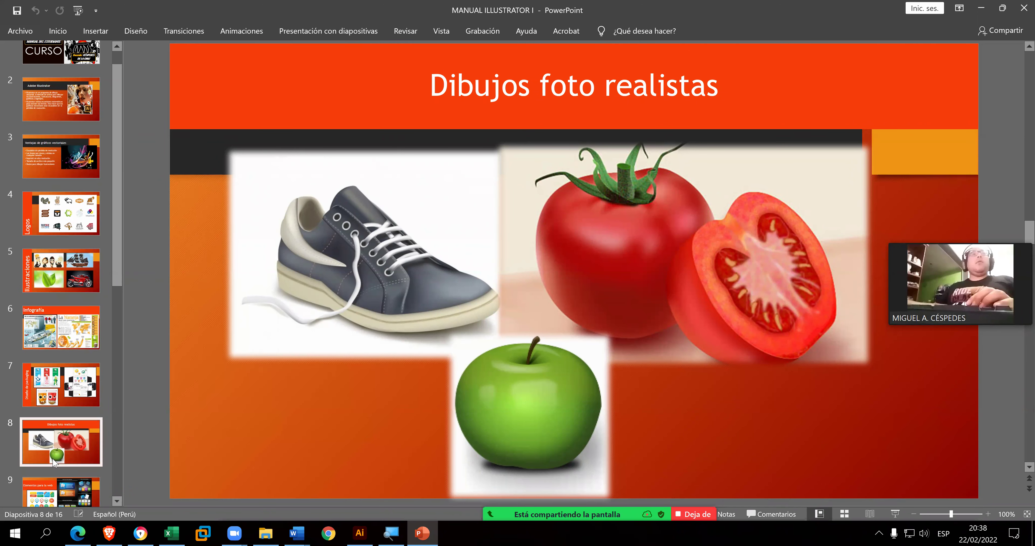
scroll(54, 462, down, 1)
click(54, 451)
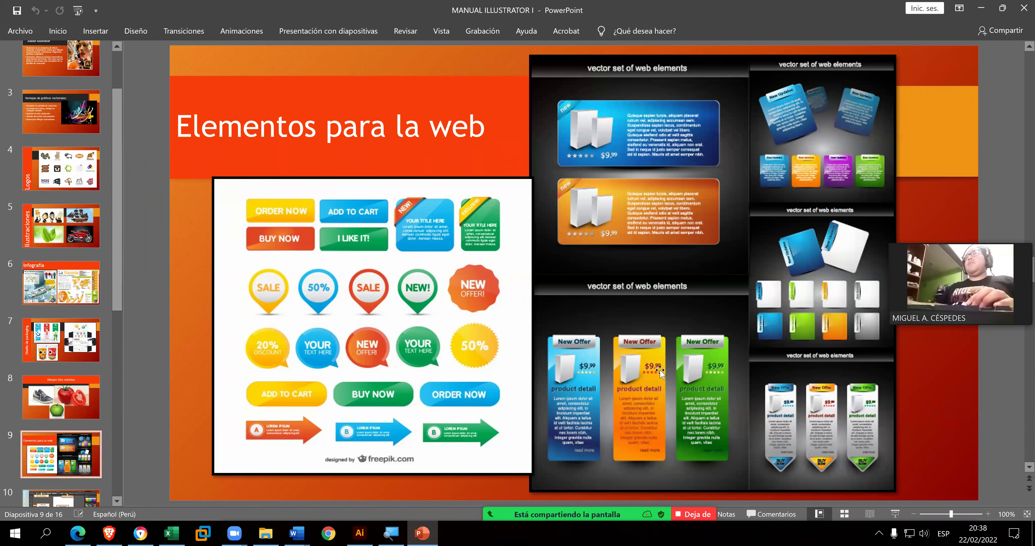
scroll(117, 423, down, 2)
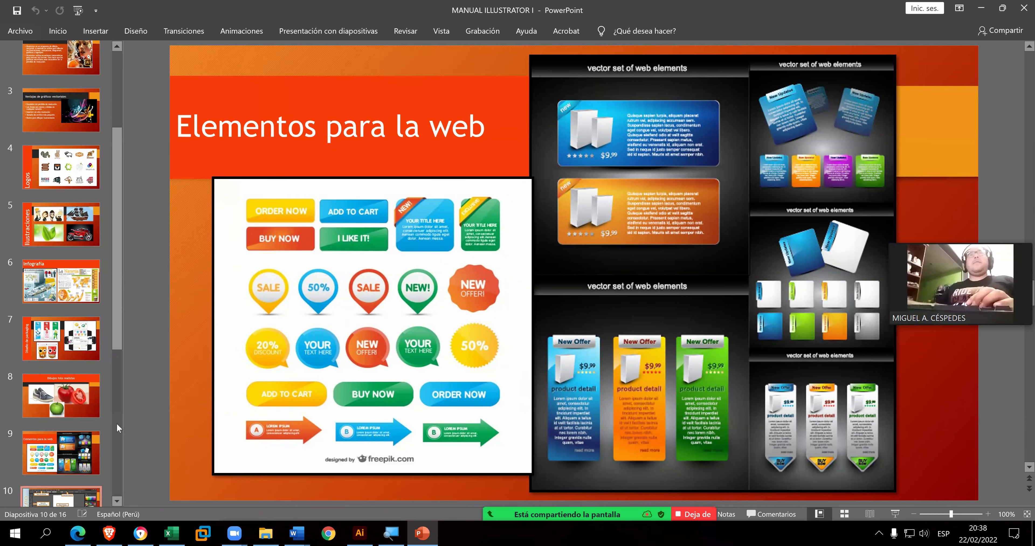
click(83, 413)
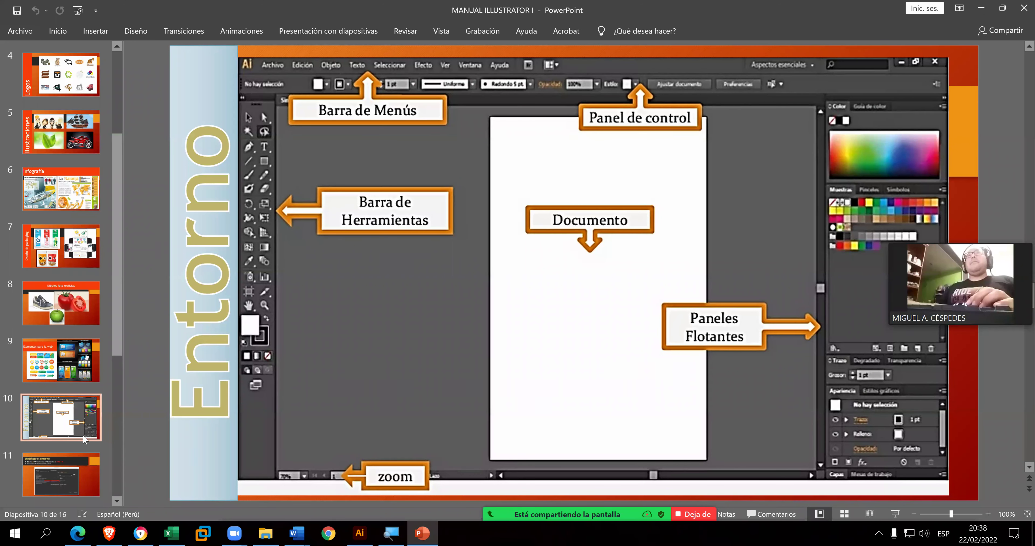
On the Modificar el entorno slide, nudge the red box up-left around 'Abrir documentos como fichas'.
click(52, 465)
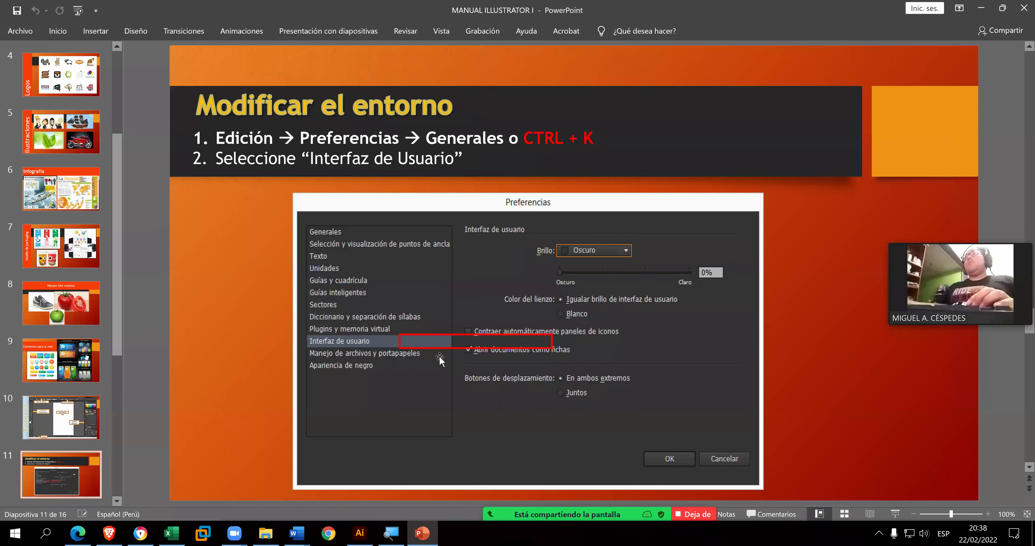
mouse_move(455, 334)
mouse_down()
mouse_move(519, 325)
mouse_move(517, 345)
mouse_up()
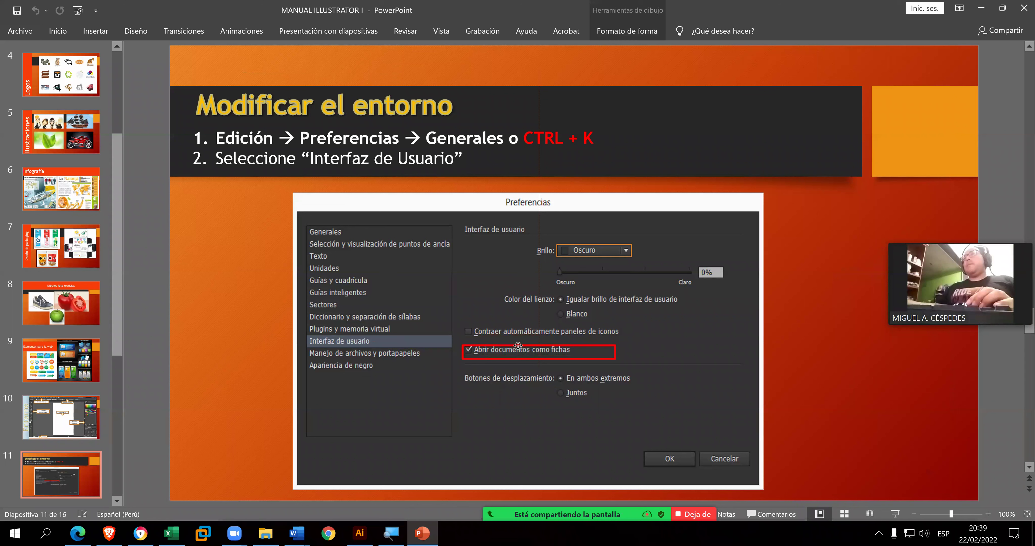
click(517, 345)
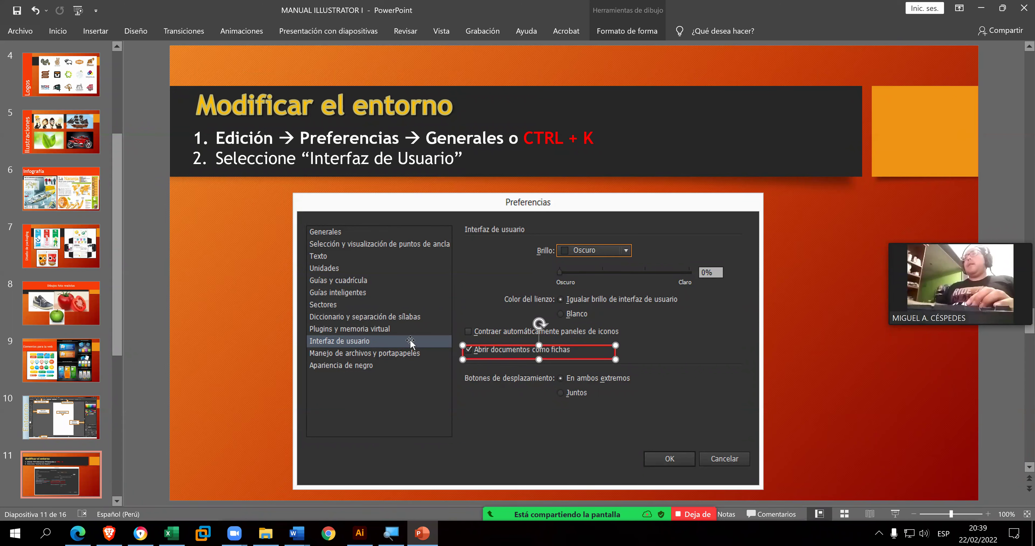
key(Up)
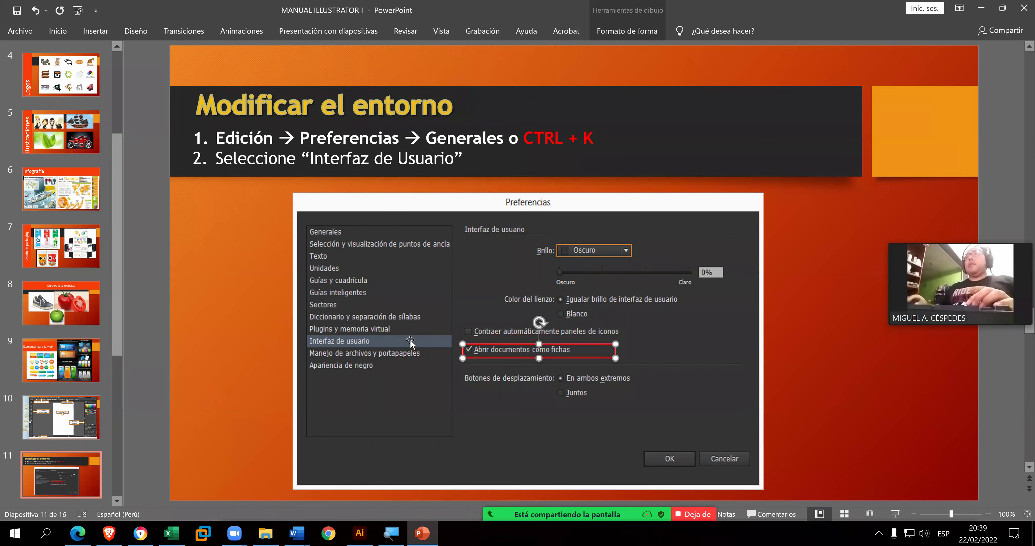
key(Up)
key(Left)
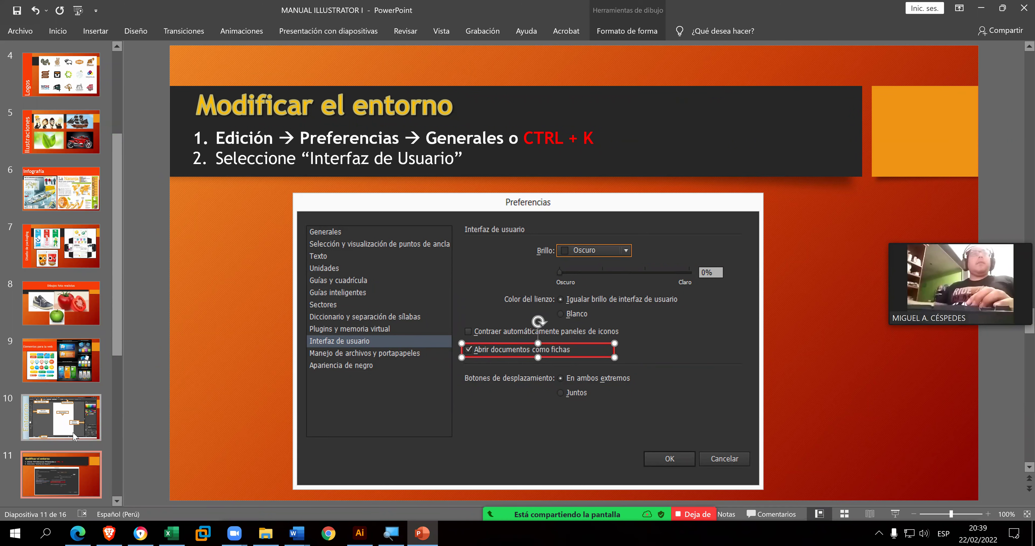
View the workspaces and panels slide, return to Entorno, then switch to FORMAS BÁSICAS.ai.
scroll(76, 438, down, 2)
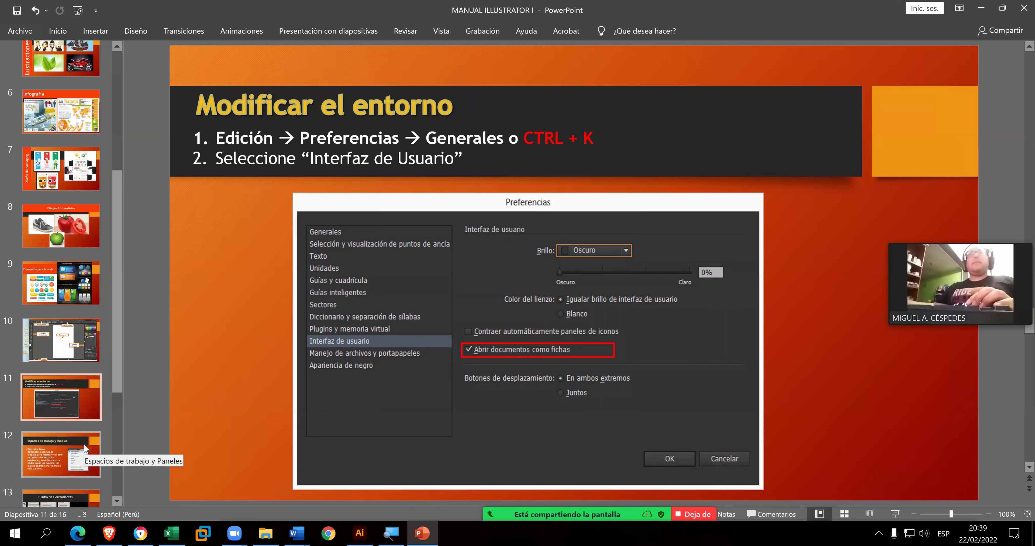
click(85, 449)
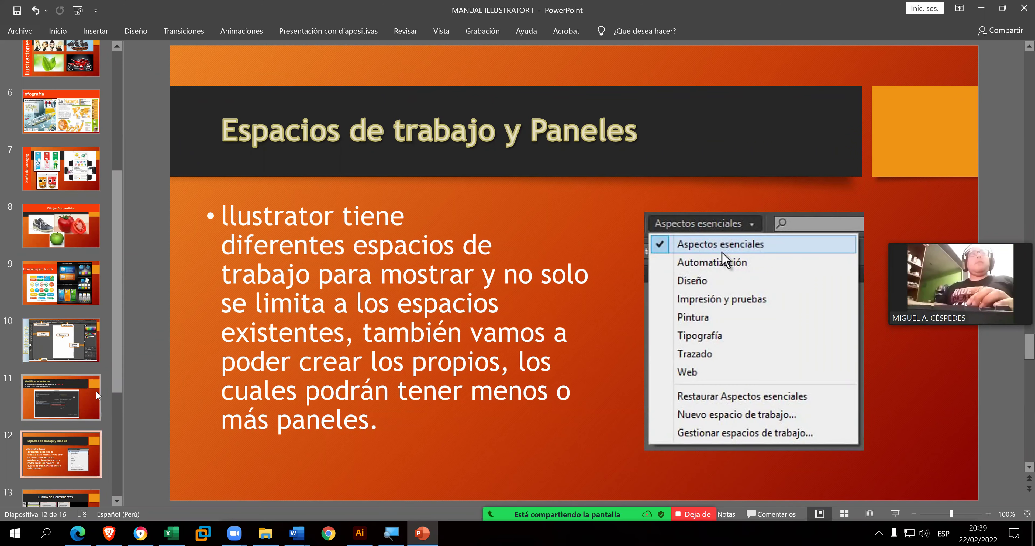
click(94, 346)
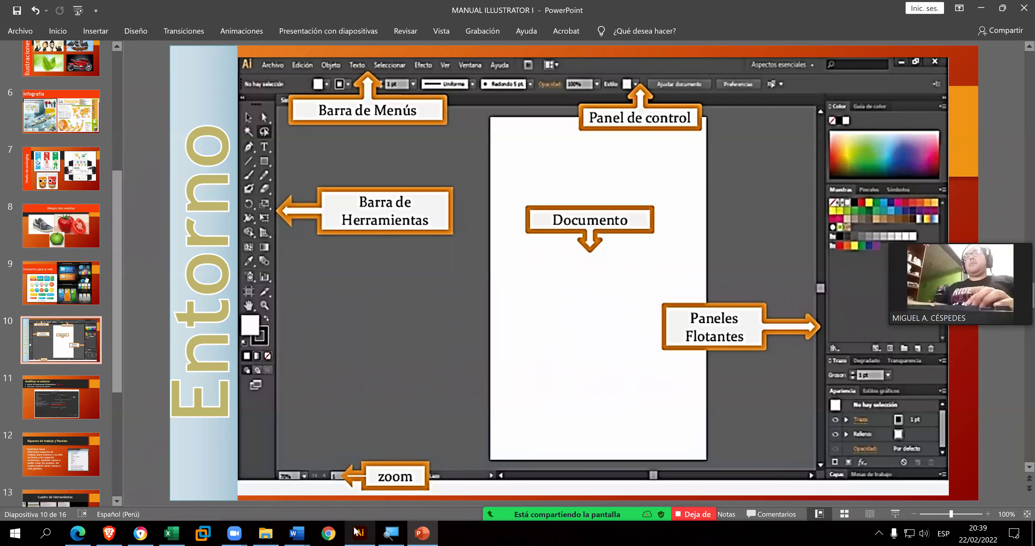
click(356, 532)
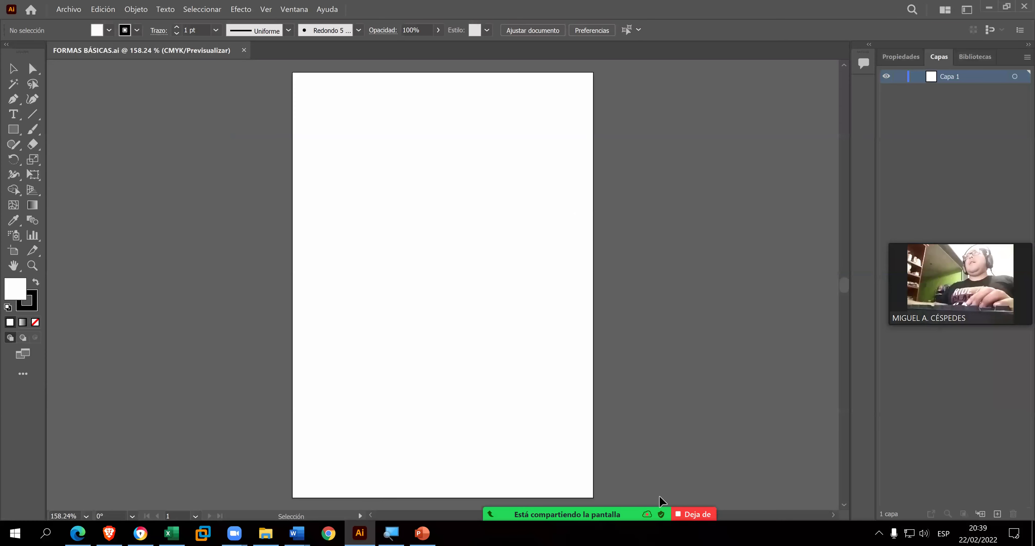
mouse_move(643, 437)
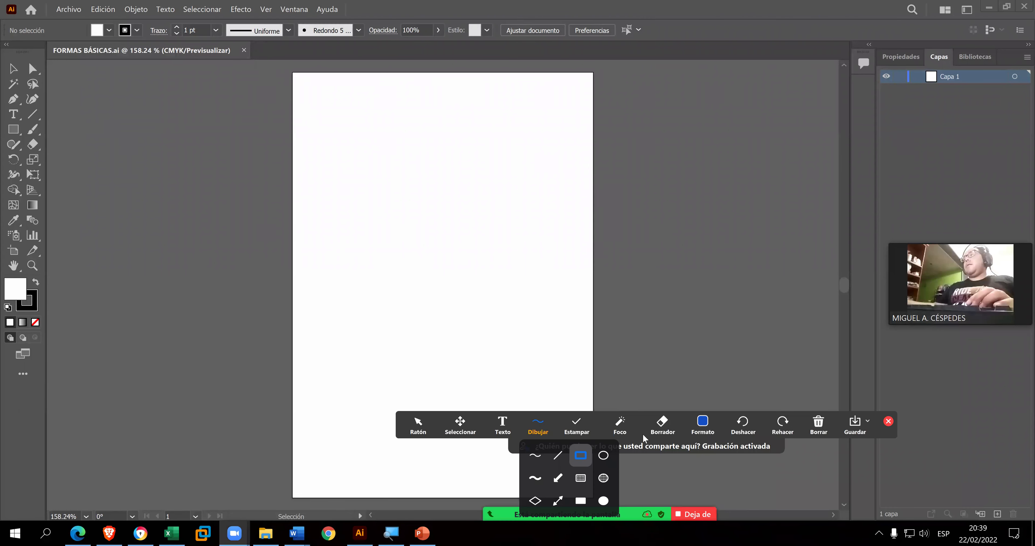
Draw green annotation rectangles around the menu bar, the right-side panels and the tools column.
click(703, 421)
click(759, 407)
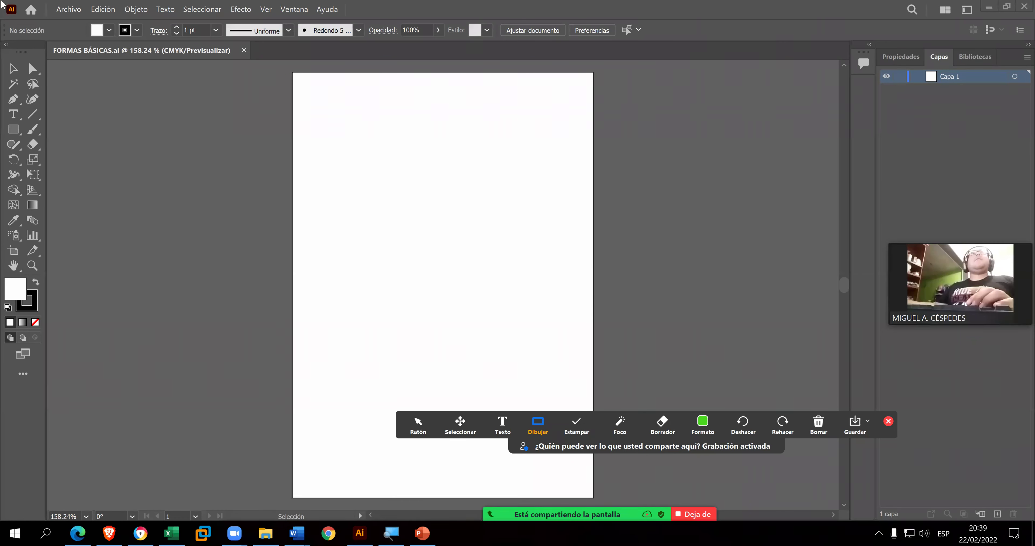
drag(1, 1, 56, 18)
drag(372, 5, 399, 18)
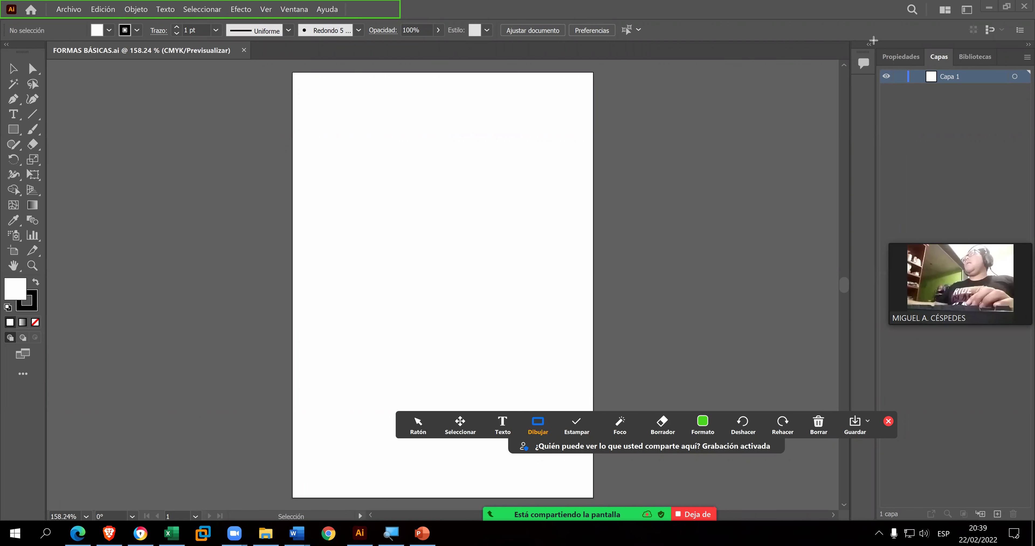
drag(847, 39, 881, 107)
drag(851, 47, 1034, 383)
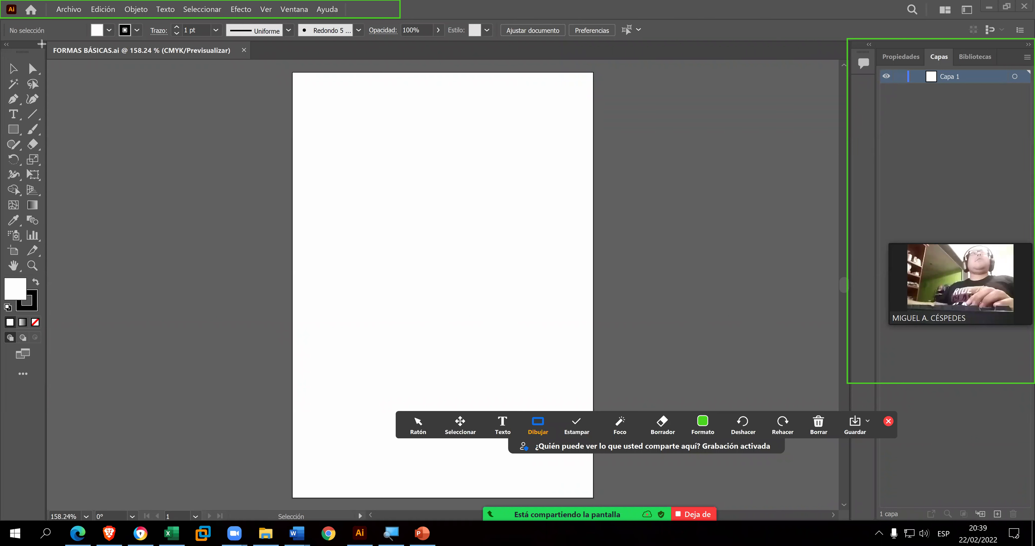
mouse_move(39, 45)
mouse_down()
mouse_move(42, 133)
mouse_move(2, 389)
mouse_up()
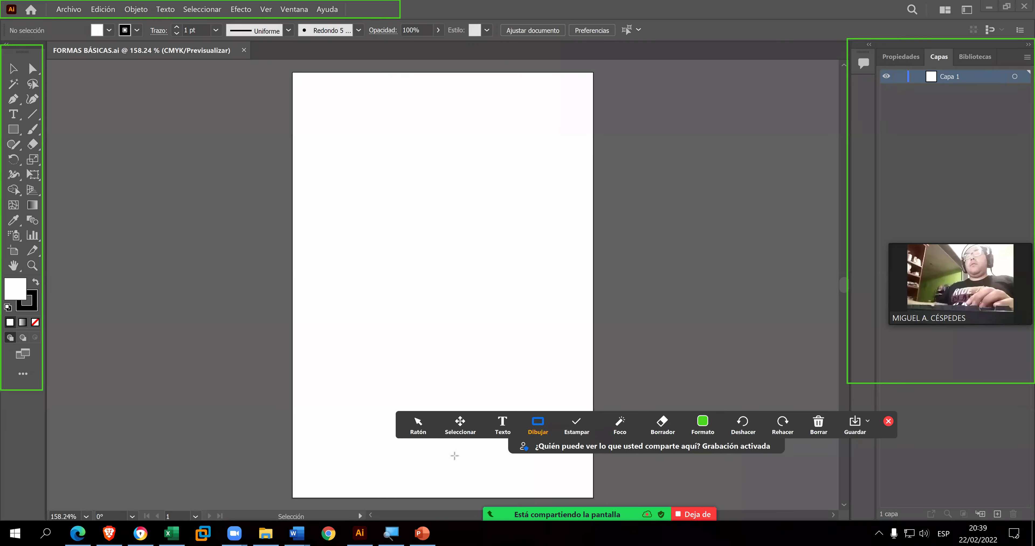
Leave annotation drawing mode and compare against PowerPoint's Entorno slide before returning to Illustrator.
click(417, 425)
click(418, 424)
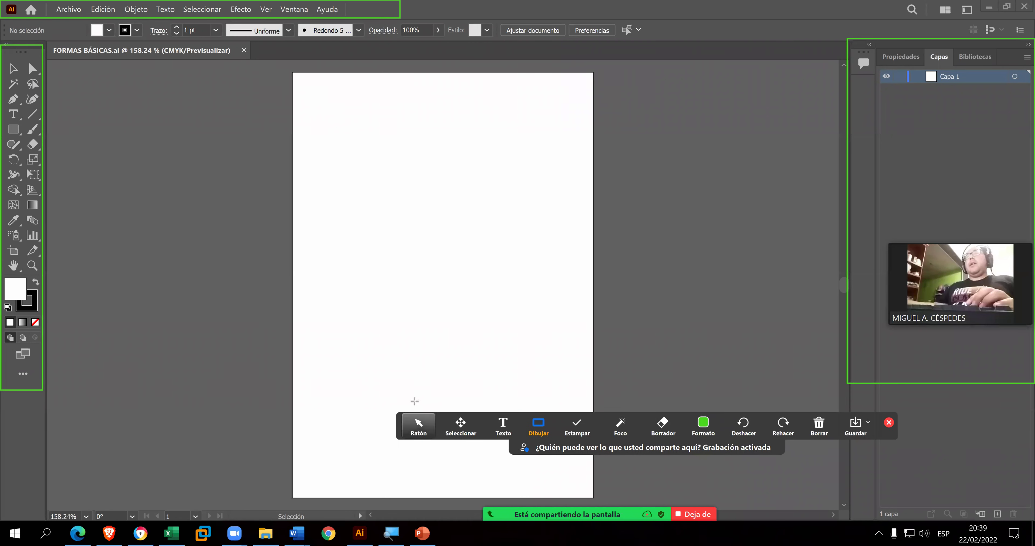
click(422, 533)
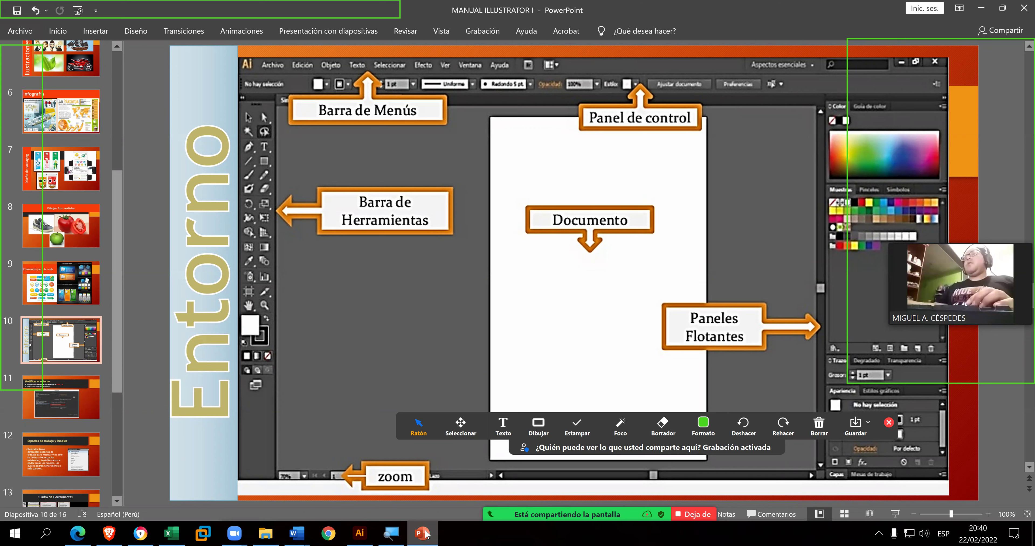
click(360, 533)
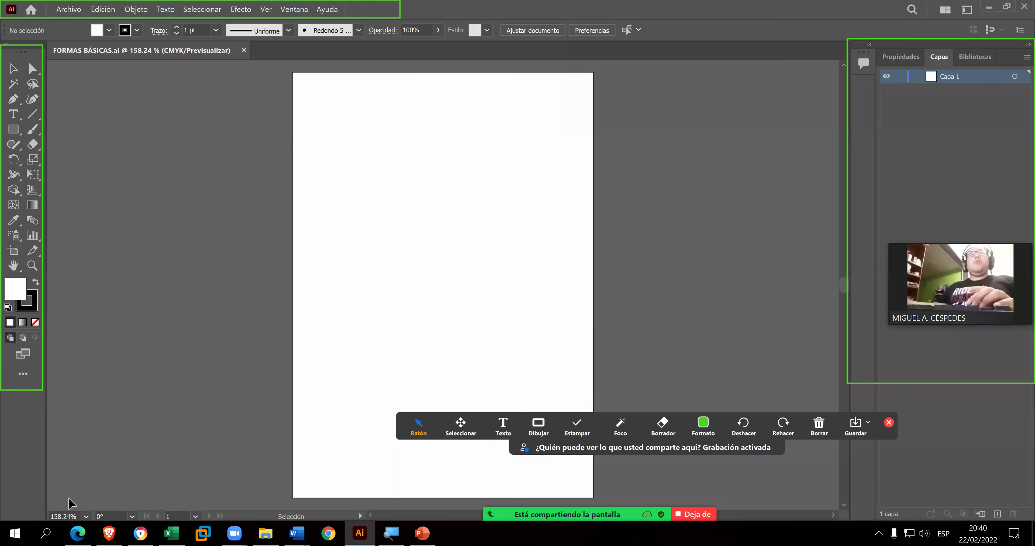
Zoom the artboard to 100%, then 64000%, settle at 150%, and erase the green annotation boxes.
click(86, 516)
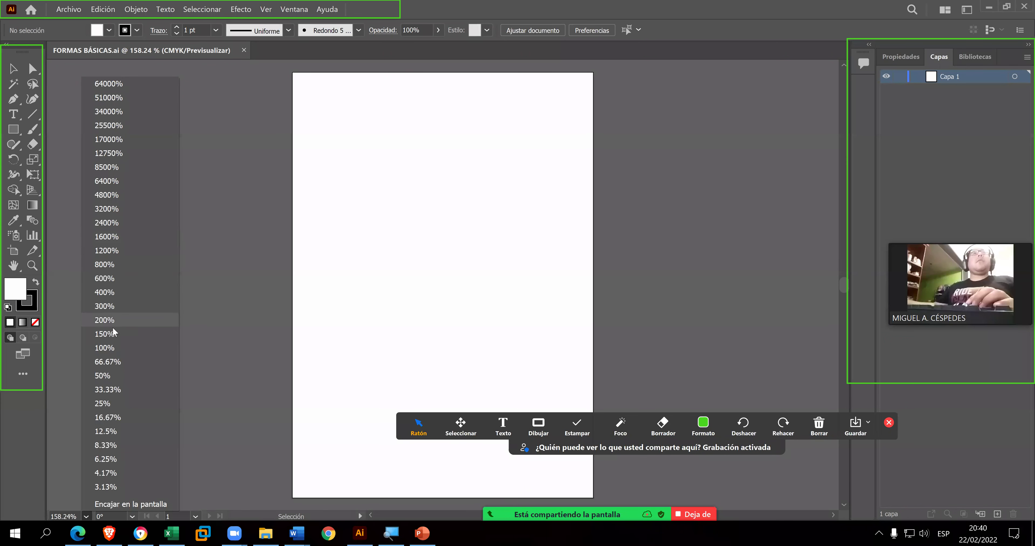
click(110, 350)
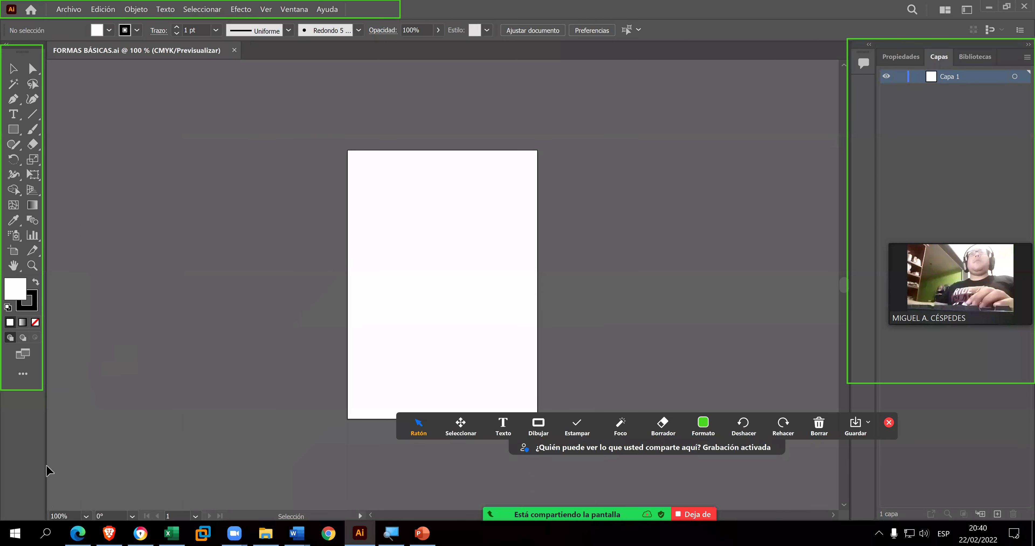
click(85, 517)
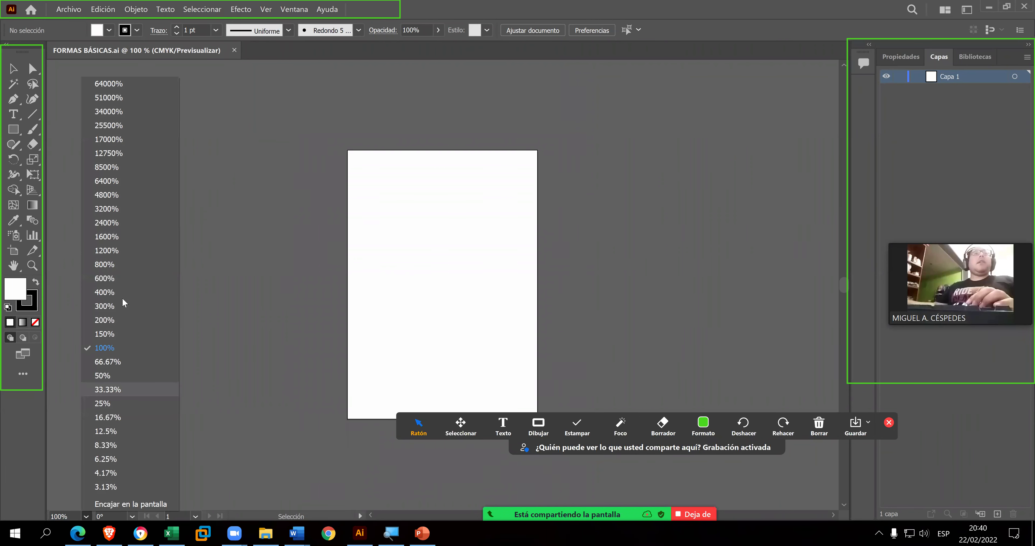
click(125, 90)
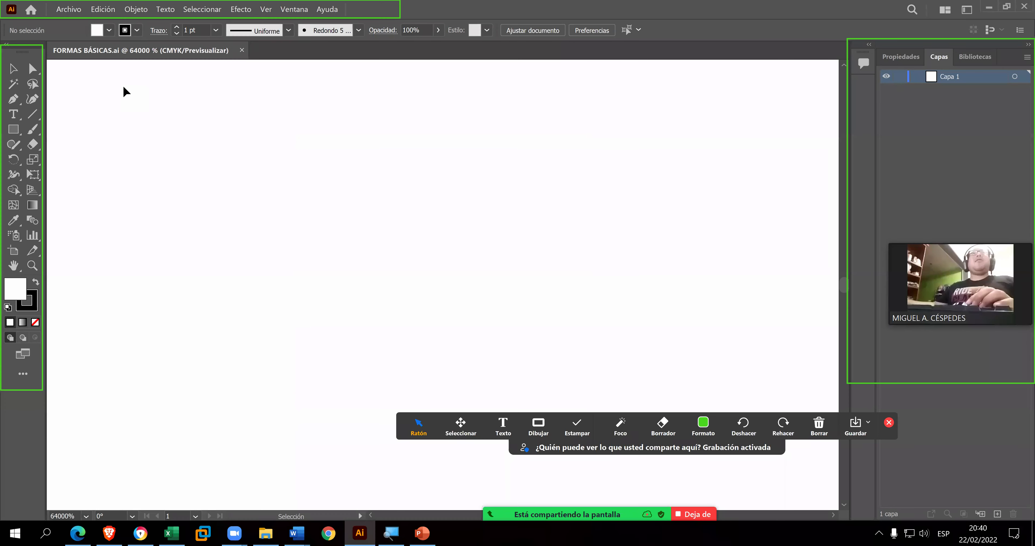
click(86, 517)
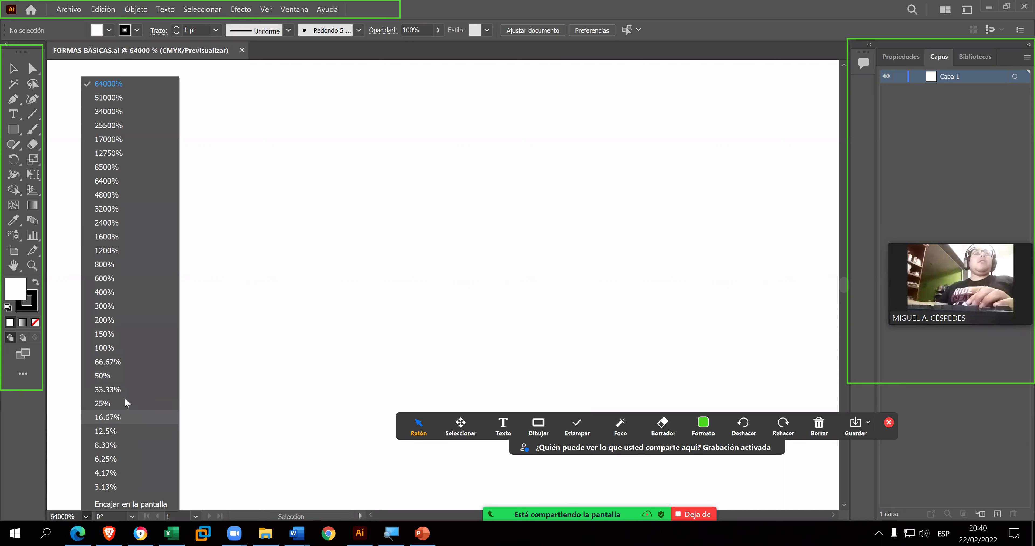
click(122, 335)
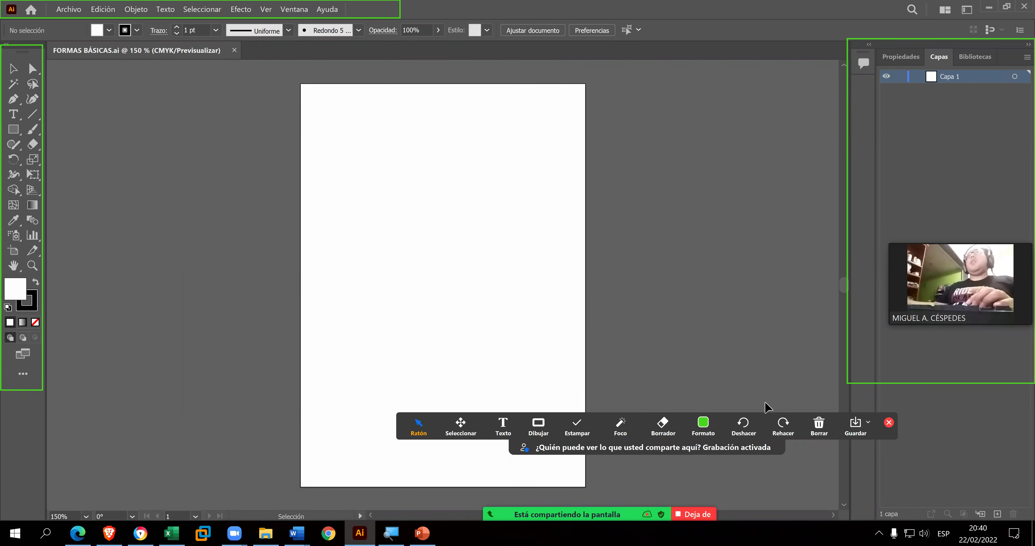
click(818, 424)
click(848, 454)
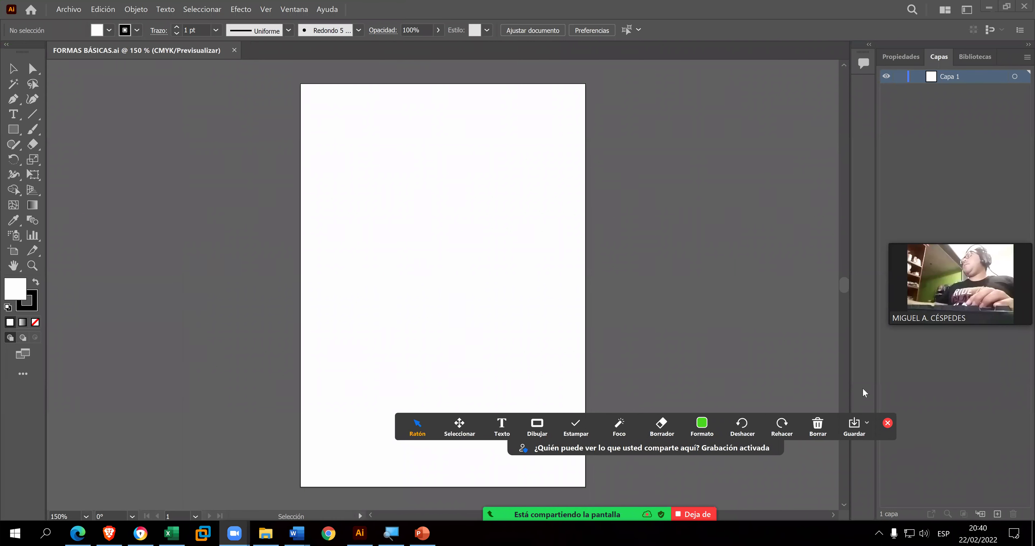
Close Zoom's annotation toolbar and collapse Illustrator's Tools panel into a single narrow column.
click(888, 423)
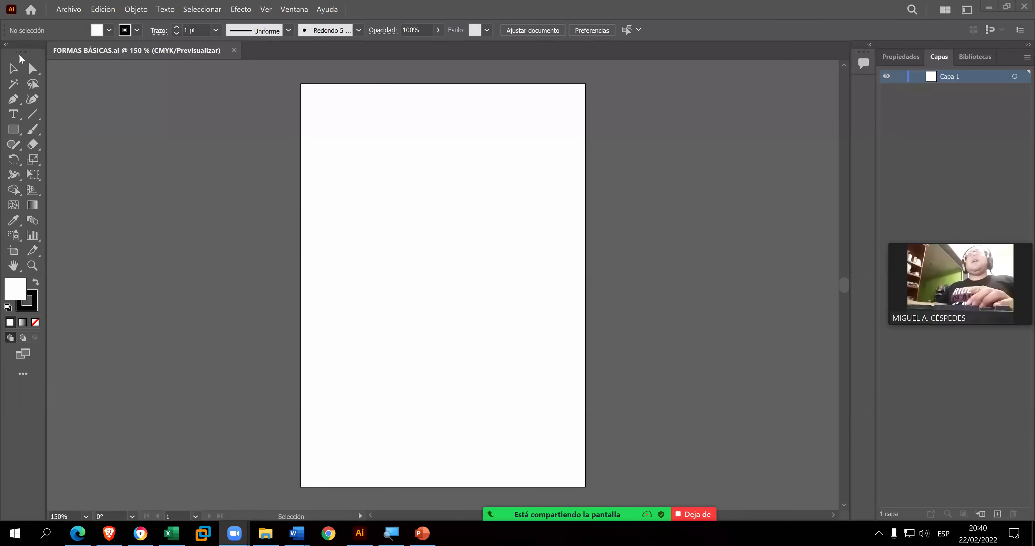
click(6, 49)
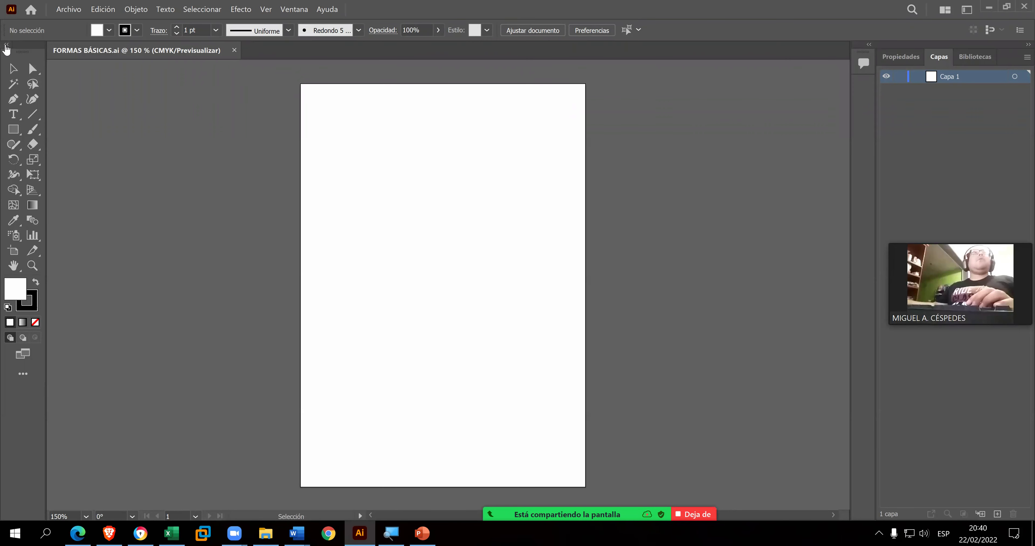
click(6, 49)
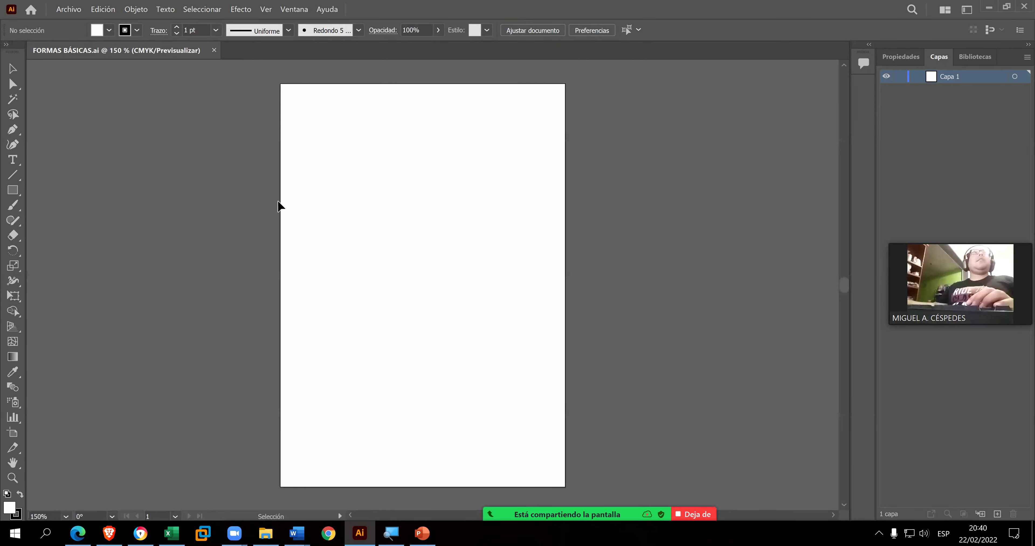
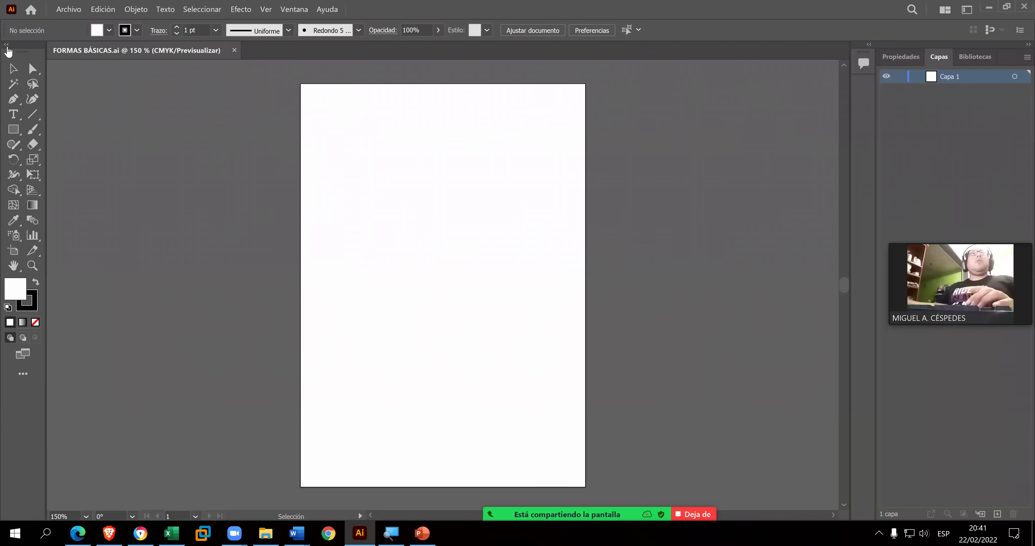
Collapse and re-expand the Tools panel, then drag it off the left dock to float.
click(7, 47)
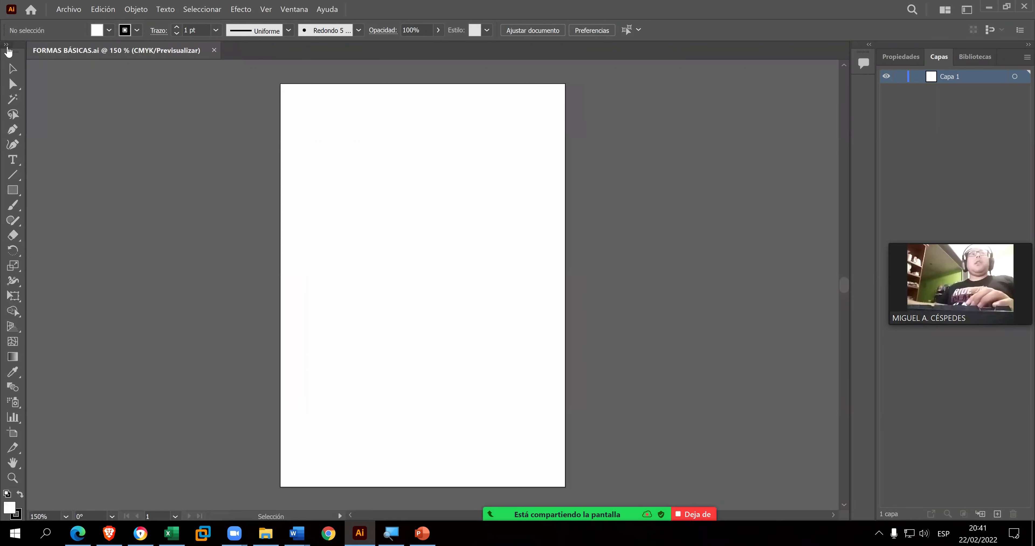
click(7, 47)
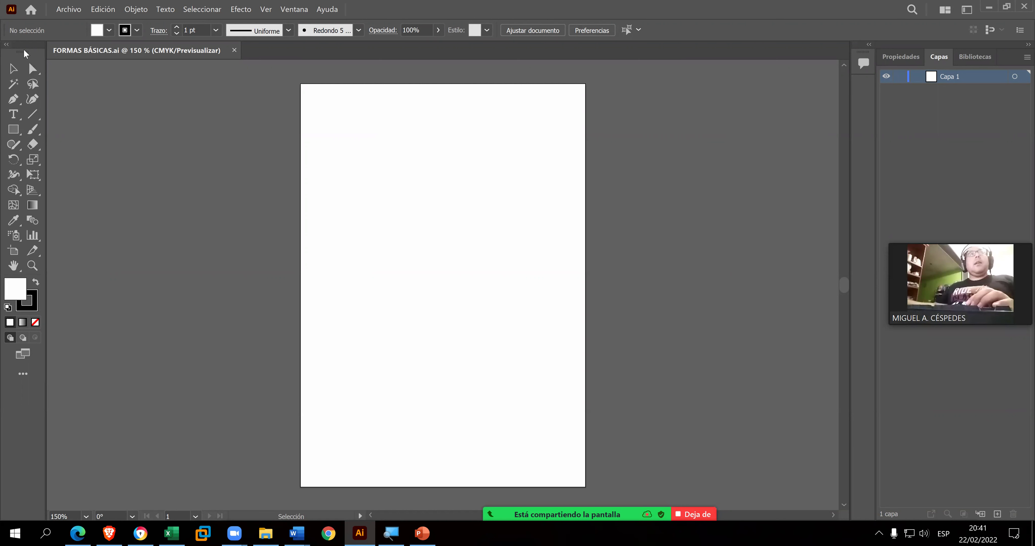
mouse_move(24, 53)
mouse_down()
mouse_move(56, 95)
mouse_move(282, 134)
mouse_move(474, 140)
mouse_up()
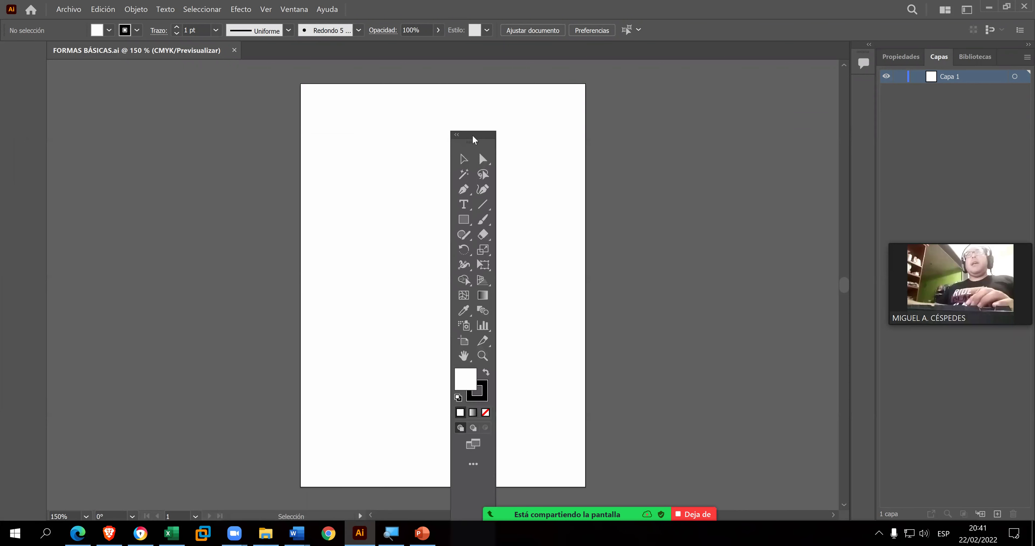
Float the Tools panel at left and the Capas panel at right, then open Ajustar documento.
drag(474, 139, 51, 97)
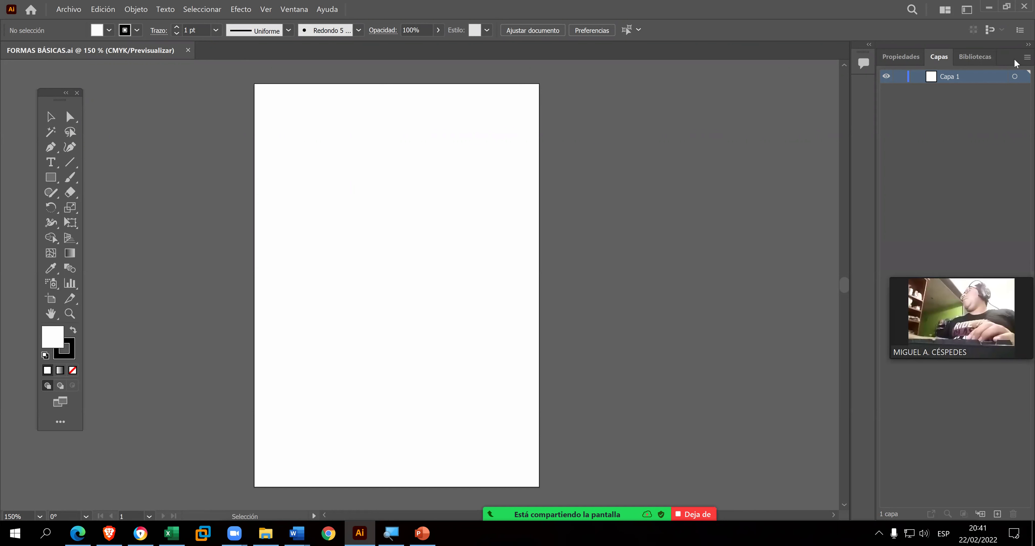
mouse_move(990, 71)
mouse_down()
mouse_move(692, 95)
mouse_move(737, 91)
mouse_up()
drag(871, 85, 967, 84)
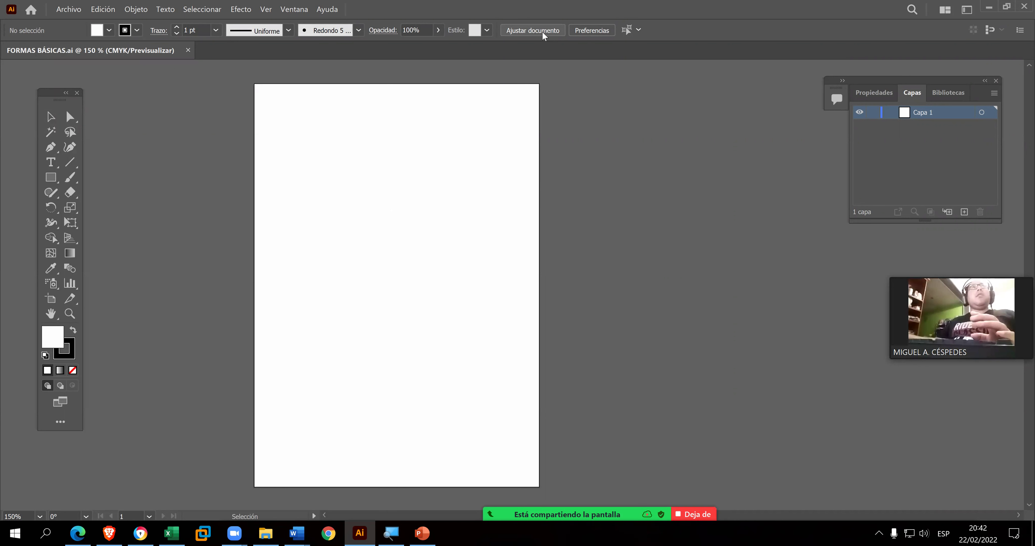
click(543, 35)
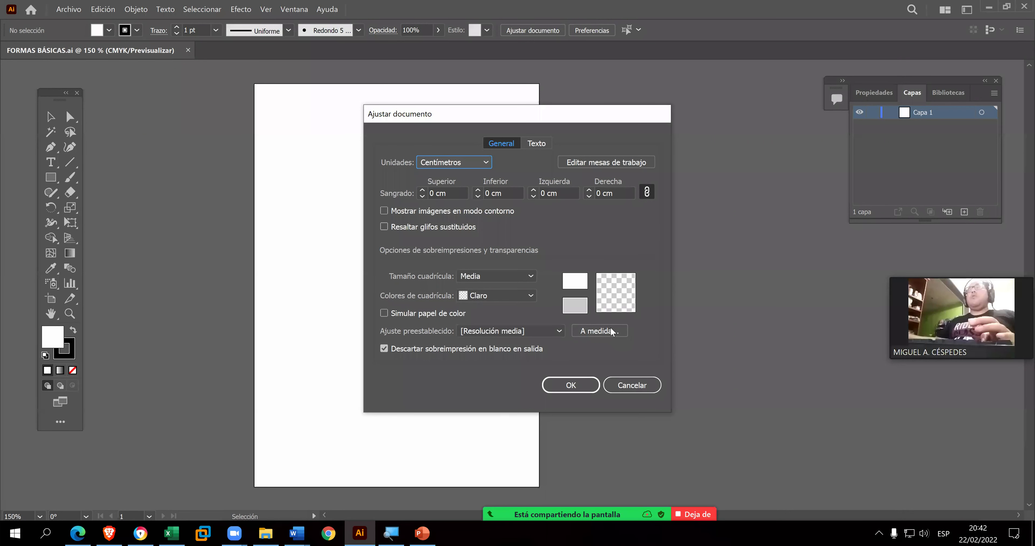
click(498, 16)
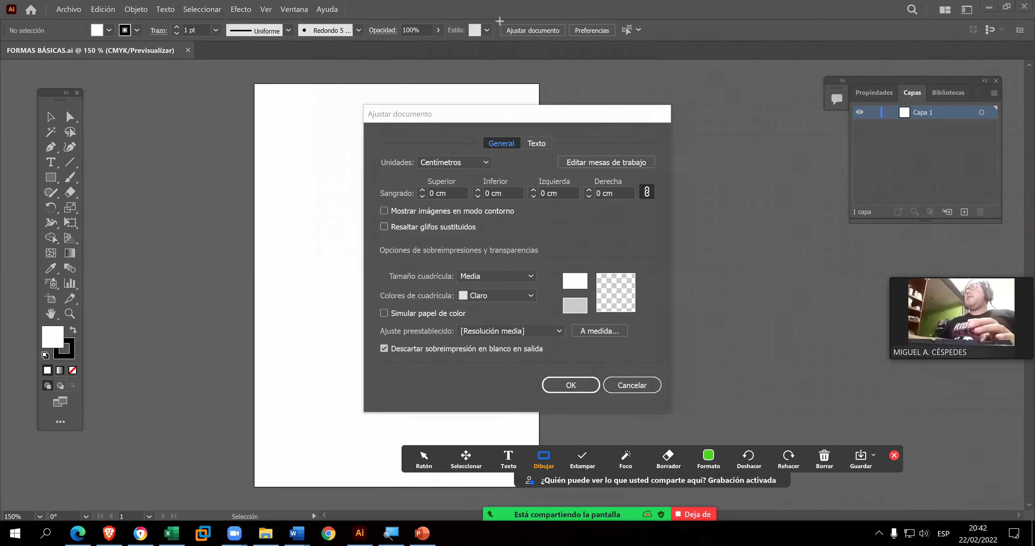
drag(497, 15, 569, 40)
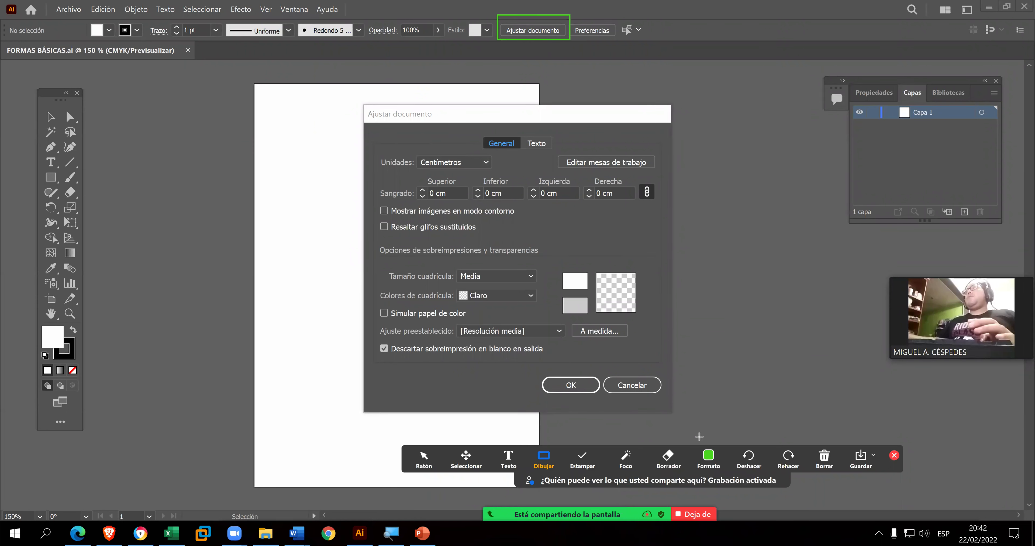
click(708, 456)
click(794, 429)
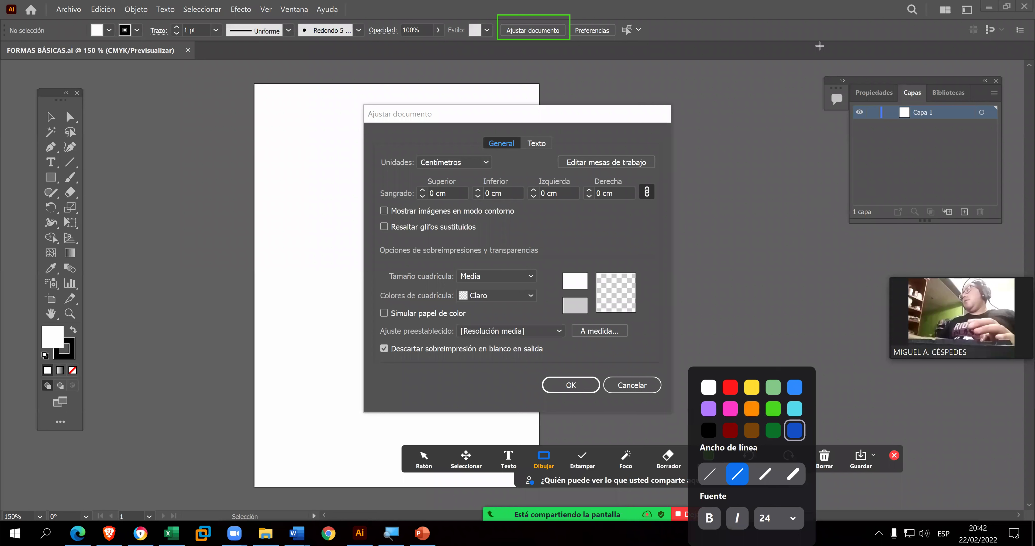
drag(807, 62, 918, 80)
drag(988, 81, 1011, 82)
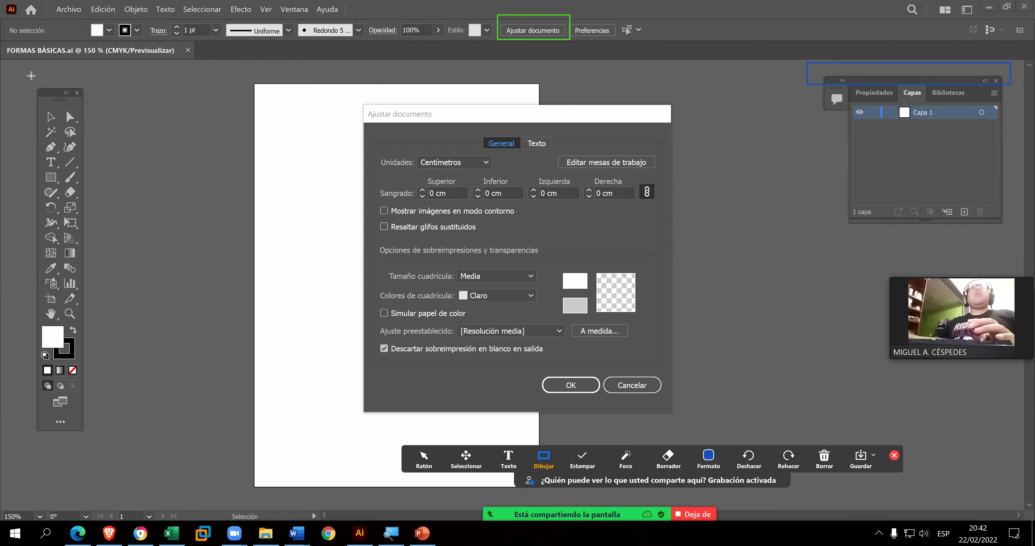
drag(20, 75, 108, 96)
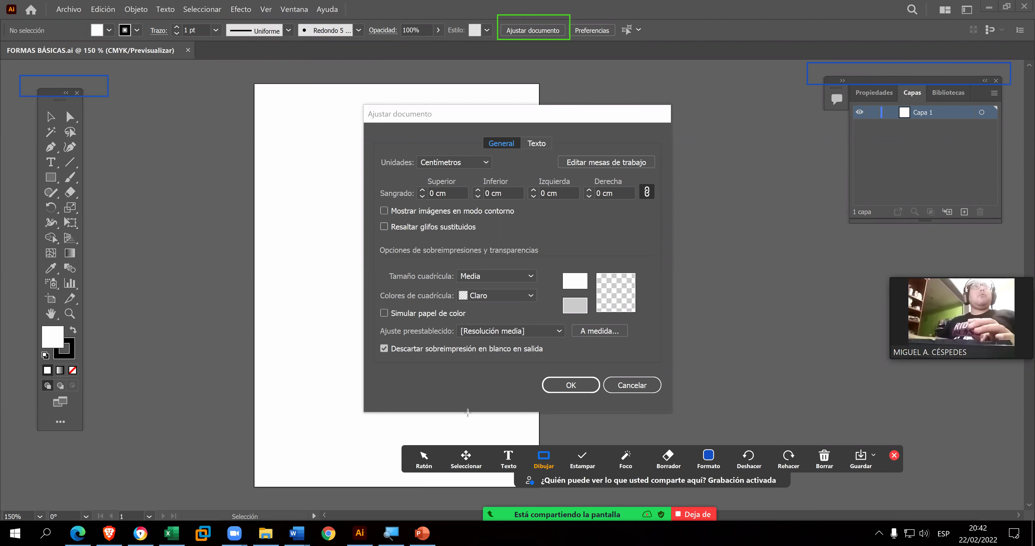
click(543, 457)
click(579, 506)
drag(138, 155, 77, 101)
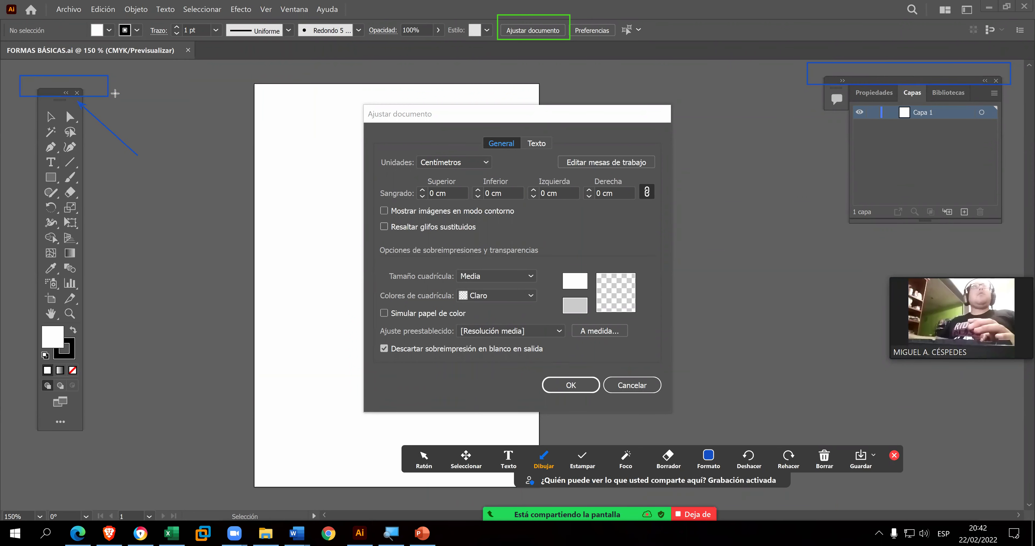
drag(756, 141, 876, 86)
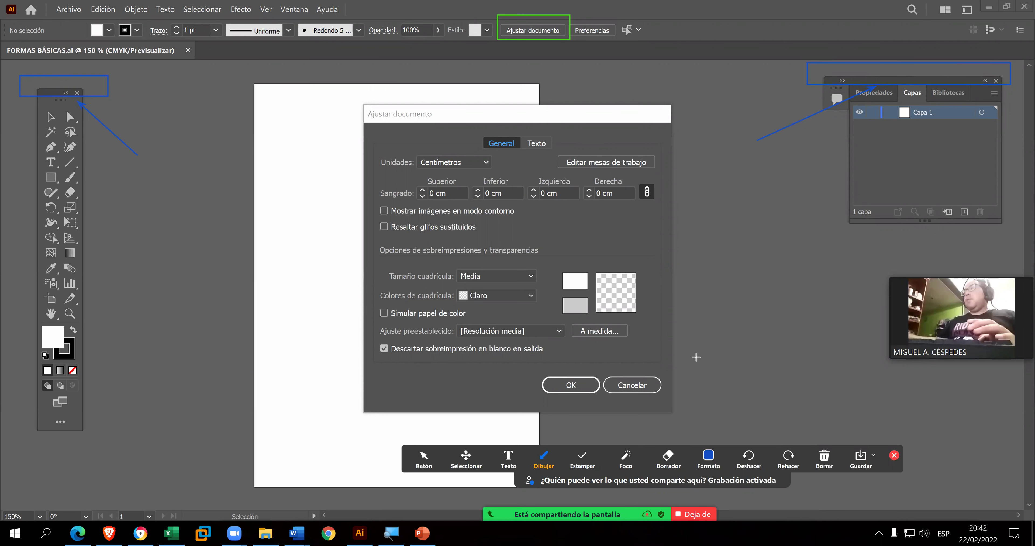
click(708, 458)
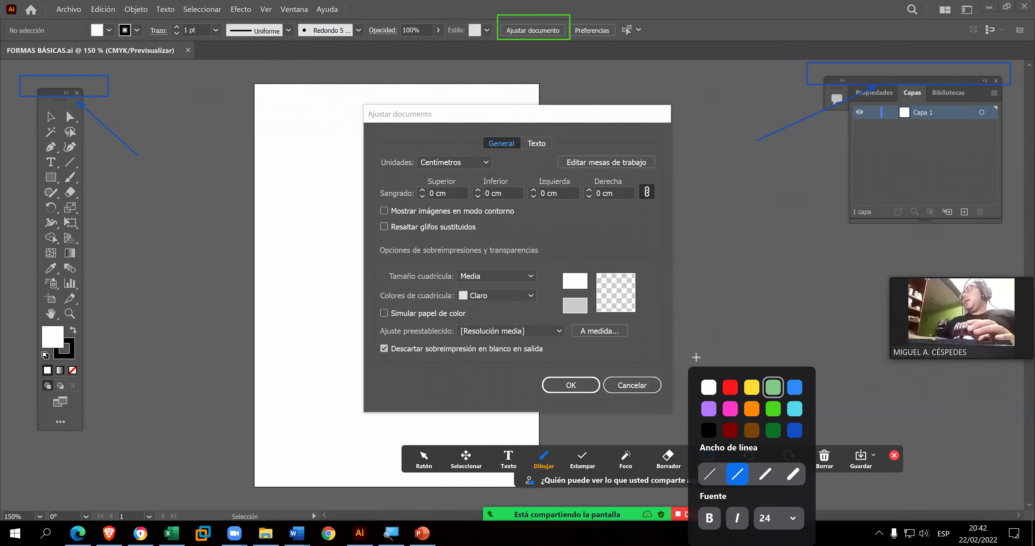
click(795, 387)
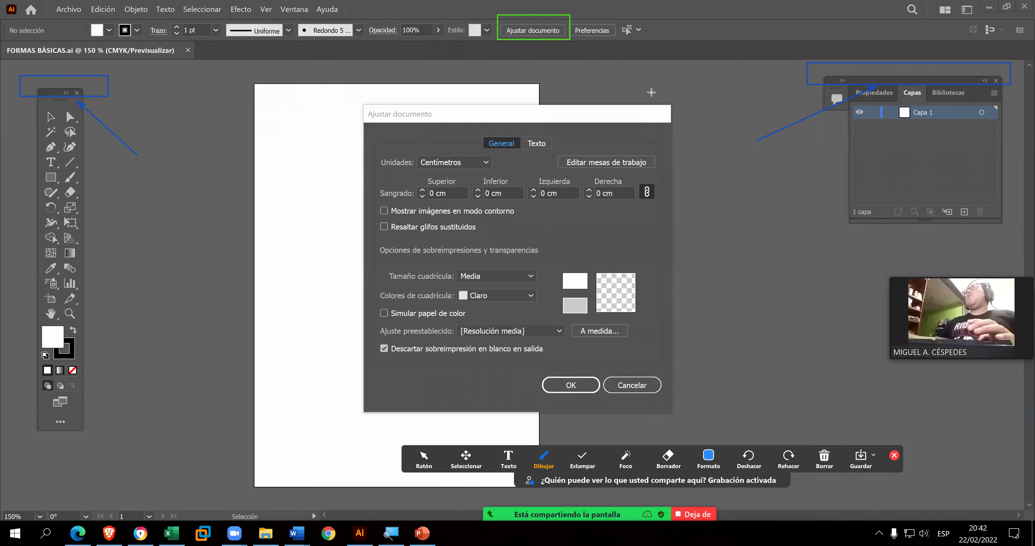
drag(649, 93, 556, 41)
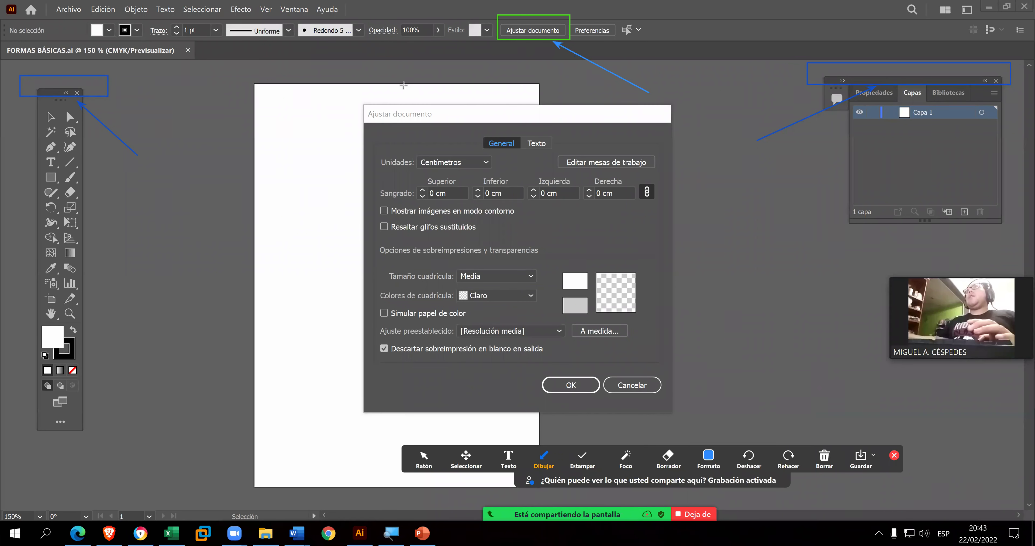
mouse_move(397, 85)
mouse_down()
mouse_move(510, 45)
mouse_move(535, 66)
mouse_up()
drag(540, 117, 445, 114)
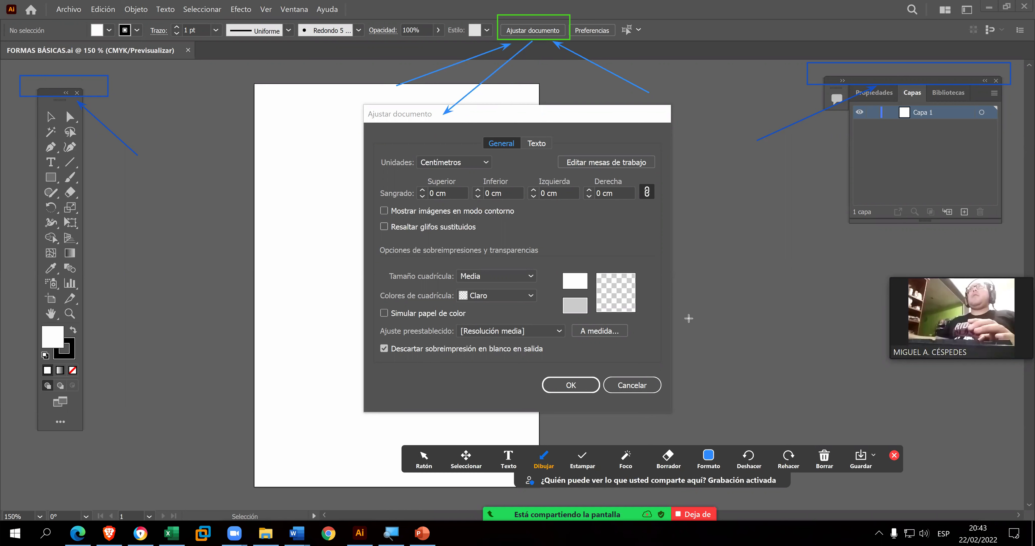
click(668, 457)
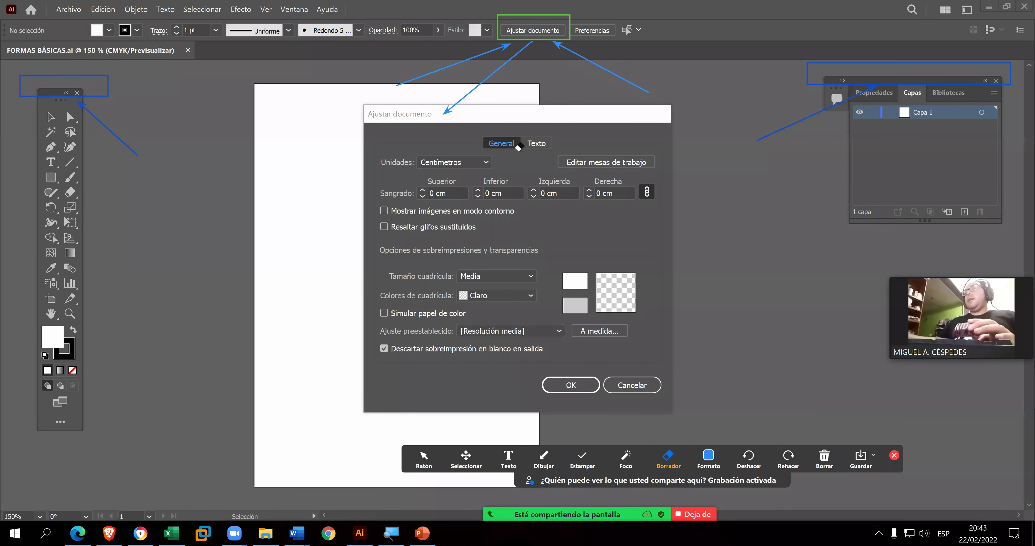
click(450, 65)
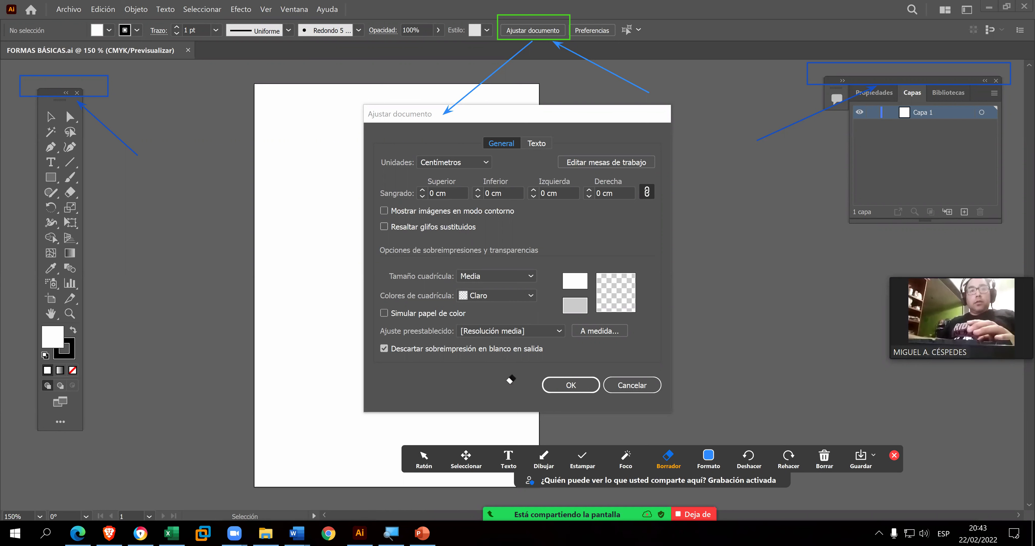
click(805, 122)
click(848, 64)
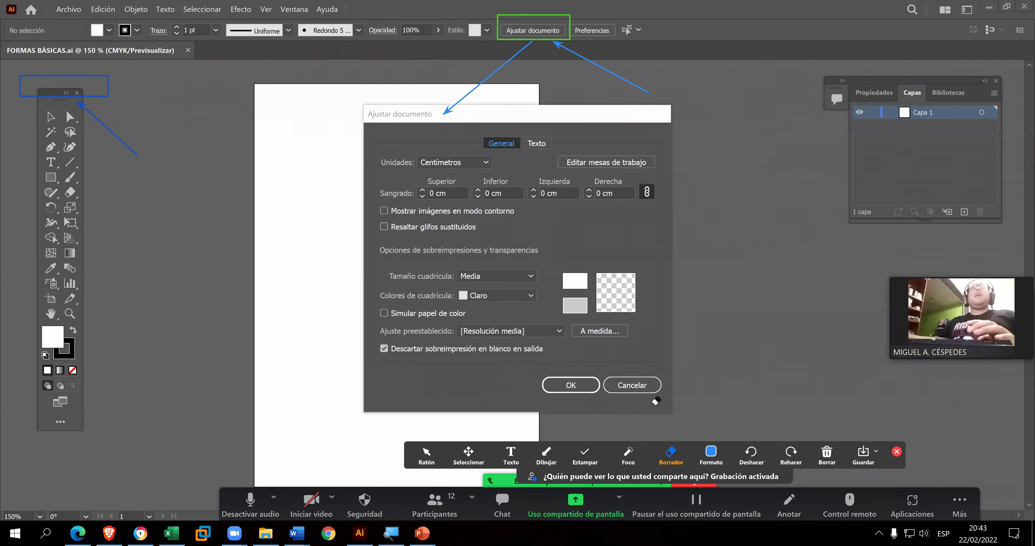
Clear the blue screen marks and outline the Tools and Layers panels with red annotation boxes.
click(751, 451)
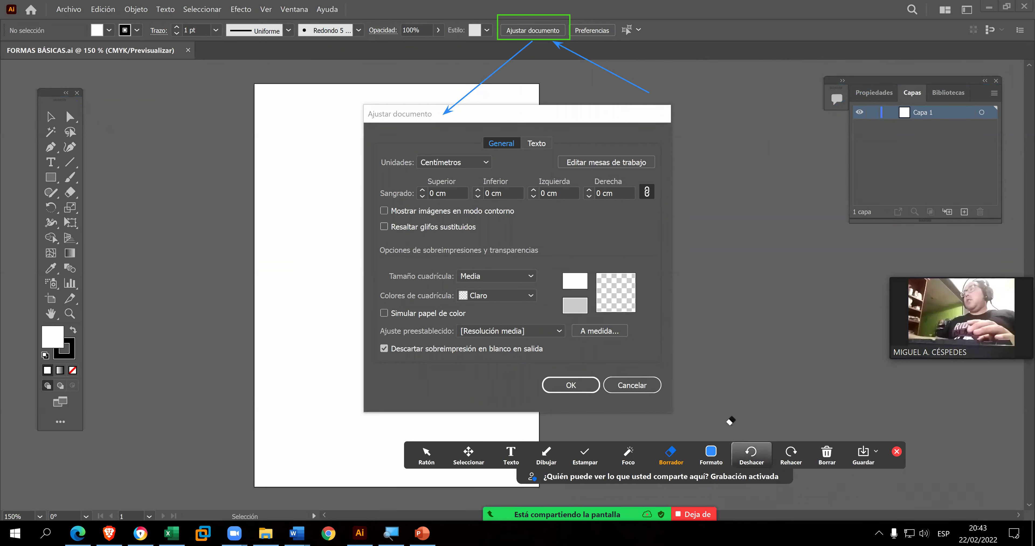
click(710, 453)
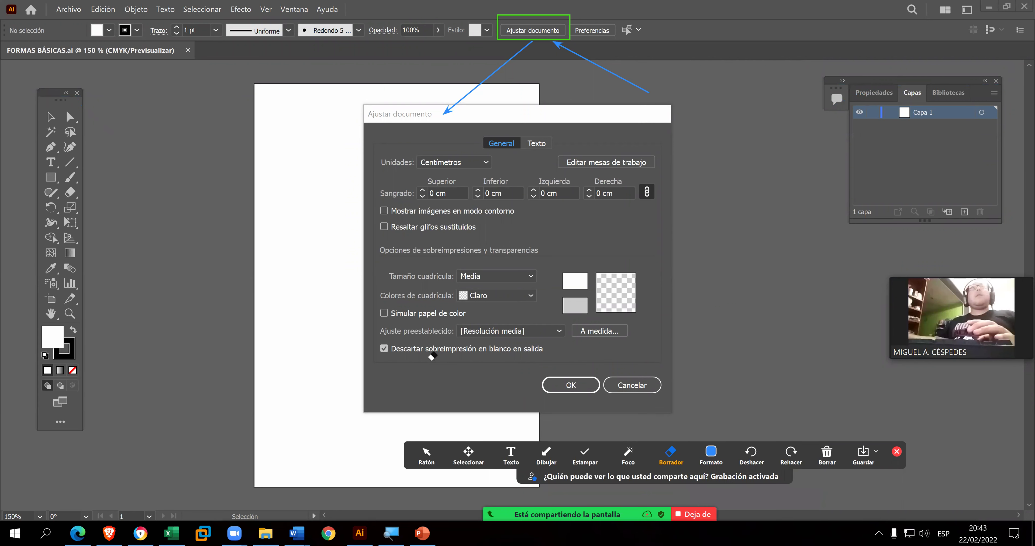
click(547, 452)
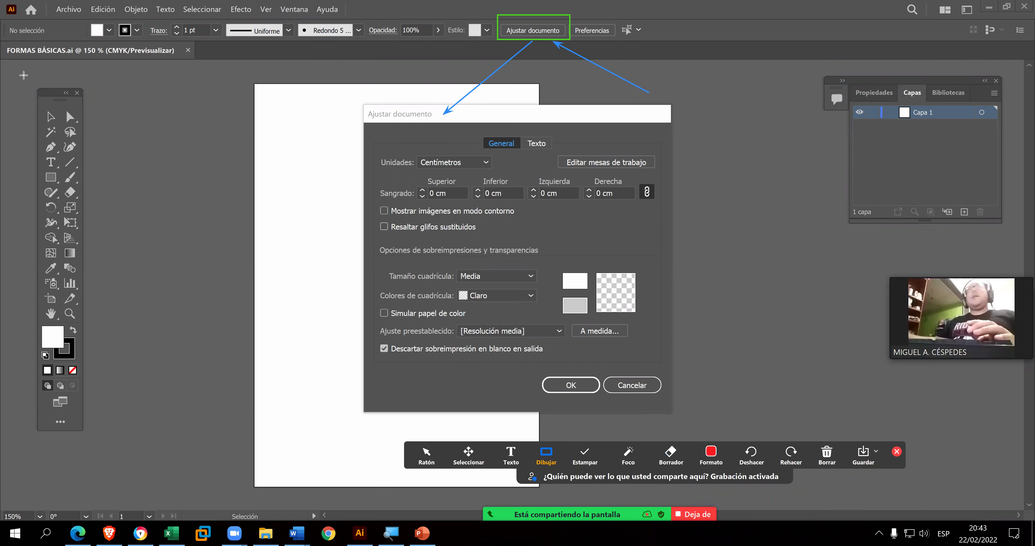
drag(18, 74, 105, 104)
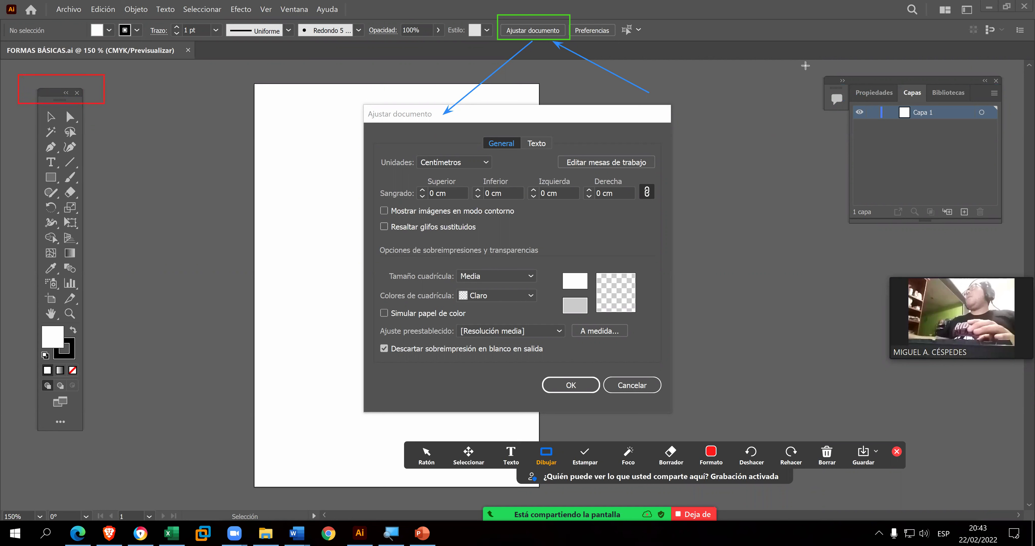
drag(804, 65, 1008, 88)
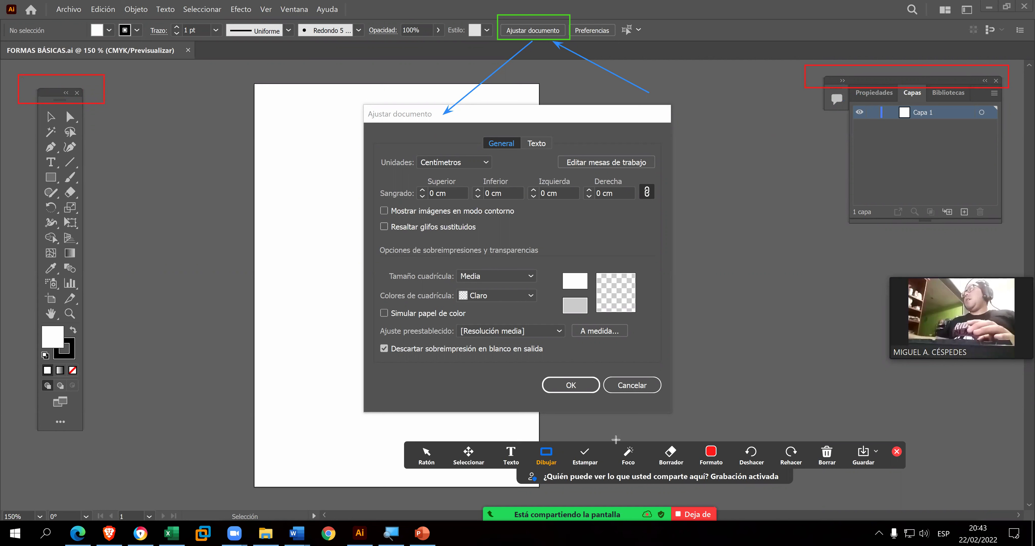
Point red arrows at both panels and keep Centímetros as the document units.
click(585, 454)
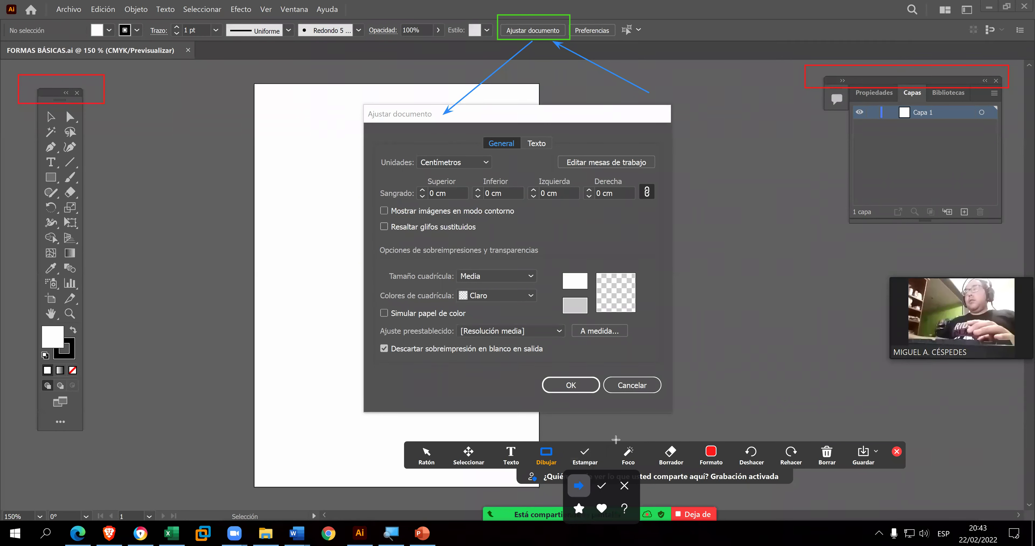
click(546, 456)
drag(758, 183, 839, 96)
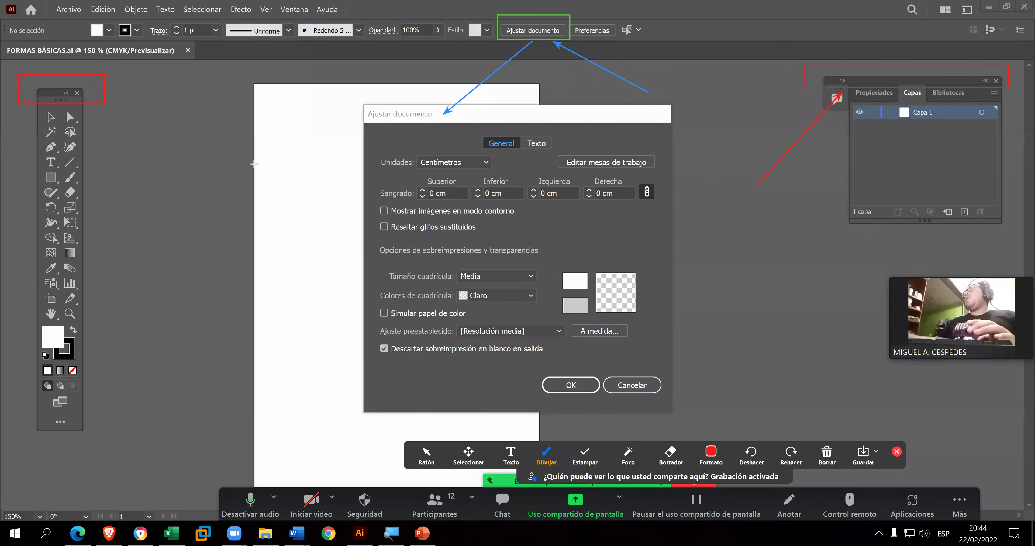
drag(156, 187, 76, 98)
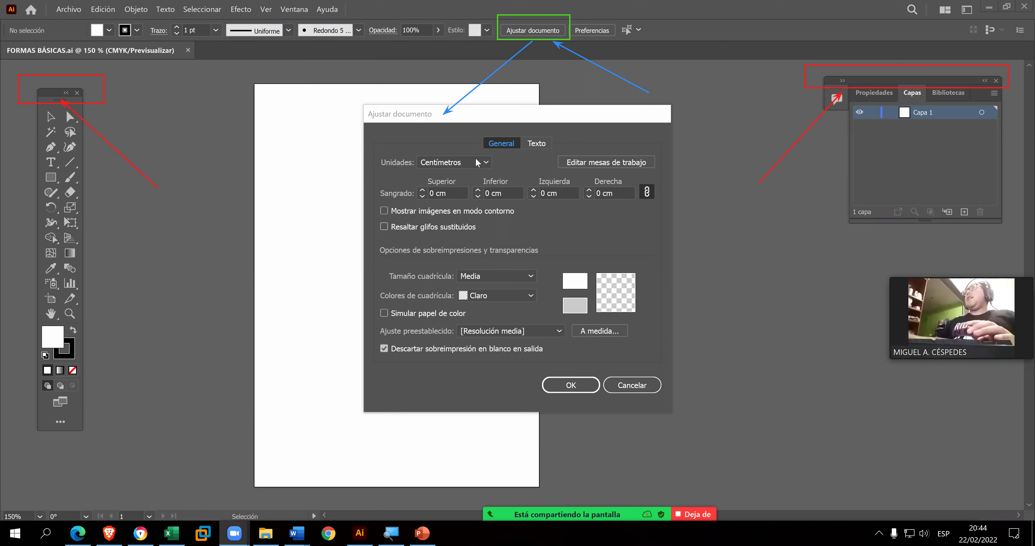
click(467, 163)
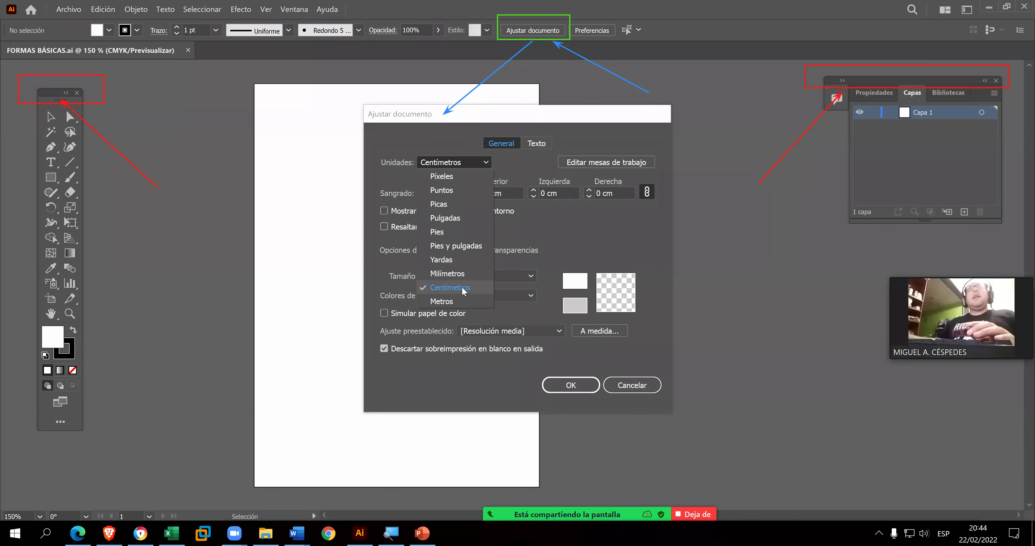
click(576, 386)
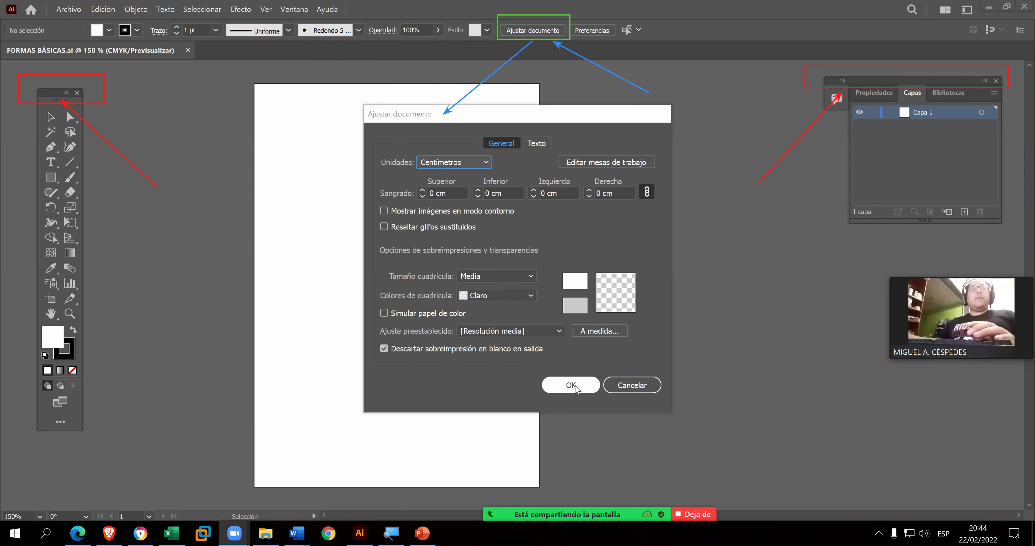
Draw a second artboard right of the first page and browse the artboard size presets.
click(609, 162)
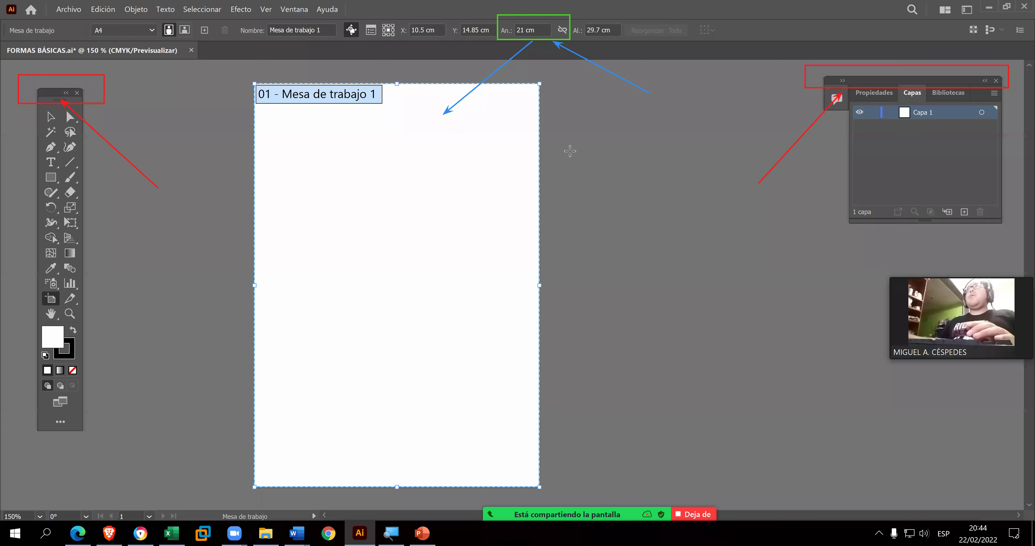
drag(616, 142, 747, 308)
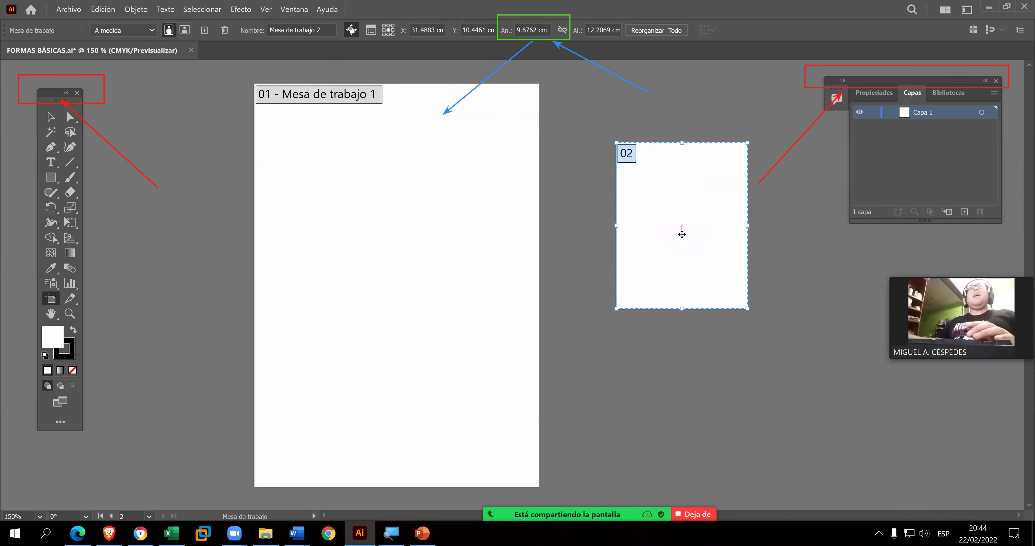
click(151, 33)
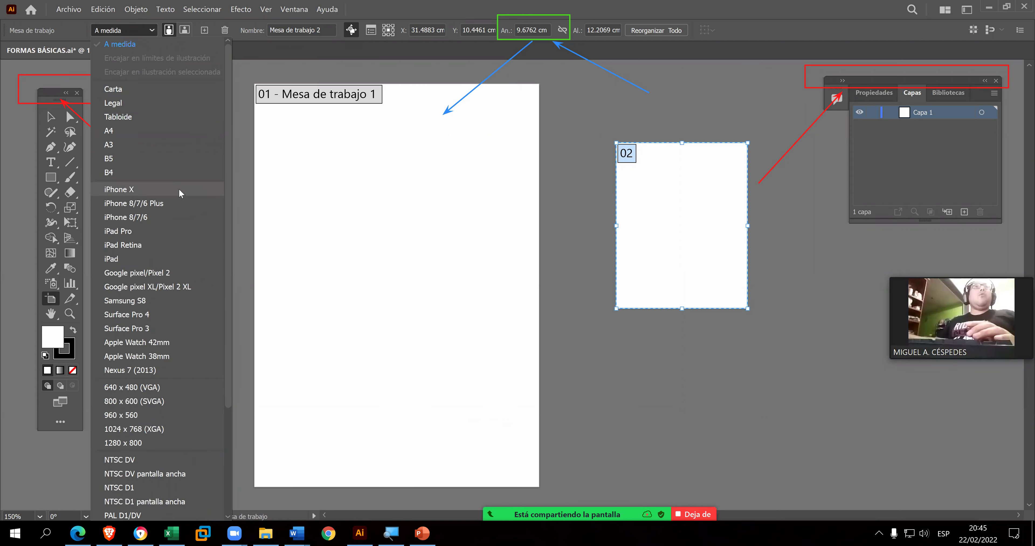
scroll(180, 281, down, 3)
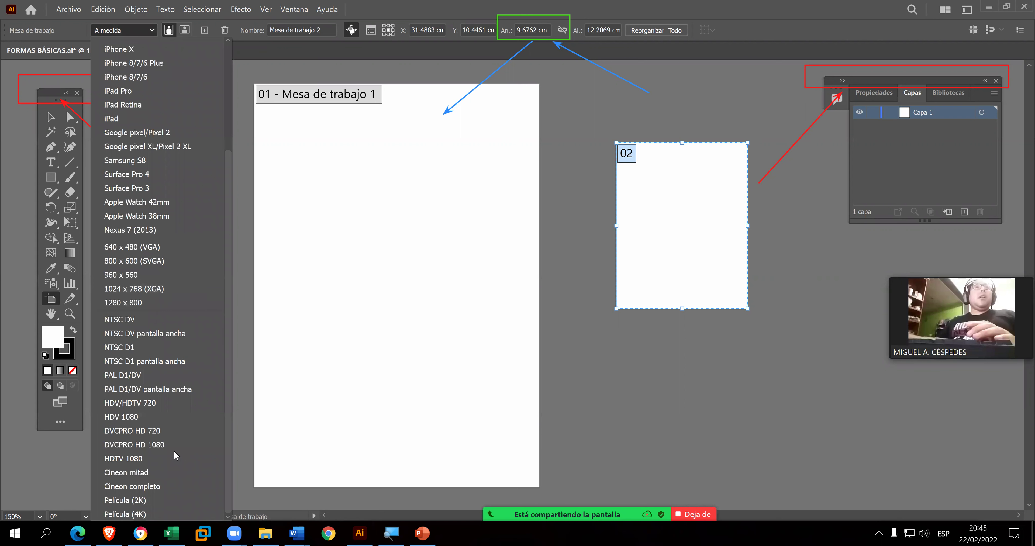
scroll(189, 269, up, 3)
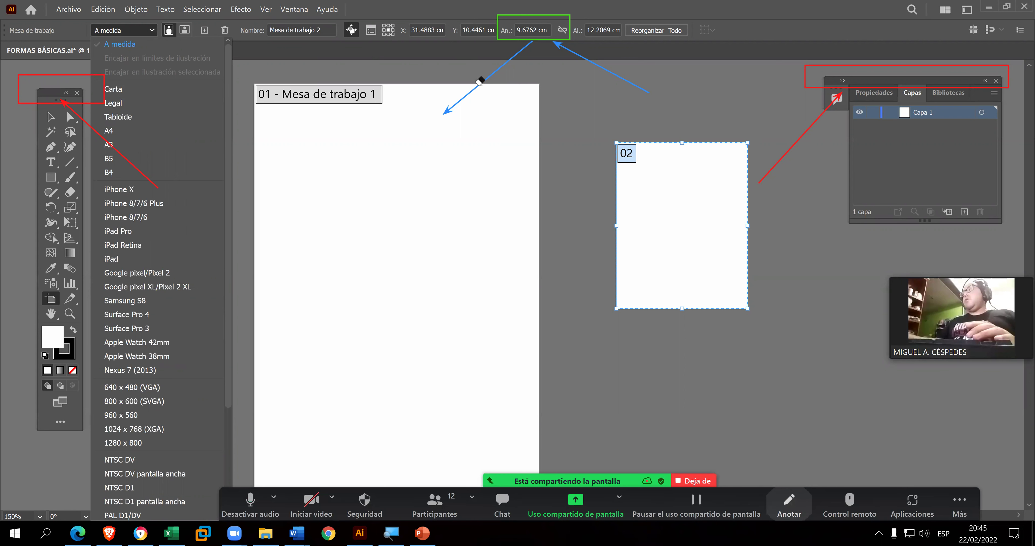
Erase the blue and green screen annotations and leave annotation mode.
click(478, 81)
drag(506, 85, 561, 71)
click(578, 54)
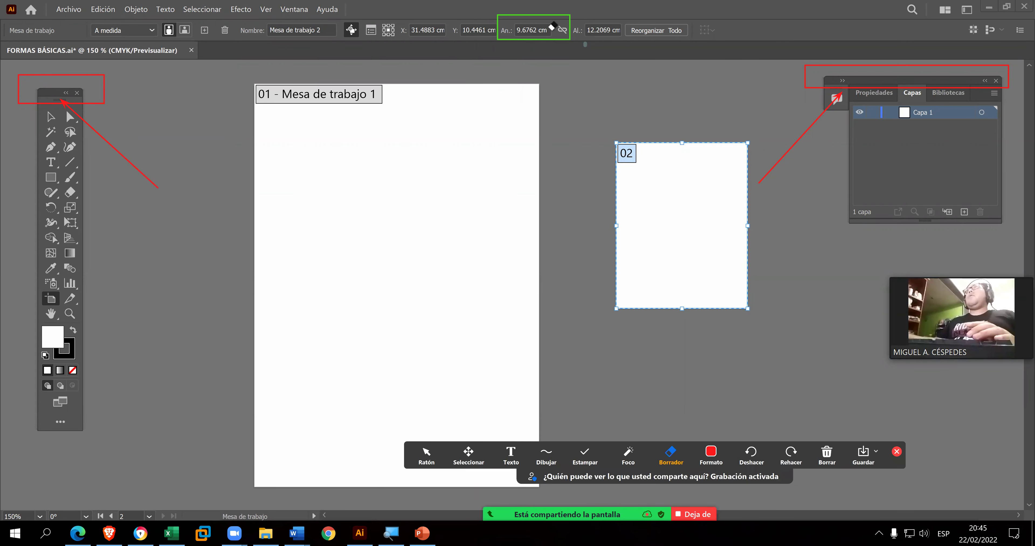
click(553, 40)
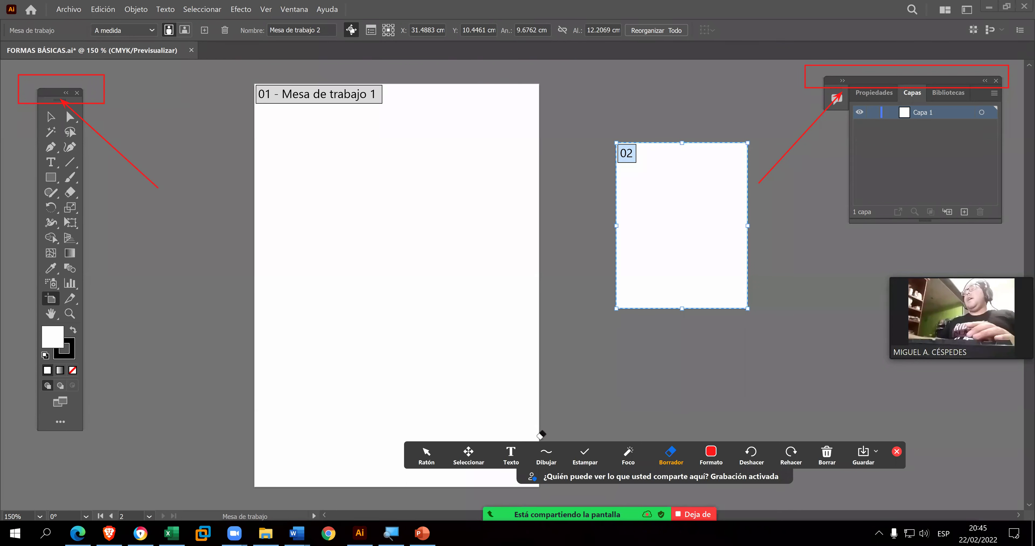
click(546, 454)
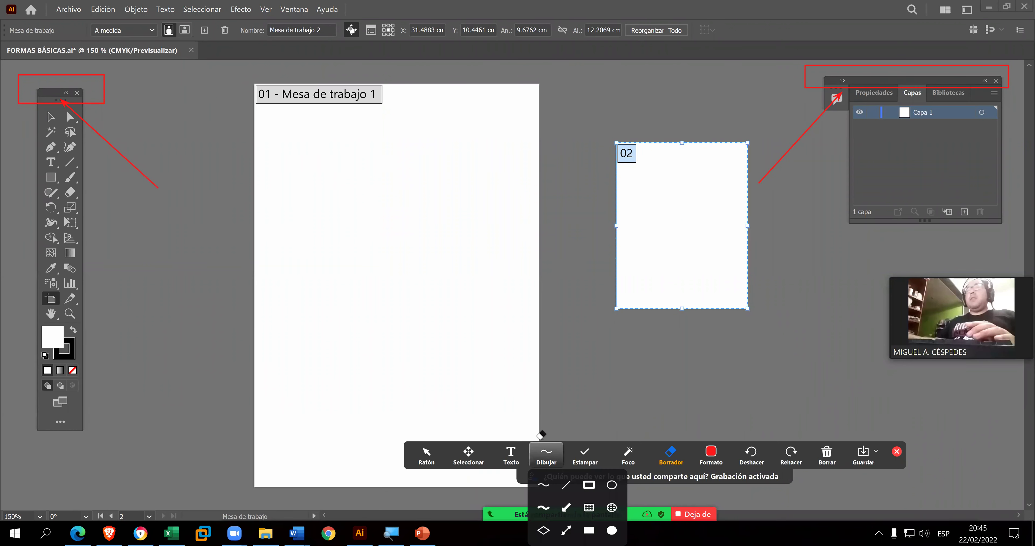
click(385, 477)
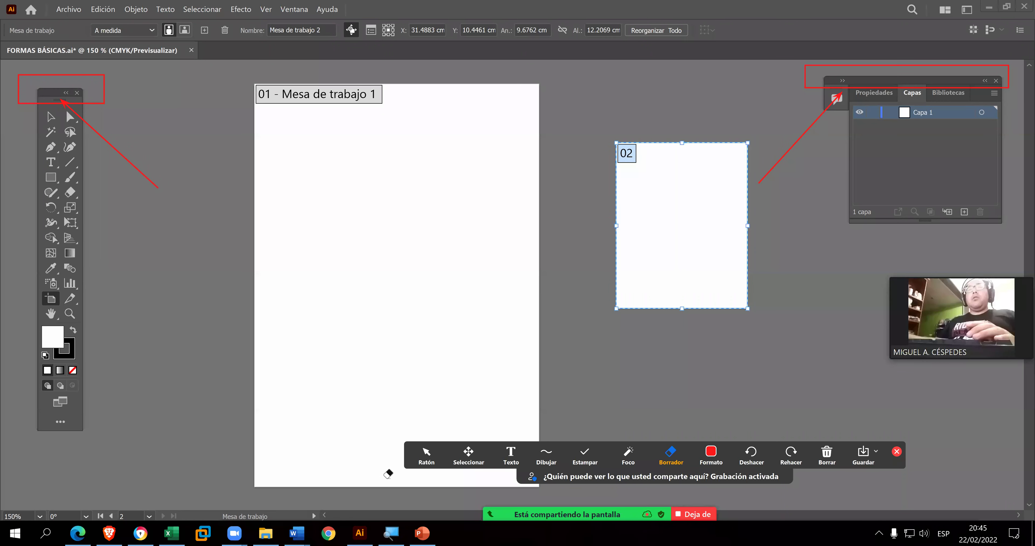
click(426, 453)
click(336, 532)
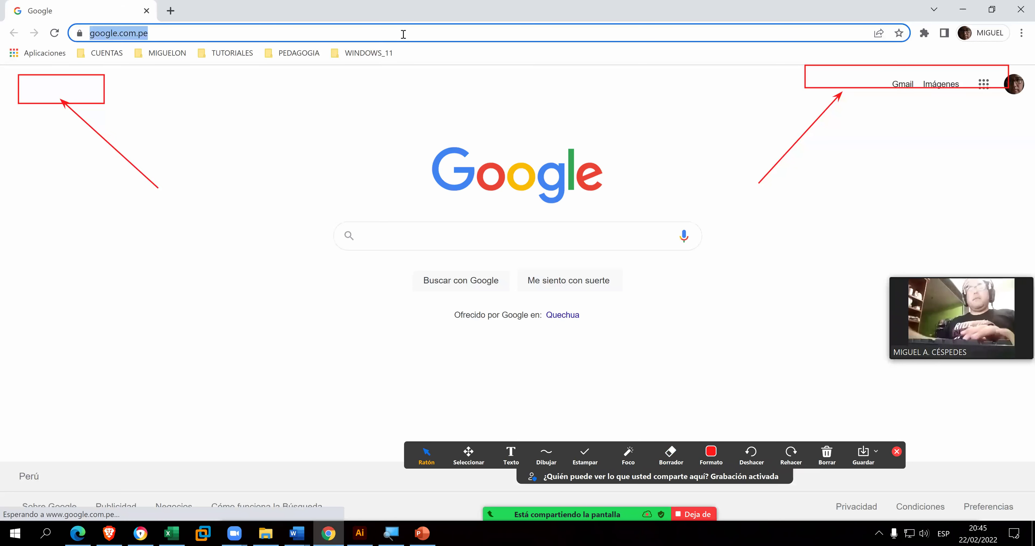
Search Google for 'MEDIDA DE FOTO JUMBO', read the 10 x 15 cm result, and close Chrome.
text(MEDIDA DE)
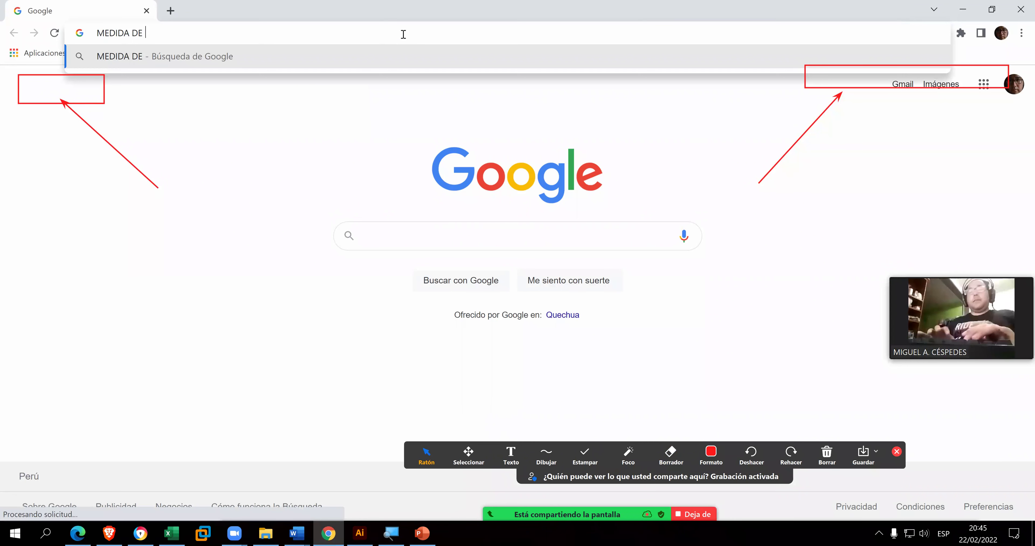
text( FOTO JU)
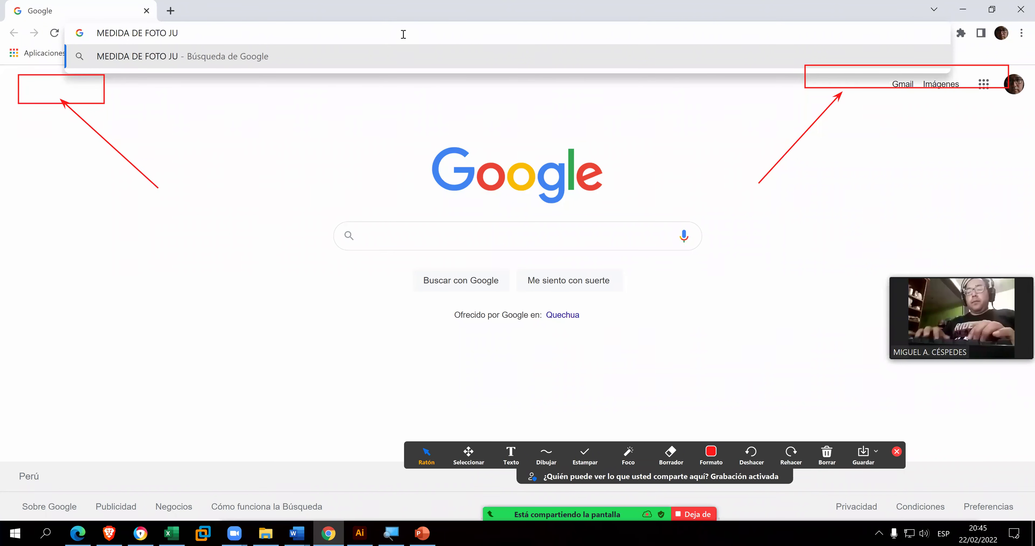
text(MBO)
key(Return)
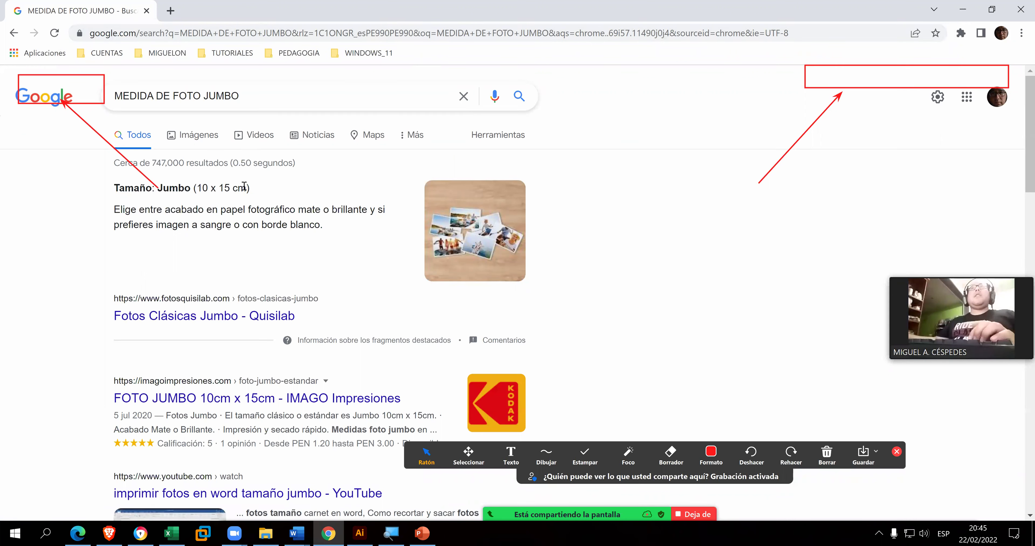
click(1019, 13)
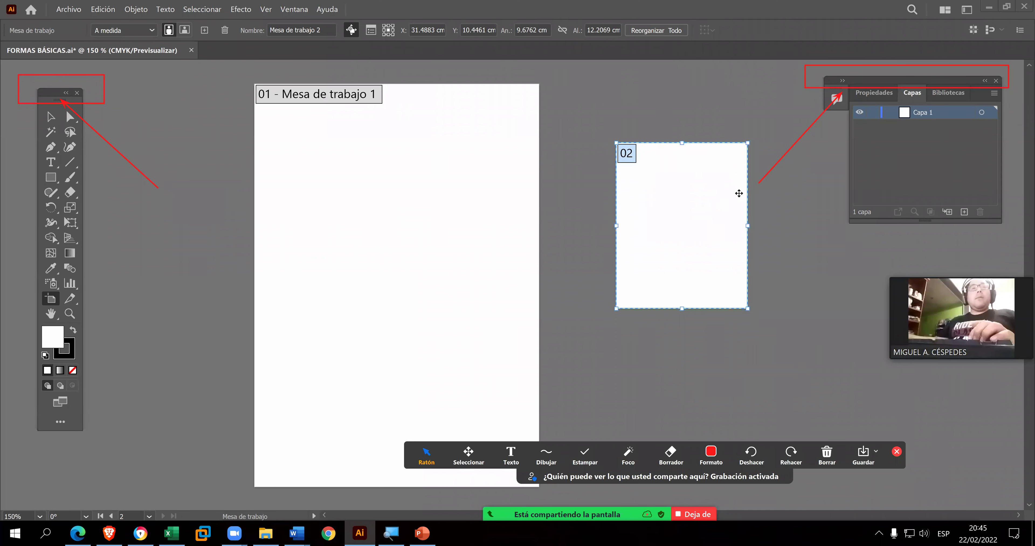
Resize artboard 02 to 10 cm wide by 15 cm high.
drag(734, 196, 708, 196)
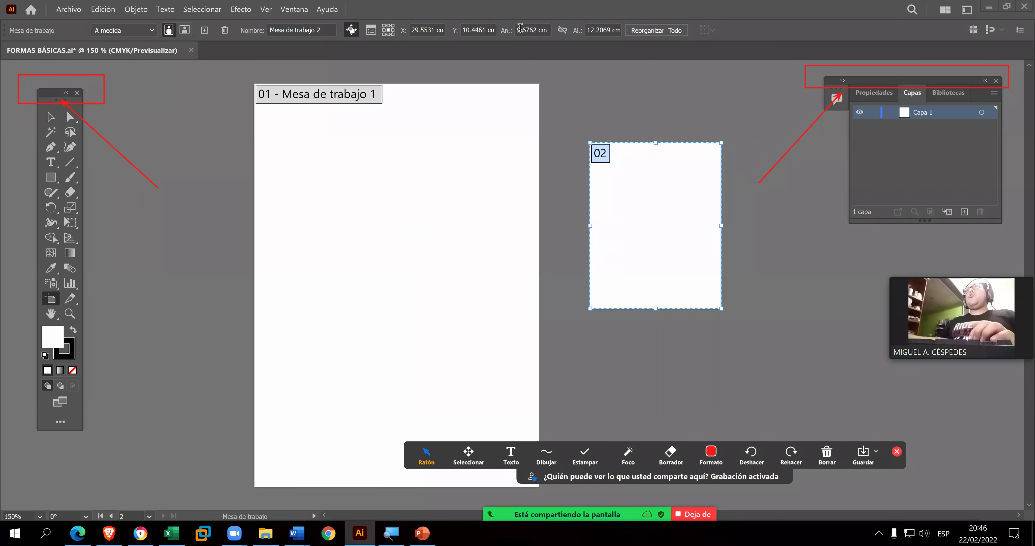
drag(520, 27, 549, 30)
key(BackSpace)
key(BackSpace)
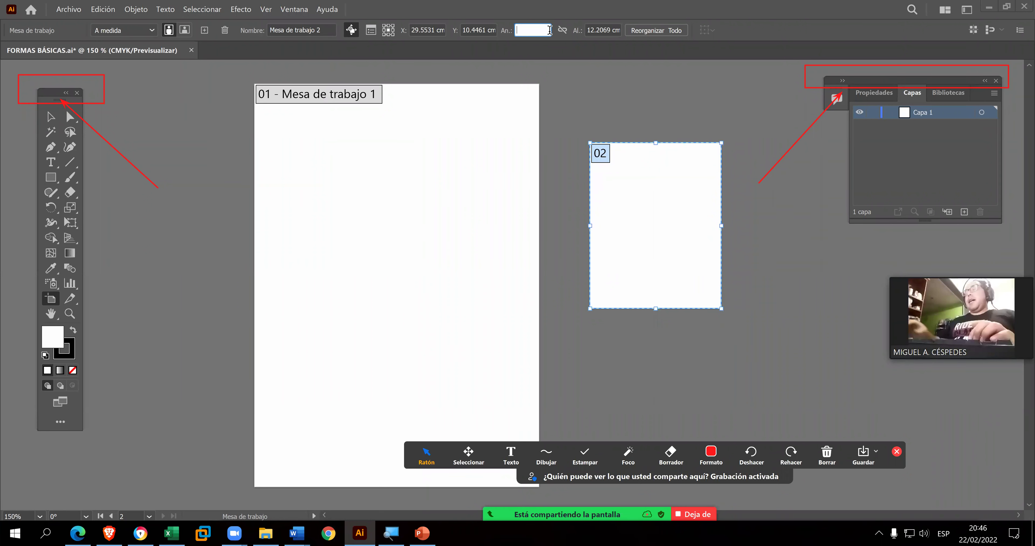
text(10)
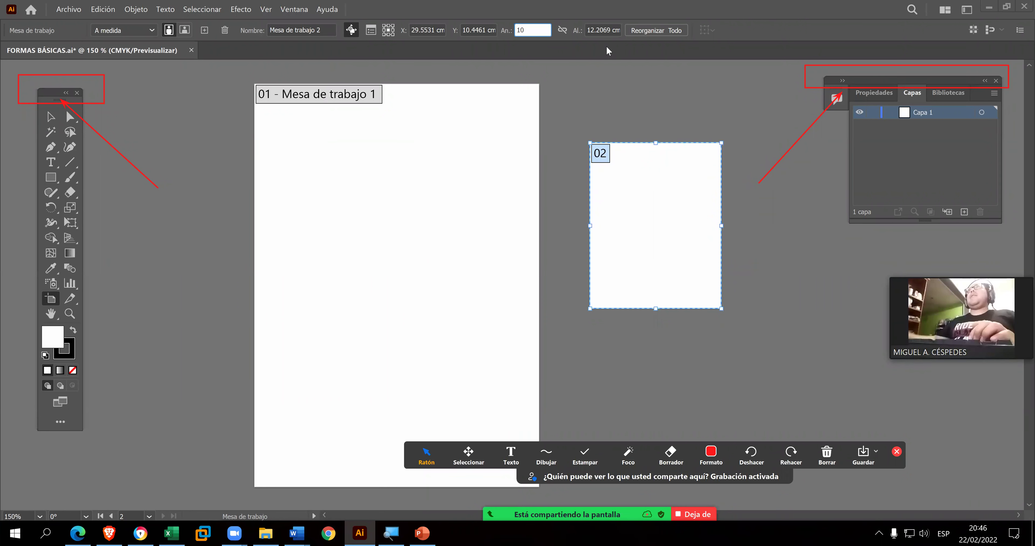
drag(586, 28, 632, 31)
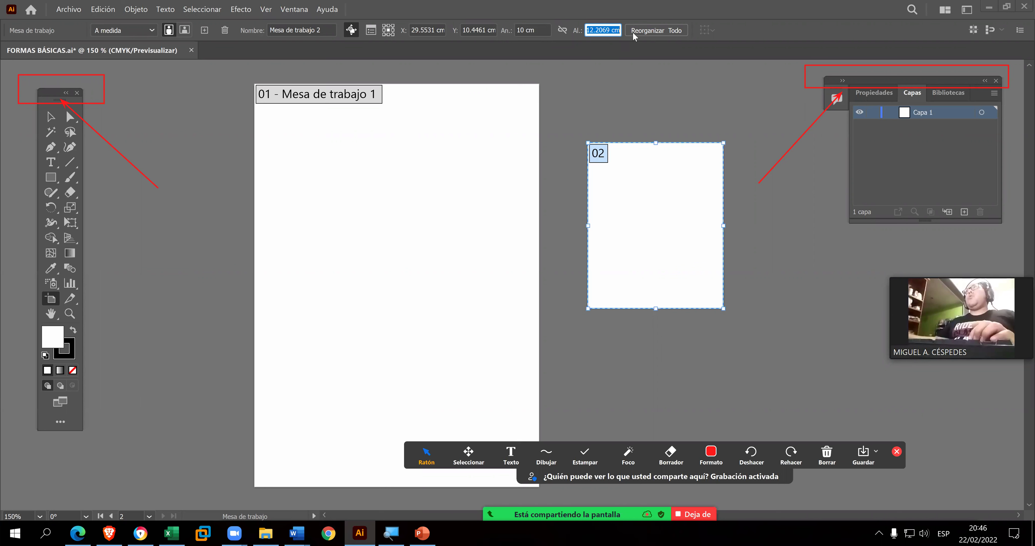
text(15)
key(Return)
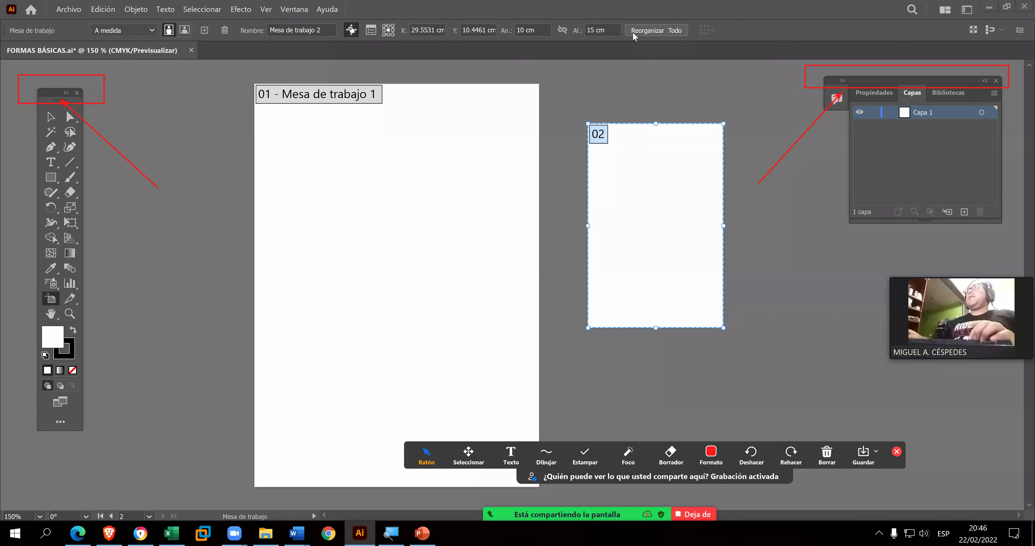
Reposition artboard 02 beside the first page and draw a third artboard to the right.
drag(652, 178, 655, 199)
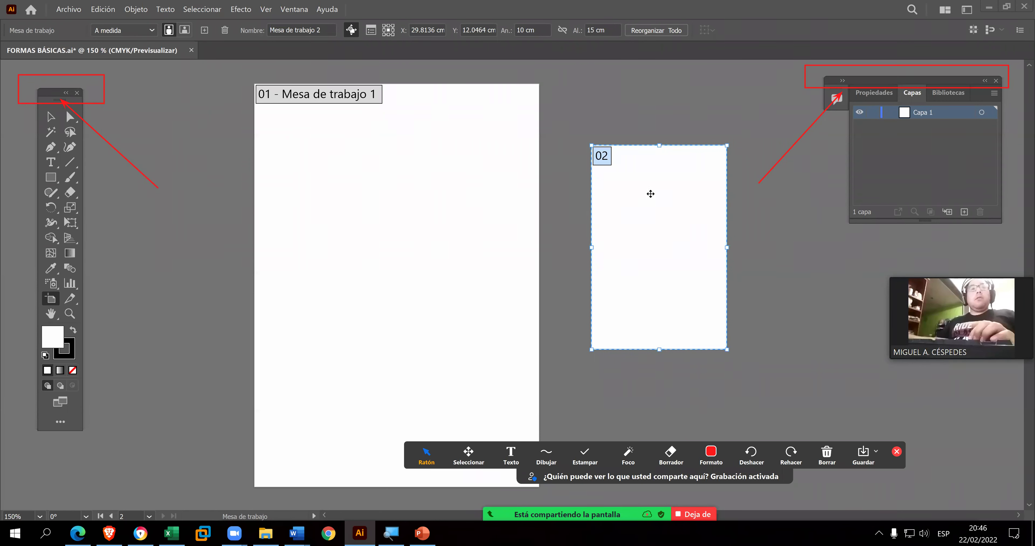
drag(650, 194, 639, 165)
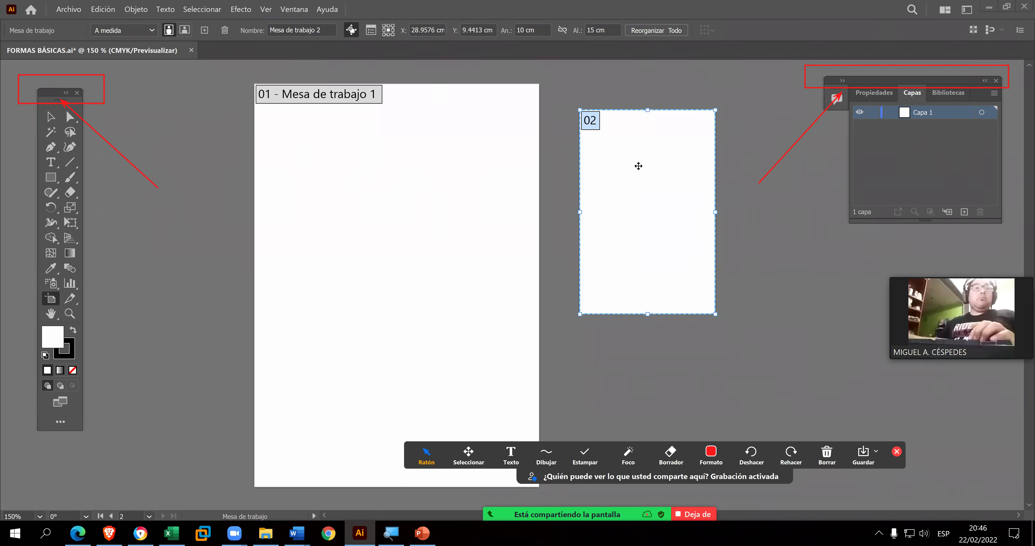
mouse_move(638, 166)
mouse_down()
mouse_move(670, 175)
mouse_move(602, 162)
mouse_move(637, 155)
mouse_up()
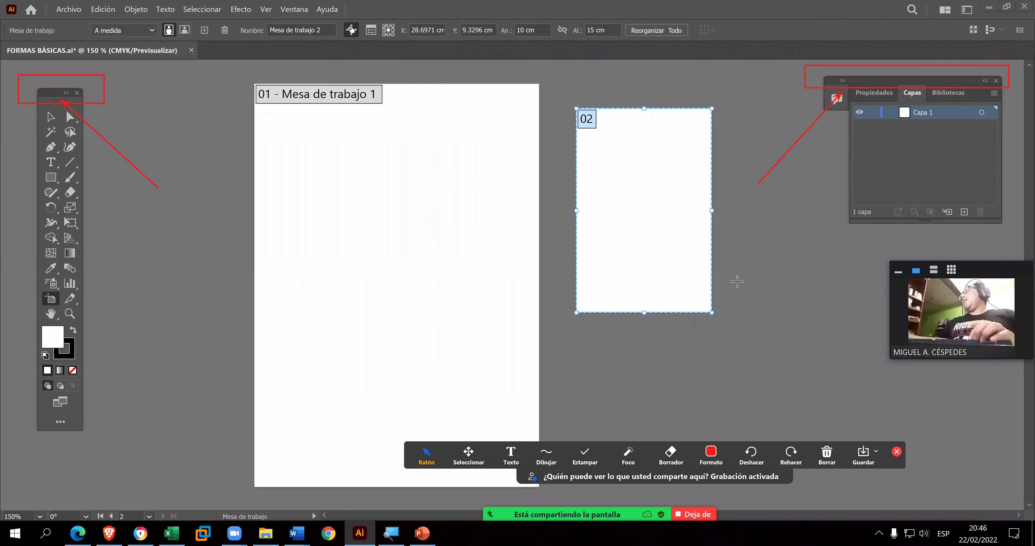
drag(739, 259, 938, 371)
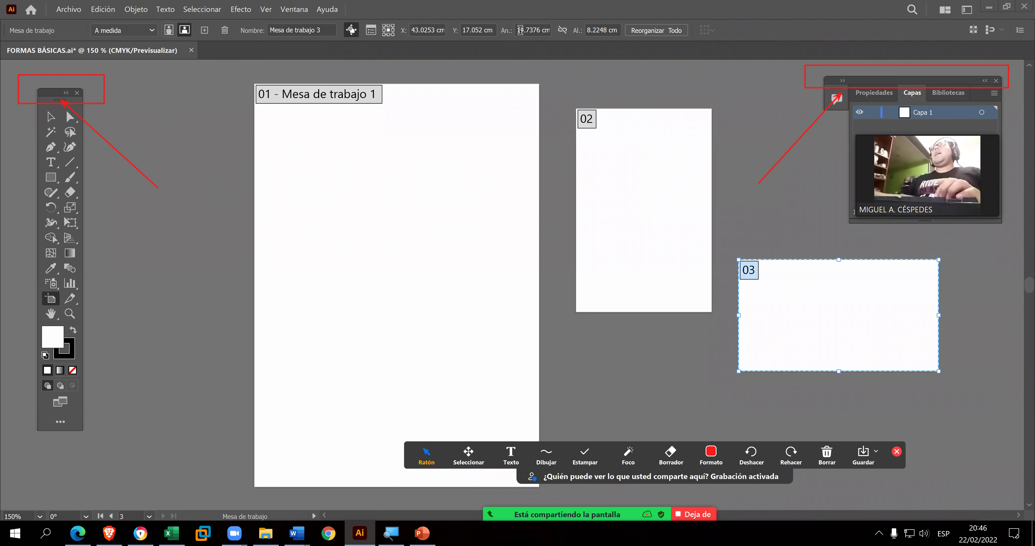
Set artboard 03 to 15 cm wide by 10 cm high, landscape.
drag(519, 31, 572, 34)
text(5)
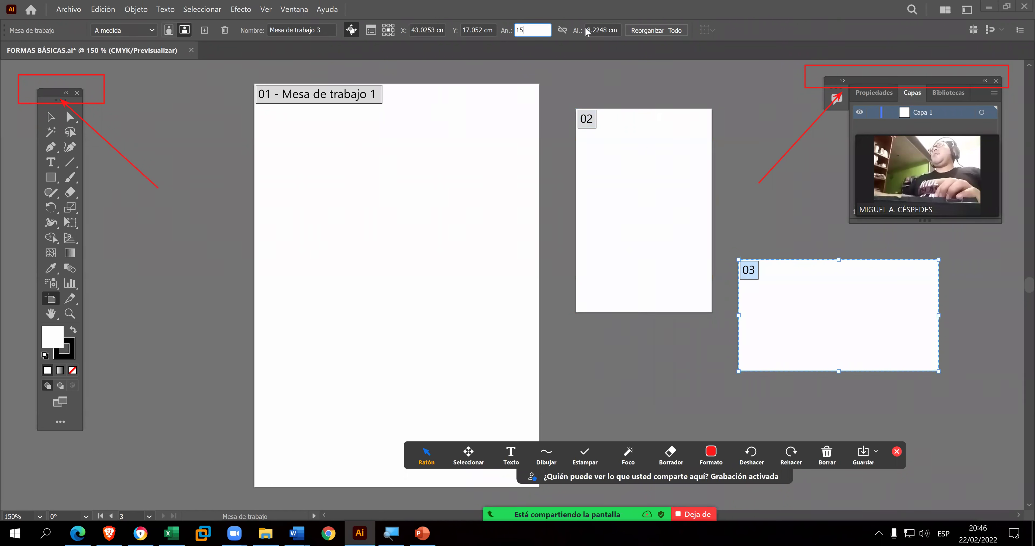
drag(586, 28, 618, 29)
text(10)
key(Return)
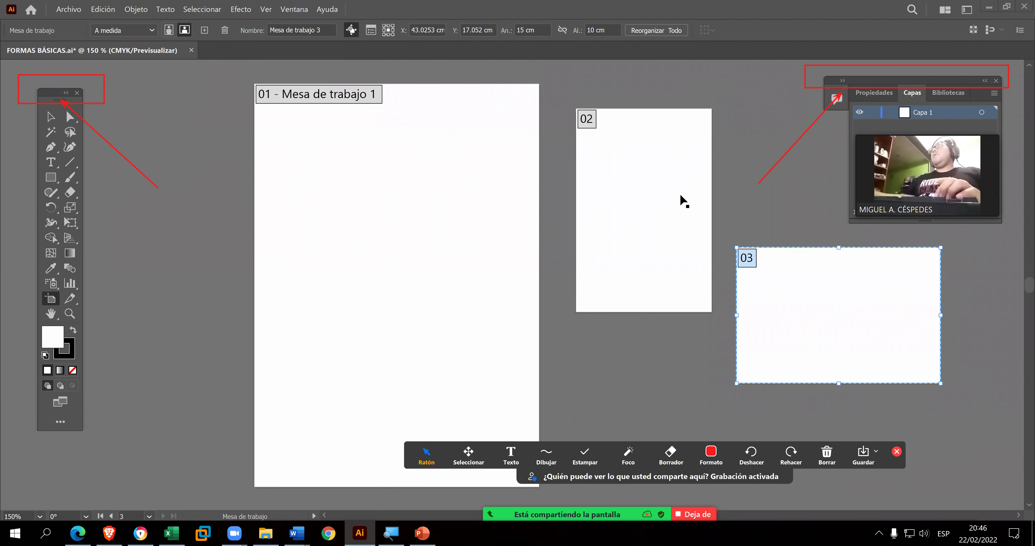
Rearrange the artboards so 03 sits below 02, nudged right to X 33.83 cm.
drag(698, 183, 747, 156)
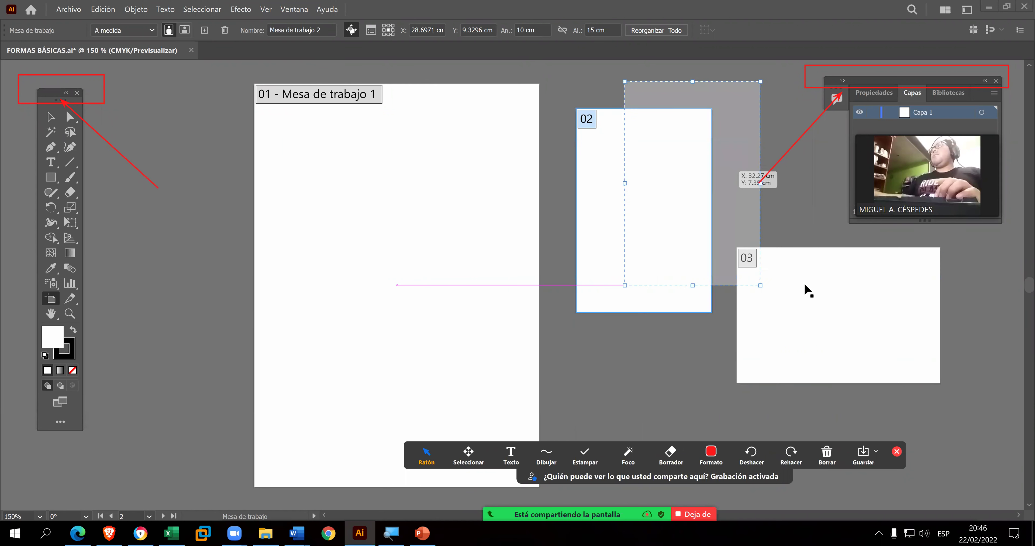
mouse_move(790, 305)
mouse_down()
mouse_move(705, 348)
mouse_move(579, 375)
mouse_up()
drag(671, 247, 650, 253)
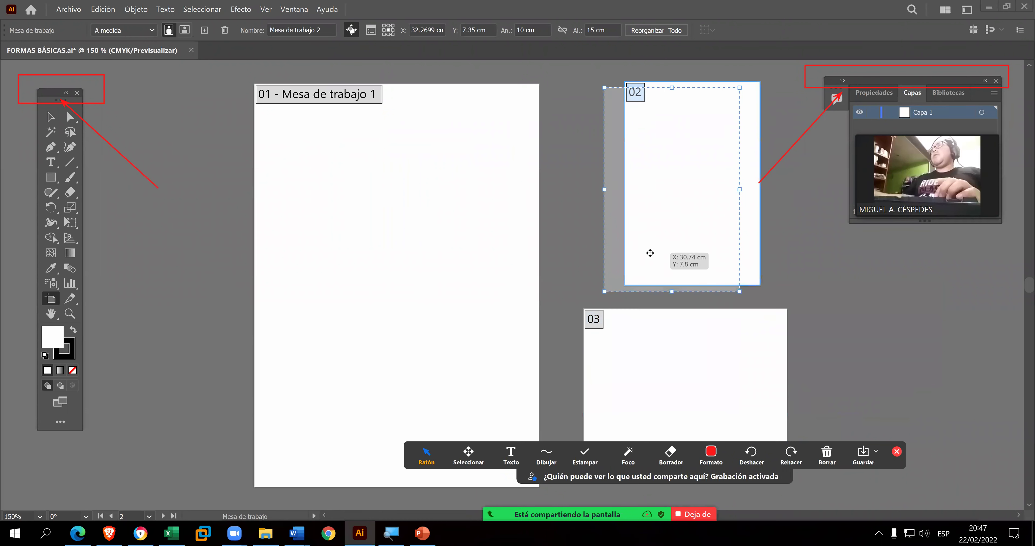
mouse_move(697, 374)
mouse_down()
mouse_move(769, 362)
mouse_move(793, 380)
mouse_up()
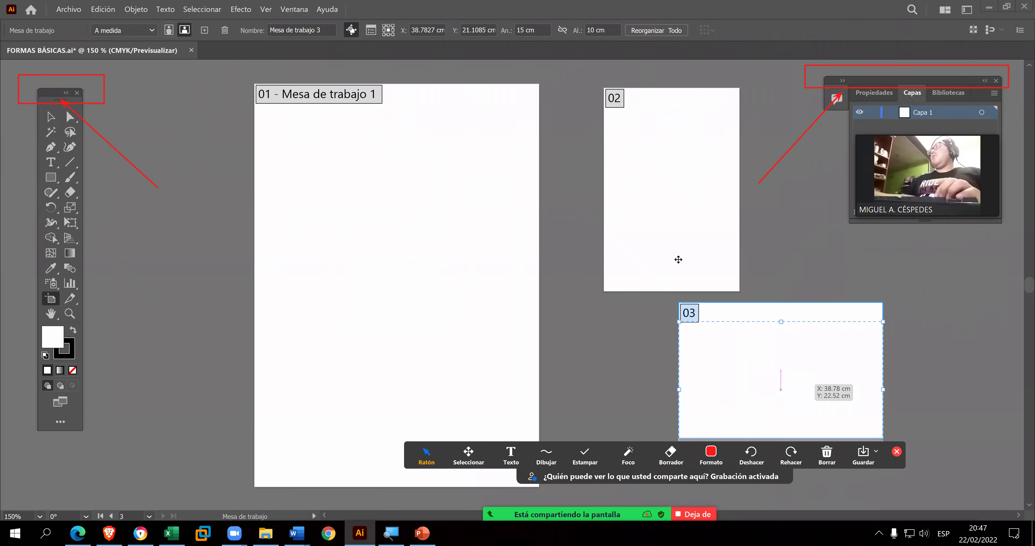
drag(712, 246, 745, 248)
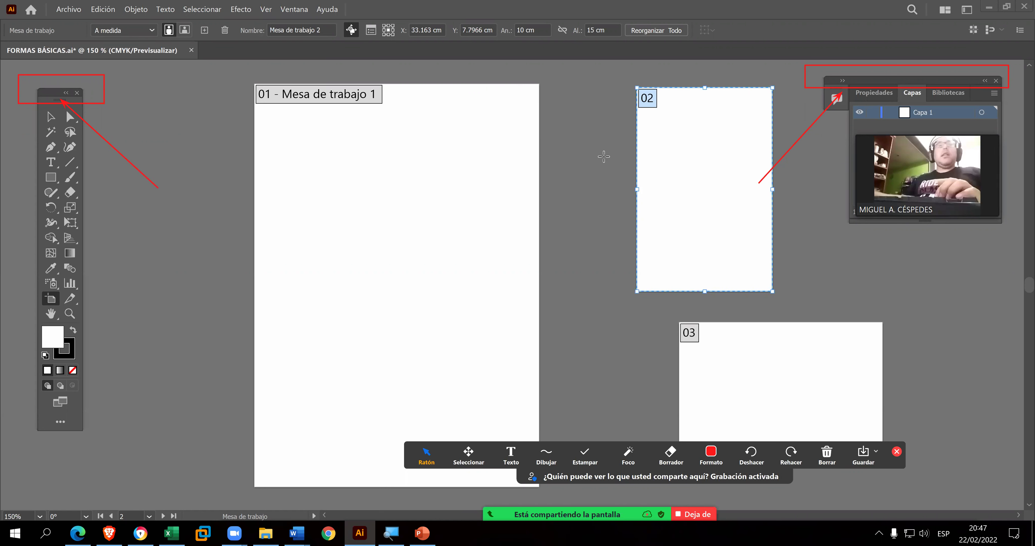
drag(769, 364, 689, 356)
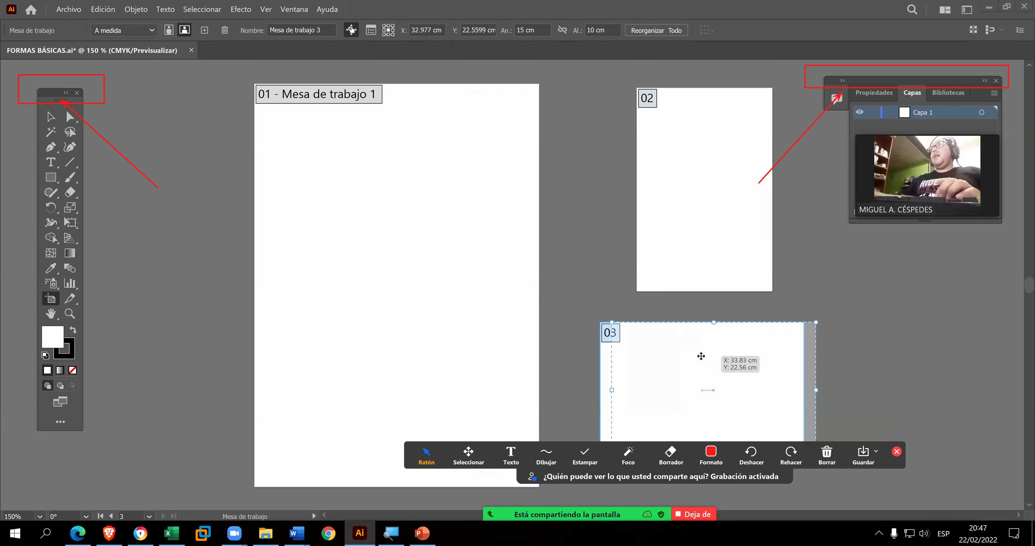
drag(689, 356, 701, 356)
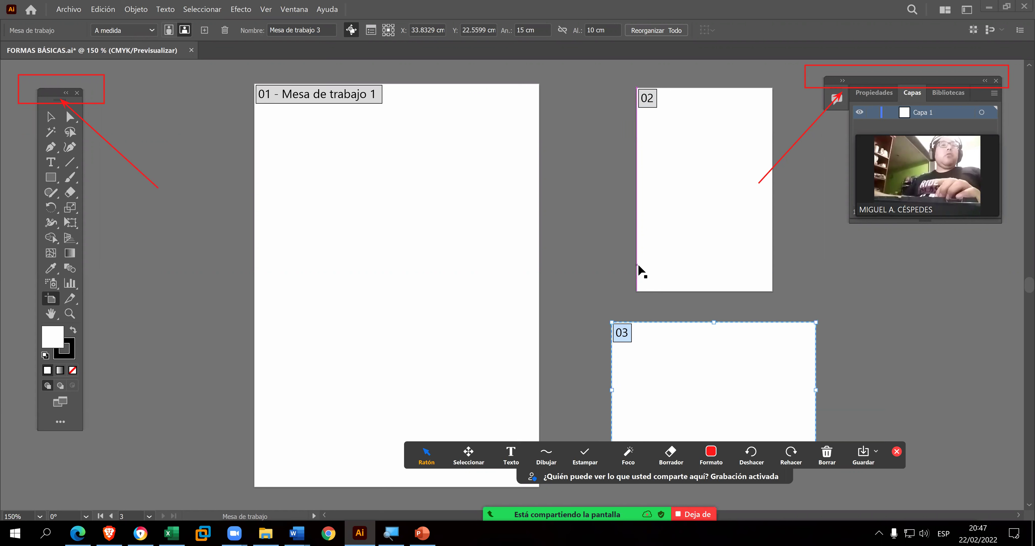
Select artboards 02 and 03 to check their placement.
click(699, 222)
click(709, 353)
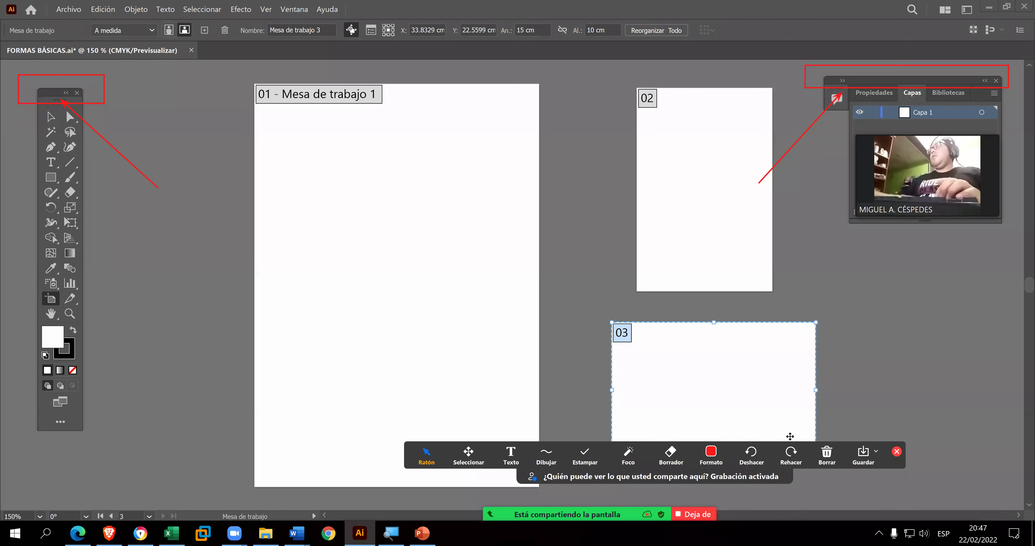
click(826, 454)
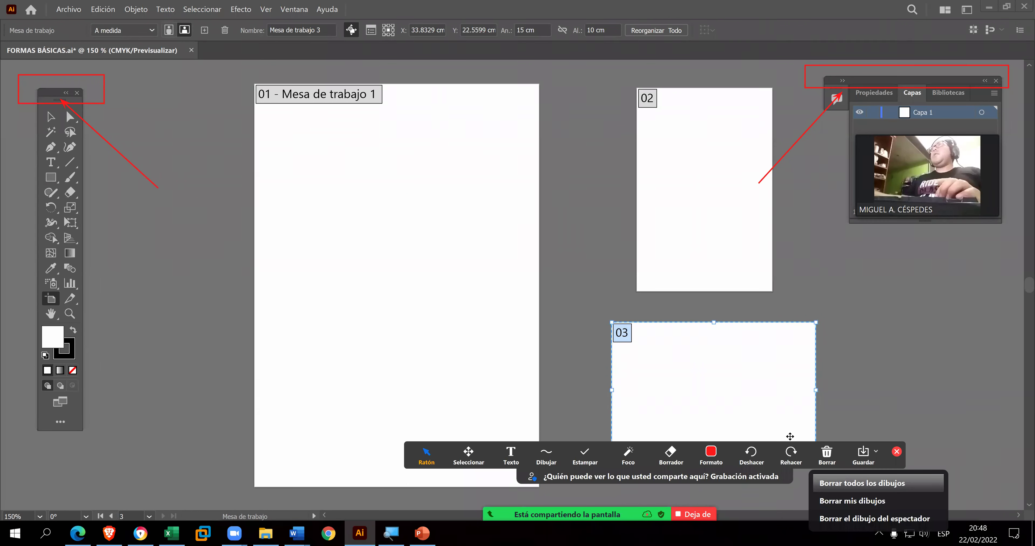
Clear the screen annotations, switch back to the Selection tool, and save FORMAS BÁSICAS.ai.
click(878, 483)
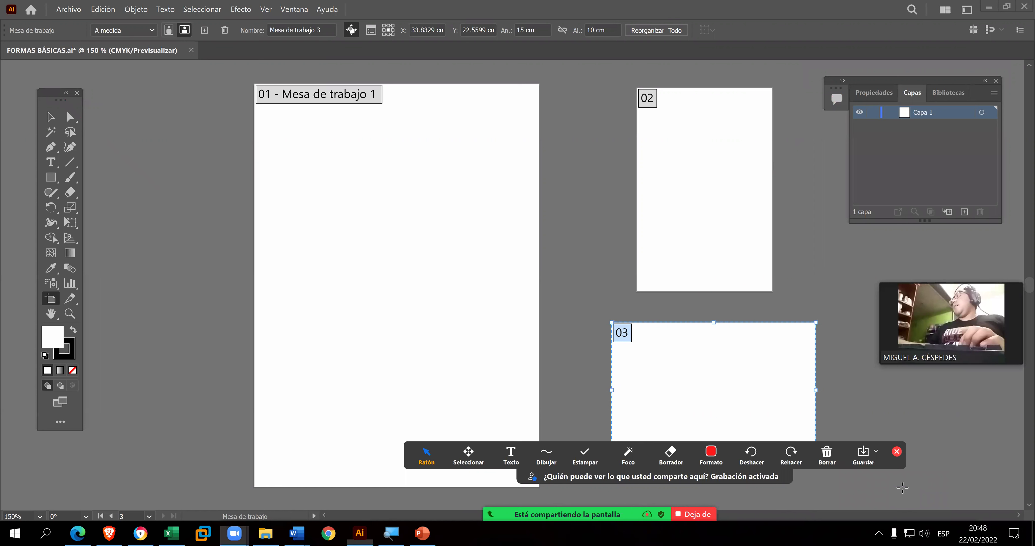
click(896, 451)
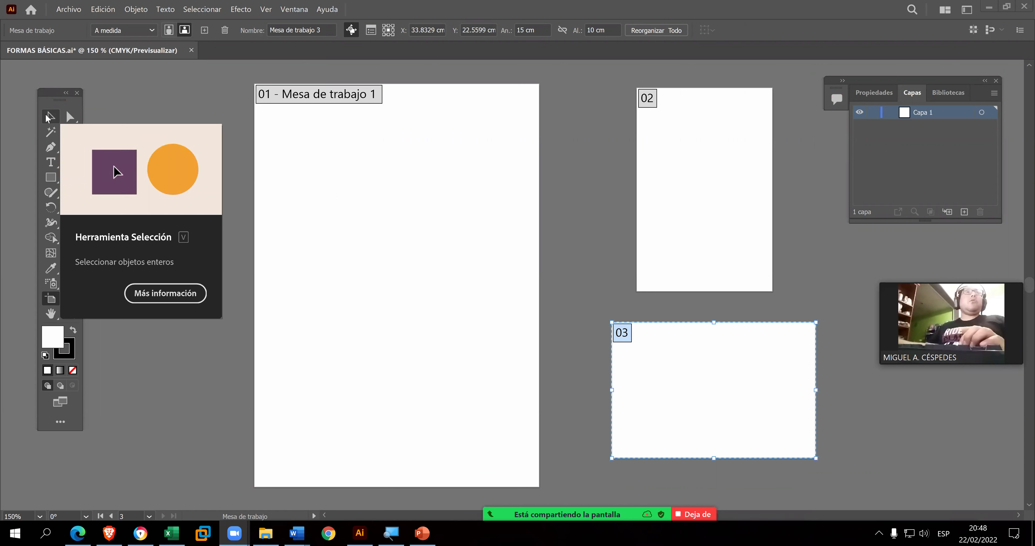
click(49, 117)
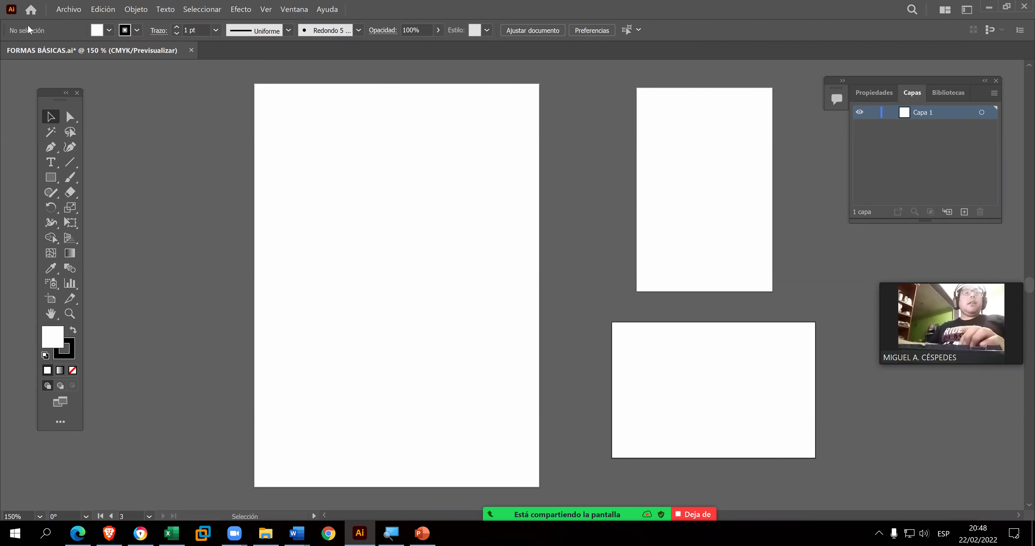
click(69, 9)
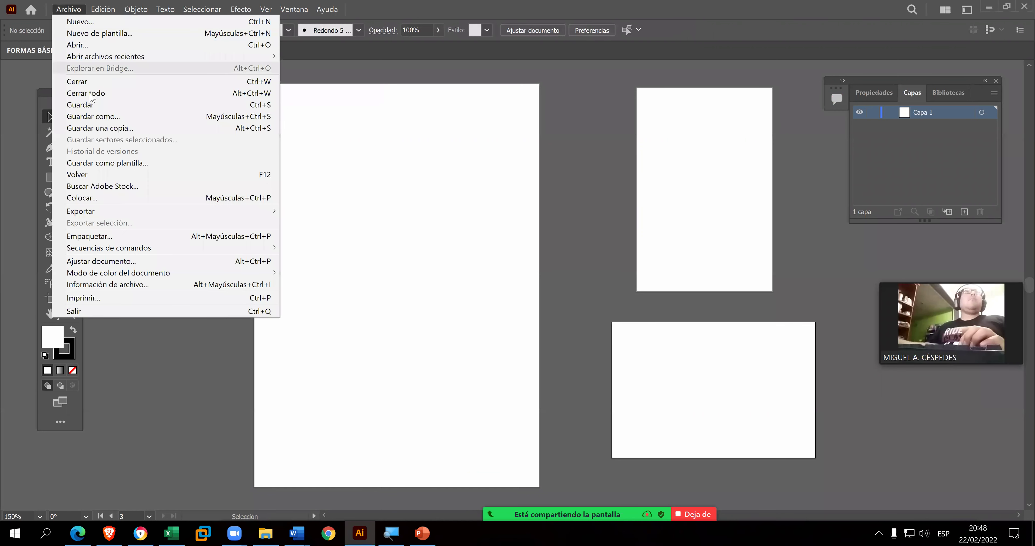
click(81, 104)
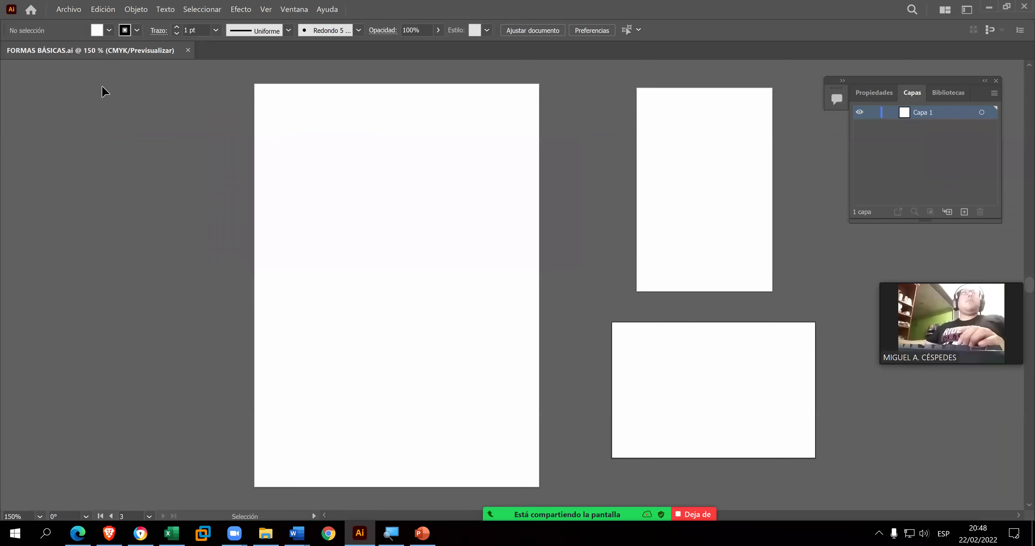
Move the floating Propiedades/Capas/Bibliotecas panel group aside and close it.
drag(850, 80, 849, 82)
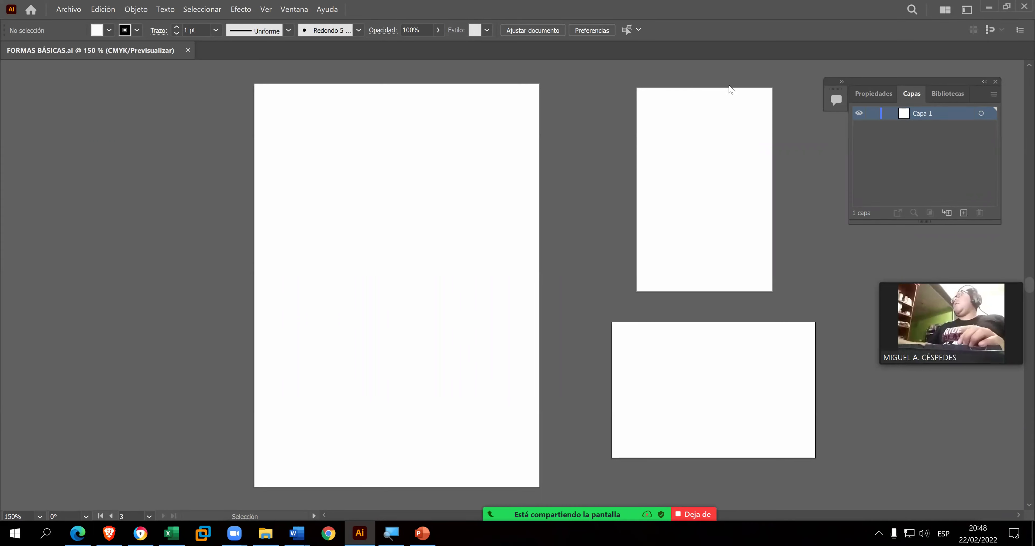
drag(730, 90, 254, 129)
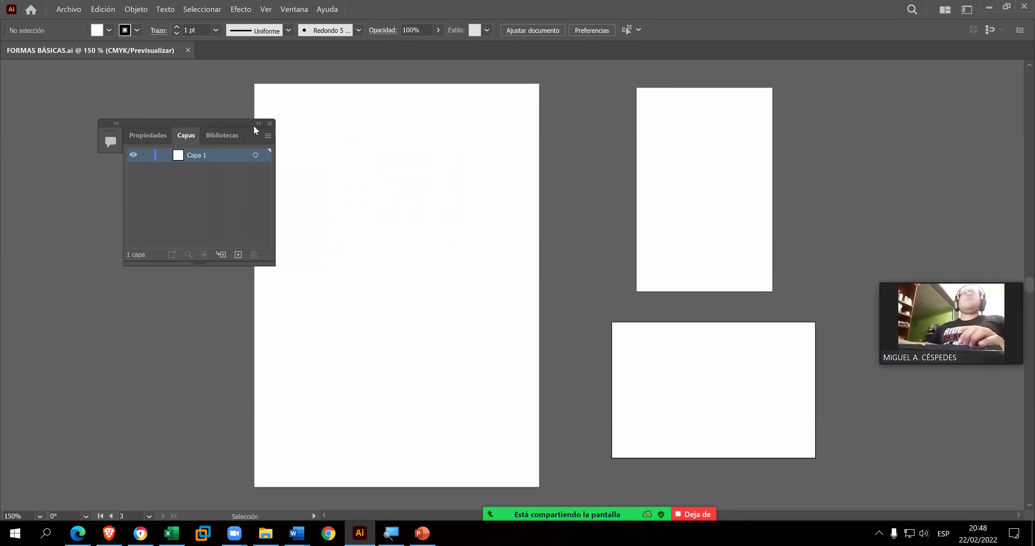
click(269, 124)
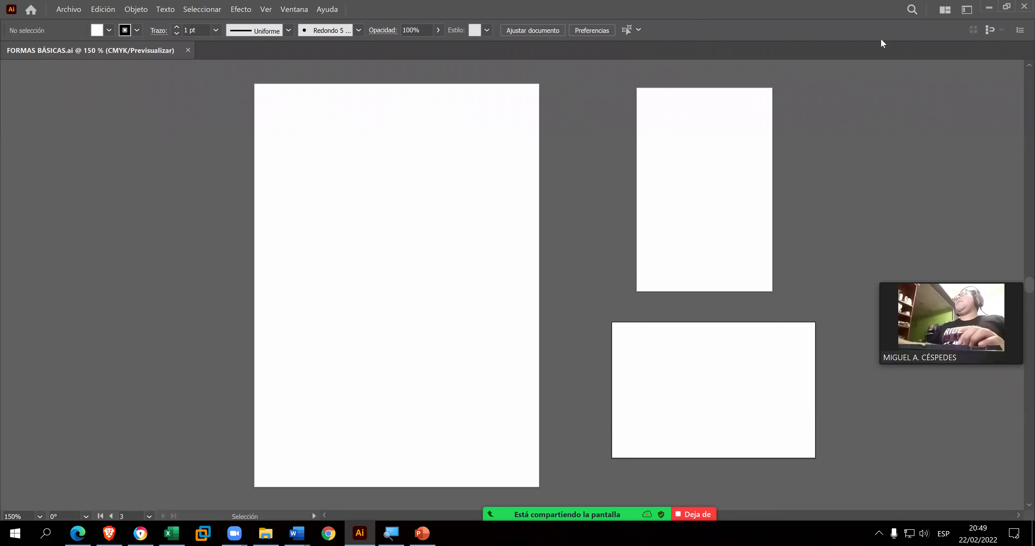
click(1018, 31)
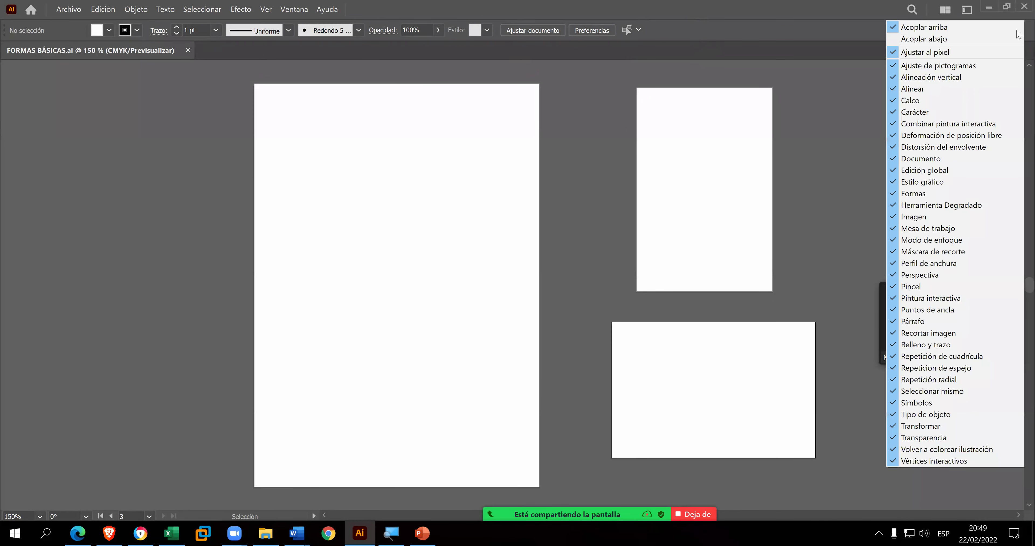
click(856, 38)
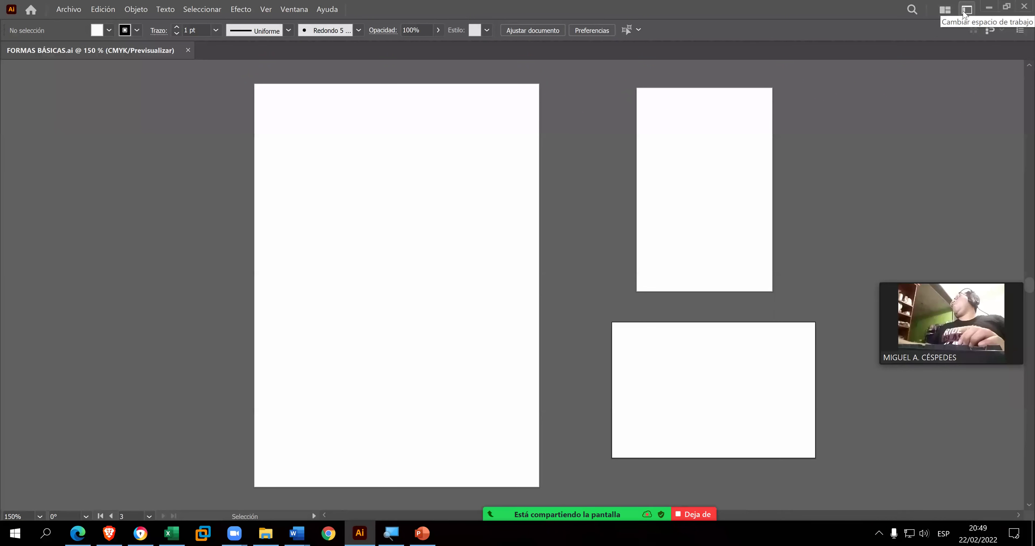
Browse the available workspaces in the workspace switcher, then bring up the Ventana panel list.
click(966, 12)
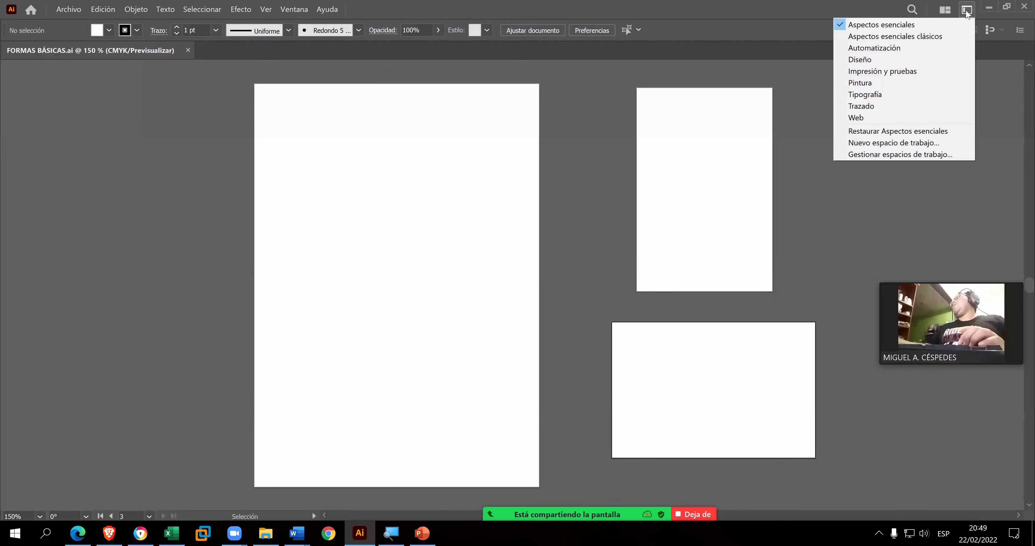
click(964, 13)
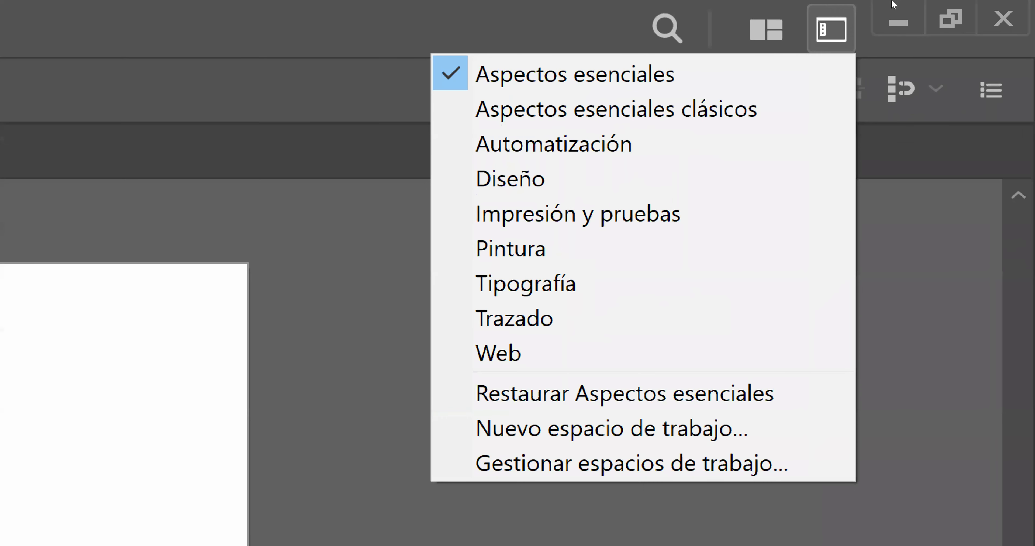
key(Escape)
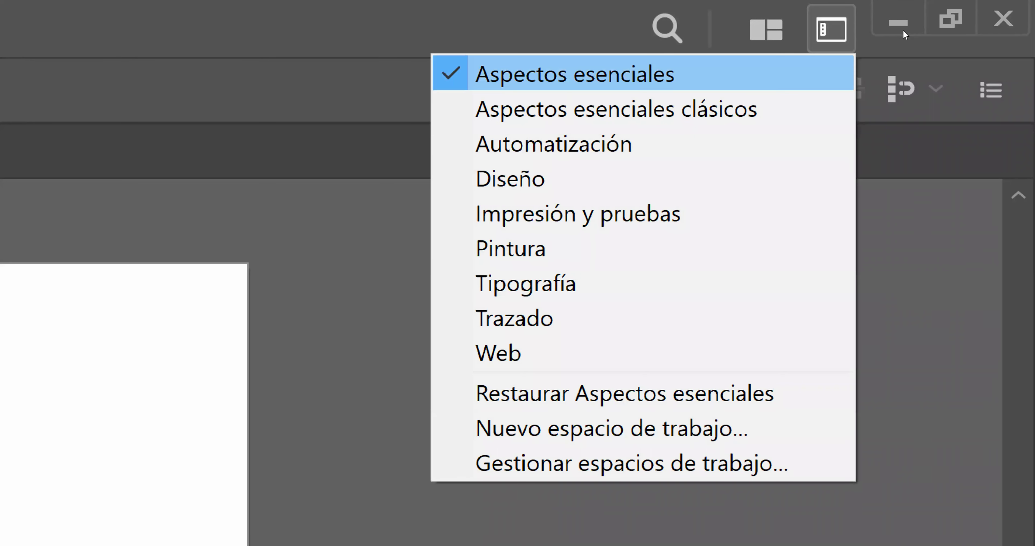
key(Down)
key(Down)
key(Down)
key(Down)
key(Down)
key(Down)
key(Down)
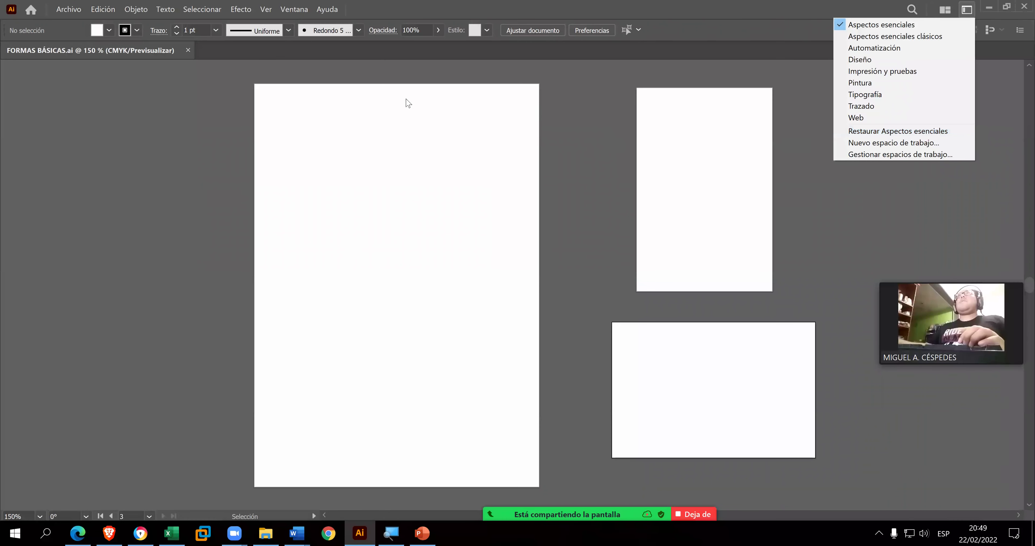
click(677, 28)
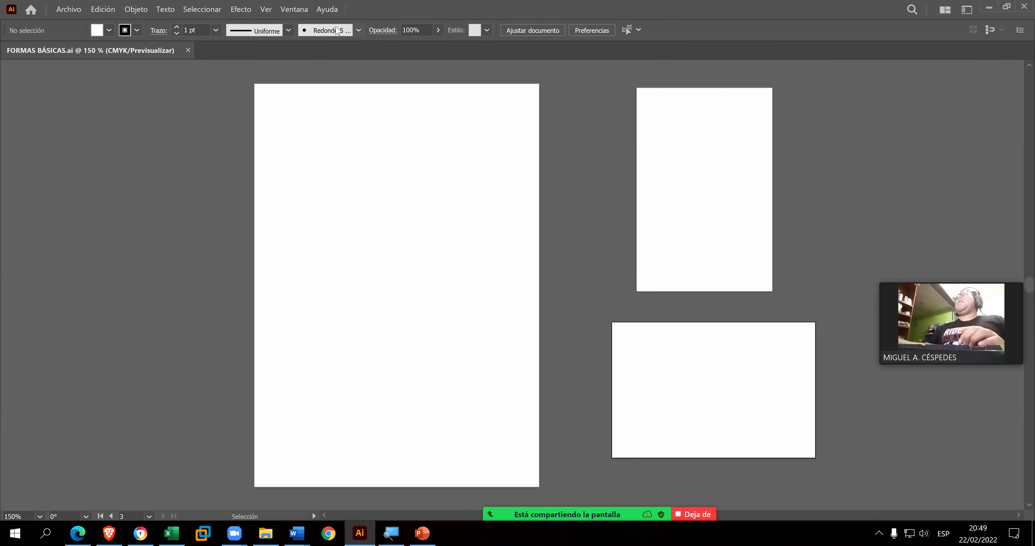
click(301, 12)
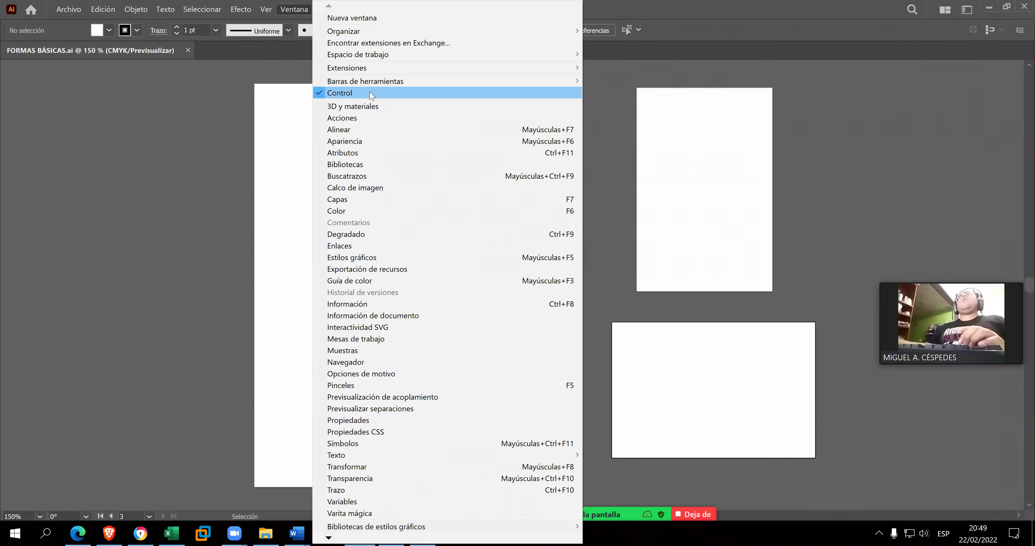
Hide the Control panel, then open and dismiss the Archivo menu.
key(Escape)
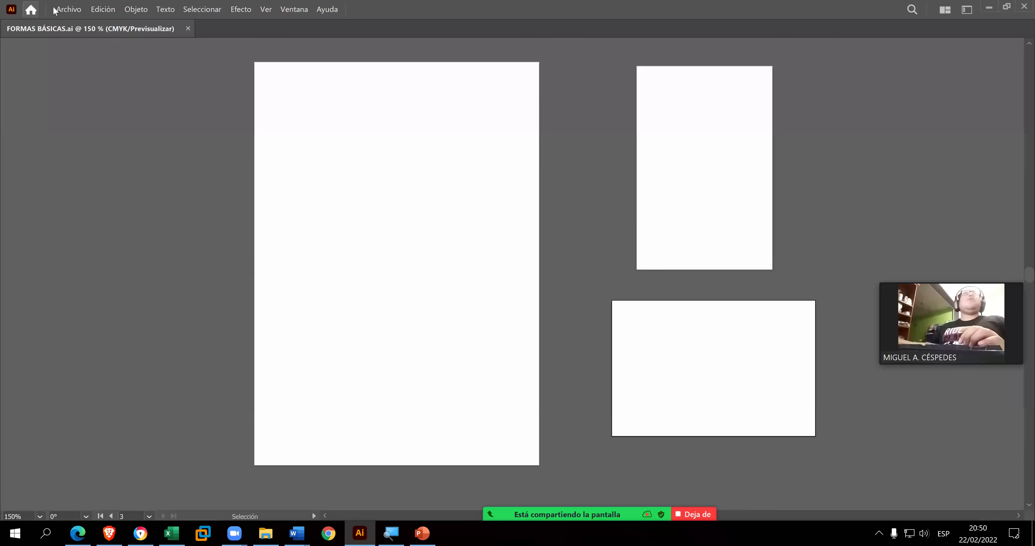
click(65, 16)
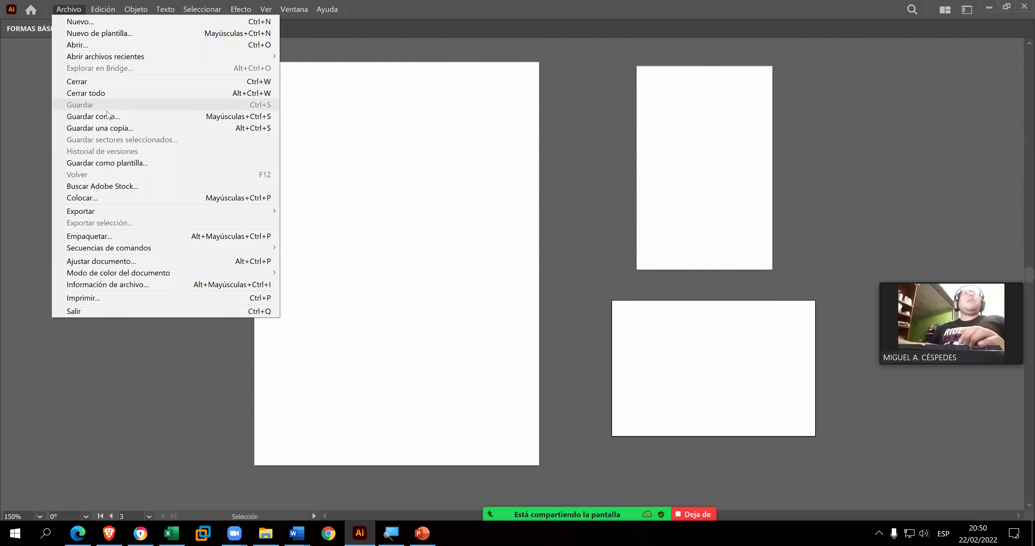
click(496, 87)
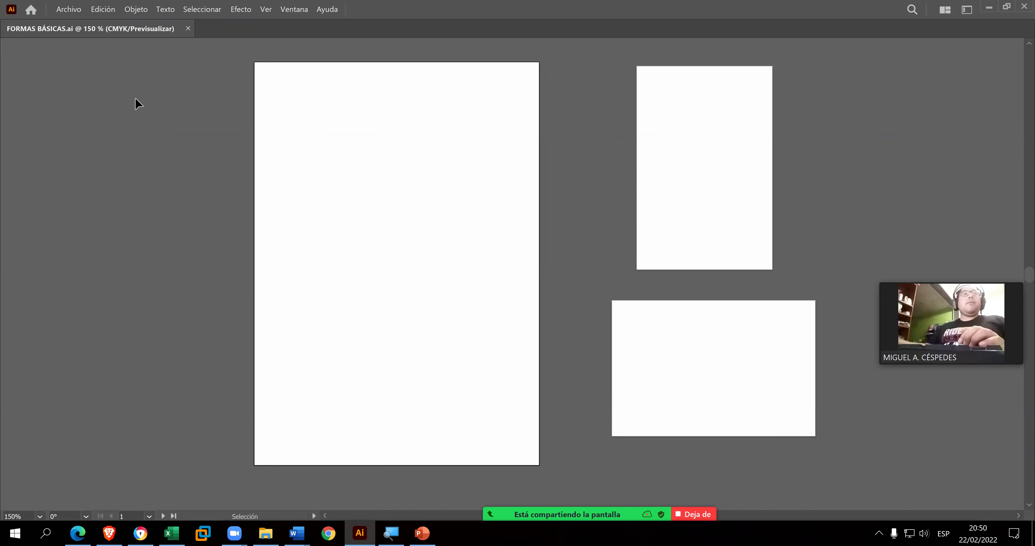
Close Illustrator and FORMAS BÁSICAS.ai, minimize the CLASE 1 folder, and relaunch Illustrator from the taskbar.
click(1021, 8)
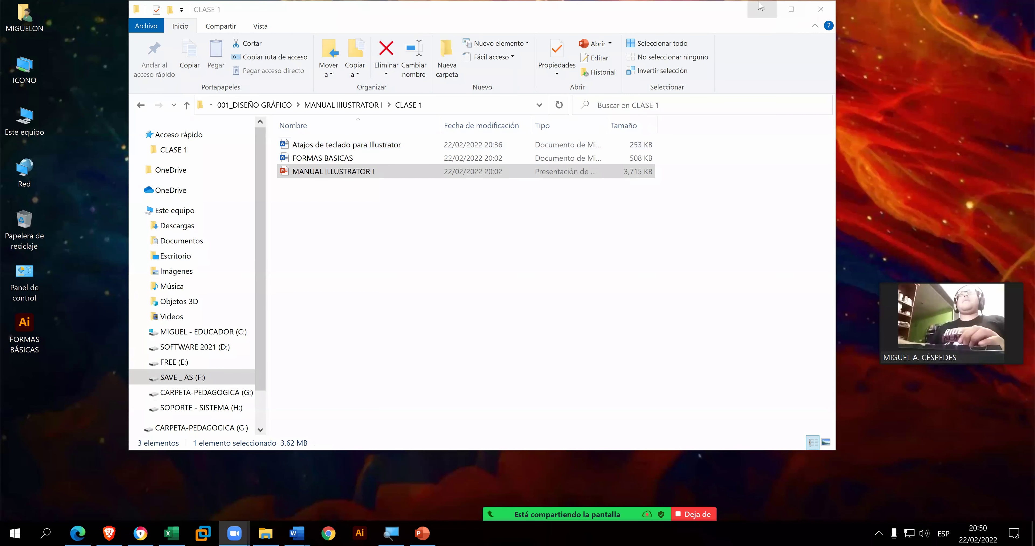
click(762, 9)
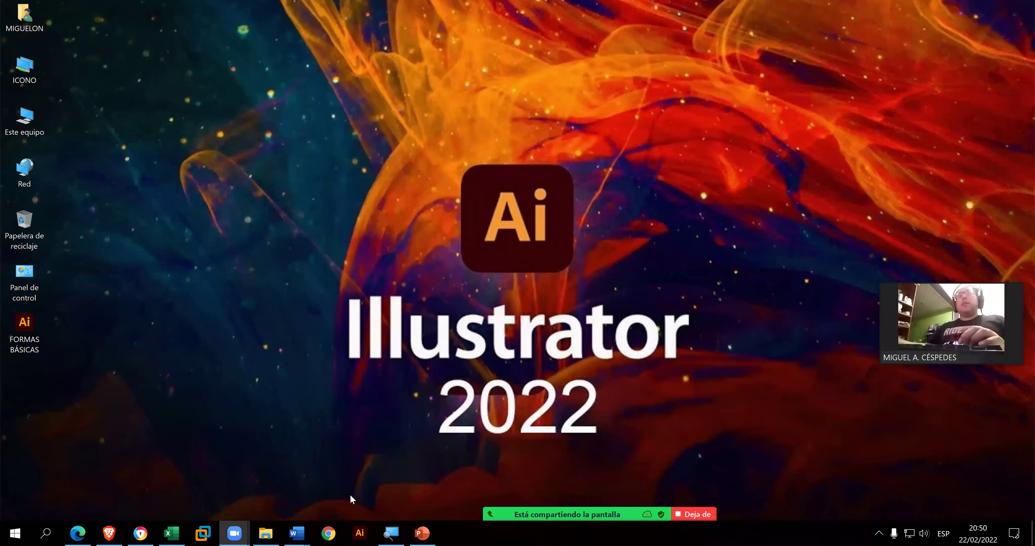
click(360, 532)
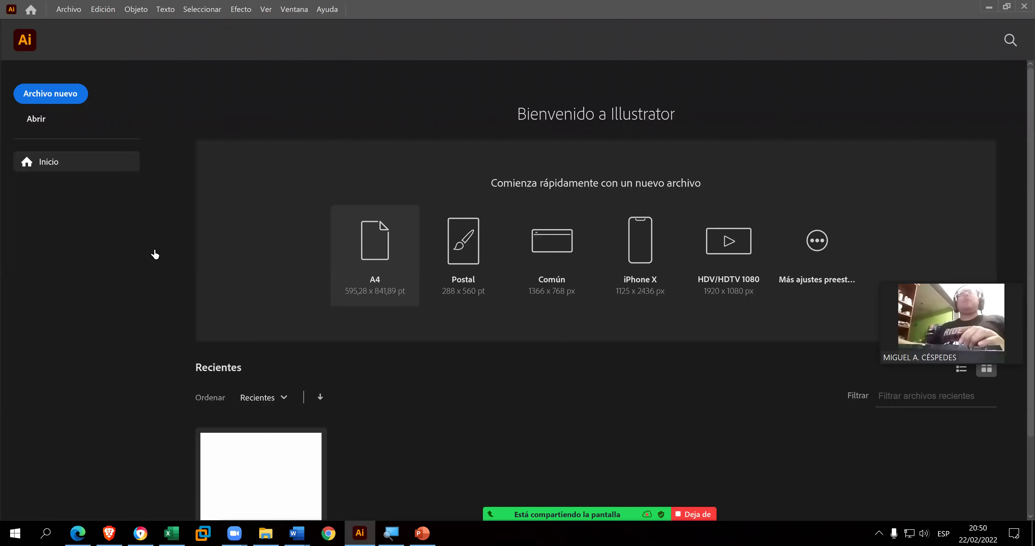
Create a new A4 document, then step through the workspace list to Restaurar Aspectos esenciales.
click(385, 254)
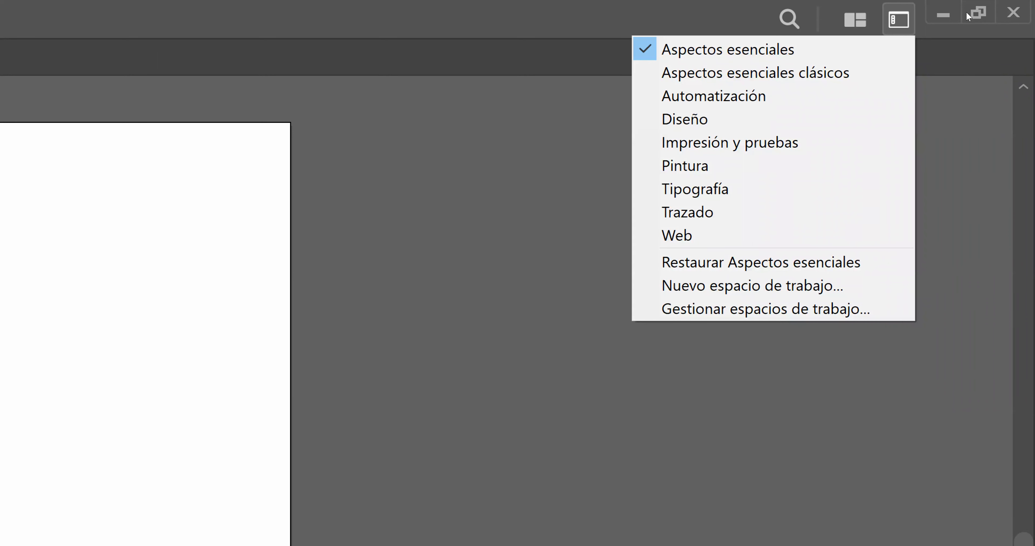
key(Up)
key(Down)
key(Down)
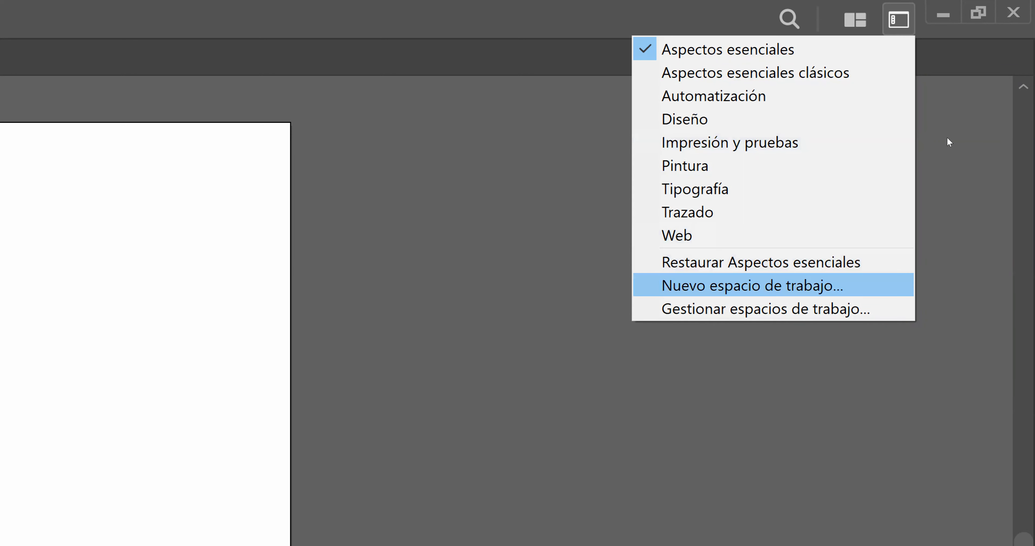
key(Up)
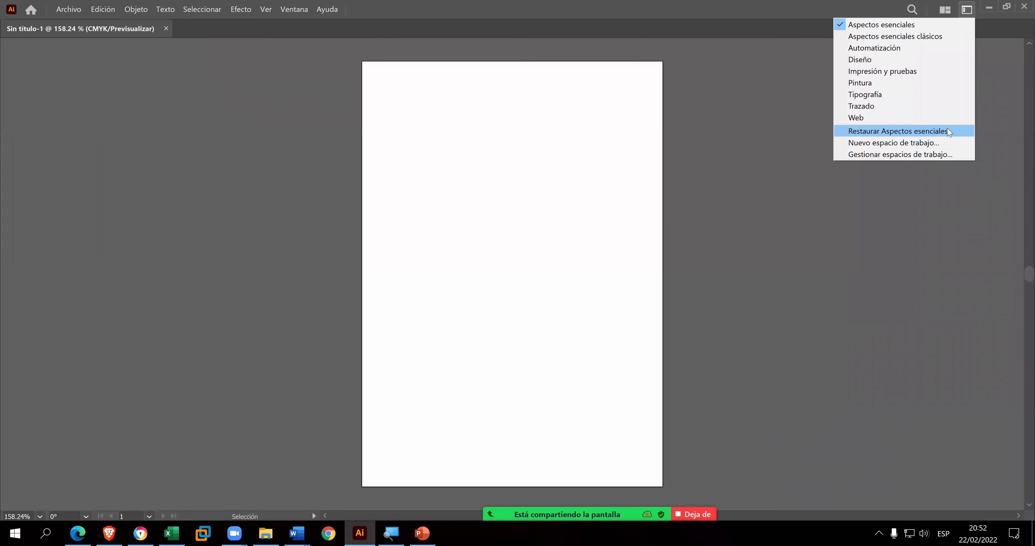
Reset the Aspectos esenciales workspace to bring back the tools and Propiedades panels, then open the Ventana menu.
click(947, 131)
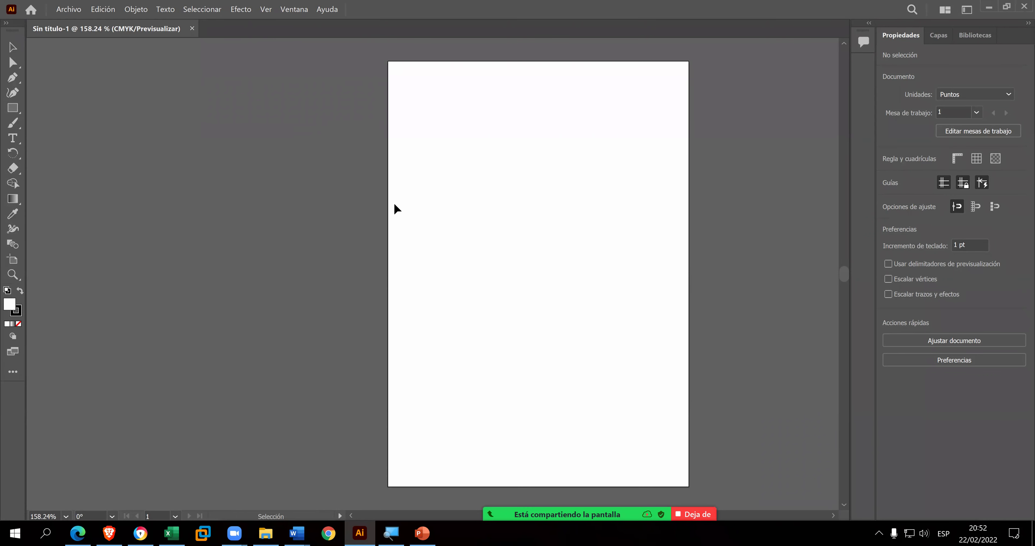
click(294, 9)
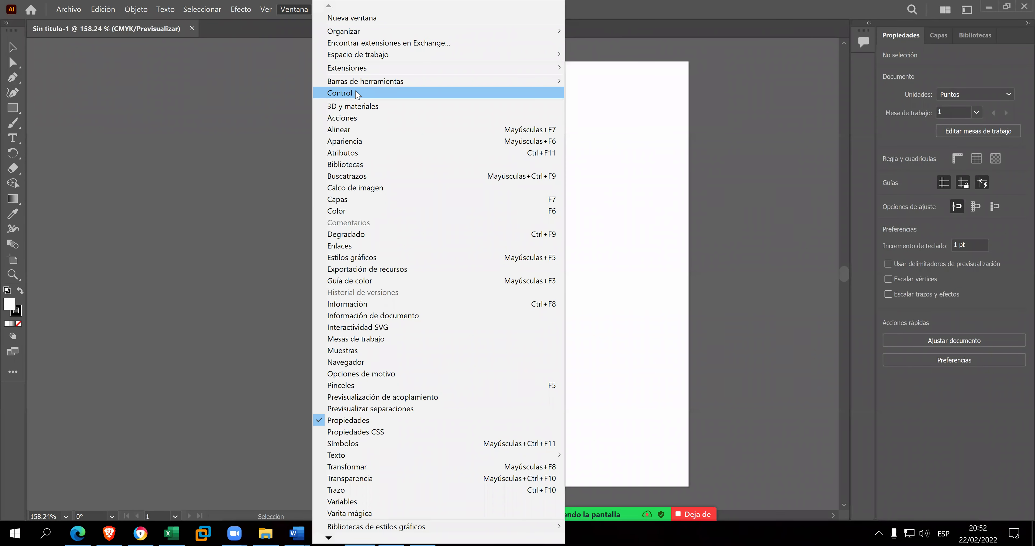
Turn on the Control bar from Ventana > Control.
click(356, 94)
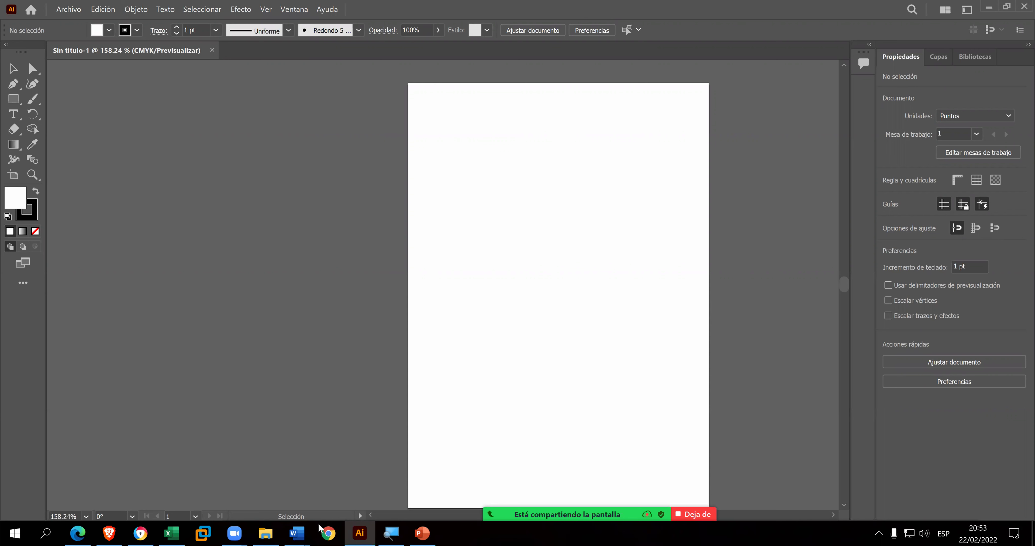
key(alt+a)
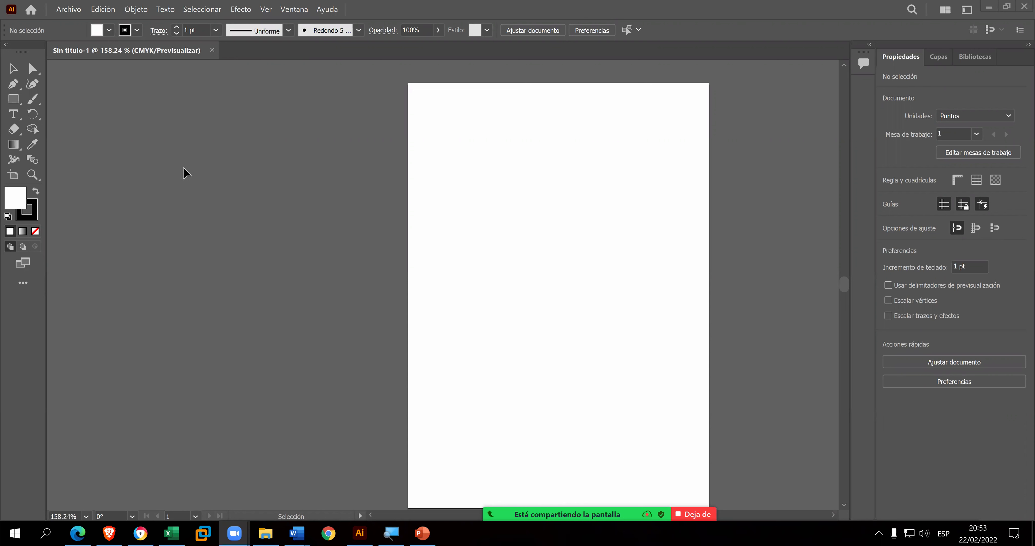
Select the Rectangle tool and look through its list of shape tools.
click(19, 103)
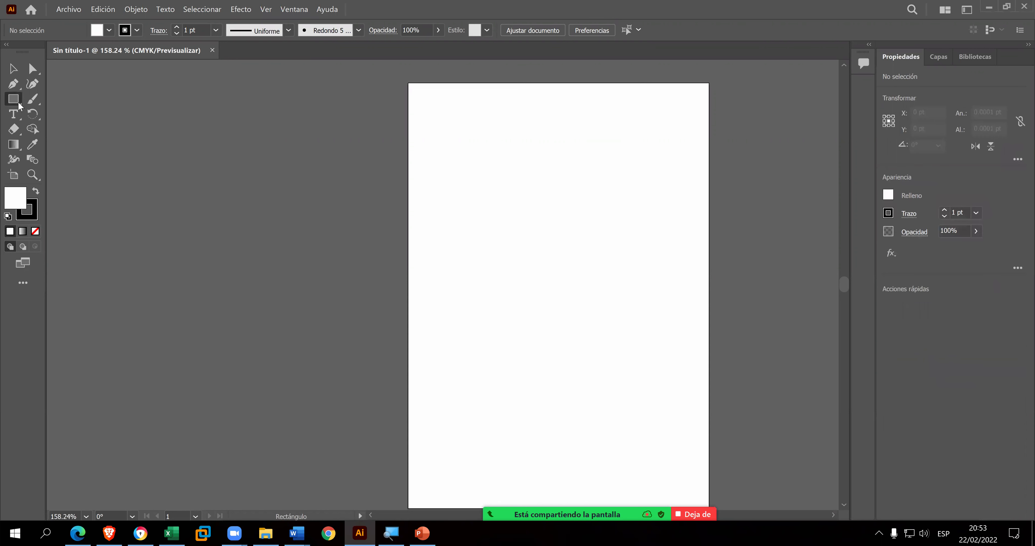
click(19, 104)
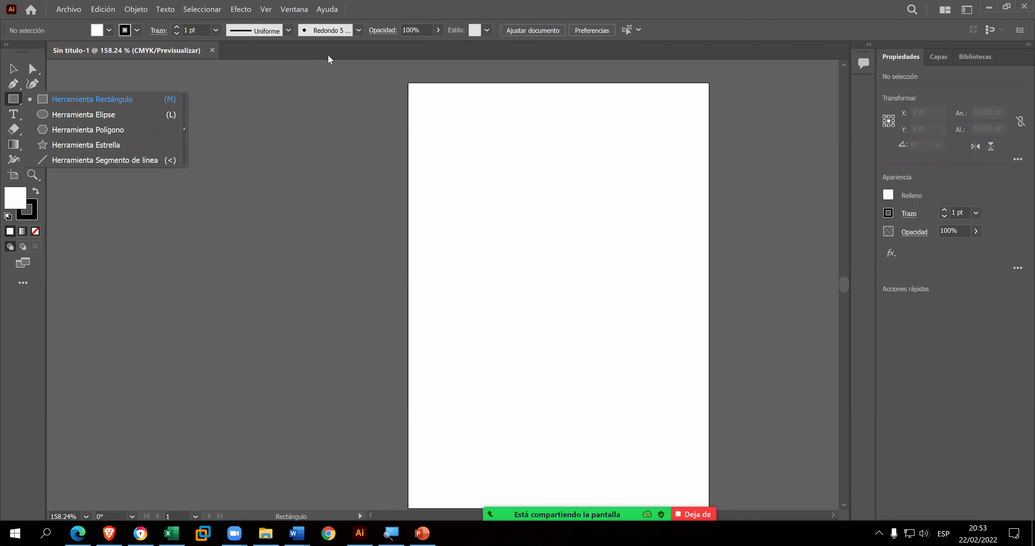
click(306, 12)
Choose the Avanzado toolbar in Ventana > Barras de herramientas instead of Básica.
click(306, 13)
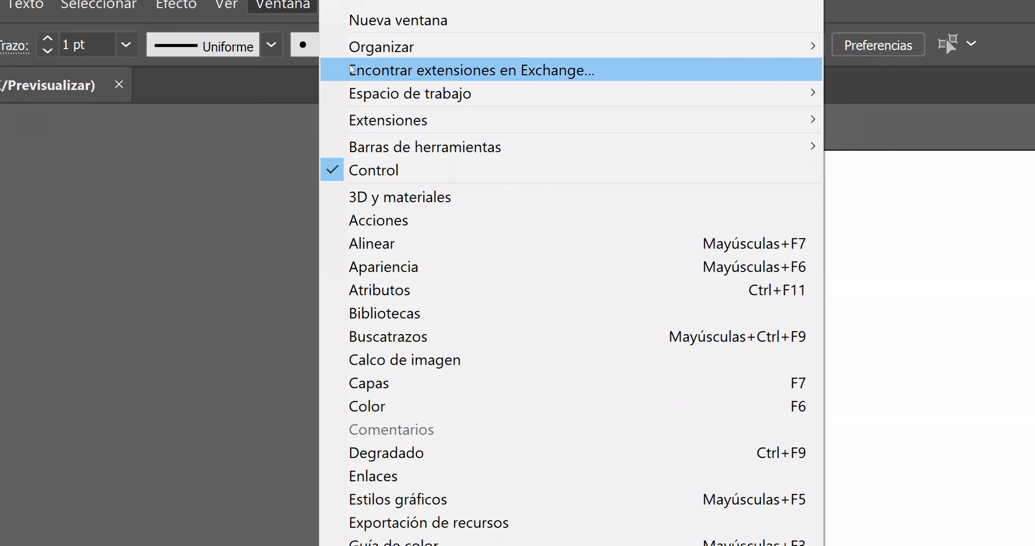
mouse_move(426, 147)
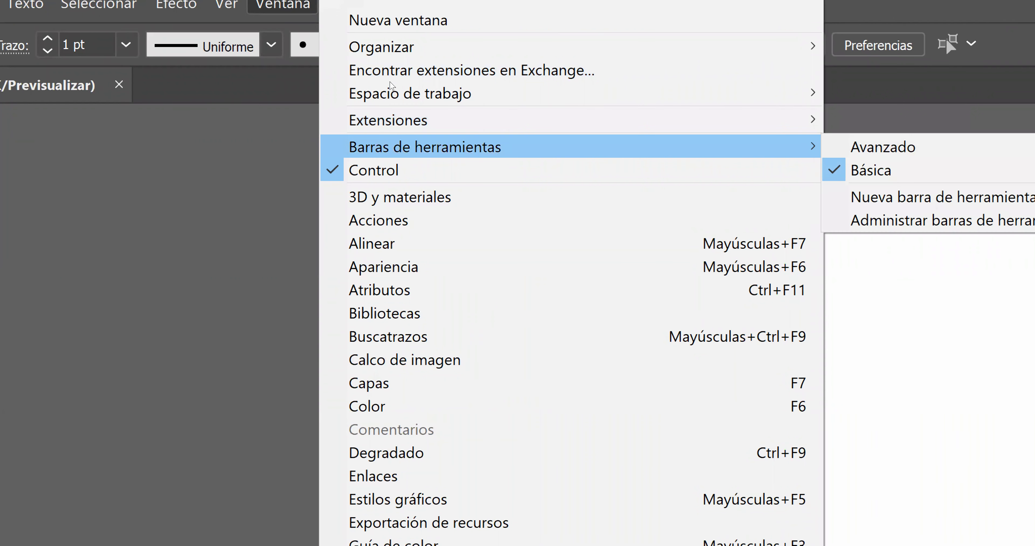
key(Right)
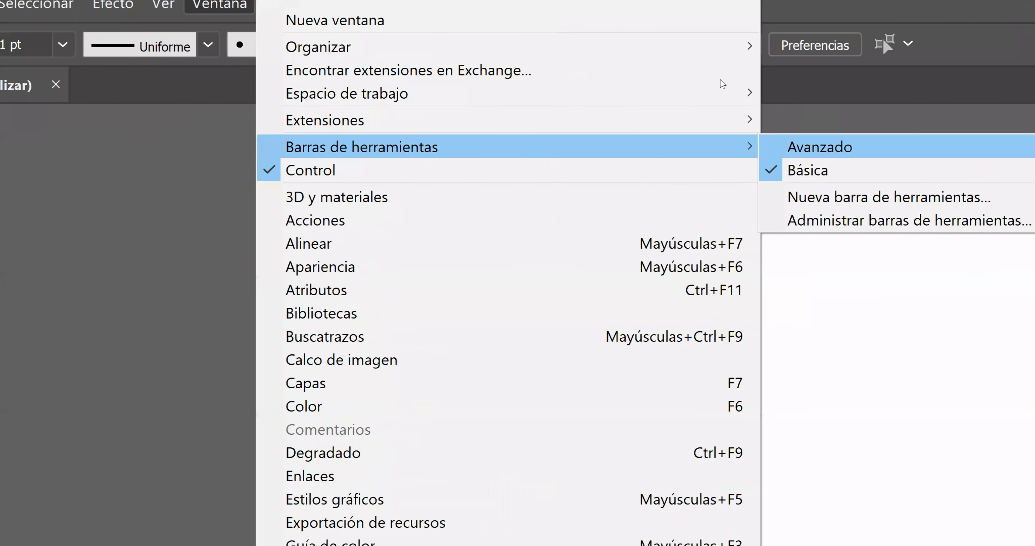
key(Down)
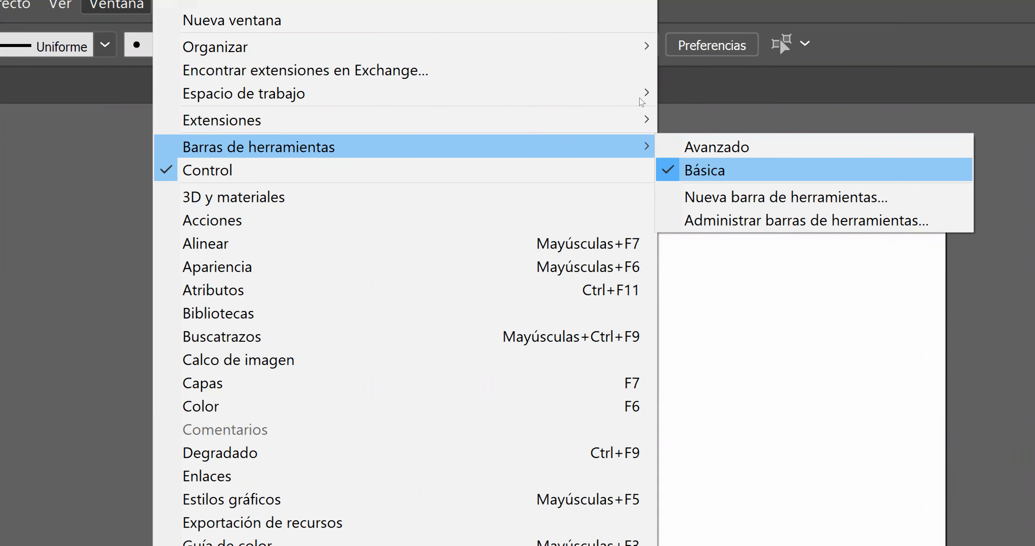
key(Down)
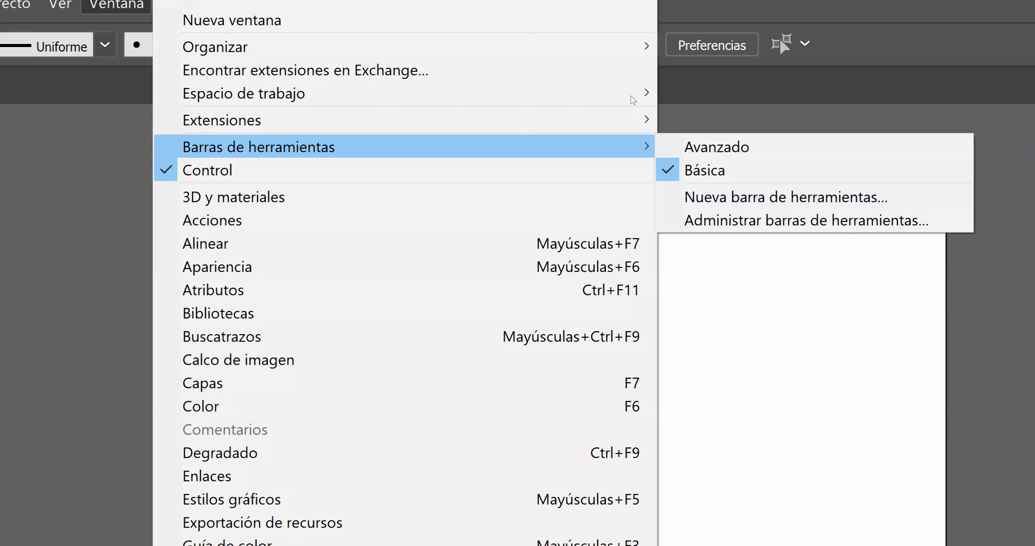
key(Up)
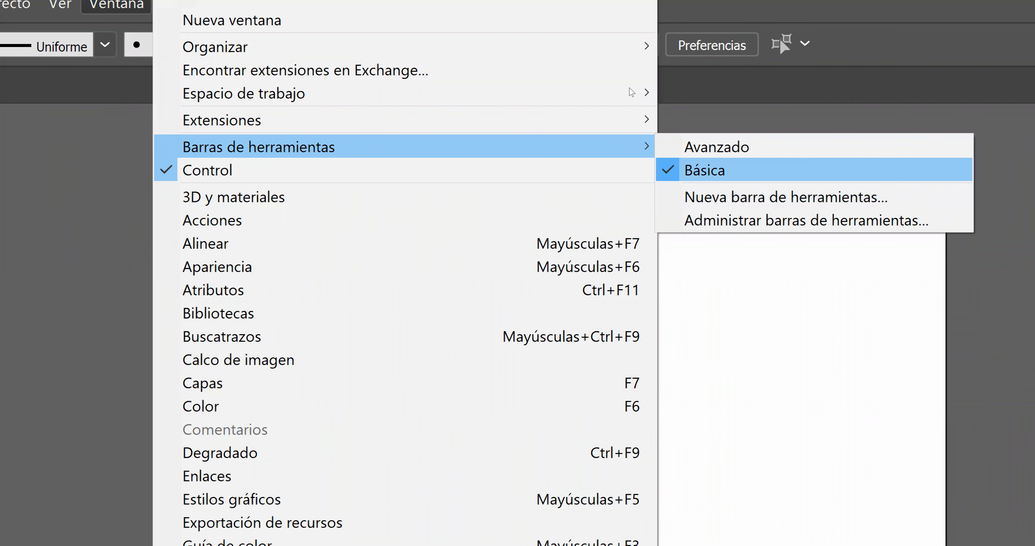
key(Up)
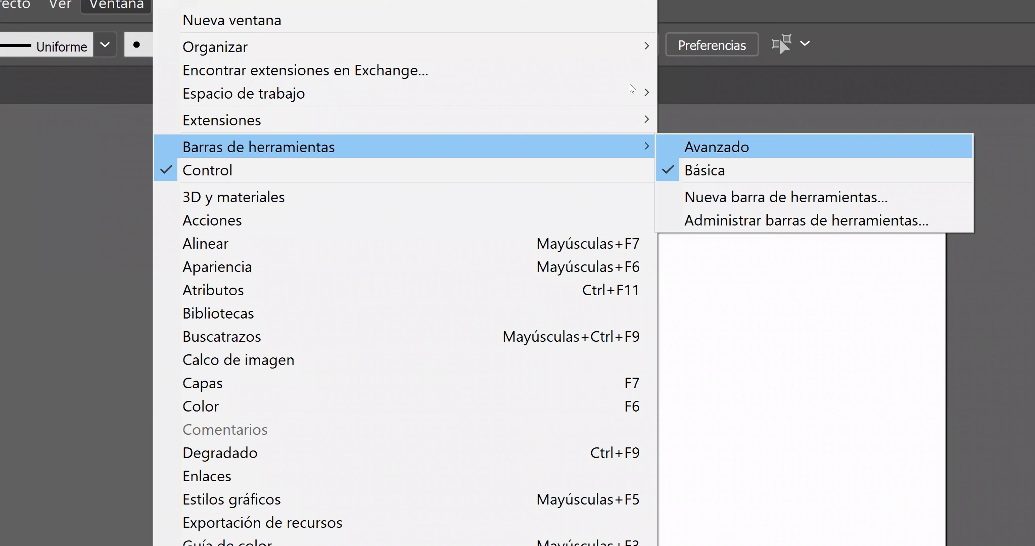
key(Return)
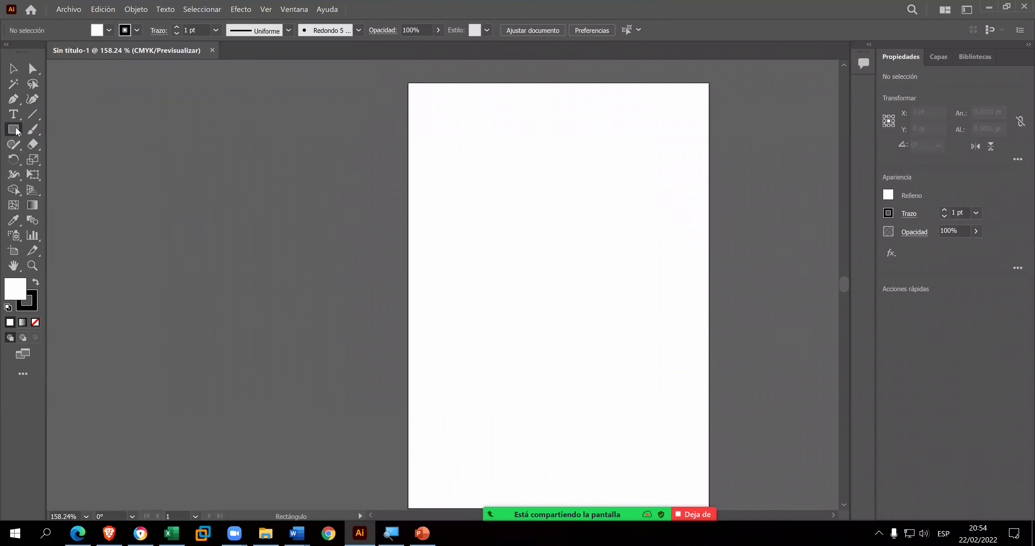
Review the expanded shape tools, then collapse and expand the right panel dock twice.
click(18, 134)
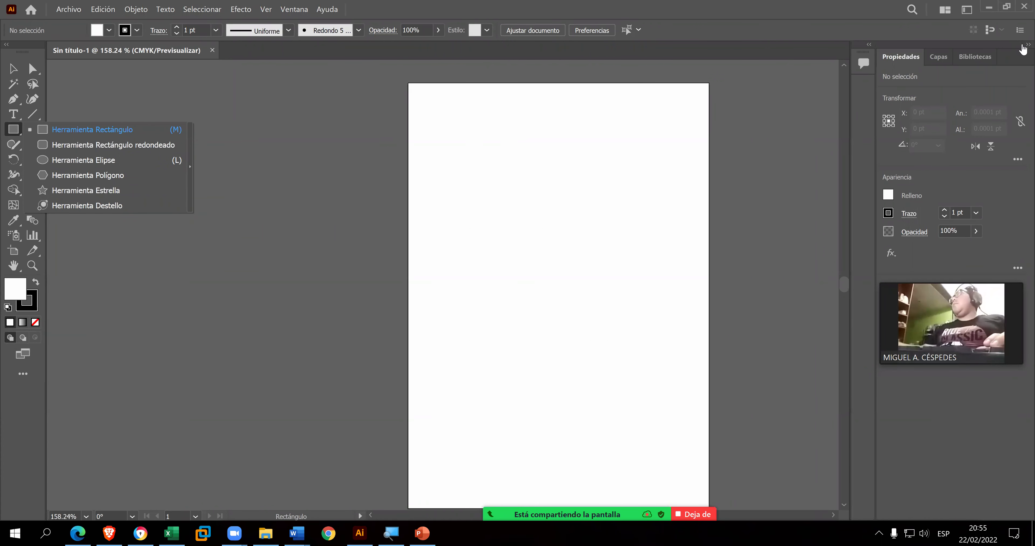
click(1023, 51)
click(1023, 48)
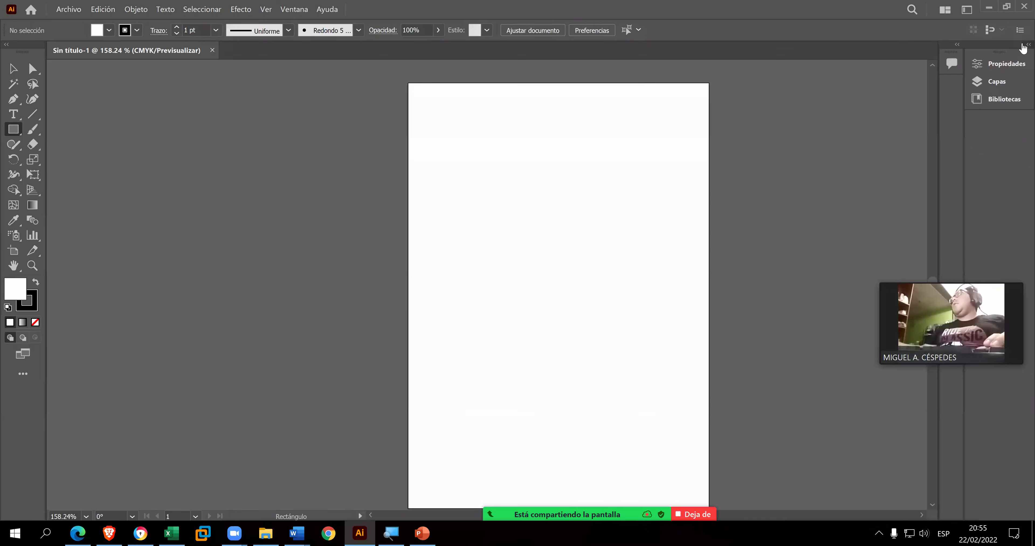
click(1023, 47)
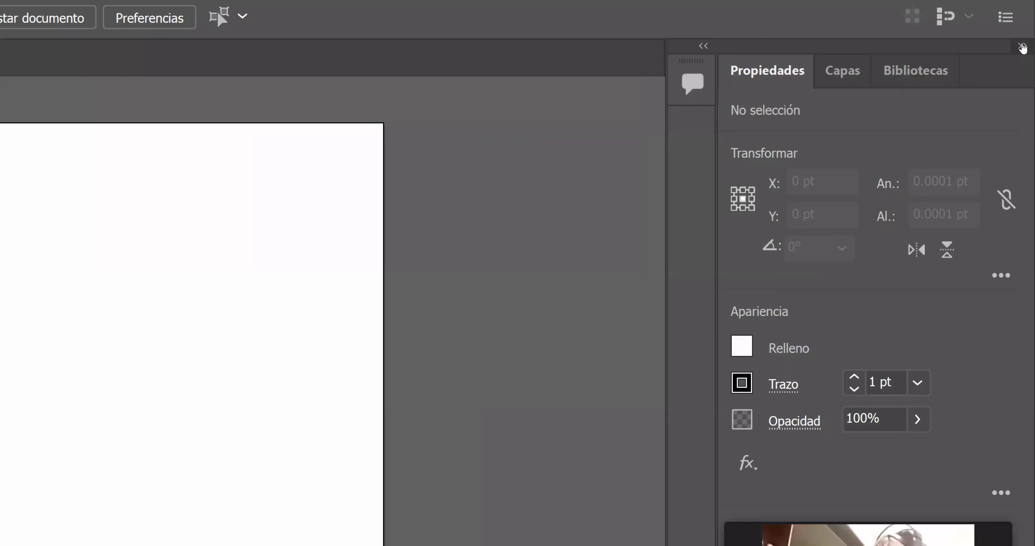
click(1022, 47)
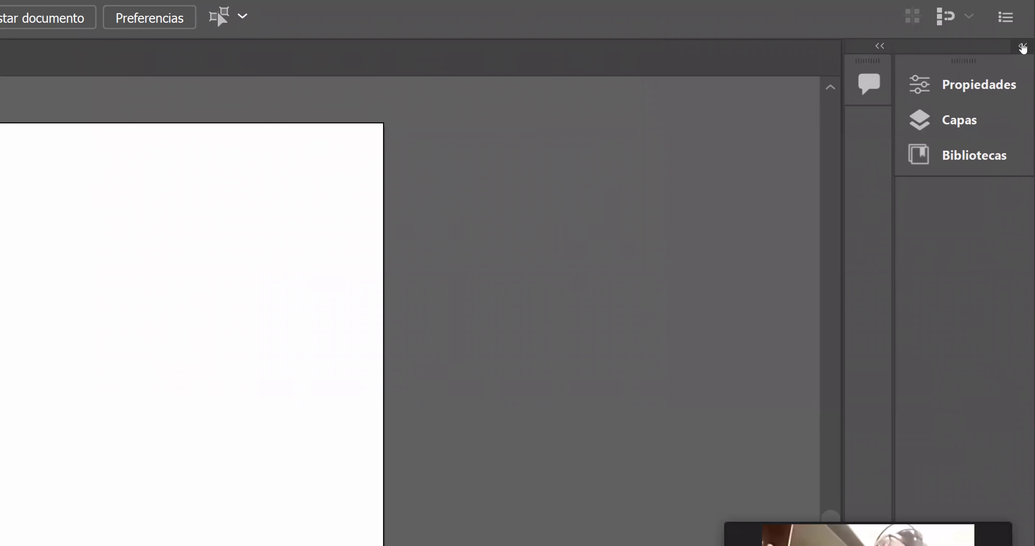
click(1022, 48)
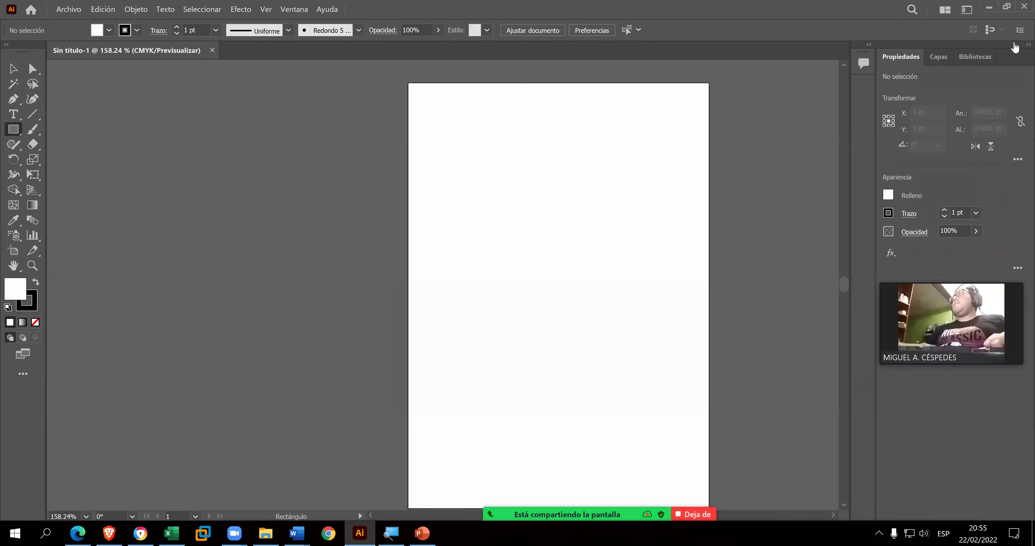
Pull out and close the Propiedades panel, and float the toolbox beside the artboard.
drag(1020, 41, 396, 92)
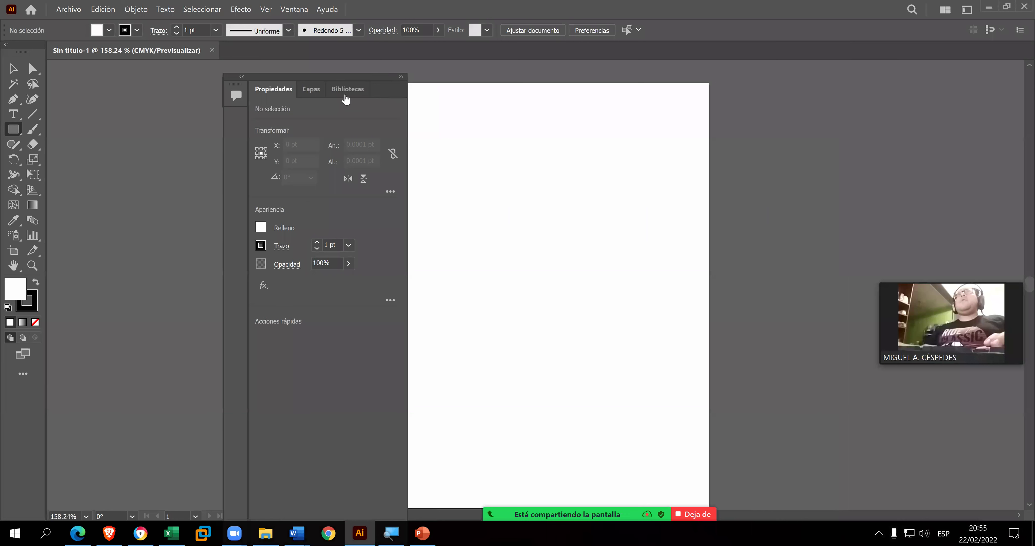
click(400, 78)
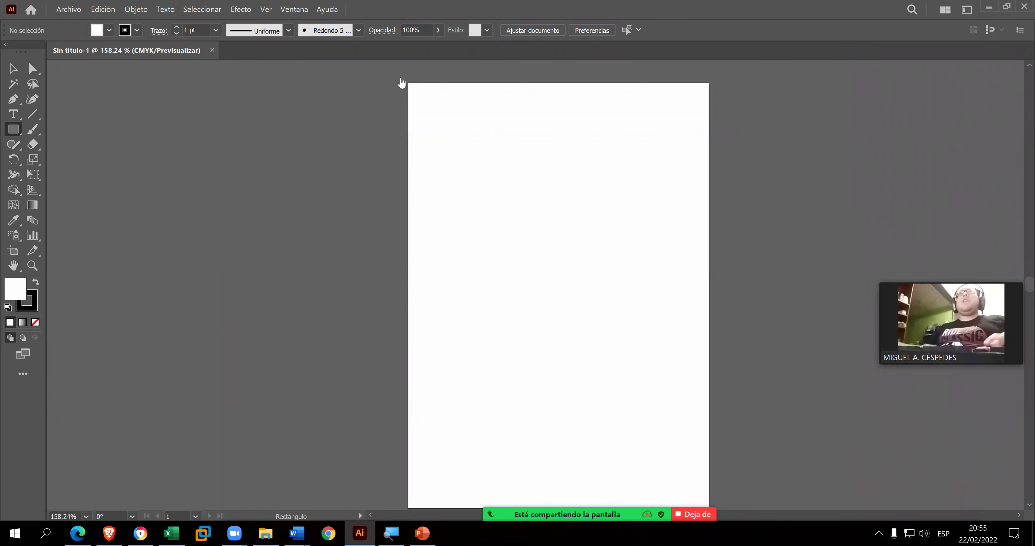
drag(14, 53, 134, 95)
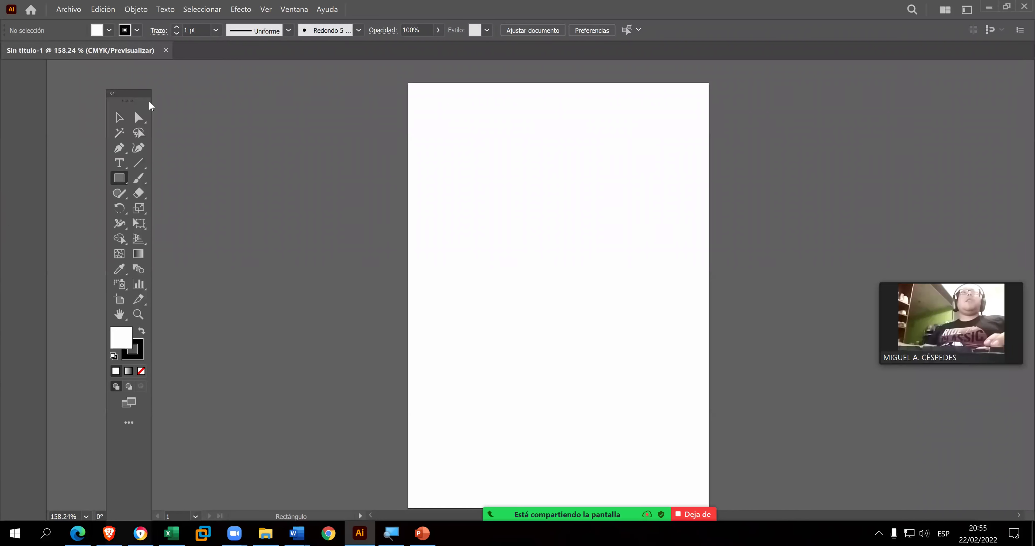
Close the floating toolbox, switch to Selection (V), open and dismiss Preferences, then open Edición.
click(146, 94)
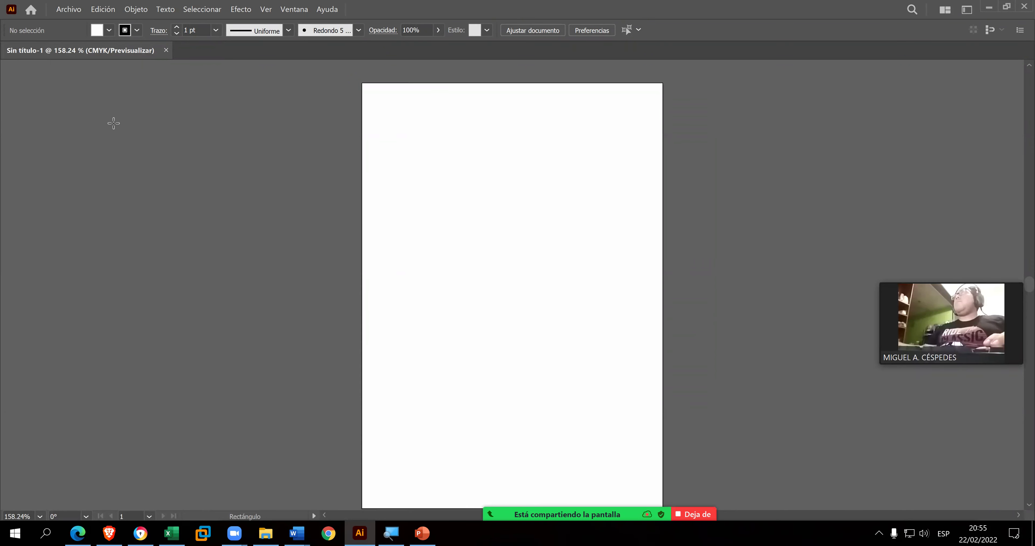
key(v)
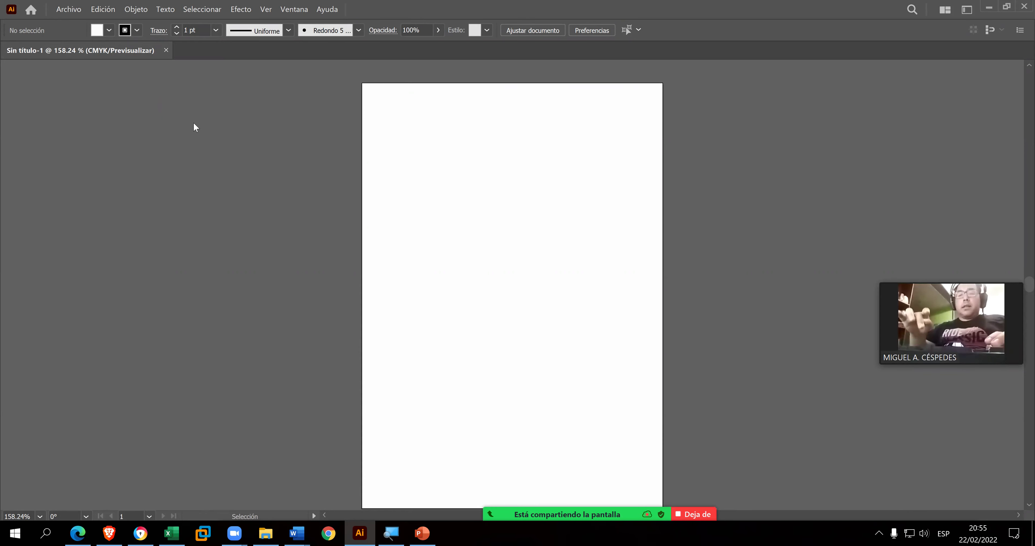
key(ctrl+k)
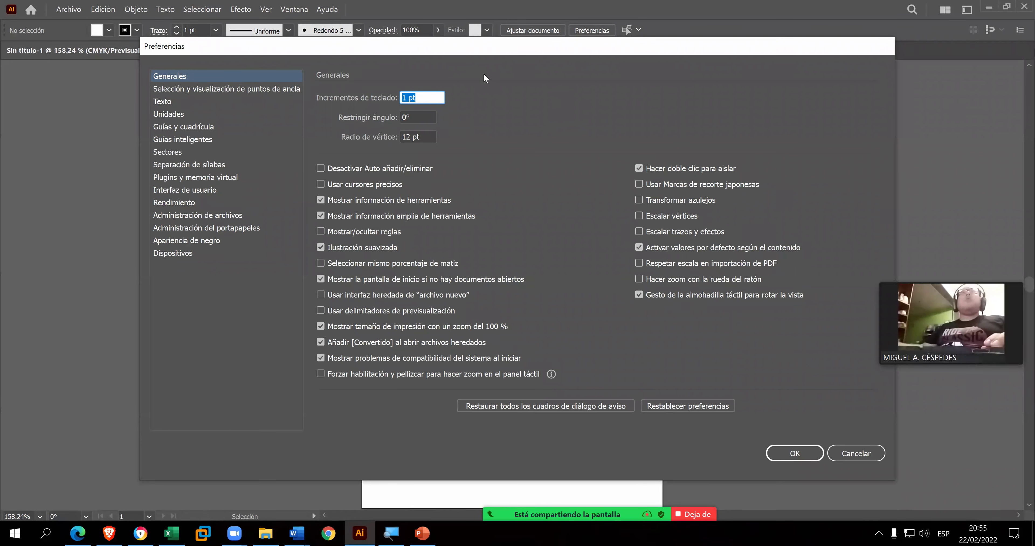
drag(513, 58, 542, 72)
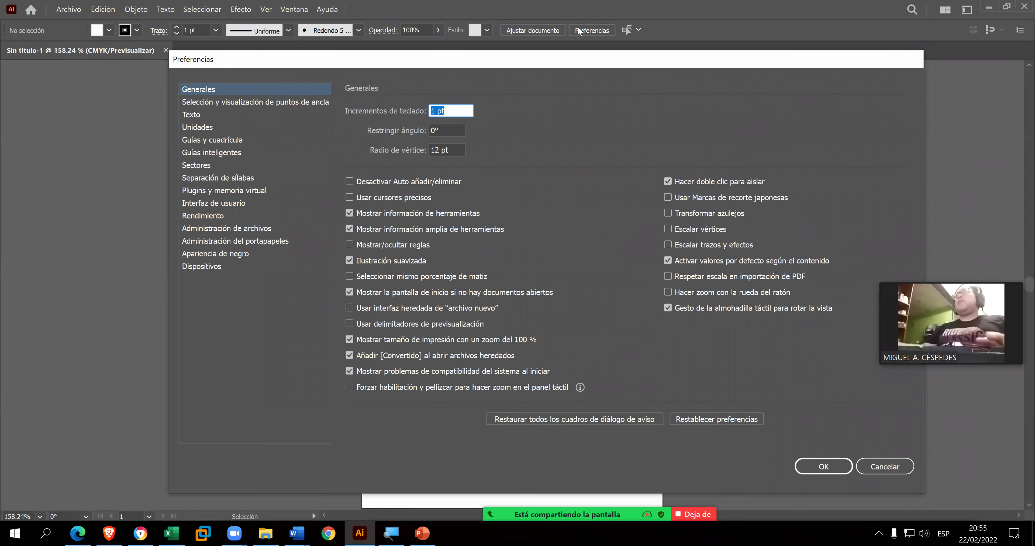
key(Escape)
click(103, 9)
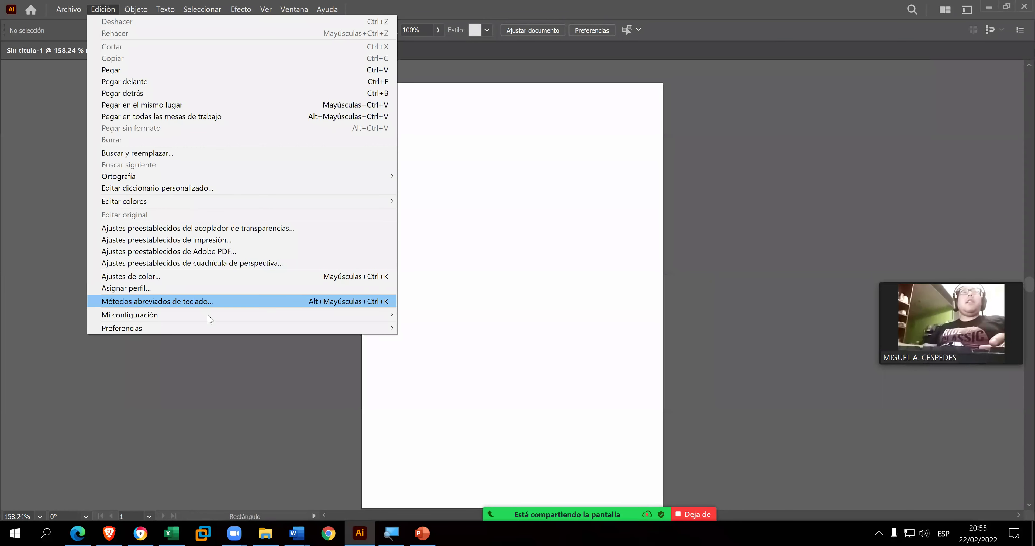
mouse_move(243, 328)
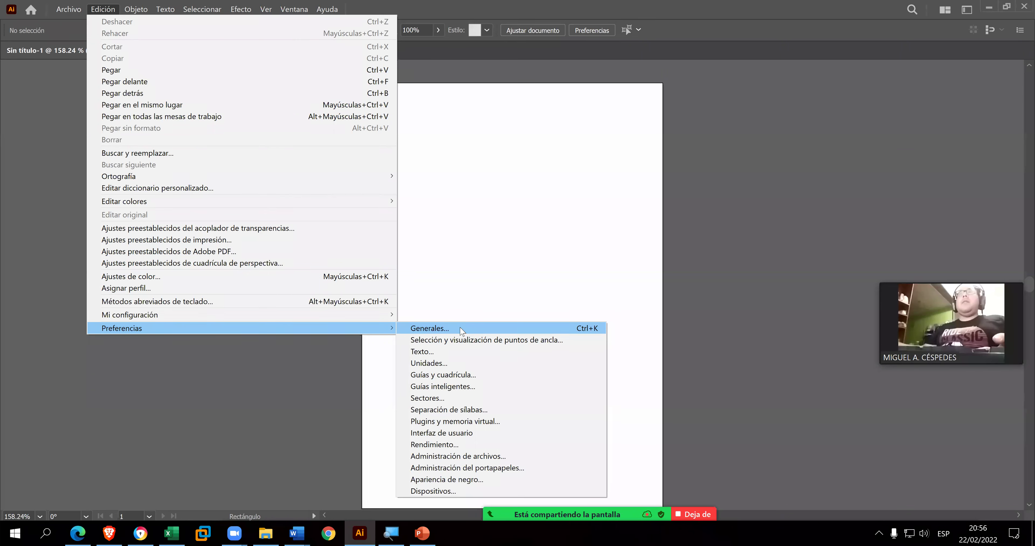
In Generales preferences, restore all warning dialogs, request a preferences reset, and confirm with OK.
click(465, 329)
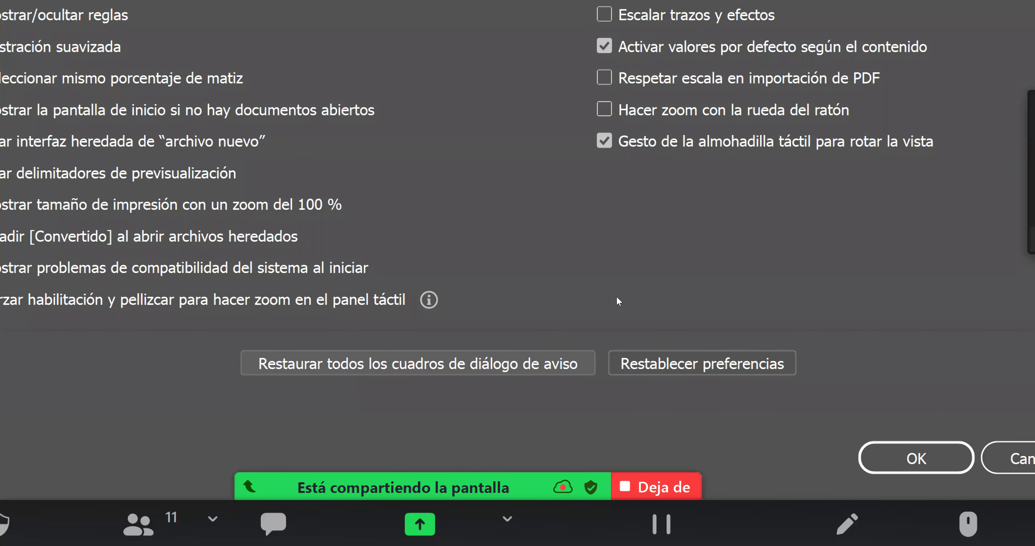
key(Return)
click(627, 363)
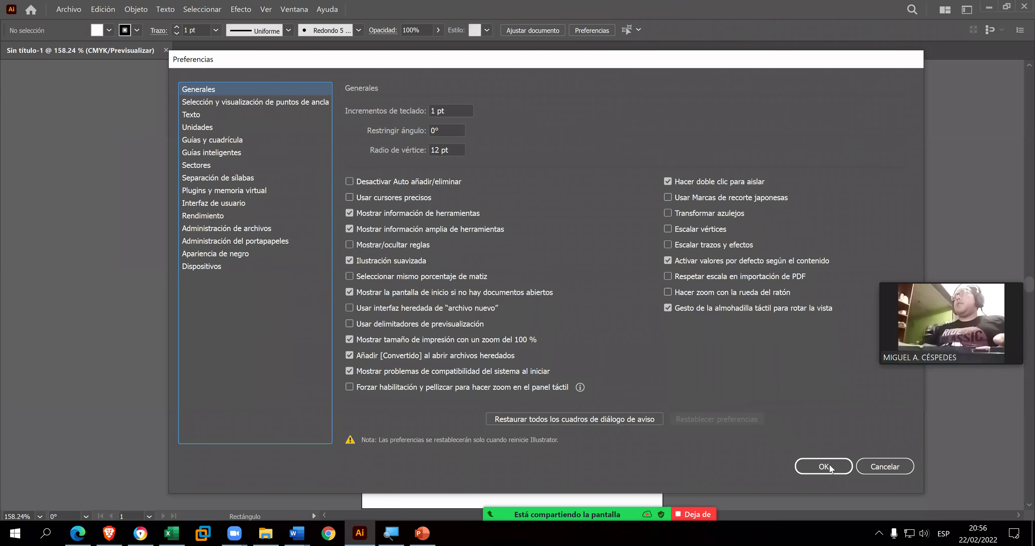
click(829, 467)
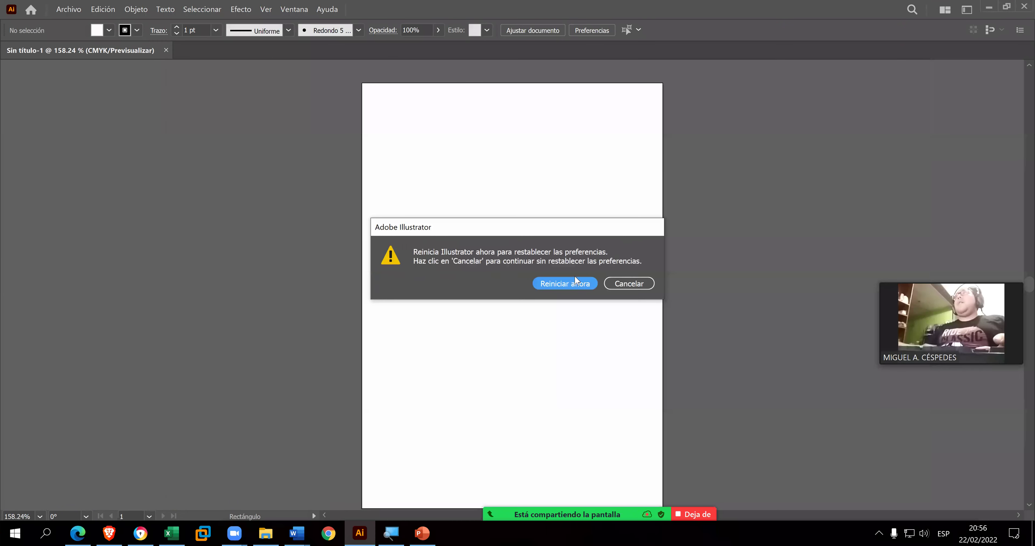
Confirm restarting Illustrator to reset preferences, then refresh the Windows desktop.
click(567, 286)
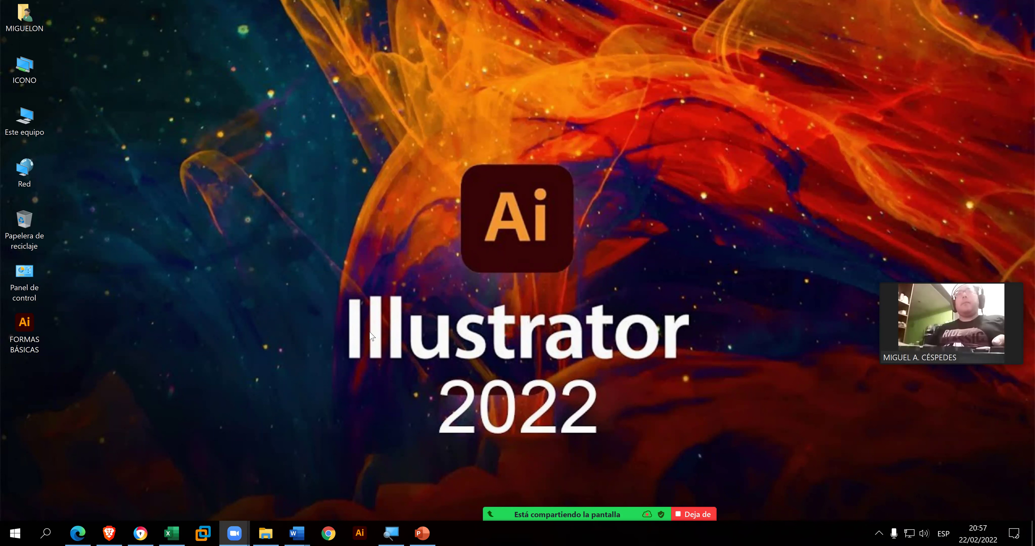
right_click(286, 224)
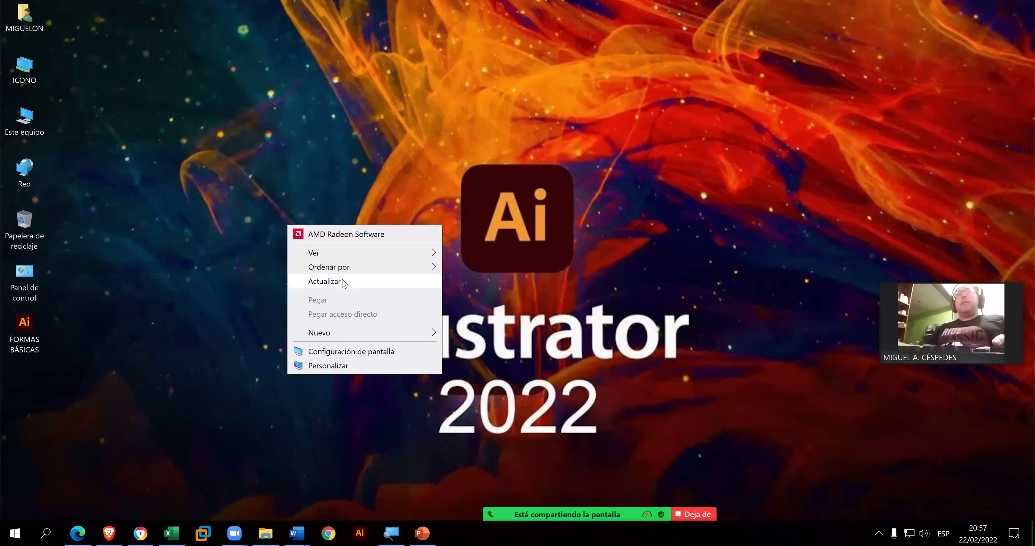
click(345, 365)
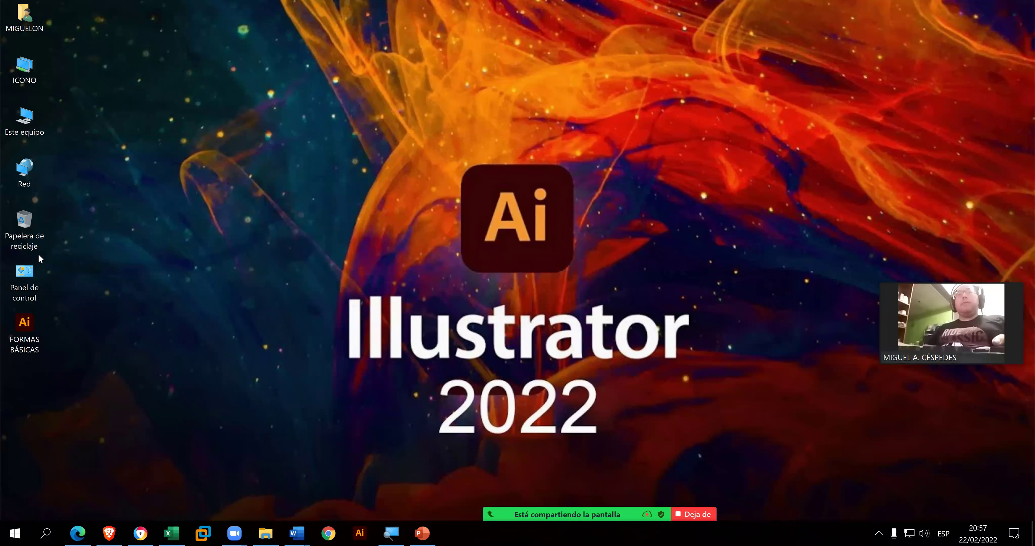
right_click(142, 259)
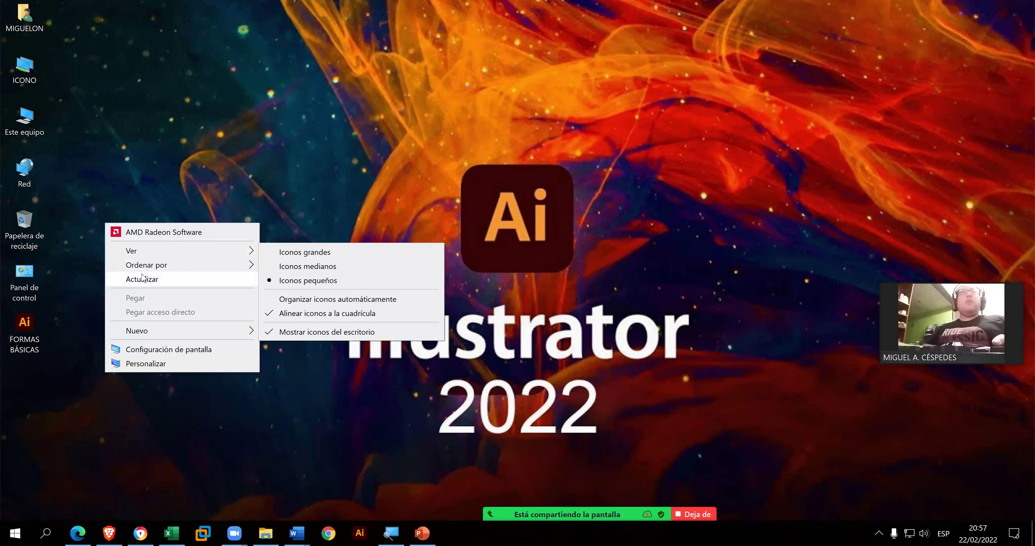
click(143, 279)
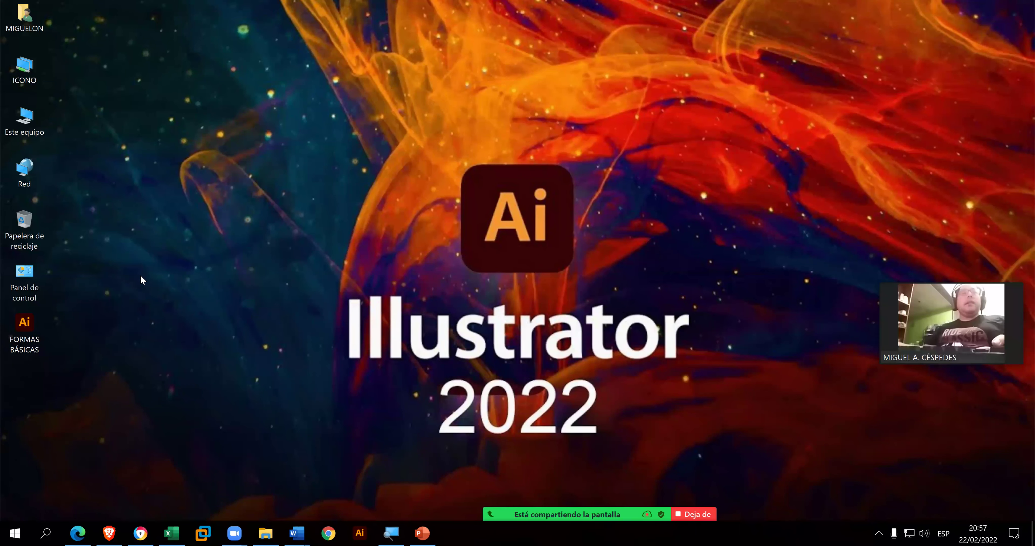
Refresh the desktop twice more and launch Illustrator from the taskbar.
right_click(130, 286)
click(187, 341)
right_click(761, 133)
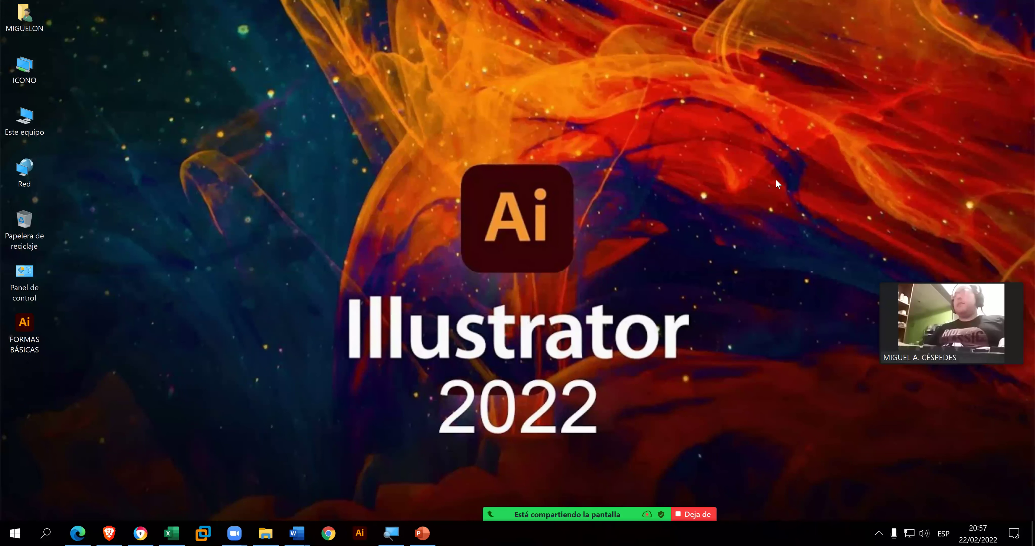
click(797, 195)
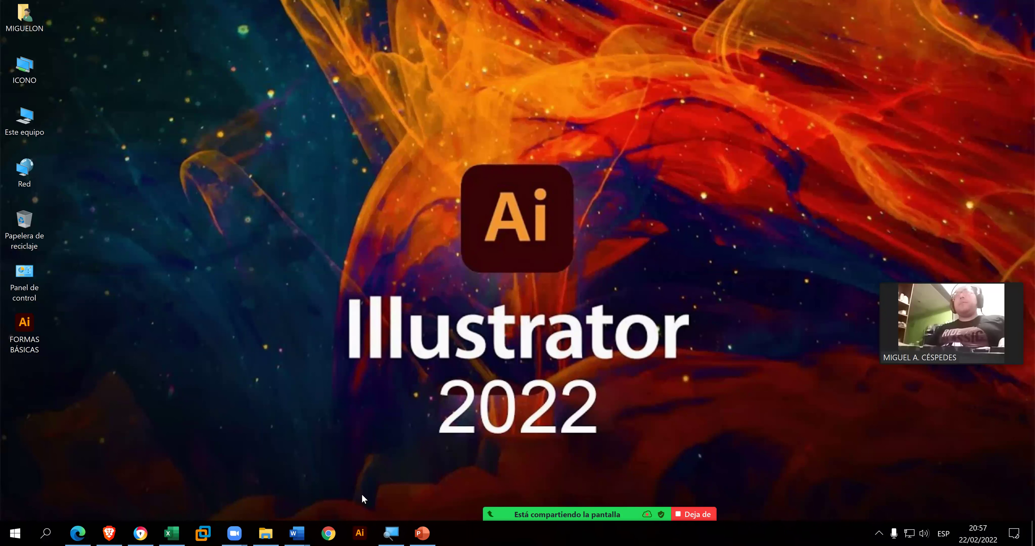
click(358, 529)
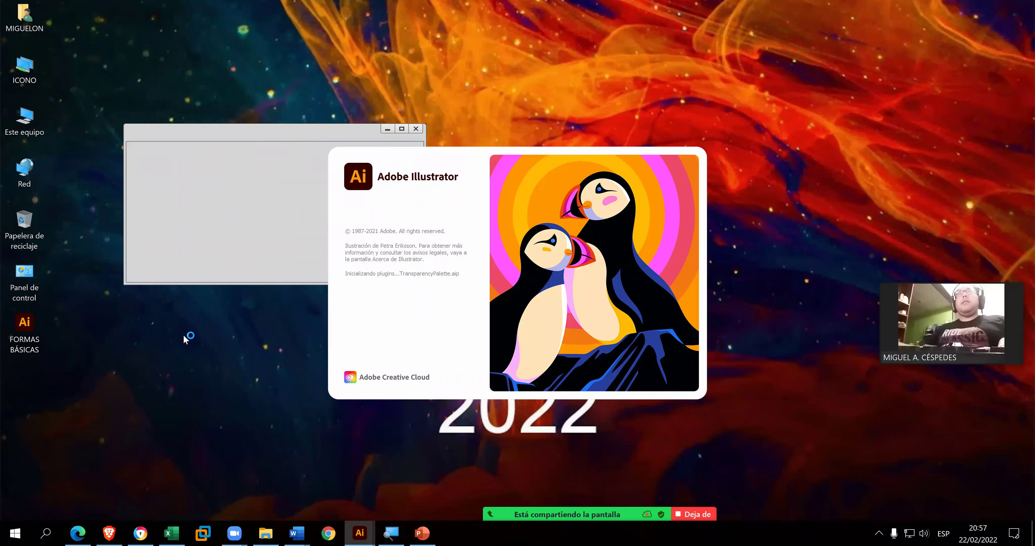
Refresh the desktop, bring Illustrator forward from the taskbar, and open Archivo > Nuevo.
right_click(175, 344)
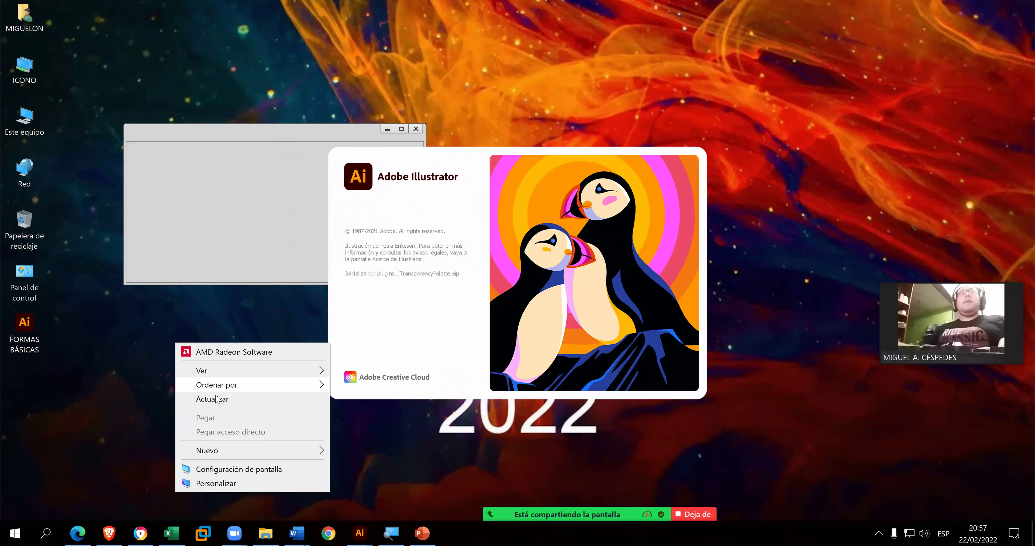
click(215, 401)
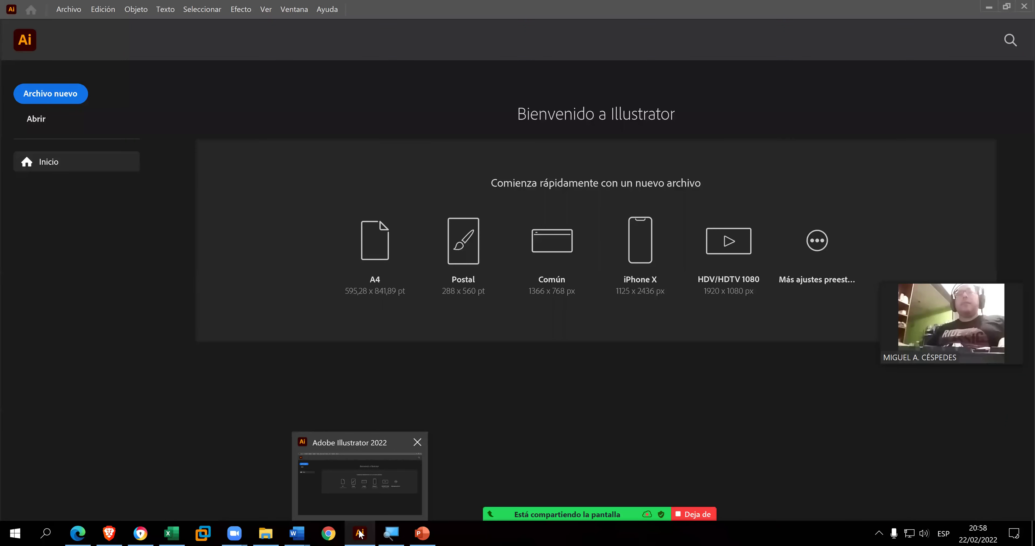
click(360, 533)
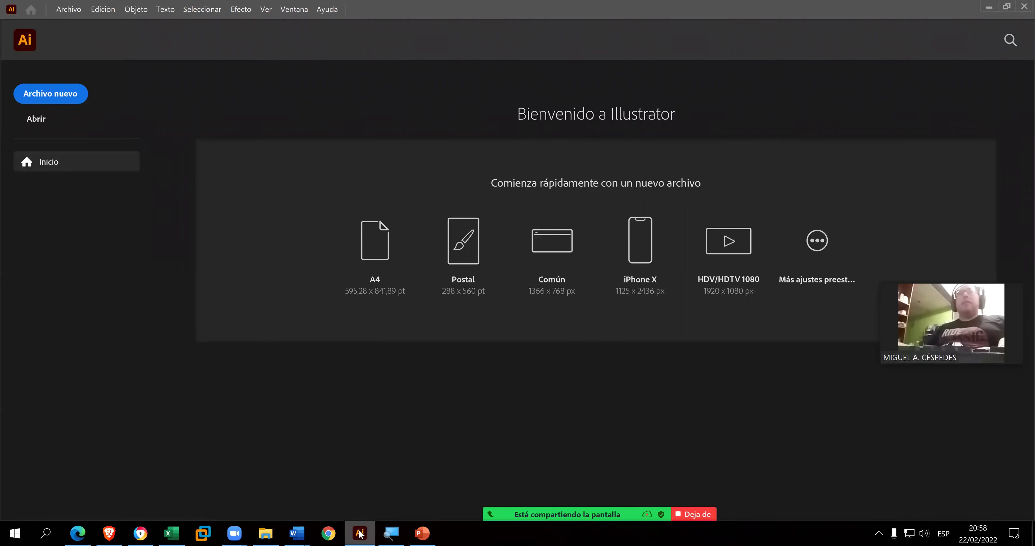
click(360, 533)
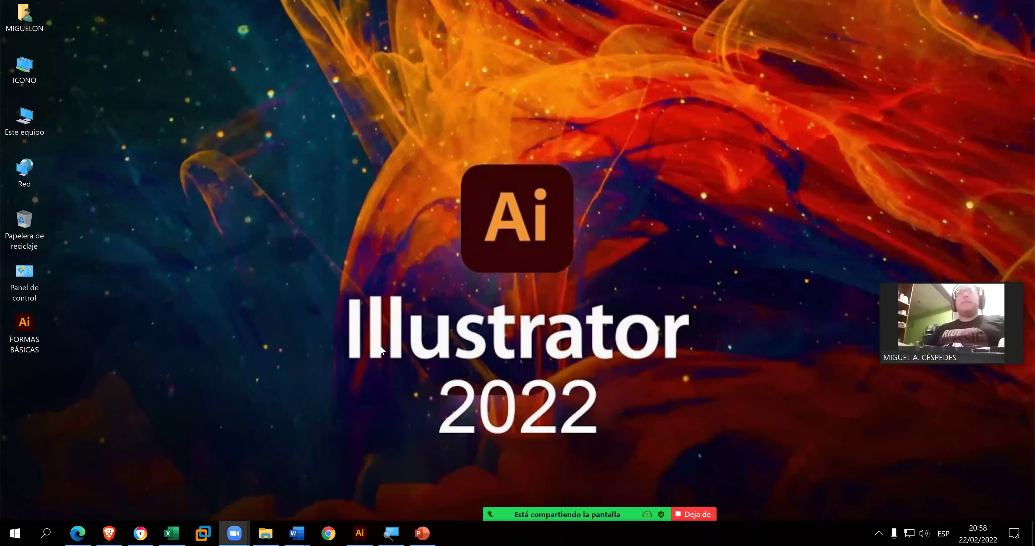
click(358, 533)
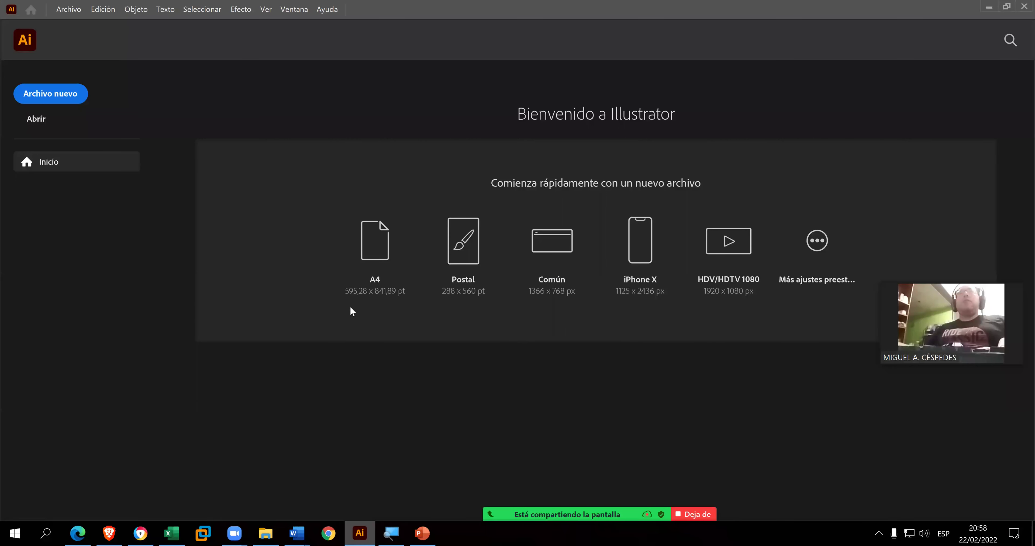
click(83, 12)
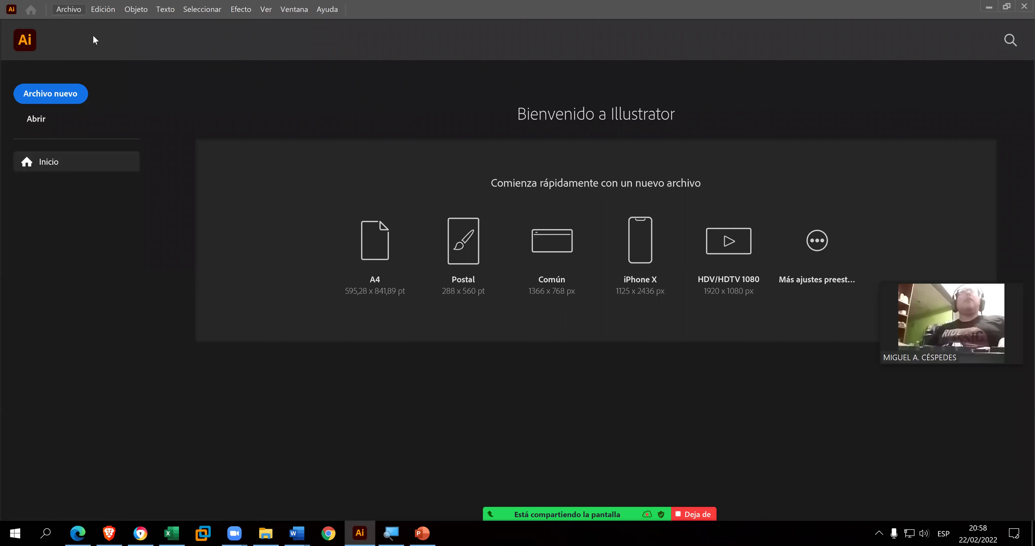
click(598, 256)
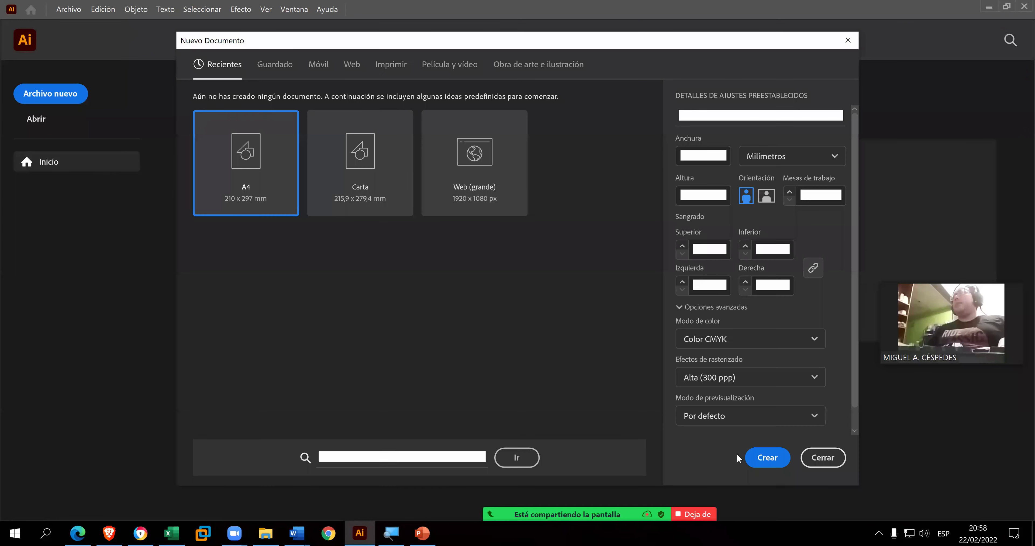
Create a blank A4 document and display the Avanzado toolbar with all tools.
click(766, 458)
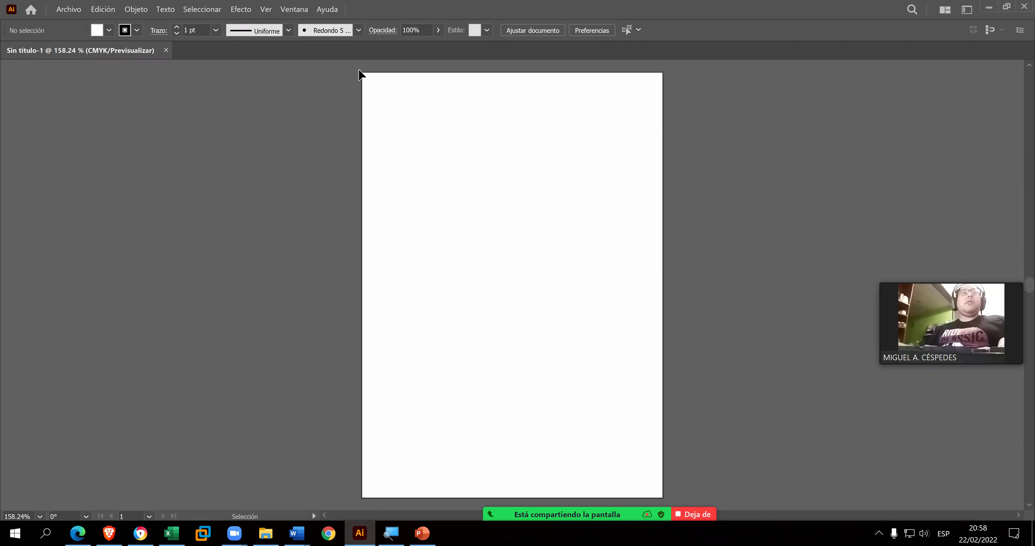
click(293, 8)
mouse_move(365, 81)
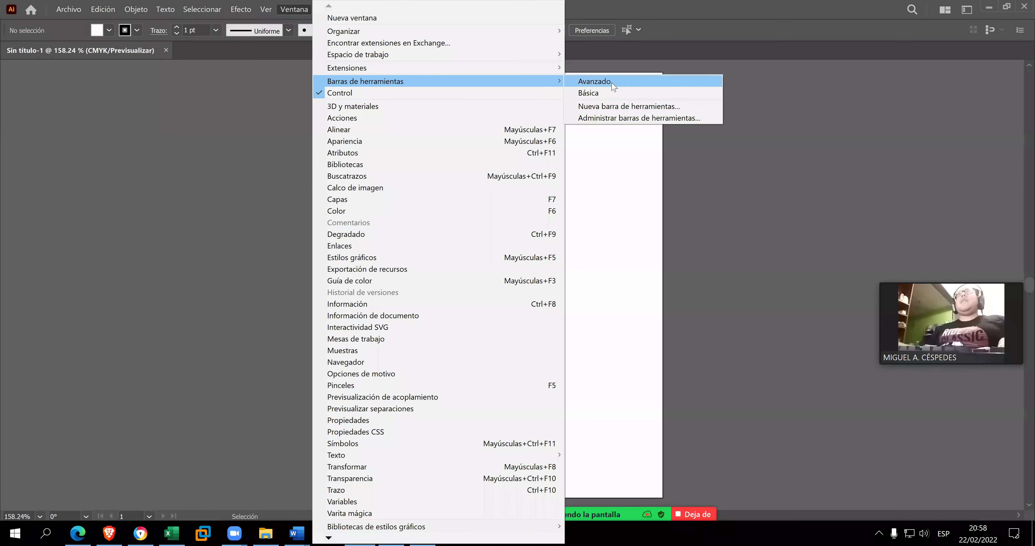
click(613, 81)
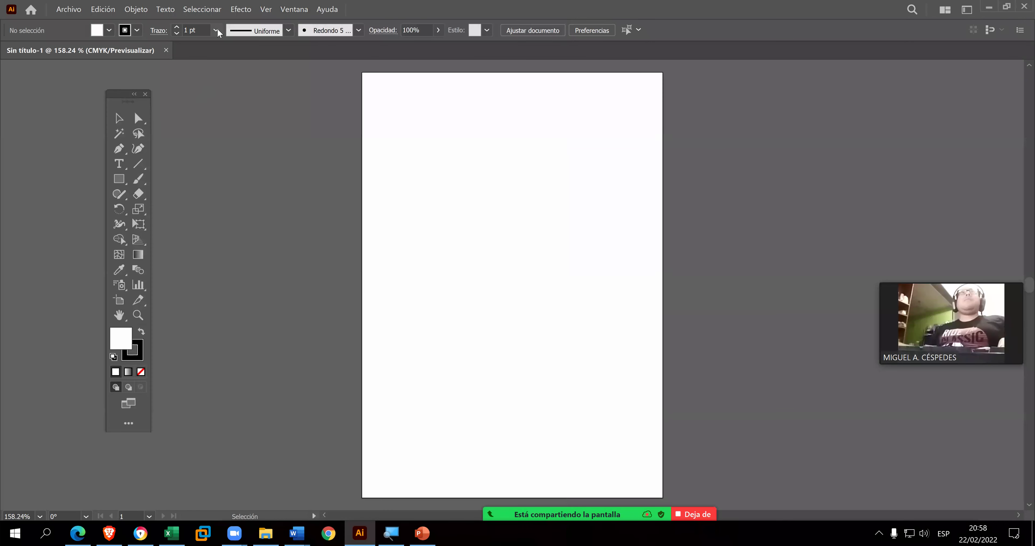
Open the Capas panel with Capa 1, dock it on the right, and dock the toolbar left.
click(296, 9)
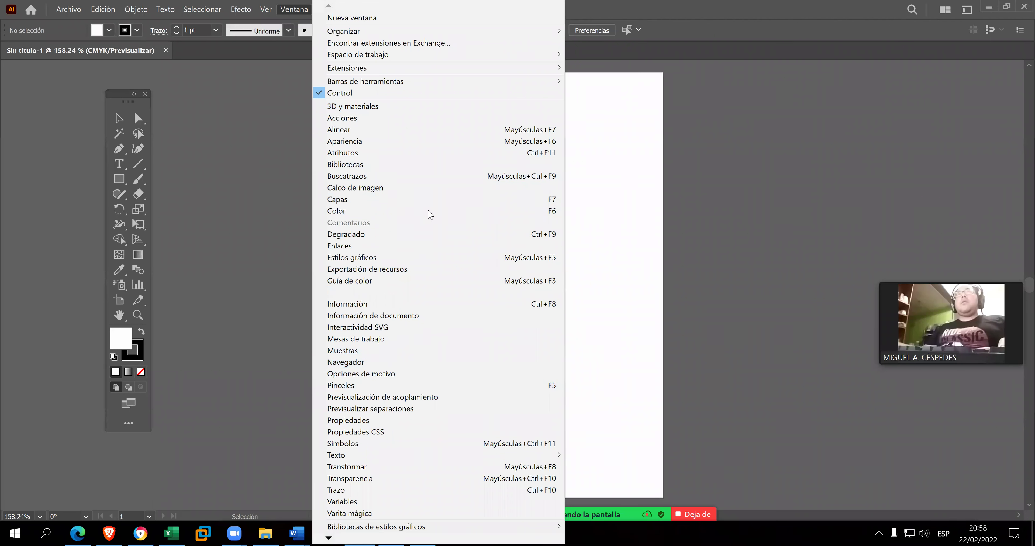
click(432, 207)
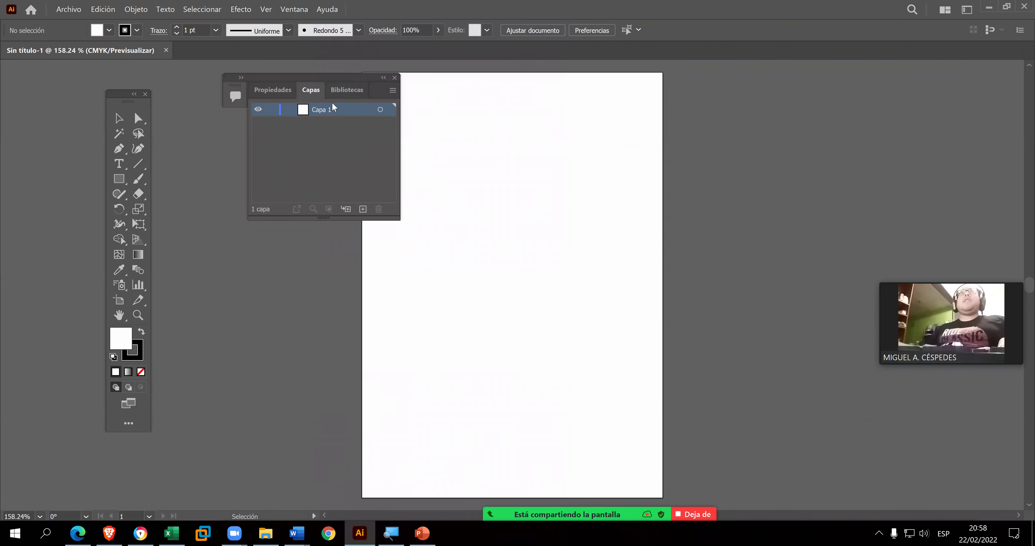
drag(333, 91, 338, 180)
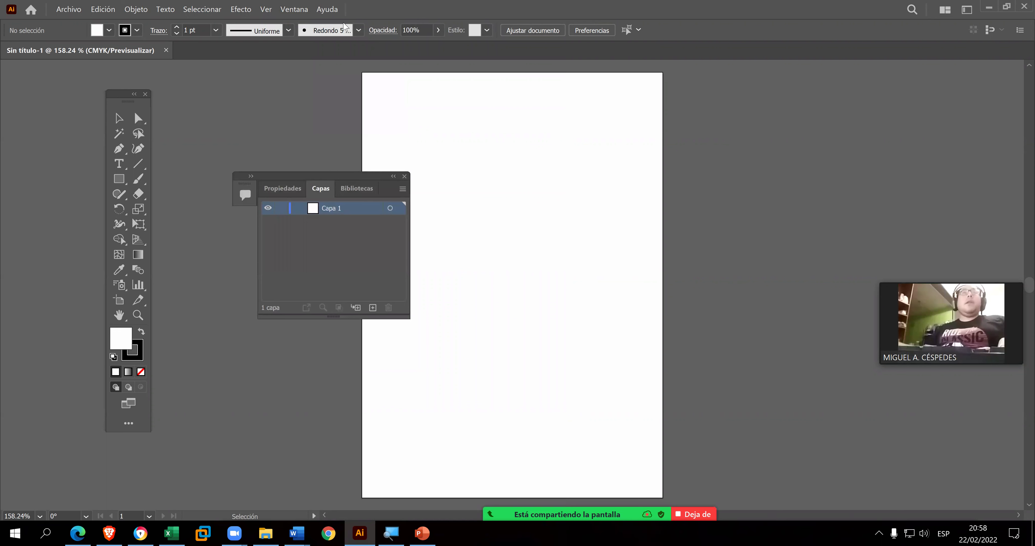
click(296, 9)
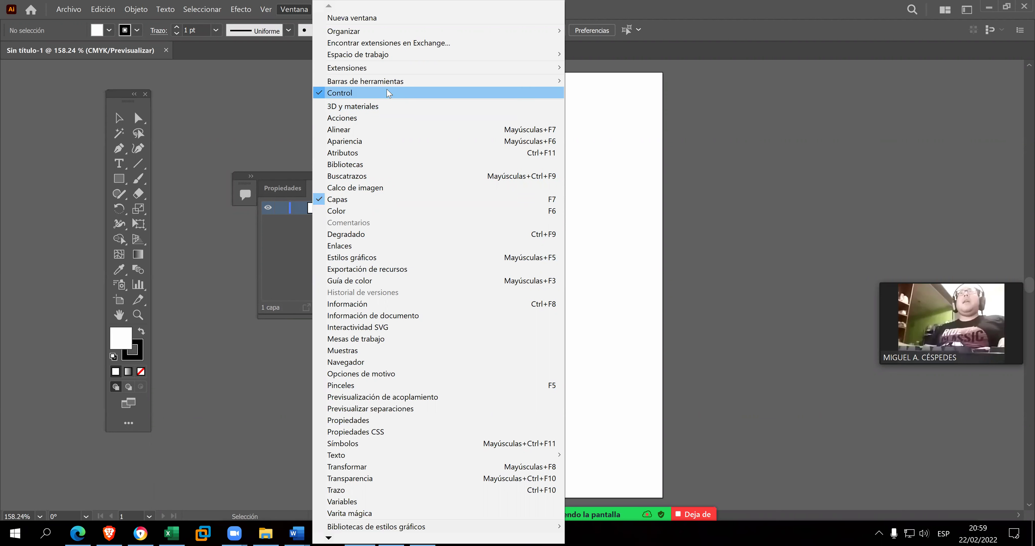
mouse_move(365, 81)
drag(293, 179, 1020, 105)
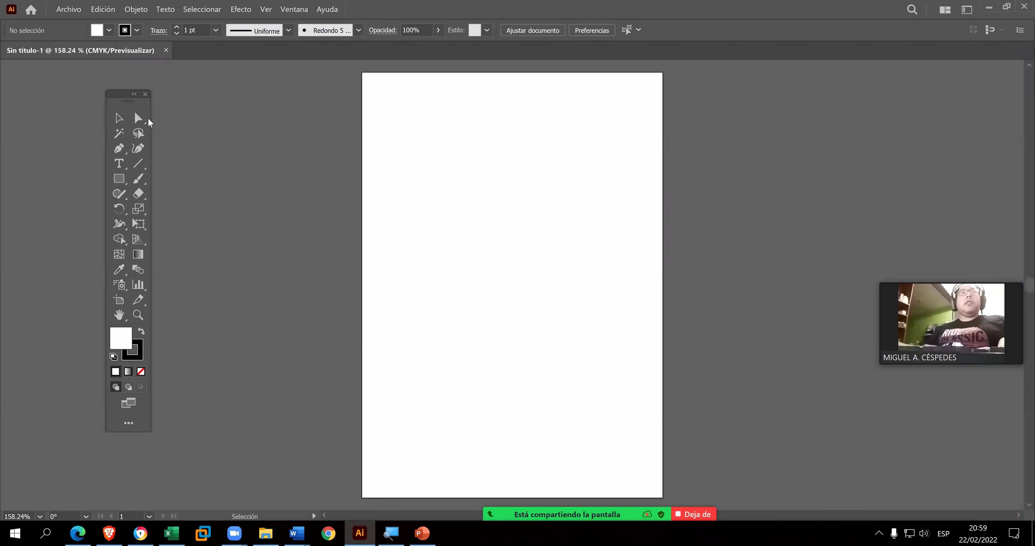
drag(112, 96, 2, 133)
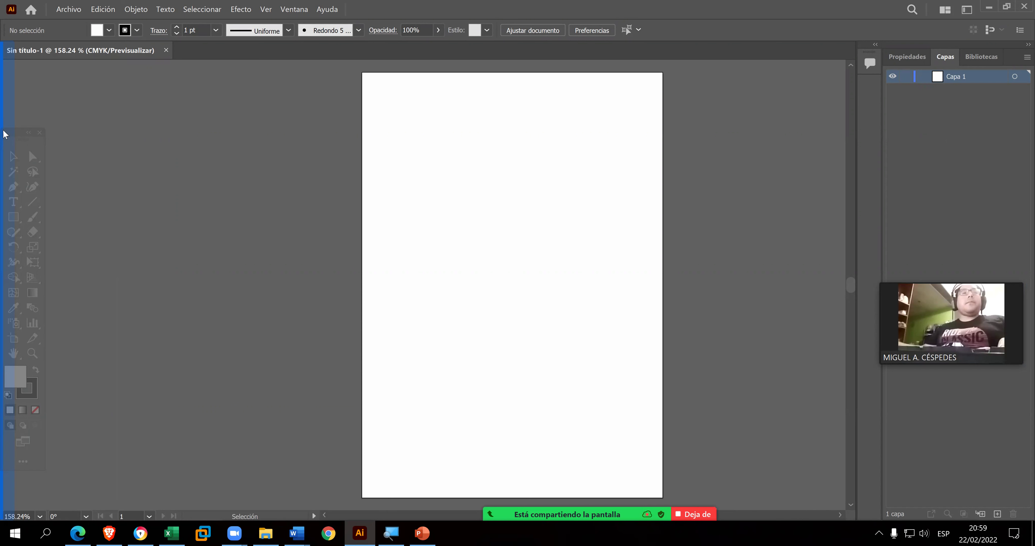
drag(2, 133, 2, 133)
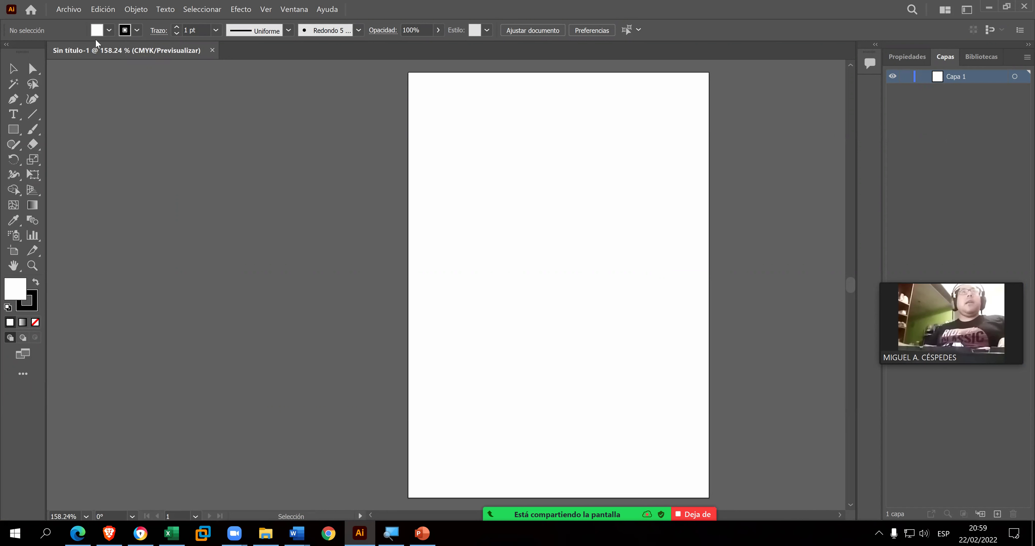
Close the untitled Sin título-1 document.
key(Down)
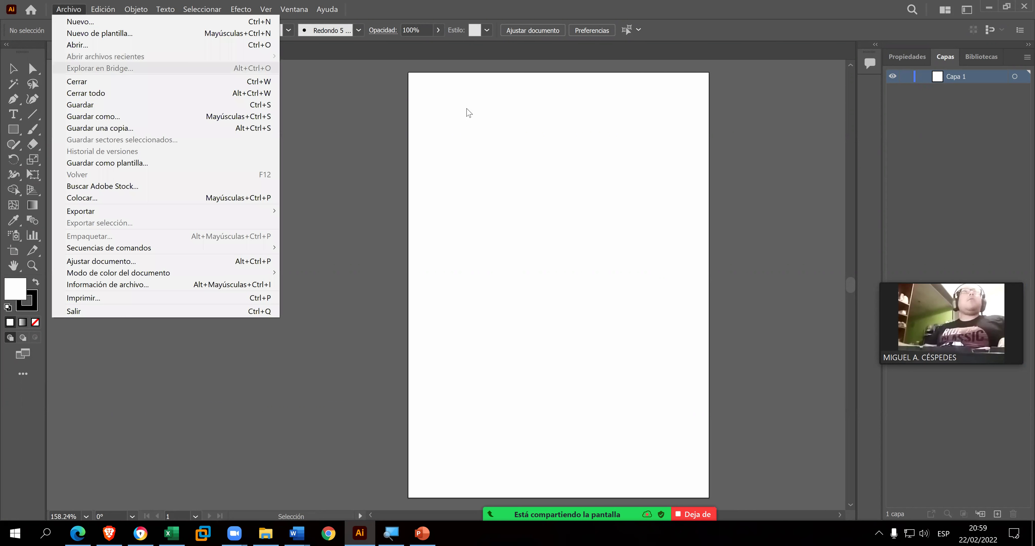
click(394, 101)
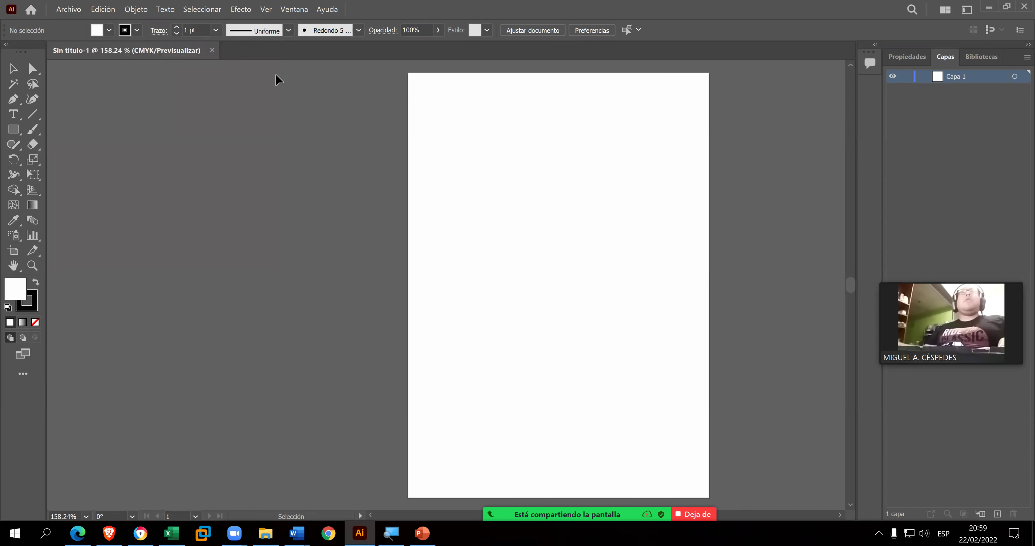
click(212, 50)
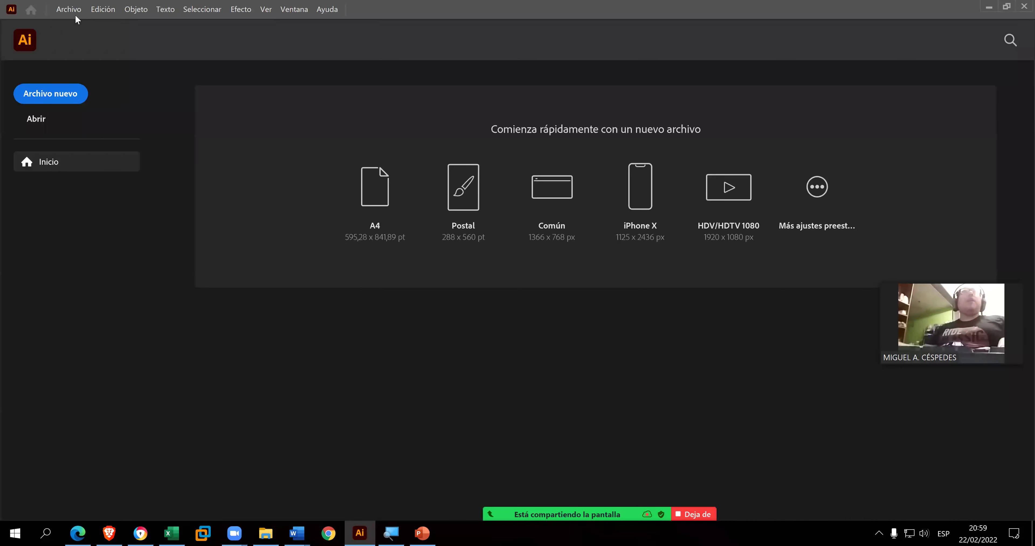
Open FORMAS BÁSICAS.ai from Escritorio and view its three blank artboards.
click(76, 13)
click(81, 45)
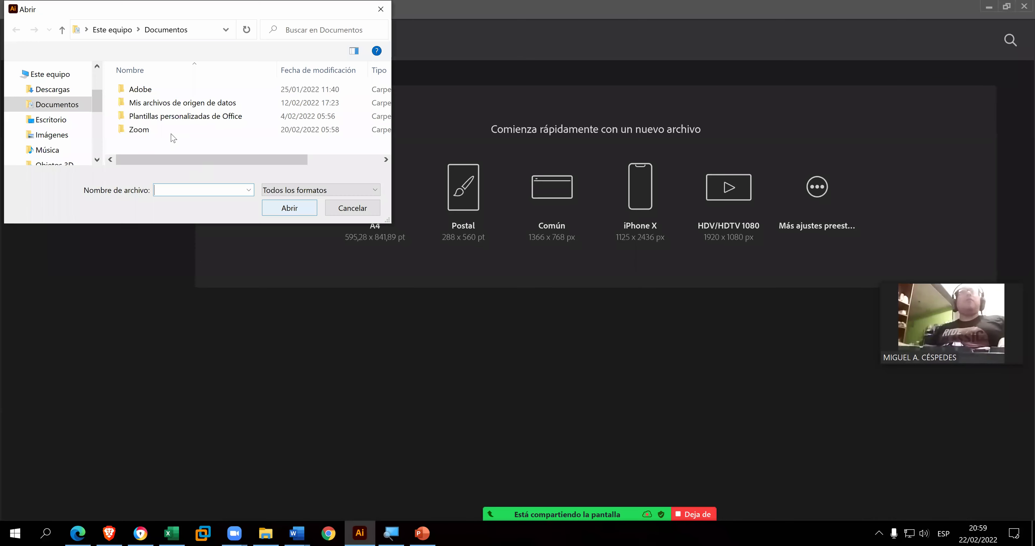
click(72, 119)
double_click(223, 110)
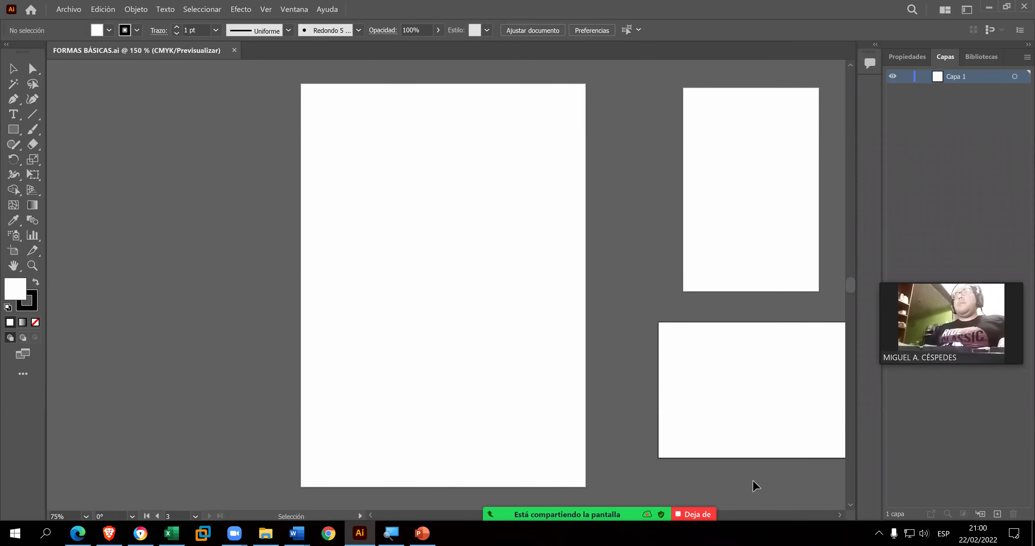
scroll(816, 504, right, 1)
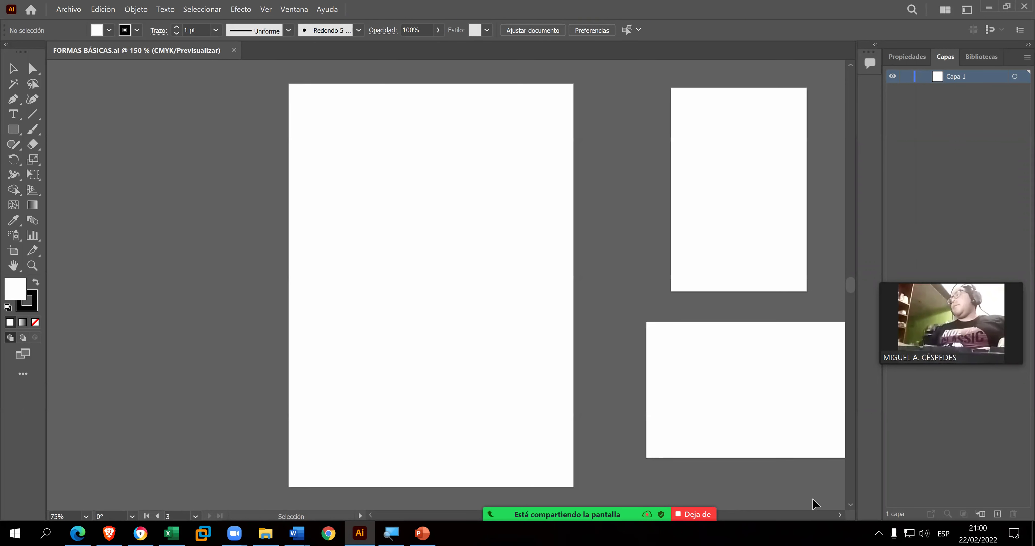
scroll(815, 504, right, 2)
scroll(815, 504, right, 2)
scroll(816, 504, right, 2)
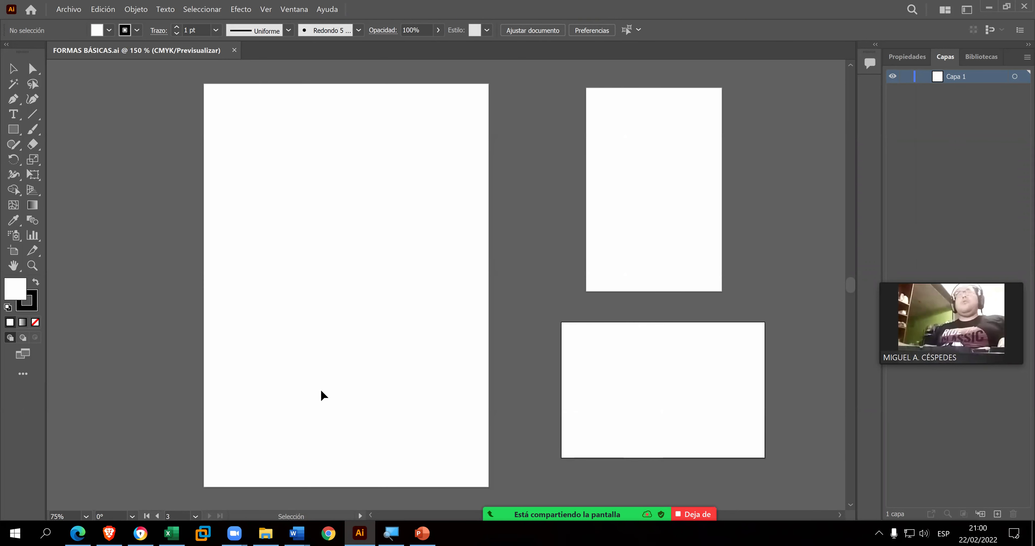
click(433, 533)
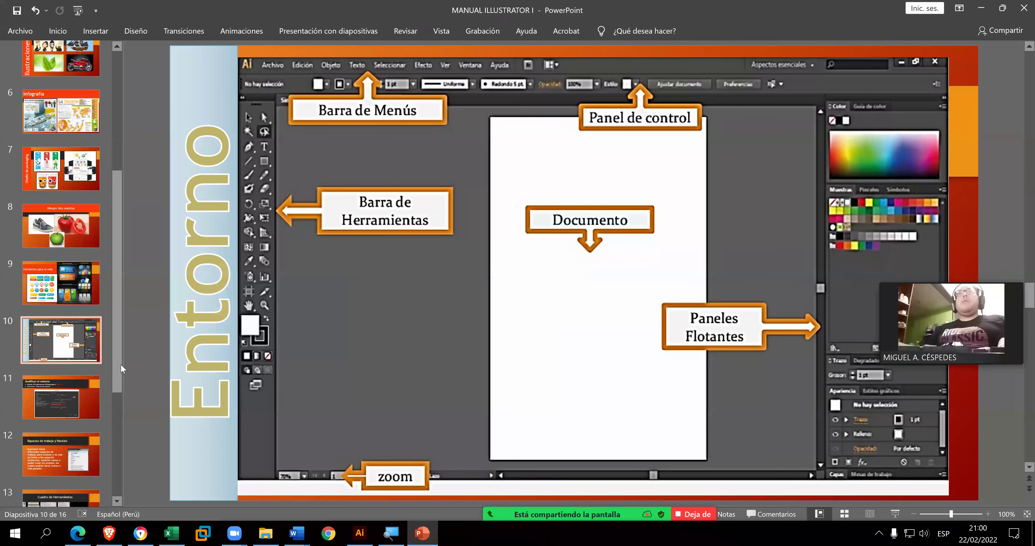
Review the Modificar el entorno, Espacios de trabajo y Paneles and Cuadro de Herramientas slides.
click(66, 403)
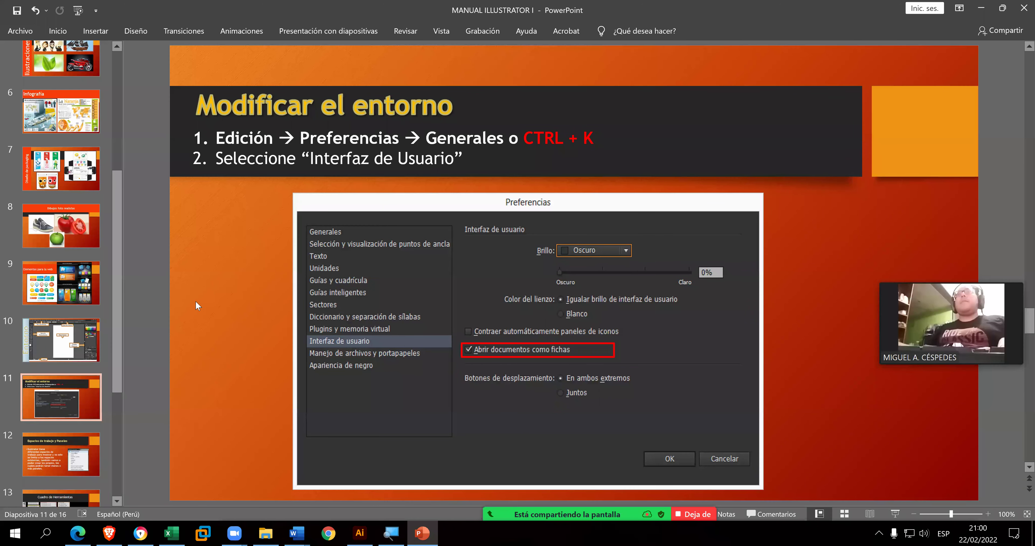
click(74, 465)
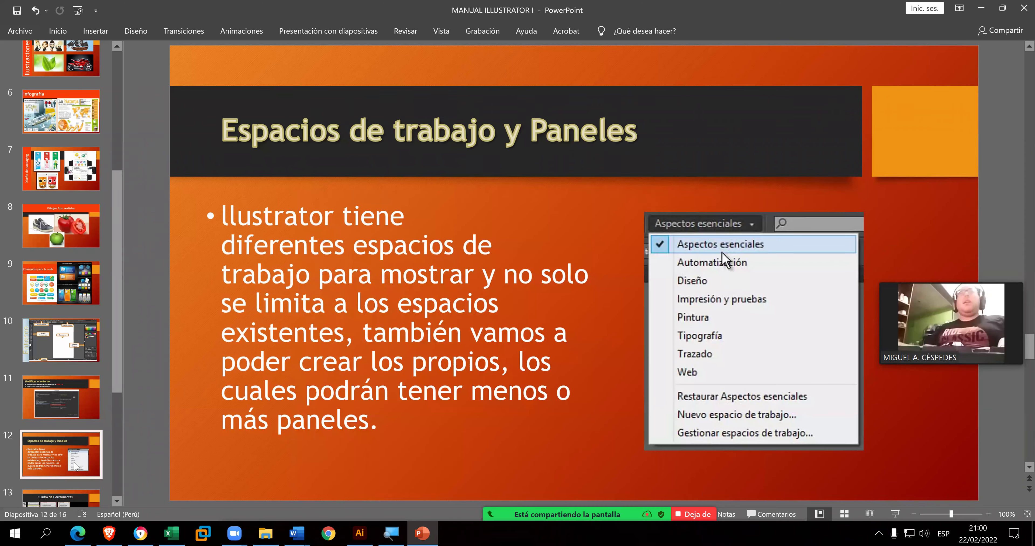
scroll(75, 464, down, 1)
scroll(74, 464, down, 1)
click(75, 460)
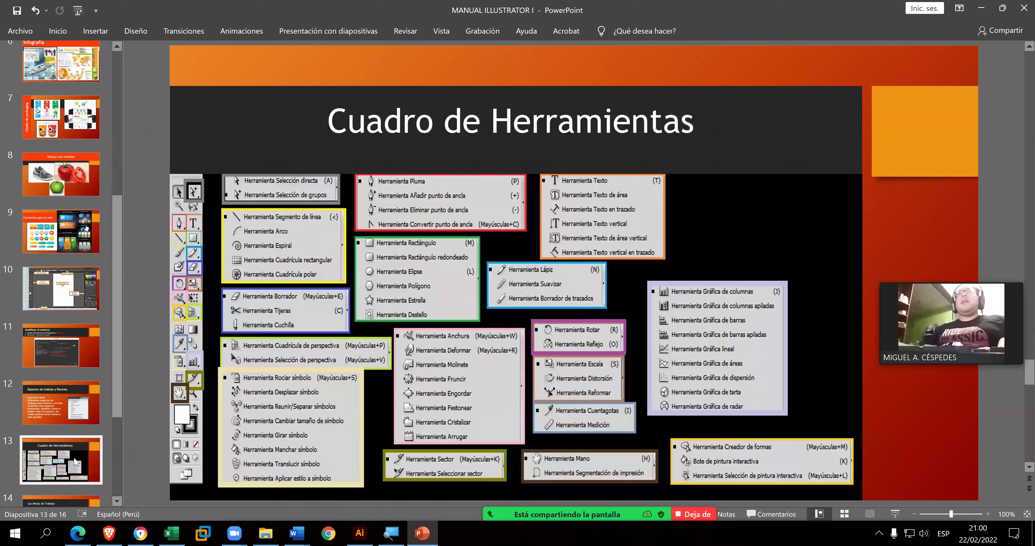
scroll(72, 462, down, 1)
scroll(72, 461, down, 1)
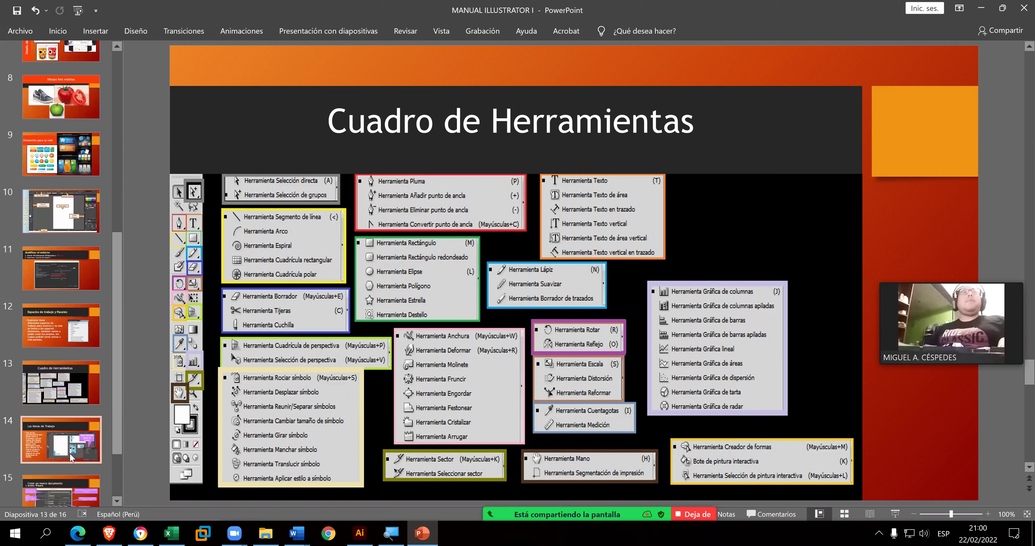
View the Mesas de Trabajo and Crear un Nuevo Documento slides, then close PowerPoint, answering the save prompt.
click(70, 453)
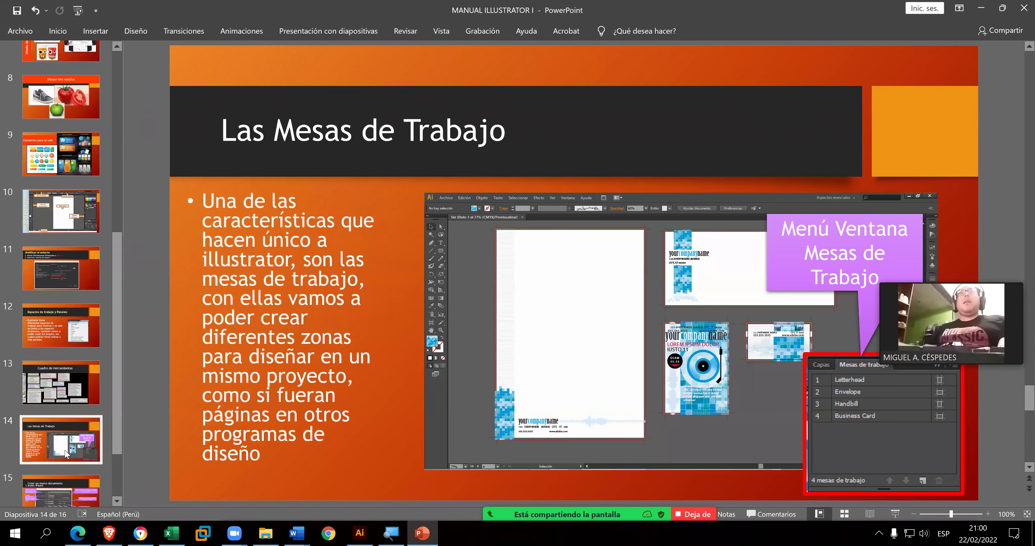
scroll(64, 452, down, 2)
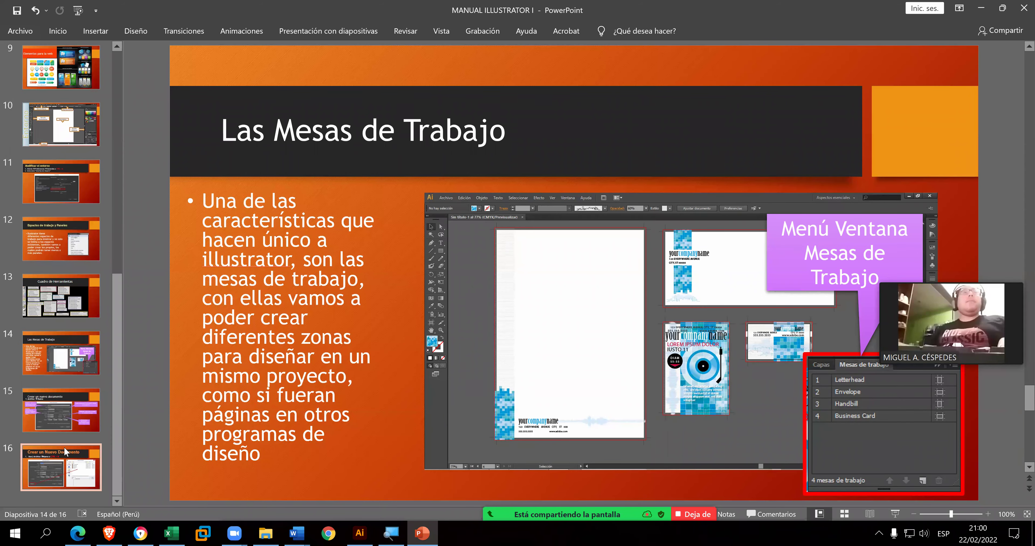
click(64, 445)
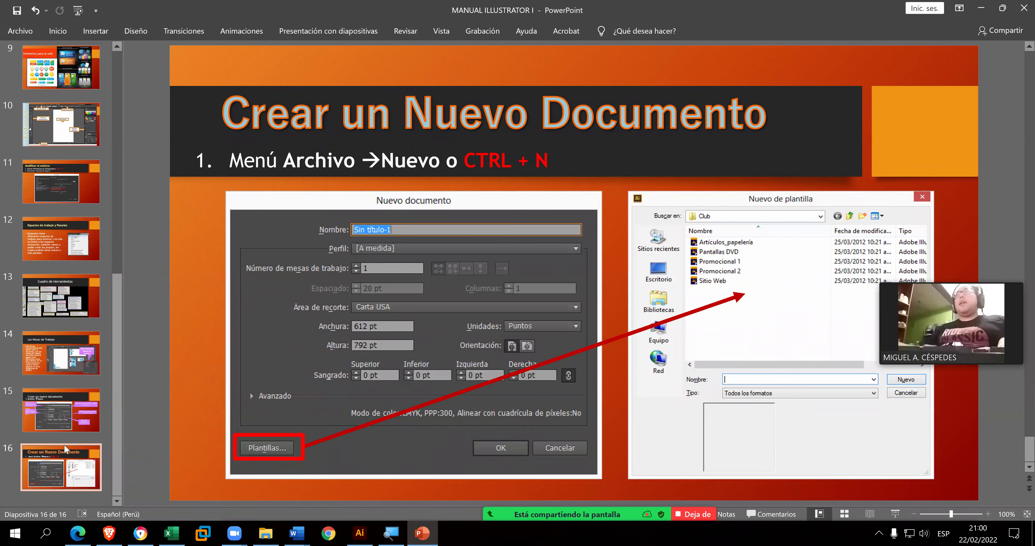
click(73, 315)
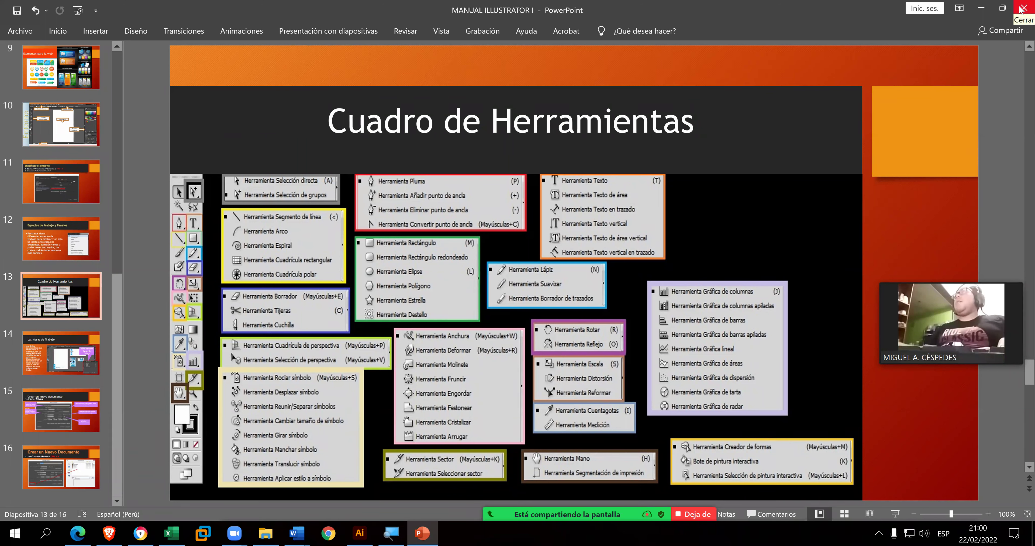
click(1021, 8)
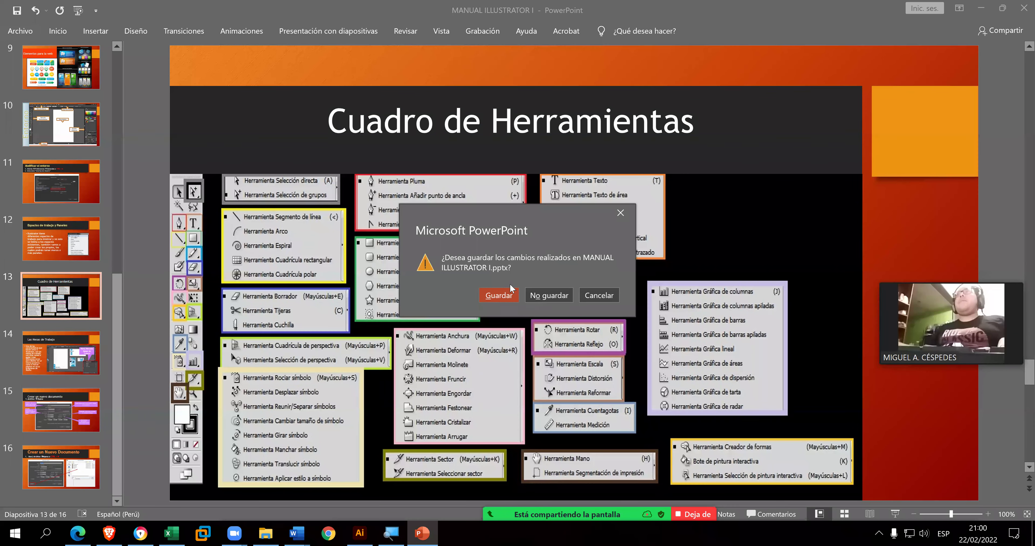
click(492, 297)
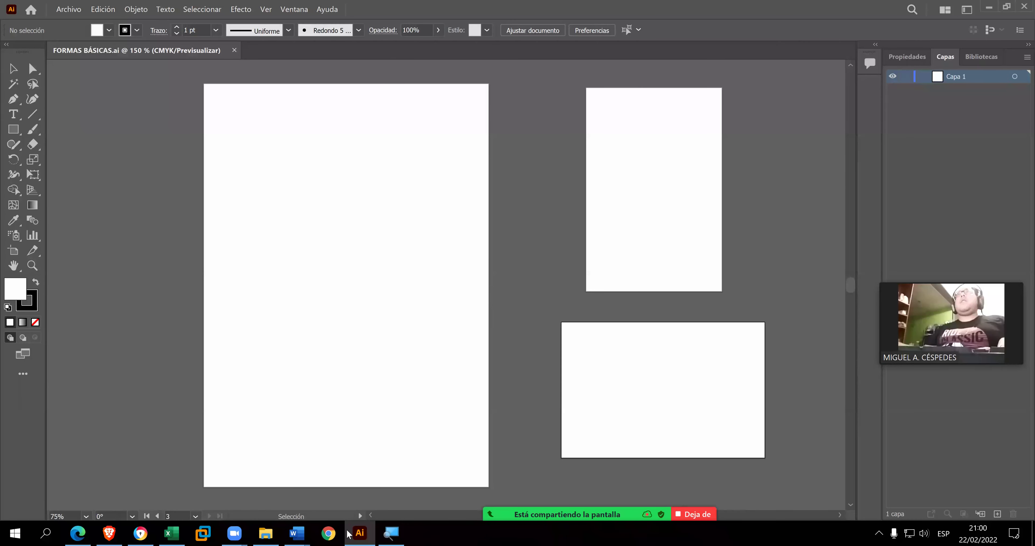
mouse_move(295, 533)
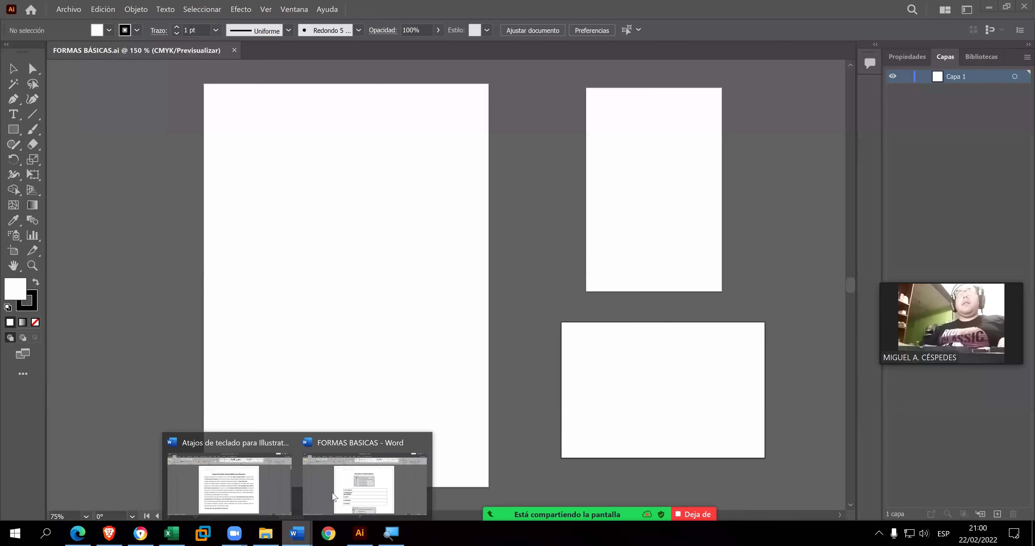
click(336, 492)
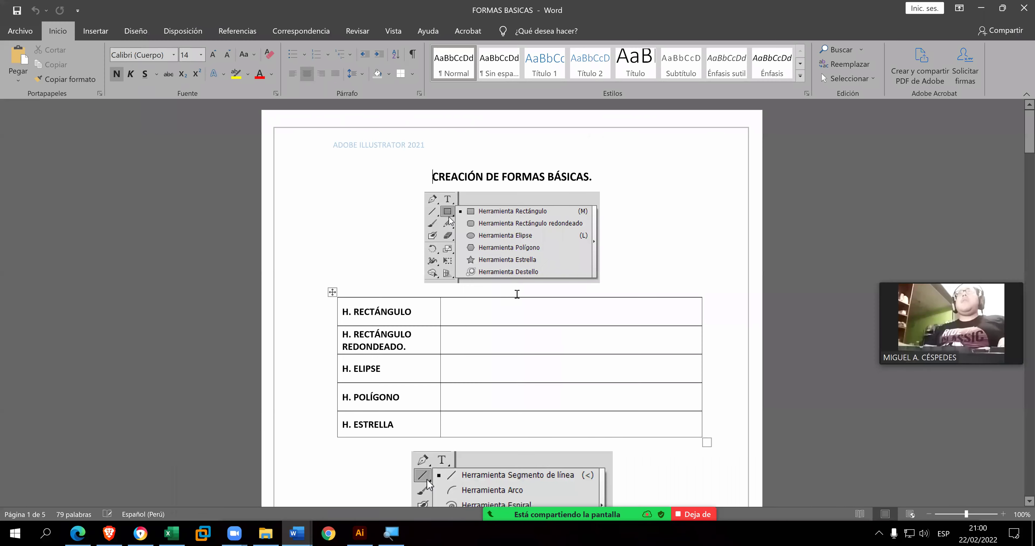
scroll(517, 294, down, 1)
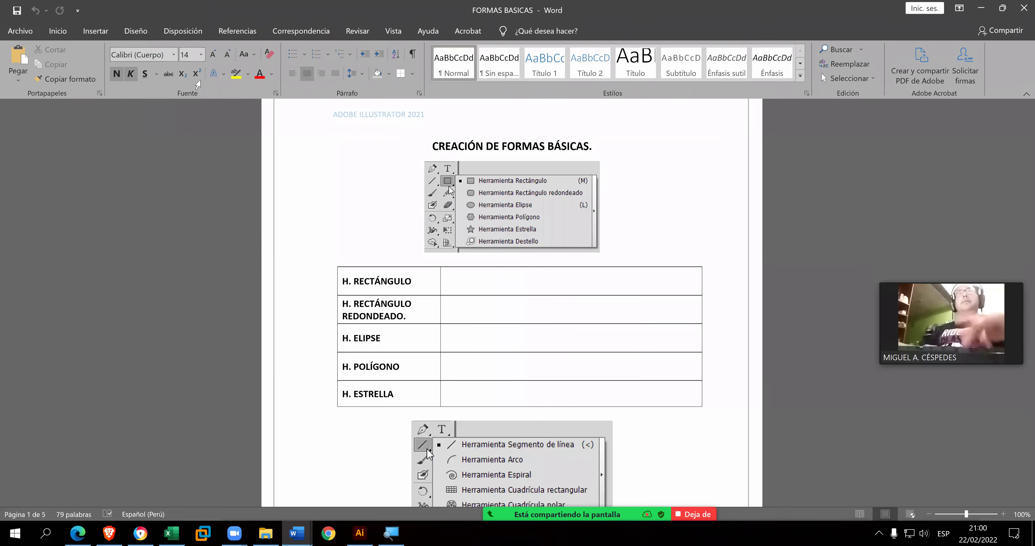
key(ctrl+F1)
scroll(518, 169, up, 1)
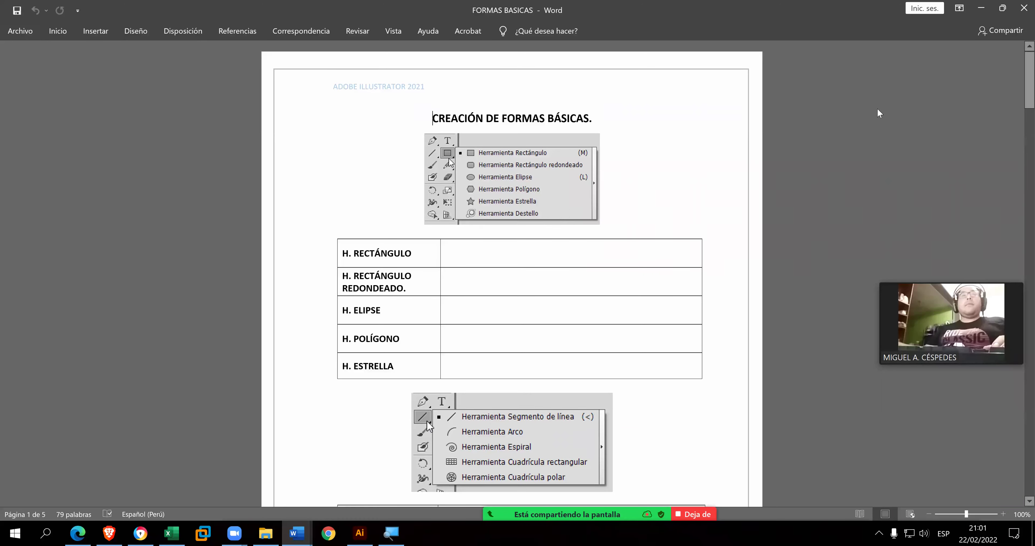
click(986, 6)
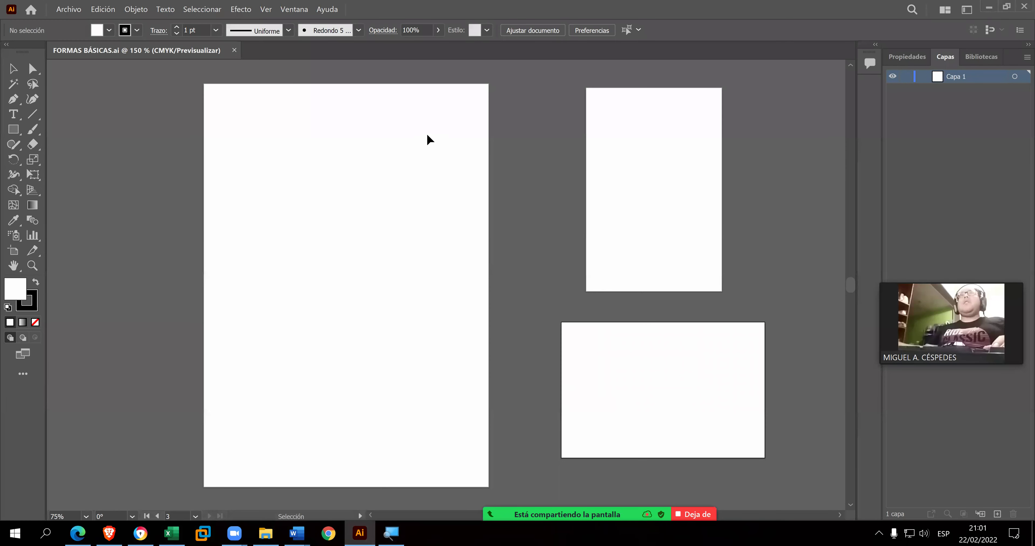
Pan the FORMAS BÁSICAS.ai canvas slightly and activate the Zoom tool with Z.
scroll(406, 173, left, 1)
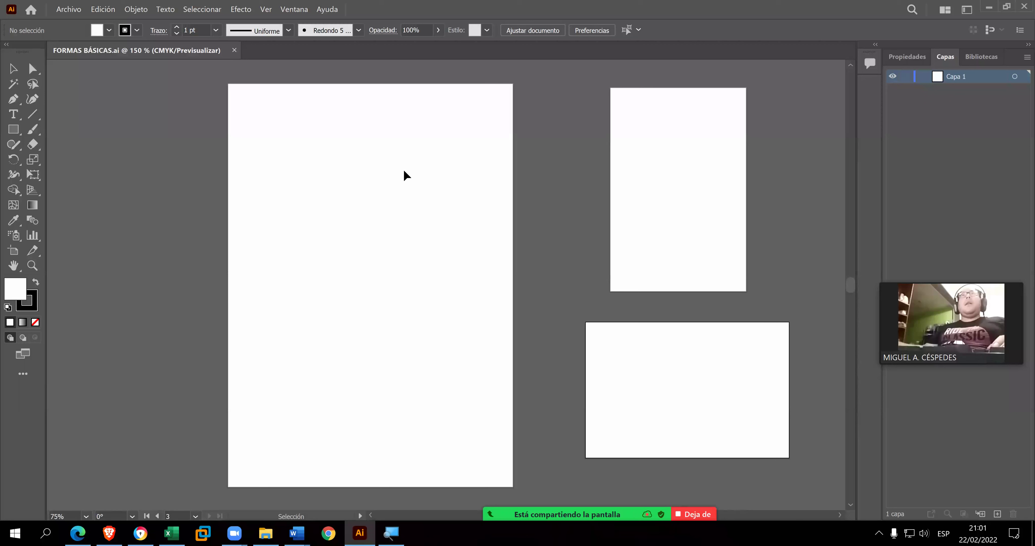
scroll(405, 173, up, 1)
scroll(406, 173, down, 1)
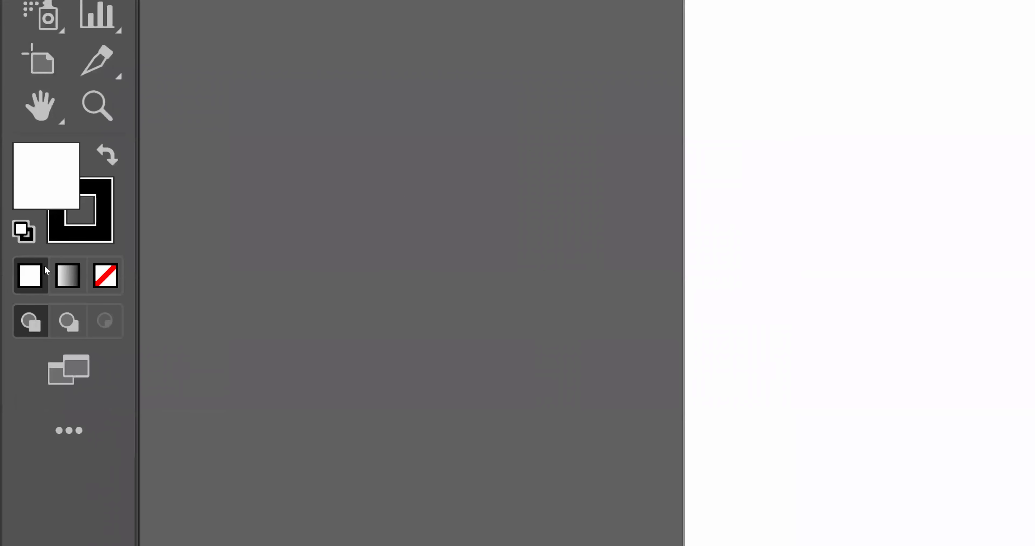
key(z)
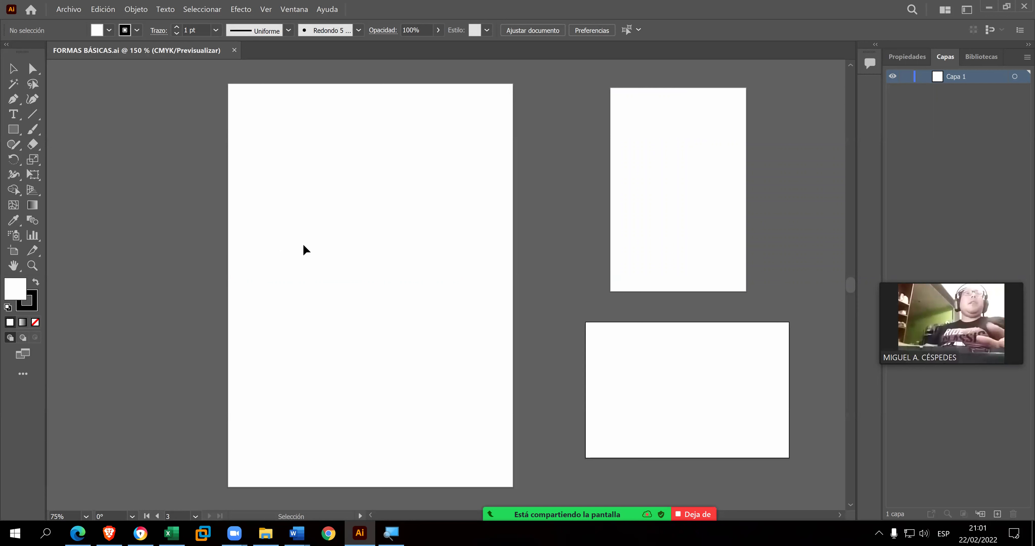
key(z)
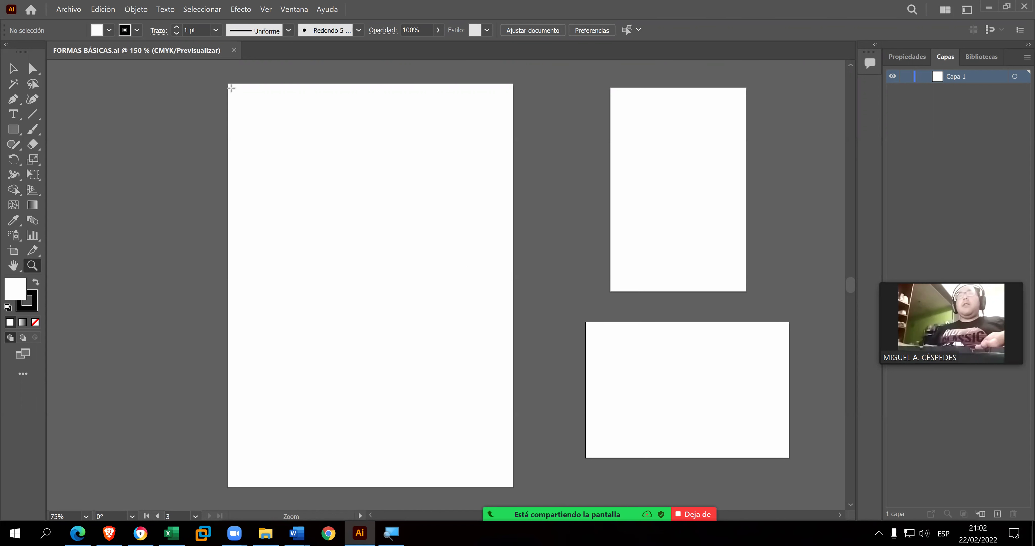
drag(229, 88, 370, 170)
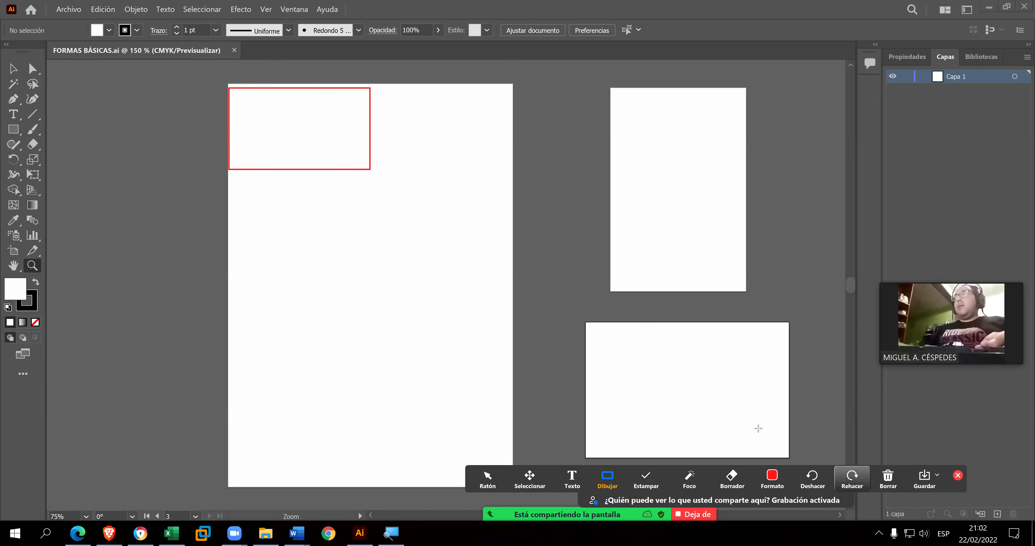
click(888, 475)
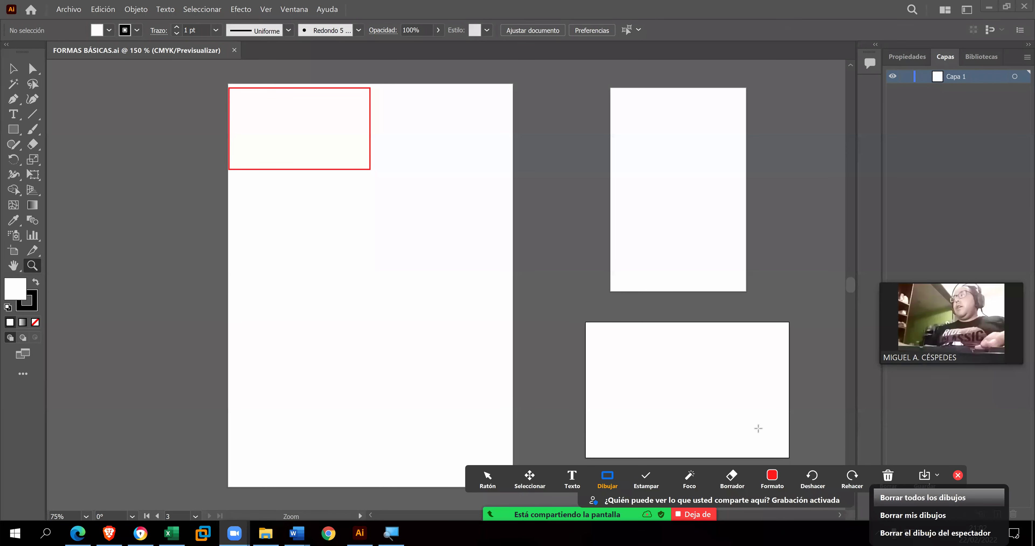
click(922, 497)
click(487, 478)
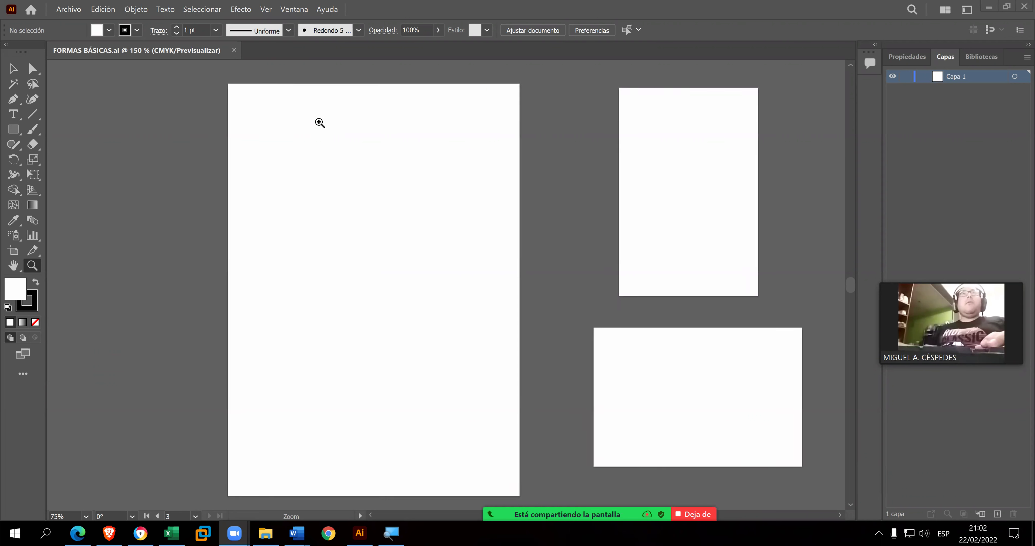
Zoom into the first artboard's top-left corner to about 4043%, then back to 1983%.
drag(228, 86, 354, 134)
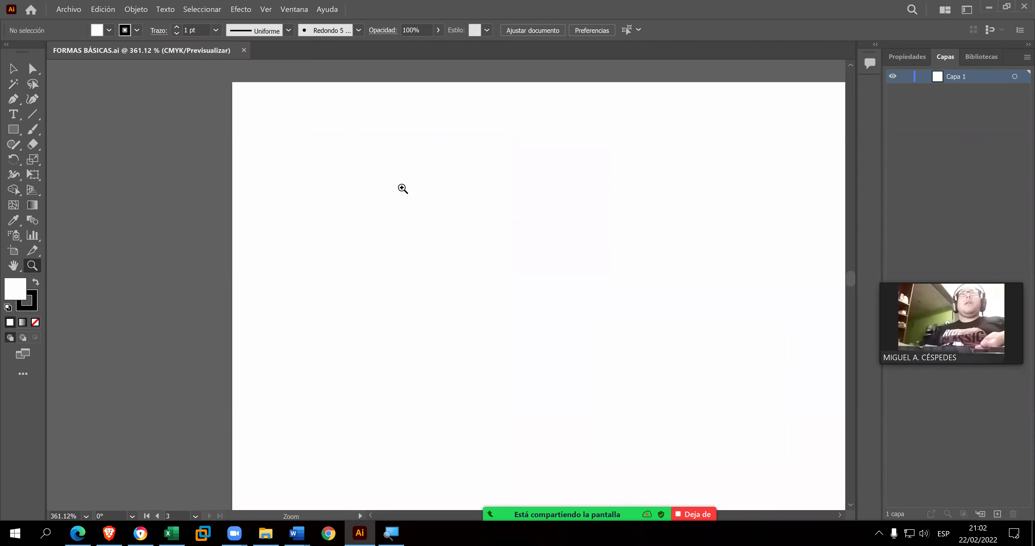
drag(478, 236, 581, 291)
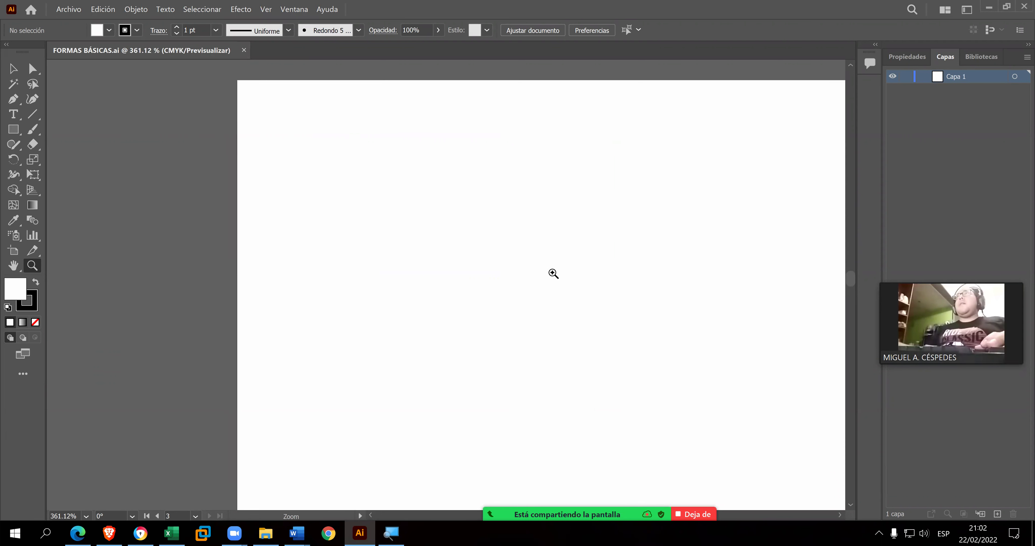
scroll(238, 127, up, 1)
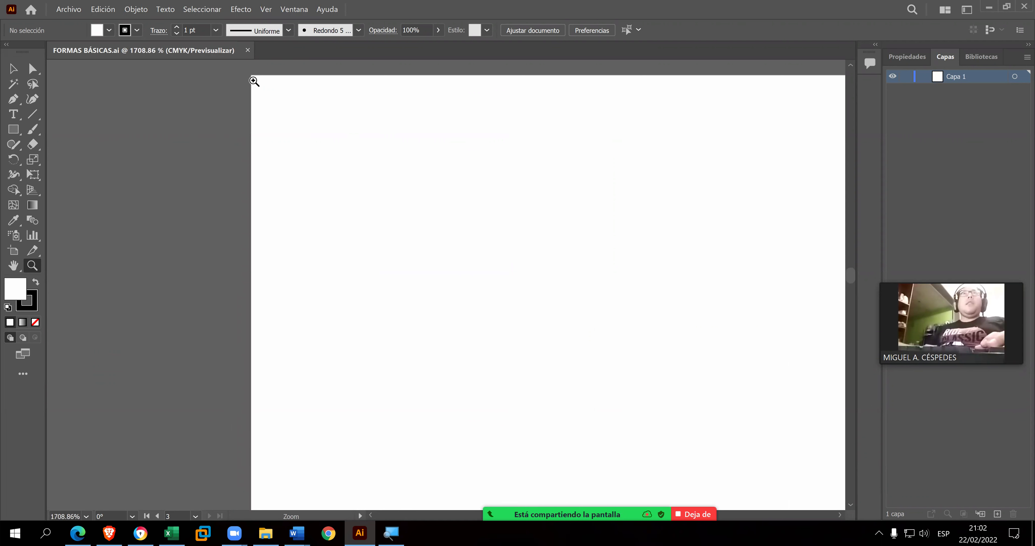
drag(254, 81, 376, 199)
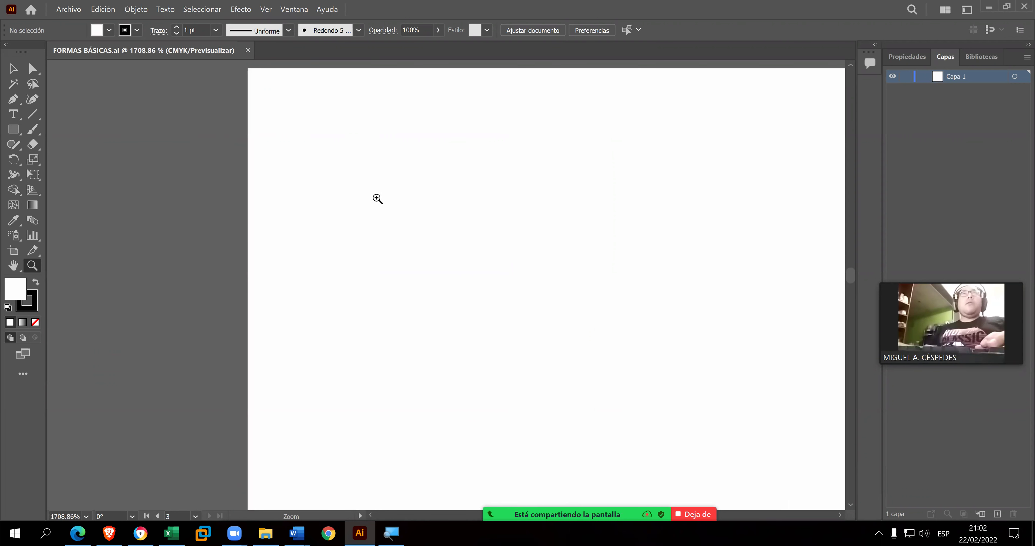
alt+click(270, 85)
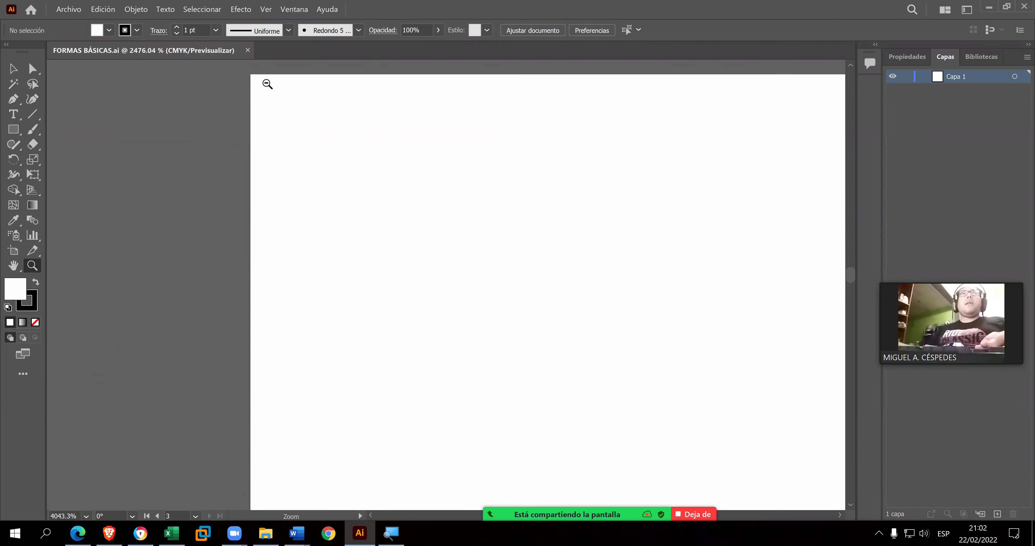
Zoom out to 3.13% so the three artboards form a small cluster.
scroll(313, 143, down, 1)
alt+click(274, 111)
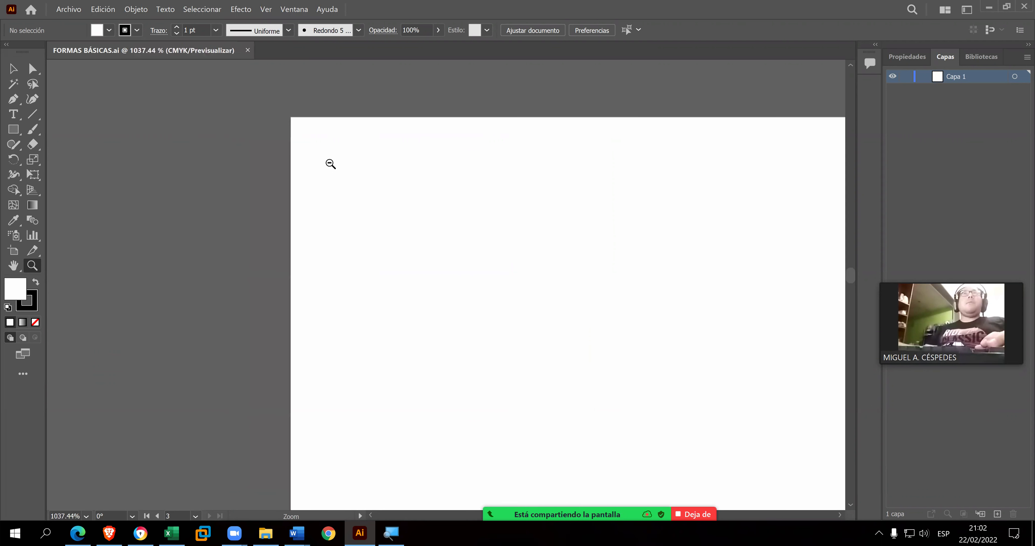
scroll(328, 161, down, 1)
scroll(327, 160, down, 1)
scroll(418, 229, down, 1)
scroll(448, 250, down, 1)
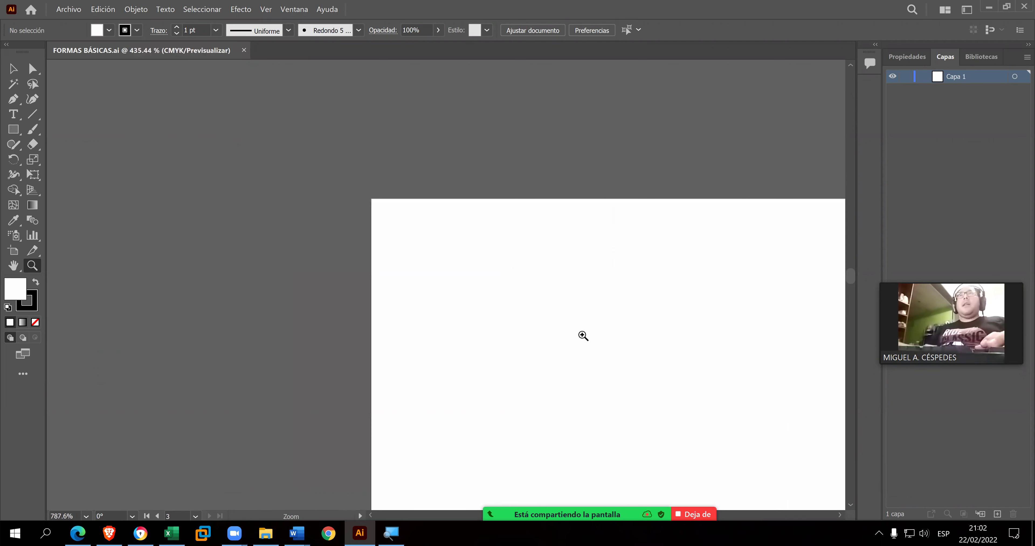
scroll(502, 271, down, 2)
scroll(480, 244, down, 1)
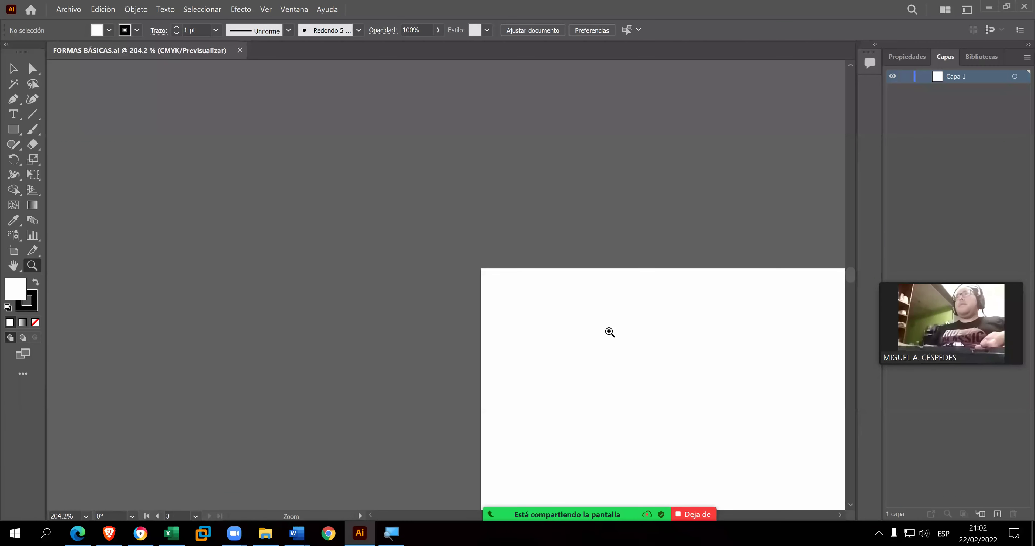
scroll(717, 411, down, 2)
scroll(557, 328, down, 1)
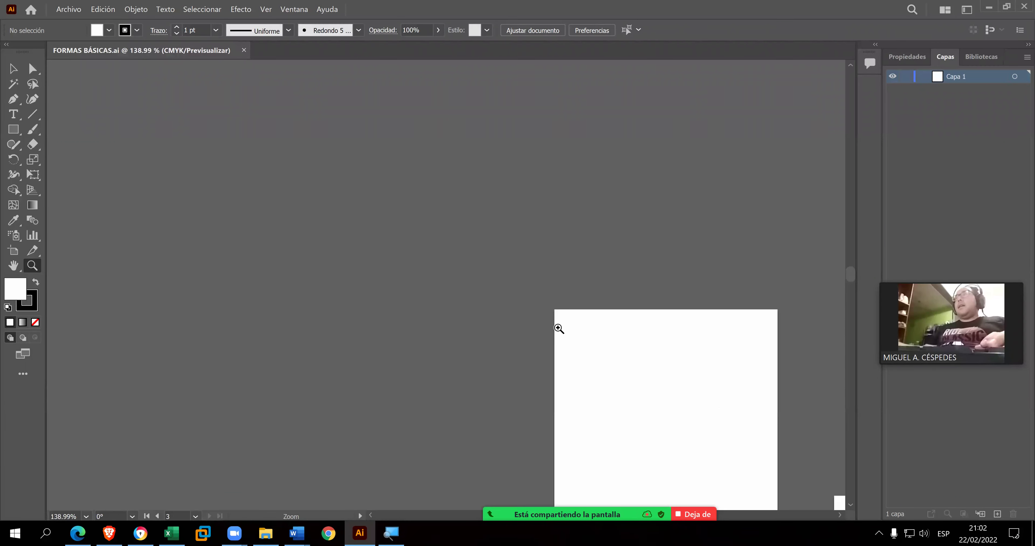
scroll(624, 379, down, 1)
scroll(566, 315, down, 1)
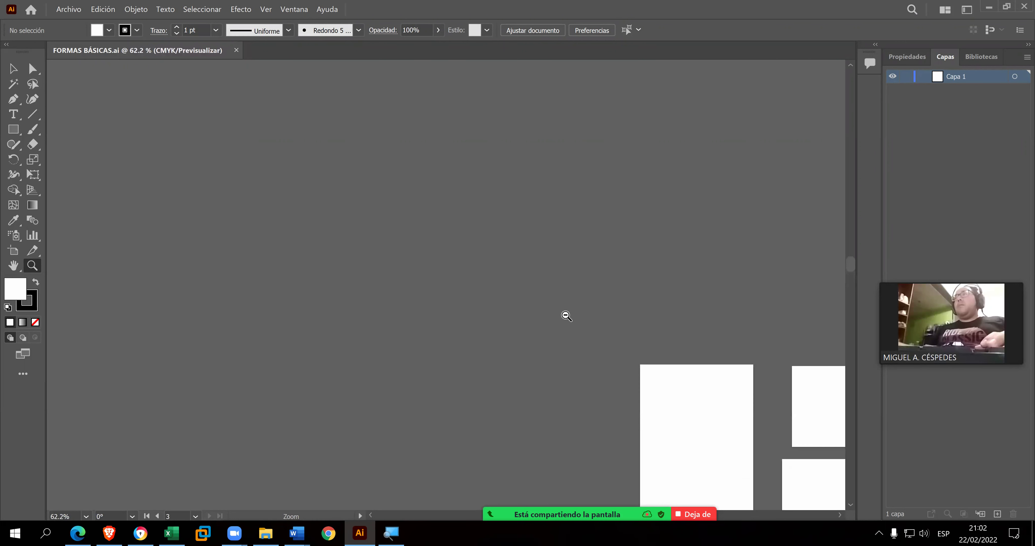
scroll(554, 328, down, 1)
scroll(572, 329, down, 1)
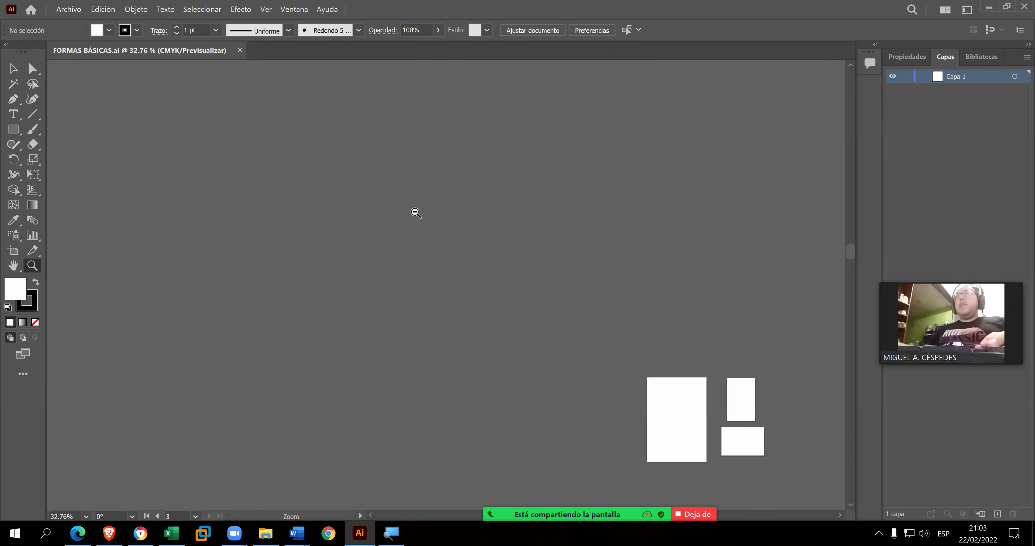
scroll(410, 214, down, 2)
scroll(416, 230, down, 5)
scroll(485, 297, down, 1)
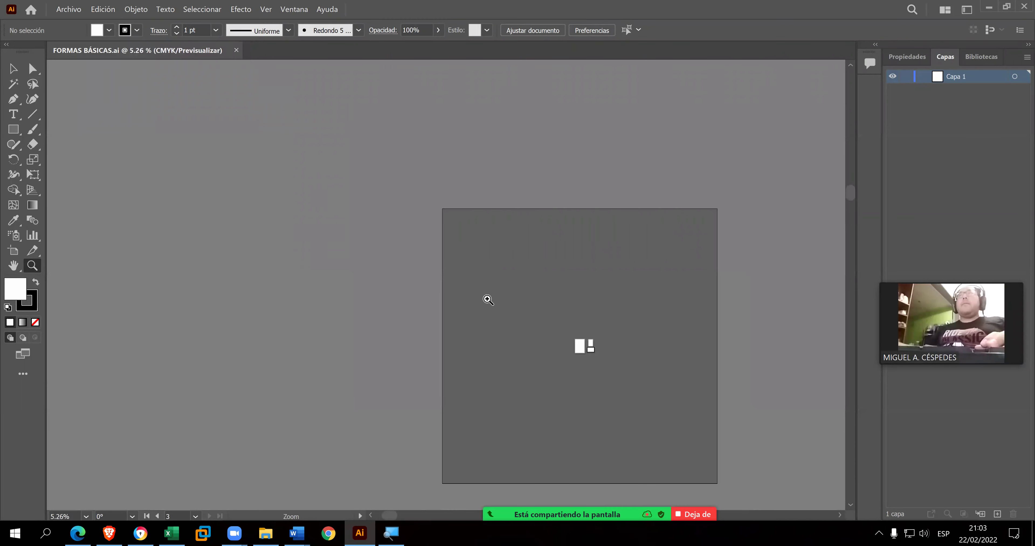
scroll(385, 238, down, 1)
scroll(457, 293, down, 3)
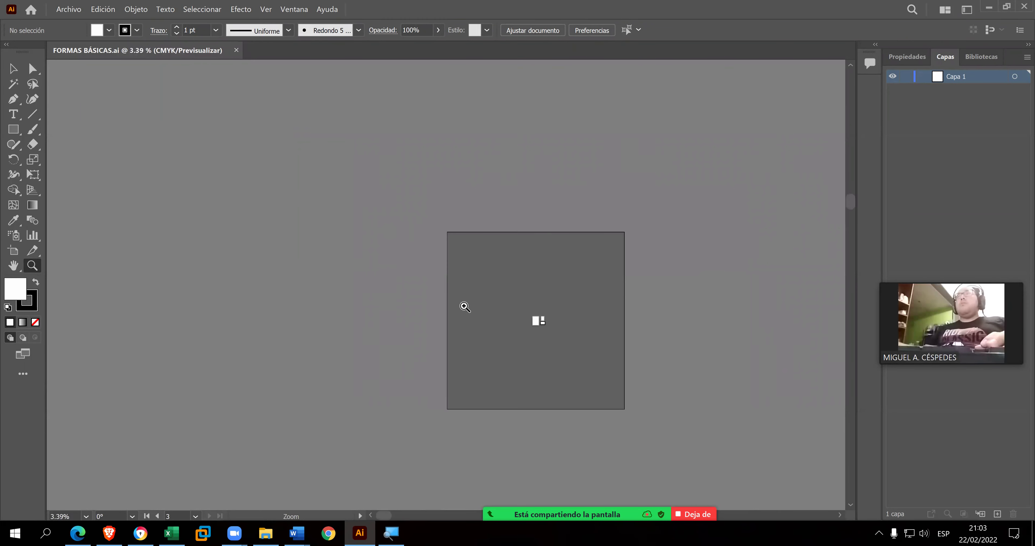
scroll(450, 305, down, 1)
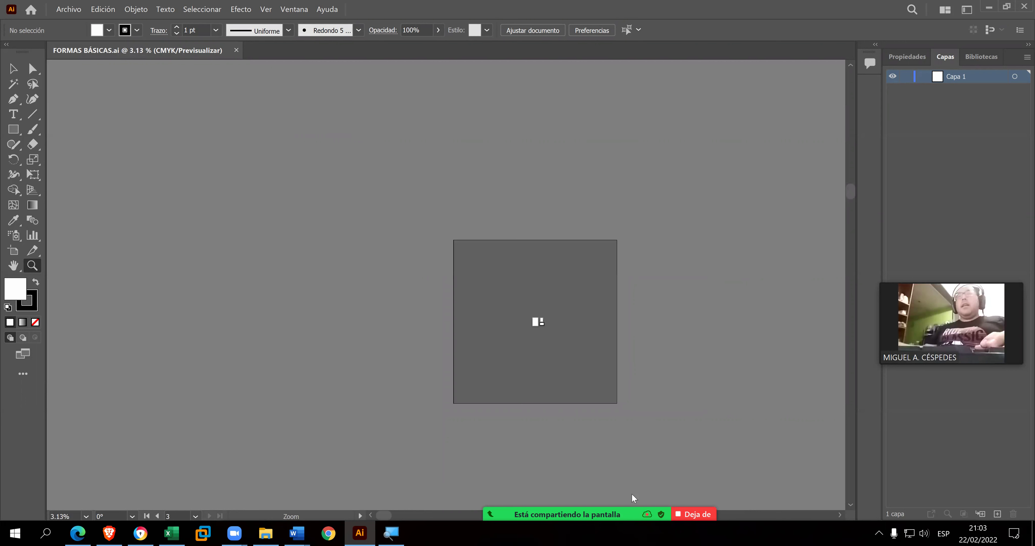
mouse_move(566, 514)
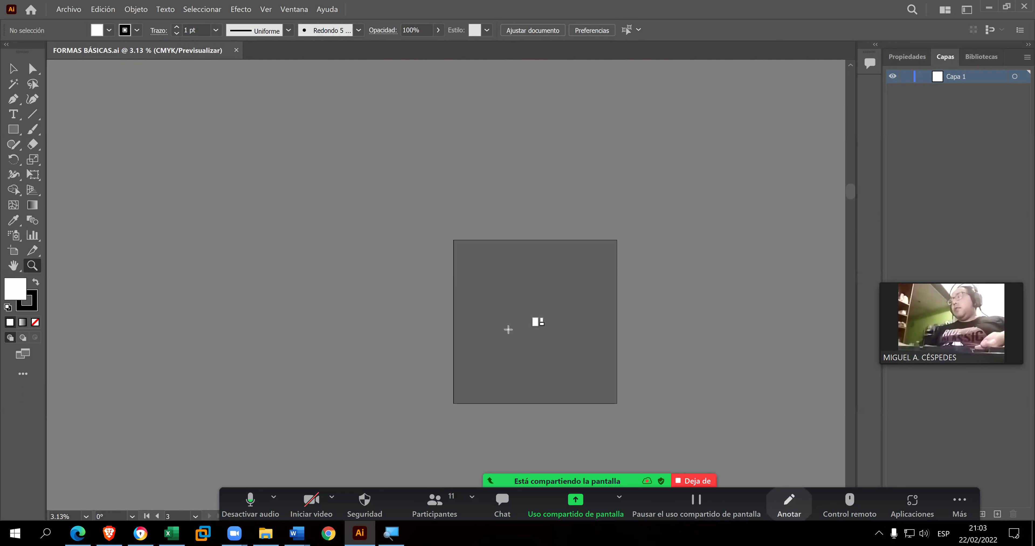
Sketch four red annotation arrows pointing away from the artboards, then erase all drawings.
drag(508, 329, 173, 122)
drag(486, 270, 371, 179)
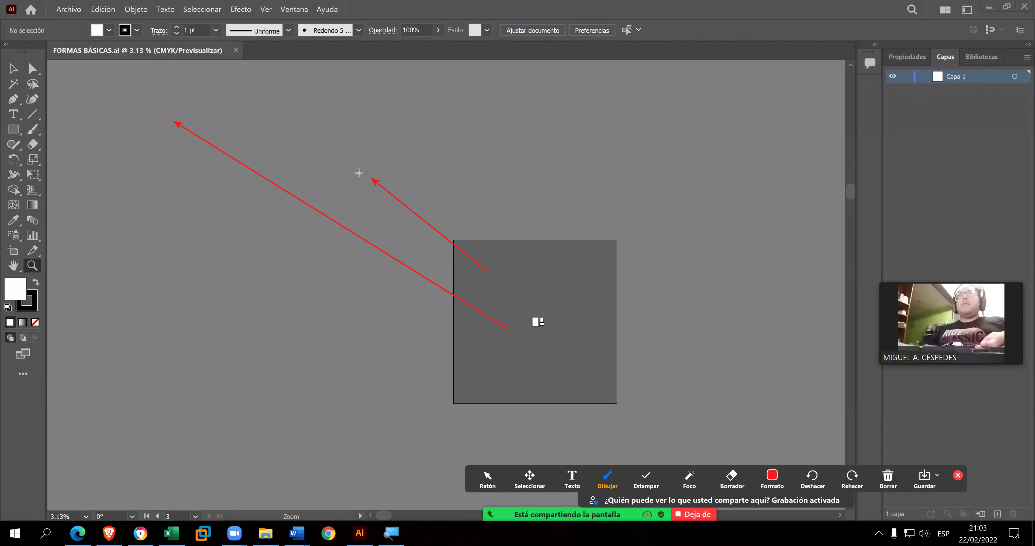
drag(565, 244, 322, 98)
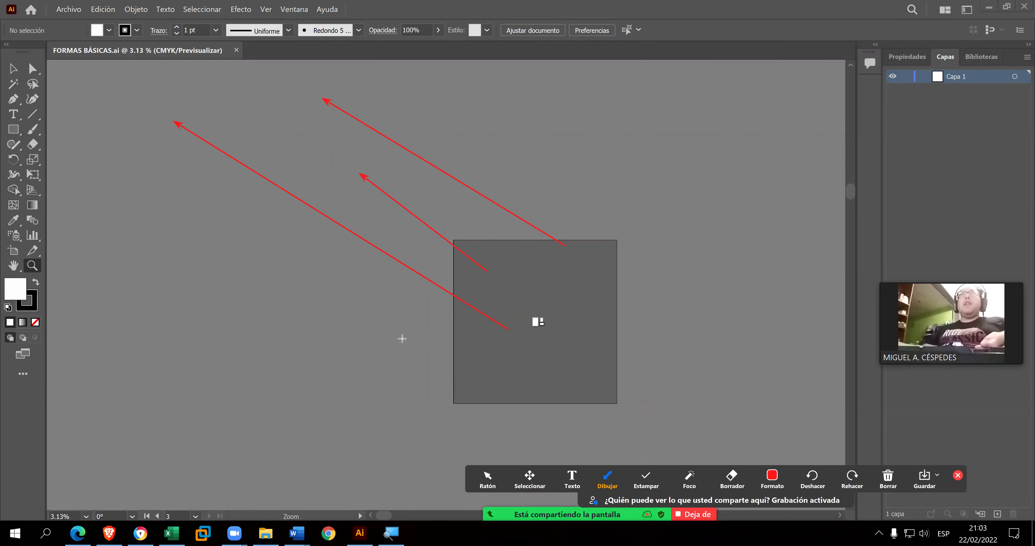
drag(416, 361, 219, 232)
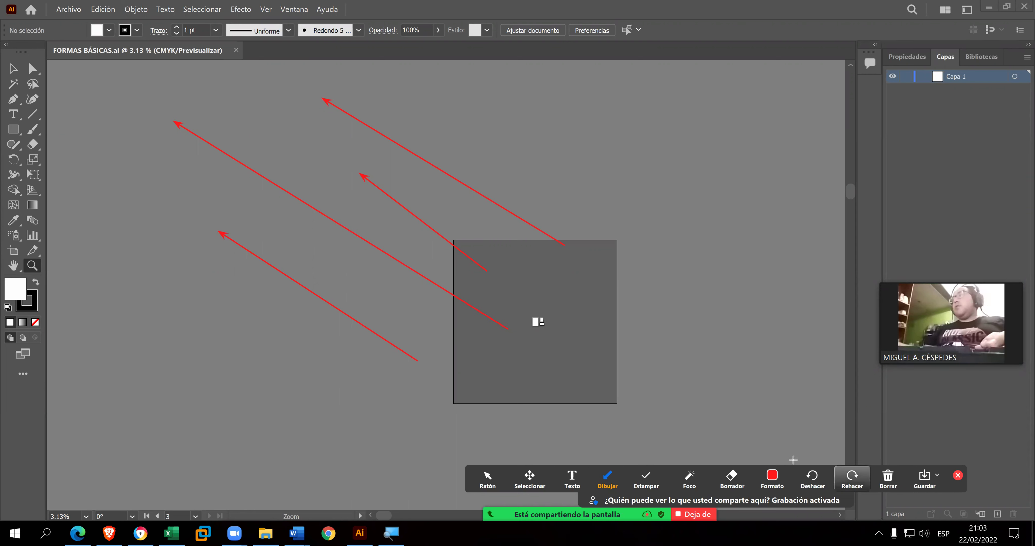
click(887, 478)
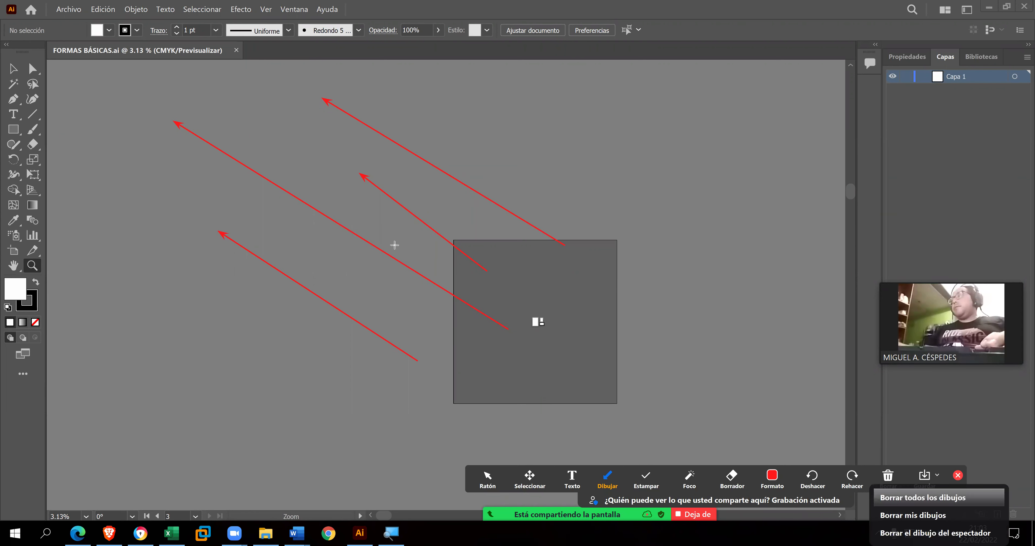
click(922, 498)
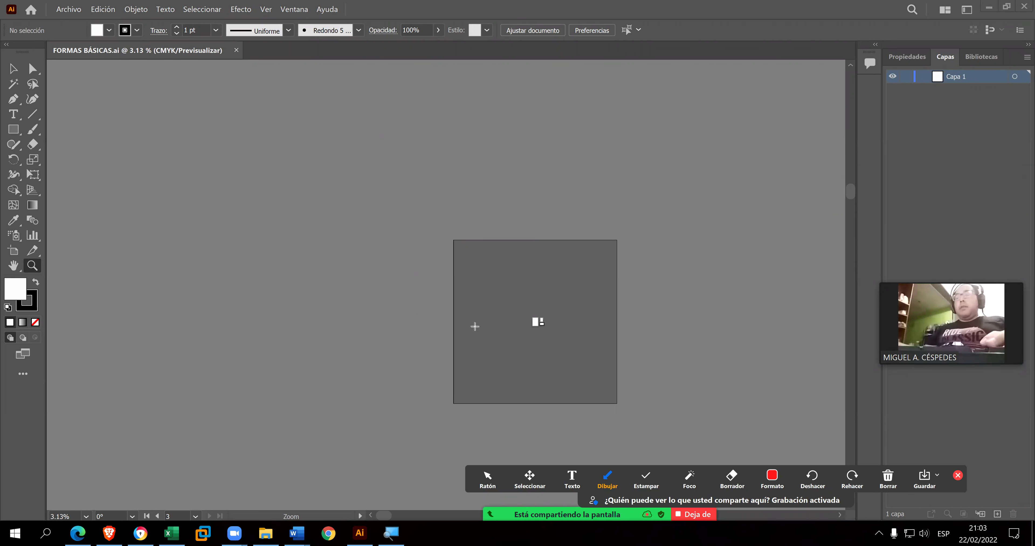
Fit the artboard with Ctrl+0, then zoom in and back out to see several artboards.
click(487, 477)
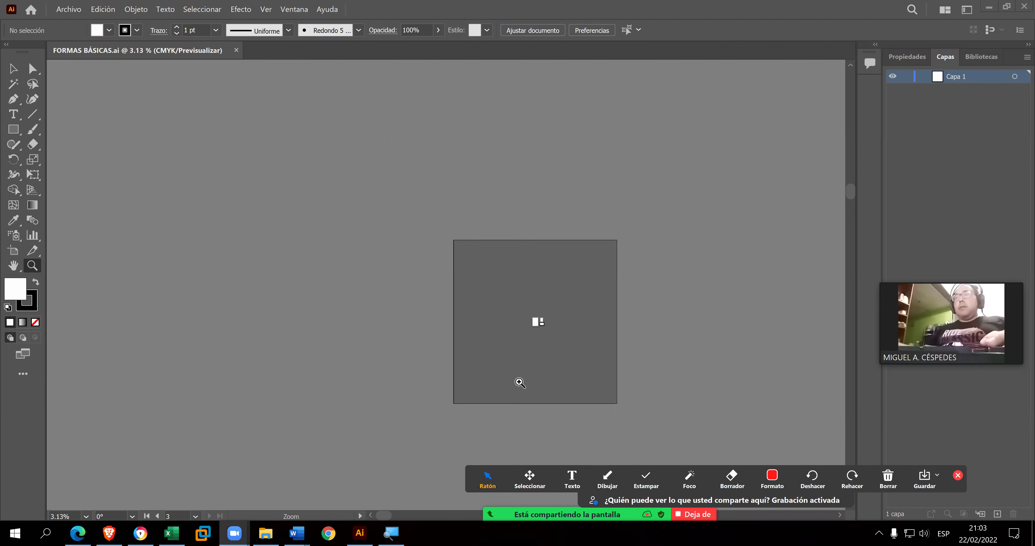
click(519, 382)
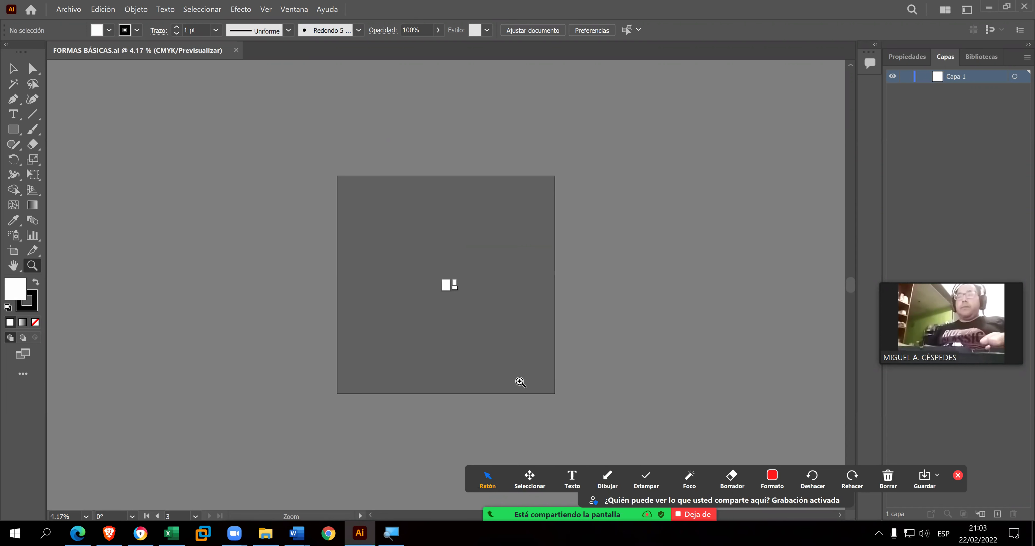
key(ctrl)
key(ctrl+0)
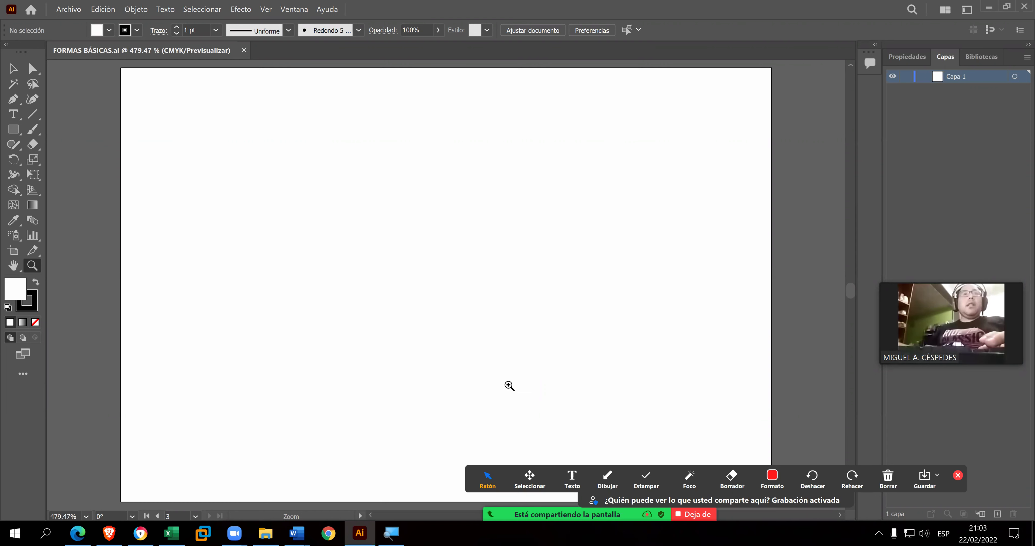
click(399, 302)
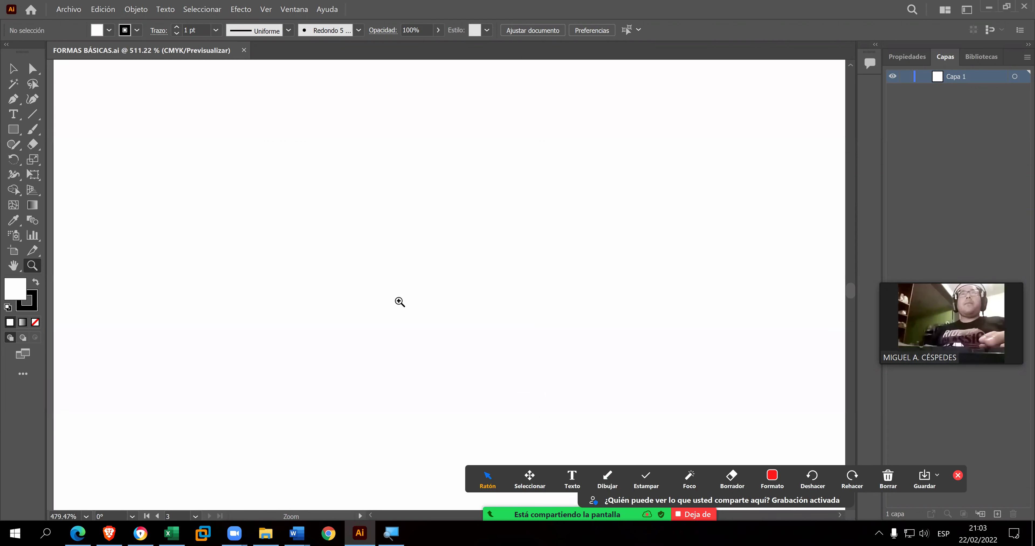
alt+click(252, 161)
alt+click(353, 258)
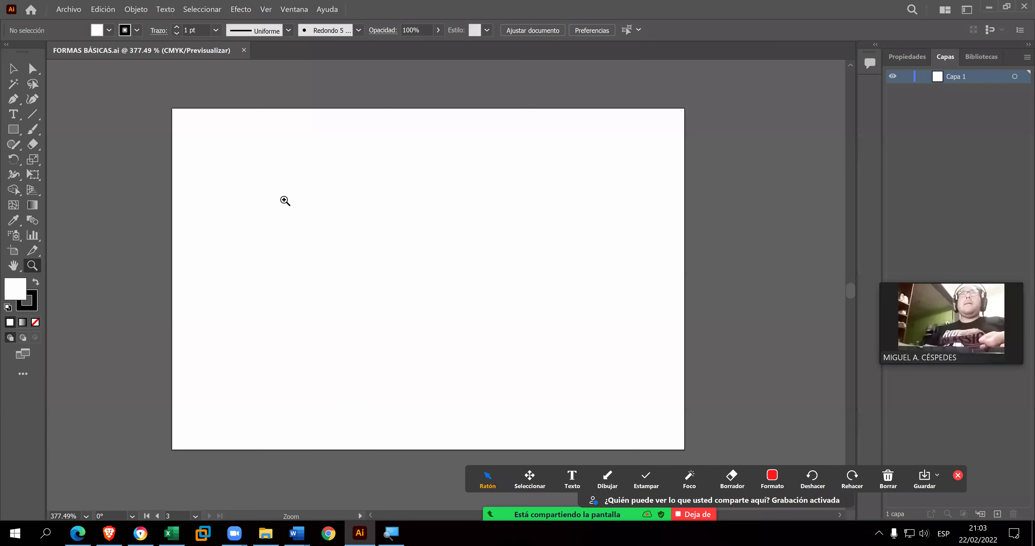
alt+click(284, 201)
alt+click(298, 223)
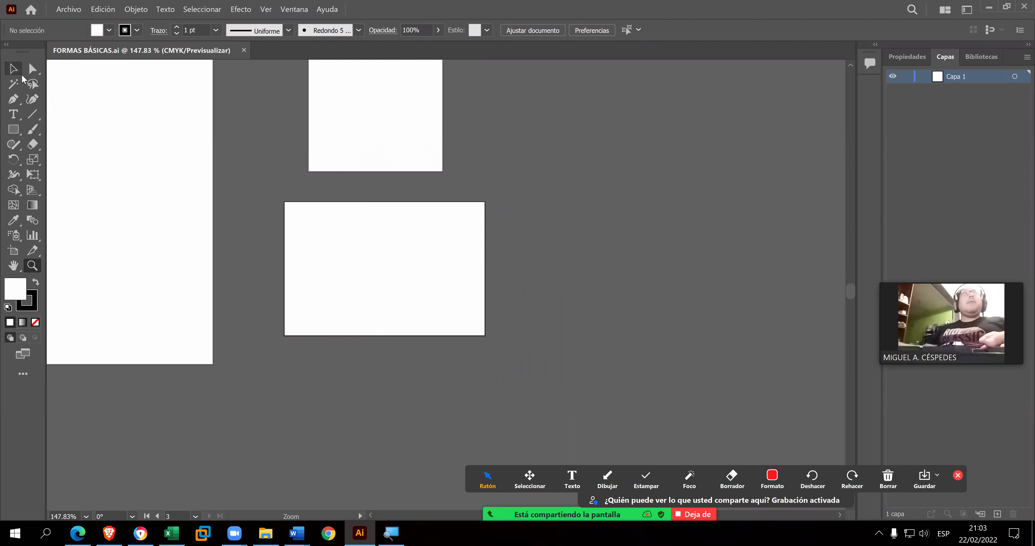
Switch to the Selection tool, zoom to 200% with Ctrl+plus, and switch to panning.
key(v)
click(165, 165)
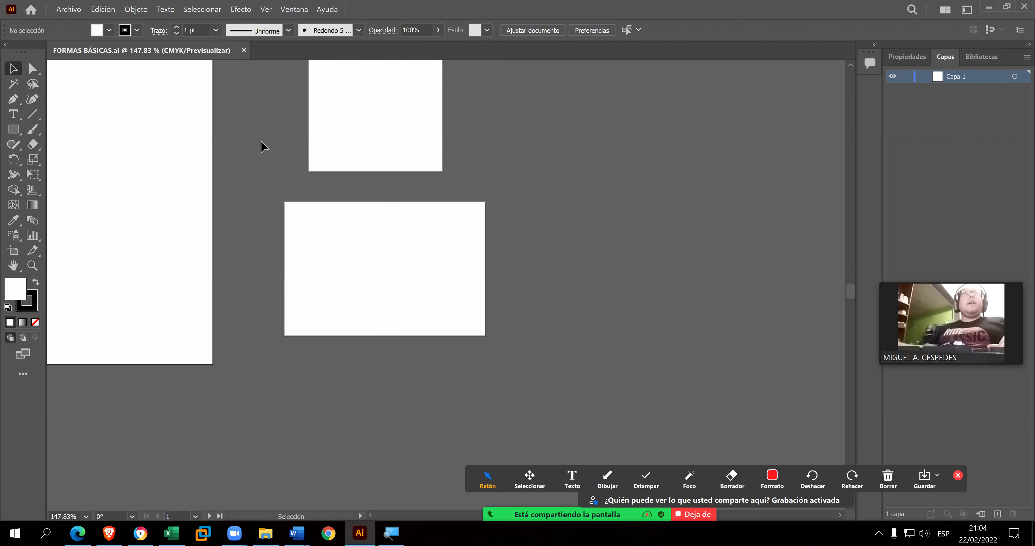
key(ctrl+plus)
key(ctrl+plus)
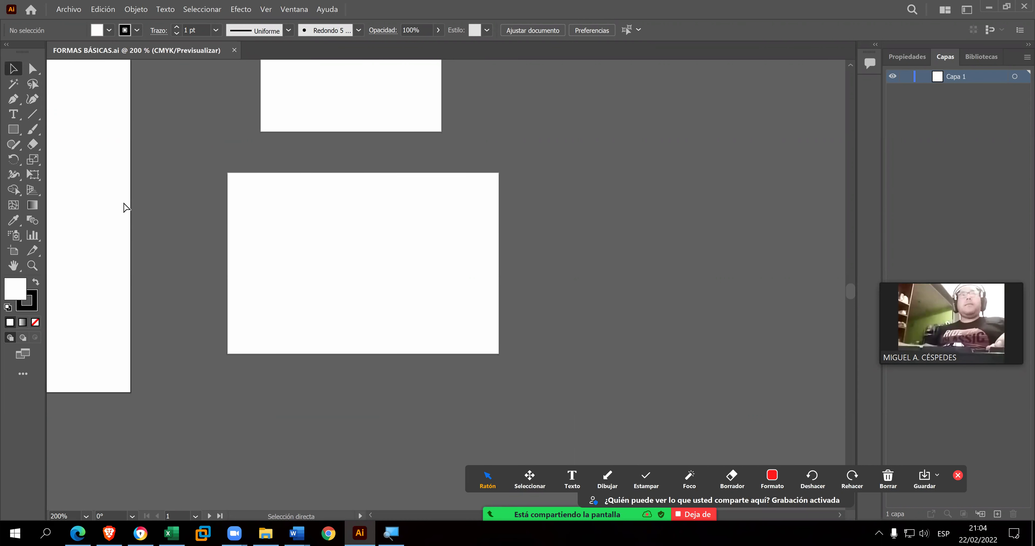
key(ctrl+plus)
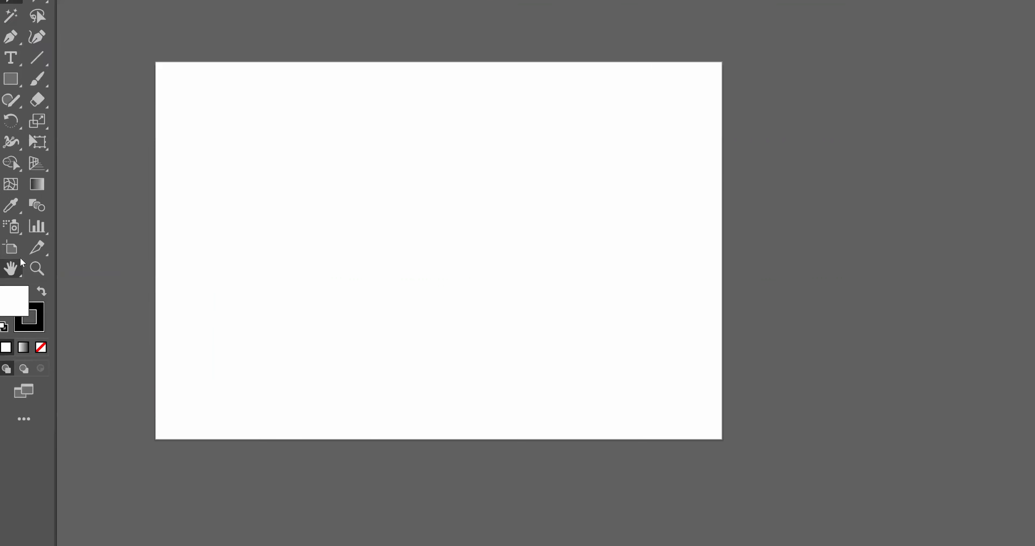
click(20, 259)
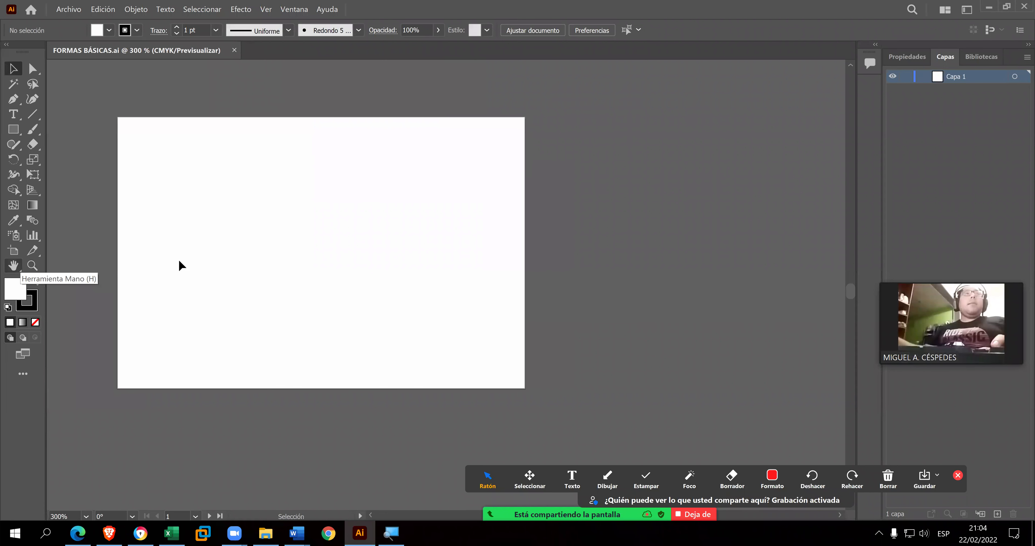
Pan with the Hand tool and zoom in and out across the three blank artboards.
key(h)
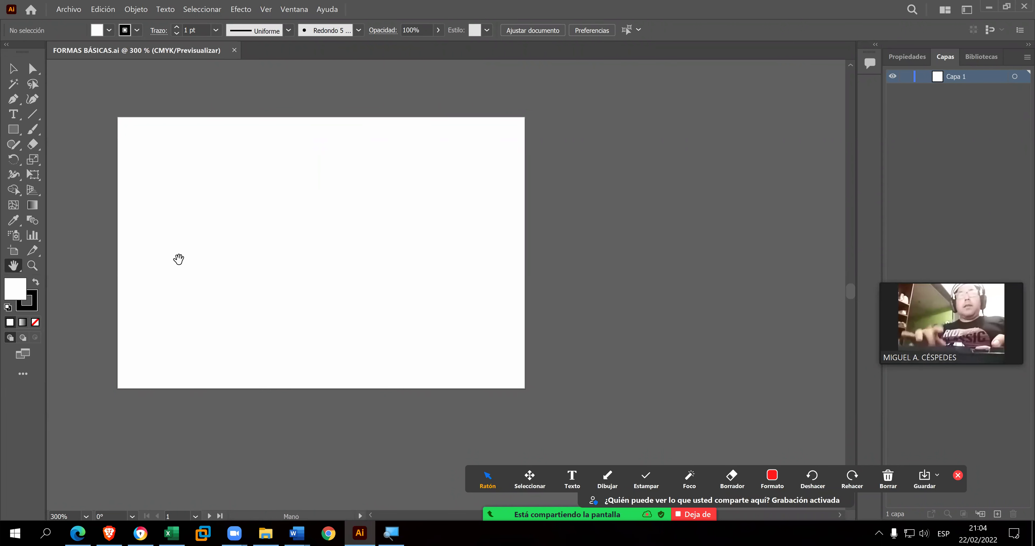
drag(496, 295, 517, 296)
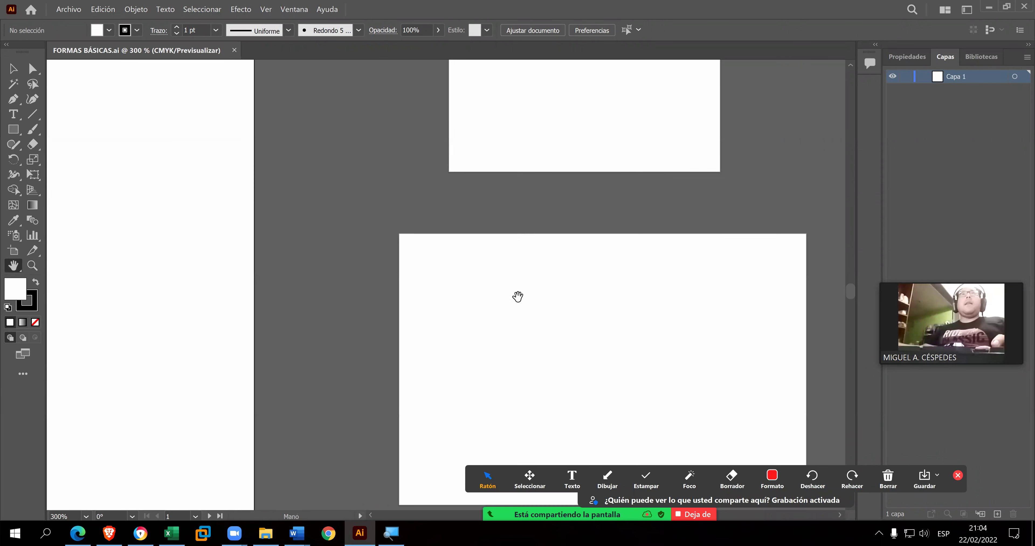
scroll(448, 289, down, 1)
scroll(448, 284, right, 1)
scroll(448, 279, down, 1)
scroll(447, 283, down, 1)
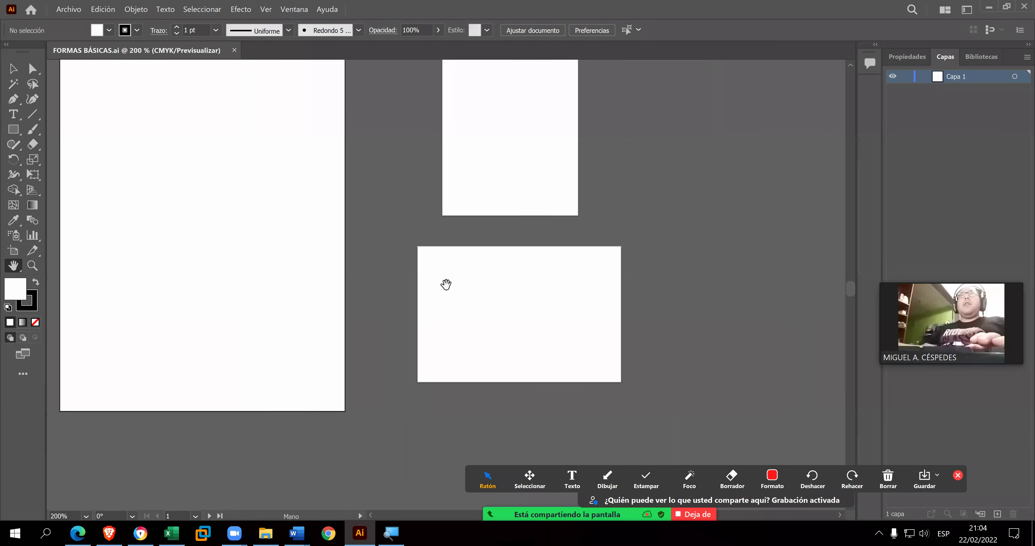
scroll(438, 277, left, 3)
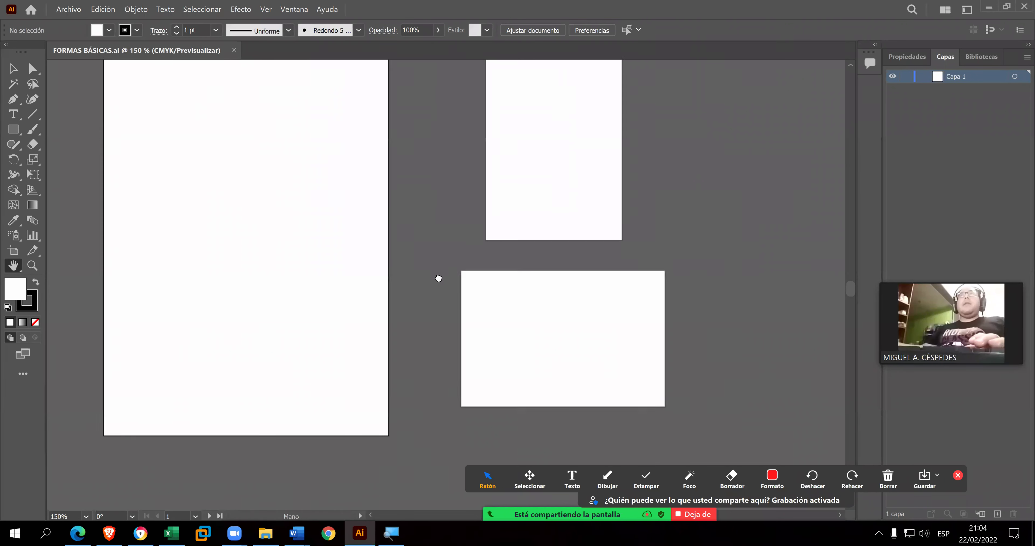
scroll(405, 249, left, 5)
scroll(403, 253, down, 1)
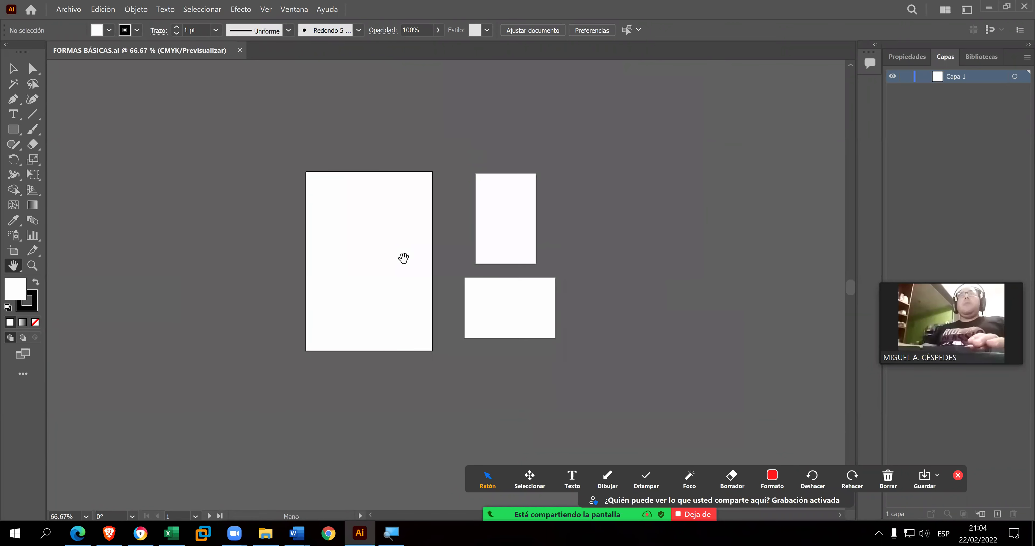
scroll(403, 253, up, 1)
scroll(406, 258, up, 1)
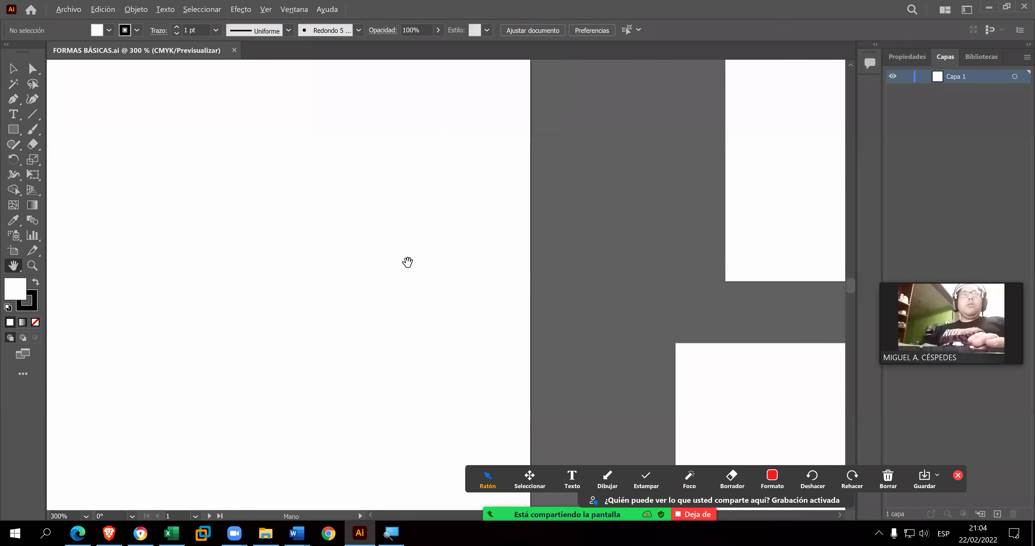
scroll(407, 260, up, 1)
scroll(409, 269, down, 1)
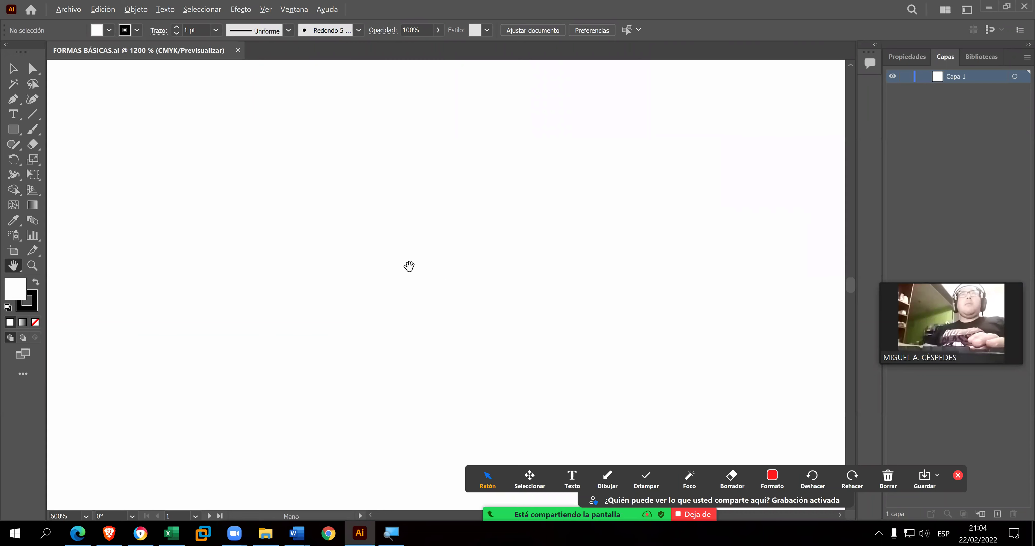
scroll(408, 267, down, 1)
scroll(409, 266, down, 1)
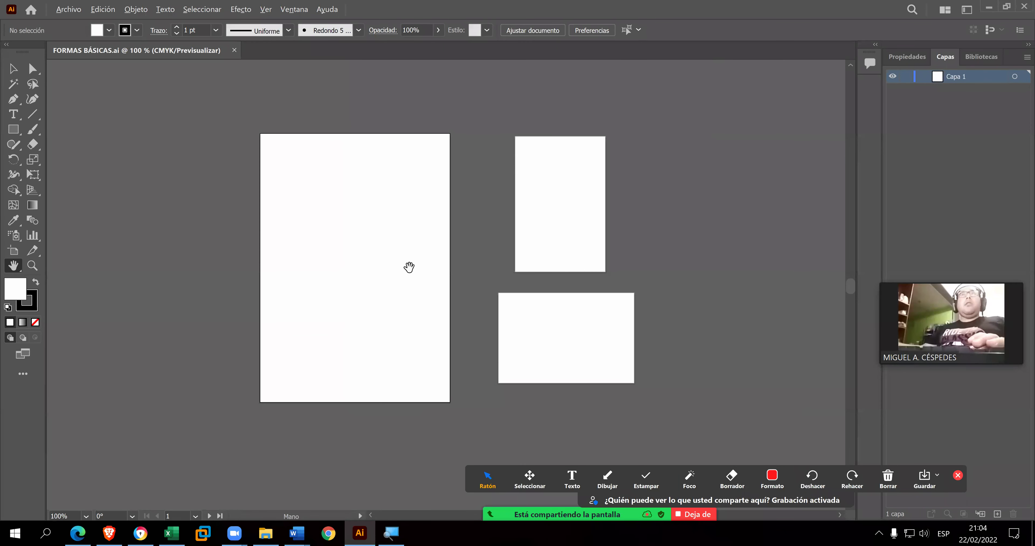
scroll(409, 266, down, 5)
scroll(409, 266, up, 2)
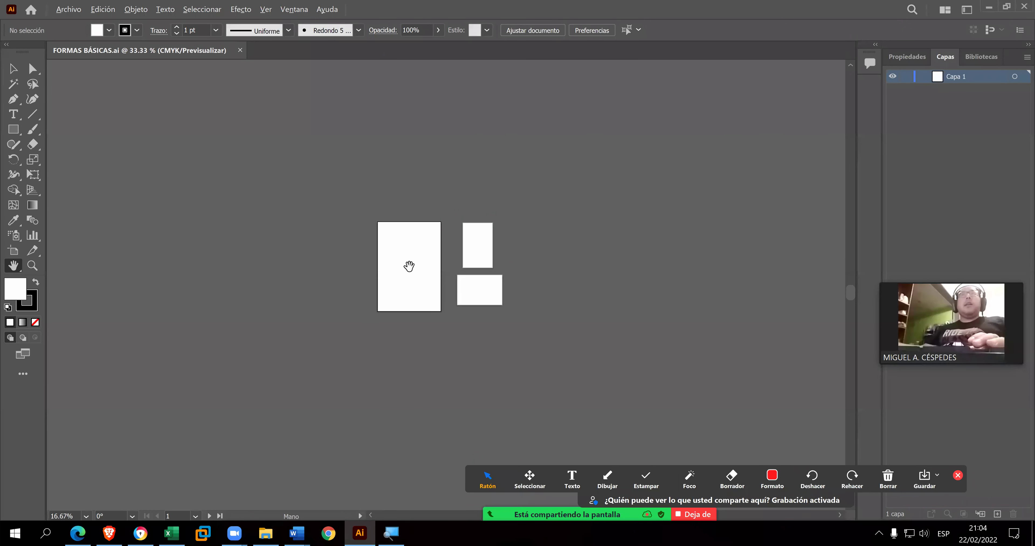
scroll(409, 265, up, 2)
scroll(409, 265, up, 1)
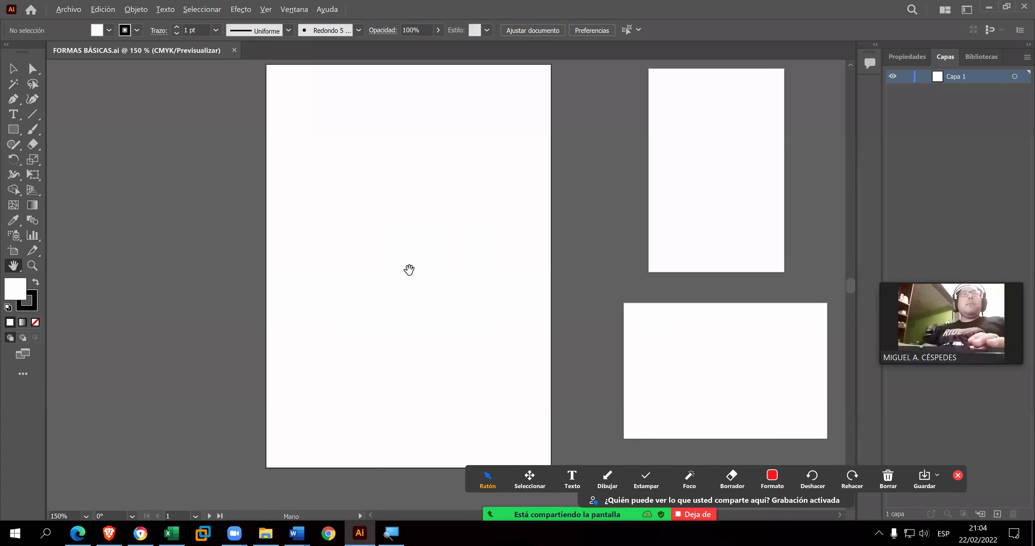
scroll(409, 270, down, 2)
scroll(410, 271, down, 2)
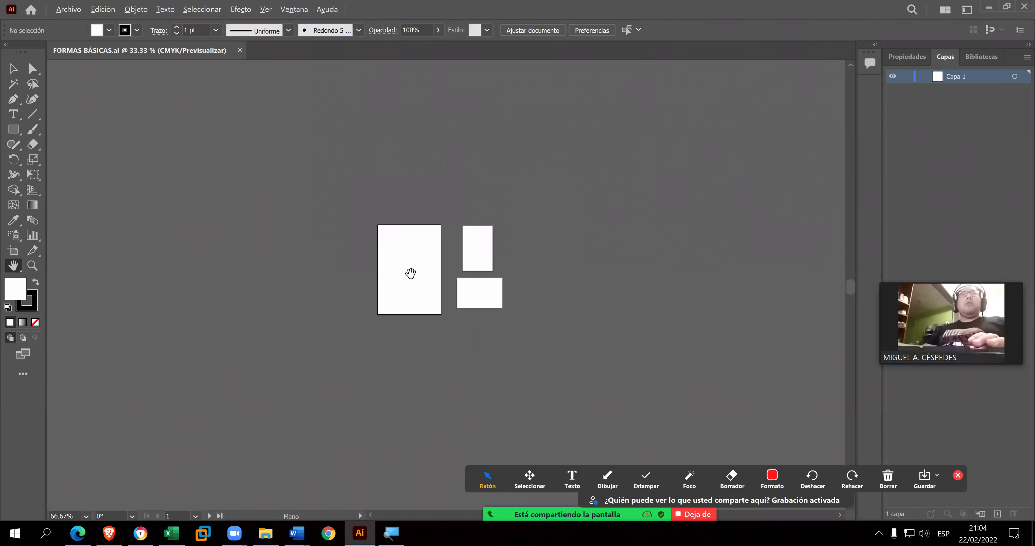
scroll(409, 271, up, 5)
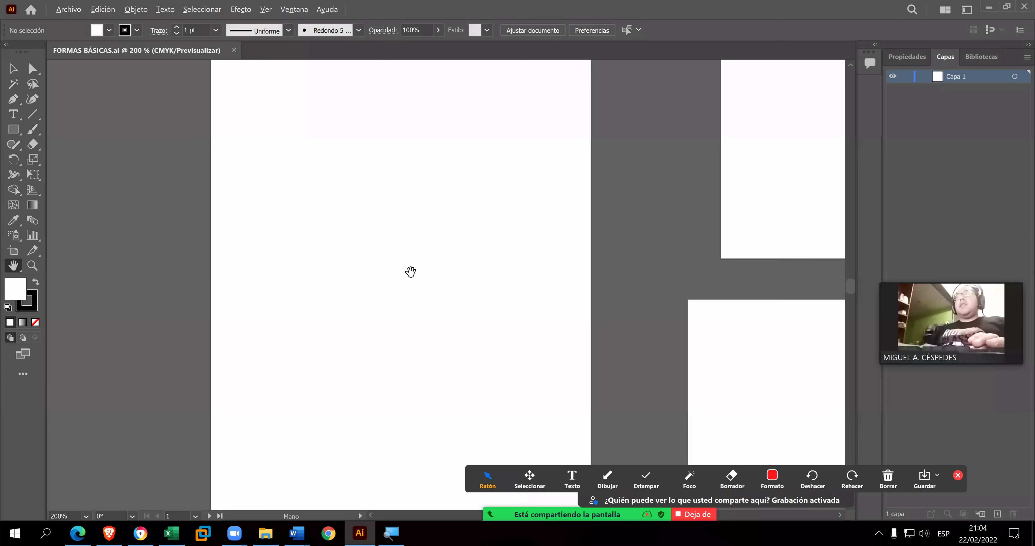
scroll(409, 272, up, 1)
scroll(374, 253, right, 5)
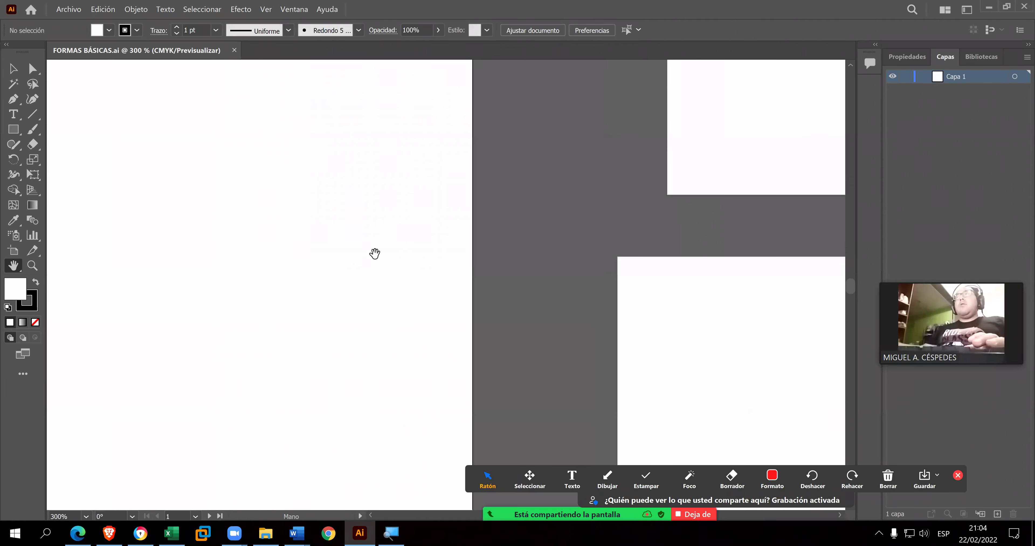
scroll(374, 295, right, 3)
scroll(321, 295, right, 3)
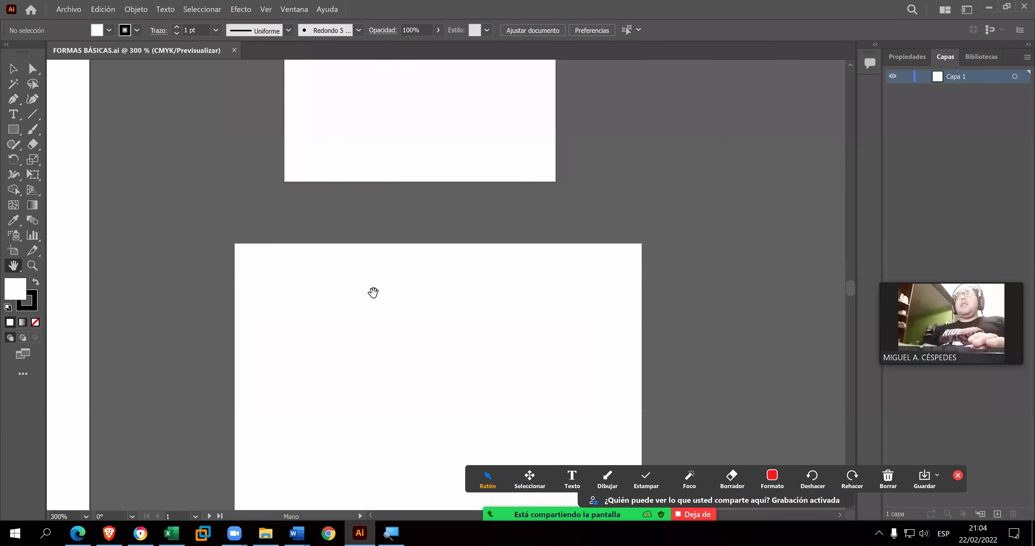
scroll(574, 341, up, 1)
scroll(575, 341, left, 1)
scroll(574, 277, up, 1)
scroll(573, 277, left, 2)
scroll(647, 326, up, 1)
scroll(646, 327, left, 1)
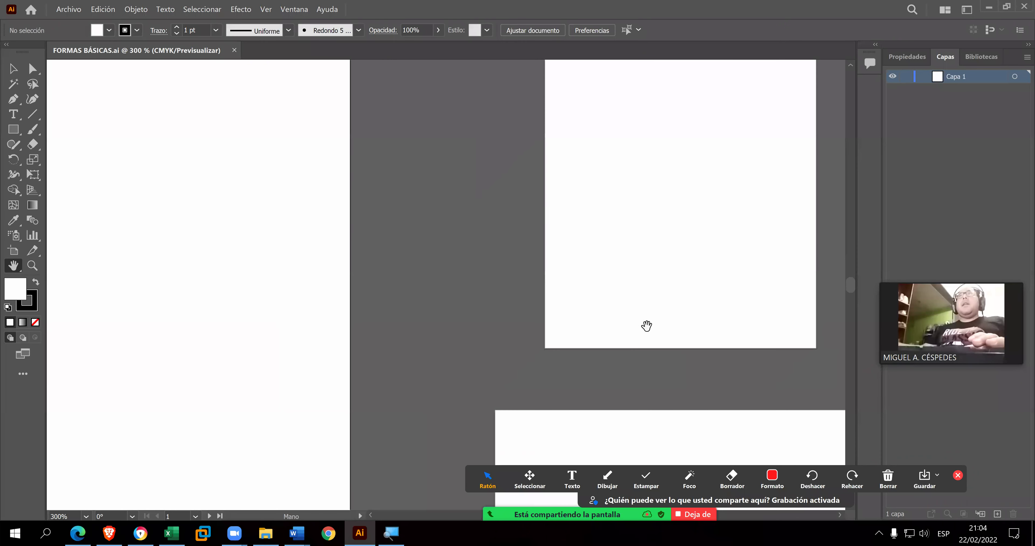
Pan so one artboard fills the view, then keep zooming and scrolling between artboards.
drag(674, 279, 439, 328)
scroll(513, 319, up, 2)
scroll(512, 319, left, 2)
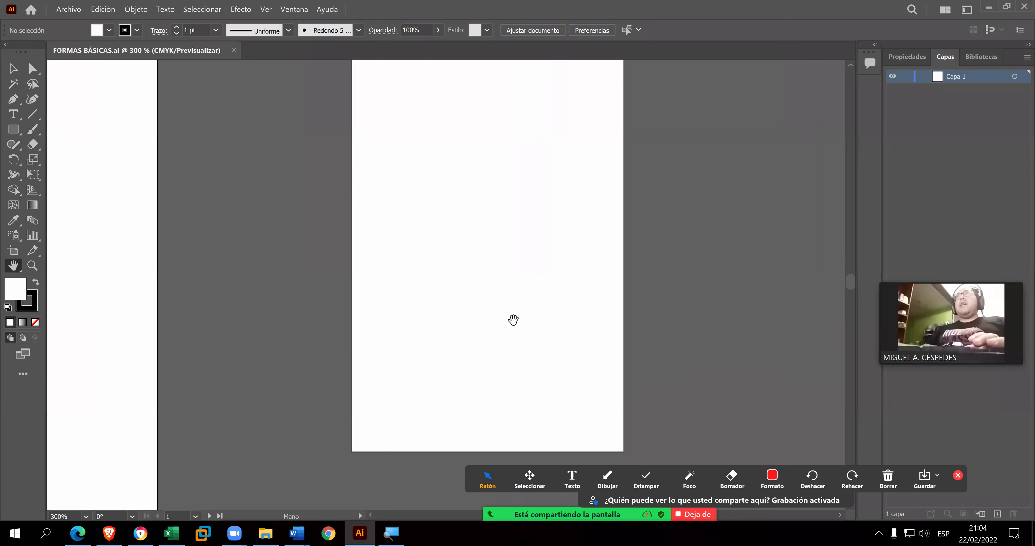
scroll(421, 344, up, 1)
scroll(422, 344, right, 2)
scroll(442, 321, up, 1)
scroll(442, 321, right, 2)
scroll(450, 321, left, 1)
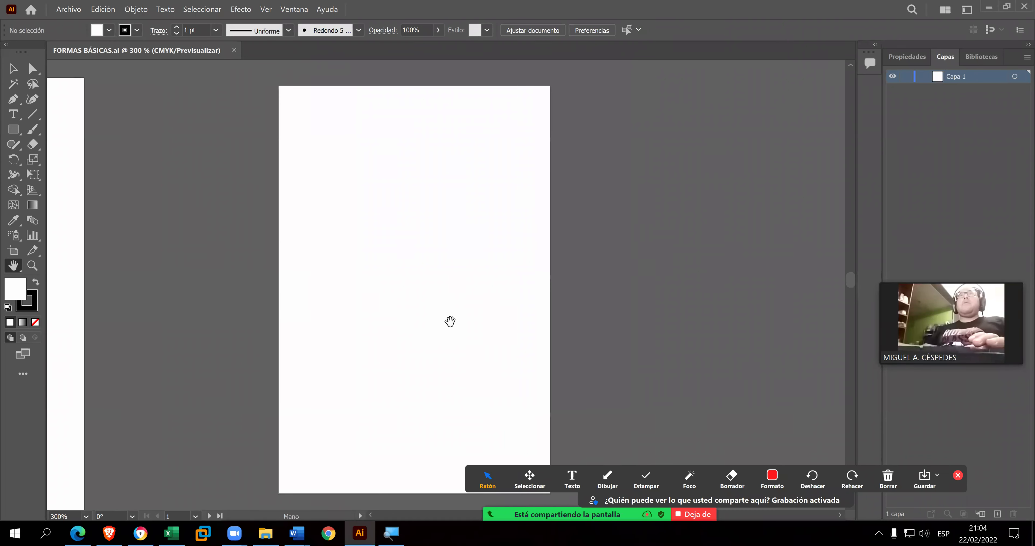
scroll(580, 238, down, 3)
scroll(580, 238, left, 3)
scroll(576, 240, down, 1)
scroll(575, 240, left, 2)
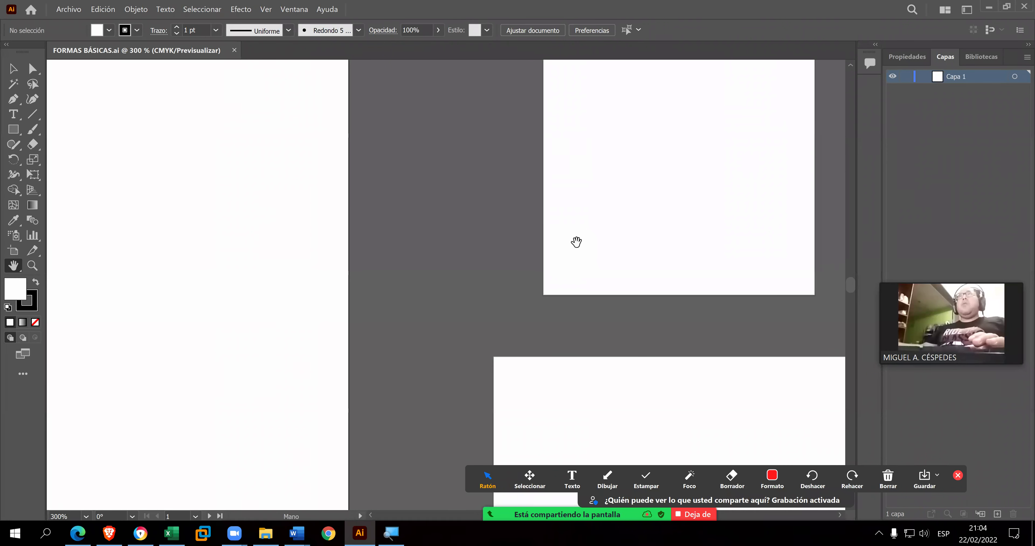
scroll(573, 247, down, 2)
scroll(682, 200, left, 1)
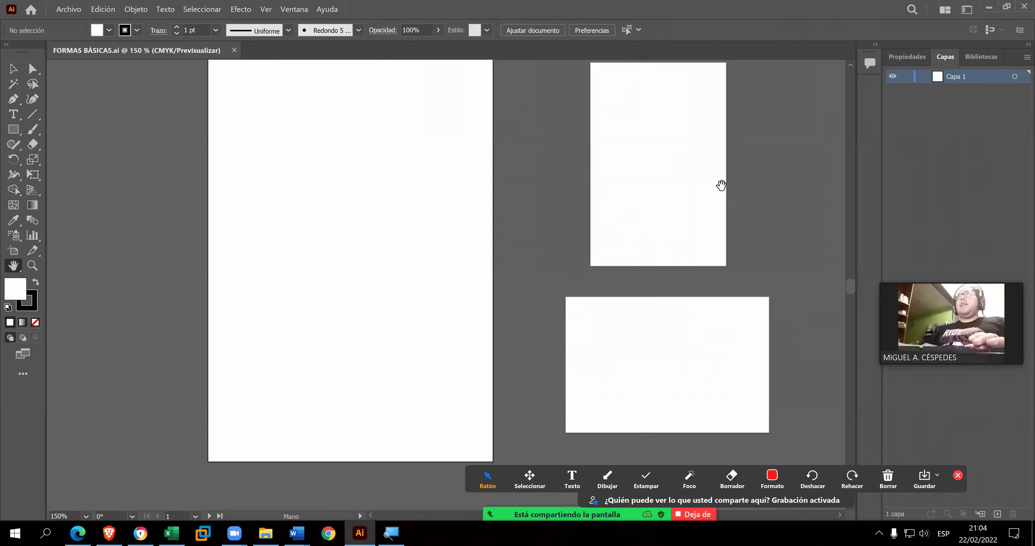
scroll(719, 185, left, 2)
scroll(719, 184, down, 1)
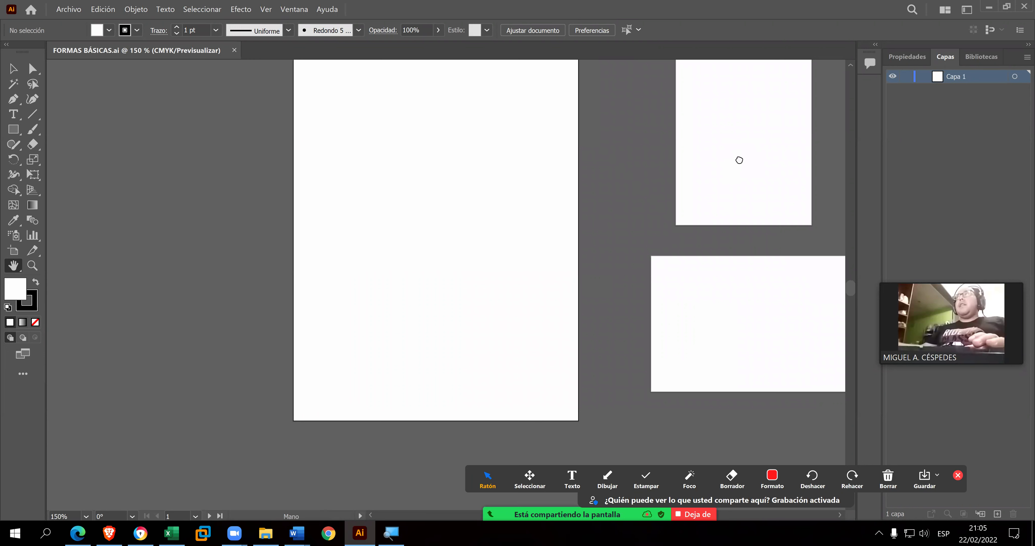
scroll(739, 160, up, 1)
scroll(696, 180, right, 2)
scroll(688, 203, up, 1)
scroll(718, 213, up, 1)
scroll(665, 210, up, 1)
scroll(661, 209, right, 1)
scroll(656, 208, right, 1)
scroll(656, 207, down, 1)
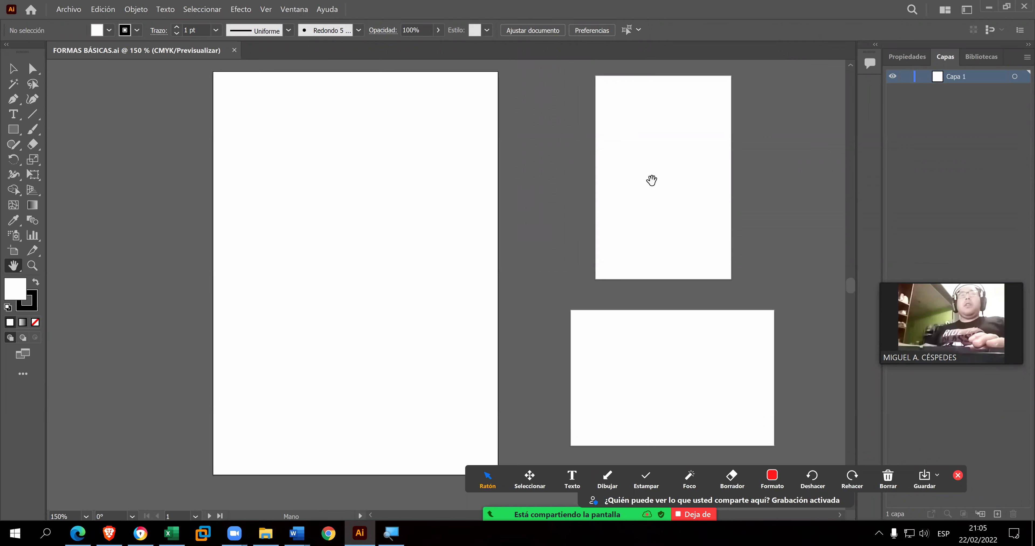
drag(649, 188, 648, 181)
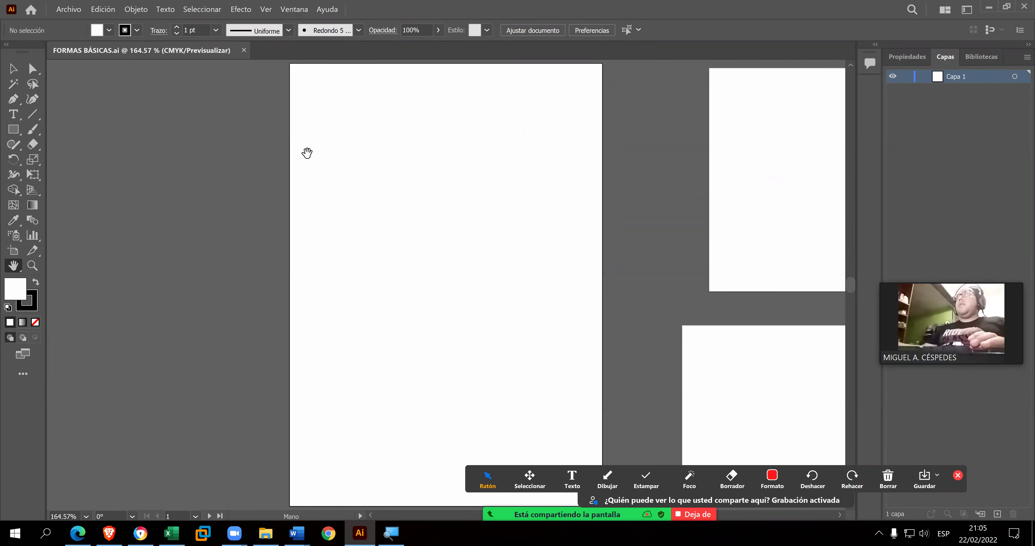
Marquee the upper-right artboard with the Selection tool so artboard 2 becomes active.
click(15, 71)
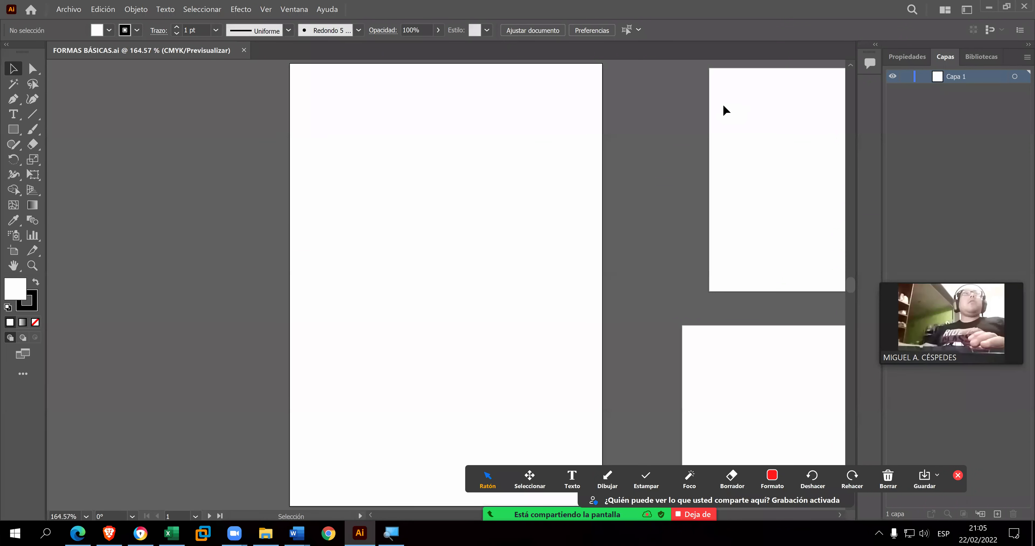
mouse_move(764, 122)
mouse_down()
mouse_move(737, 126)
mouse_move(790, 215)
mouse_up()
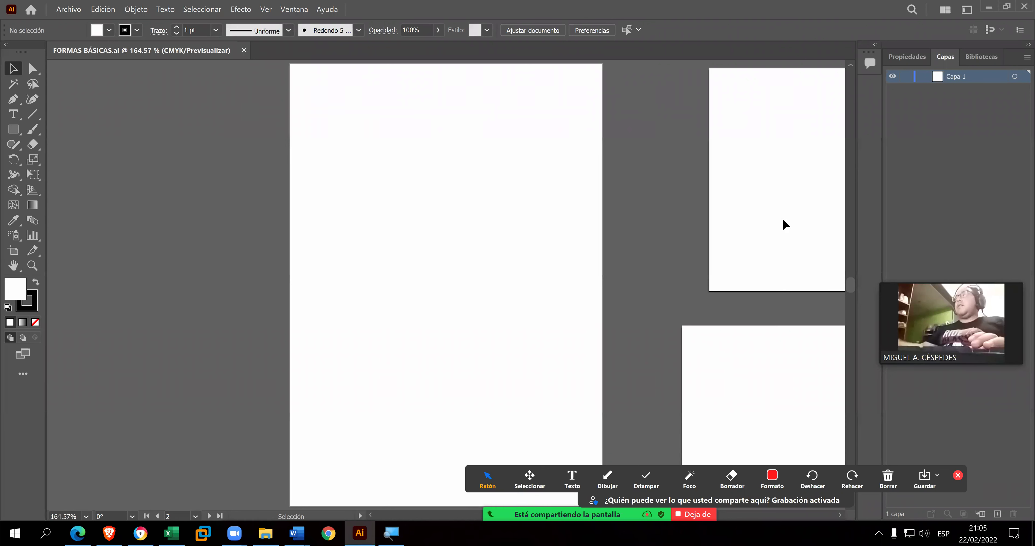
drag(783, 218, 710, 216)
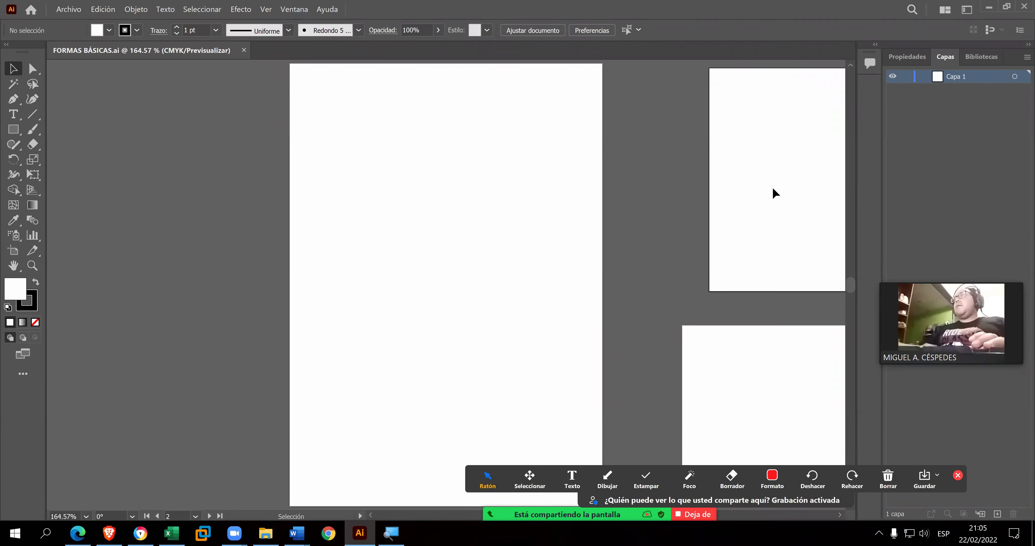
Activate the lower-right artboard, zoom in with the Zoom tool, fit it, then zoom out.
click(729, 363)
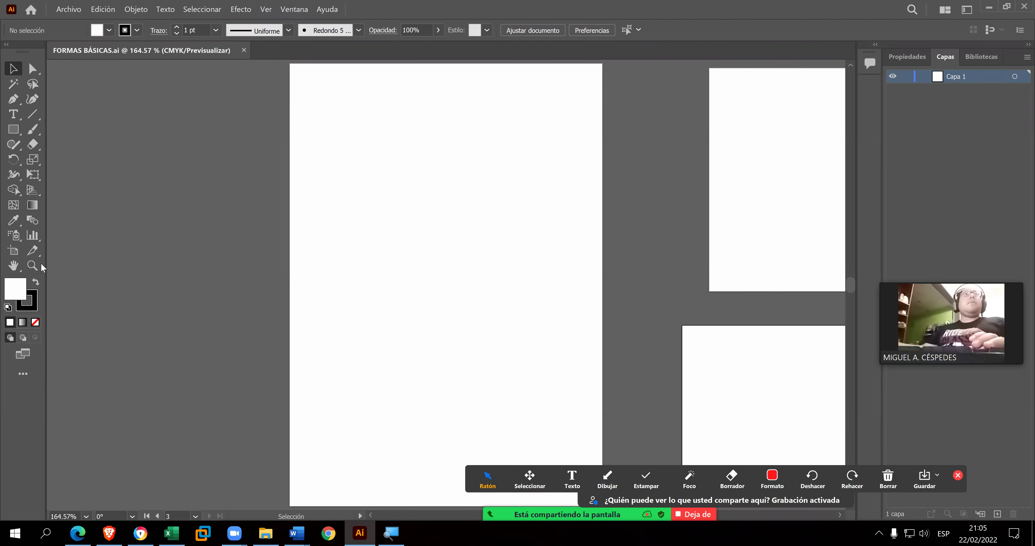
click(32, 265)
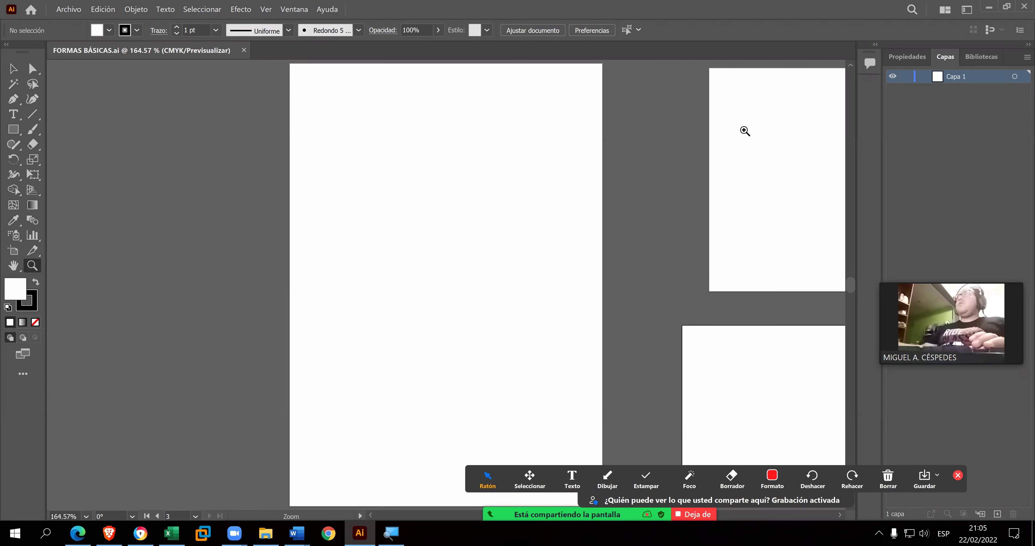
drag(744, 130, 765, 146)
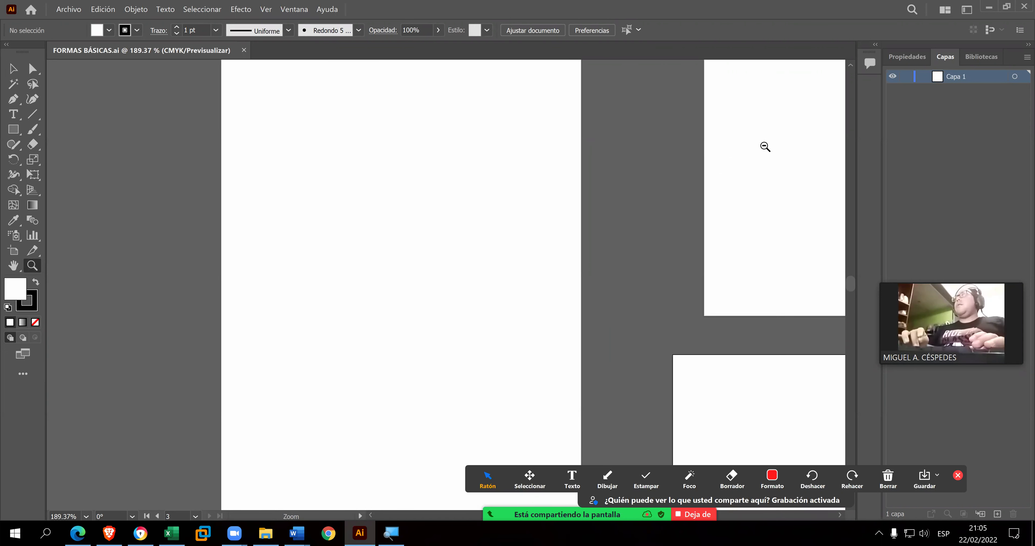
key(ctrl+0)
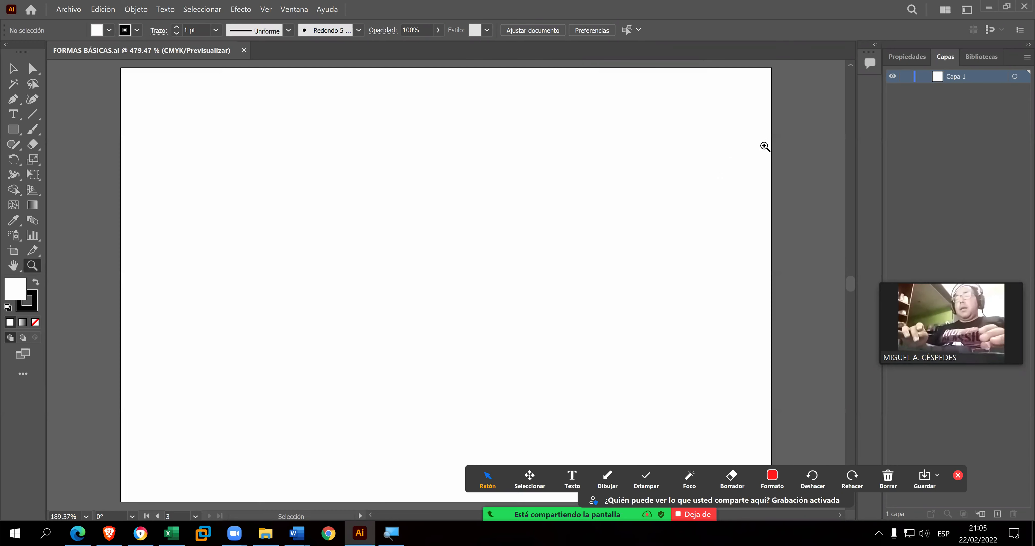
alt+click(715, 168)
alt+click(711, 176)
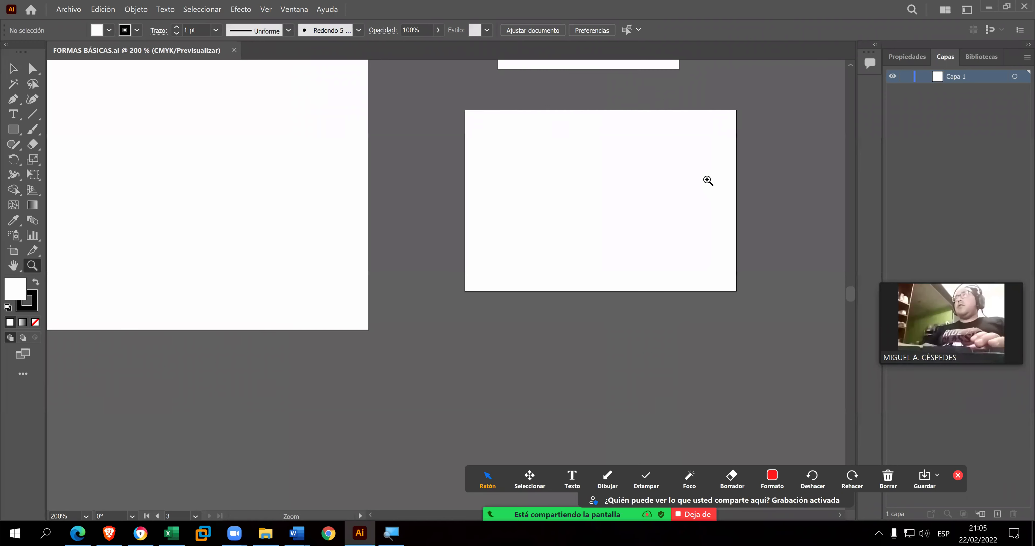
alt+click(668, 172)
scroll(355, 141, up, 1)
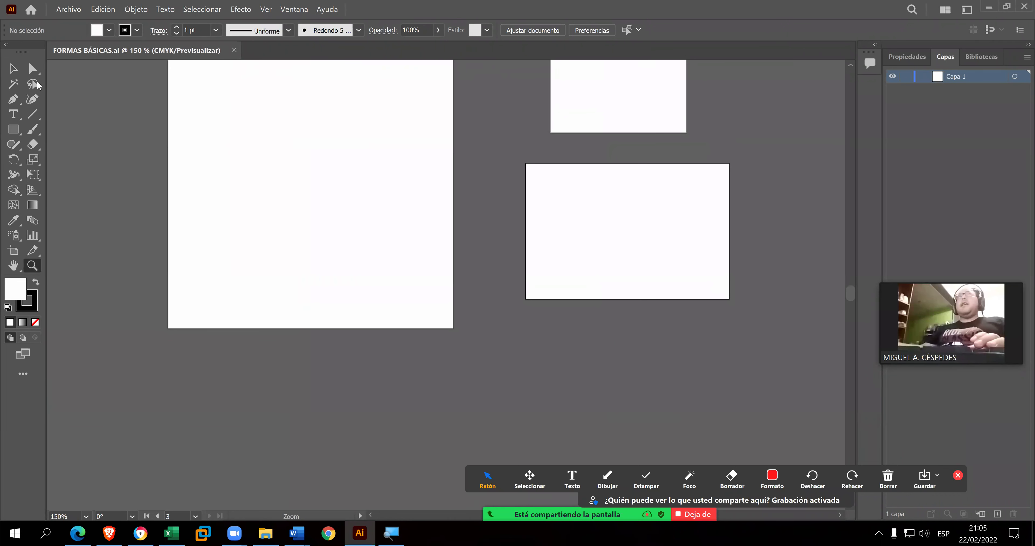
Make the top-right artboard active and fit it to the window.
click(13, 69)
click(669, 122)
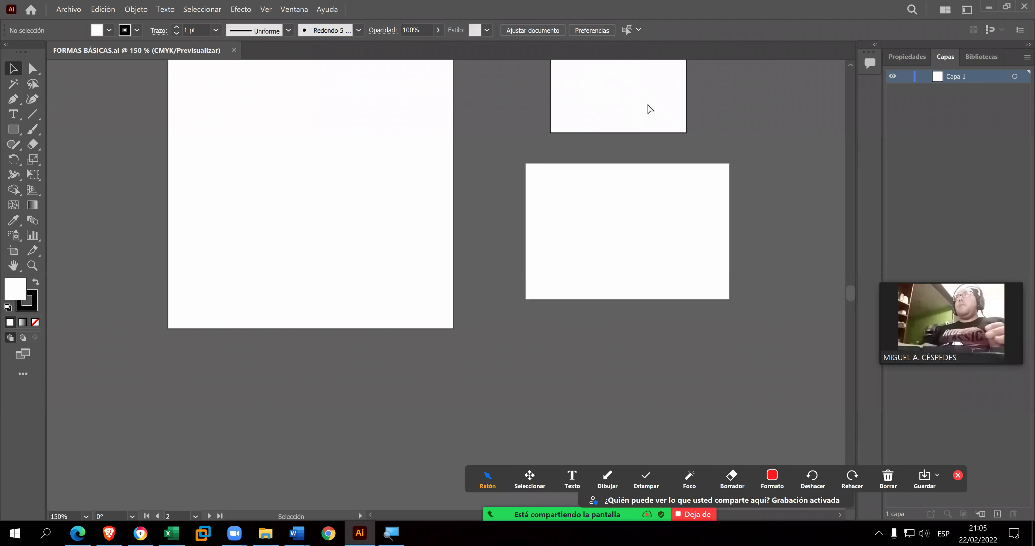
key(ctrl+0)
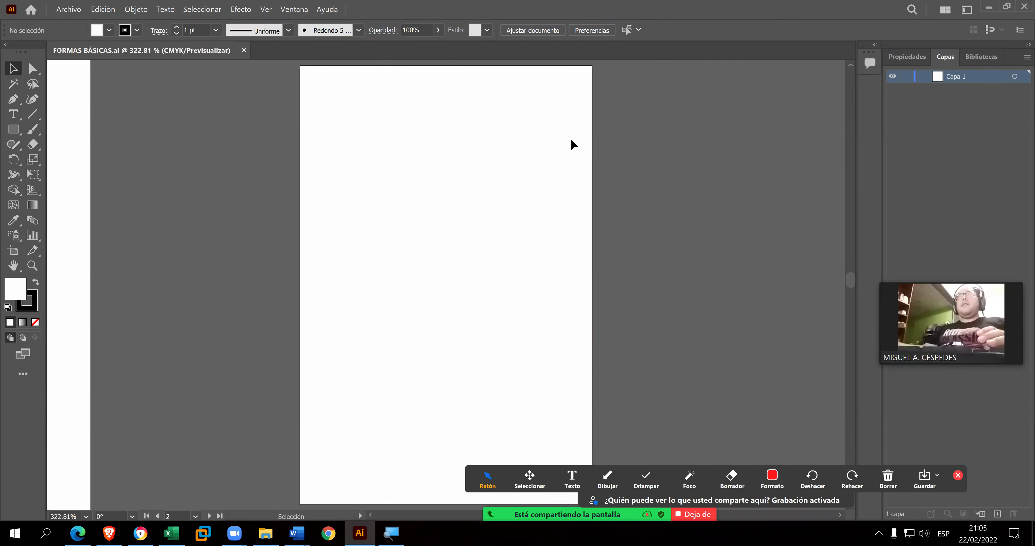
scroll(571, 140, down, 3)
scroll(542, 342, down, 2)
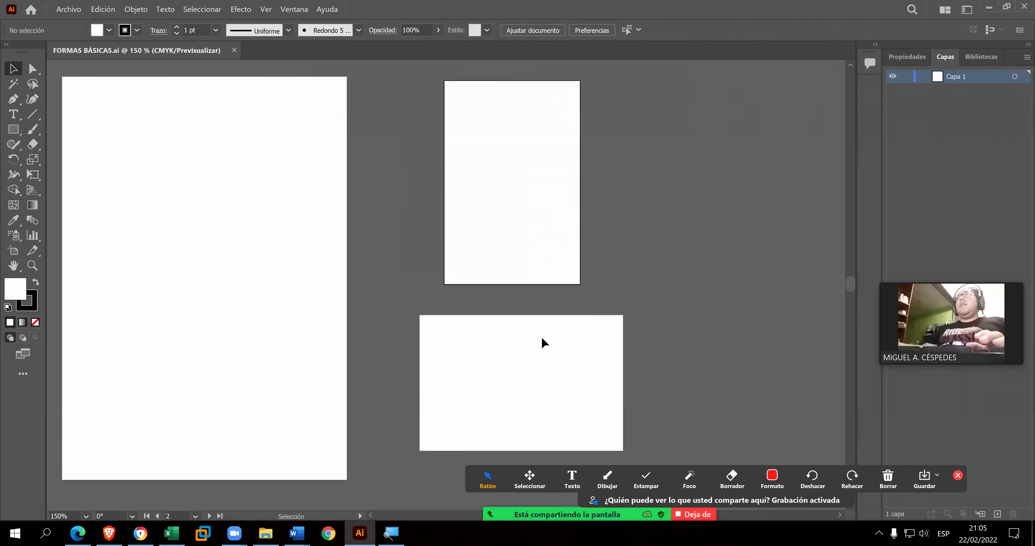
Fit the lower-right artboard to the window, then zoom out to 16.67% showing all three.
click(552, 371)
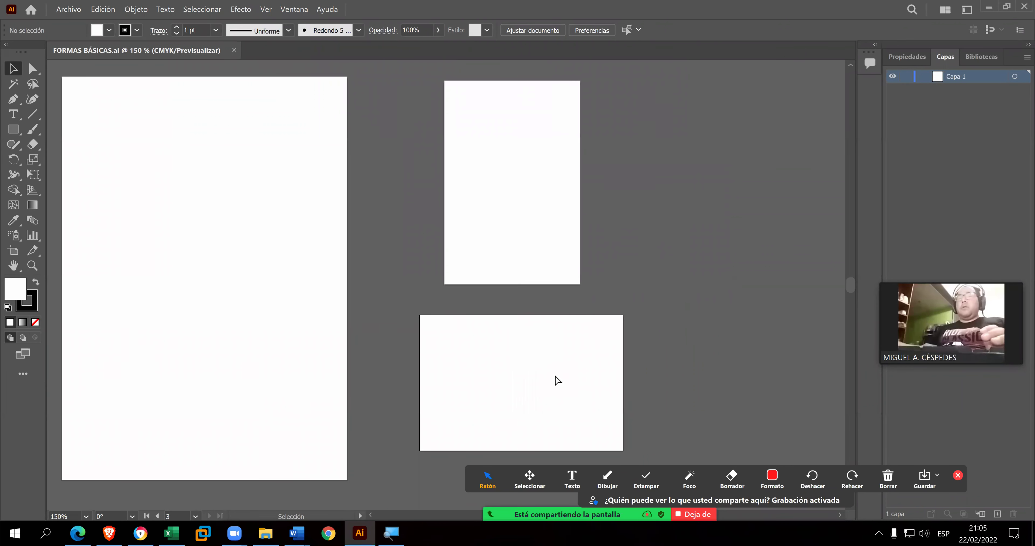
key(ctrl+0)
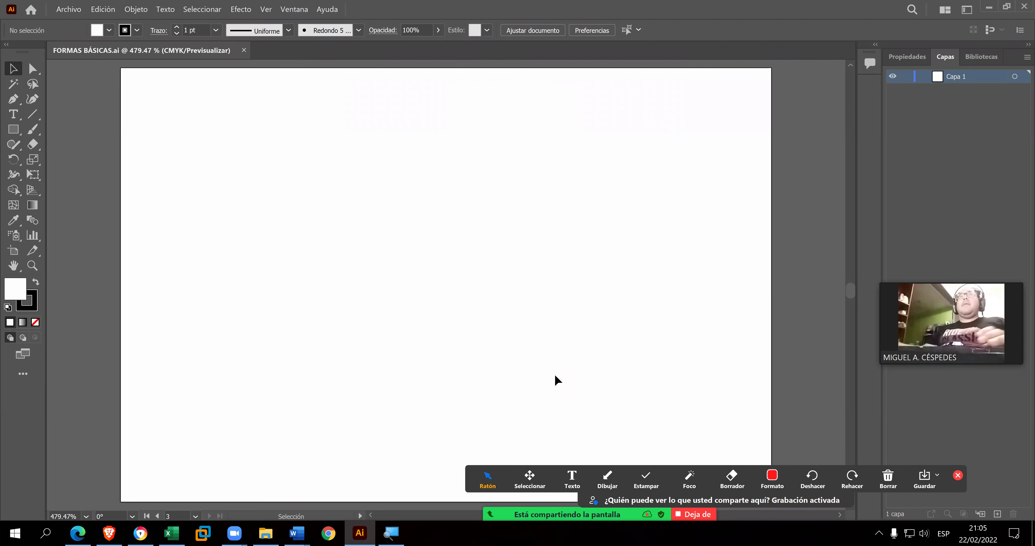
scroll(581, 397, right, 3)
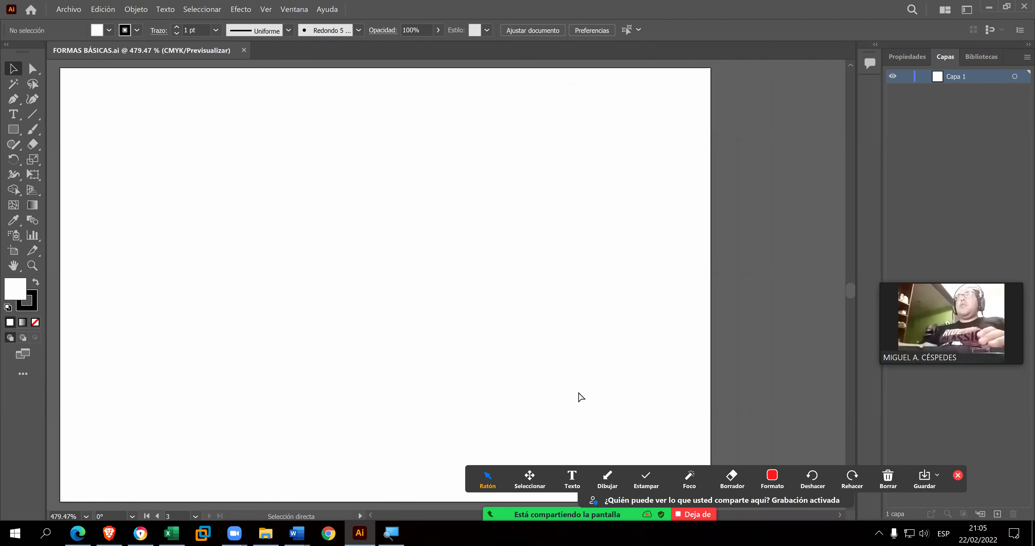
scroll(581, 397, down, 3)
scroll(577, 390, down, 1)
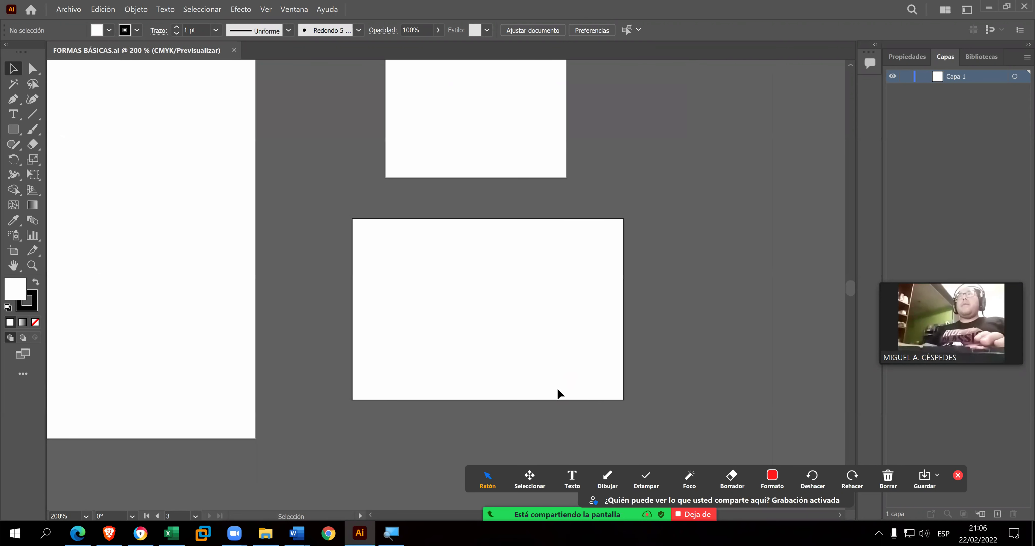
scroll(560, 393, down, 3)
scroll(512, 368, down, 4)
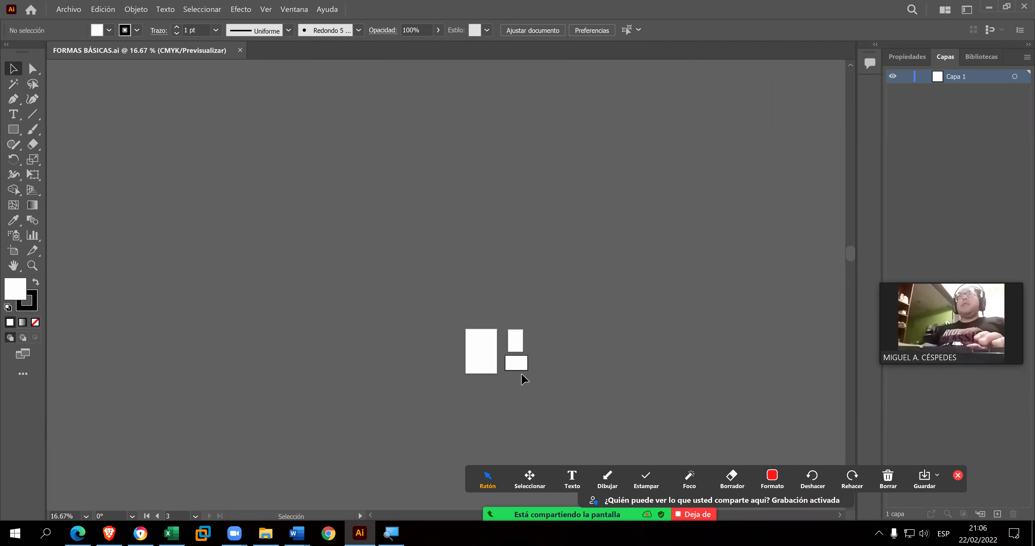
scroll(623, 381, down, 2)
Fit artboard 1 to the window, pan the canvas sideways, and open the meeting's annotation tools.
click(445, 282)
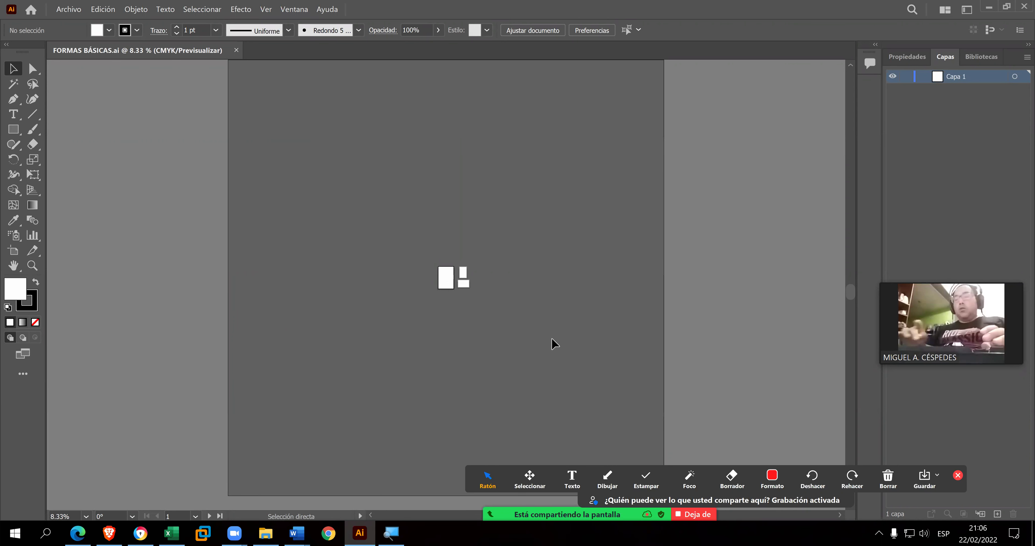
key(ctrl+0)
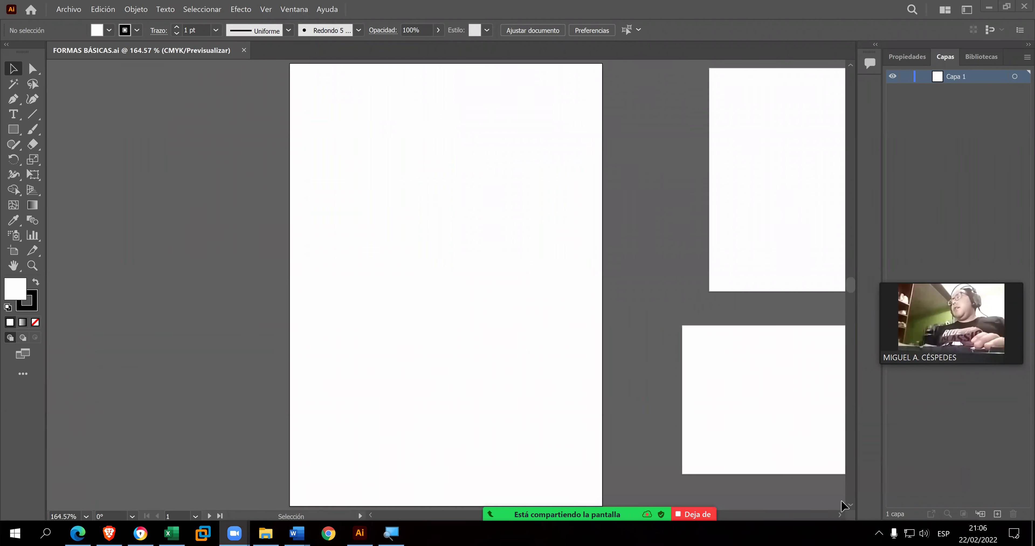
scroll(843, 505, right, 2)
scroll(844, 506, right, 2)
scroll(844, 506, right, 2)
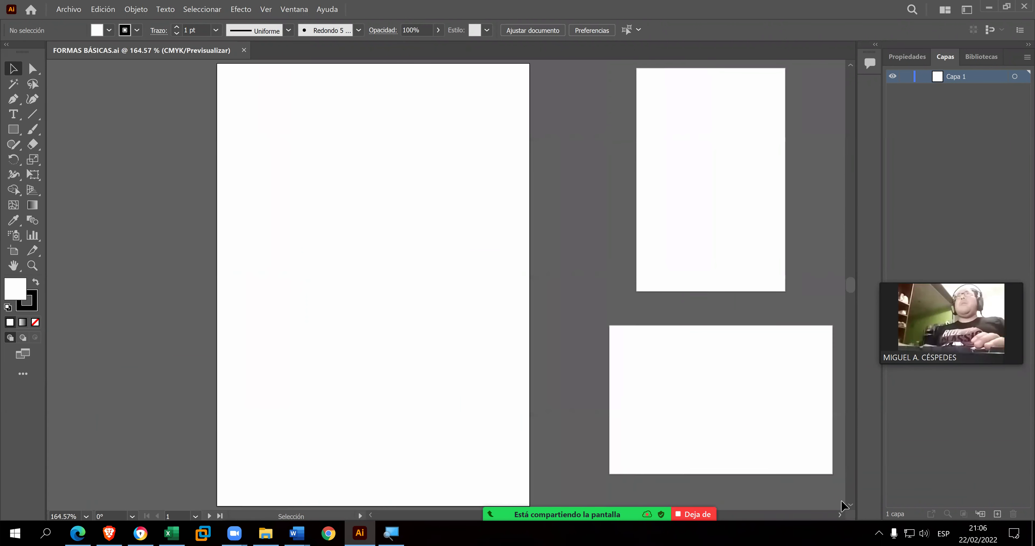
scroll(843, 506, right, 2)
scroll(844, 506, right, 1)
scroll(843, 506, right, 1)
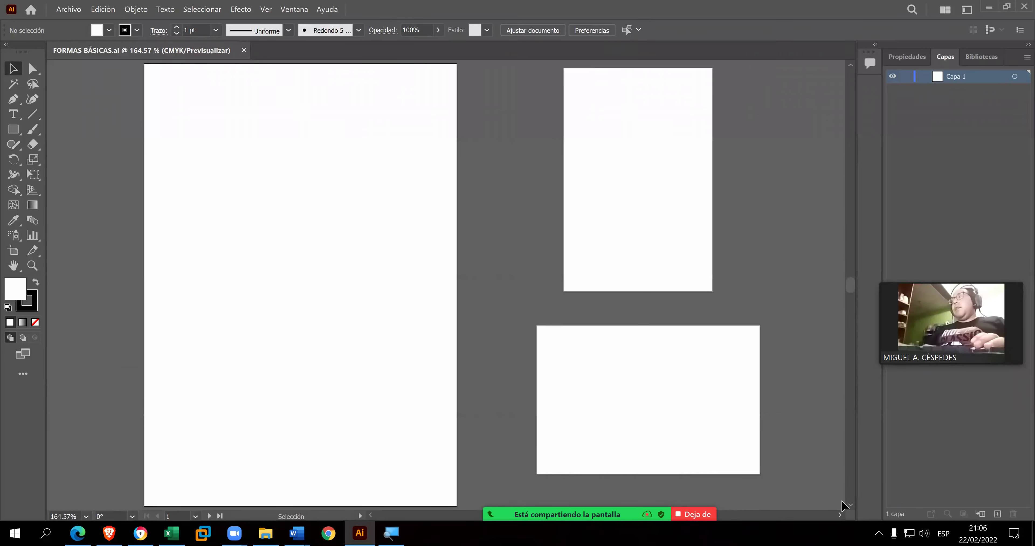
scroll(844, 506, right, 1)
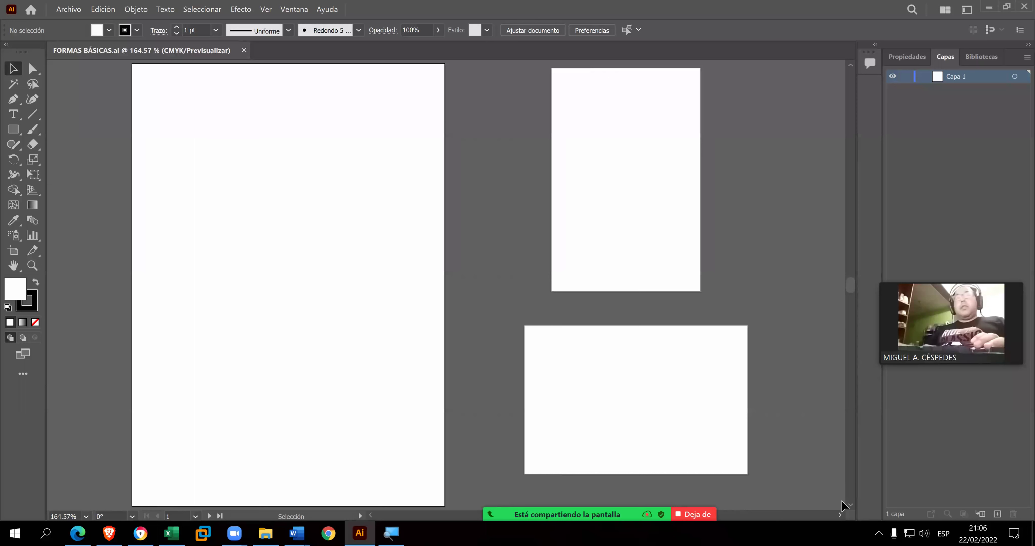
click(587, 499)
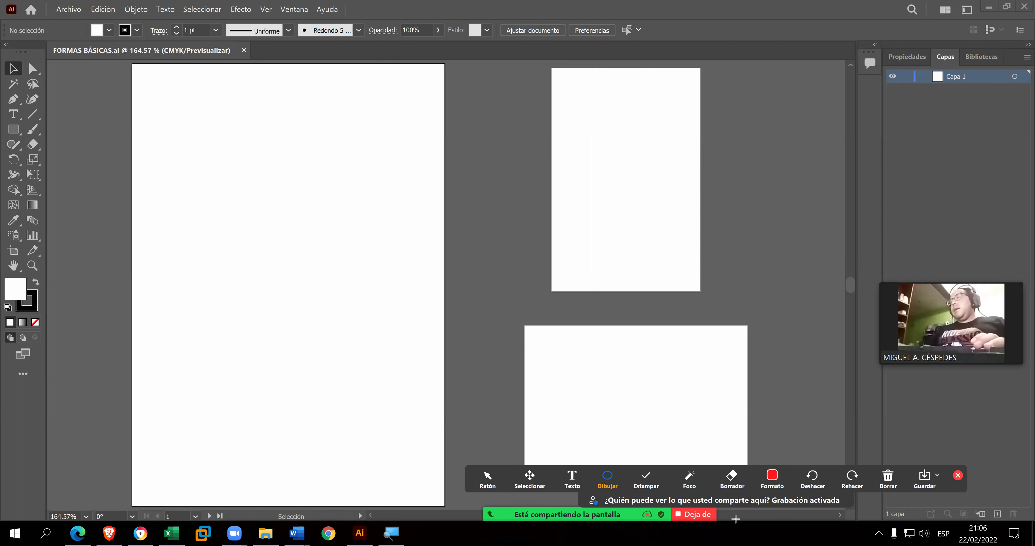
drag(863, 528, 810, 499)
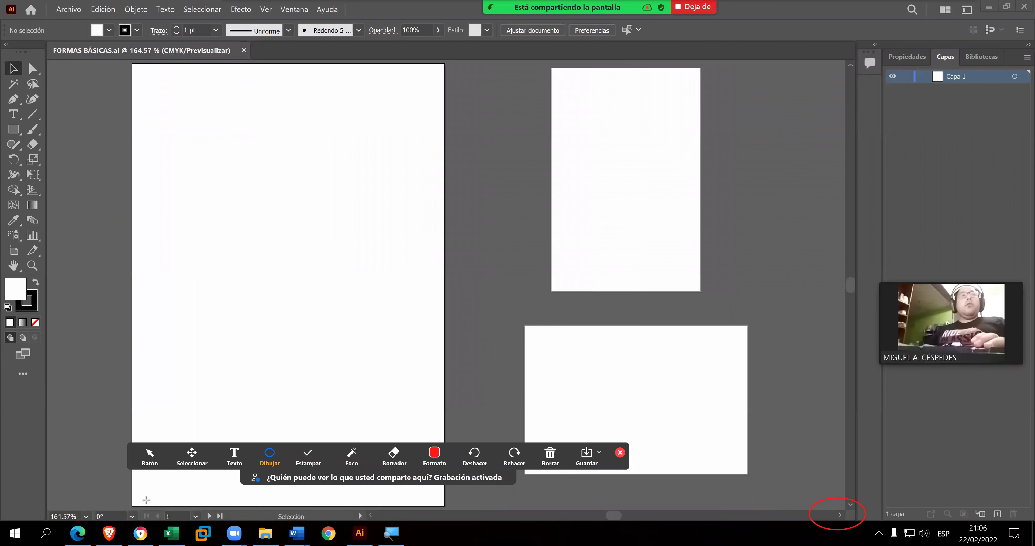
drag(153, 519, 166, 534)
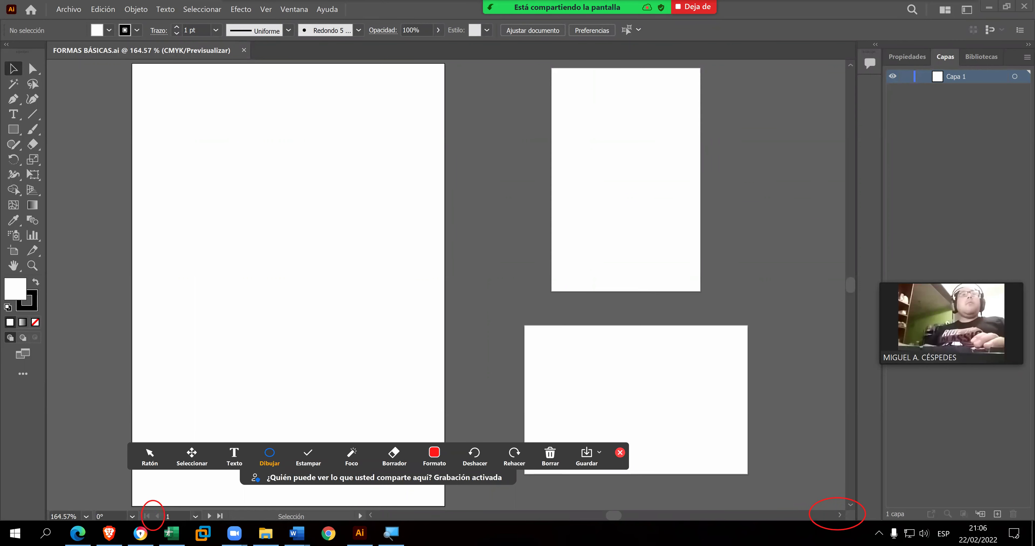
click(150, 455)
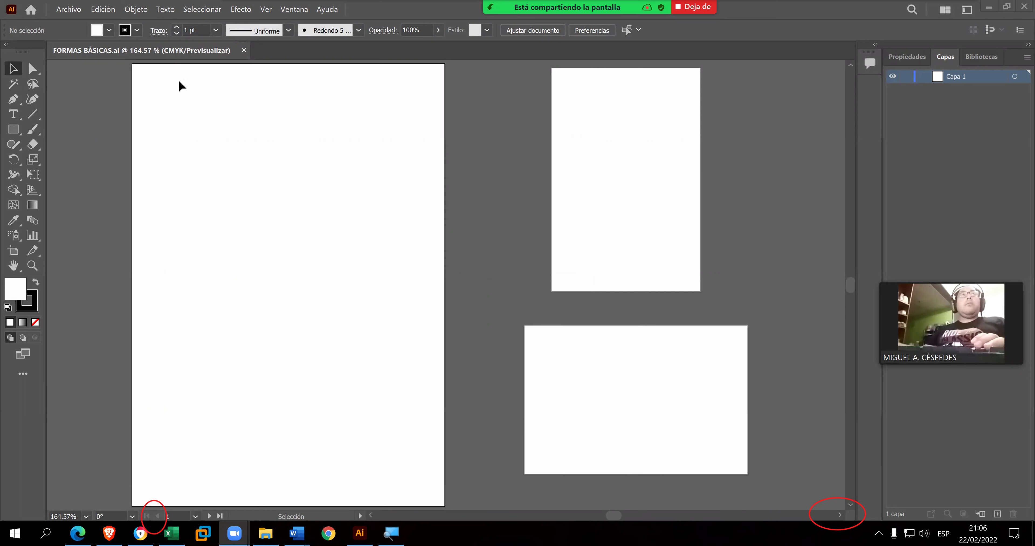
key(alt+a)
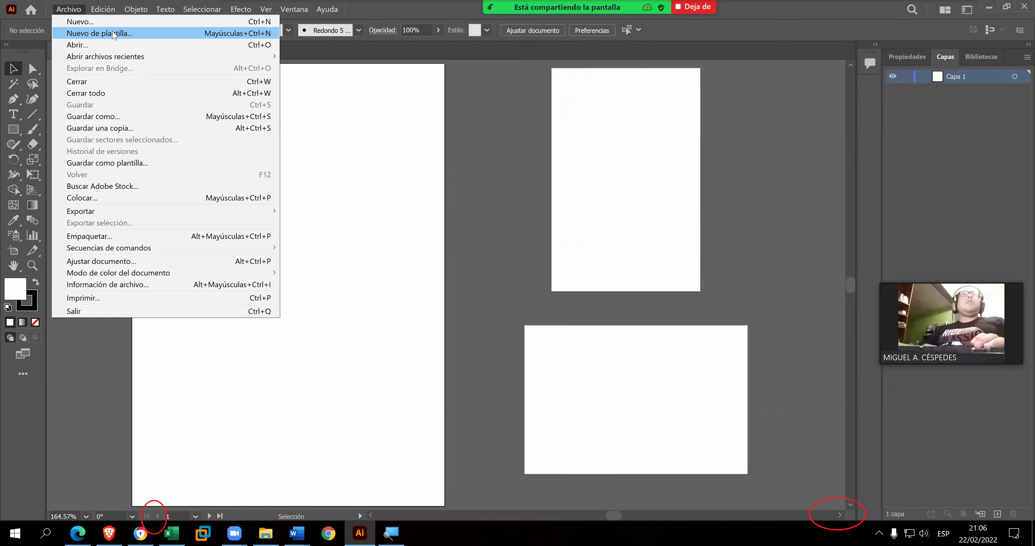
click(382, 124)
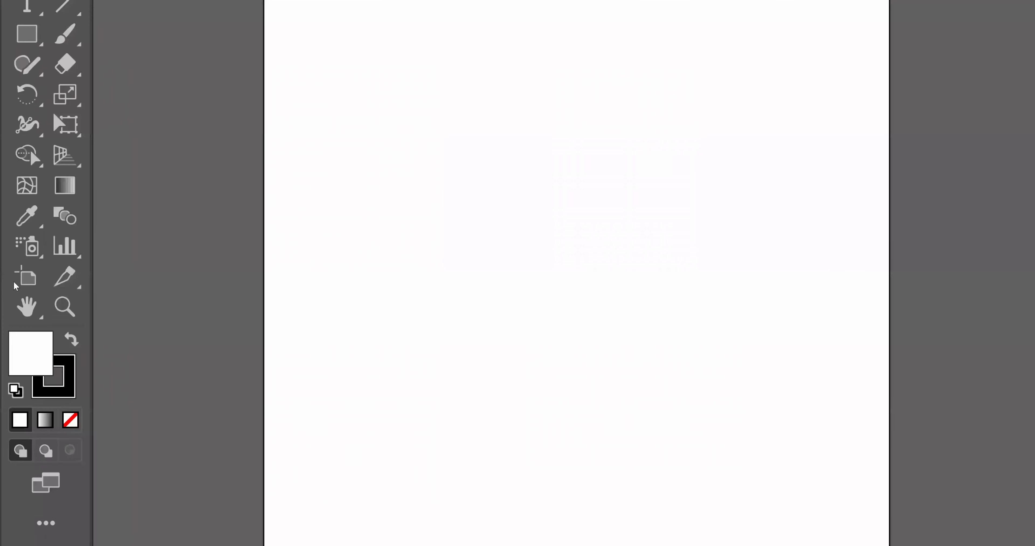
Activate the Artboard tool with Shift+O so the artboards show labels 01, 02 and 03.
key(n)
key(shift+o)
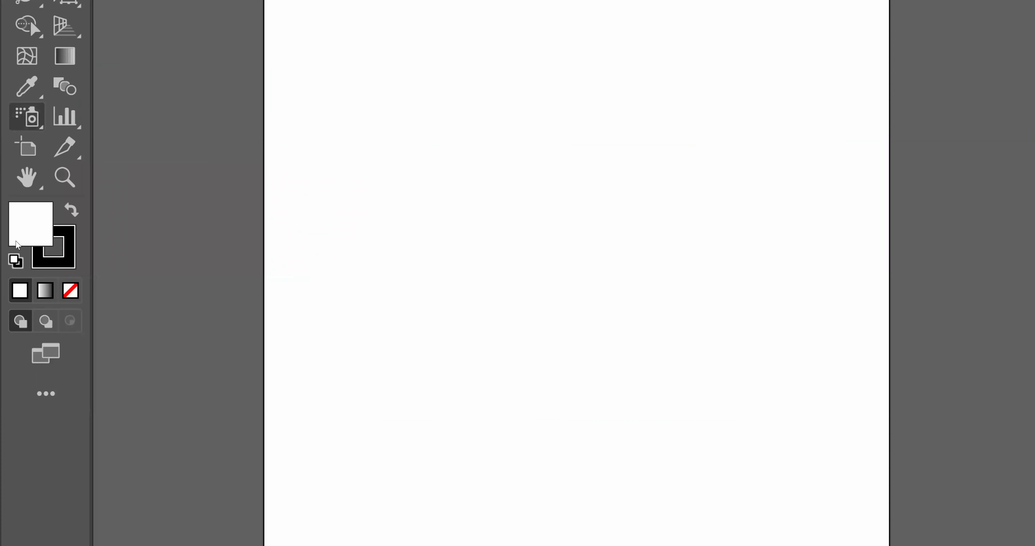
key(shift+o)
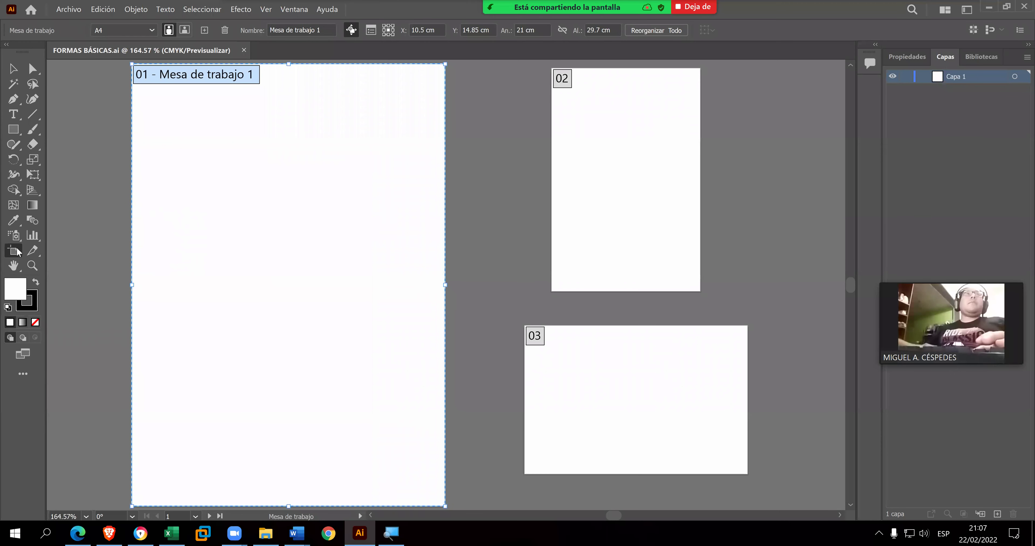
Delete artboards 02 and 03, leaving only artboard 01.
drag(578, 158, 605, 173)
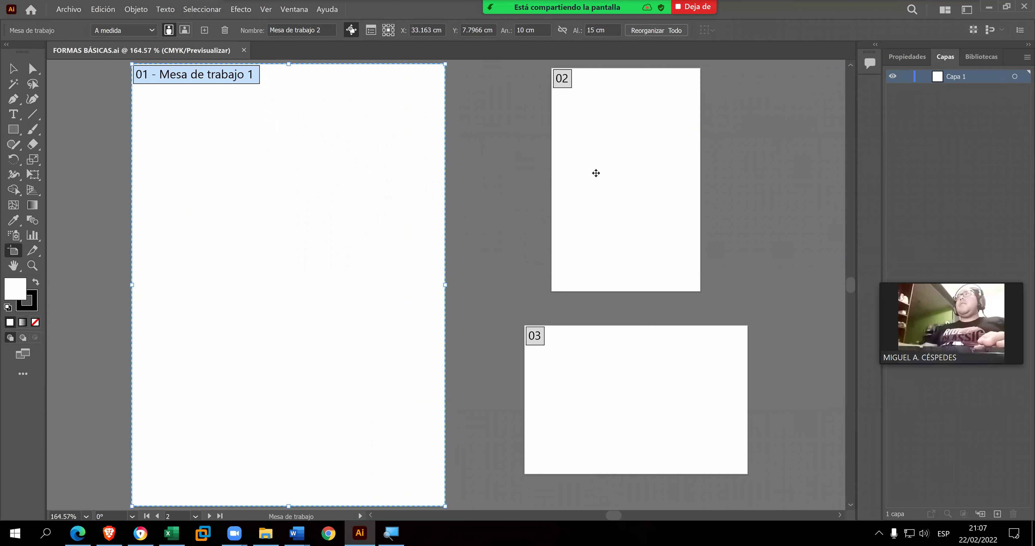
key(Delete)
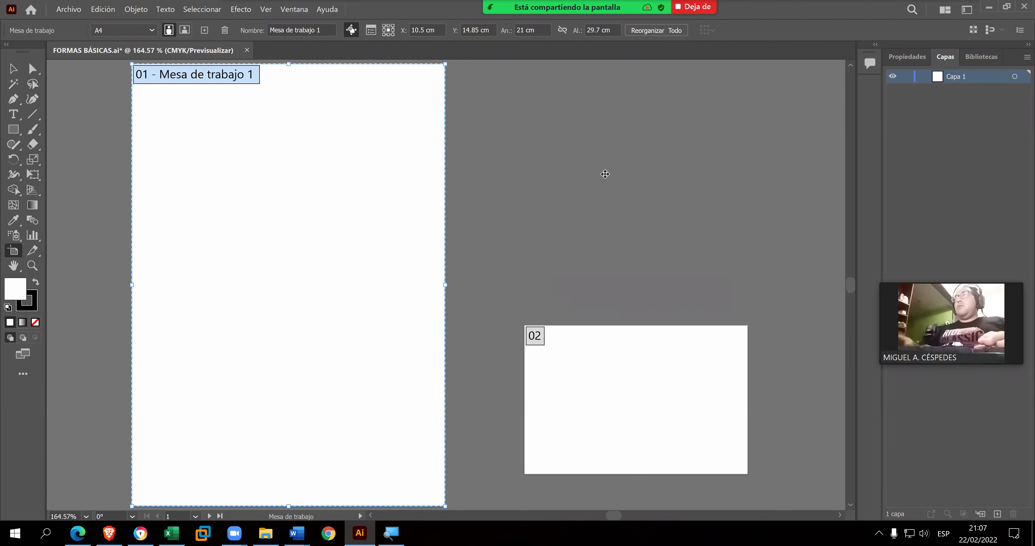
key(ctrl+z)
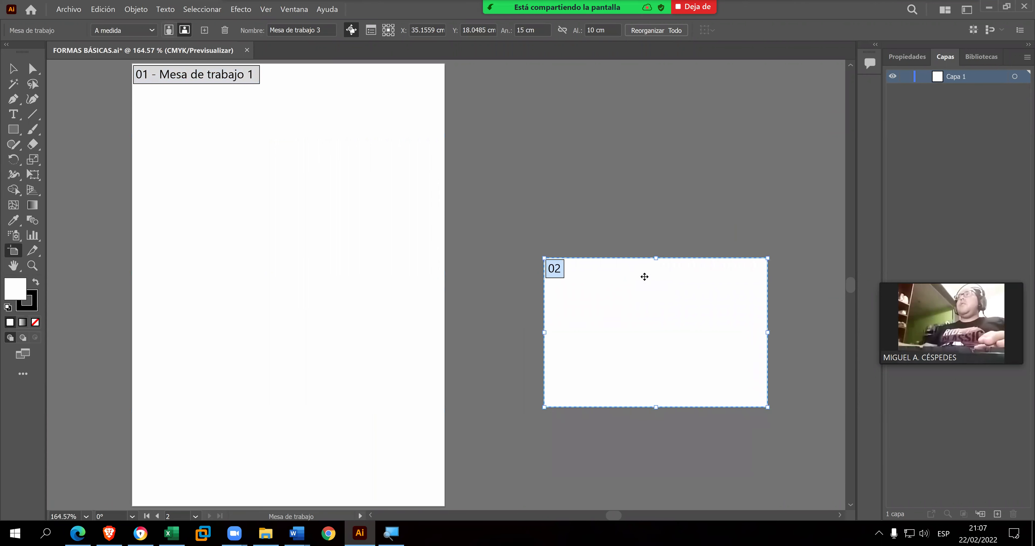
key(Delete)
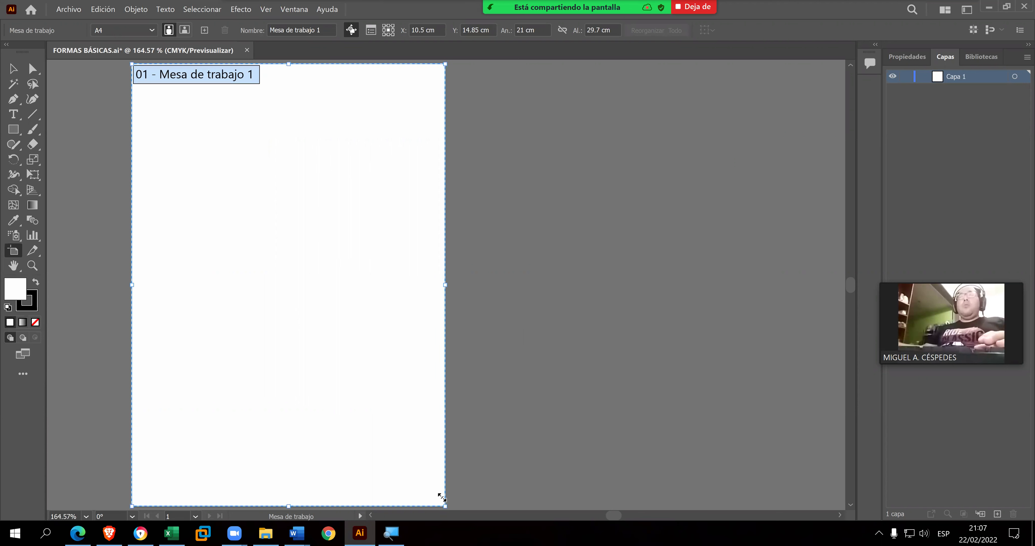
Shrink artboard 01 to about 6.69 × 8.01 cm, then reset it to the A4 preset.
drag(442, 497, 232, 183)
drag(367, 245, 399, 250)
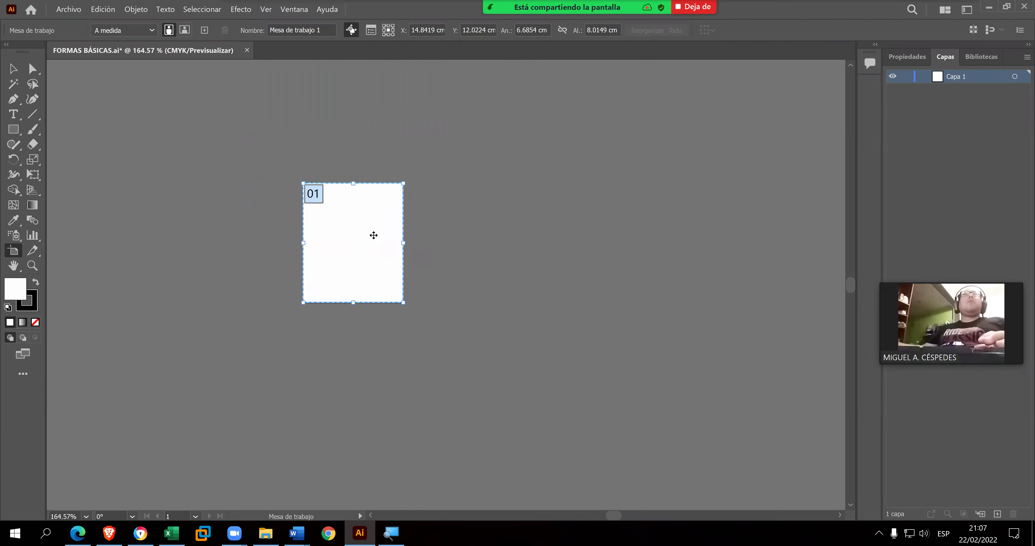
click(151, 31)
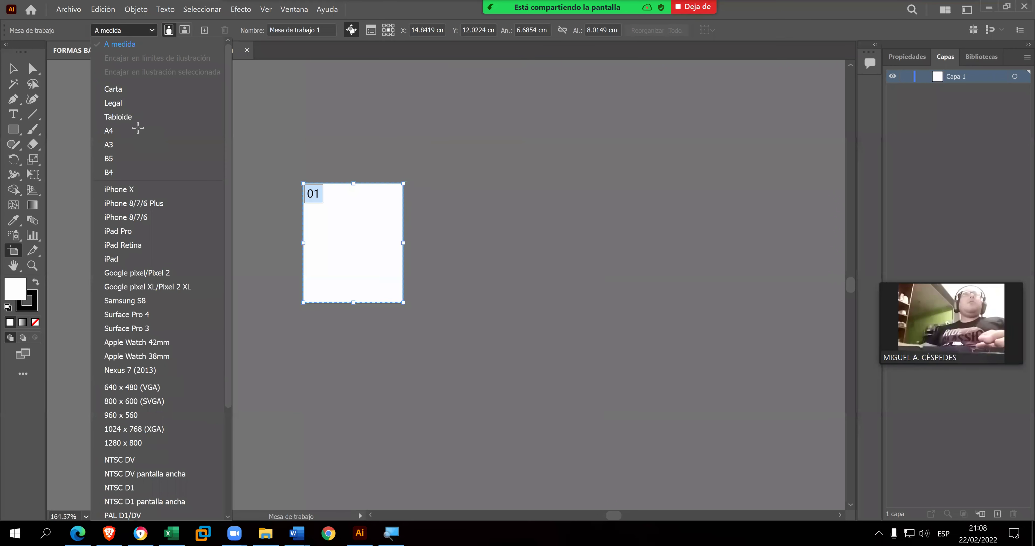
click(138, 128)
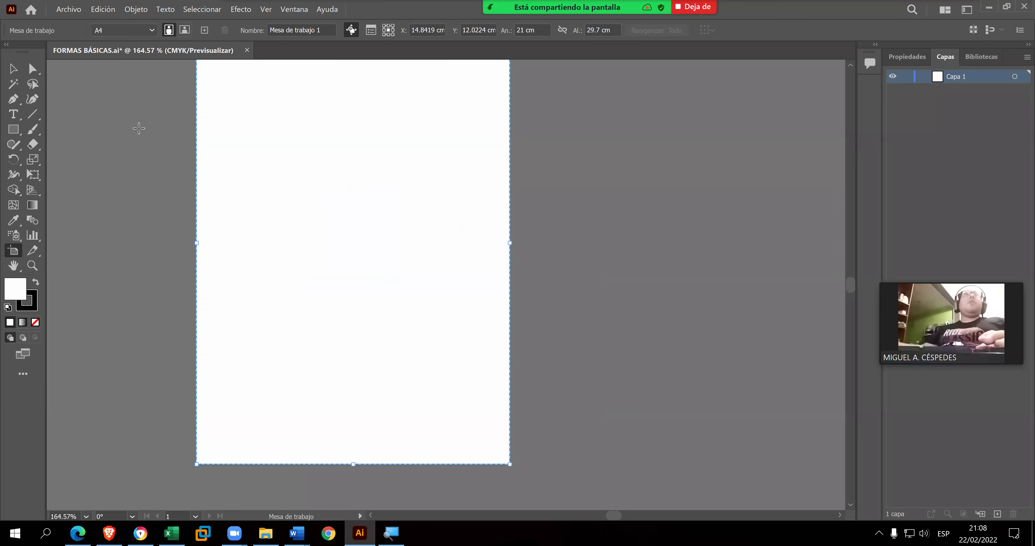
key(Escape)
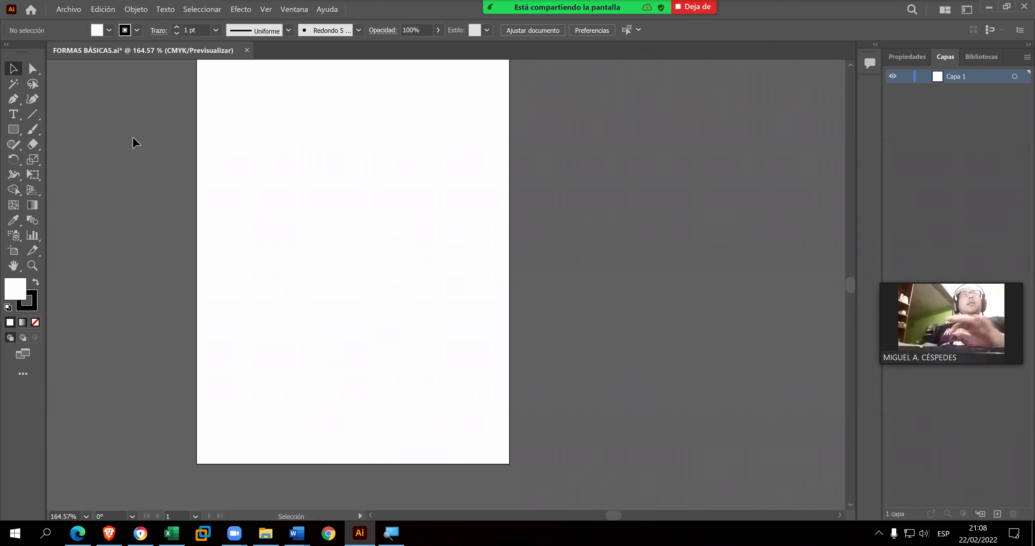
Fit the artboard, save FORMAS BÁSICAS.ai with Archivo > Guardar, and close its document tab.
key(ctrl+0)
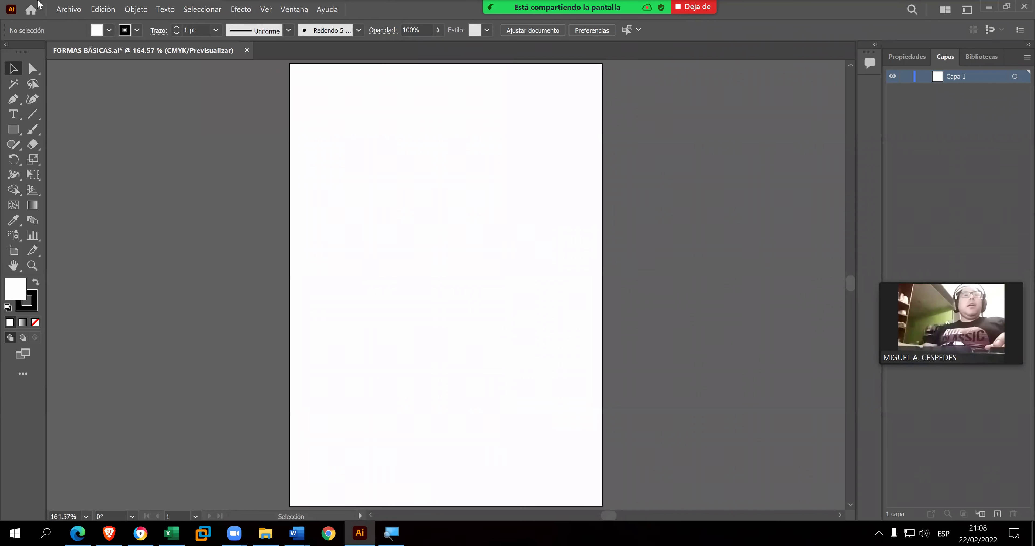
click(69, 11)
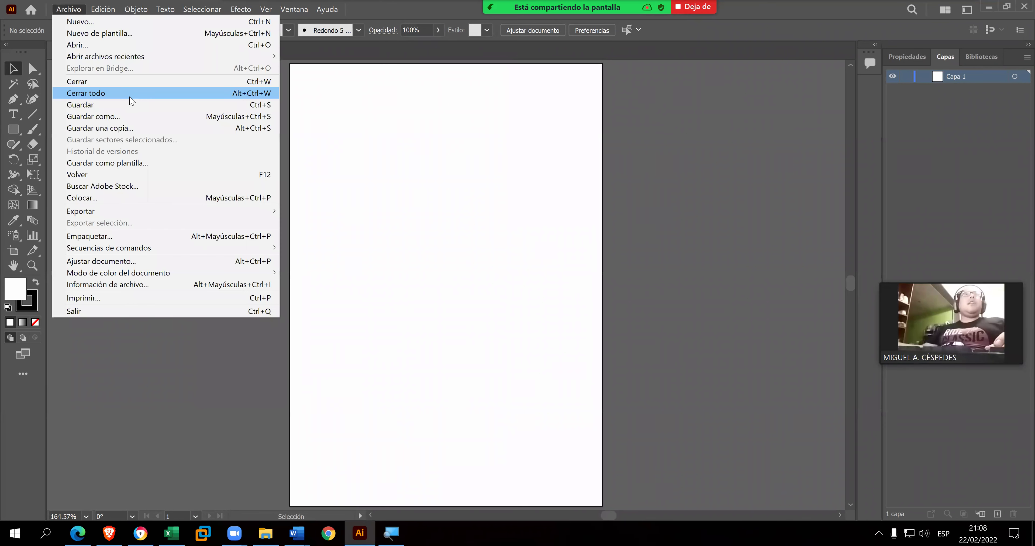
click(129, 105)
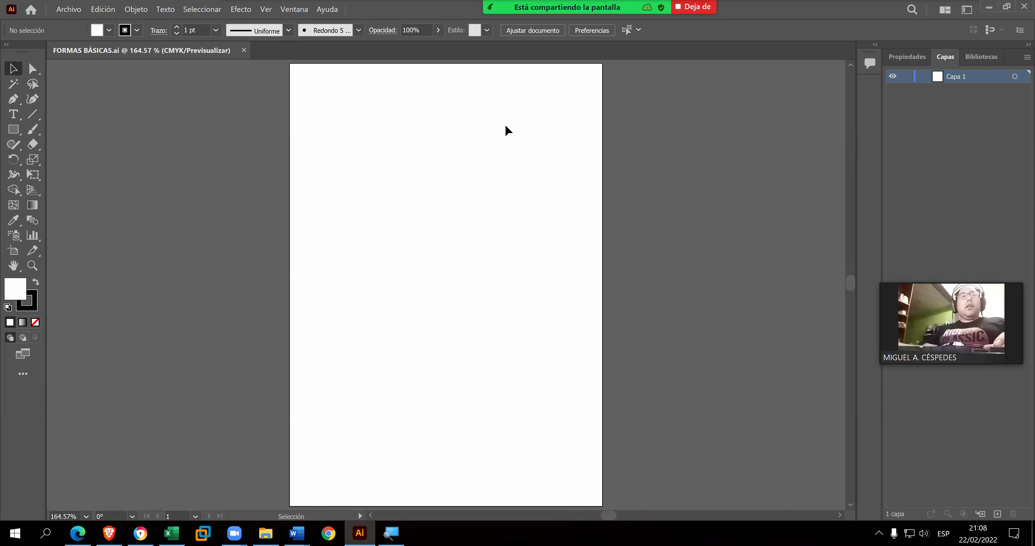
click(244, 50)
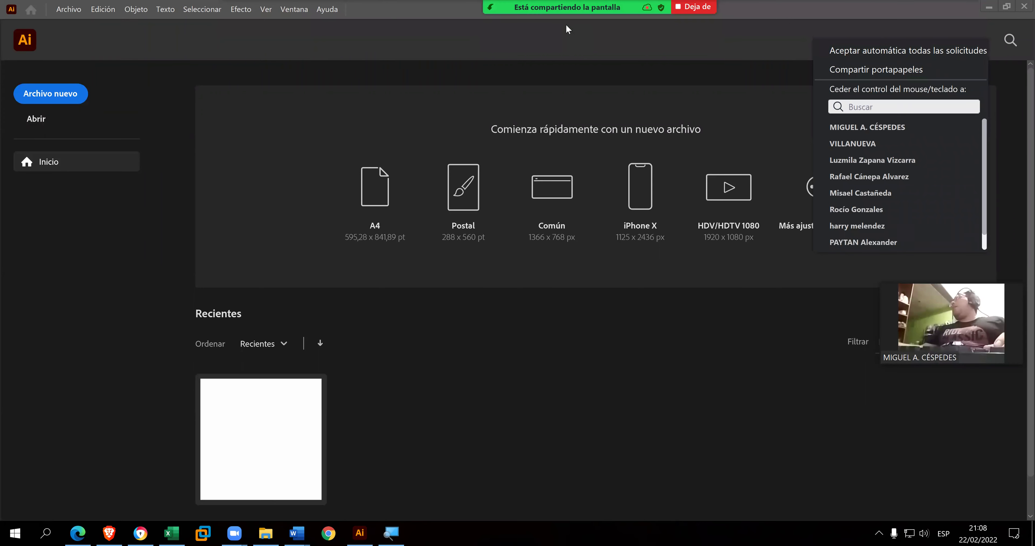
Give mouse and keyboard control of the shared screen to a participant from Zoom's share bar.
click(568, 28)
scroll(988, 172, down, 1)
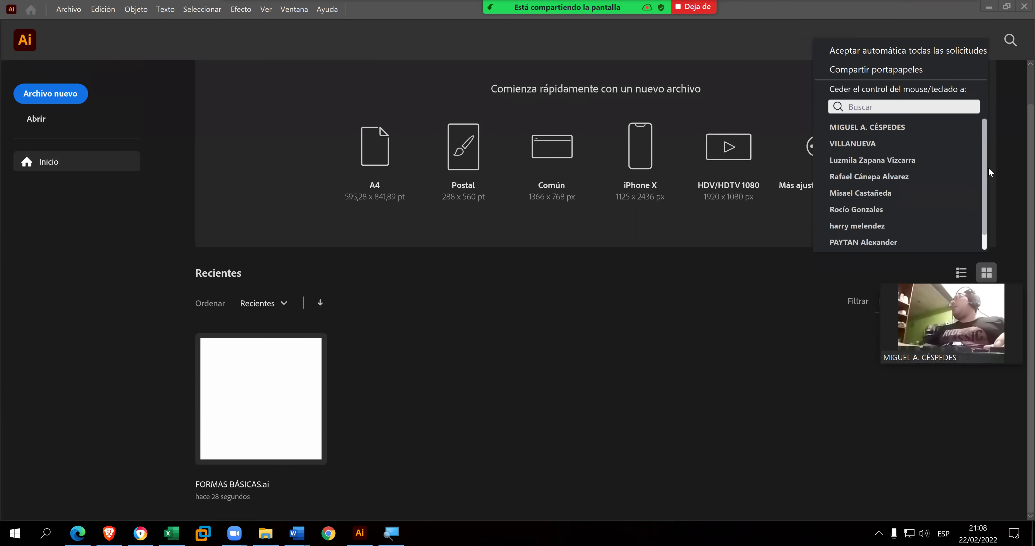
scroll(988, 168, up, 1)
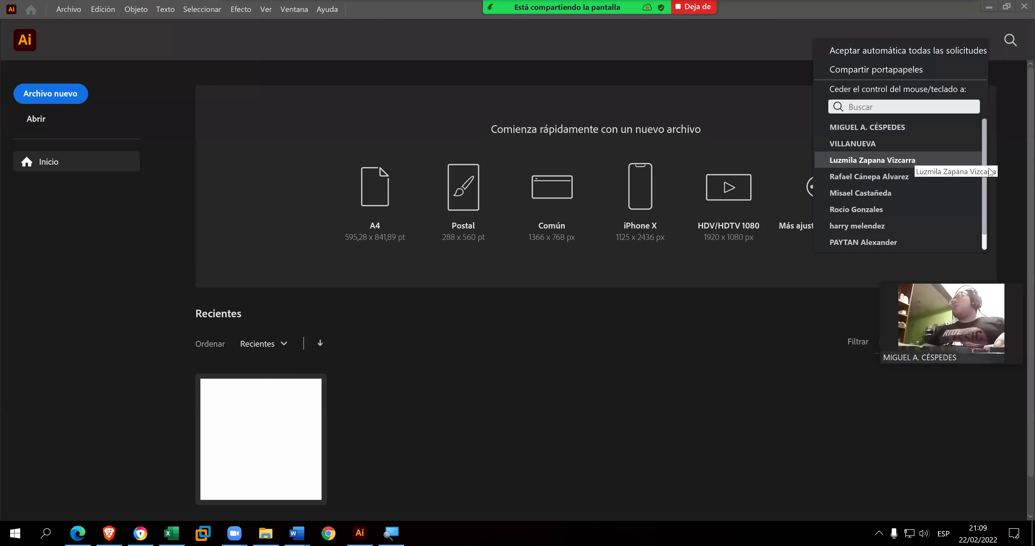
click(913, 160)
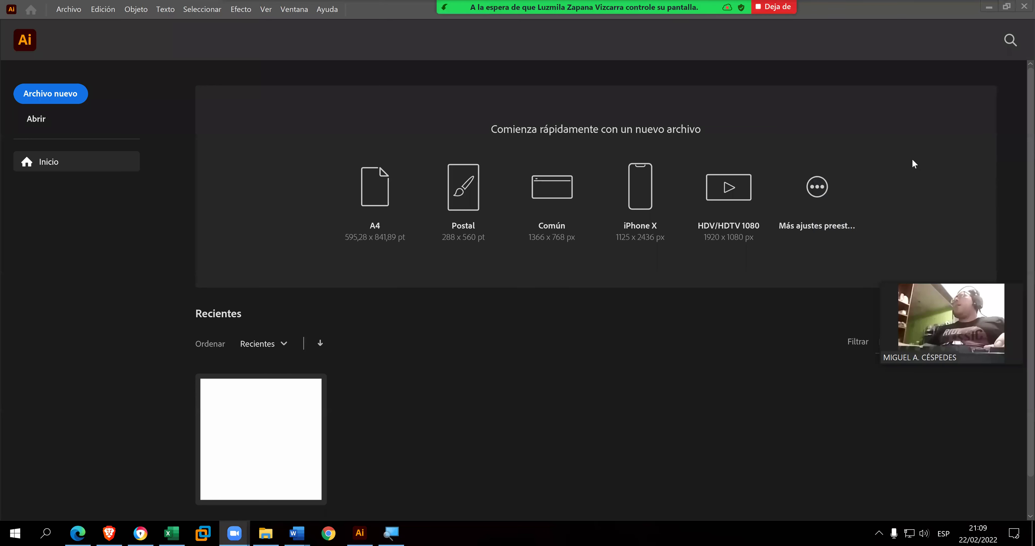
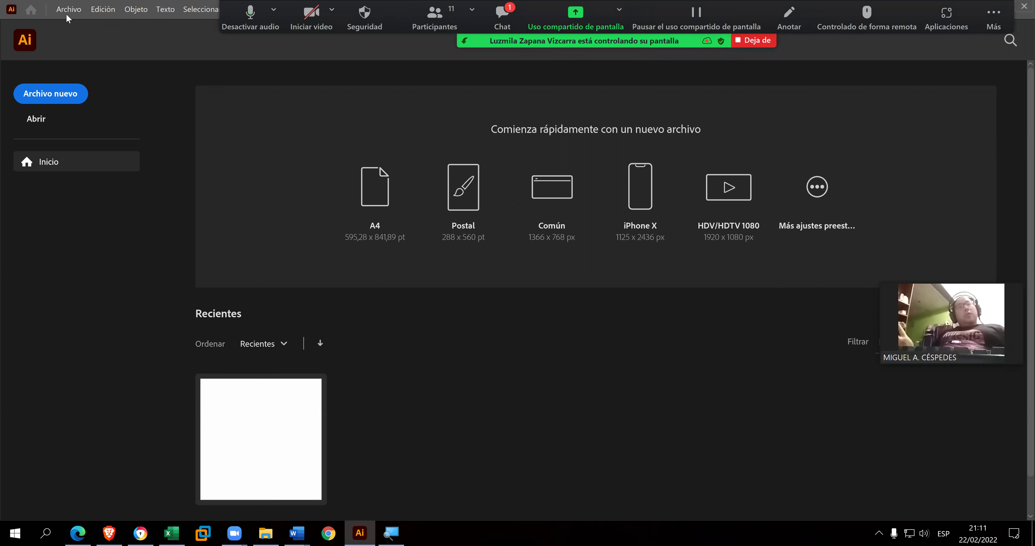
Create a new document from the A4 preset (210 × 297 mm) via Archivo > Nuevo.
click(74, 12)
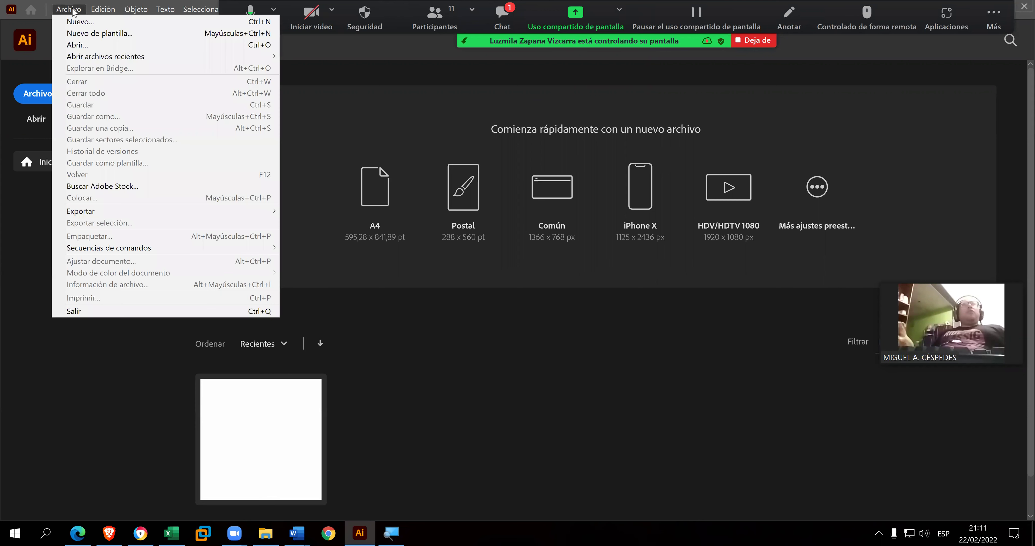
click(85, 24)
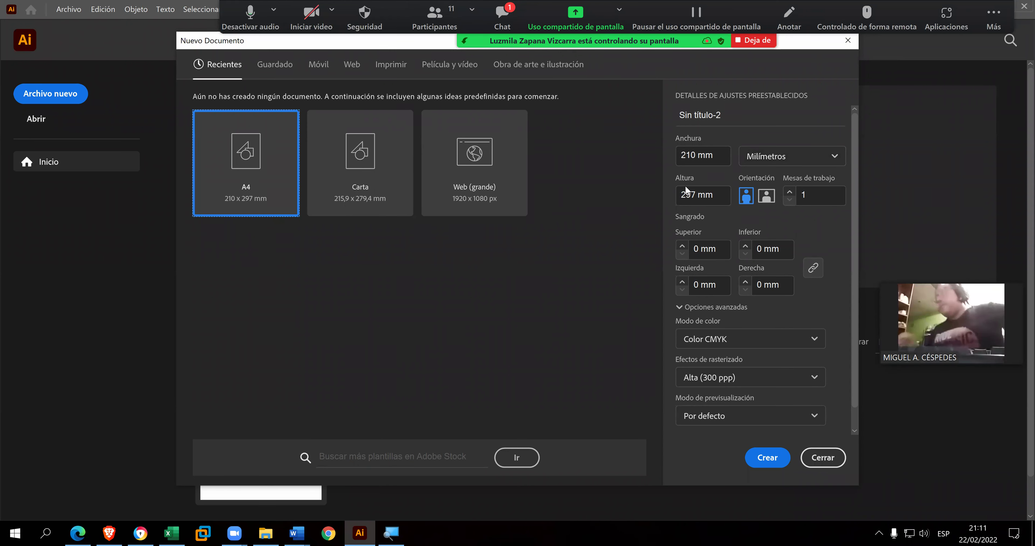
click(763, 460)
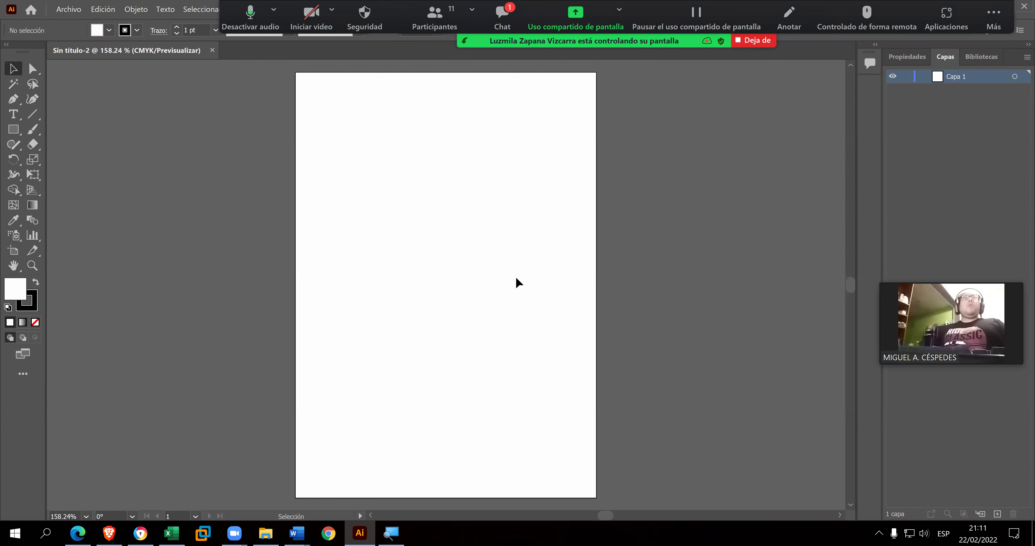
Save as an Illustrator 2020 .ai file on the Desktop, named with the student's surname.
click(79, 12)
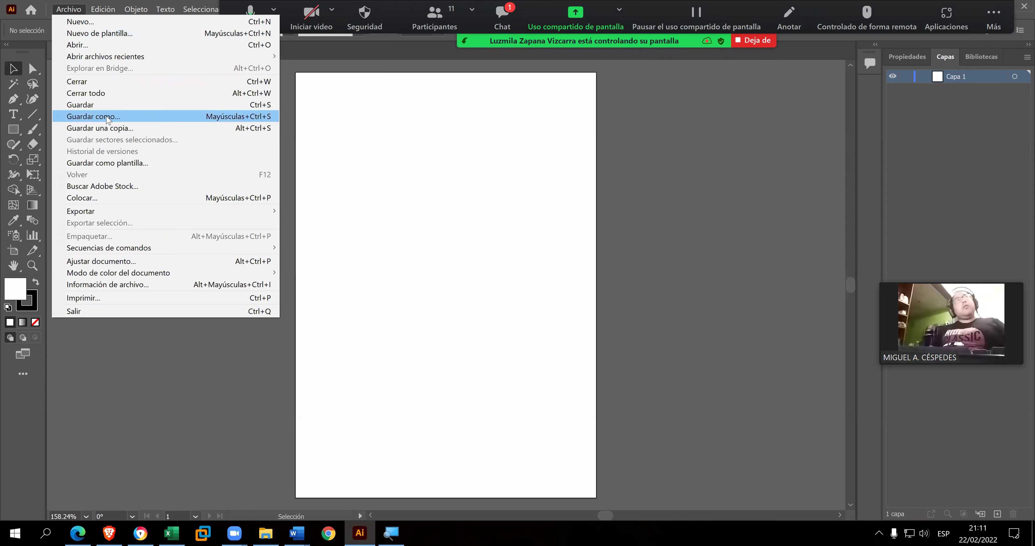
click(107, 116)
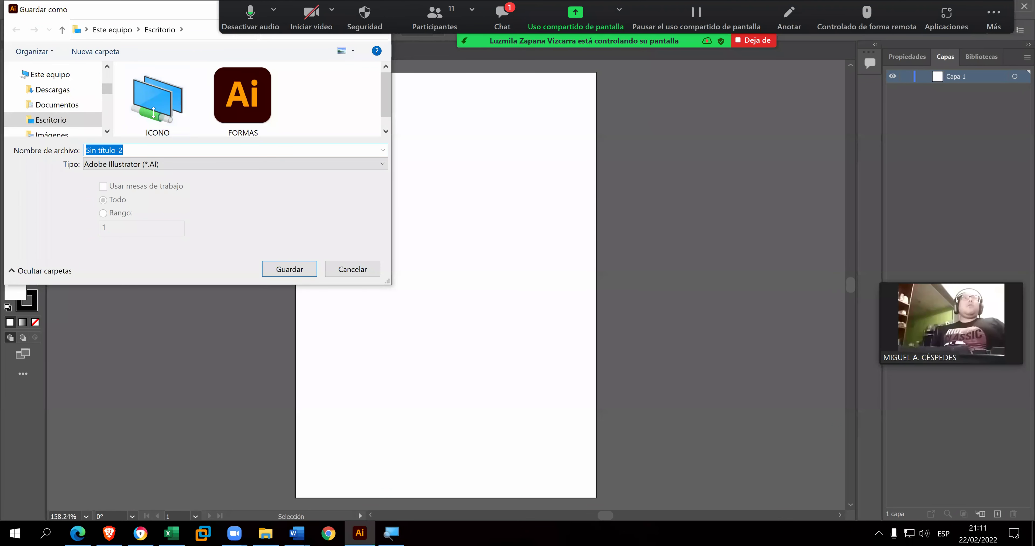
text(z)
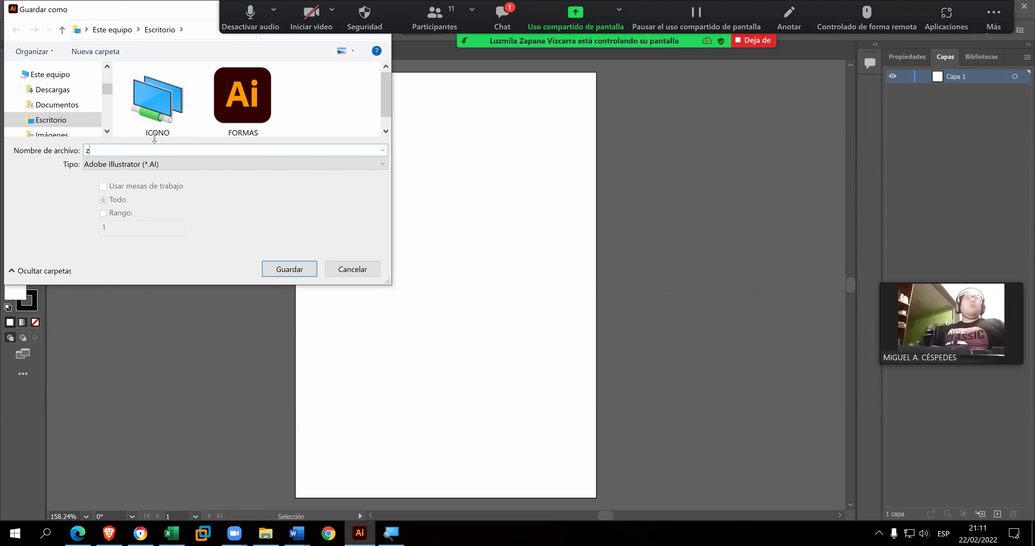
key(BackSpace)
text(ZAPANA)
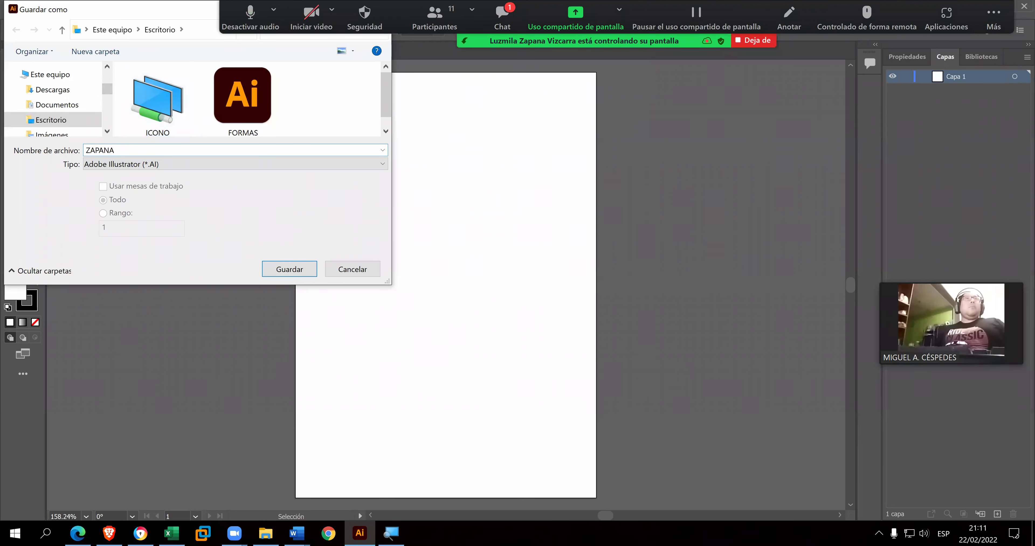
text(_V)
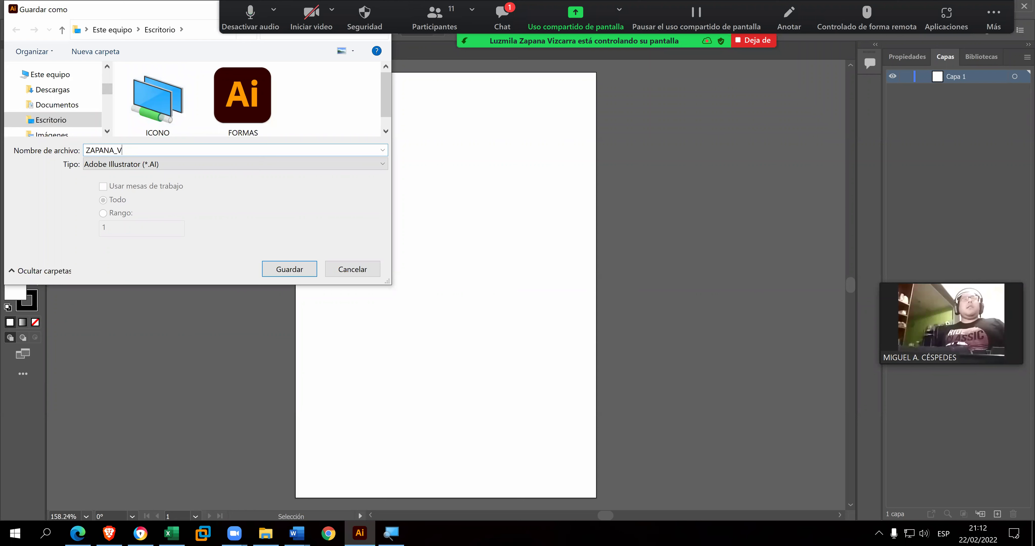
text(IZ)
key(BackSpace)
key(BackSpace)
key(BackSpace)
key(BackSpace)
click(280, 271)
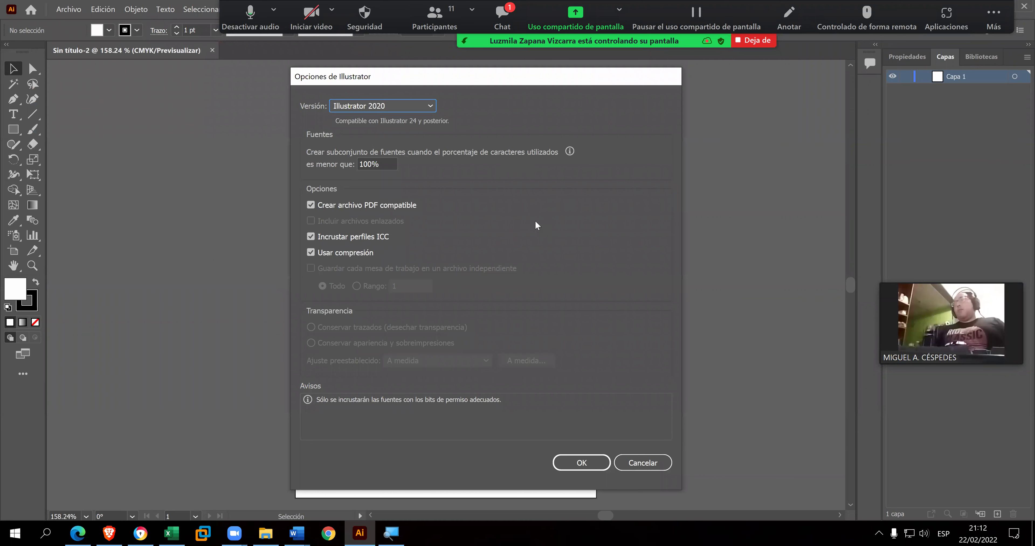
click(571, 462)
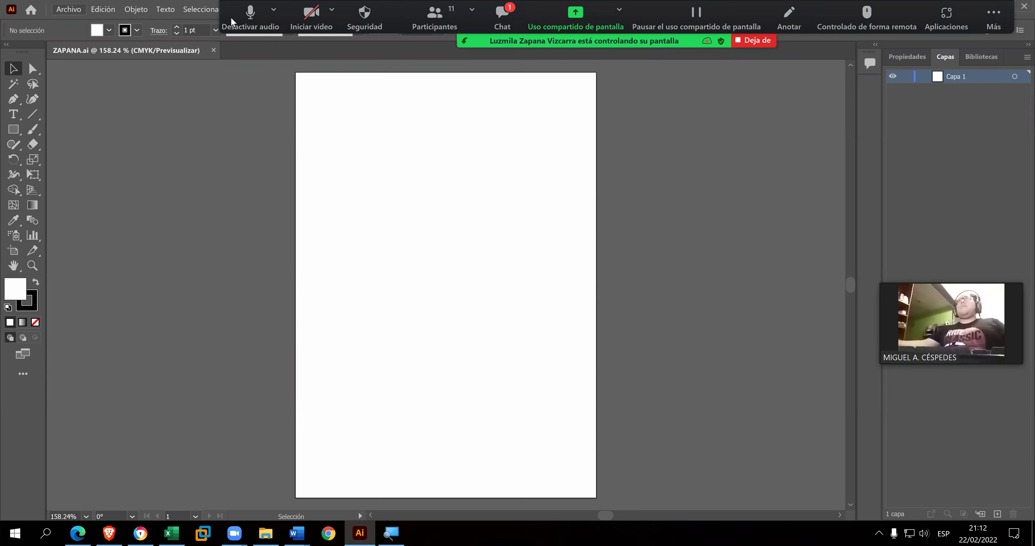
click(67, 10)
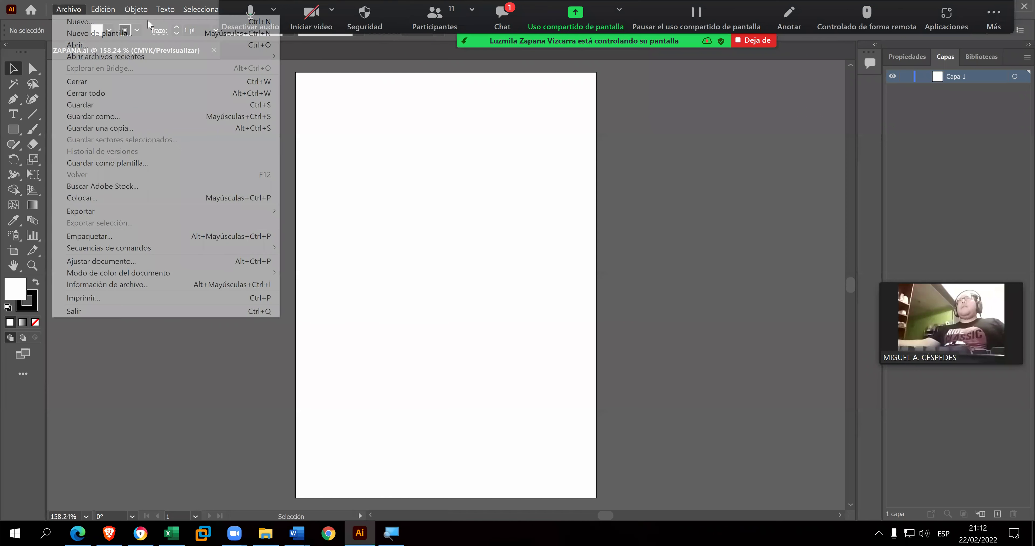
click(98, 389)
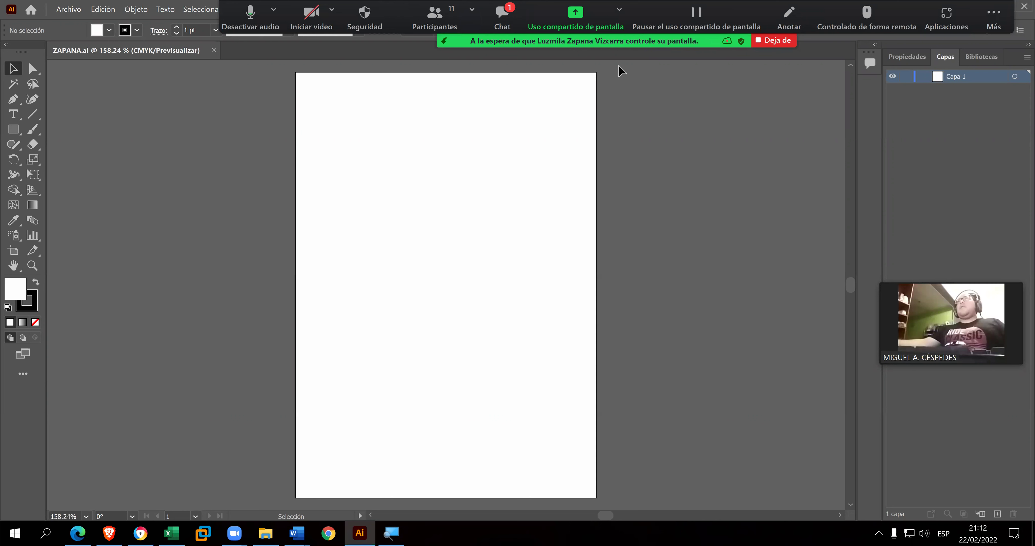
key(alt+h)
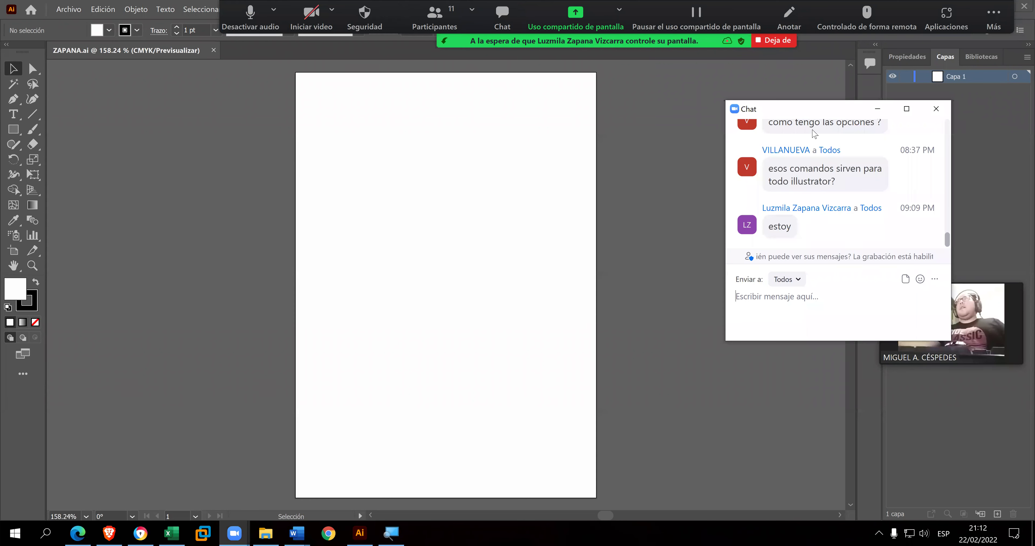
click(502, 16)
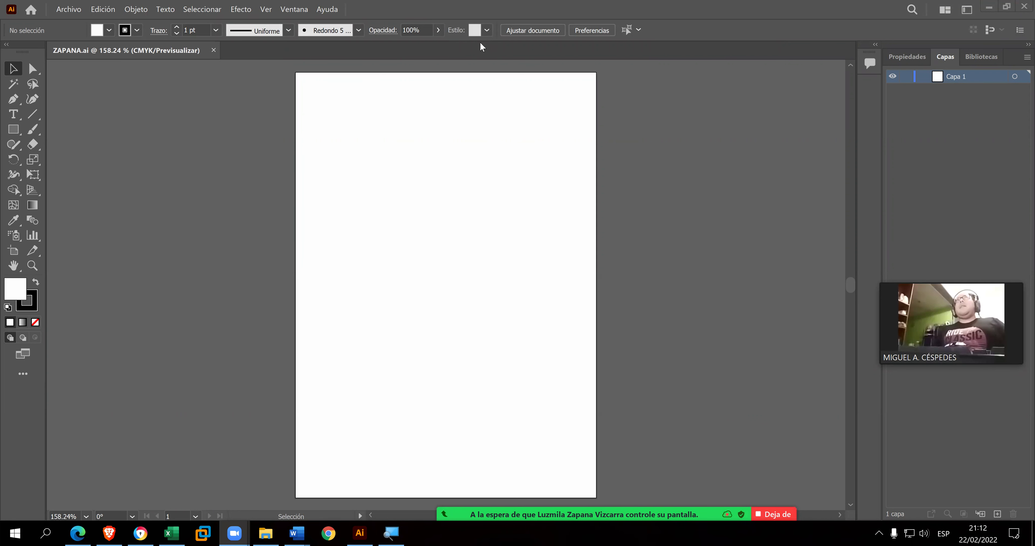
click(65, 9)
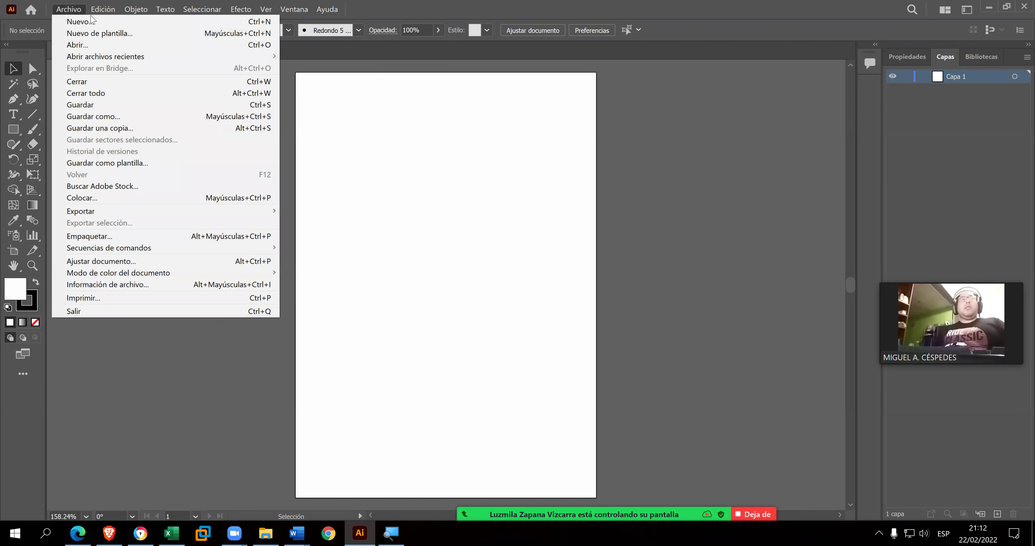
key(Right)
click(67, 10)
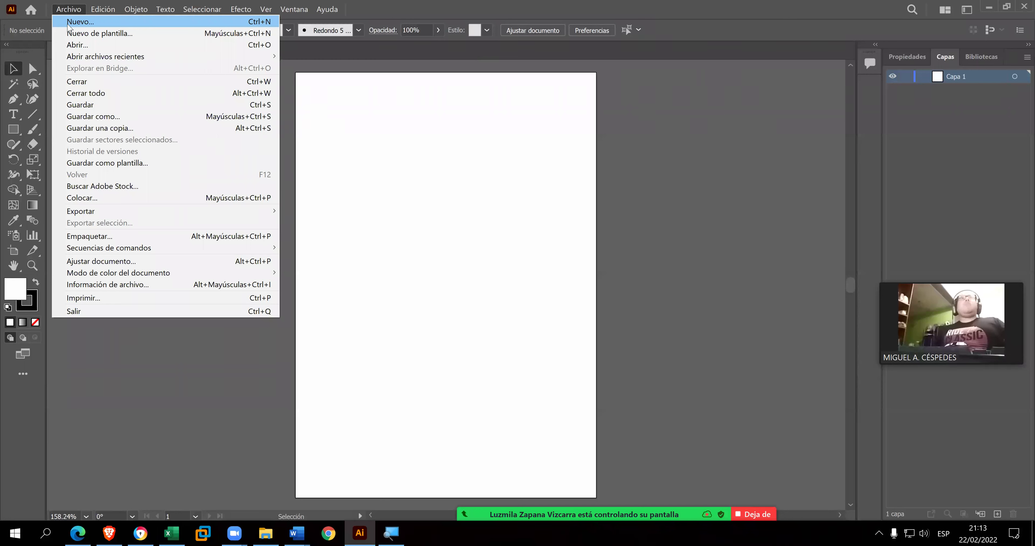
click(345, 68)
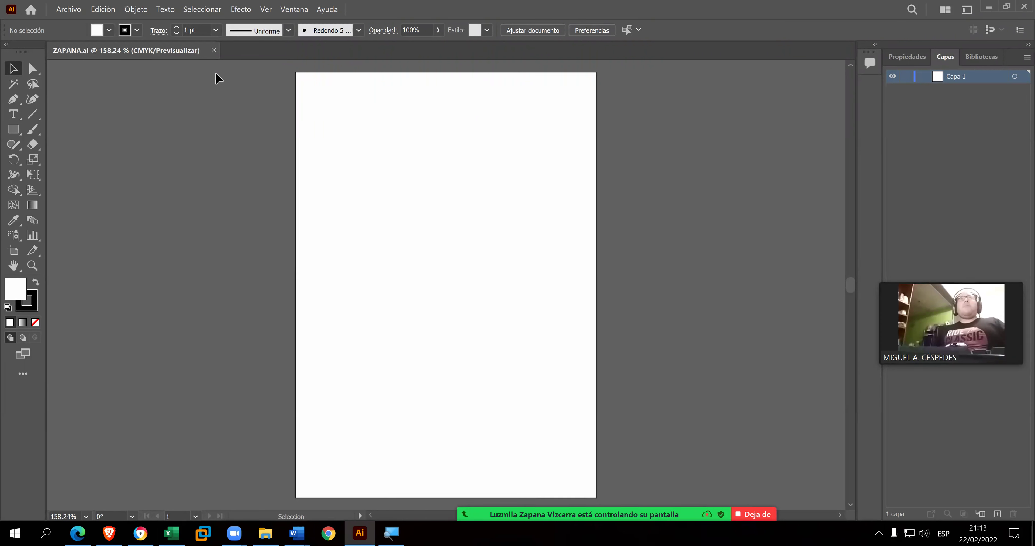
click(68, 10)
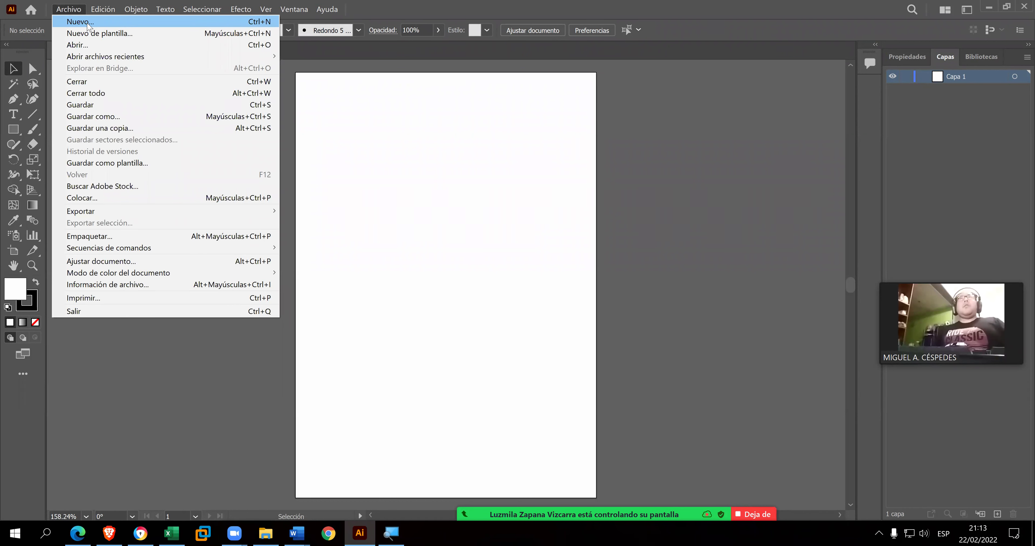
click(89, 25)
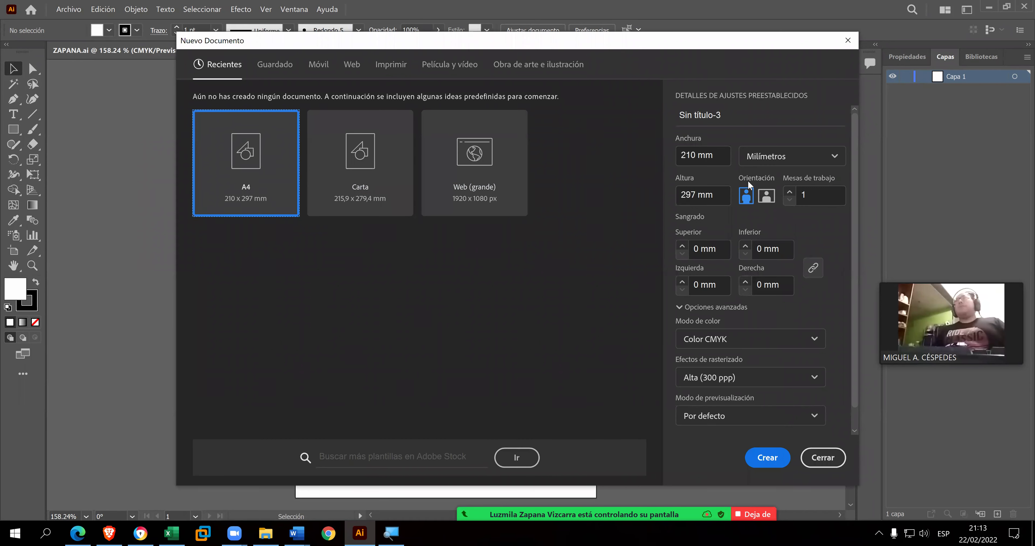
click(848, 40)
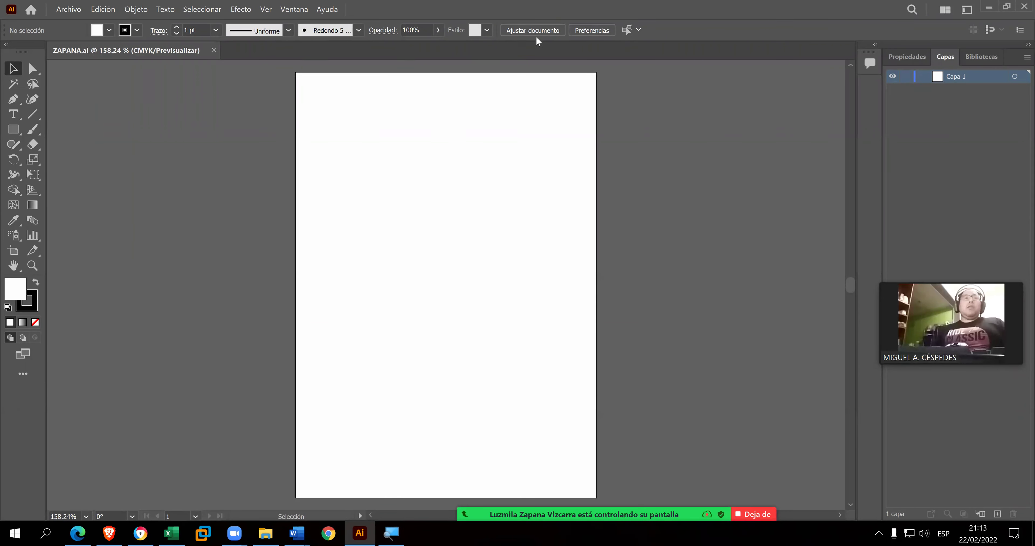
Change the document units to Centímetros in Ajustar documento.
click(541, 31)
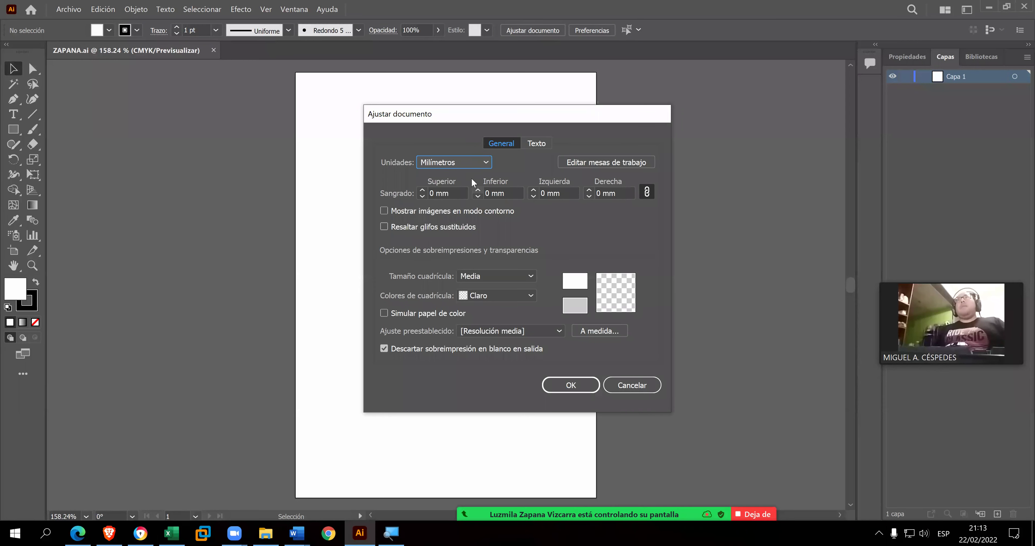
click(483, 164)
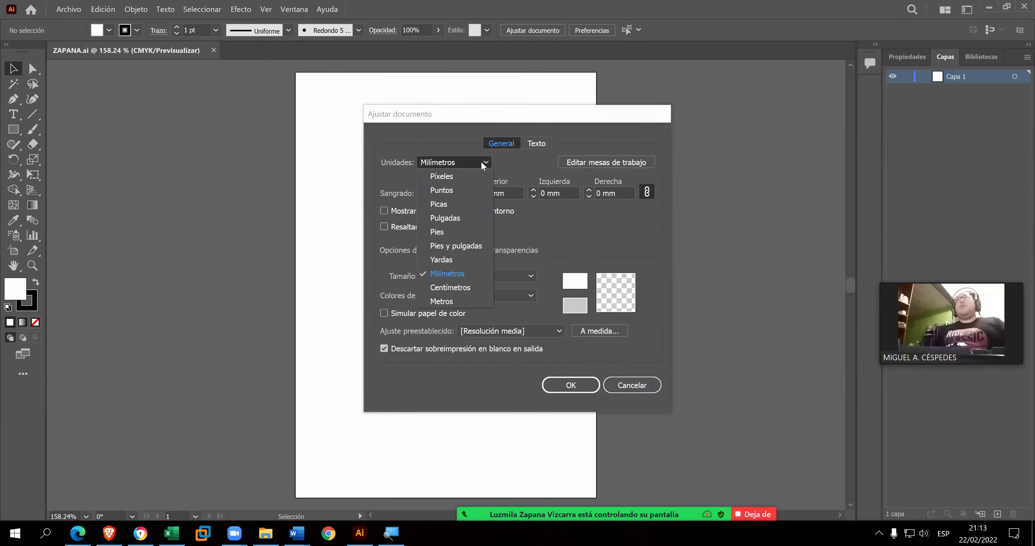
click(455, 290)
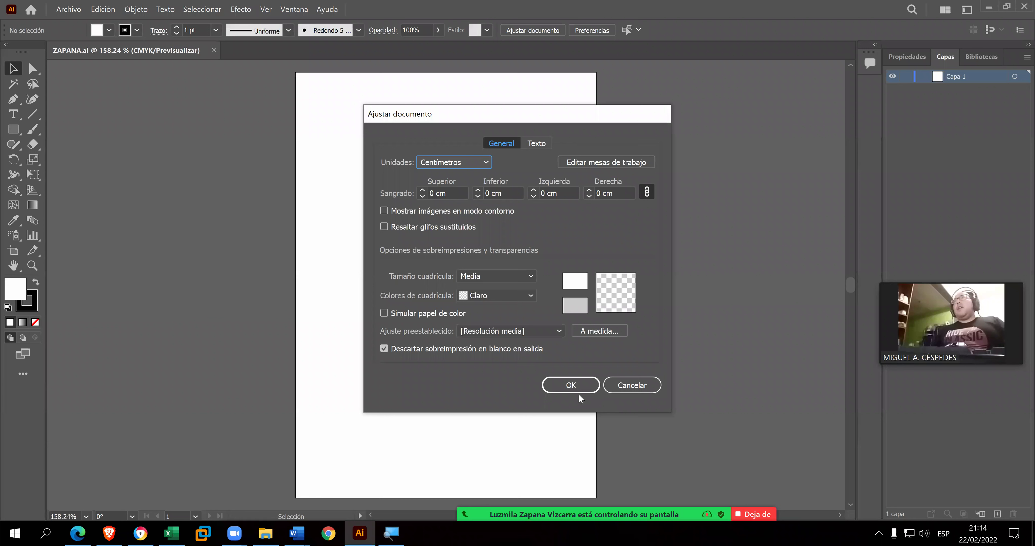
click(578, 384)
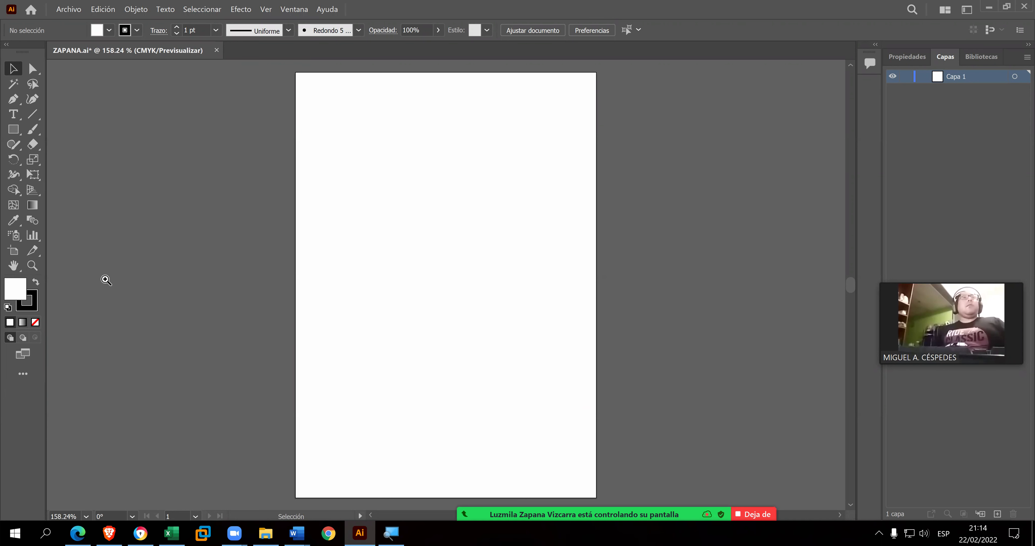
key(z)
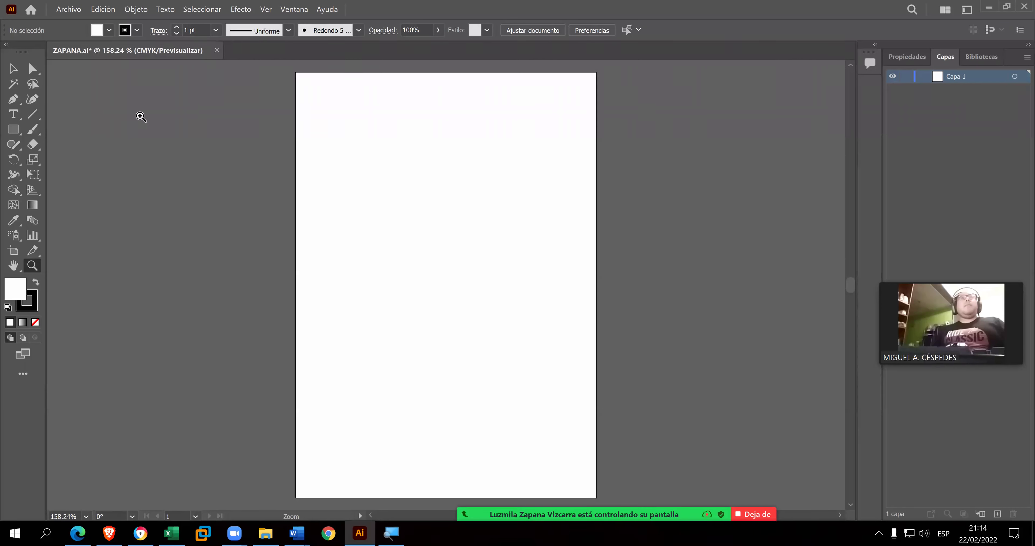
Switch from the Zoom tool to the Selection tool.
click(11, 72)
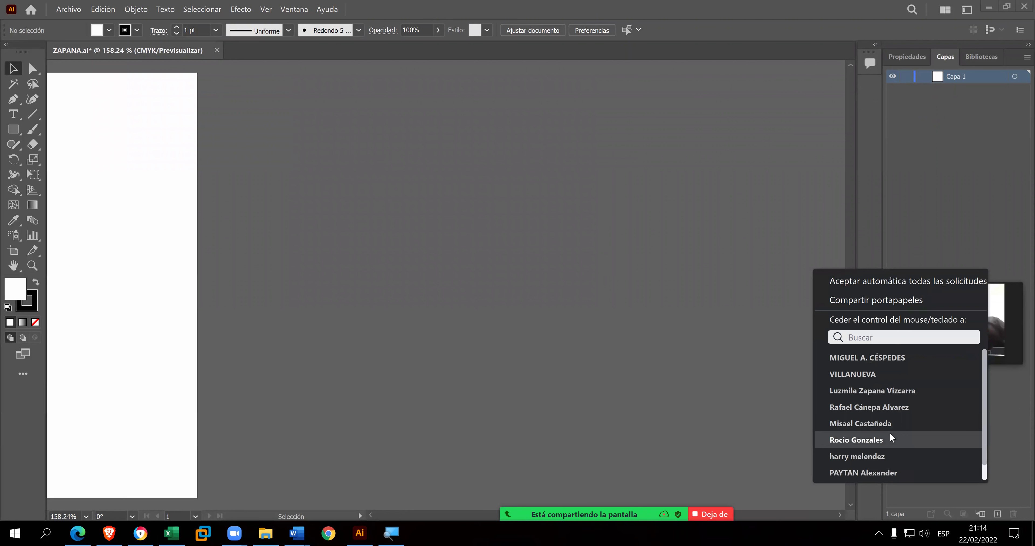
Pass mouse and keyboard control of the shared screen to another Zoom participant.
click(890, 434)
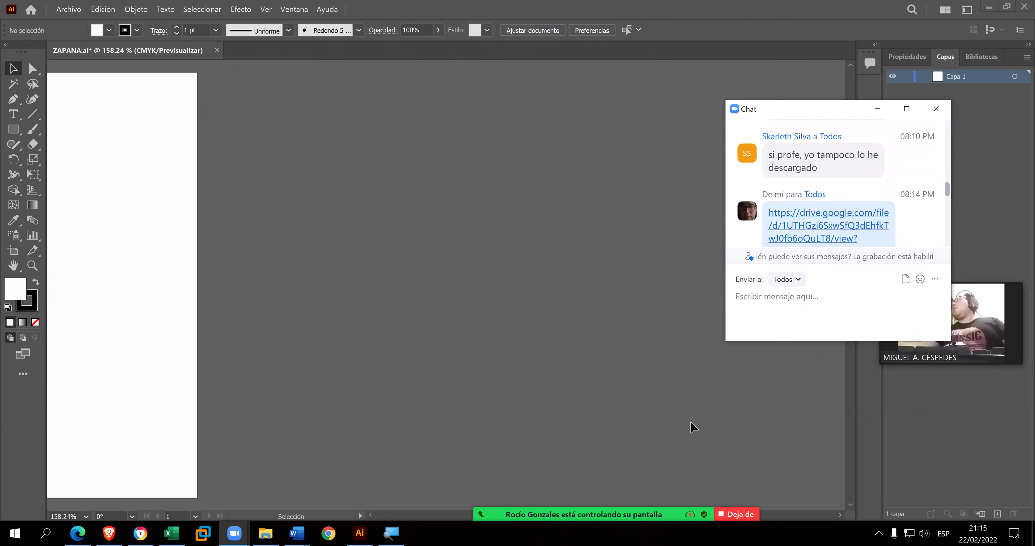
click(372, 363)
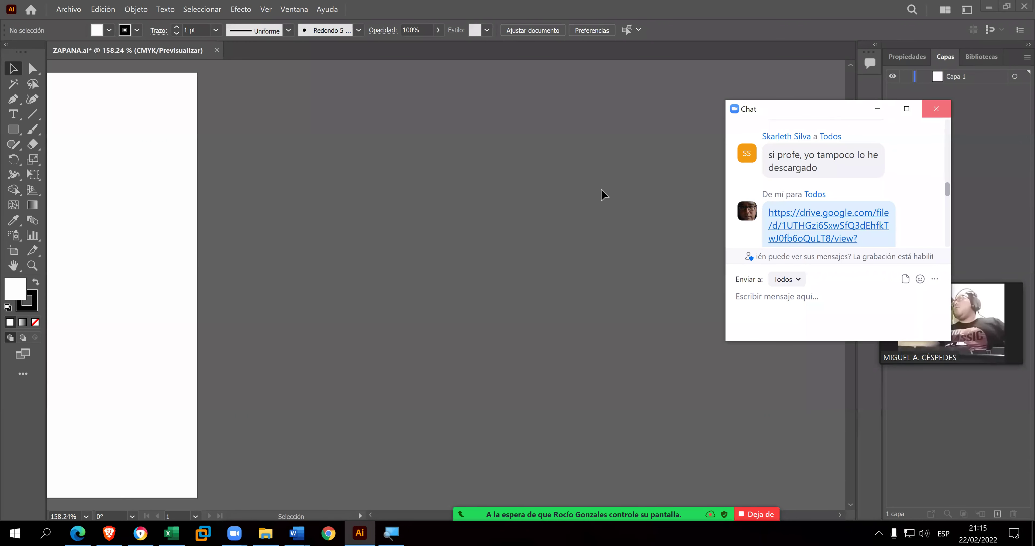
key(alt+h)
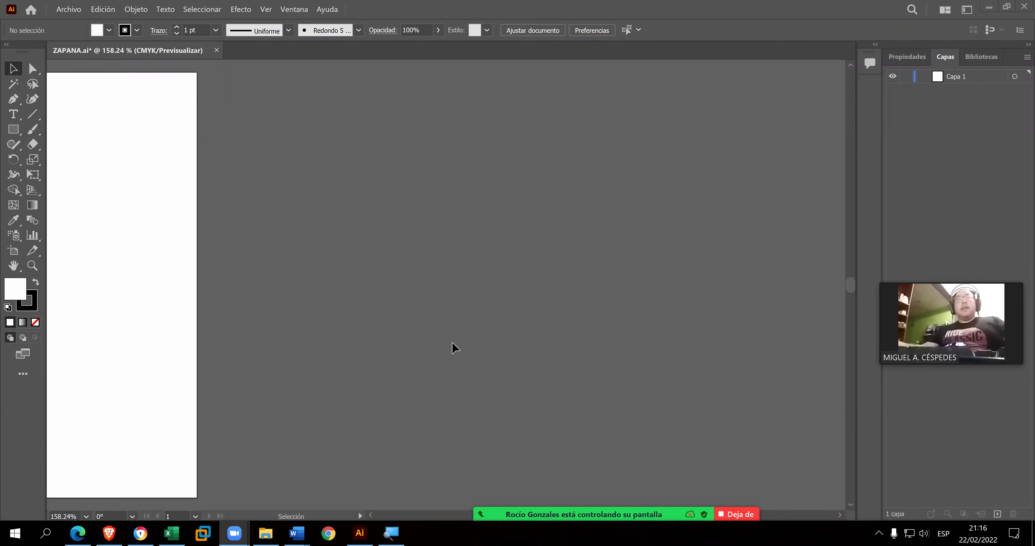
Bring Illustrator back to the front and fit the whole artboard in the window.
click(546, 320)
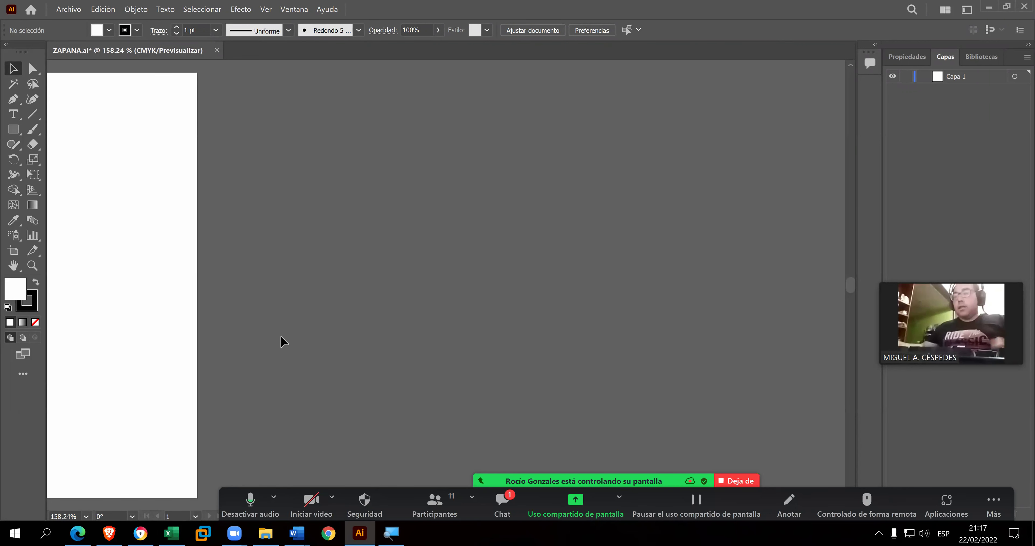
key(ctrl+0)
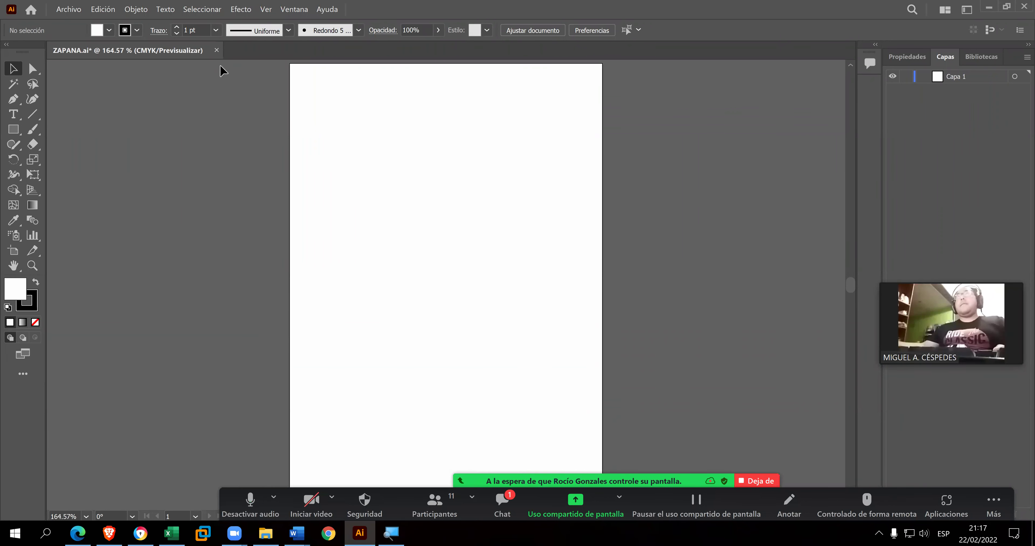
Close the document, saving changes, and scroll the Home screen's recent files list.
click(216, 51)
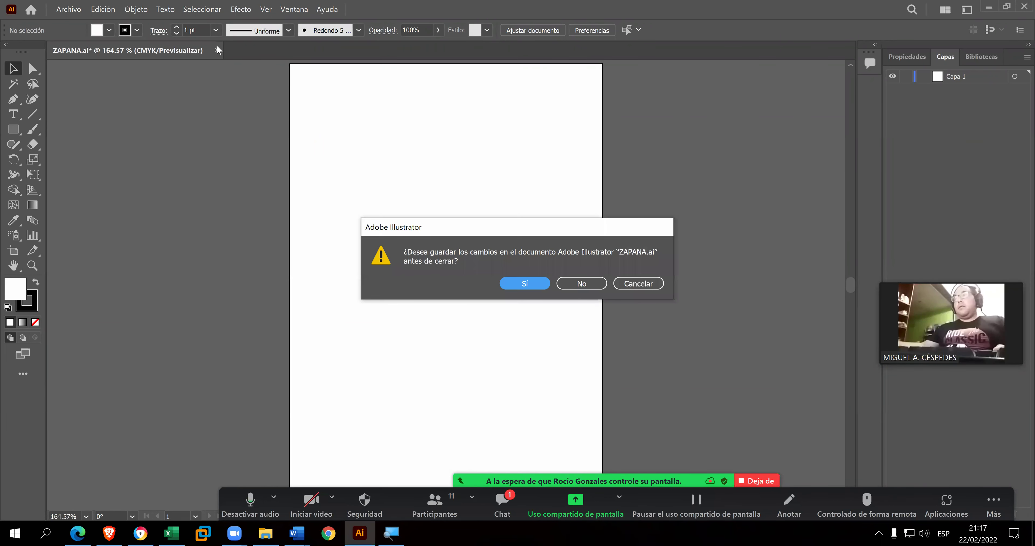
click(536, 290)
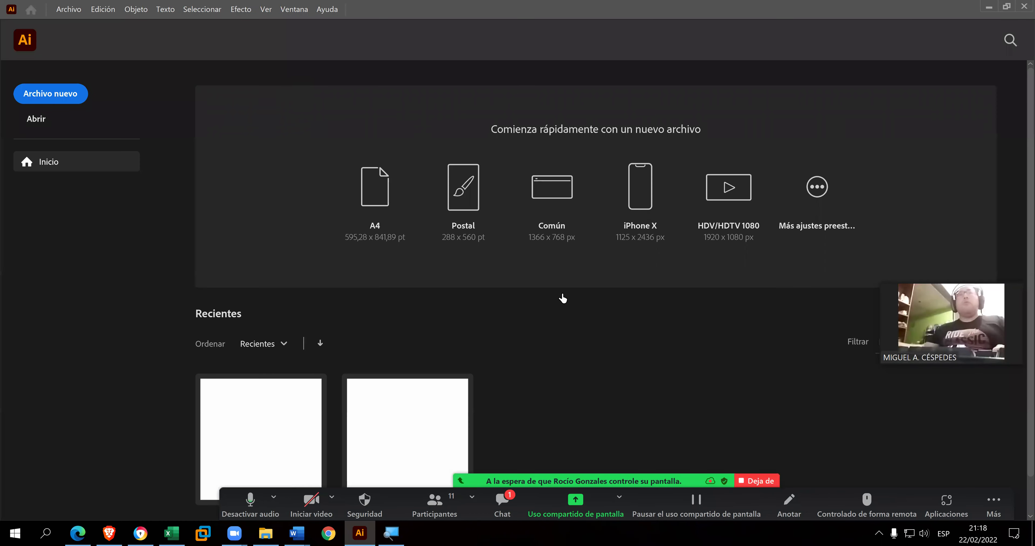
scroll(573, 337, down, 1)
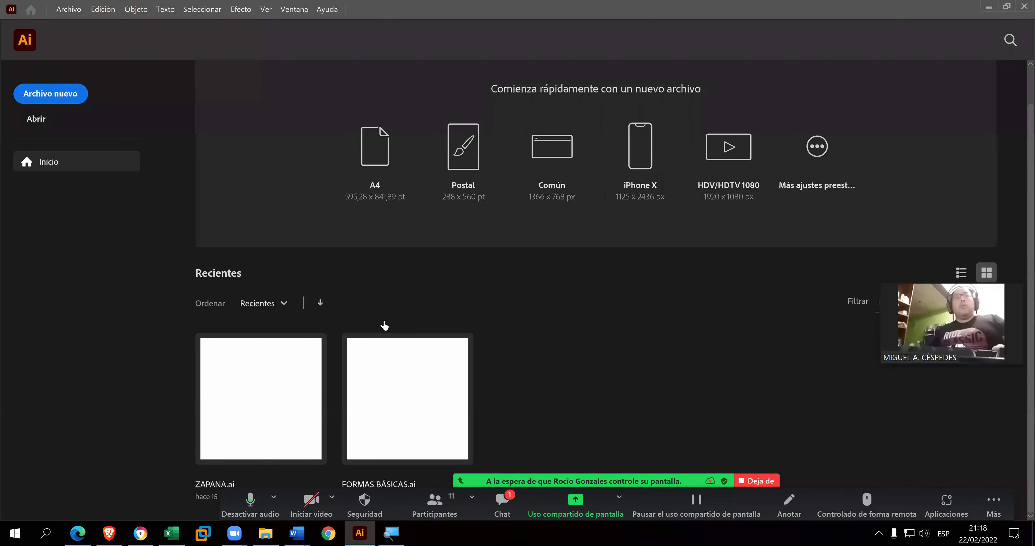
Create a new document measured in Píxeles, 600 px wide by 800 px tall.
click(53, 93)
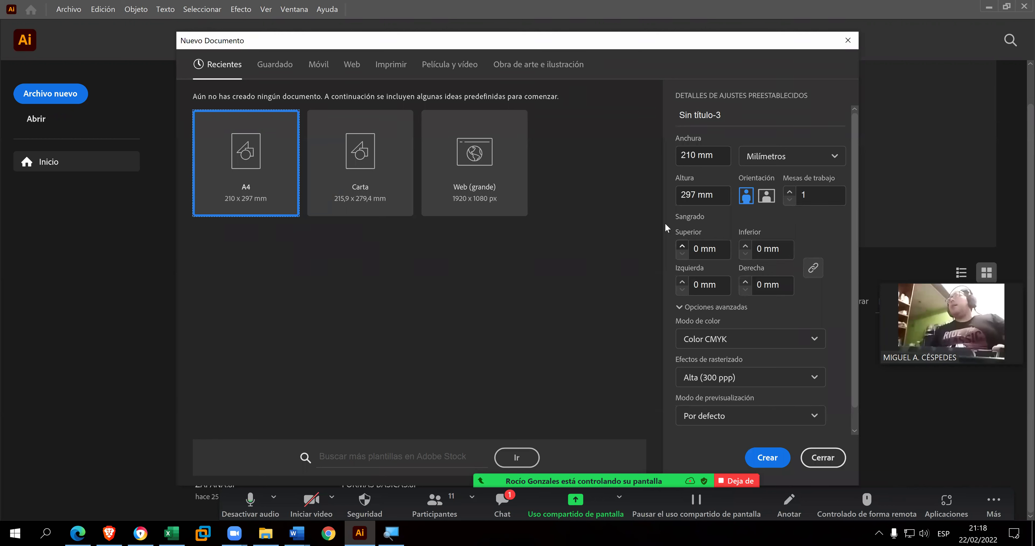
click(834, 158)
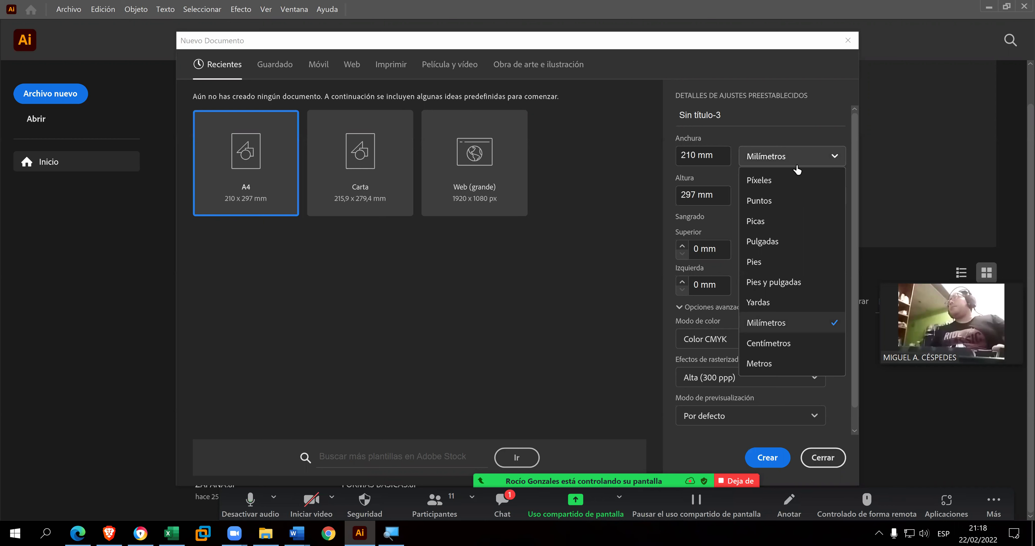
click(781, 179)
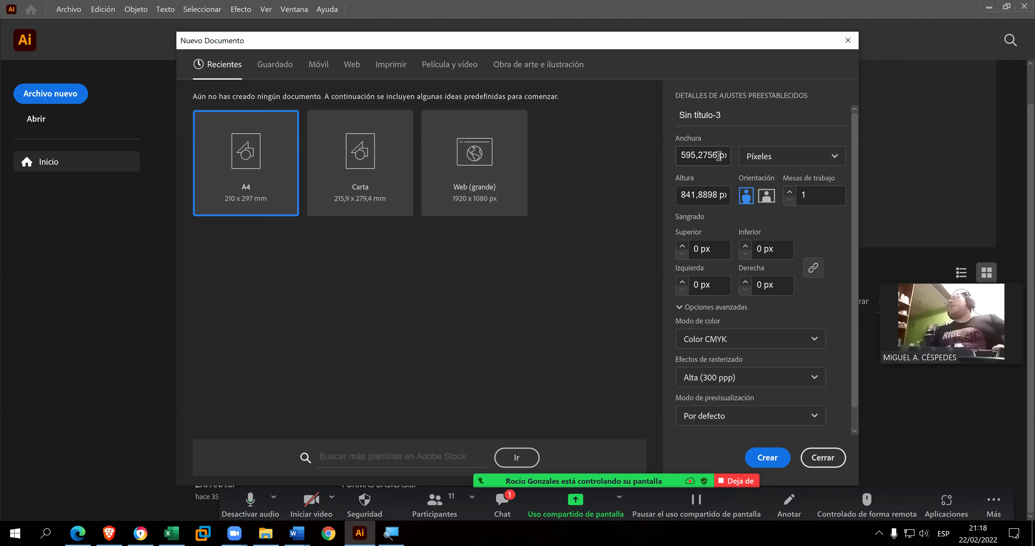
click(709, 159)
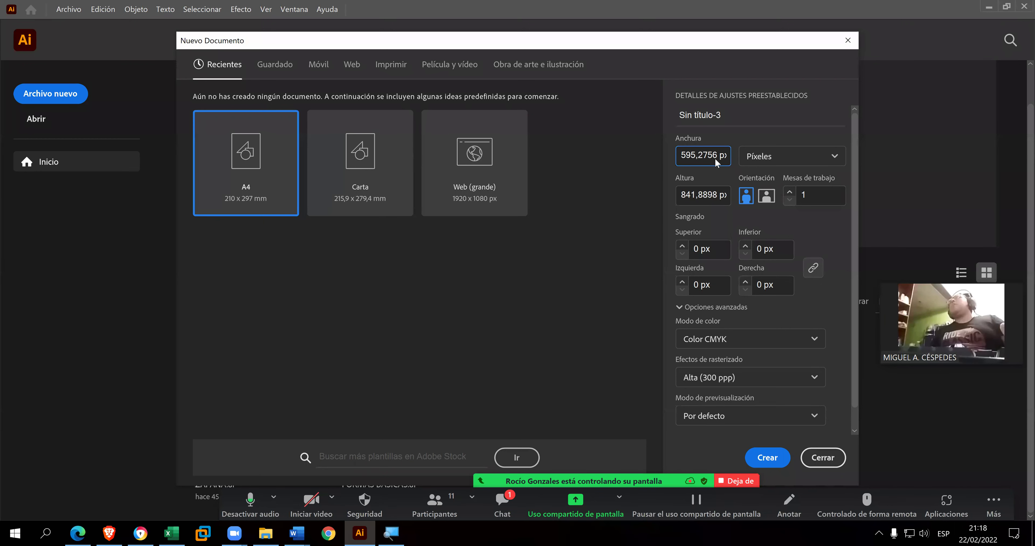
key(BackSpace)
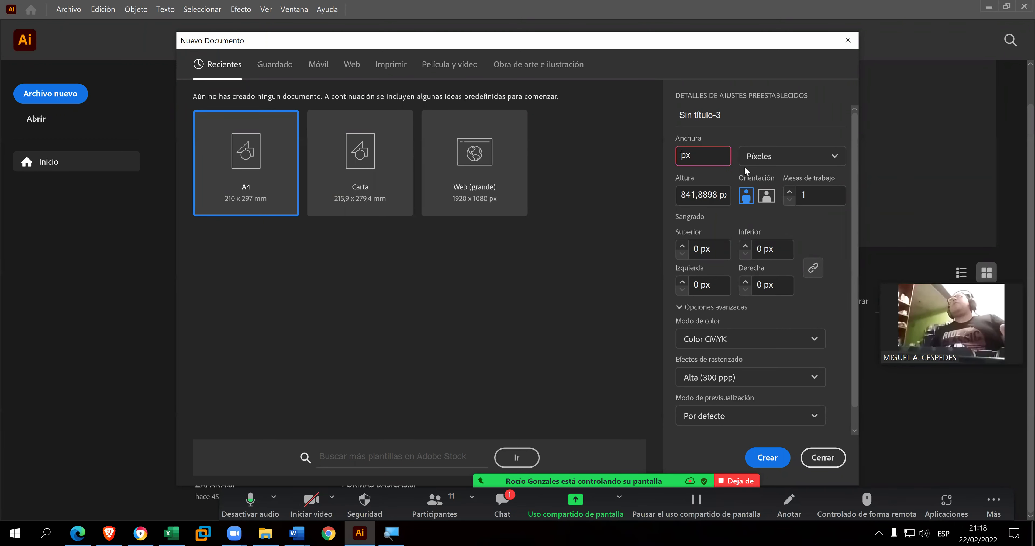
click(682, 155)
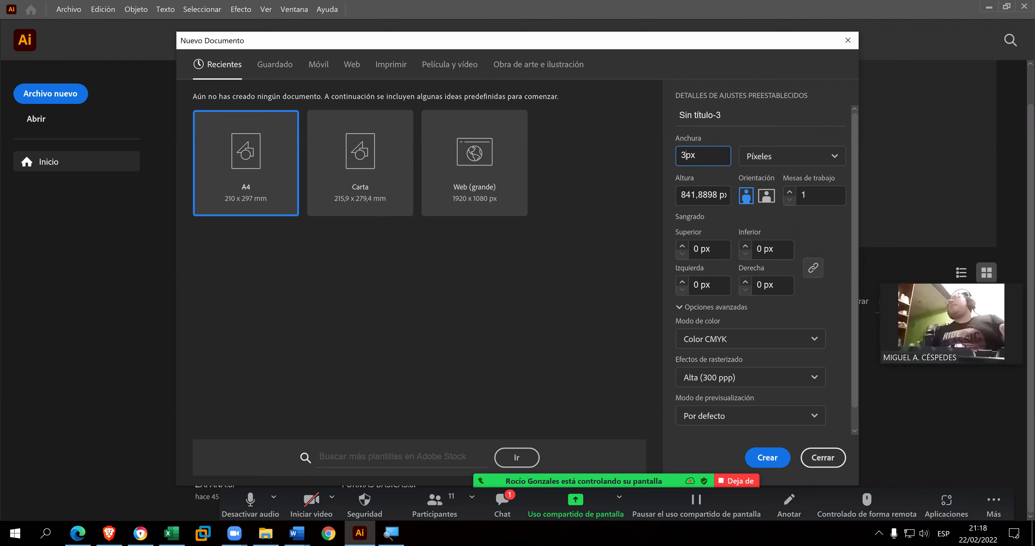
text(600)
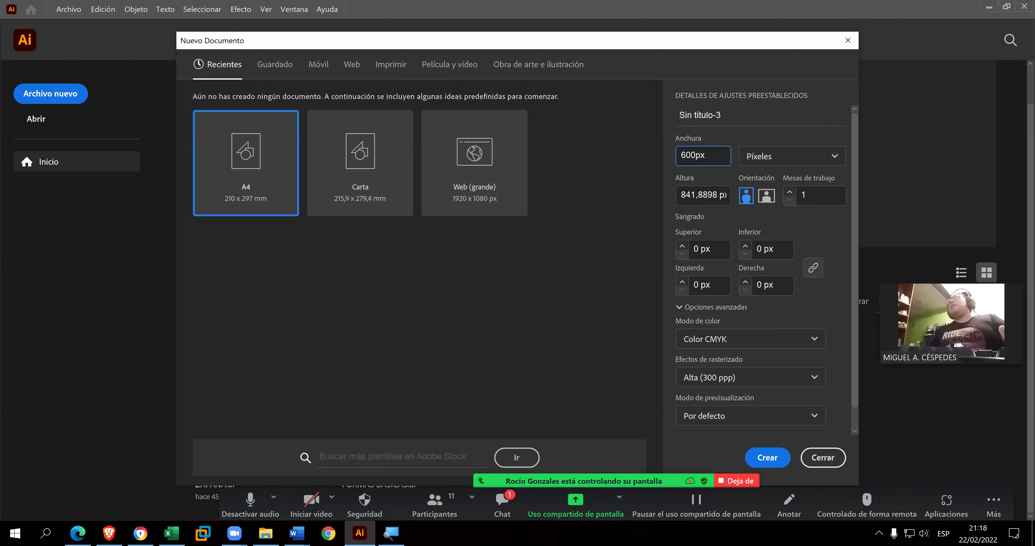
click(714, 191)
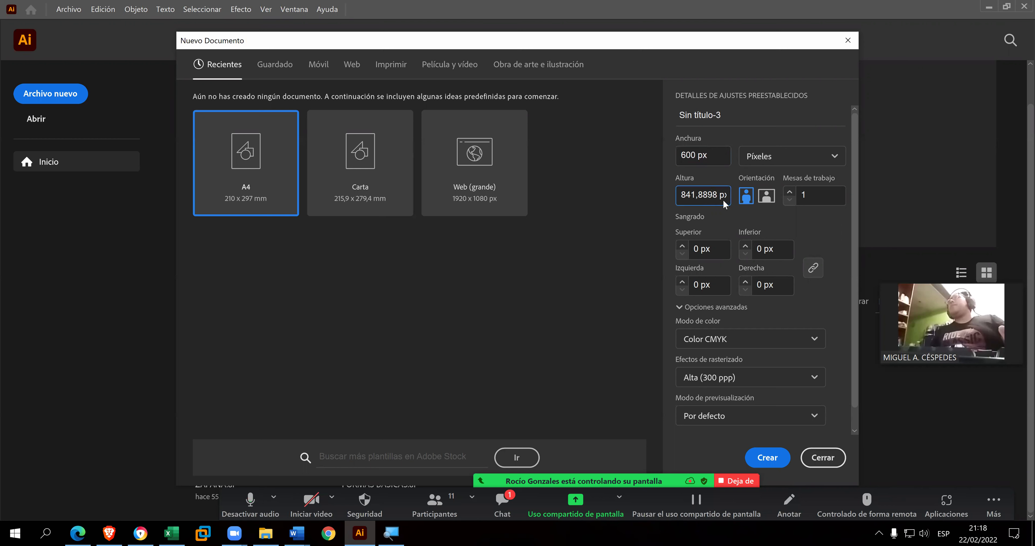
key(BackSpace)
key(BackSpace)
key(BackSpace)
key(BackSpace)
key(BackSpace)
key(BackSpace)
key(Right)
text(00)
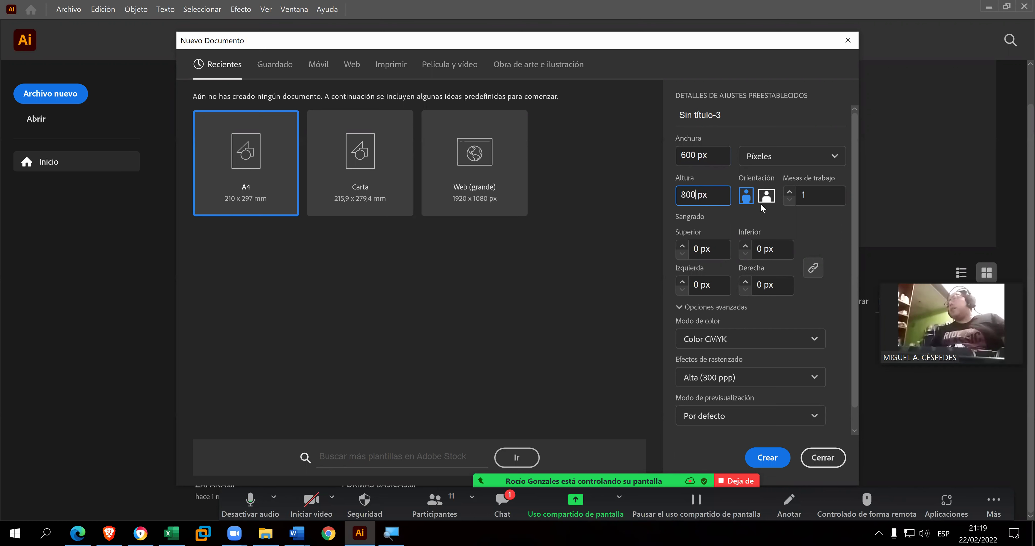
click(768, 460)
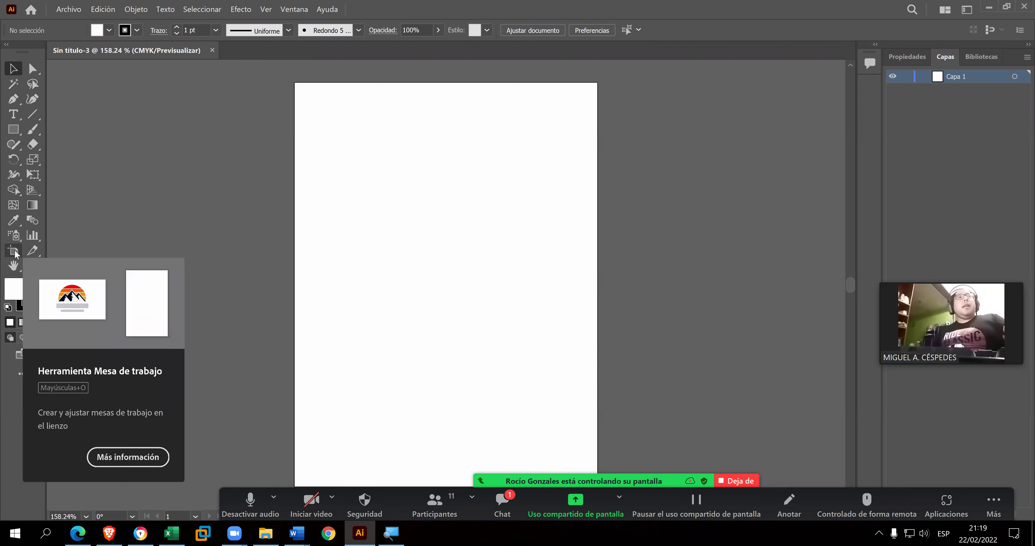
Activate the Artboard tool to edit Mesa de trabajo 1 at 600 × 800 px.
click(14, 252)
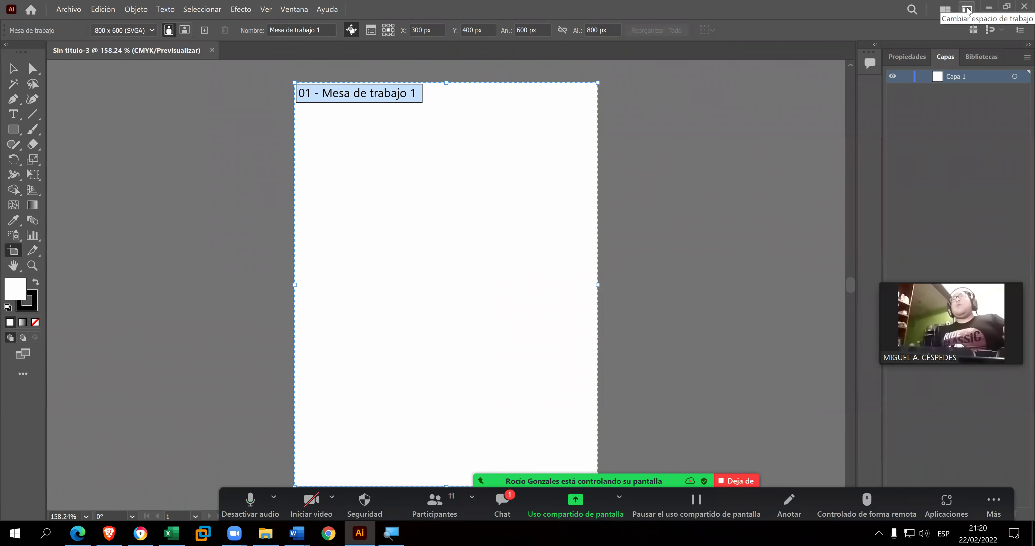
click(966, 9)
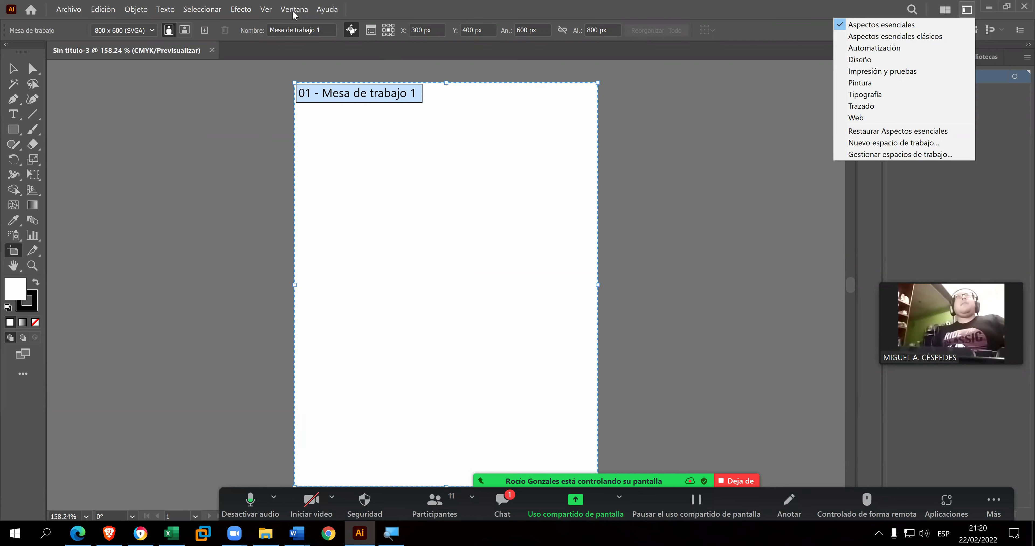
click(291, 12)
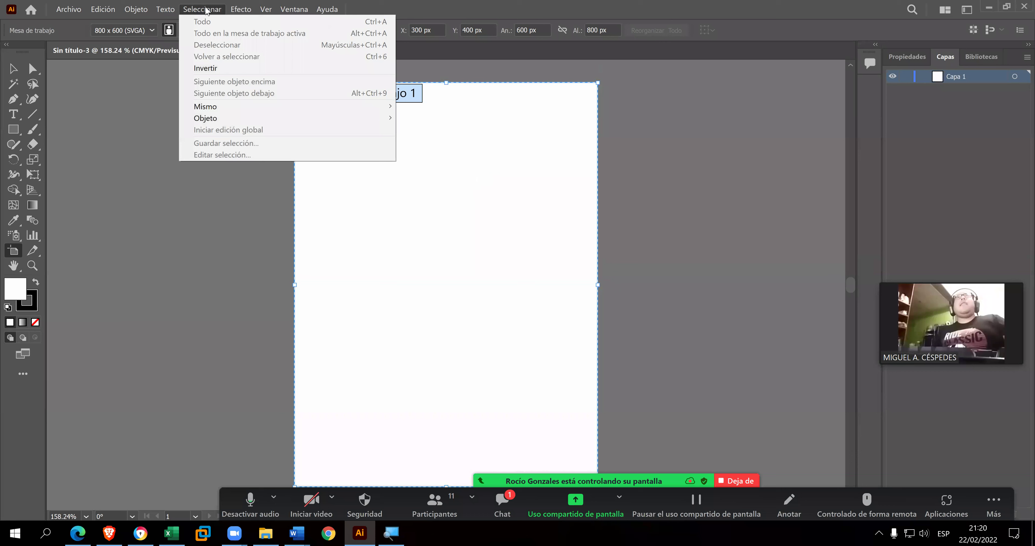
click(206, 9)
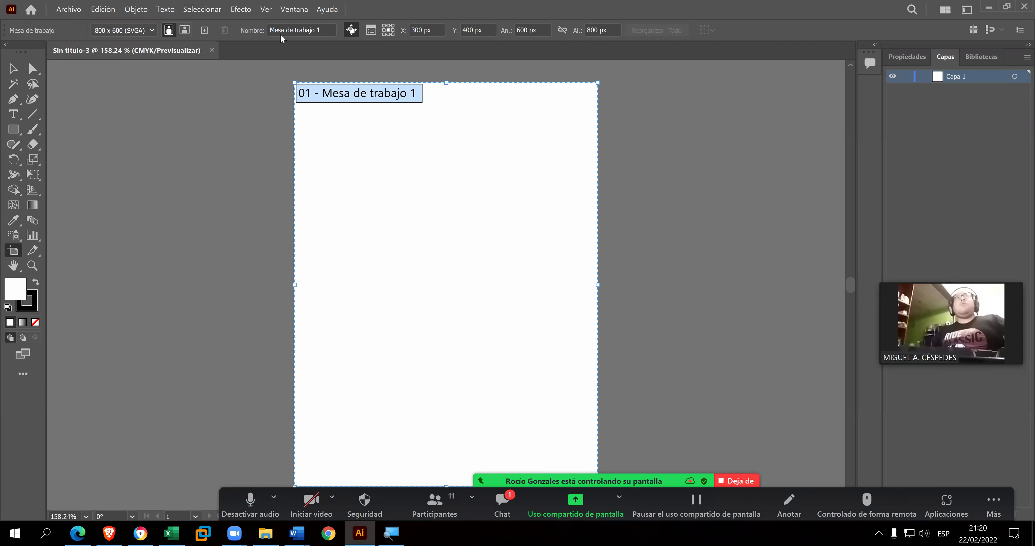
Resize Mesa de trabajo 1 to the A4 preset, then deselect the artboard.
click(151, 30)
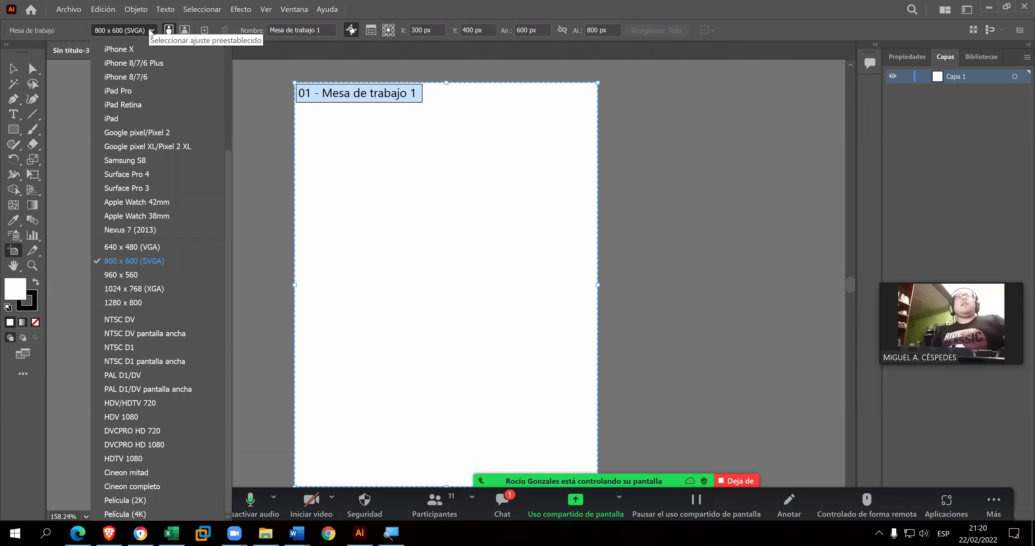
scroll(228, 184, up, 1)
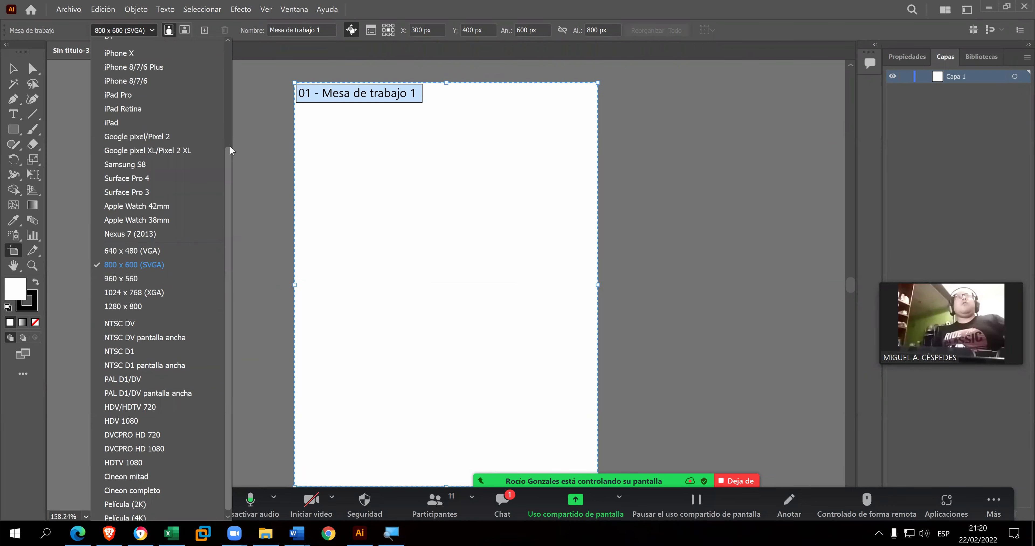
scroll(232, 151, up, 5)
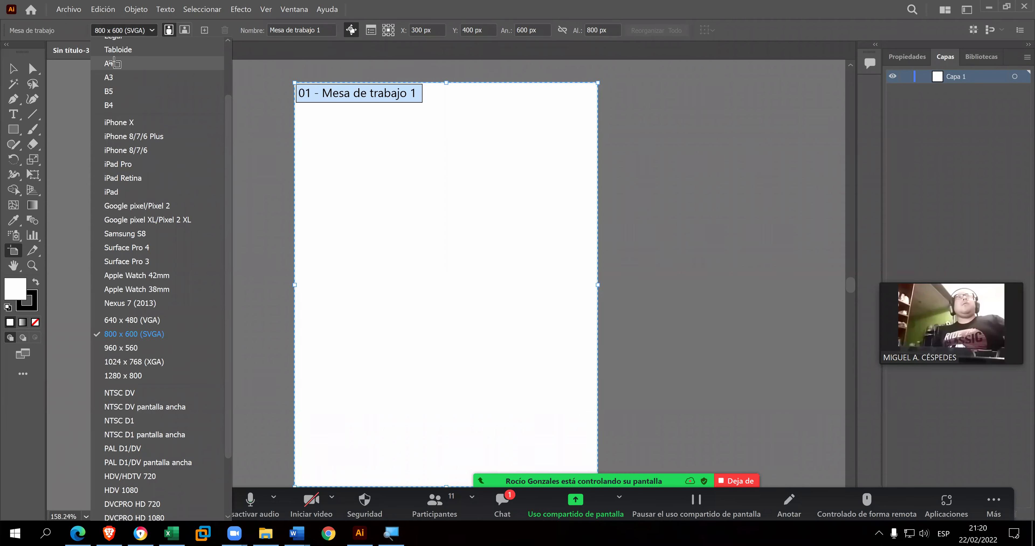
click(113, 63)
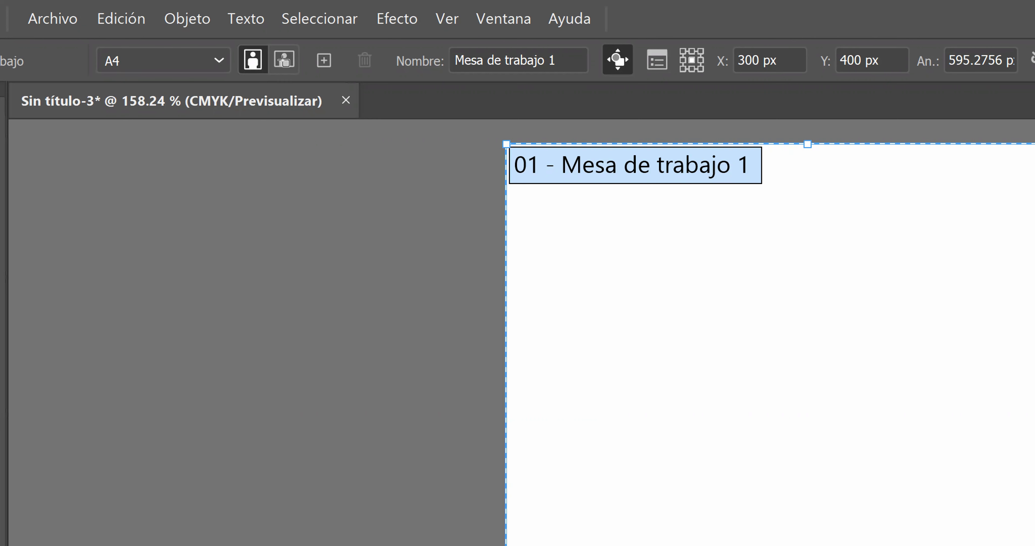
key(Escape)
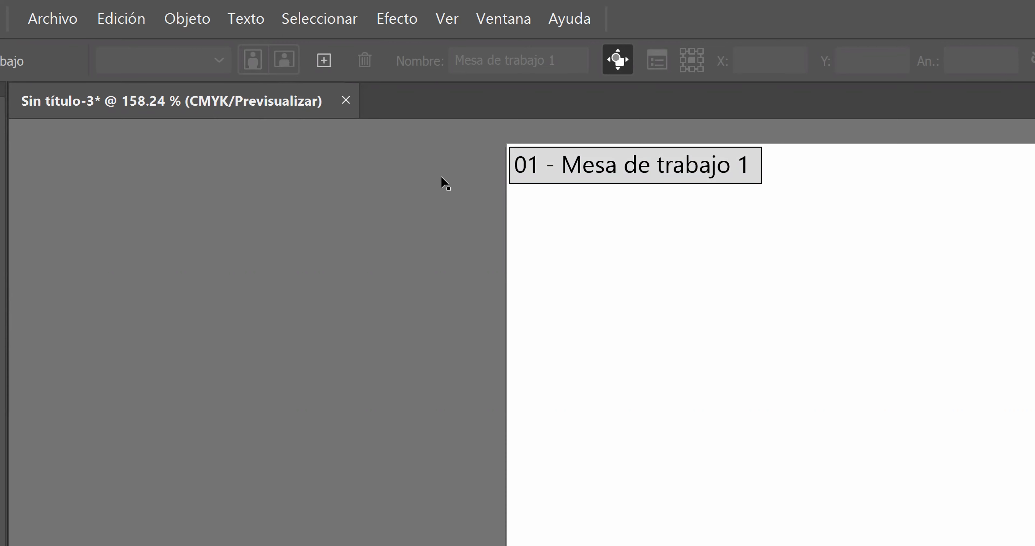
Exit and re-enter Artboard editing so the A4 size and name options show again.
key(Escape)
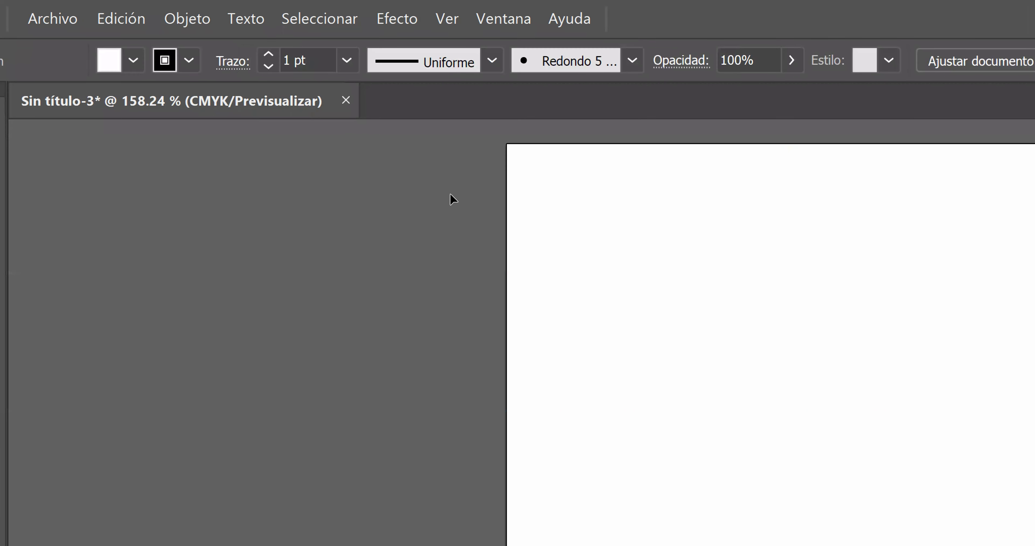
key(shift+o)
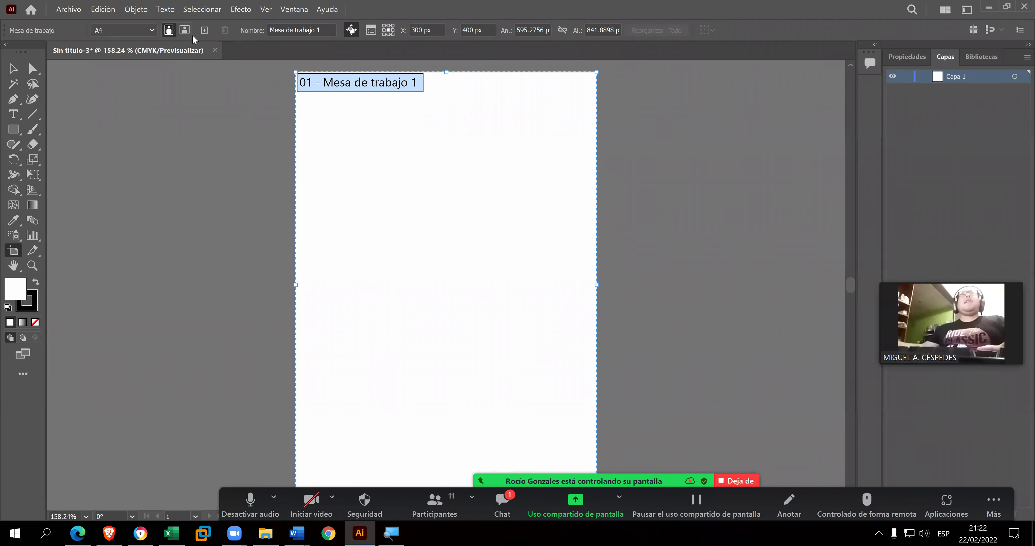
Toggle the A4 artboard between portrait and landscape, ending in landscape (841.89 × 595.28 px).
click(185, 30)
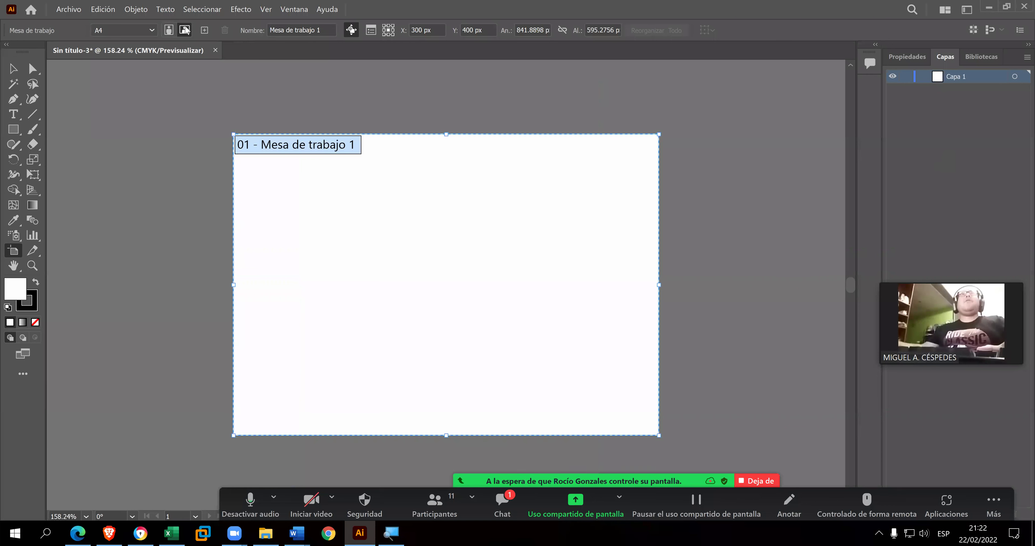
click(169, 30)
click(184, 30)
click(169, 30)
click(169, 31)
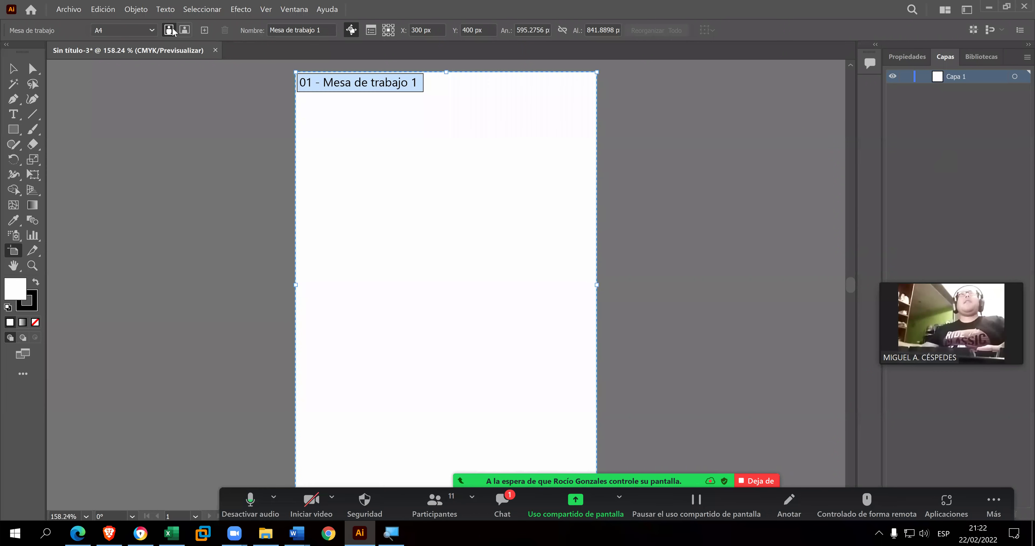
click(190, 33)
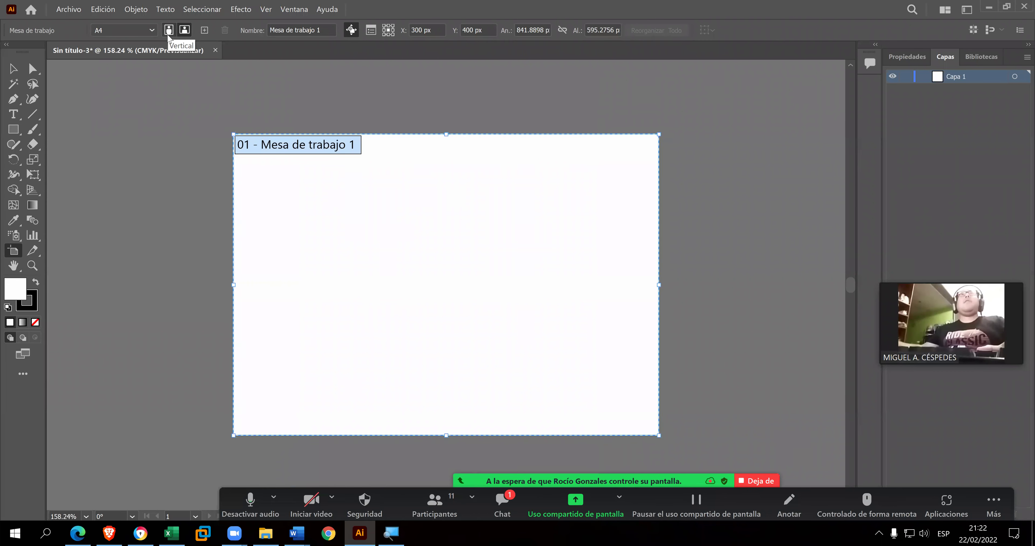
click(169, 34)
click(186, 32)
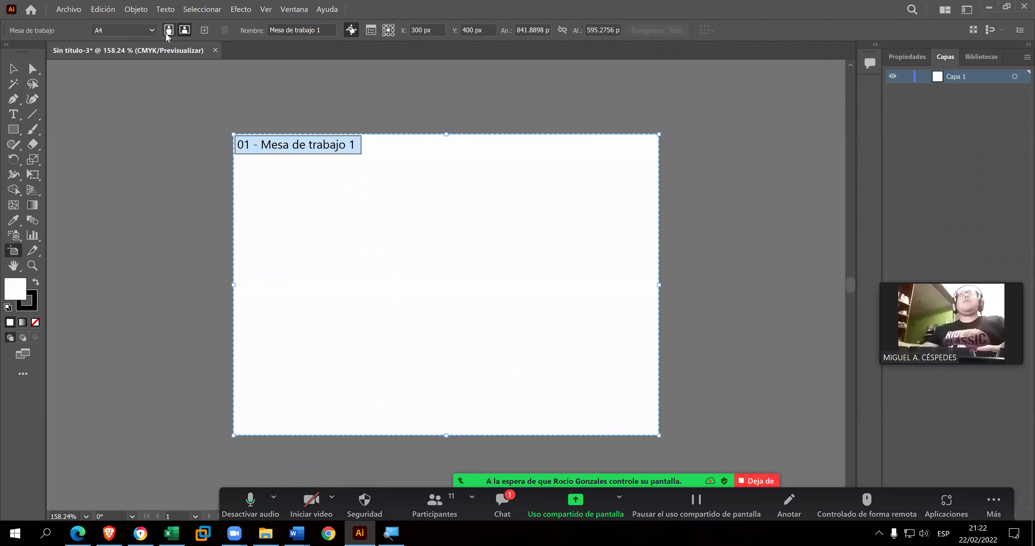
click(169, 32)
click(184, 31)
click(169, 32)
click(184, 31)
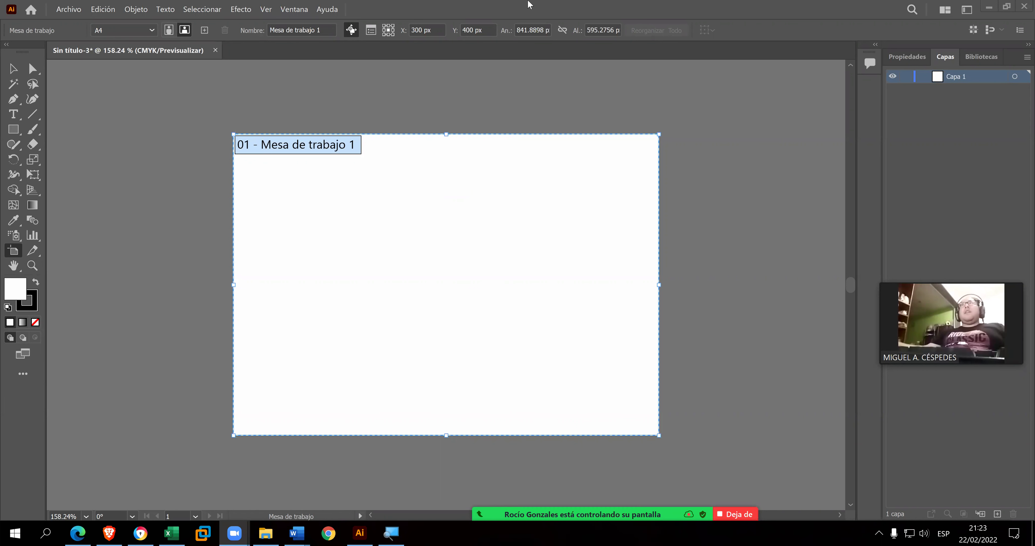
Select the Hand tool, point out the magnification value, and set the view zoom to 150%.
click(31, 266)
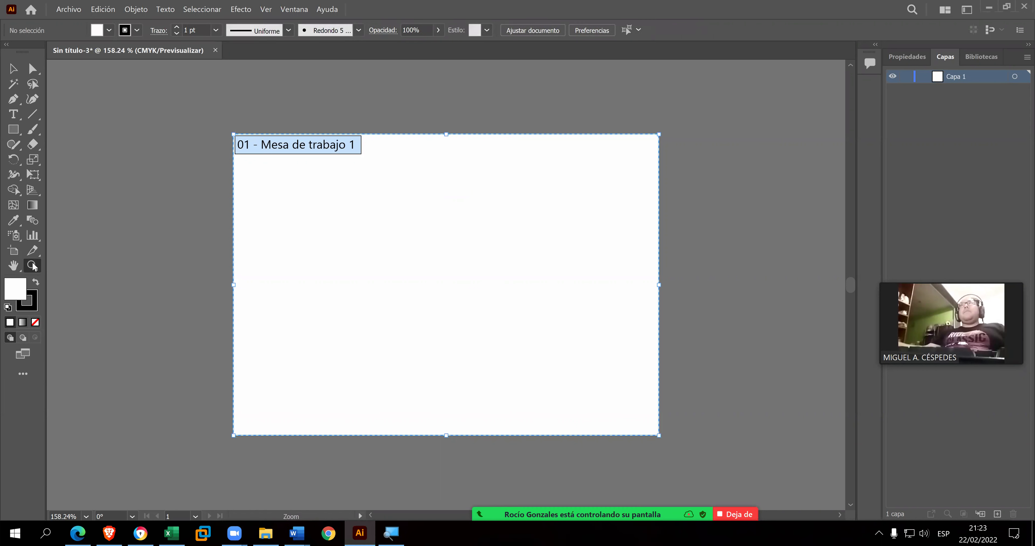
click(13, 266)
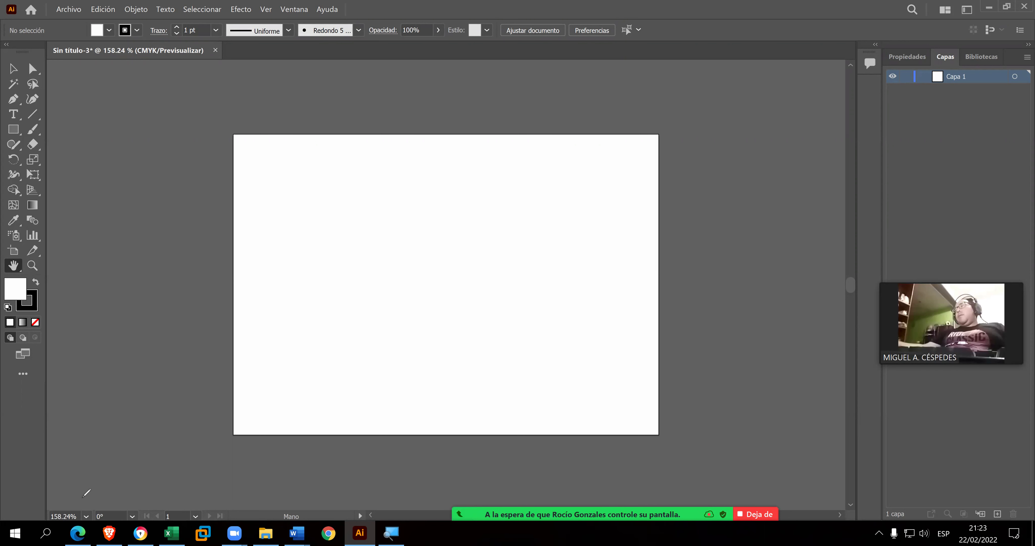
drag(99, 450, 78, 490)
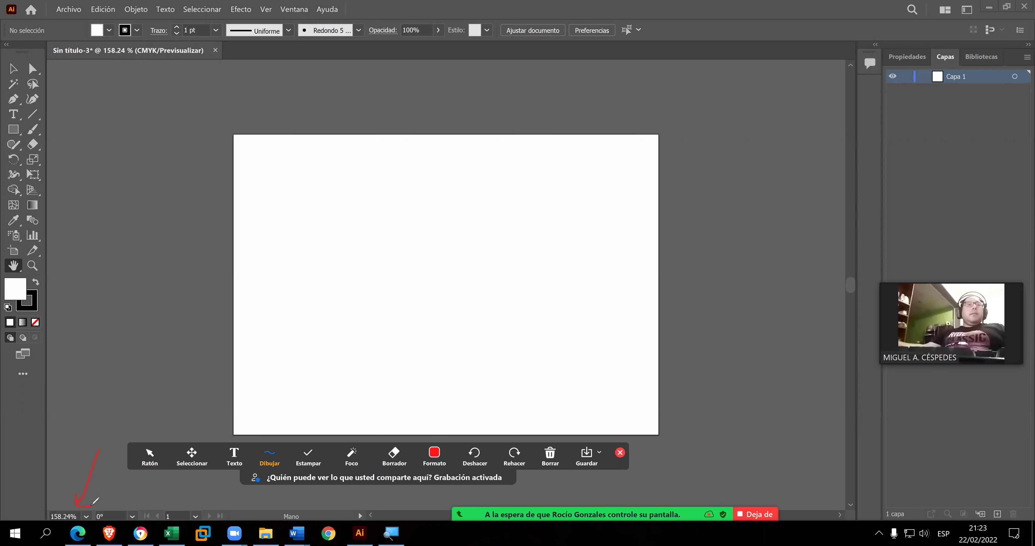
click(620, 452)
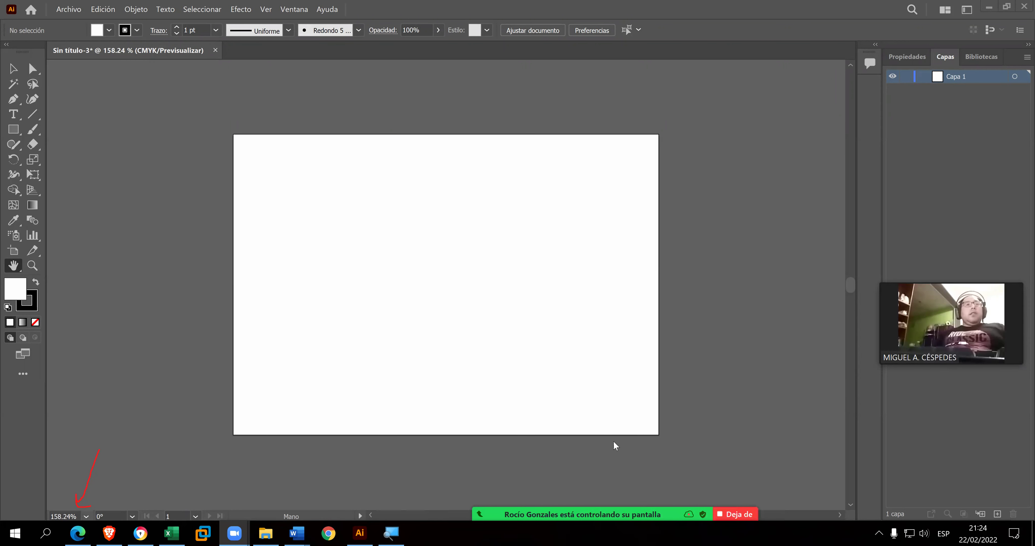
click(87, 516)
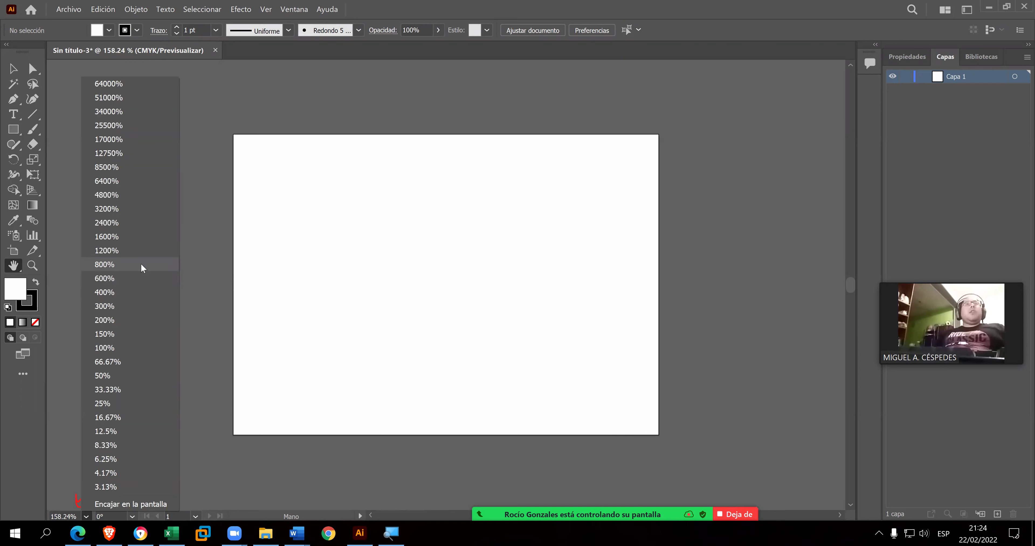
click(116, 330)
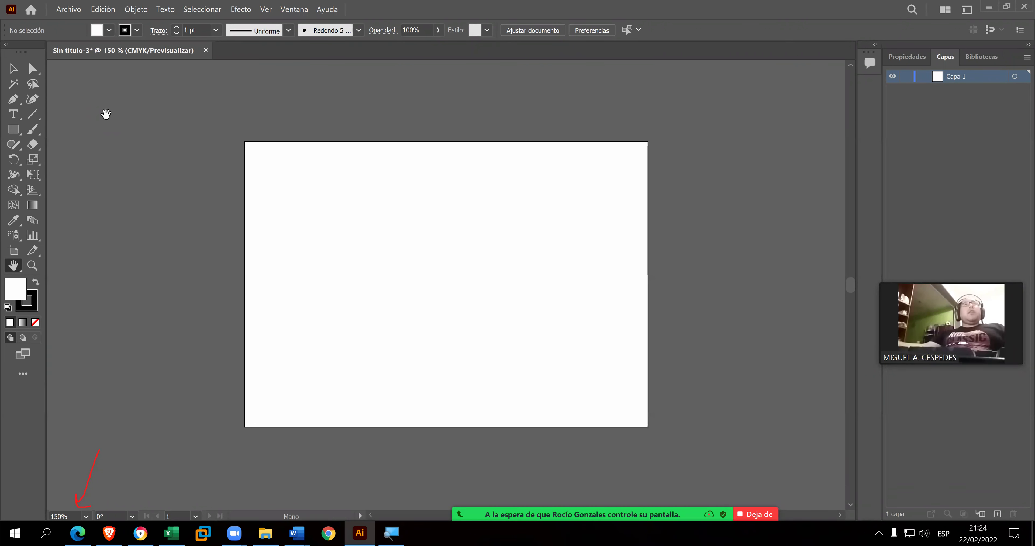
Save the document to the Desktop as an Illustrator file named with a participant's surname.
click(70, 10)
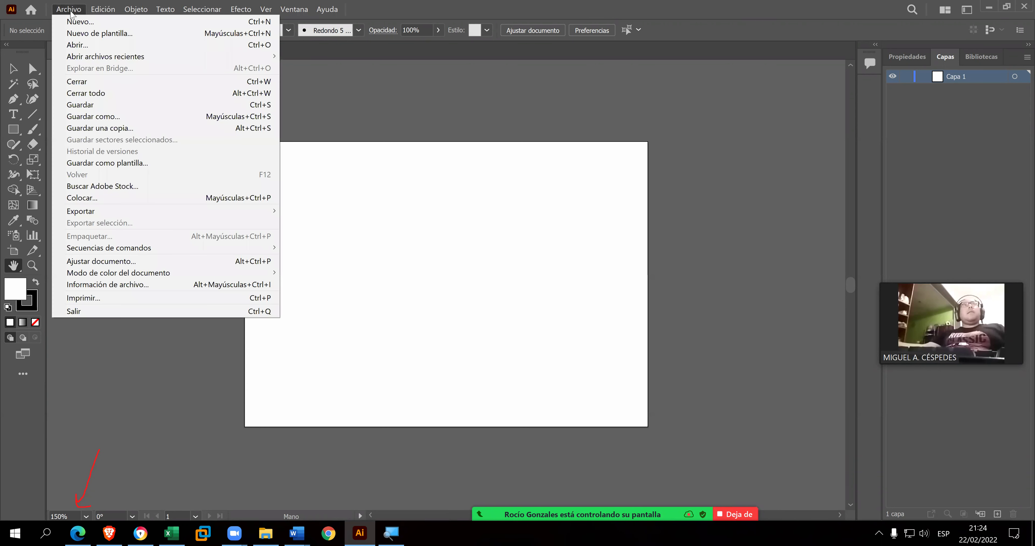
click(87, 117)
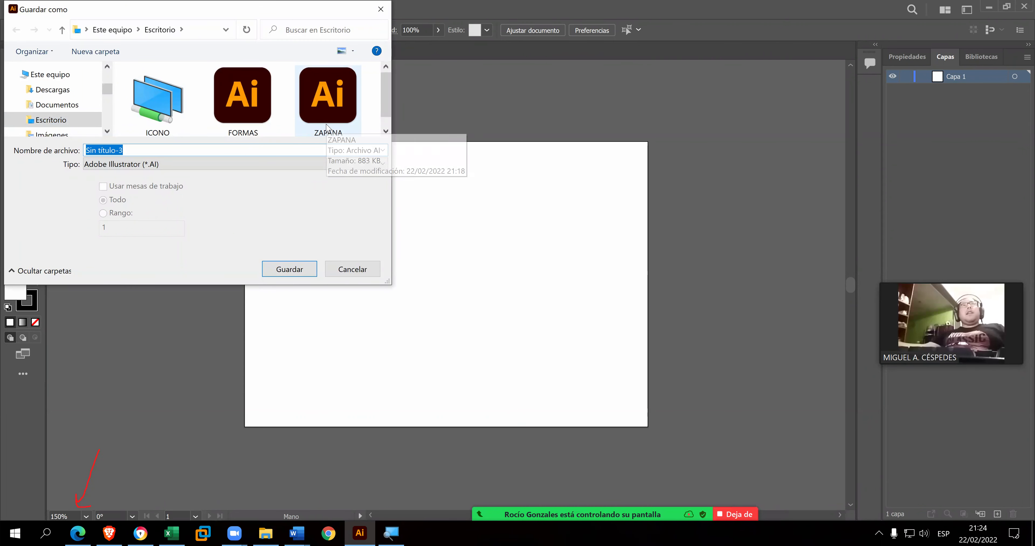
text(G)
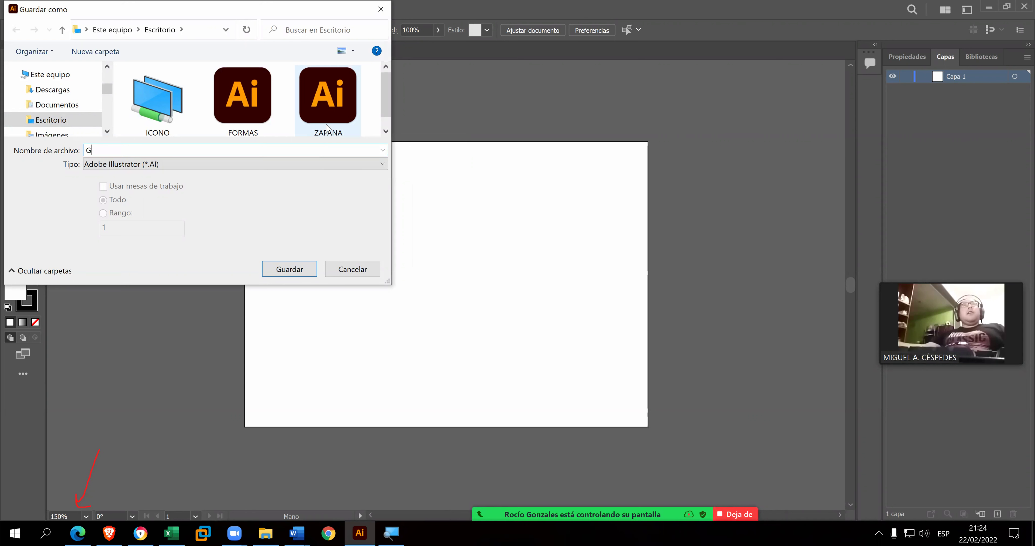
text(ONZALES)
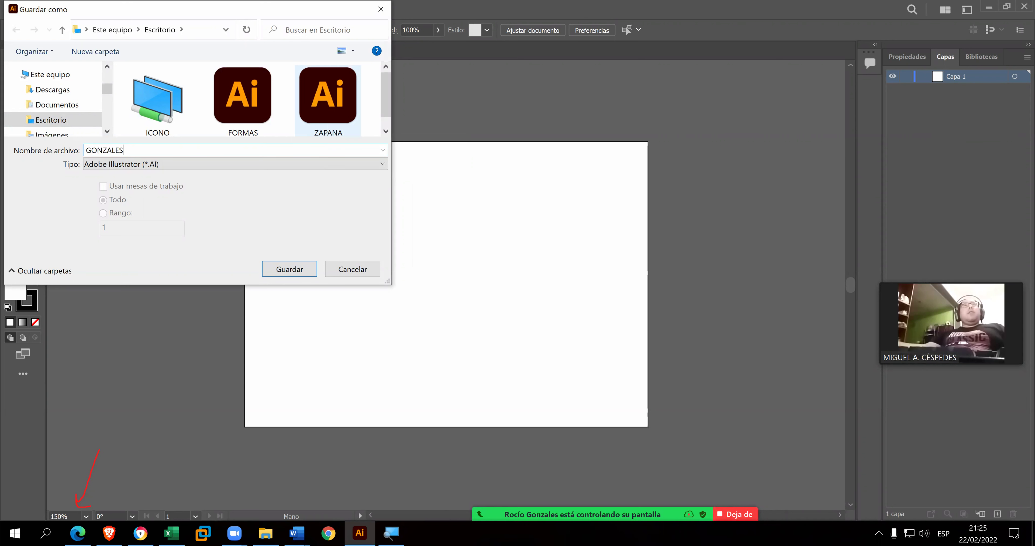
click(299, 271)
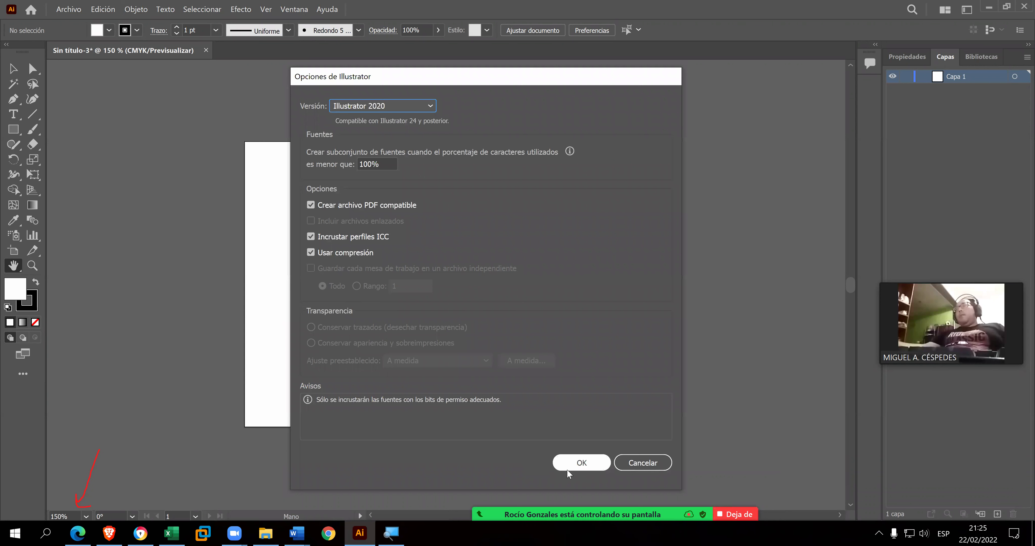
click(581, 462)
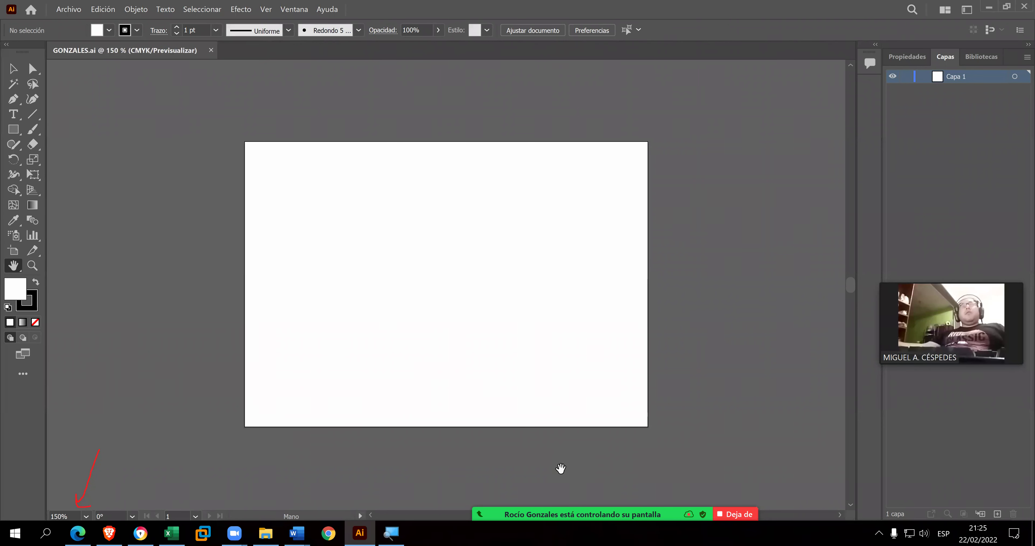
Close the saved document and give a Zoom participant control of the shared screen.
scroll(446, 284, left, 10)
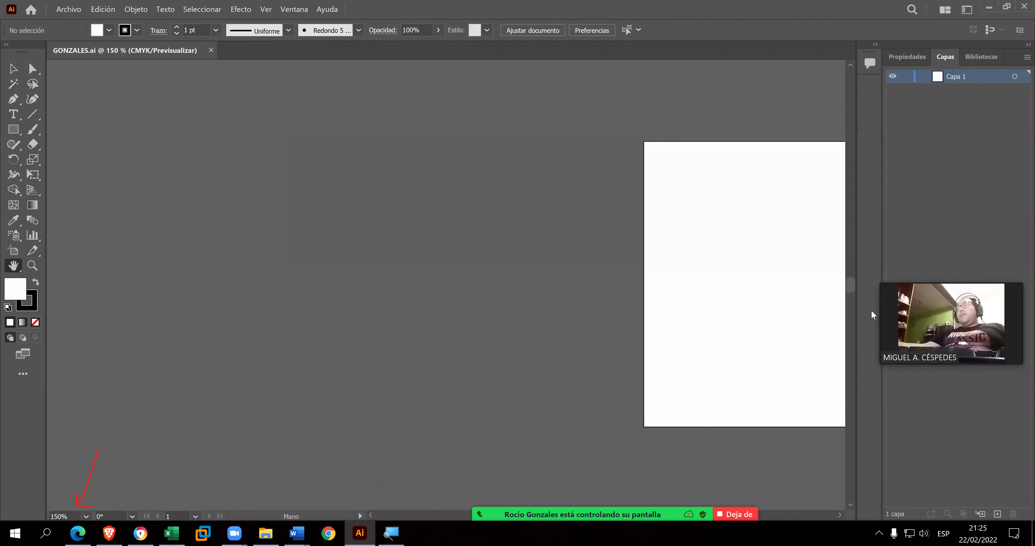
click(211, 50)
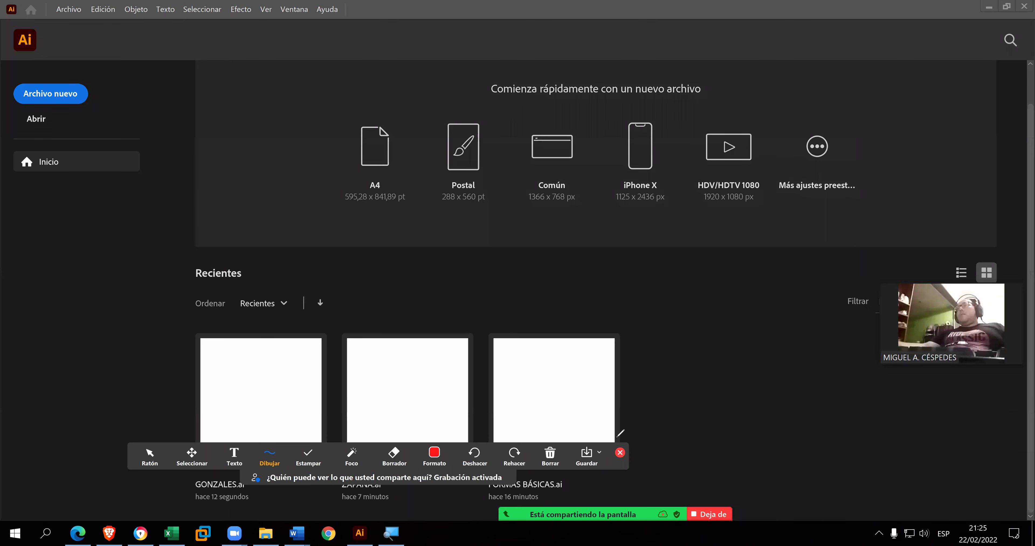
click(619, 454)
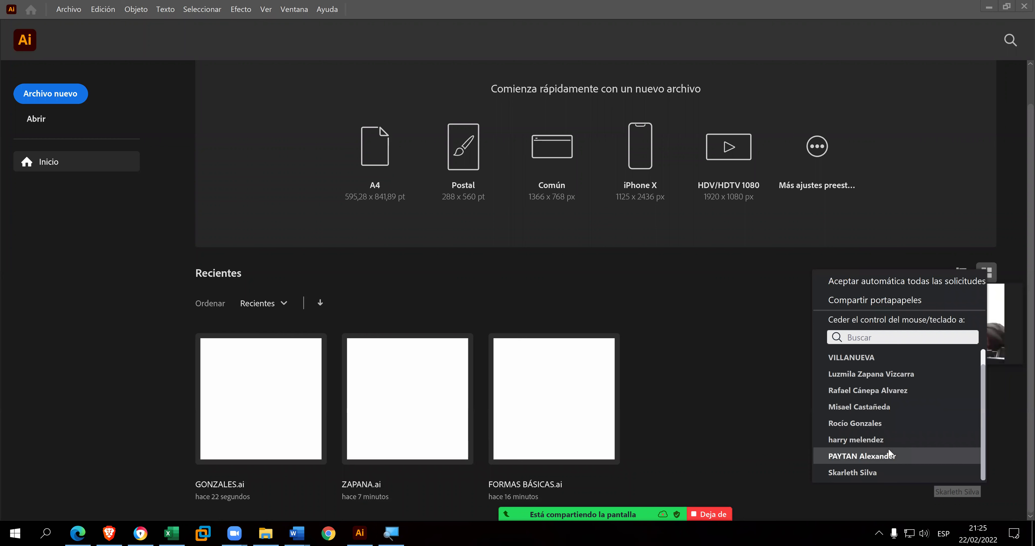
scroll(888, 453, up, 1)
scroll(889, 453, down, 1)
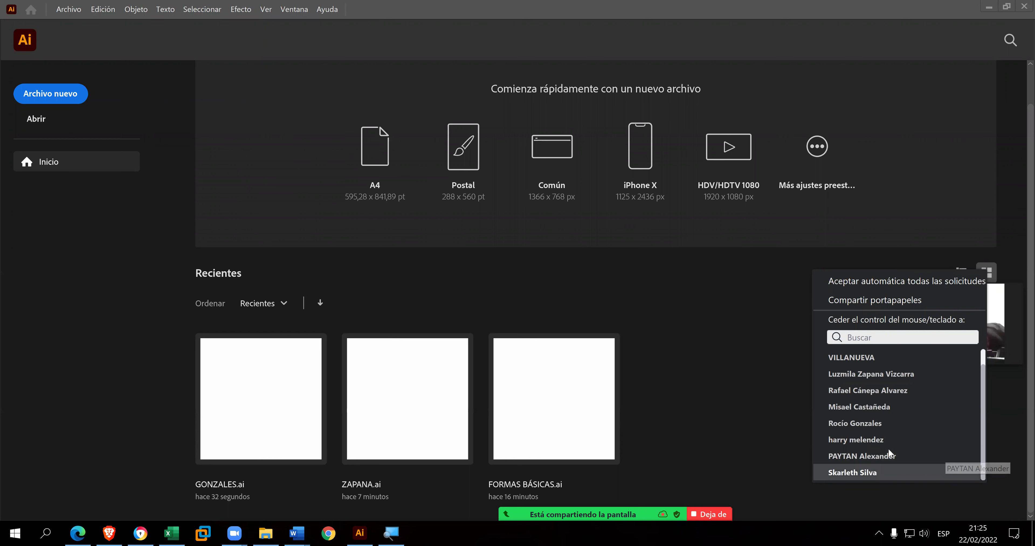
click(885, 471)
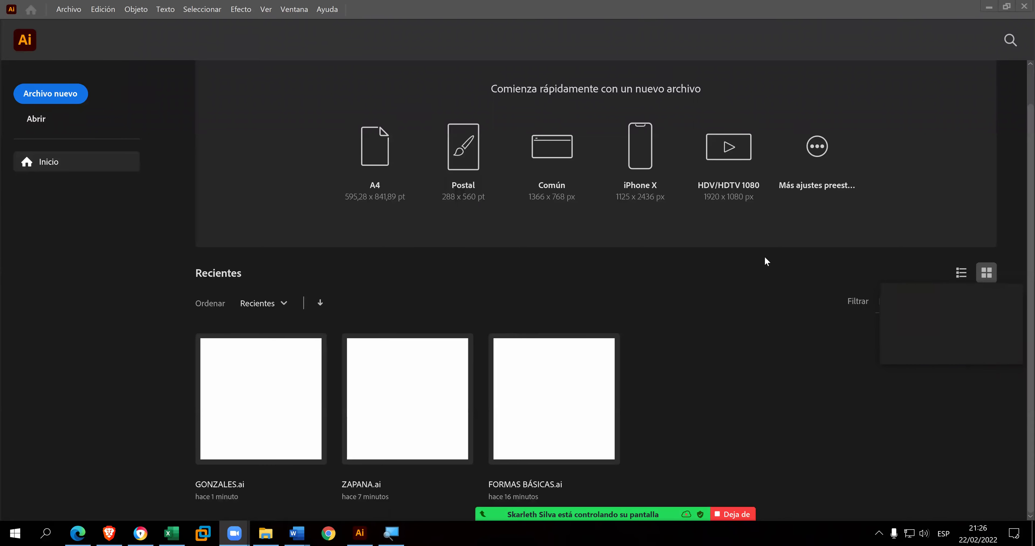
Open the New Document dialog from the Home screen's Más ajustes preestablecidos.
click(814, 147)
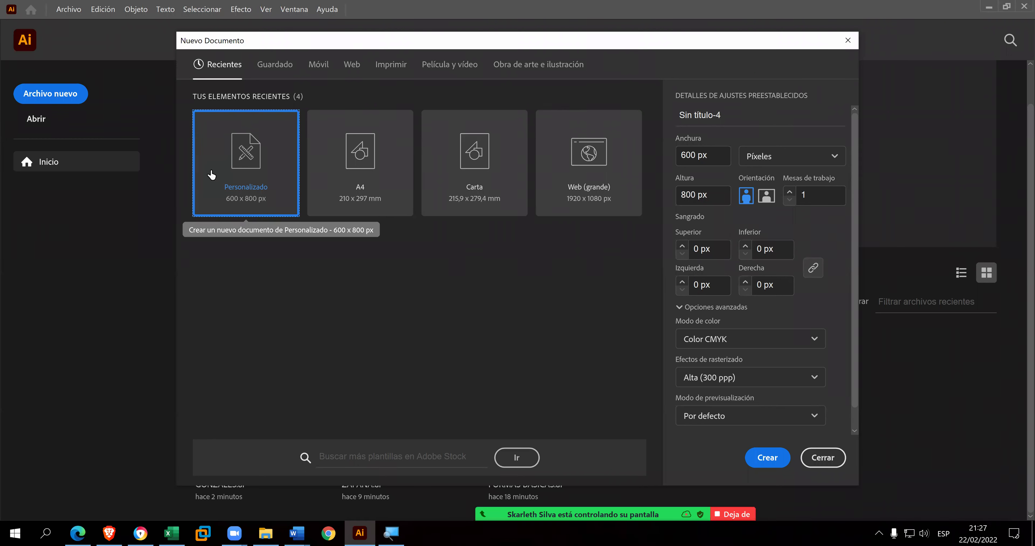
Create a new Legal-size (21,59 × 35,56 cm) print document with units set to Centímetros.
click(395, 70)
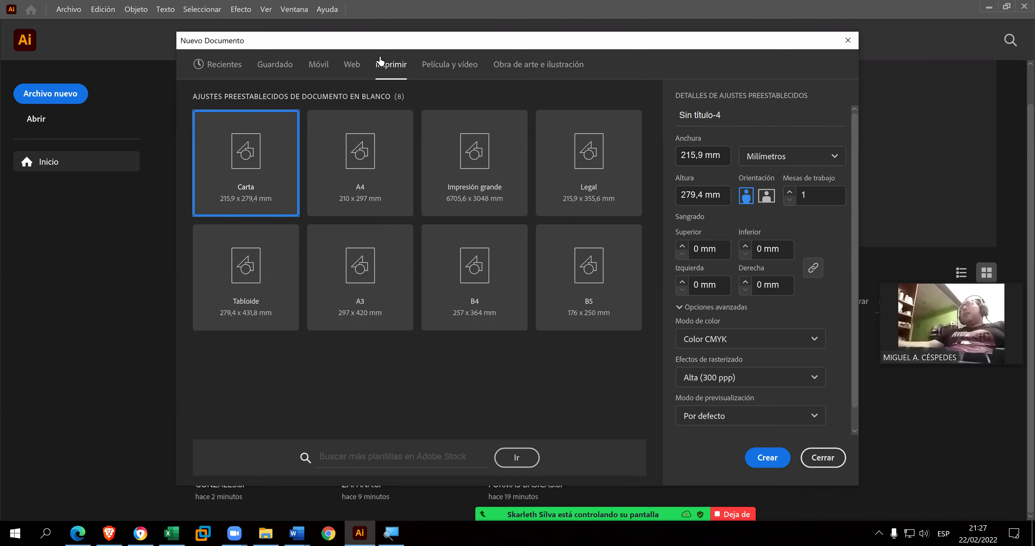
click(567, 152)
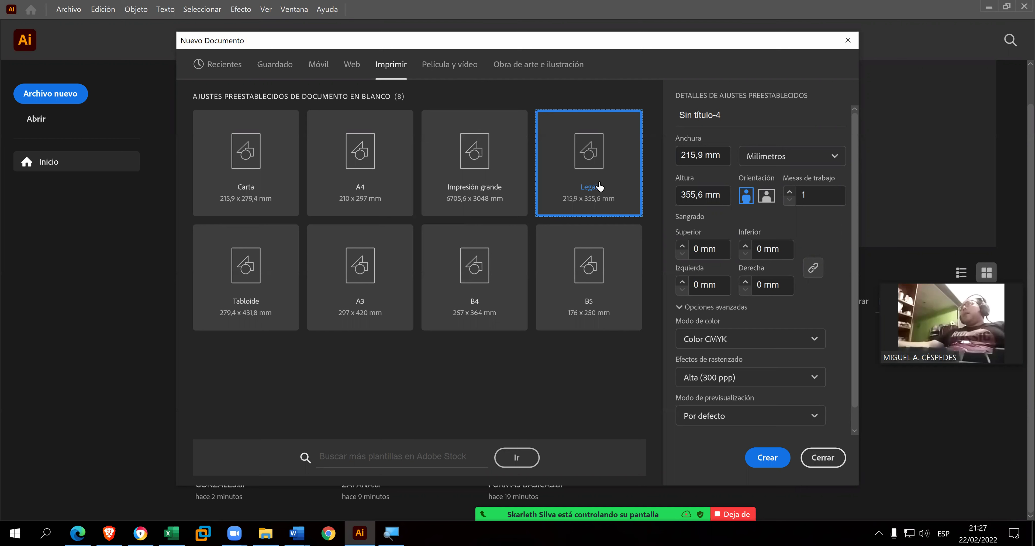
click(813, 157)
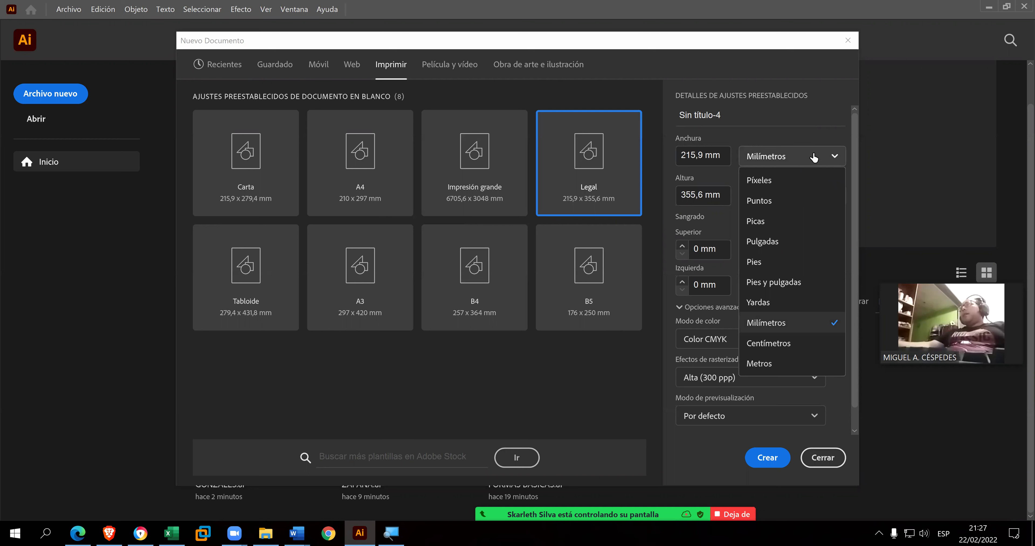
key(Down)
key(Return)
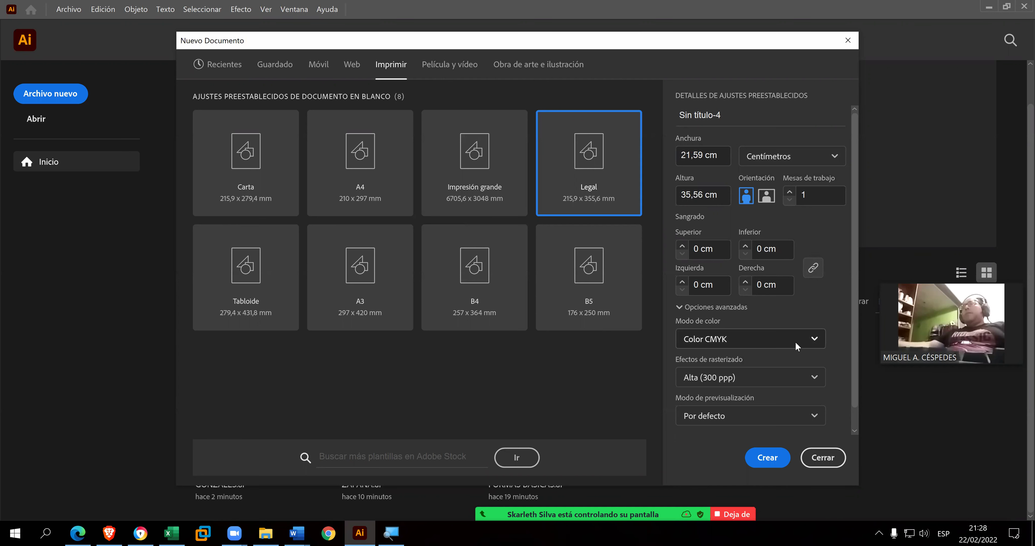
click(751, 458)
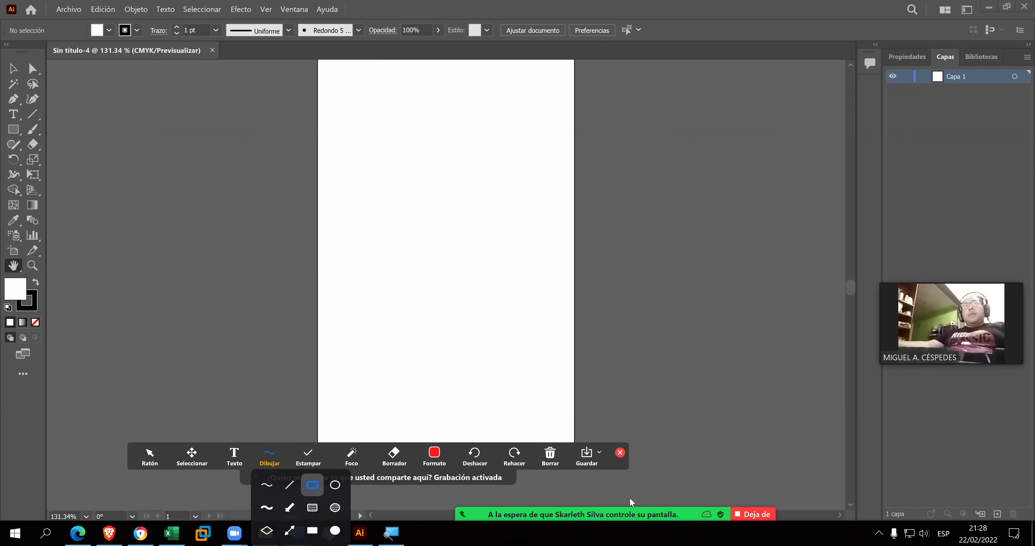
Mark the current tool name, dismiss the Zoom annotation tools, and open the Archivo menu.
drag(228, 501, 371, 526)
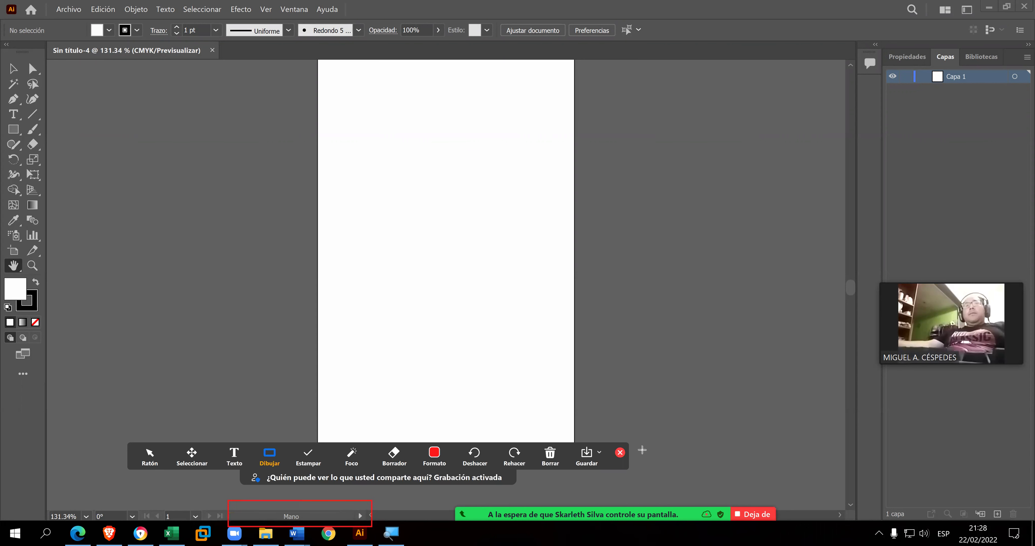
click(619, 452)
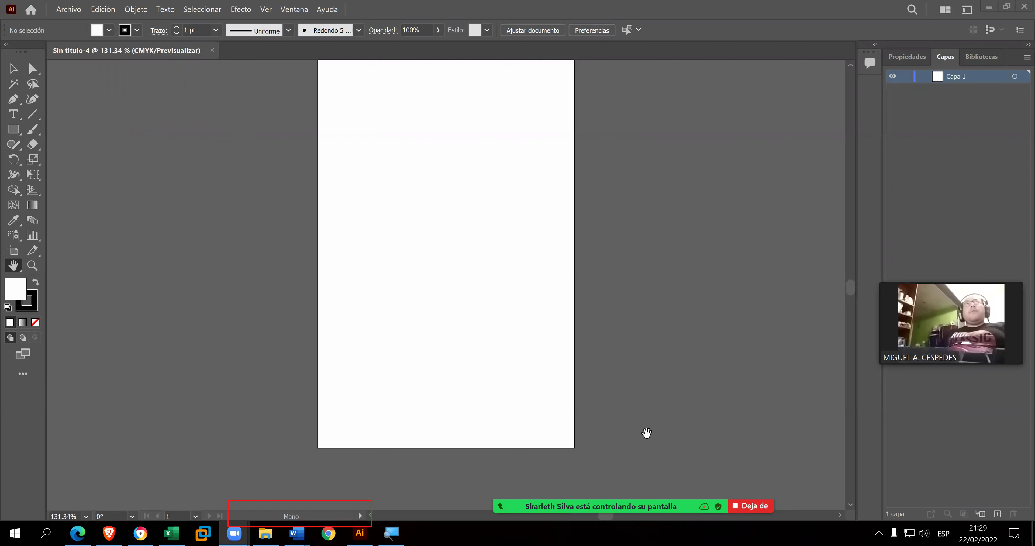
click(87, 9)
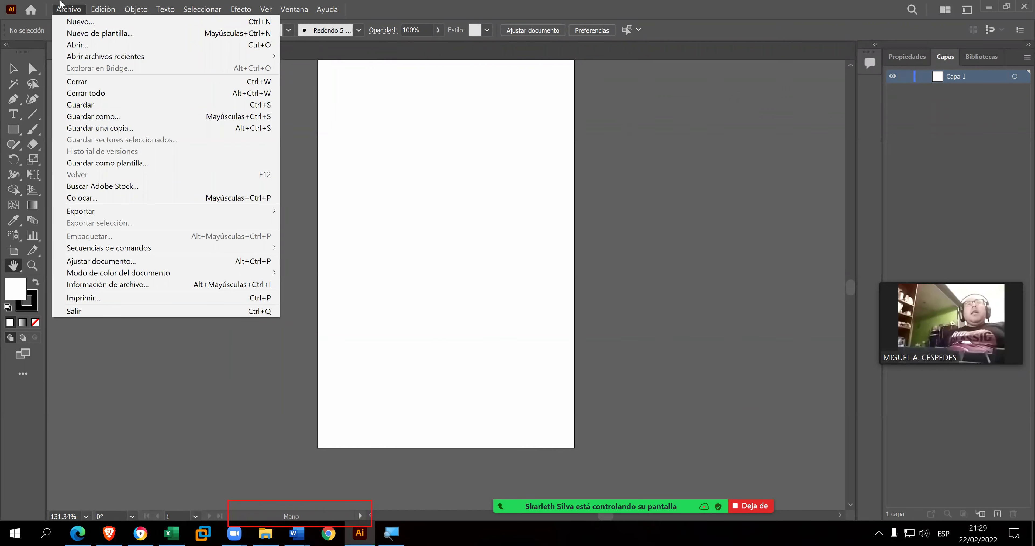
Save As to the Desktop (Escritorio), replacing the default file name with 'silva'.
click(140, 114)
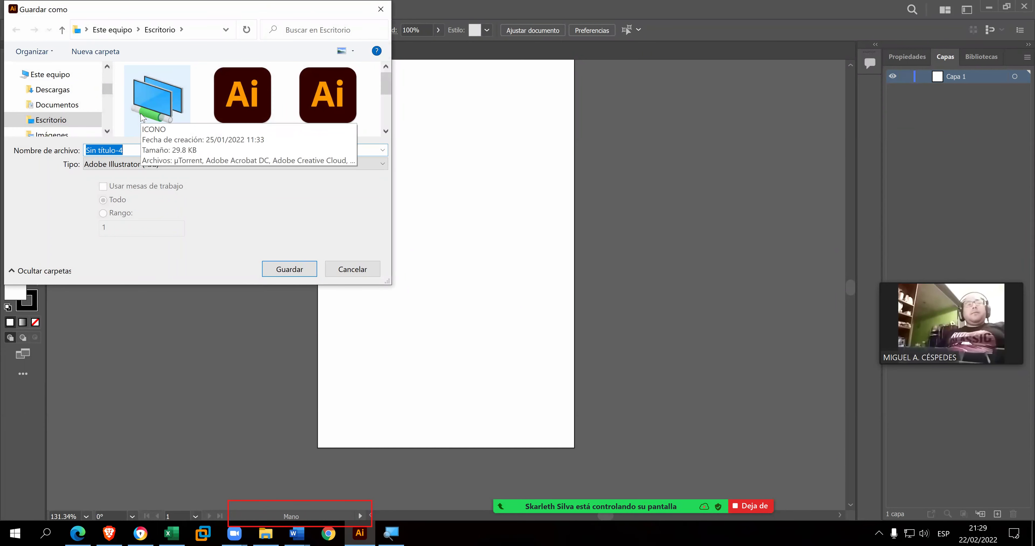
click(268, 150)
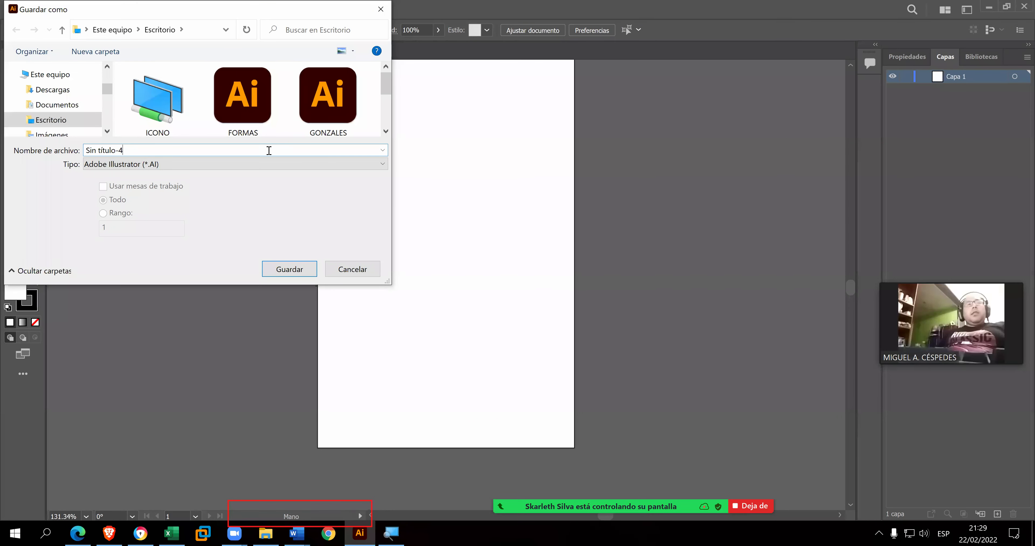
key(BackSpace)
text(S)
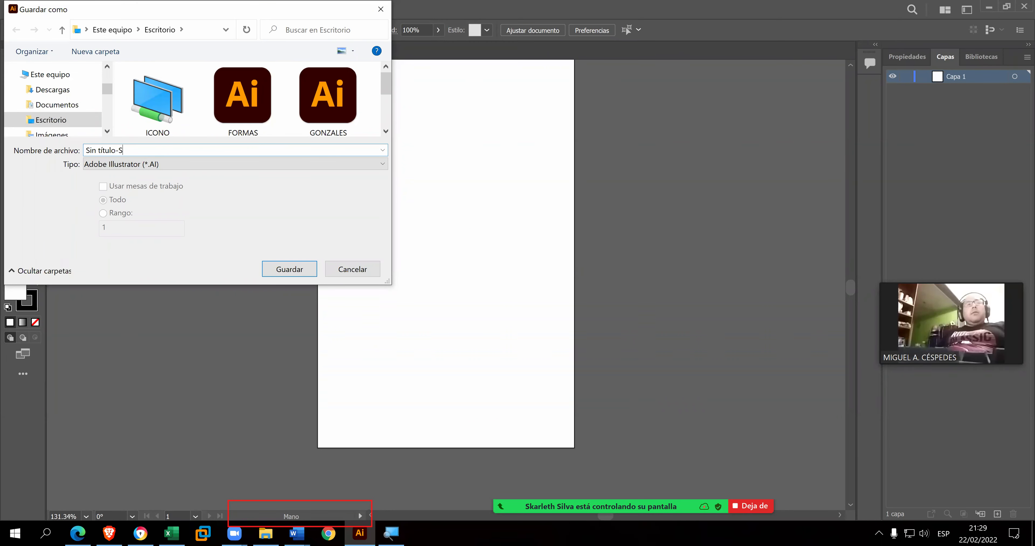
text(ilva)
click(119, 151)
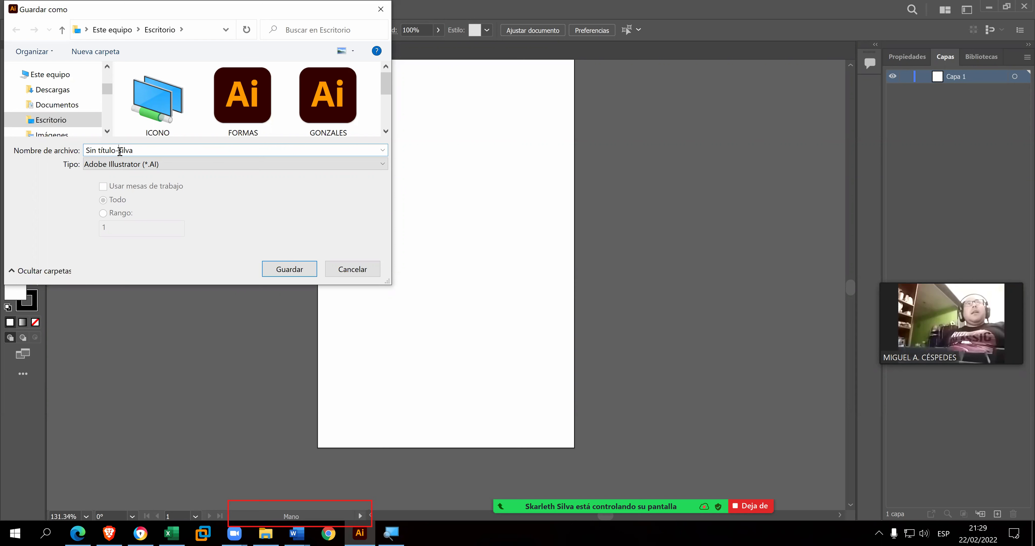
key(BackSpace)
key(BackSpace)
key(BackSpace)
key(BackSpace)
key(BackSpace)
key(BackSpace)
text(s)
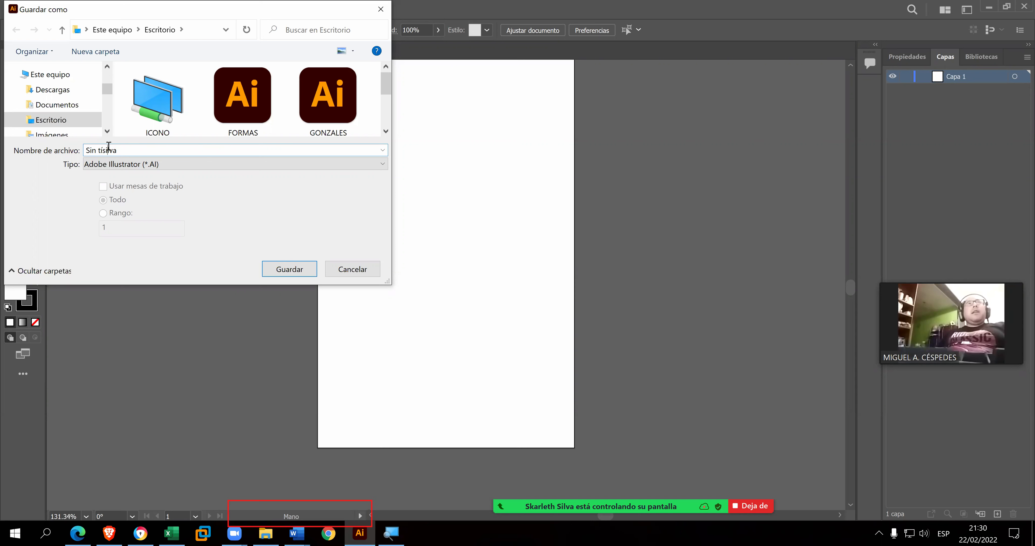
key(BackSpace)
key(BackSpace)
key(BackSpace)
key(BackSpace)
key(BackSpace)
key(BackSpace)
key(BackSpace)
key(BackSpace)
text(sil)
key(Return)
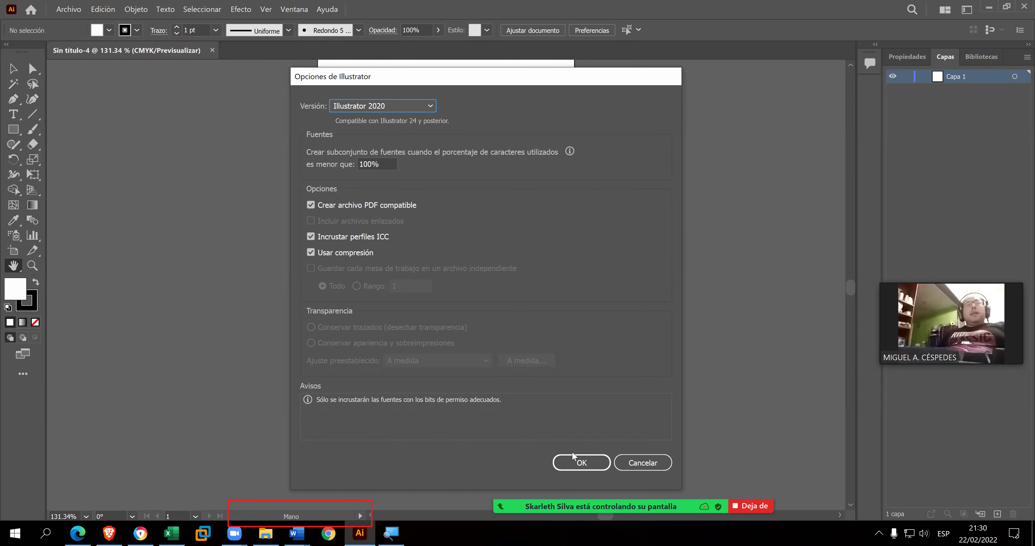
Accept the default Illustrator 2020 save options to finish saving silva.ai.
click(558, 458)
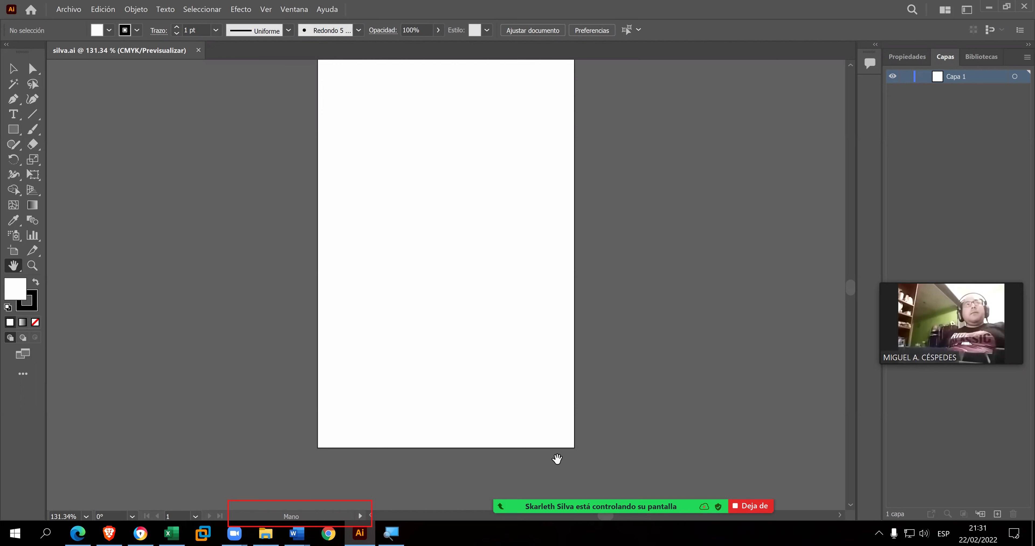
Draw a 5 × 5 cm circle near the page's upper left with the Ellipse tool's size dialog.
key(l)
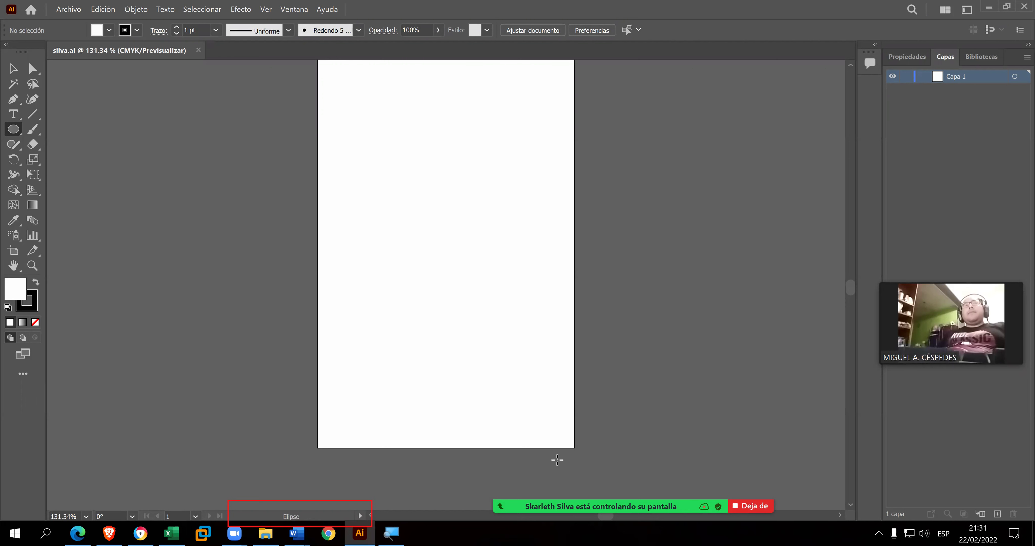
click(359, 156)
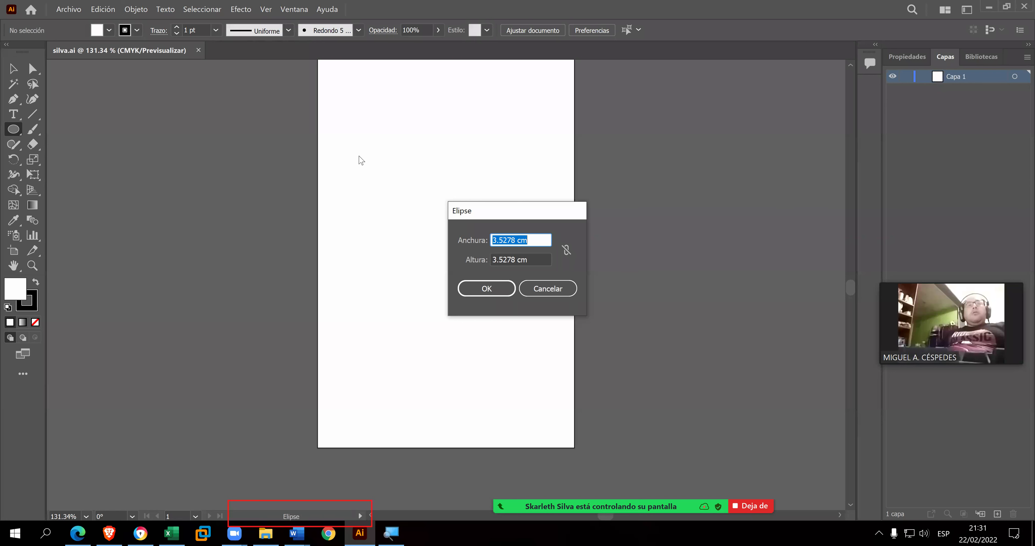
text(L)
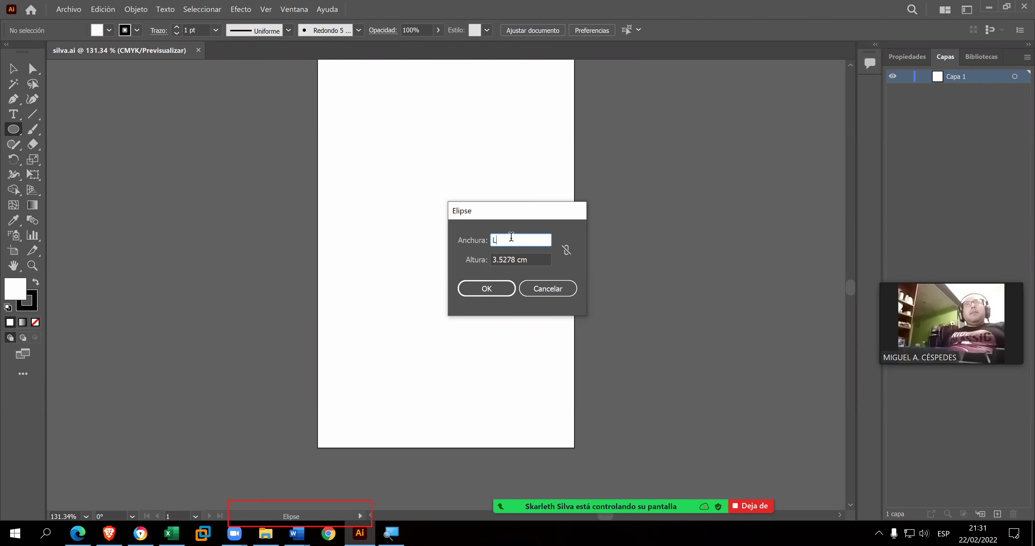
key(BackSpace)
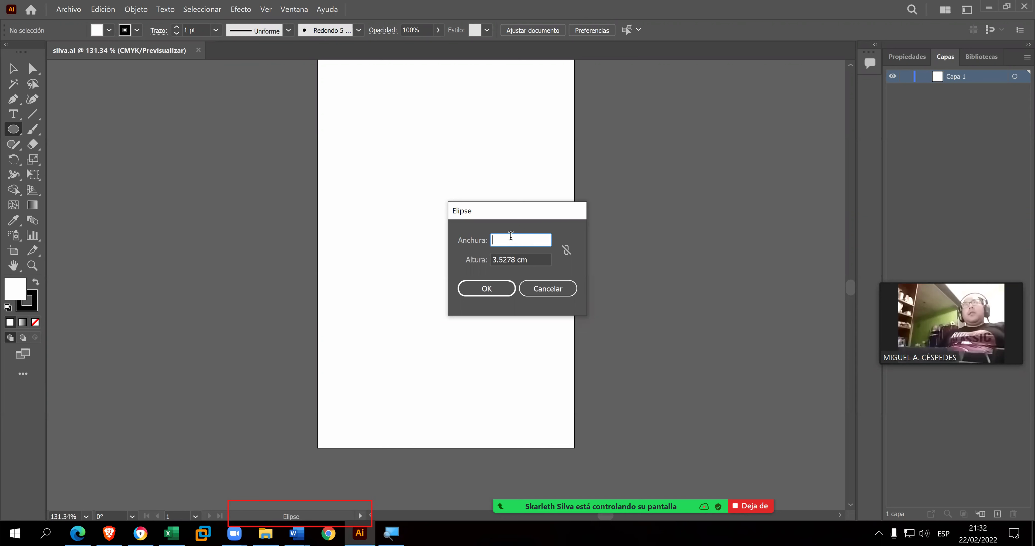
text(5)
click(518, 260)
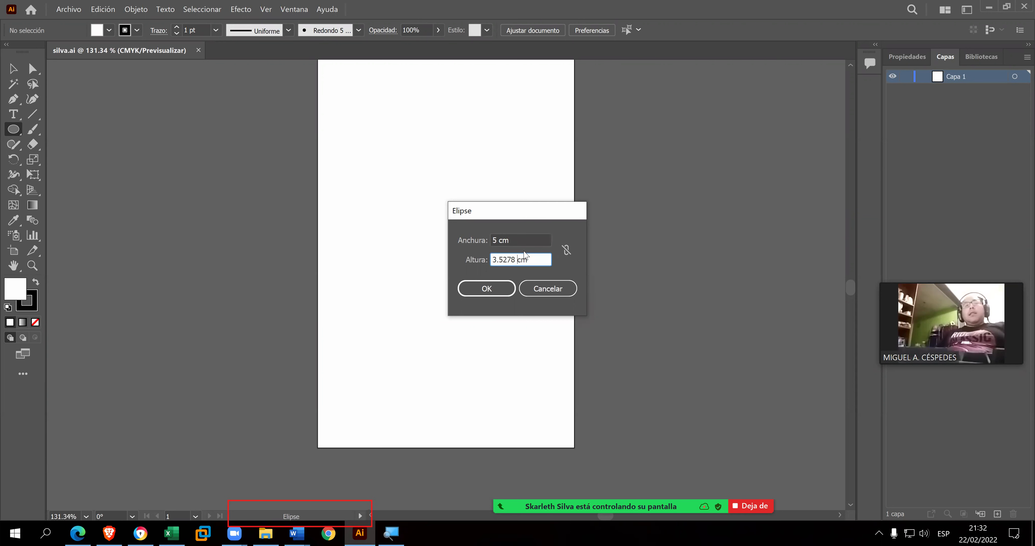
key(BackSpace)
key(BackSpace)
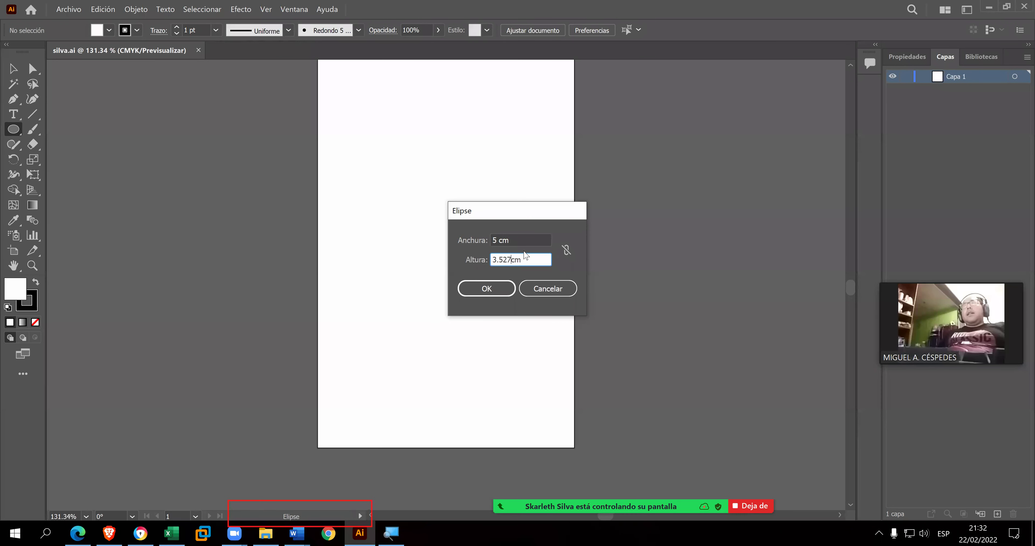
key(BackSpace)
key(BackSpace)
key(BackSpace)
key(BackSpace)
key(BackSpace)
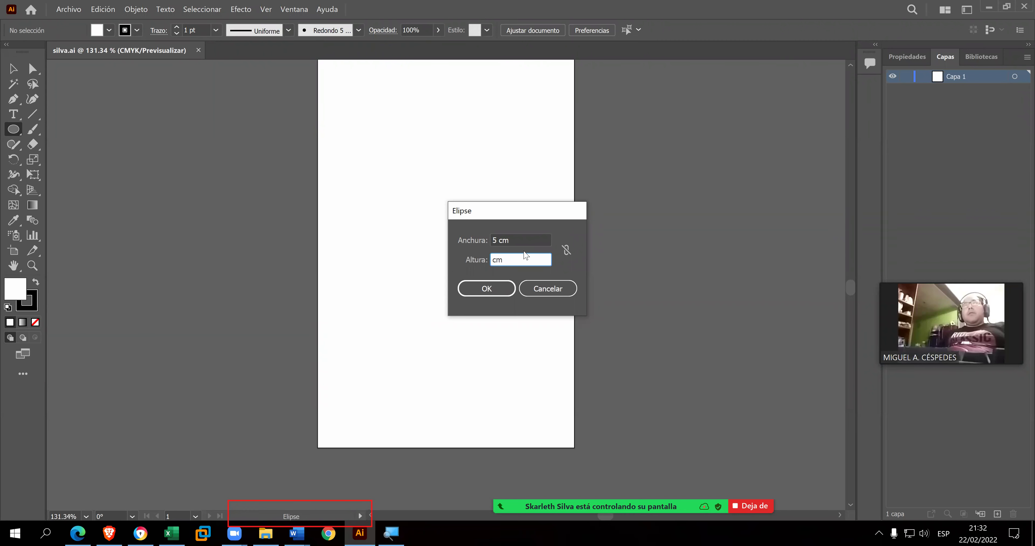
text(5)
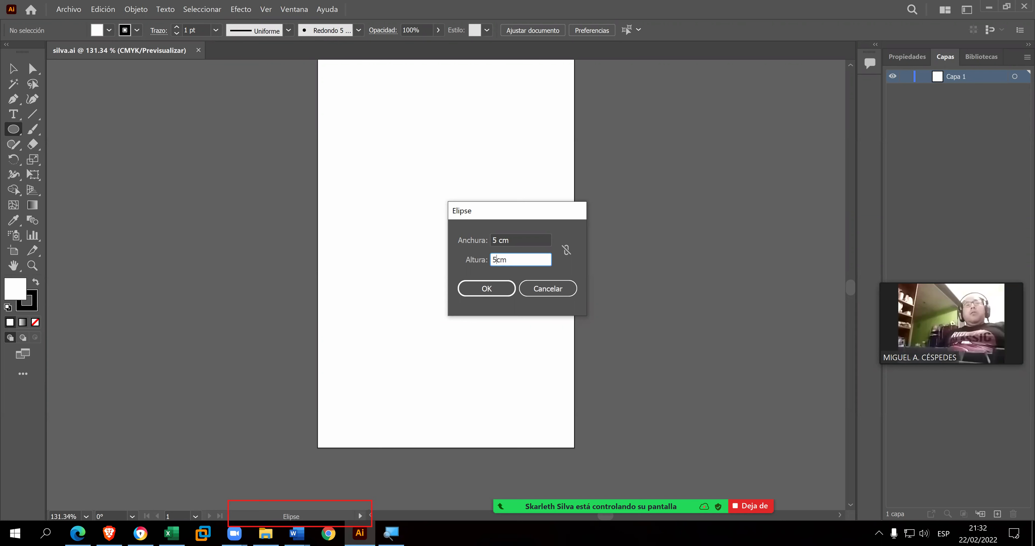
click(486, 288)
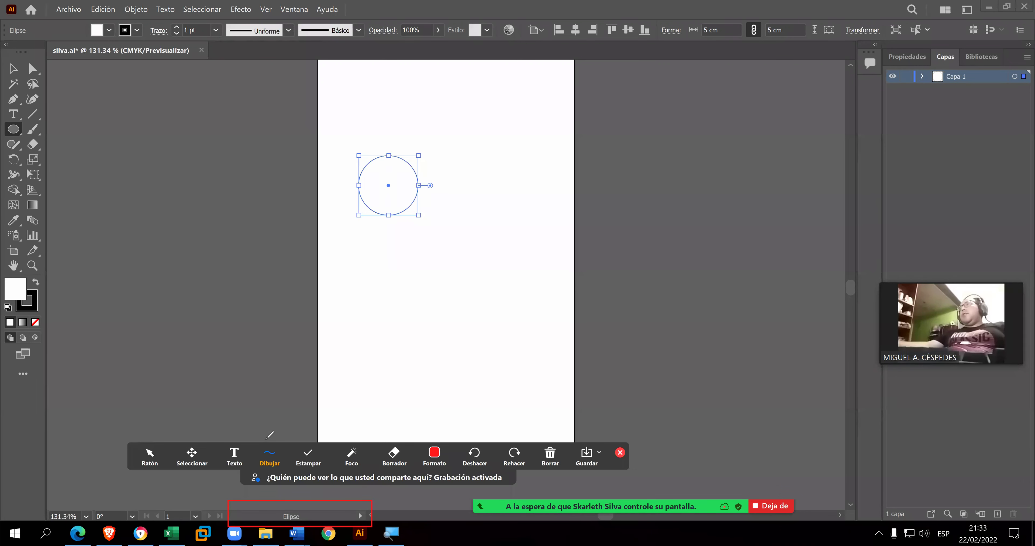
Start a Zoom text note left of the page listing CONTROL, SHIFT, ALT and CONTROL Y ALT.
click(234, 454)
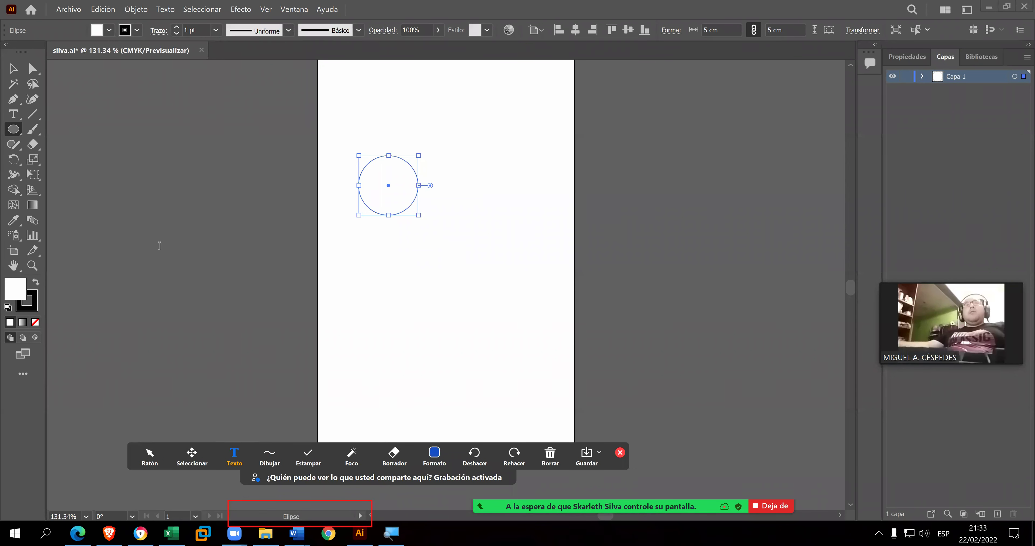
click(97, 253)
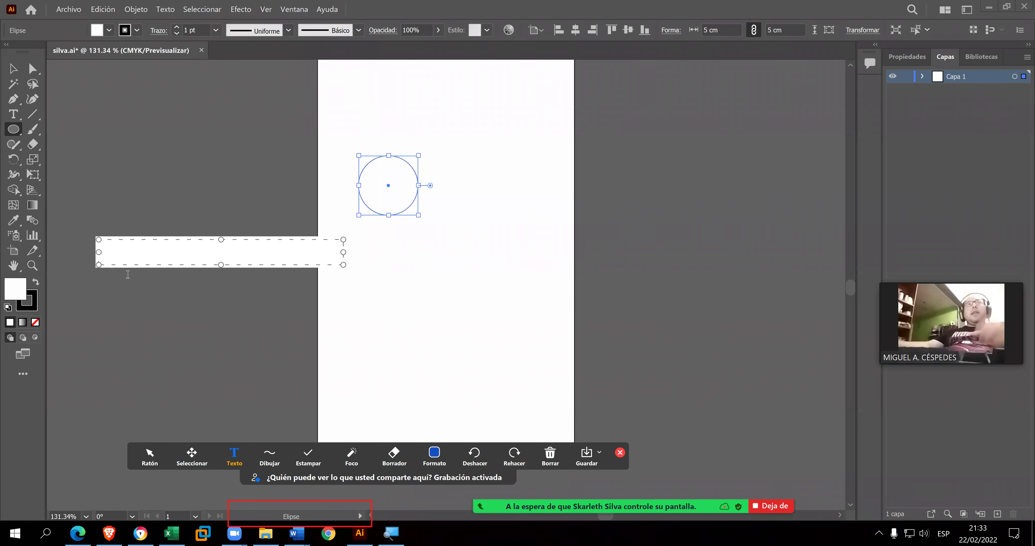
text(CONTROL)
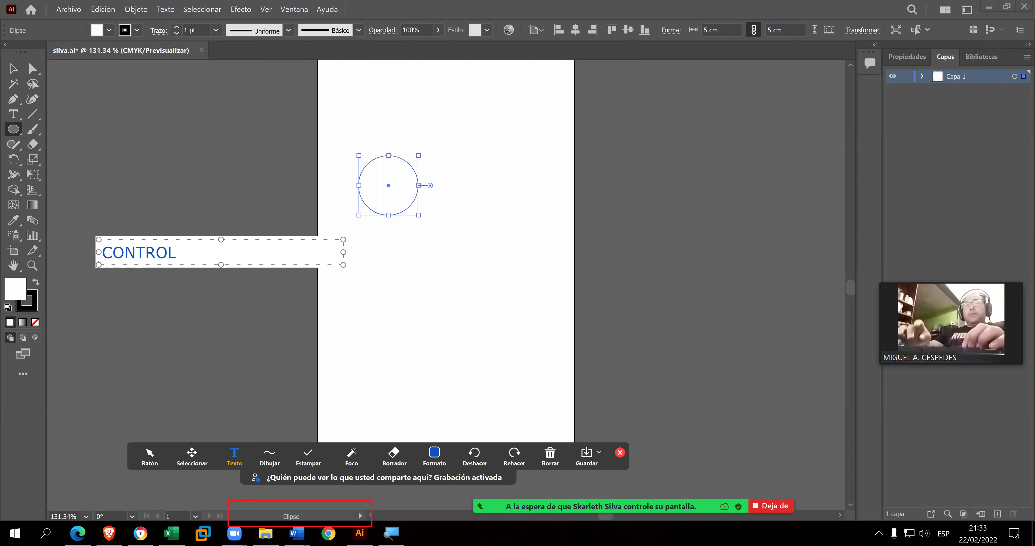
key(Return)
text(SHIFT)
key(Return)
text(ALT)
key(Return)
text(CONTROL Y ALT)
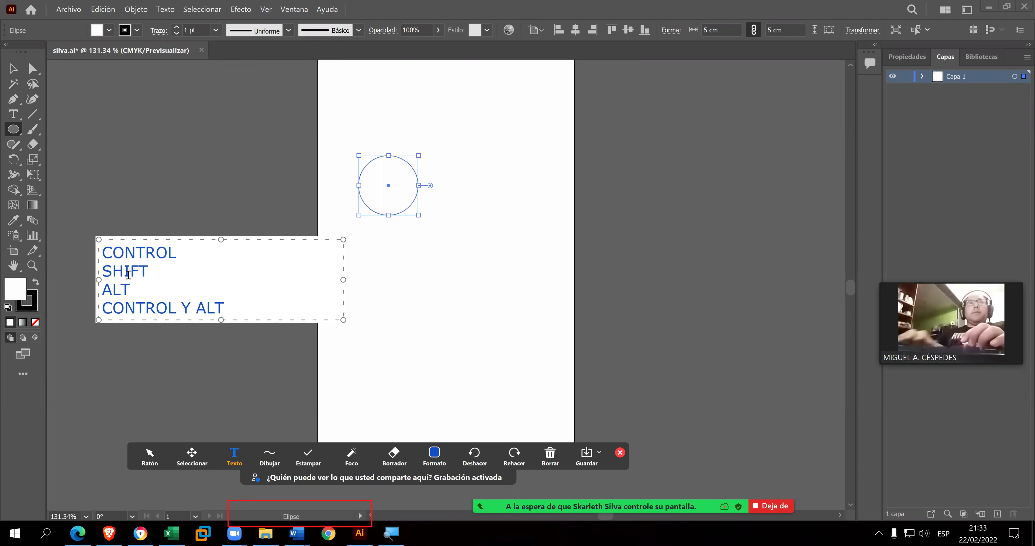
Add the lines CONTROL Y SHIFT and SHIFT Y ALT to the note, fixing typos.
key(Return)
text(CONTROL Y SHO)
text(FT)
key(BackSpace)
key(BackSpace)
key(BackSpace)
text(IFT)
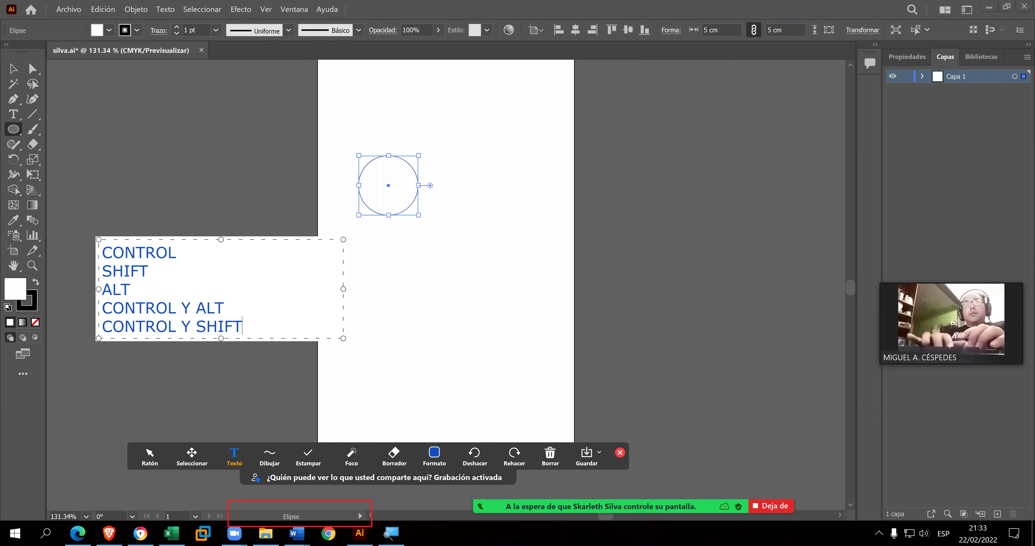
key(Return)
text(SHIT)
key(BackSpace)
text(FT Y ALT)
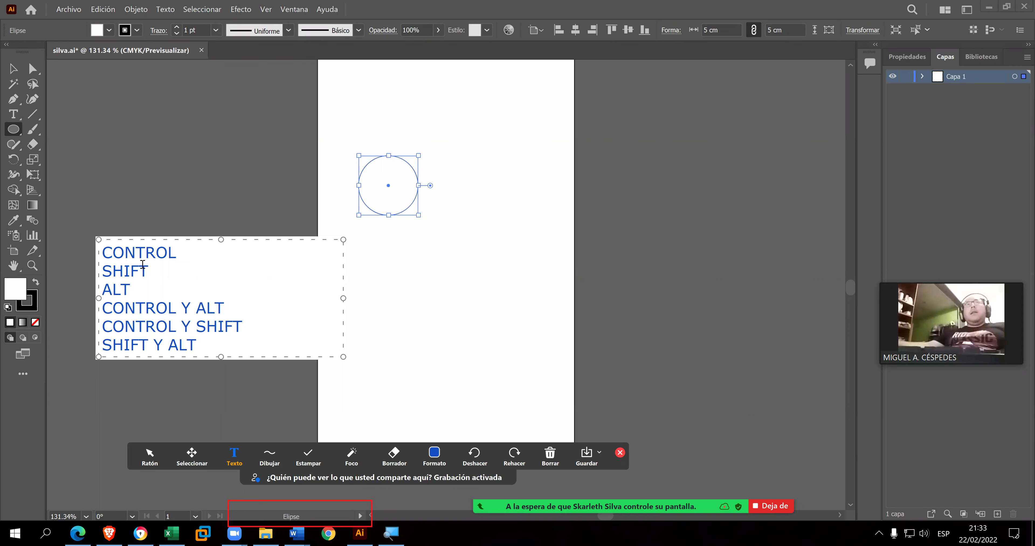
Select all the note text and make it dark red.
key(ctrl+a)
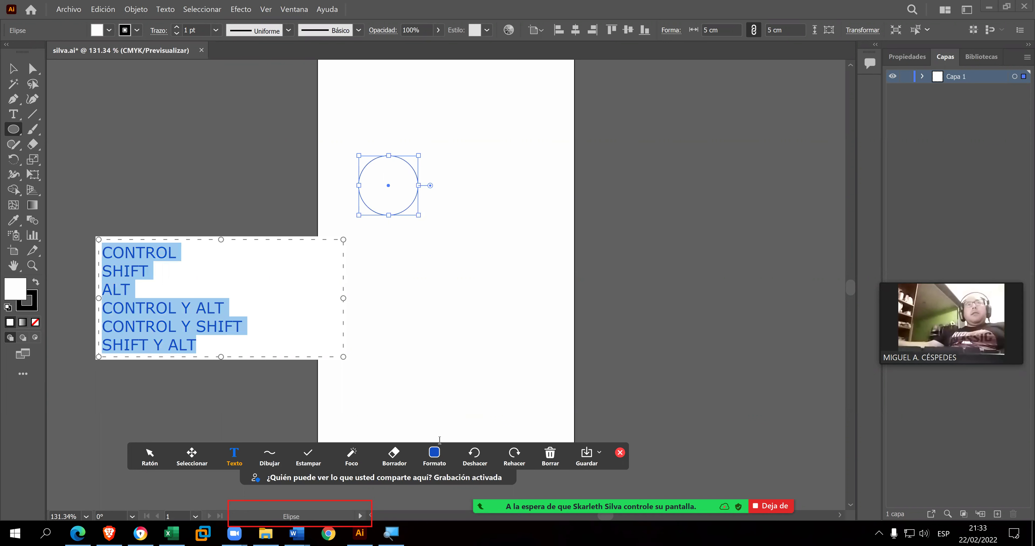
click(439, 441)
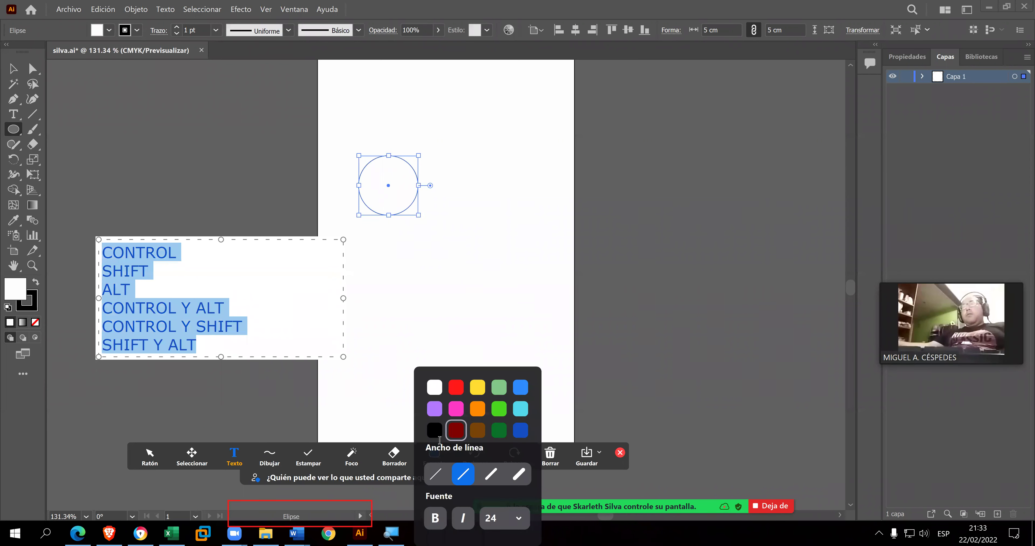
click(456, 429)
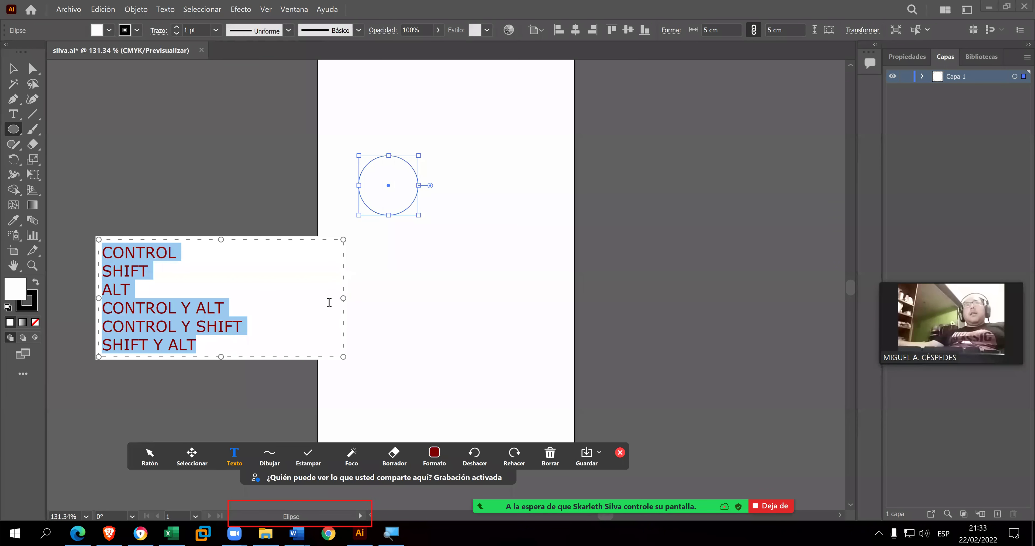
Nudge the modifier-key note slightly left and click outside to commit it.
drag(296, 239, 285, 244)
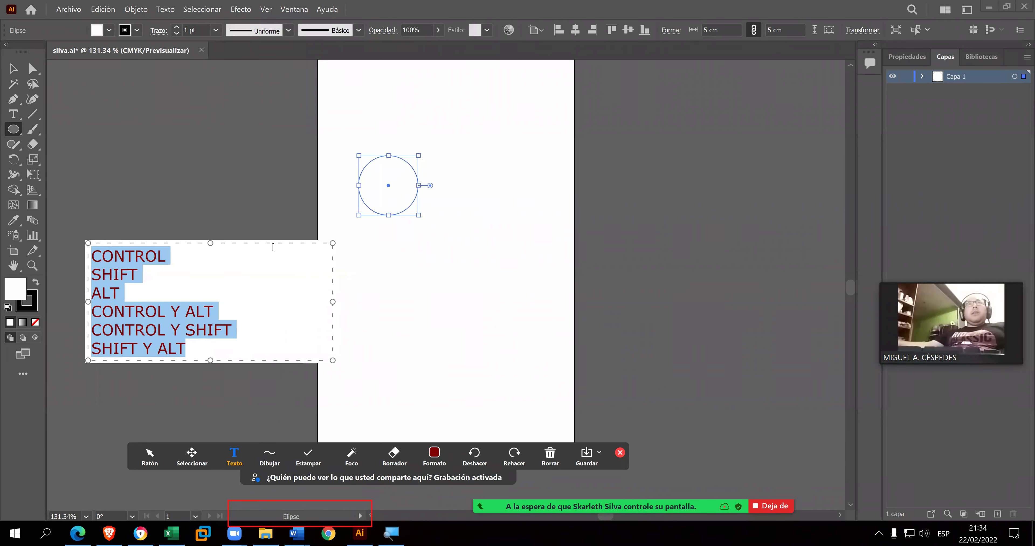
click(241, 209)
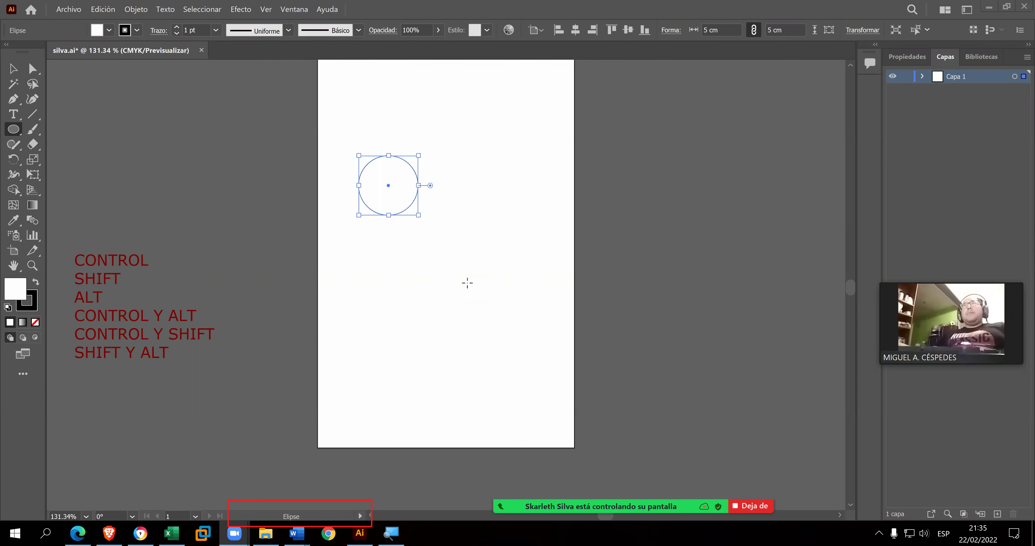
click(394, 186)
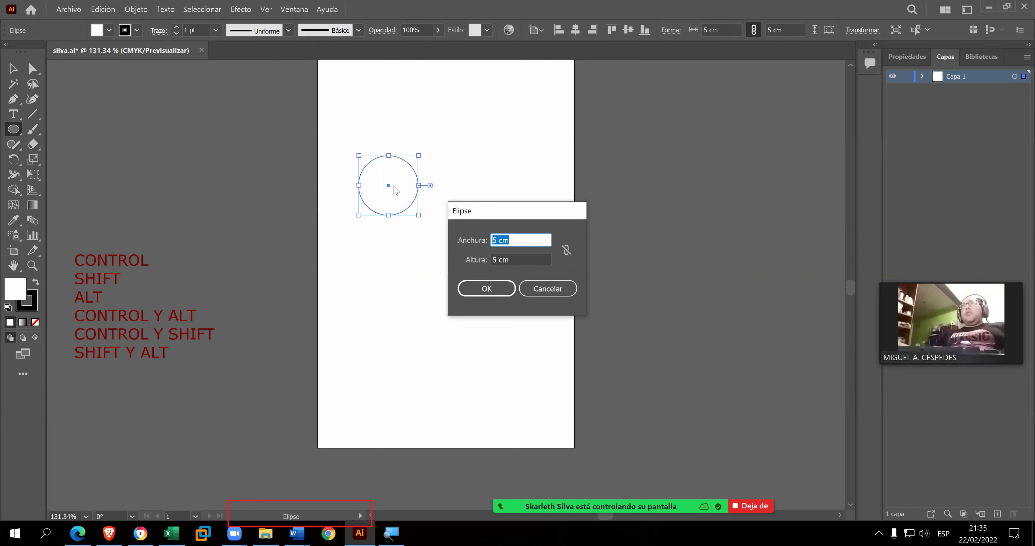
click(468, 282)
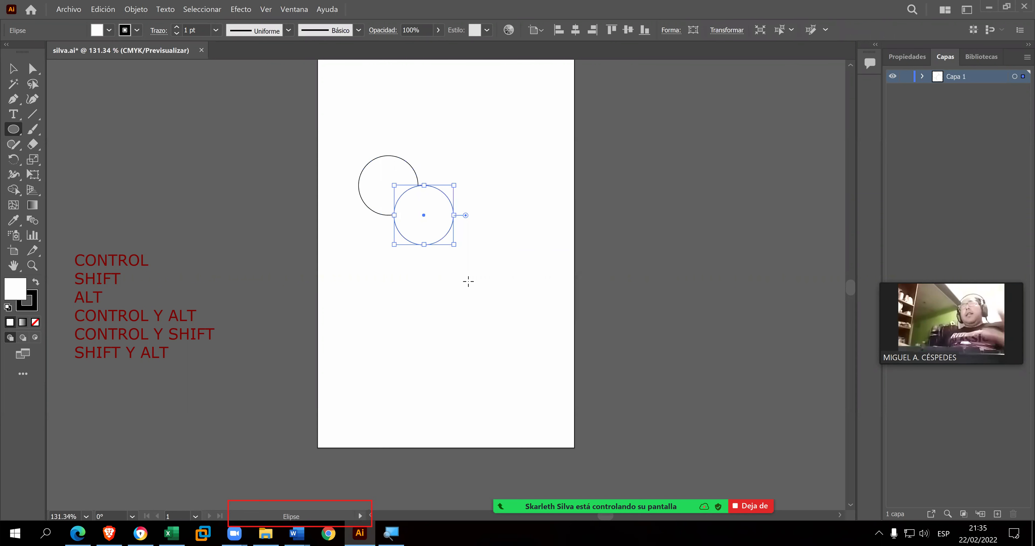
key(ctrl+z)
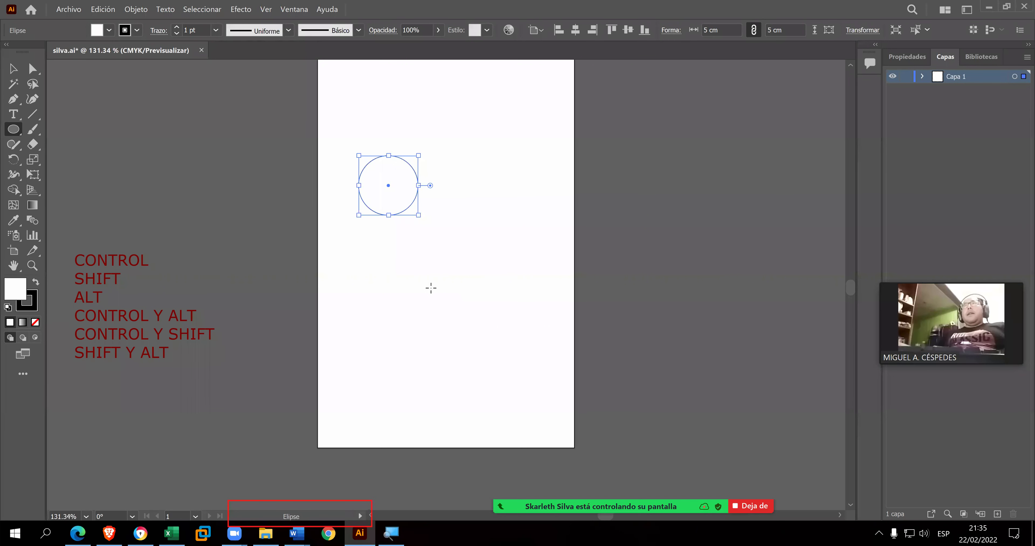
Drag out an ellipse below the circle, stretching it wide and tall, ending around 24.4 × 4.25 cm.
mouse_move(366, 270)
mouse_down()
mouse_move(390, 396)
mouse_move(377, 369)
mouse_move(483, 326)
mouse_move(499, 293)
mouse_up()
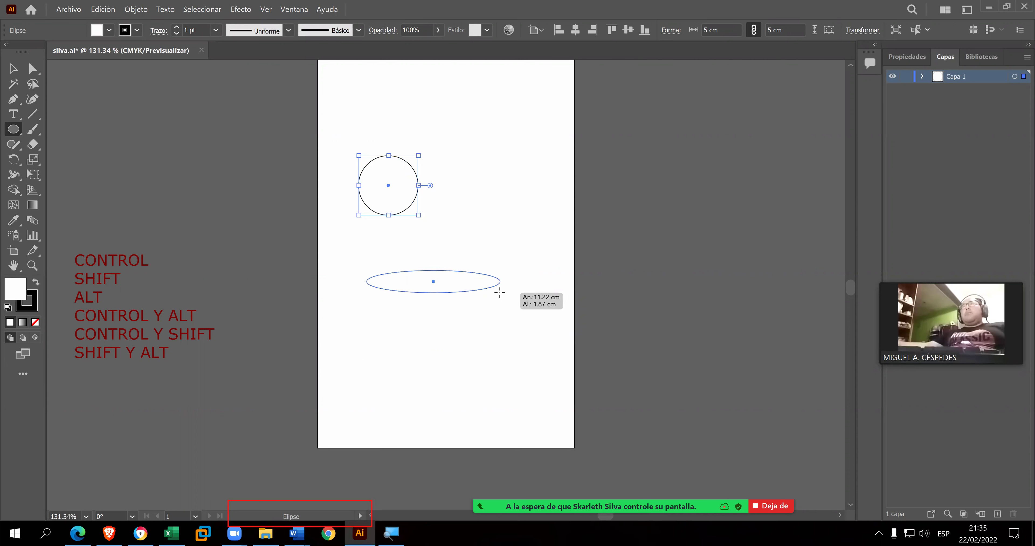
drag(500, 292, 497, 298)
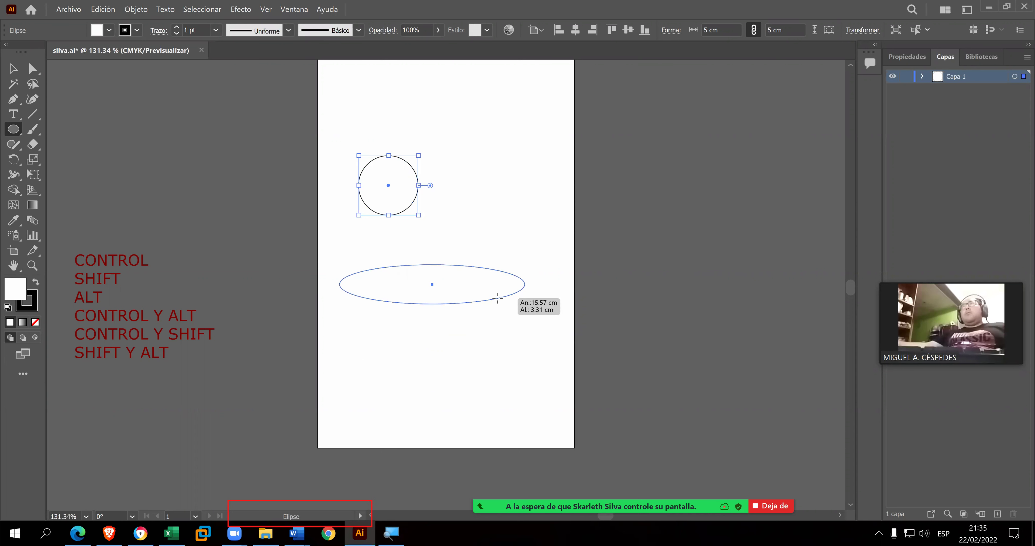
mouse_move(497, 297)
mouse_down()
mouse_move(497, 400)
mouse_move(441, 297)
mouse_move(557, 297)
mouse_move(385, 295)
mouse_move(791, 304)
mouse_move(402, 307)
mouse_move(390, 441)
mouse_move(384, 304)
mouse_move(577, 304)
mouse_move(419, 305)
mouse_move(402, 418)
mouse_move(400, 296)
mouse_up()
mouse_move(576, 298)
mouse_down()
mouse_move(542, 300)
mouse_move(612, 303)
mouse_move(394, 292)
mouse_move(719, 305)
mouse_move(380, 305)
mouse_move(378, 480)
mouse_move(367, 340)
mouse_move(474, 308)
mouse_move(376, 339)
mouse_move(377, 397)
mouse_move(377, 304)
mouse_move(504, 418)
mouse_move(419, 277)
mouse_move(383, 271)
mouse_move(540, 411)
mouse_move(555, 396)
mouse_move(504, 302)
mouse_move(424, 243)
mouse_move(453, 290)
mouse_move(586, 426)
mouse_move(439, 261)
mouse_move(448, 293)
mouse_move(480, 332)
mouse_move(474, 239)
mouse_move(447, 355)
mouse_move(381, 374)
mouse_up()
Drag a 5.74 cm circle from its centre with Shift+Alt below the original, then undo it.
mouse_move(444, 321)
mouse_down()
mouse_move(555, 273)
mouse_move(637, 273)
mouse_move(425, 286)
mouse_move(413, 340)
mouse_move(434, 289)
mouse_move(522, 253)
mouse_move(603, 257)
mouse_move(442, 260)
mouse_move(441, 334)
mouse_move(499, 260)
mouse_move(522, 259)
mouse_move(507, 265)
mouse_up()
key(alt+shift)
mouse_move(445, 277)
mouse_down()
mouse_move(437, 346)
mouse_move(512, 252)
mouse_up()
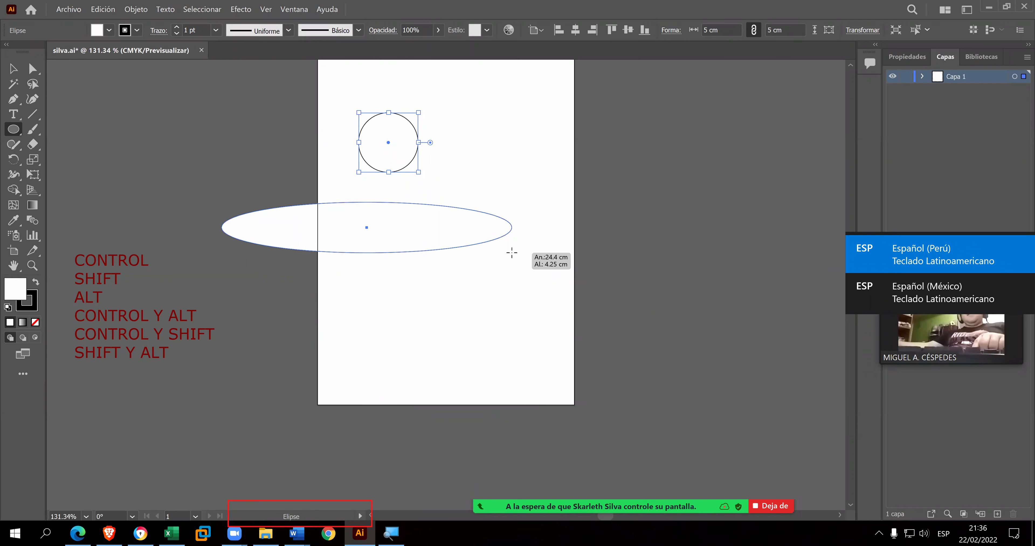
mouse_move(511, 252)
mouse_down()
mouse_move(476, 261)
mouse_move(446, 311)
mouse_move(458, 255)
mouse_move(465, 251)
mouse_move(462, 296)
mouse_move(446, 318)
mouse_move(455, 279)
mouse_move(447, 302)
mouse_up()
key(shift)
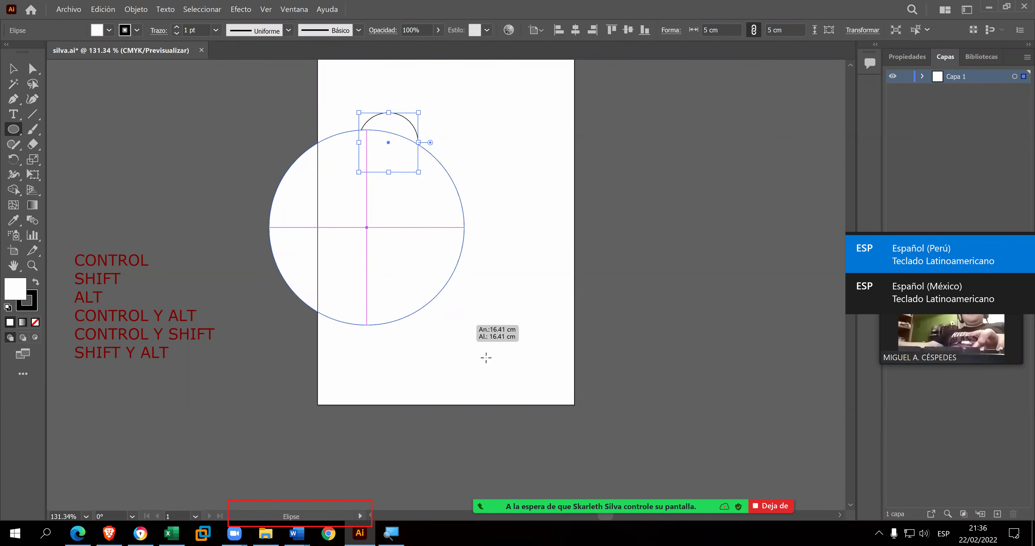
mouse_move(447, 304)
mouse_down()
mouse_move(411, 267)
mouse_move(418, 261)
mouse_move(451, 320)
mouse_move(506, 377)
mouse_move(417, 272)
mouse_move(422, 284)
mouse_move(515, 384)
mouse_move(430, 273)
mouse_move(442, 309)
mouse_move(480, 341)
mouse_move(470, 345)
mouse_move(411, 268)
mouse_move(450, 327)
mouse_move(450, 311)
mouse_move(457, 317)
mouse_move(407, 257)
mouse_move(441, 310)
mouse_move(503, 362)
mouse_move(409, 265)
mouse_move(434, 300)
mouse_move(478, 317)
mouse_move(457, 314)
mouse_move(415, 272)
mouse_move(462, 344)
mouse_move(428, 295)
mouse_move(441, 321)
mouse_up()
key(ctrl+z)
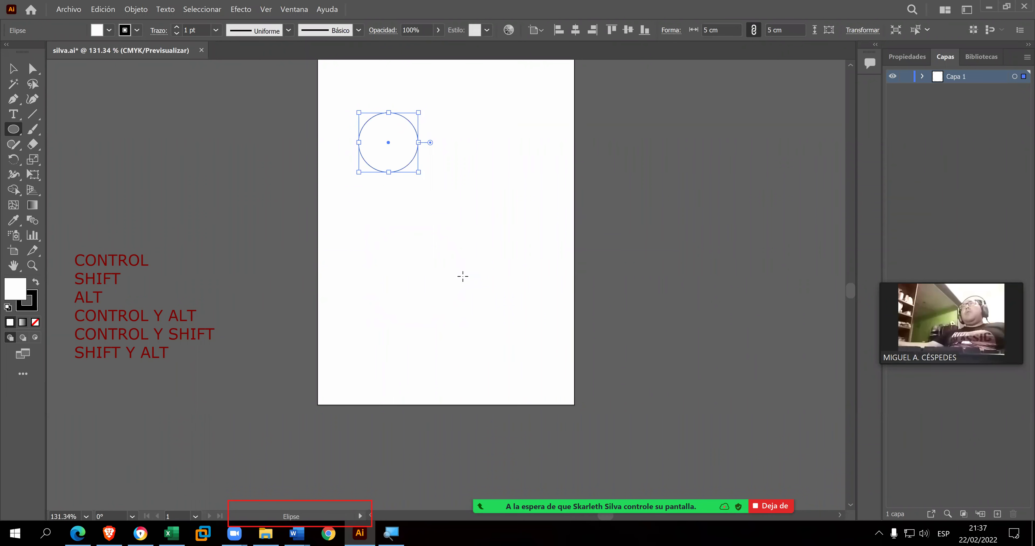
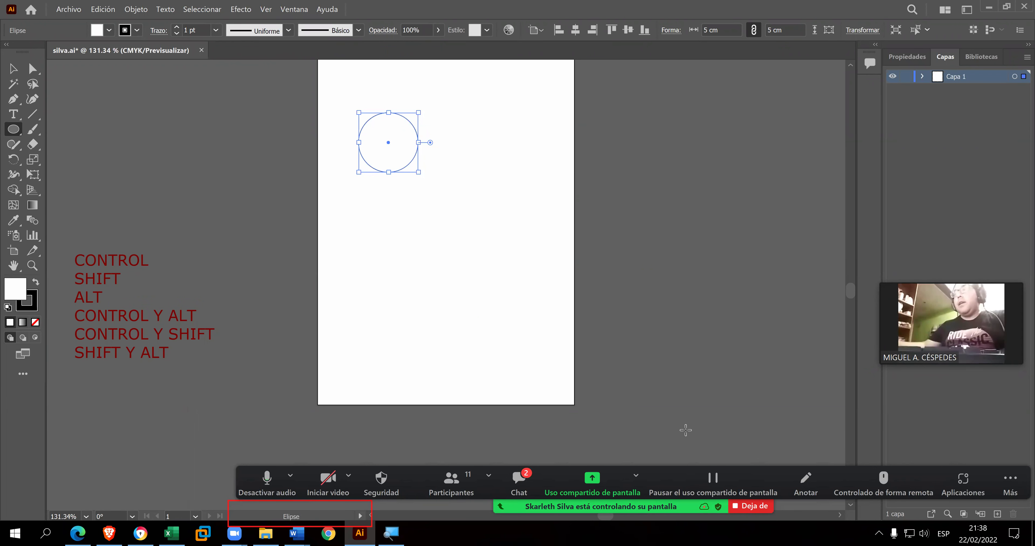
Pass Zoom remote control of the shared Illustrator screen to another participant, briefly checking the chat.
click(885, 478)
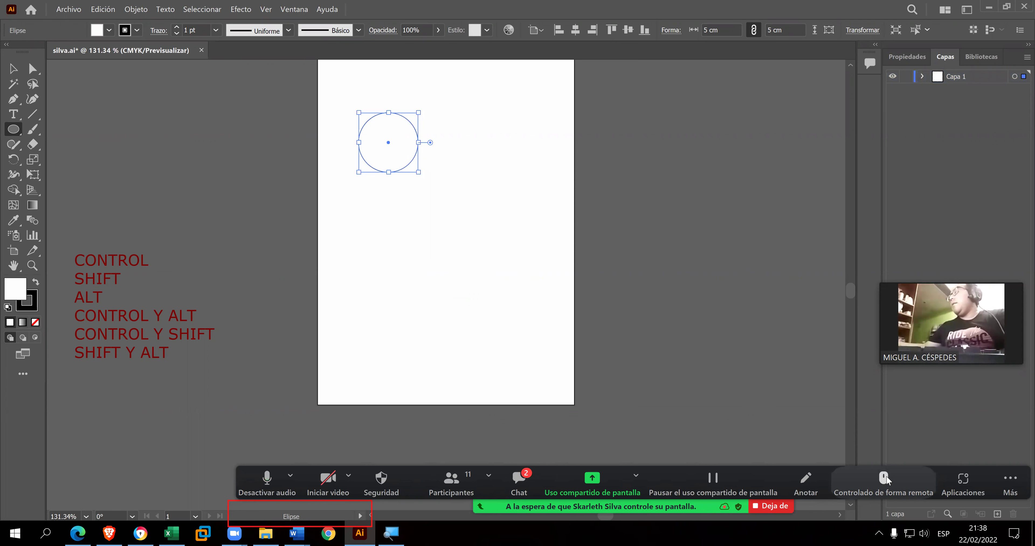
click(885, 479)
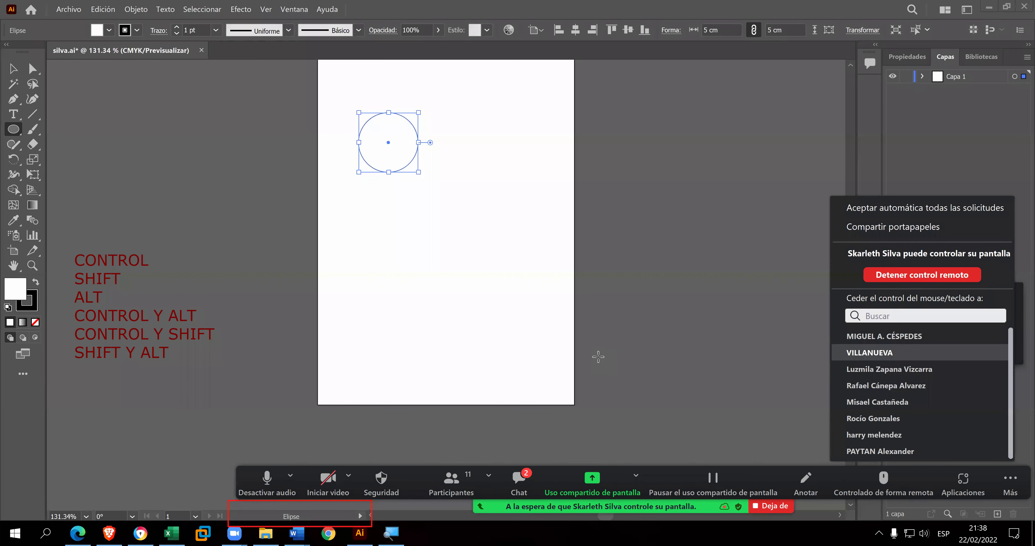
key(Return)
key(alt+h)
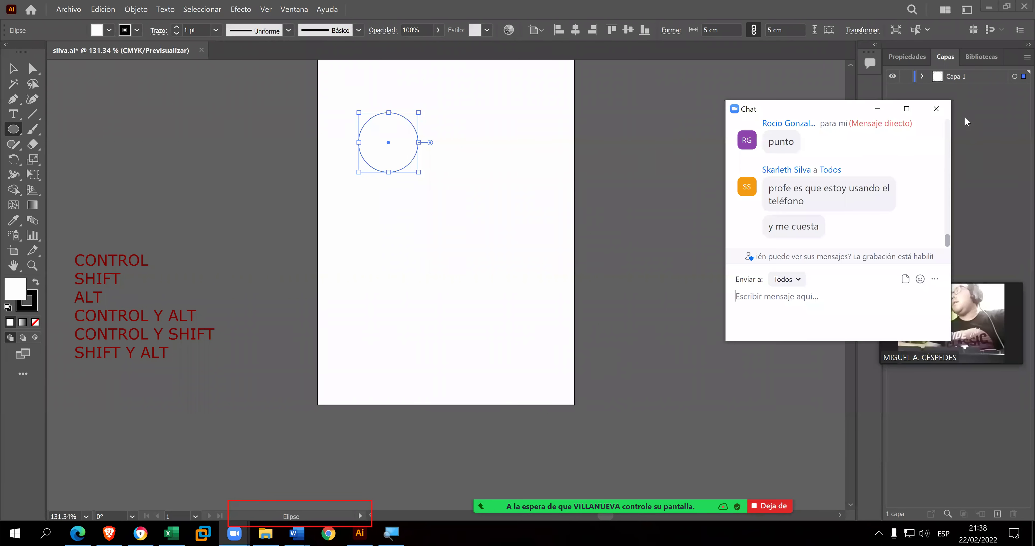
click(935, 108)
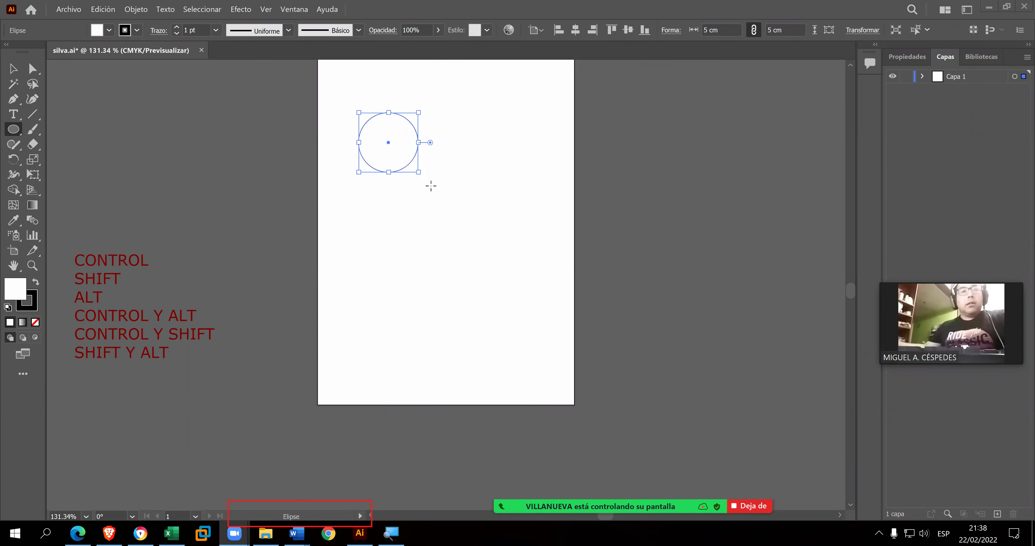
Undo the accidental rotation of the 5 cm circle.
drag(430, 187, 441, 205)
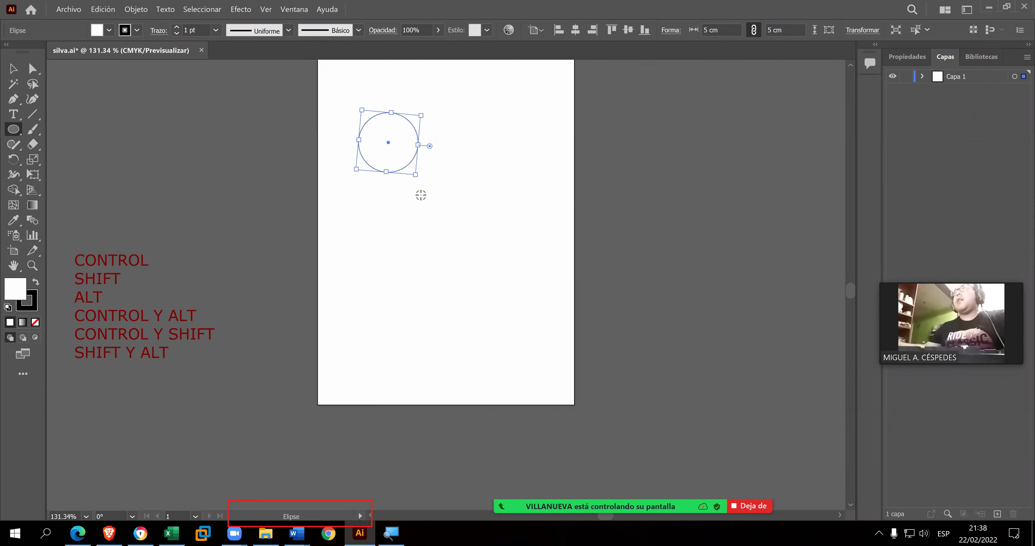
scroll(421, 195, up, 1)
key(ctrl+z)
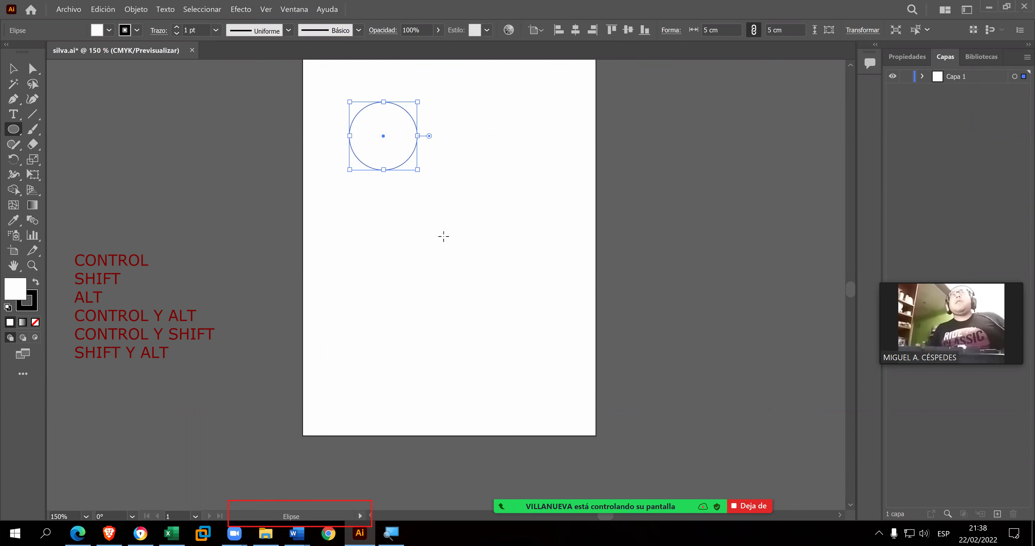
Draw a larger circle from its centre below the first circle with the Ellipse tool.
click(15, 129)
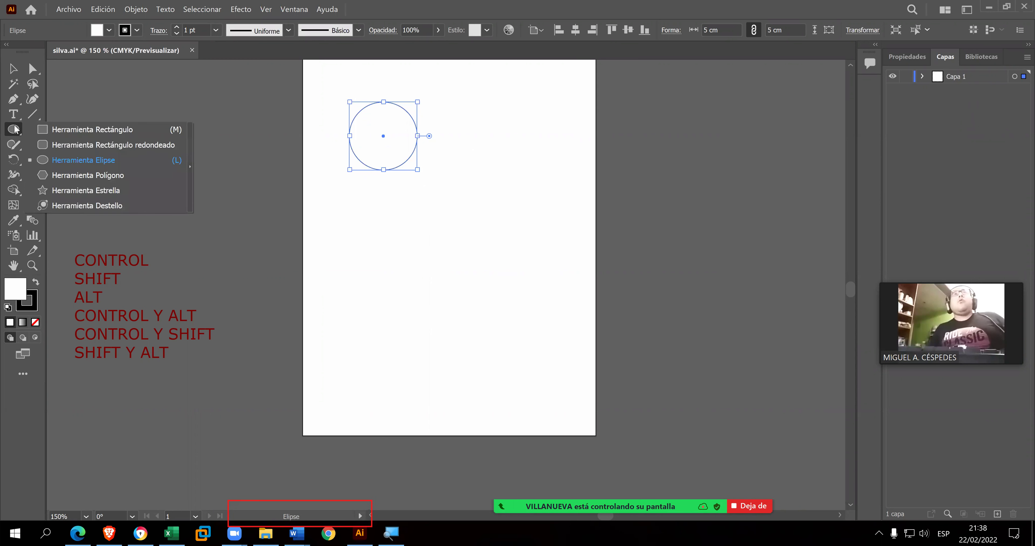
click(96, 160)
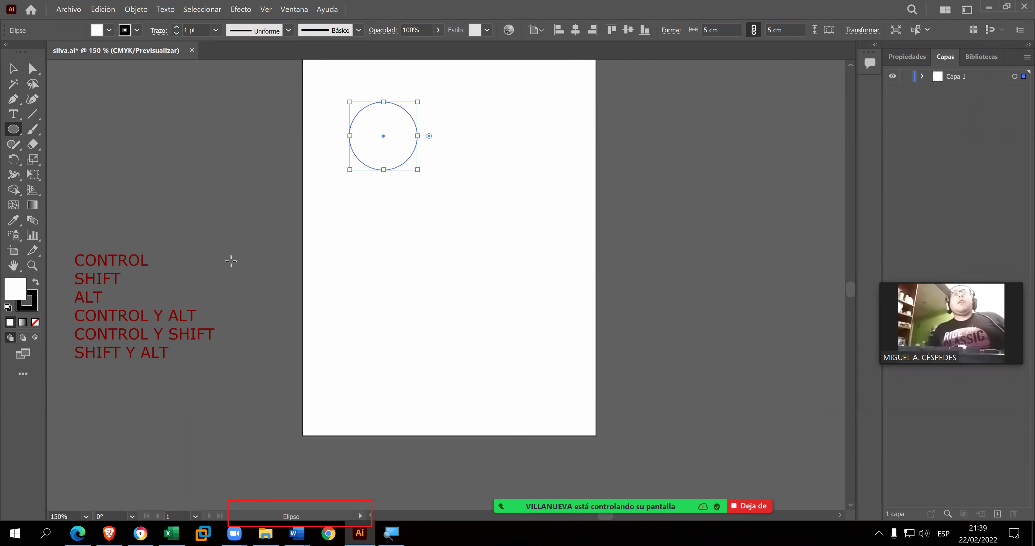
drag(342, 236, 423, 295)
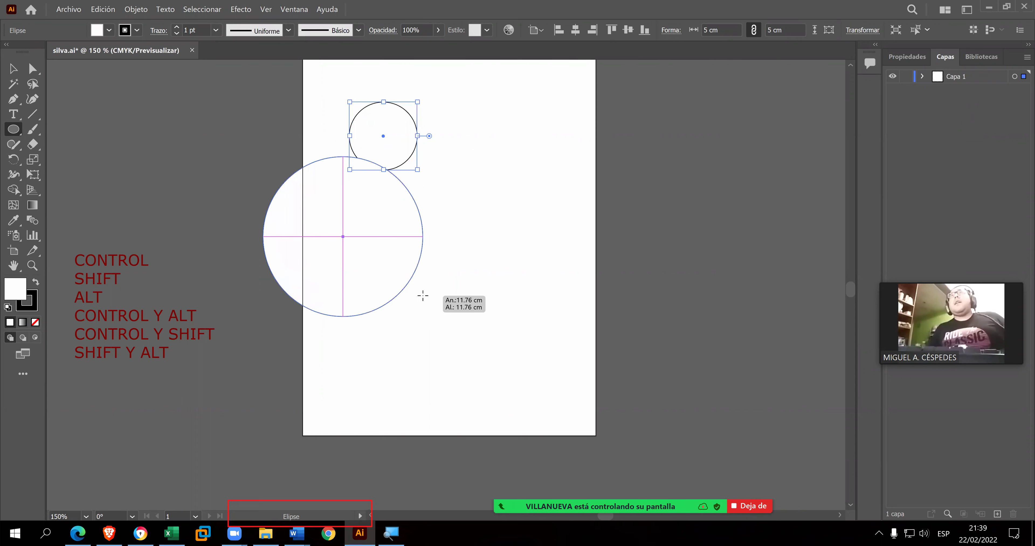
drag(414, 287, 397, 266)
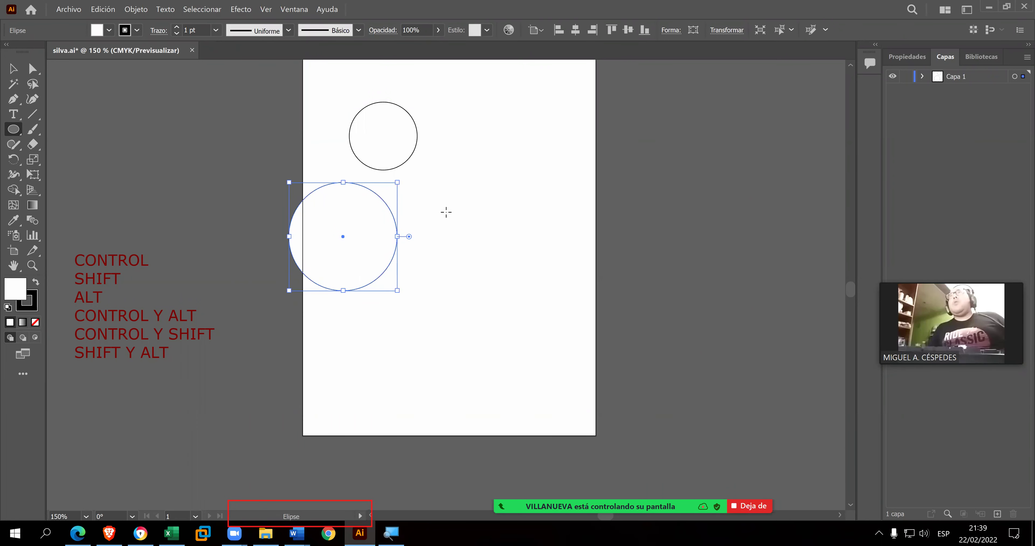
Draw a roughly 5.47 cm circle on the right and a 19.58 × 7.15 cm ellipse below.
key(ctrl)
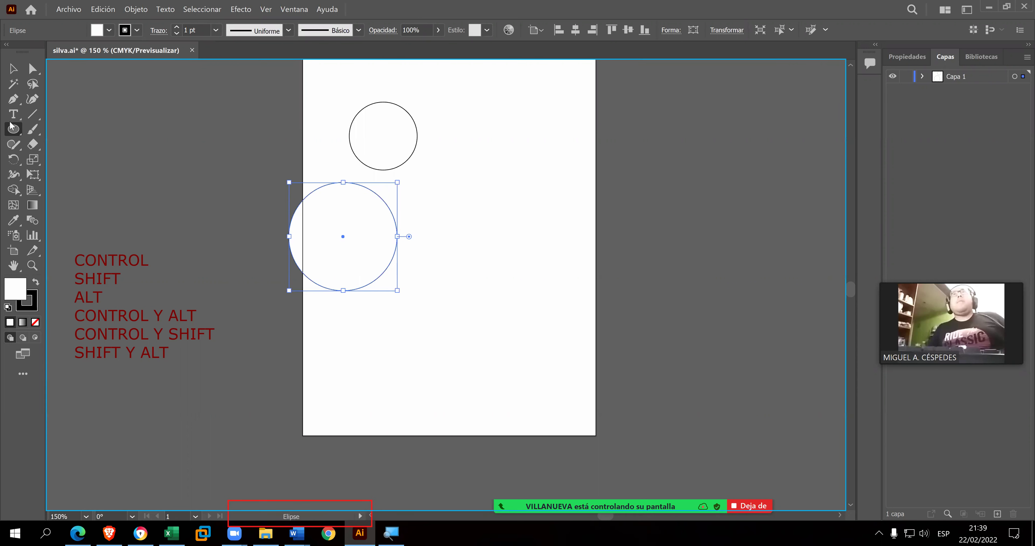
drag(445, 211, 519, 273)
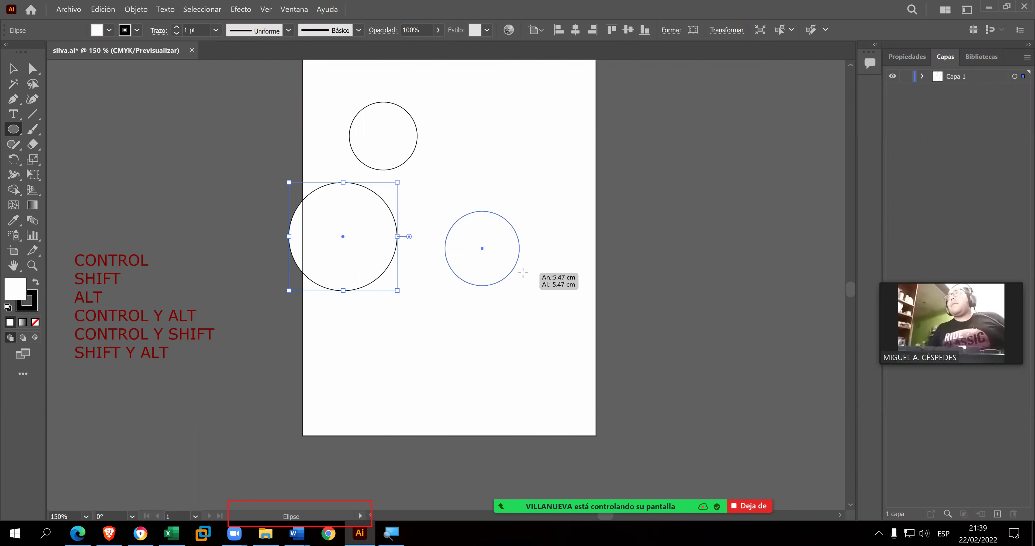
drag(519, 273, 519, 273)
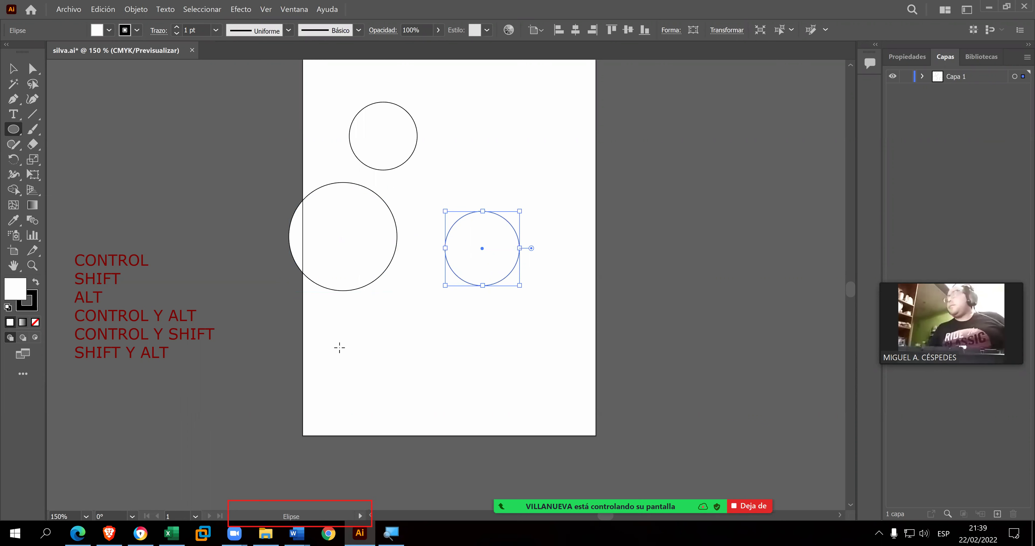
drag(339, 333, 466, 379)
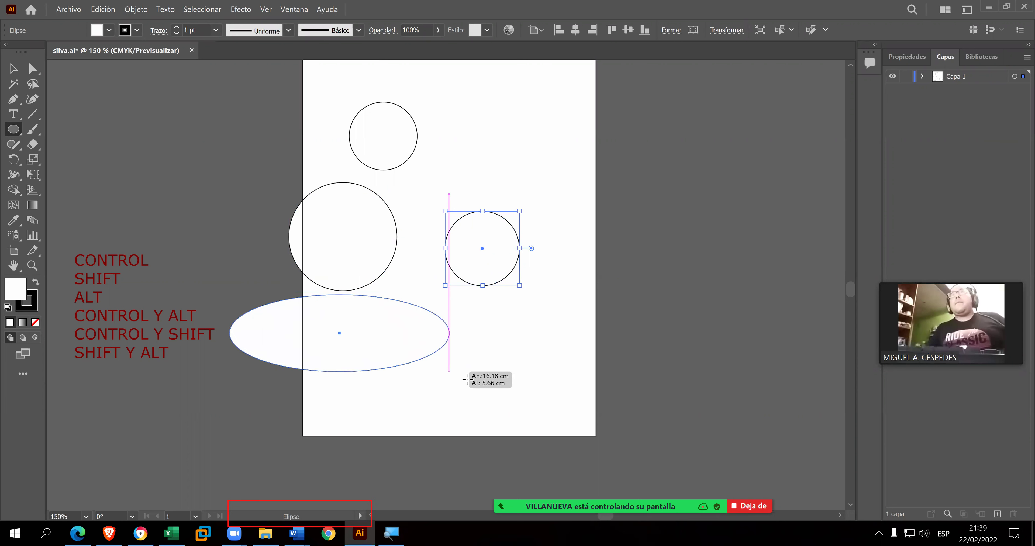
drag(465, 378, 472, 381)
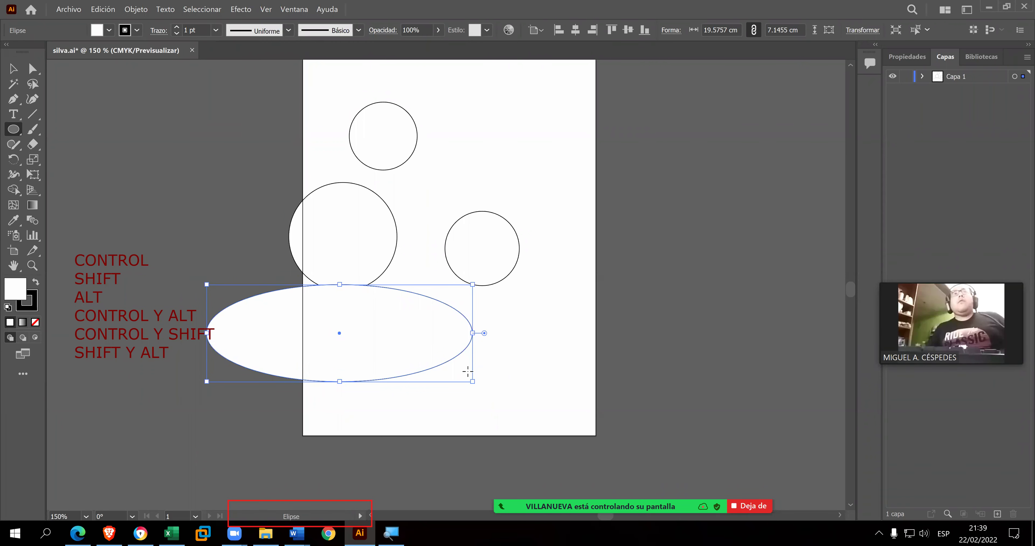
key(ctrl)
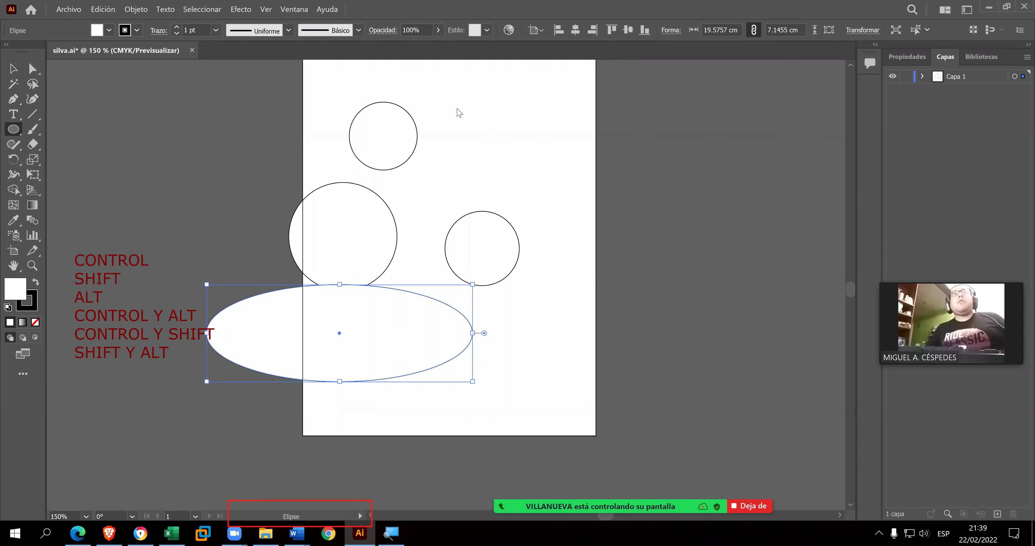
click(455, 112)
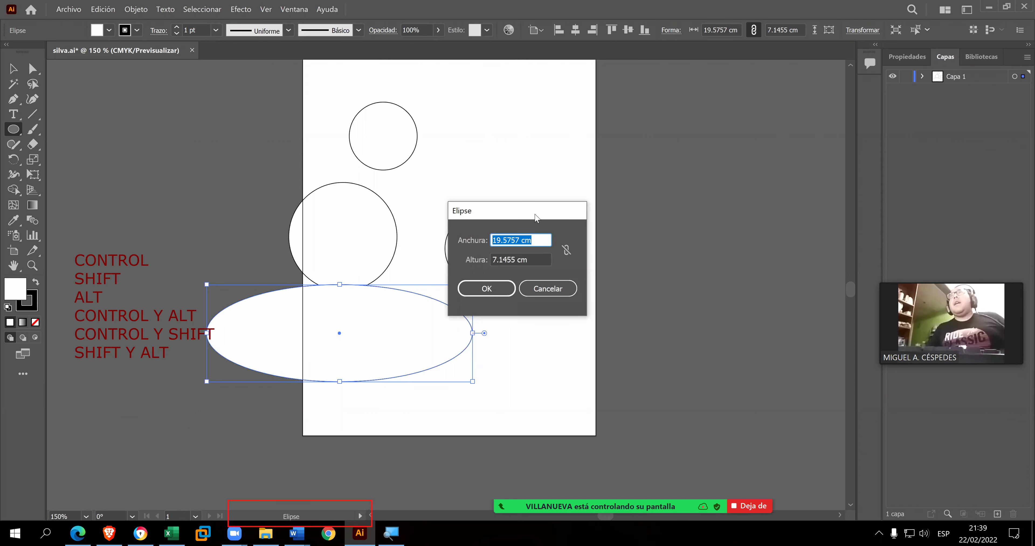
click(550, 287)
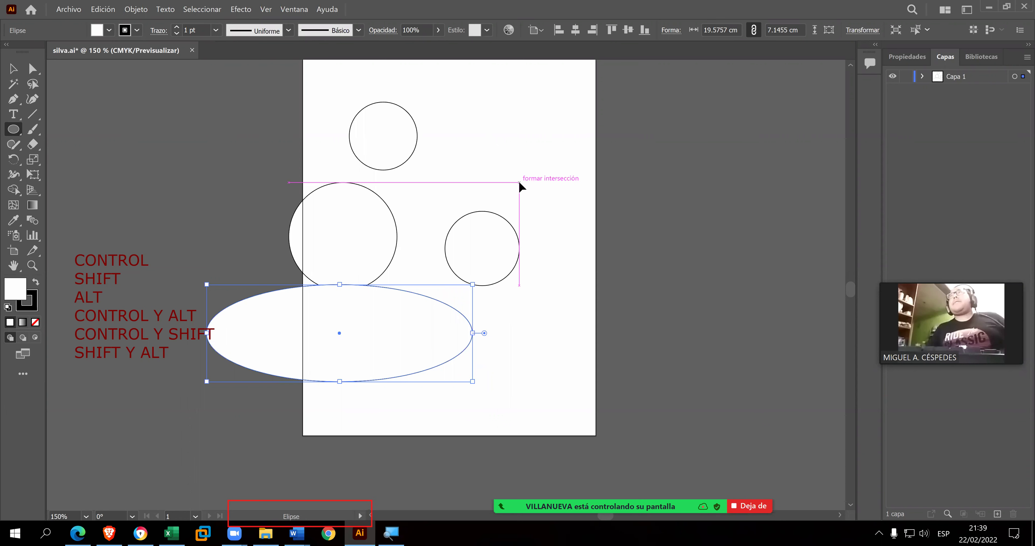
key(ctrl+z)
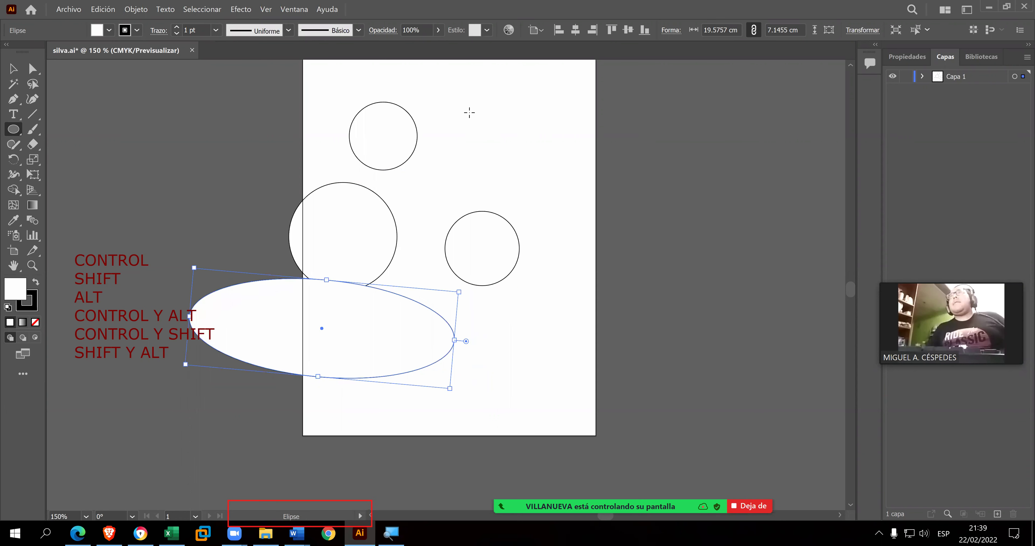
key(ctrl+z)
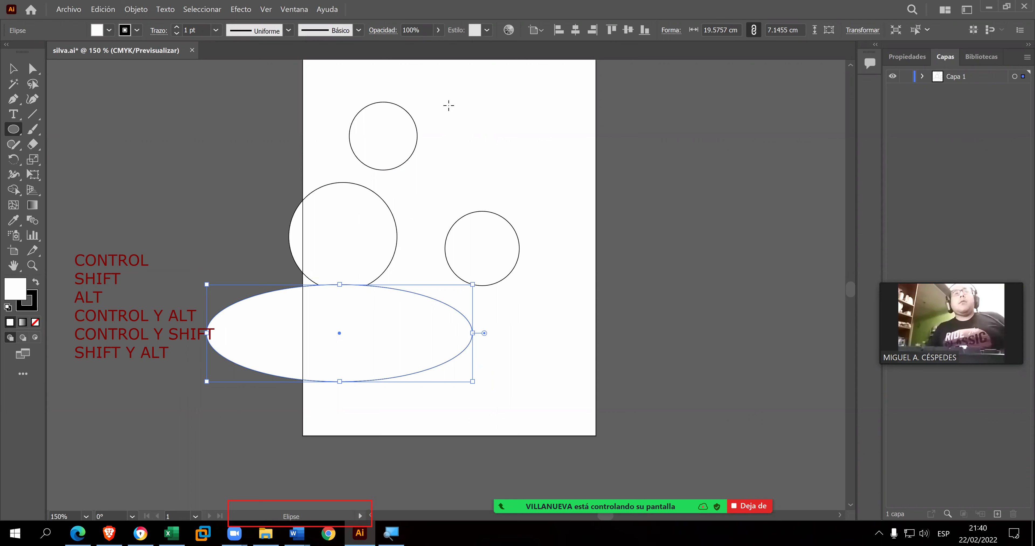
Draw a tall 5.73 × 7.54 cm ellipse beside the top circle and save silva.ai.
click(15, 126)
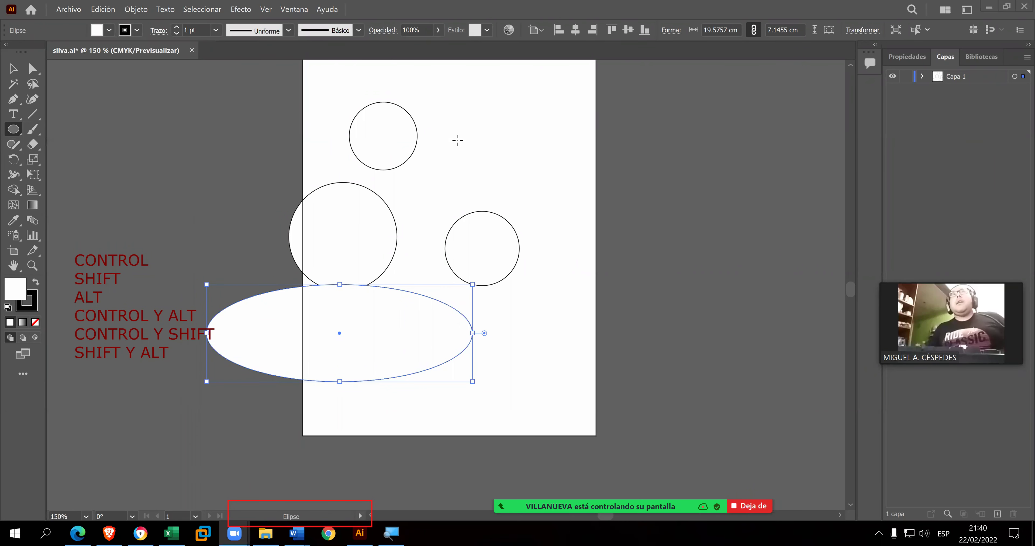
mouse_move(455, 119)
mouse_down()
mouse_move(484, 138)
mouse_move(479, 163)
mouse_move(494, 170)
mouse_up()
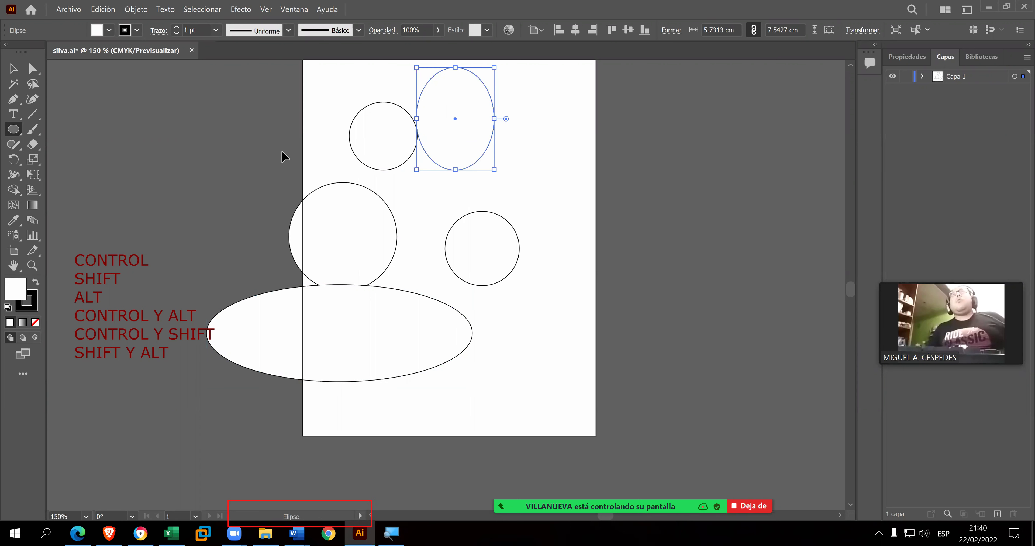
key(ctrl+s)
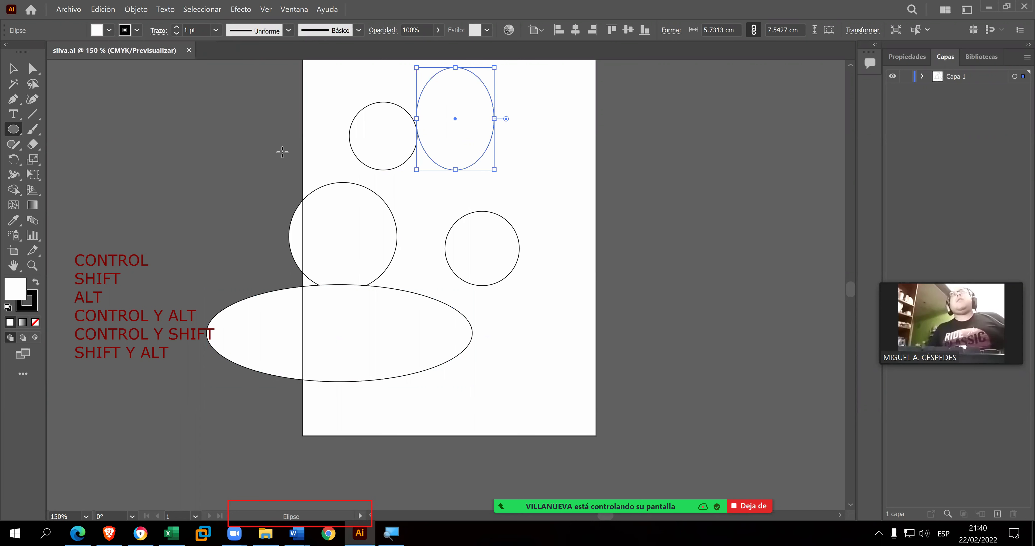
click(68, 13)
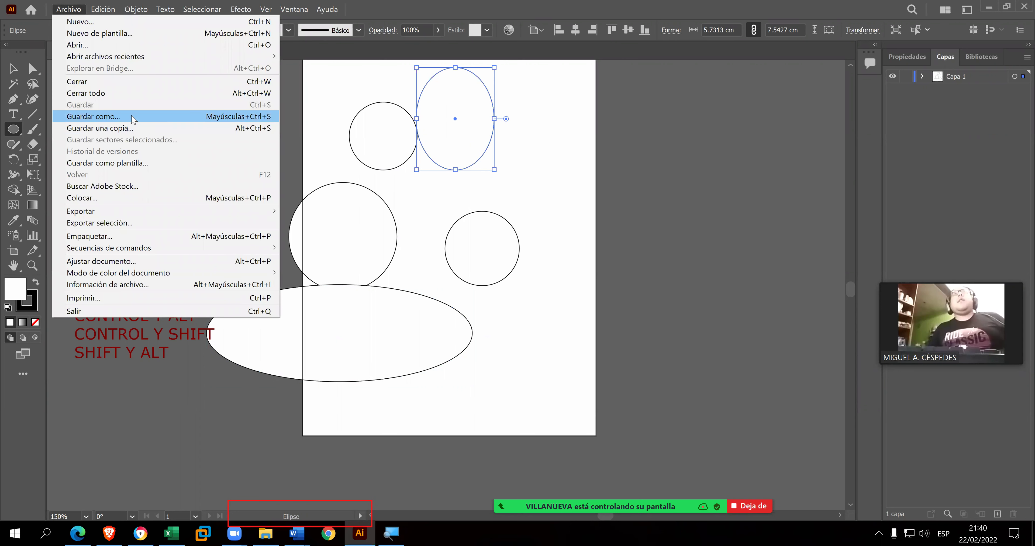
Save the drawing on the Desktop as an Illustrator 2020 .ai file named with a participant's surname.
click(133, 117)
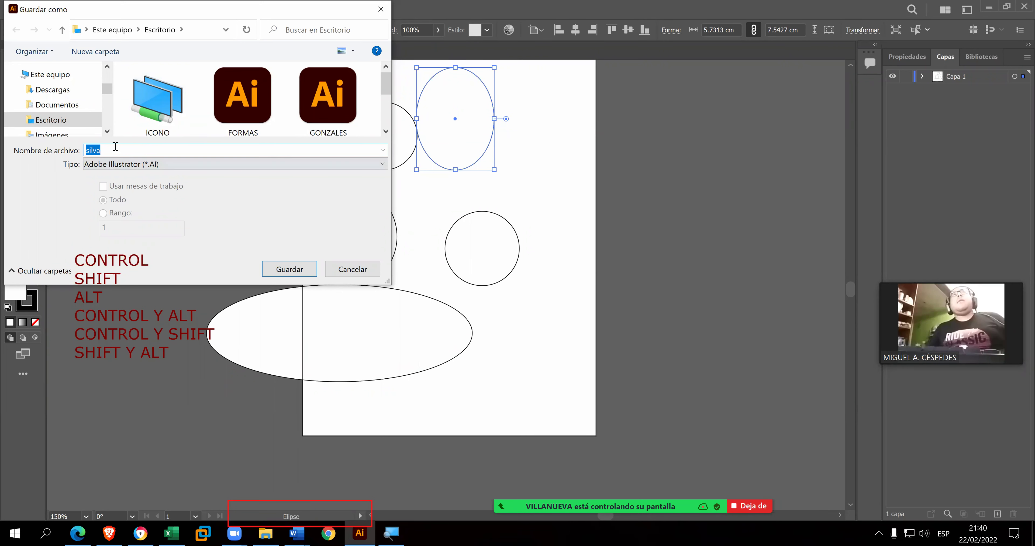
click(116, 147)
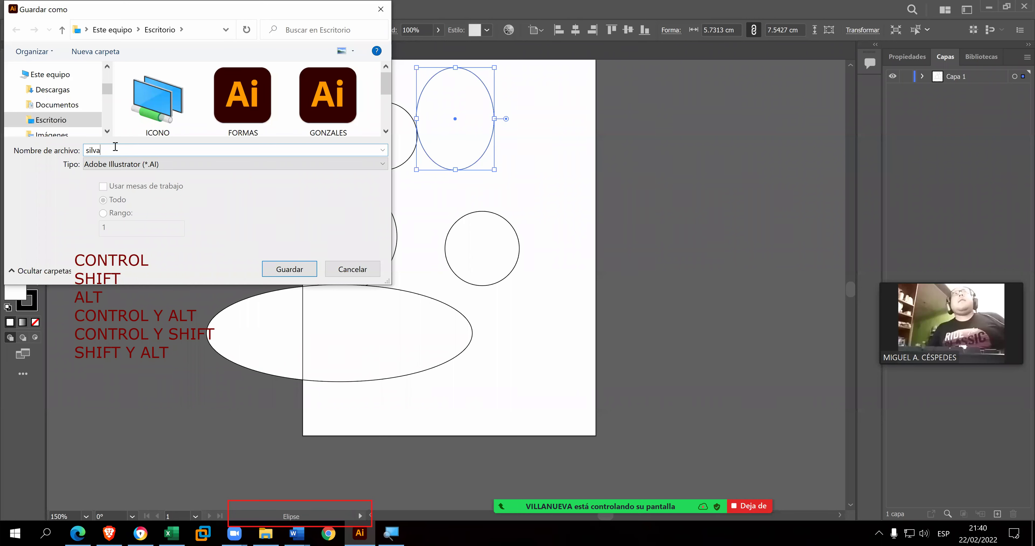
key(BackSpace)
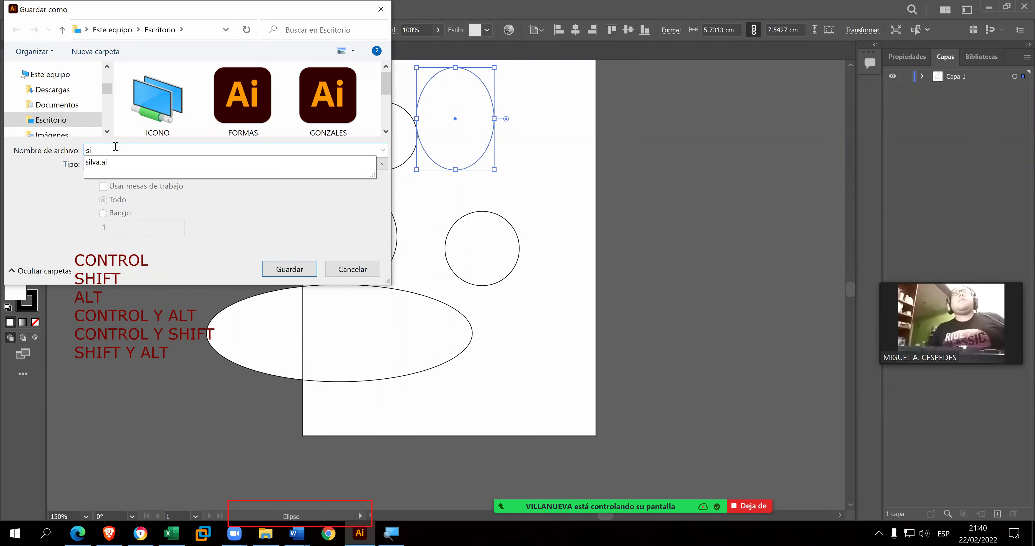
key(BackSpace)
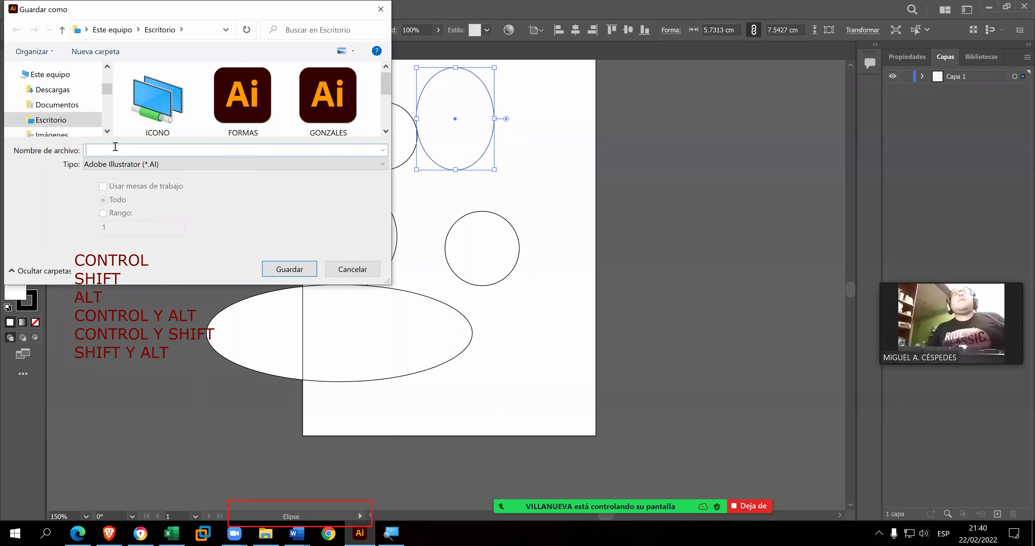
text(PAYTAN)
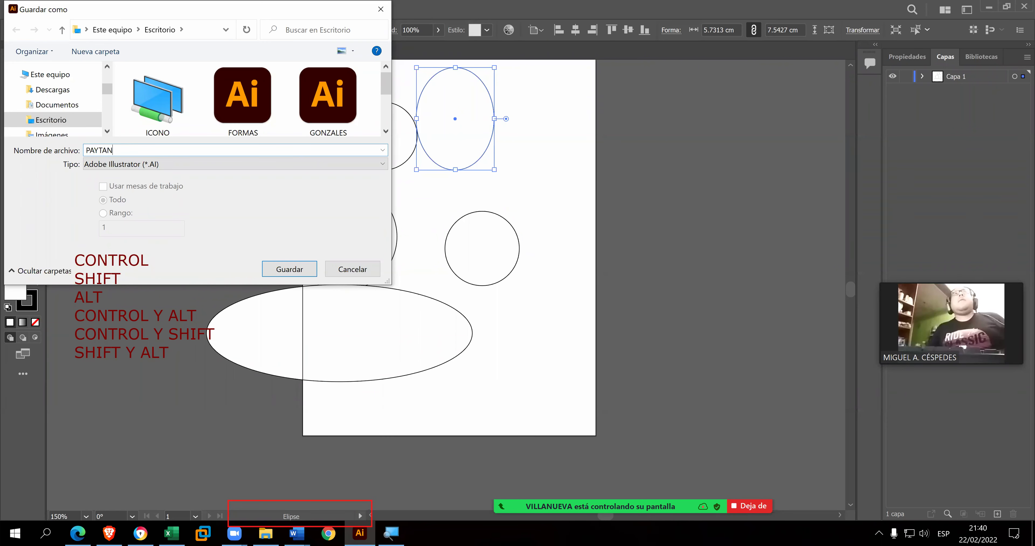
click(291, 270)
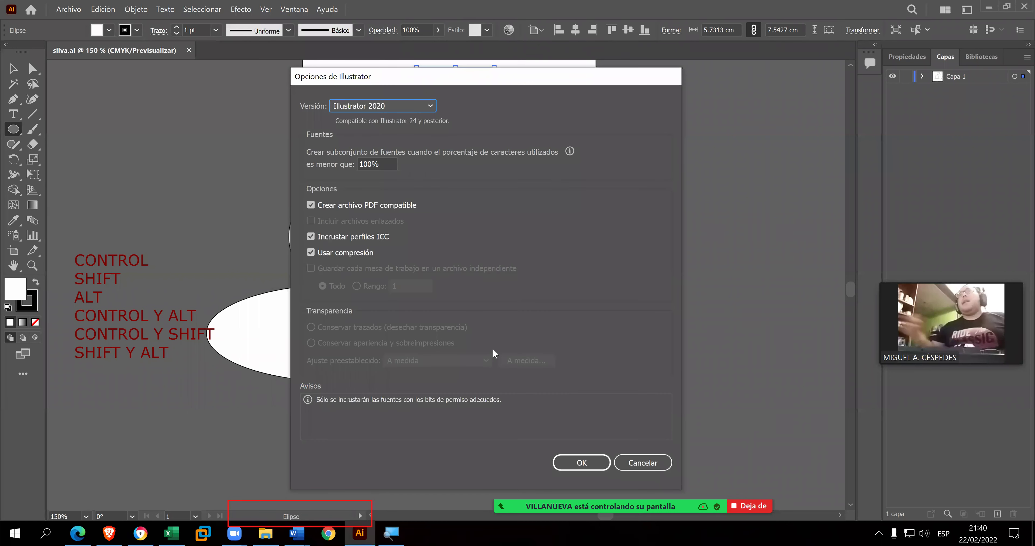
click(578, 463)
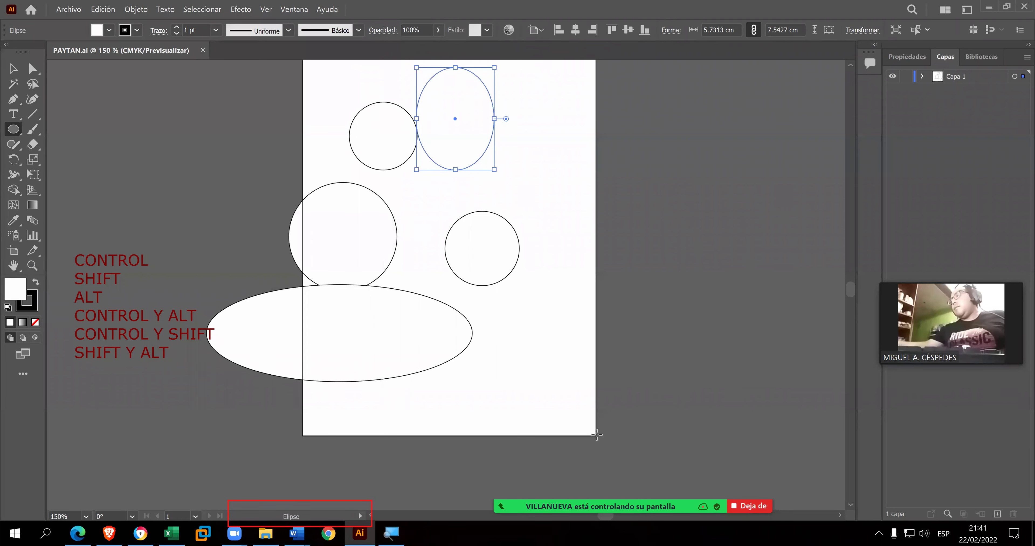
Cancel the pending Zoom remote-control request and open the annotation tools.
scroll(662, 516, right, 5)
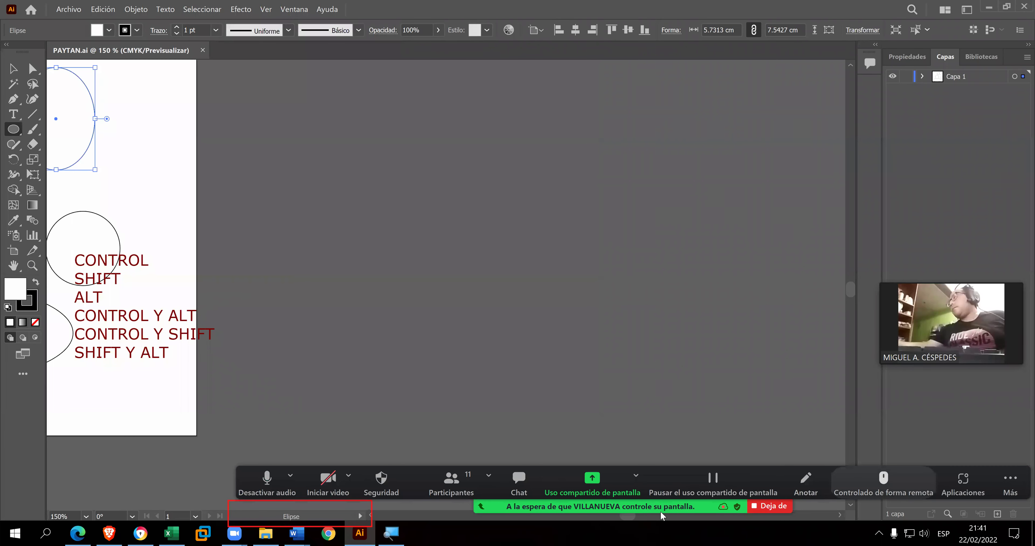
click(888, 276)
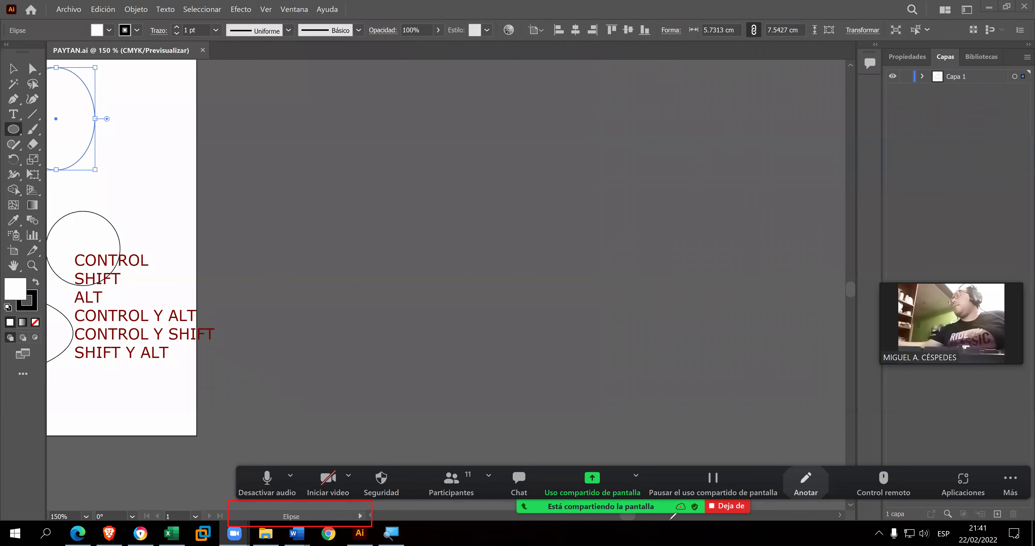
click(805, 485)
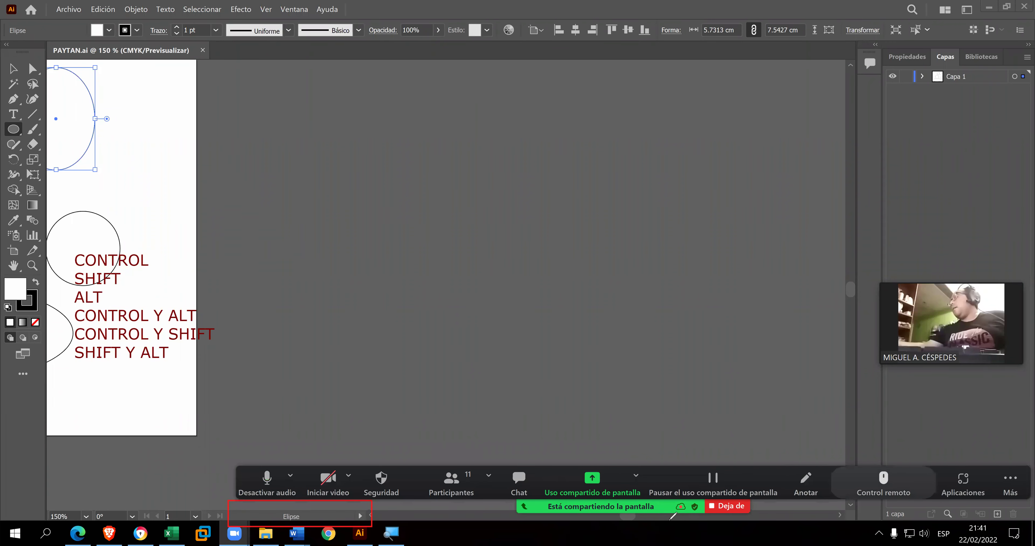
Offer keyboard and mouse control to one participant, then to a different one.
click(883, 483)
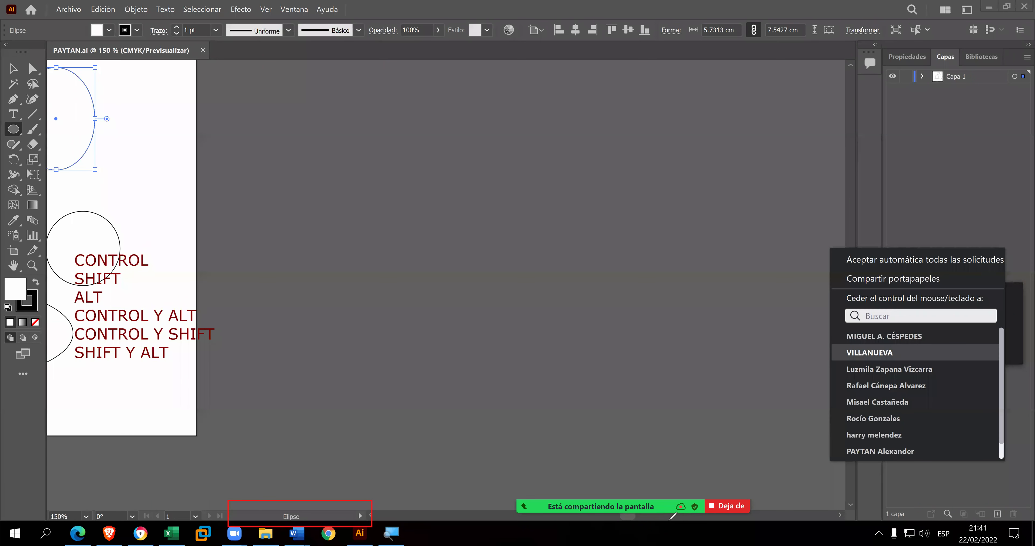
scroll(916, 368, down, 1)
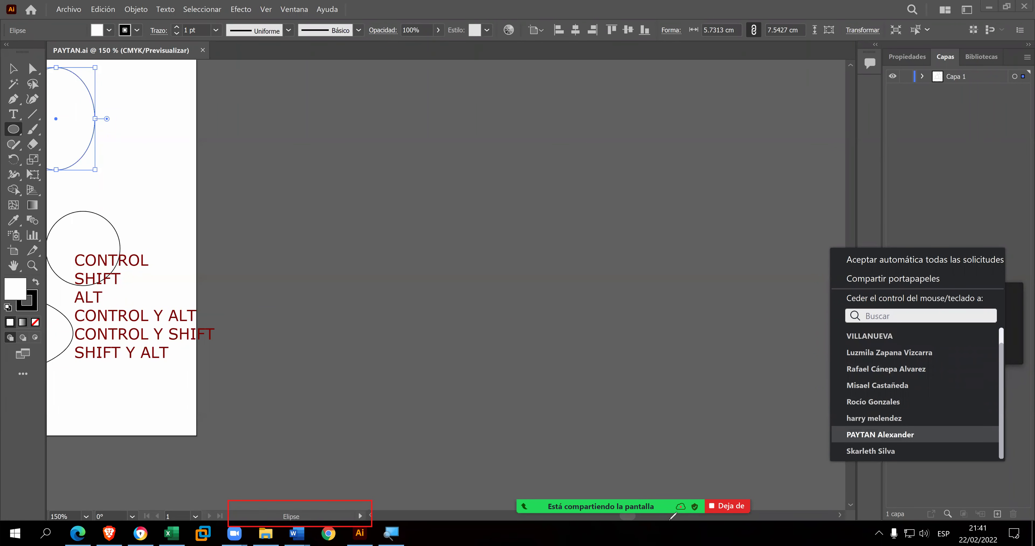
click(909, 420)
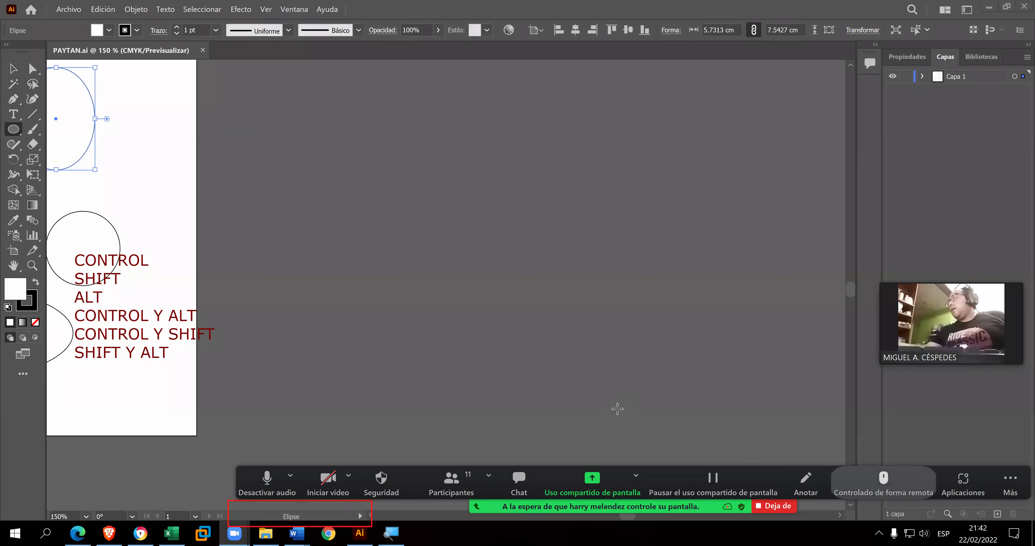
click(883, 482)
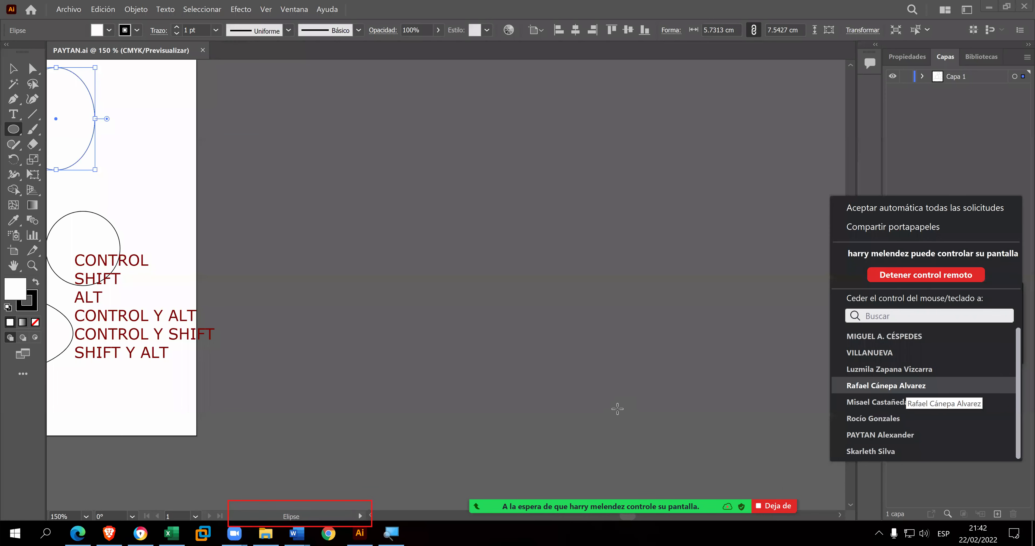
click(877, 402)
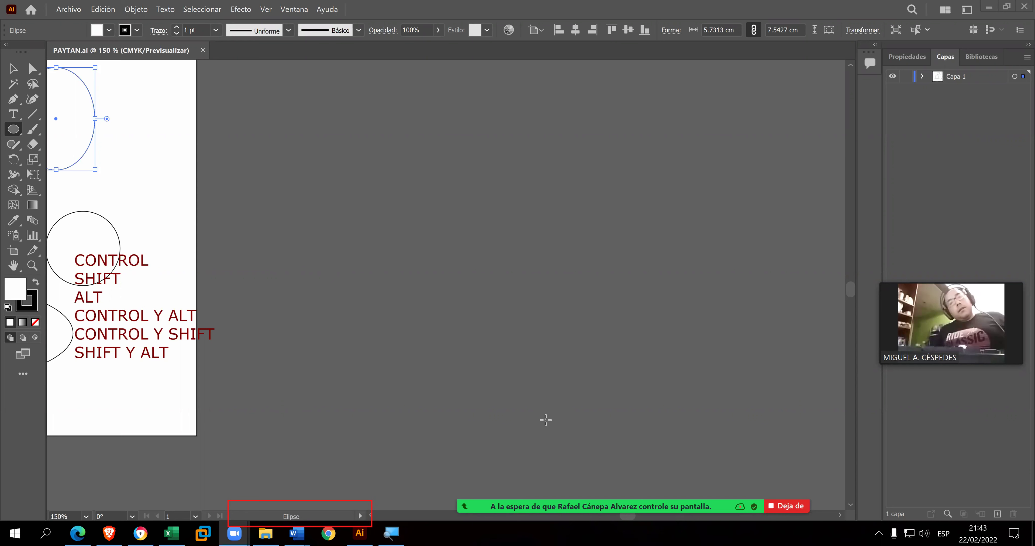
click(839, 424)
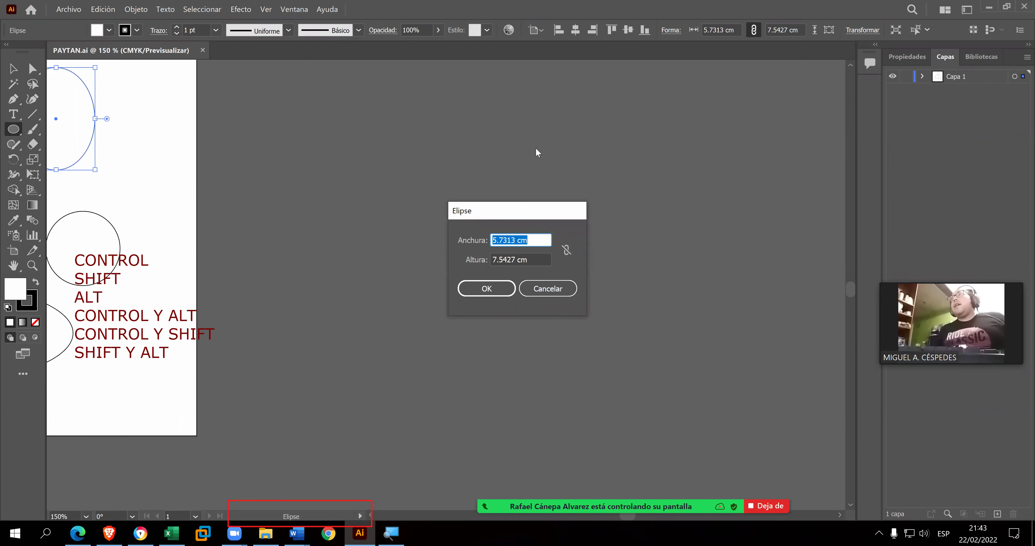
key(alt+Tab)
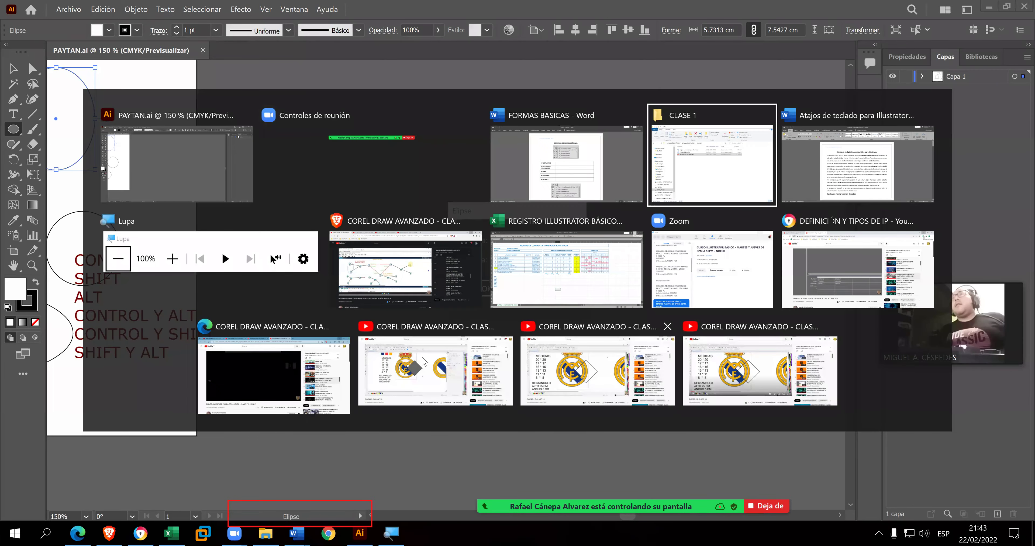
key(alt+Tab)
key(alt+Tab)
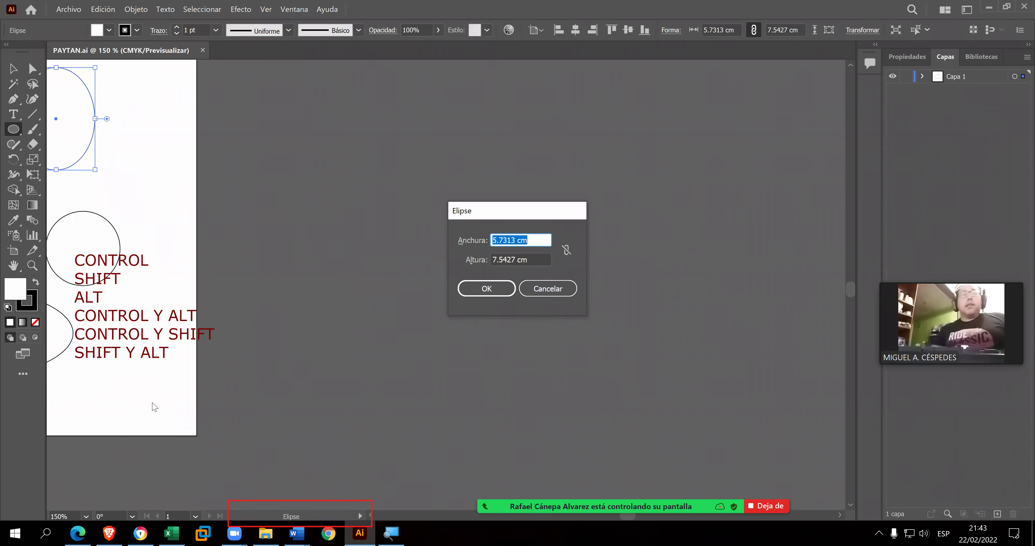
key(Escape)
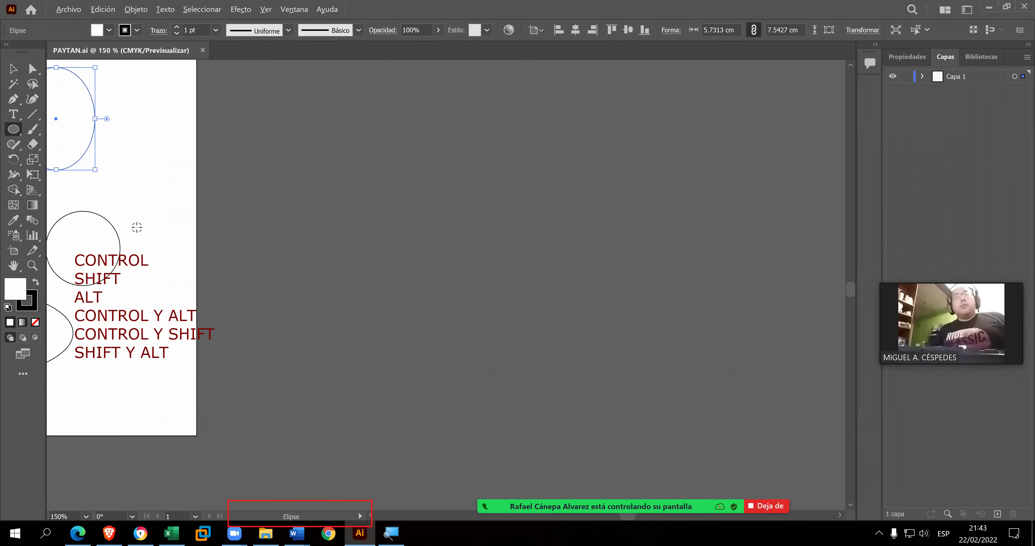
Zoom out and back in, then fit the whole artboard with its five shapes using Ctrl+0.
scroll(136, 228, down, 5)
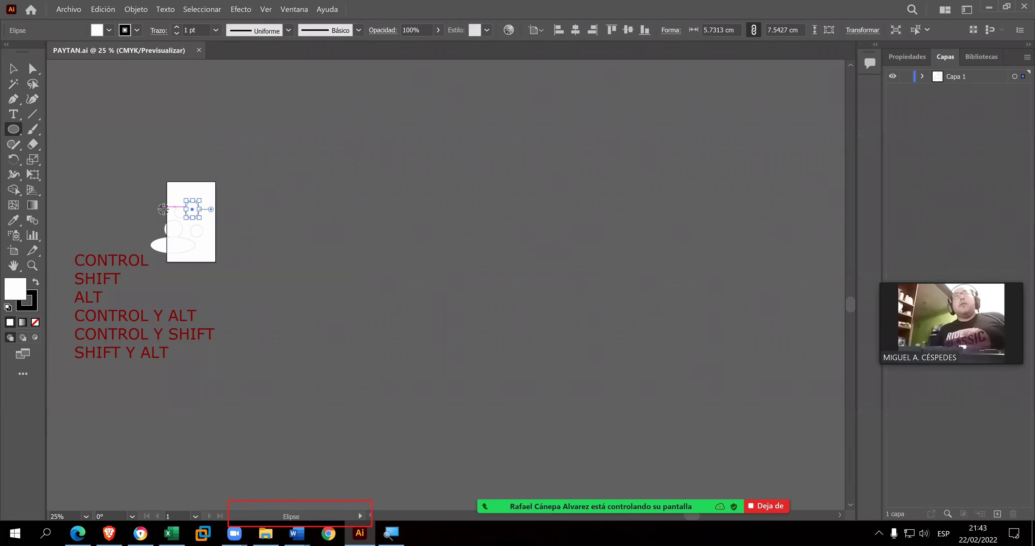
scroll(163, 209, up, 3)
scroll(163, 209, up, 2)
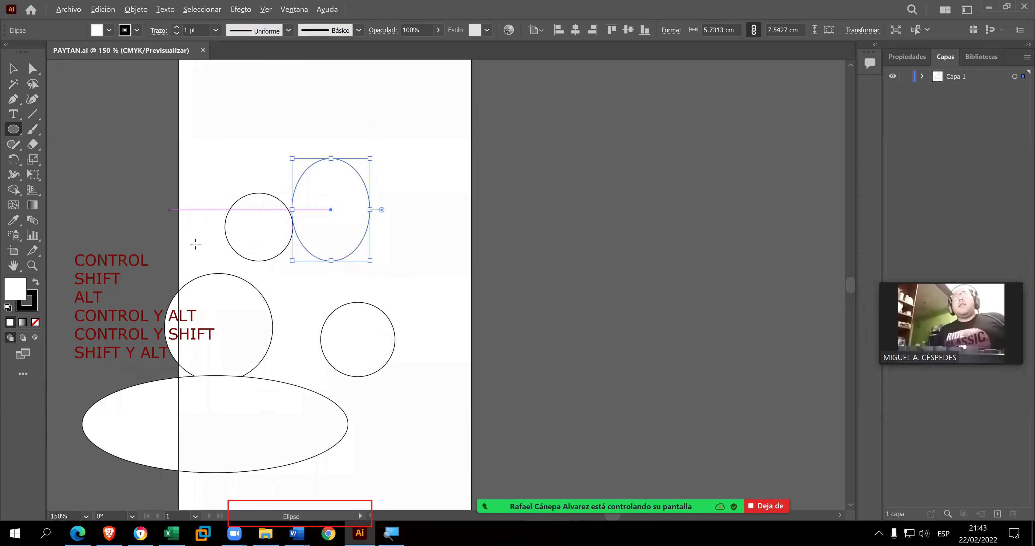
key(alt)
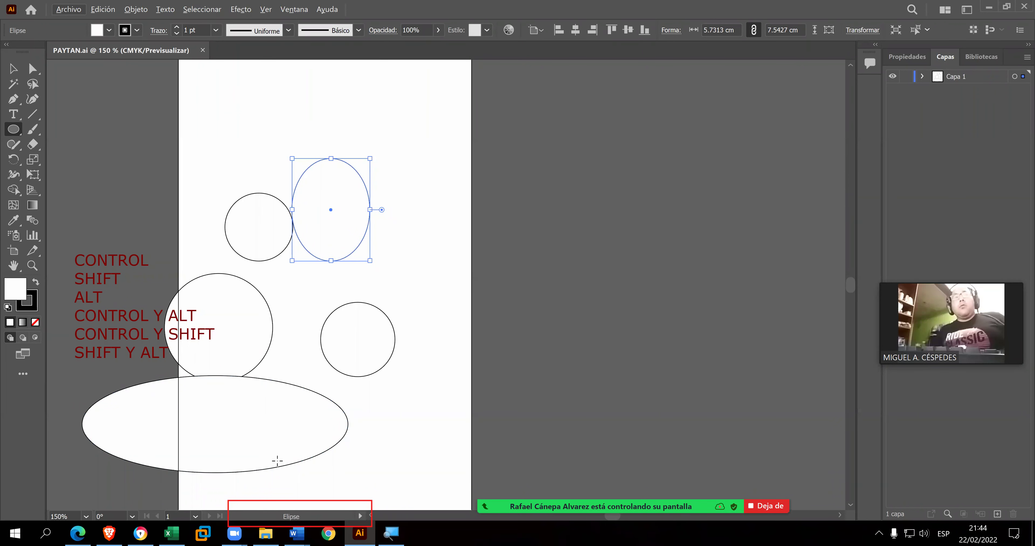
key(ctrl+0)
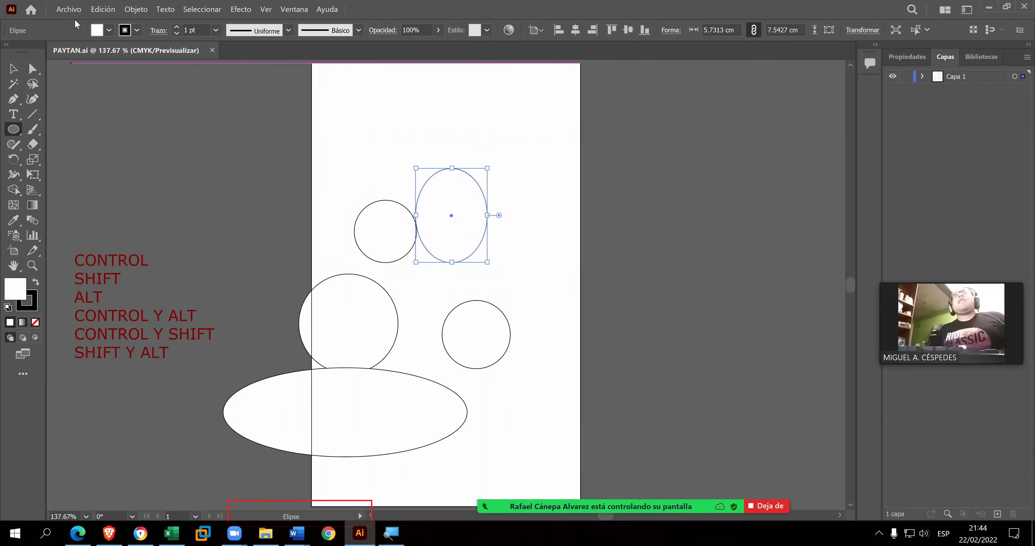
Save the drawing, then save a copy as an Illustrator 2020 .ai file named with another participant's surname.
click(67, 9)
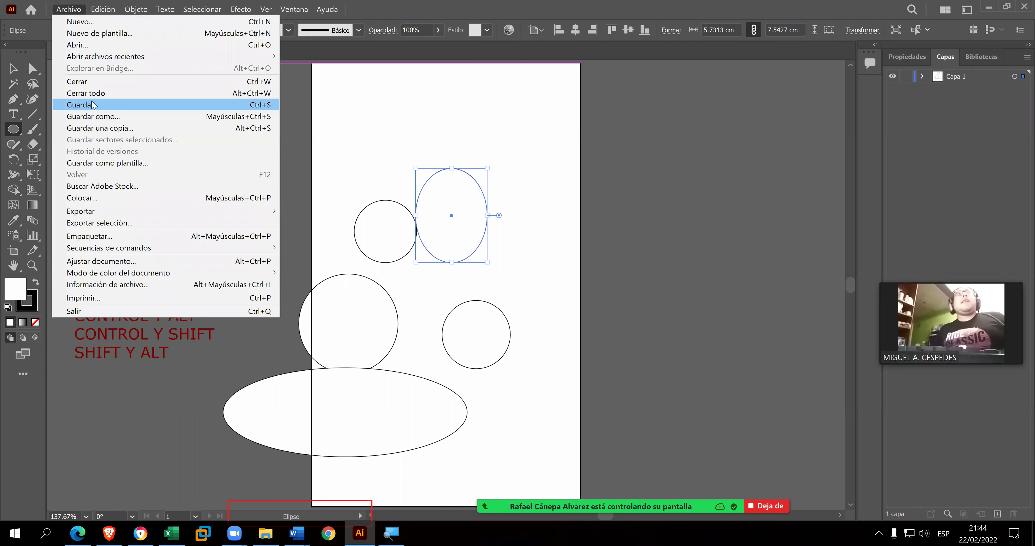
click(92, 105)
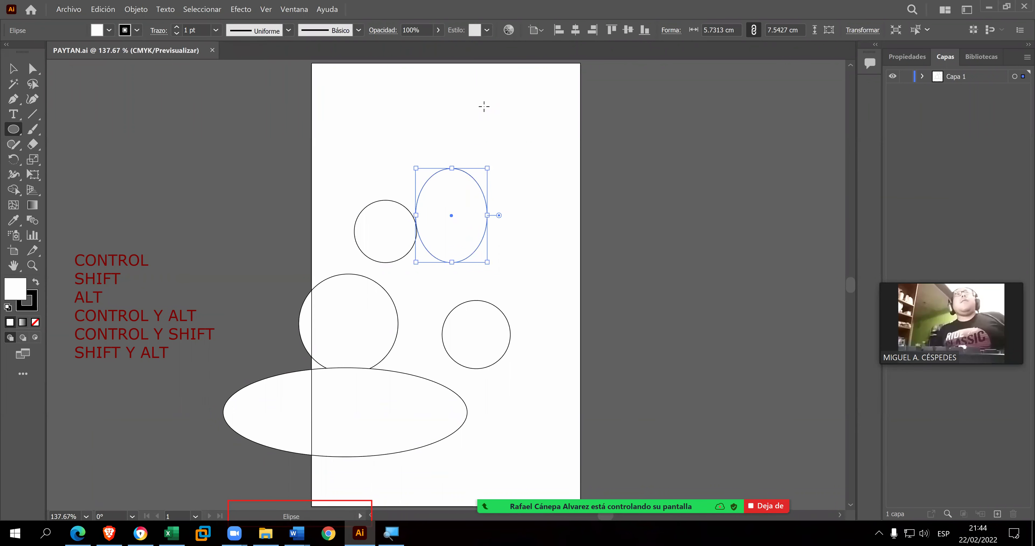
click(63, 8)
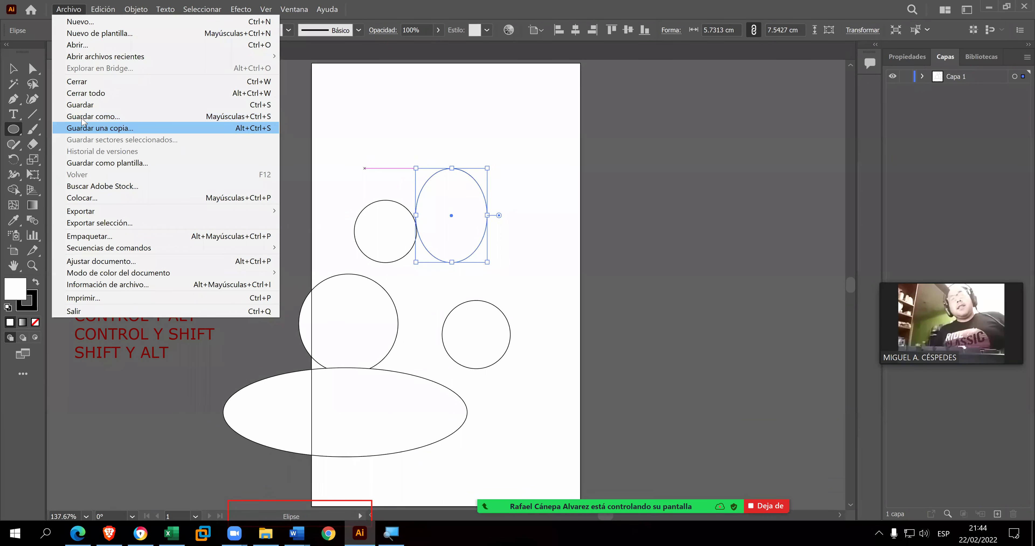
click(81, 117)
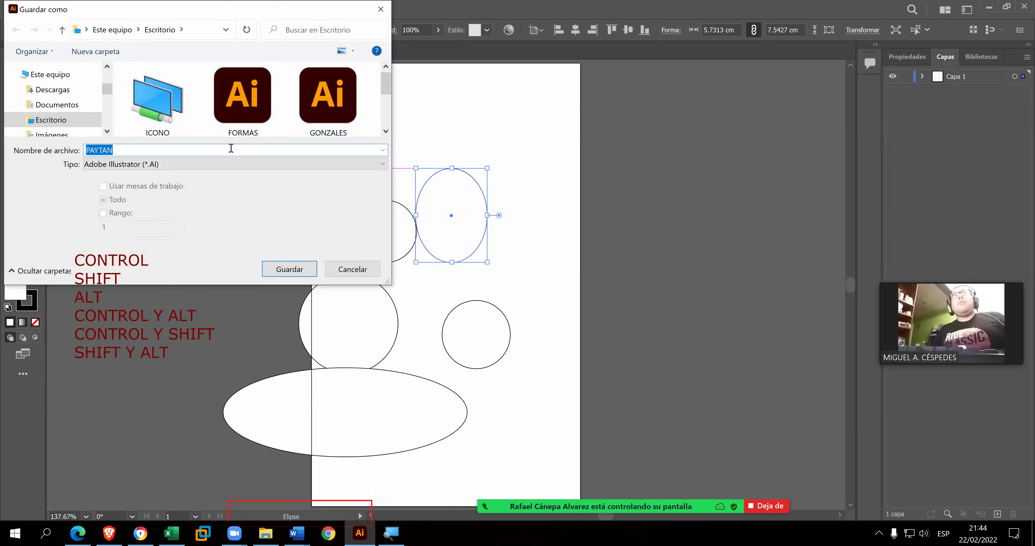
text(Cánepa)
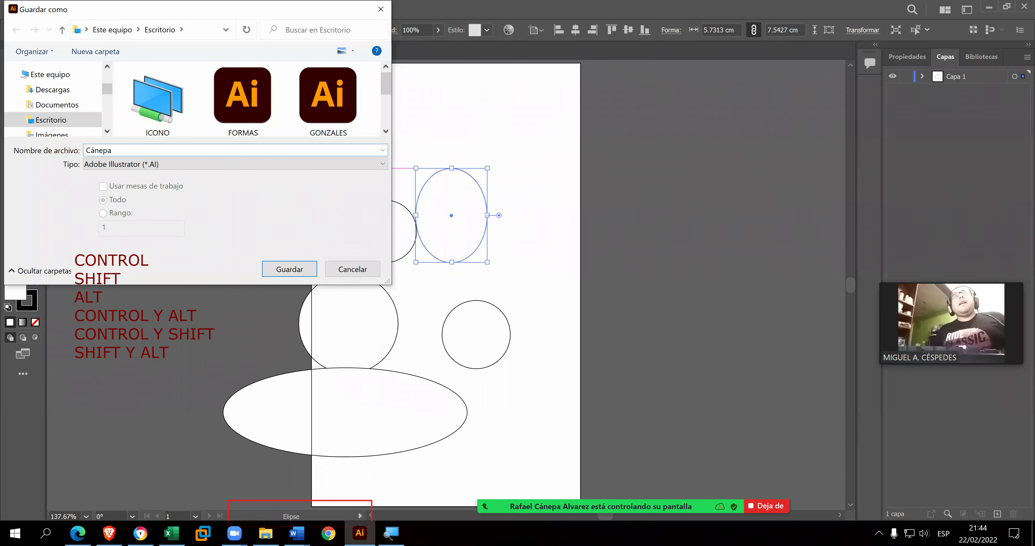
click(287, 273)
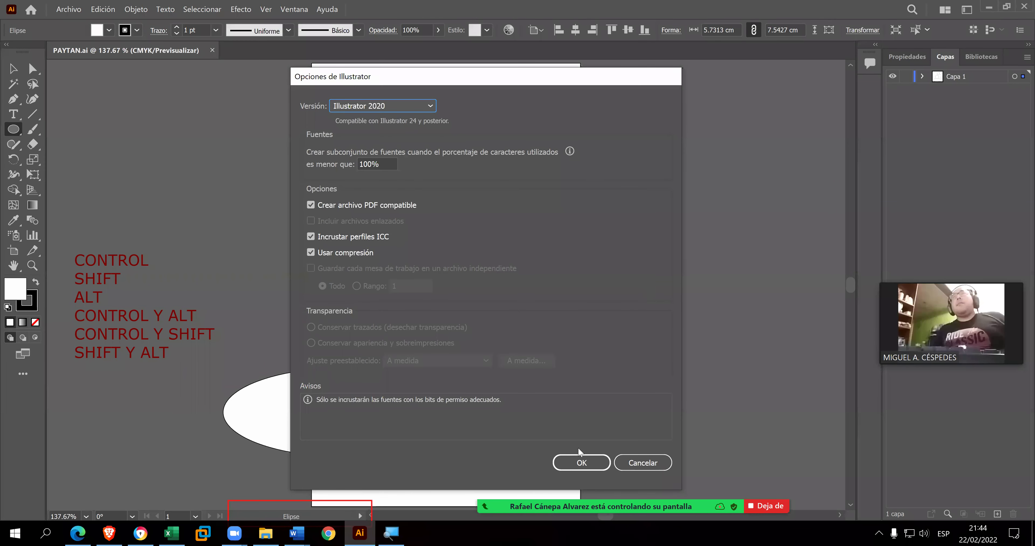
click(588, 464)
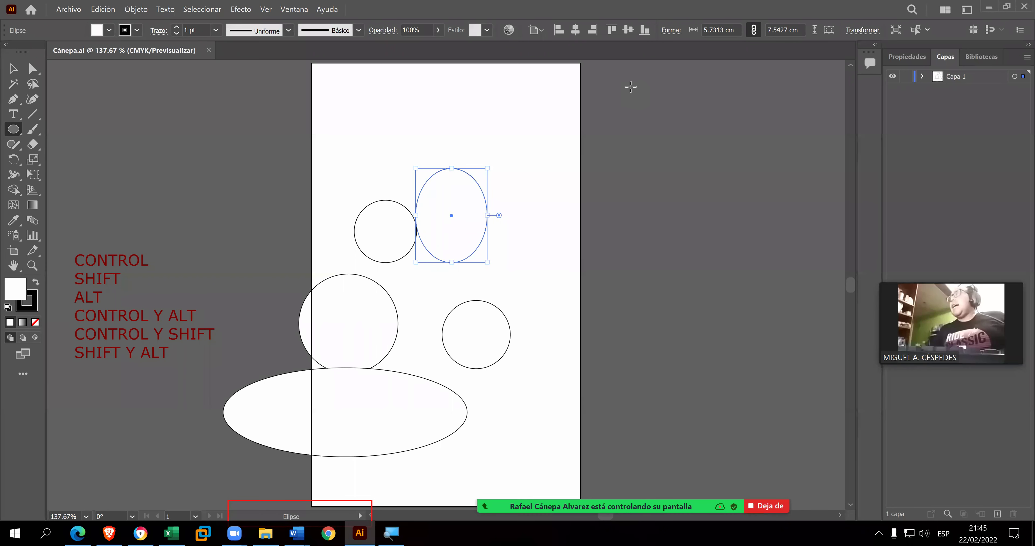
Select all five shapes and delete them, leaving the artboard blank.
key(ctrl+a)
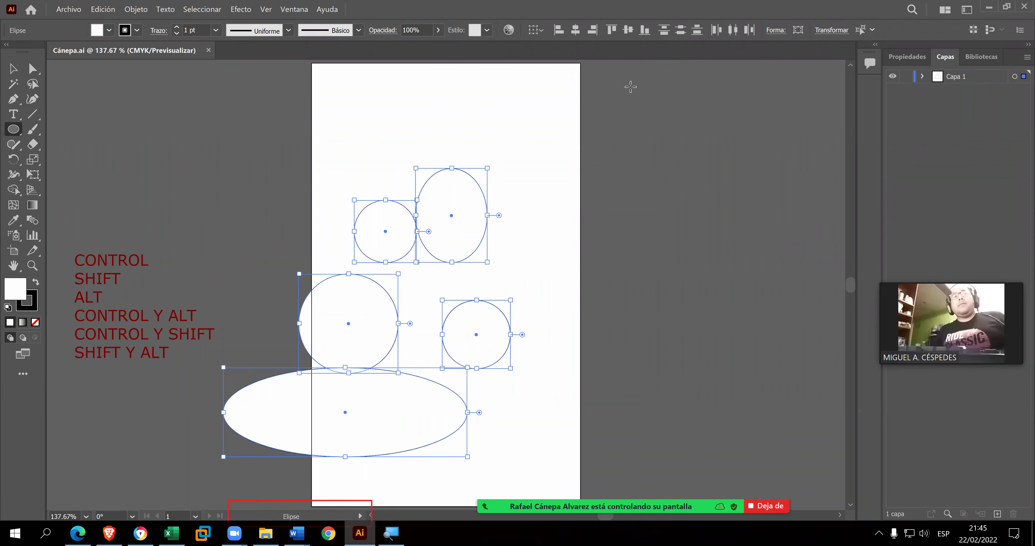
key(Delete)
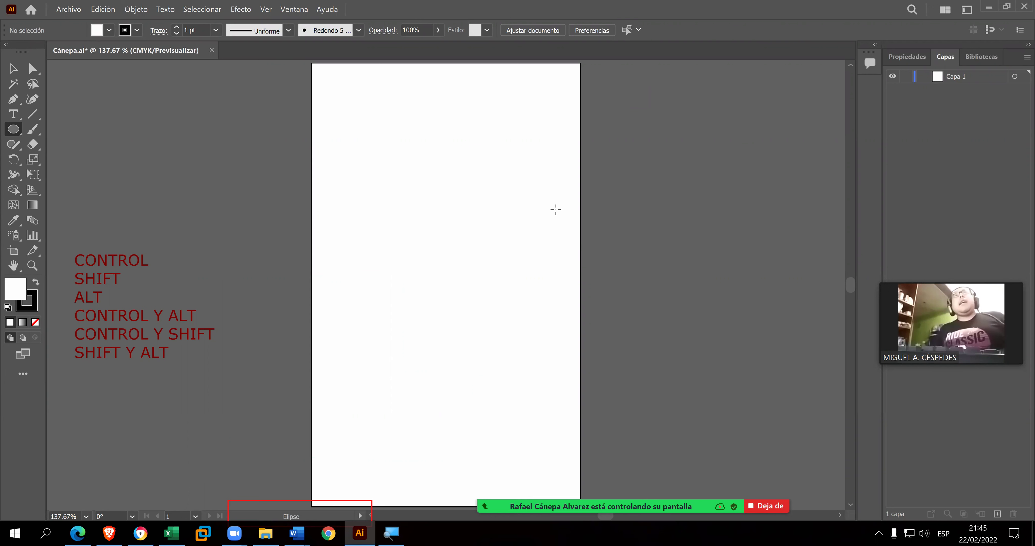
key(m)
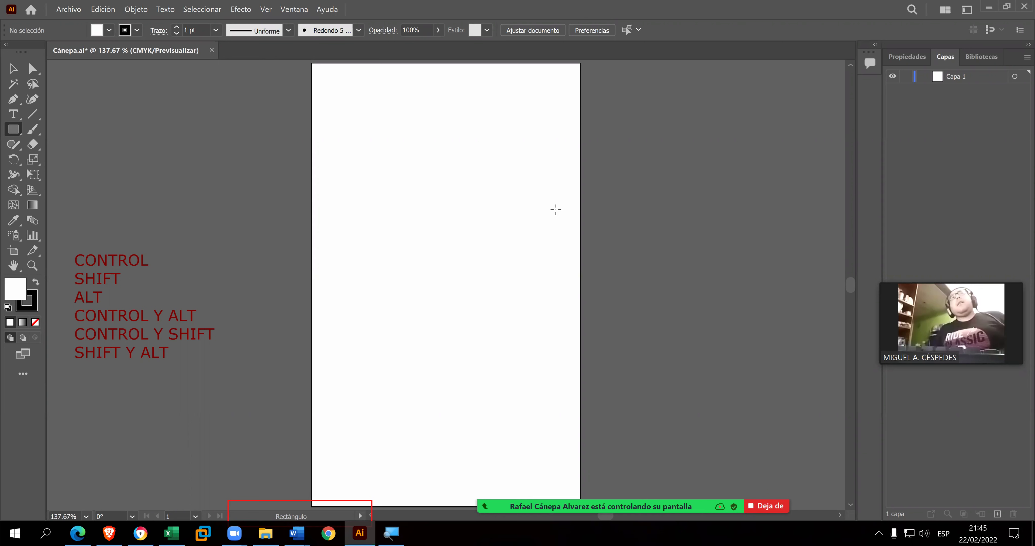
Draw two overlapping rectangles near the top-left and shift the larger one down and right.
key(v)
drag(348, 96, 413, 137)
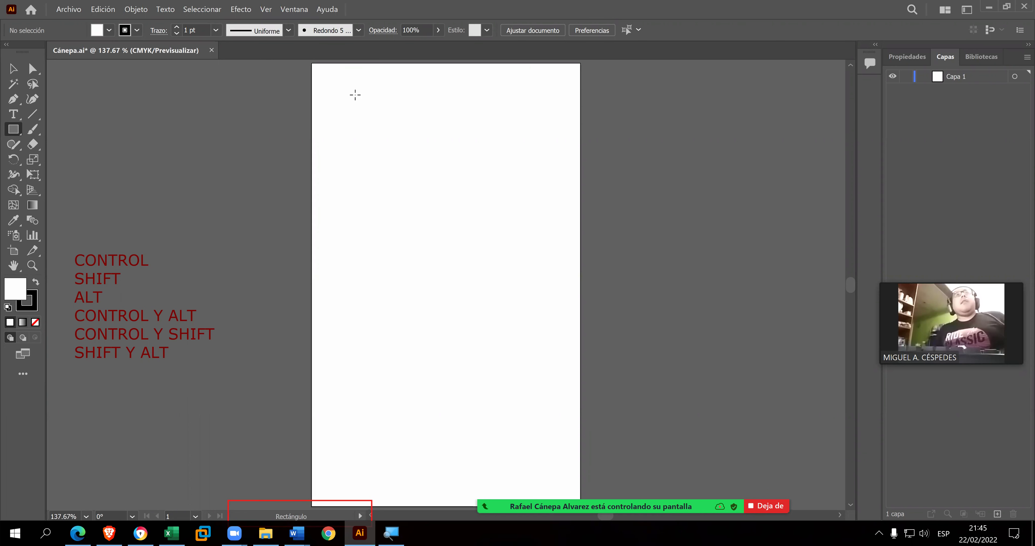
drag(334, 83, 416, 144)
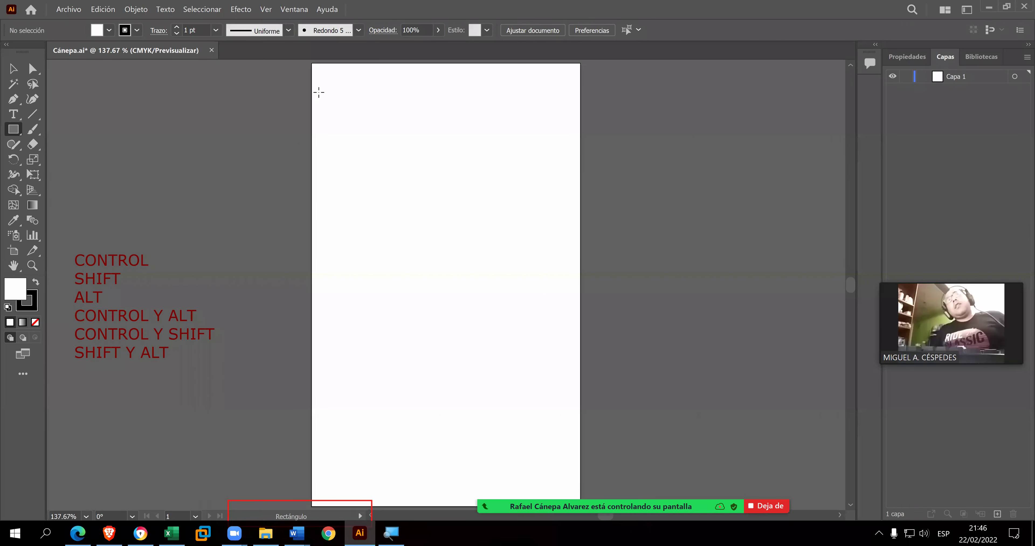
drag(326, 90, 424, 153)
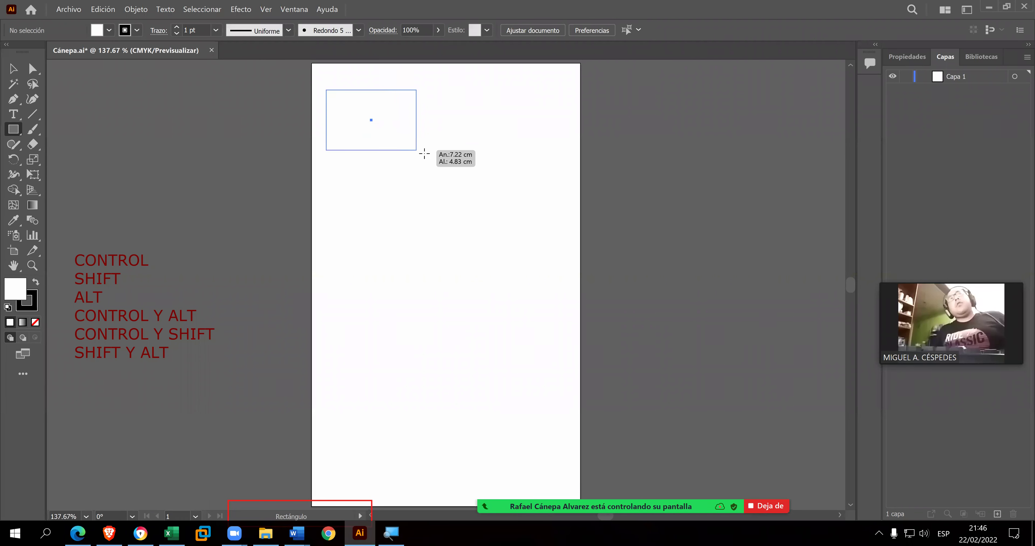
drag(424, 153, 425, 153)
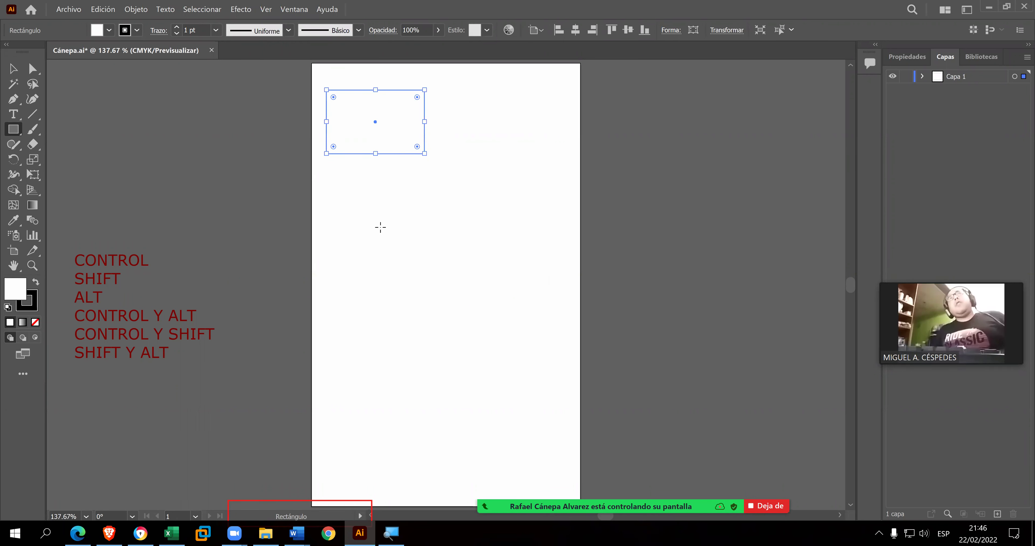
drag(335, 184, 417, 240)
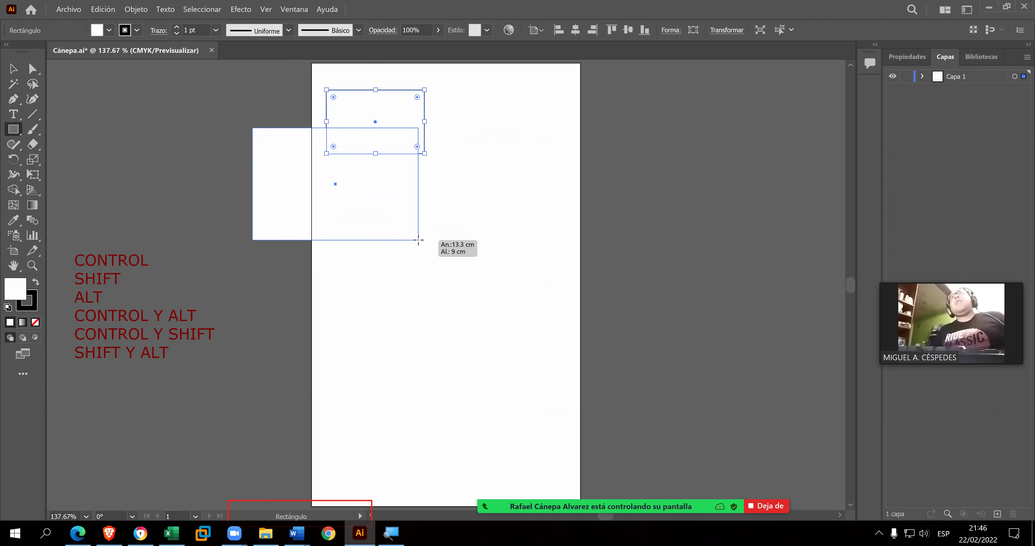
drag(417, 239, 418, 239)
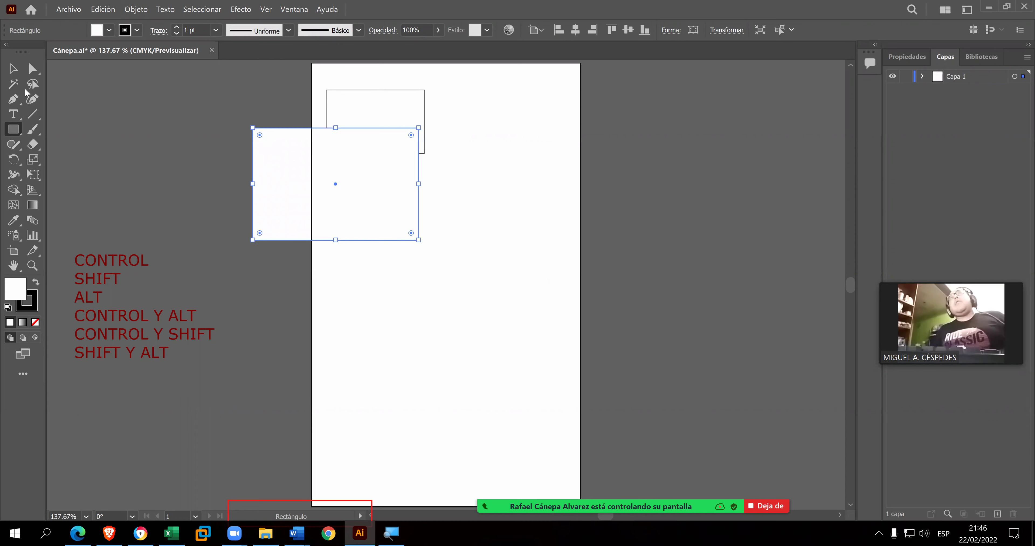
click(13, 69)
mouse_move(347, 155)
mouse_down()
mouse_move(505, 228)
mouse_move(478, 205)
mouse_up()
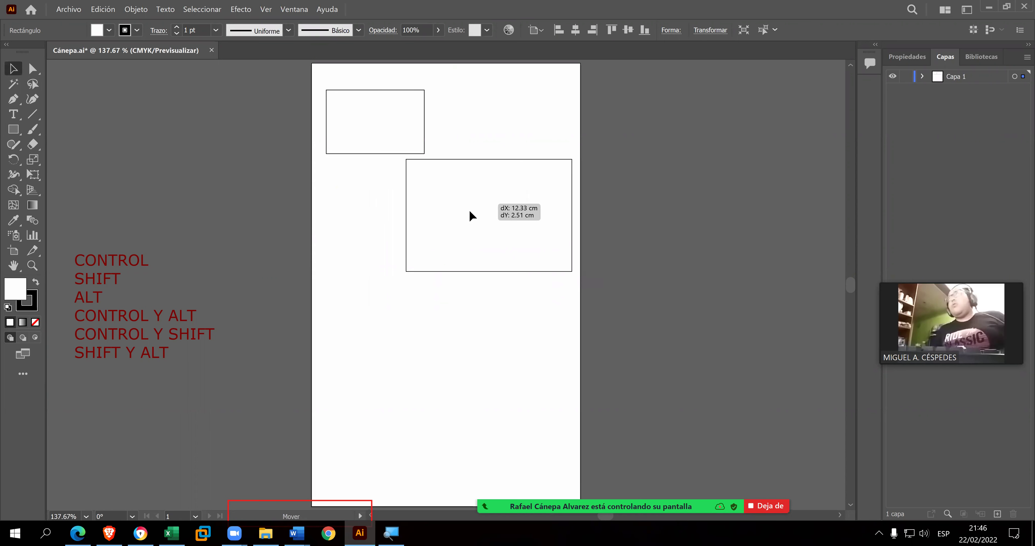
drag(478, 203, 467, 209)
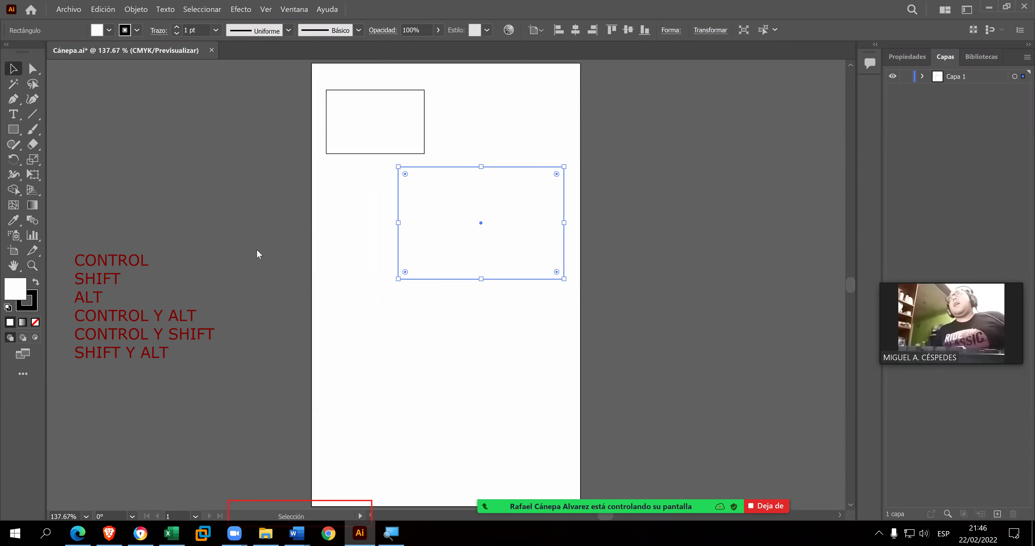
Draw a small rectangle at the left edge and move it up beside the top-left rectangle.
click(14, 132)
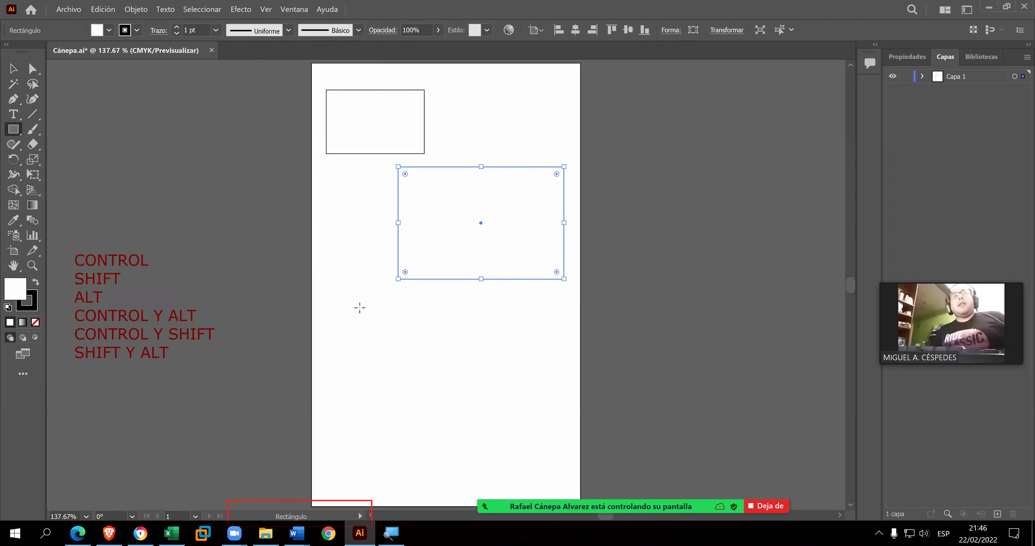
drag(347, 314, 392, 341)
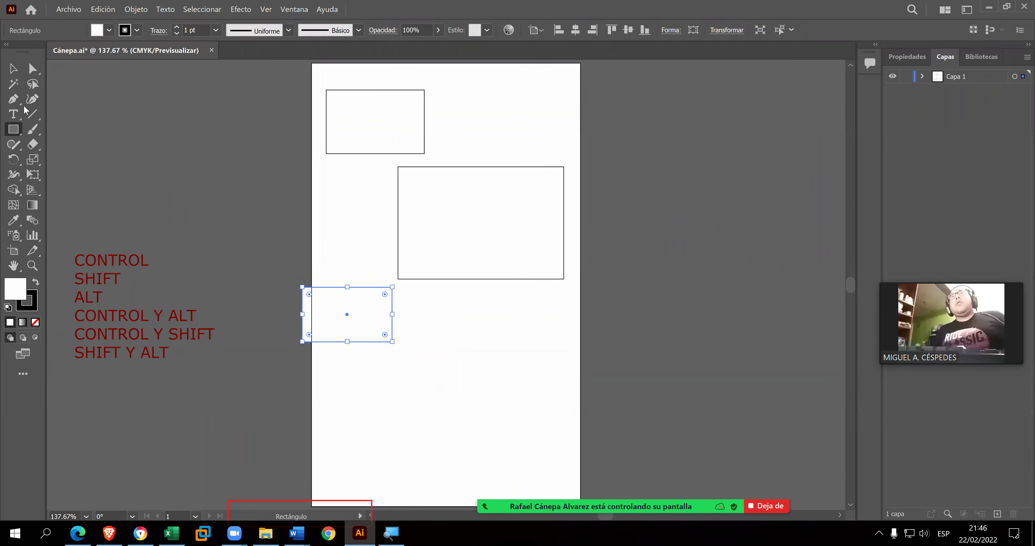
click(12, 75)
mouse_move(347, 313)
mouse_down()
mouse_move(496, 107)
mouse_move(505, 66)
mouse_up()
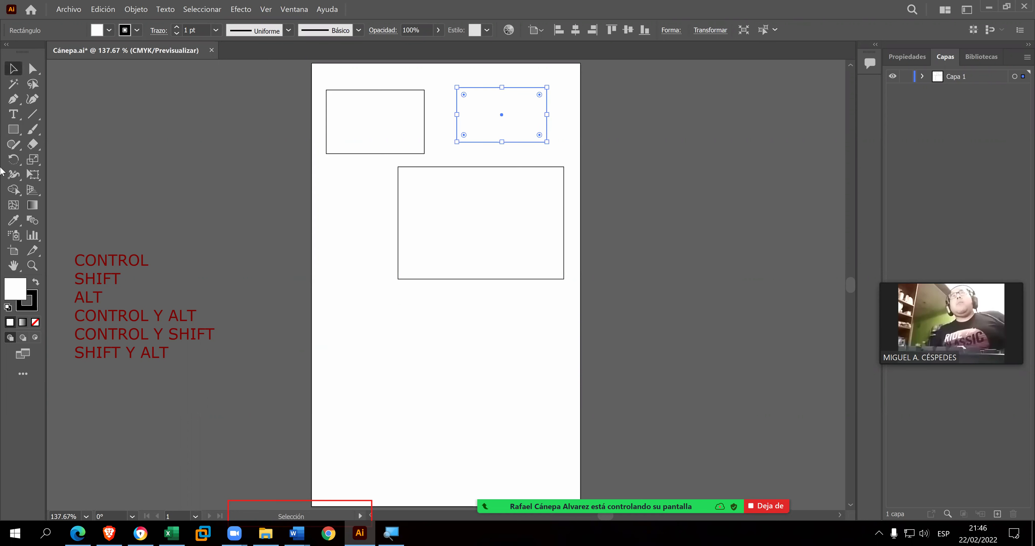
Draw a rectangle straddling the artboard's left edge with a small tall rectangle inside.
click(13, 129)
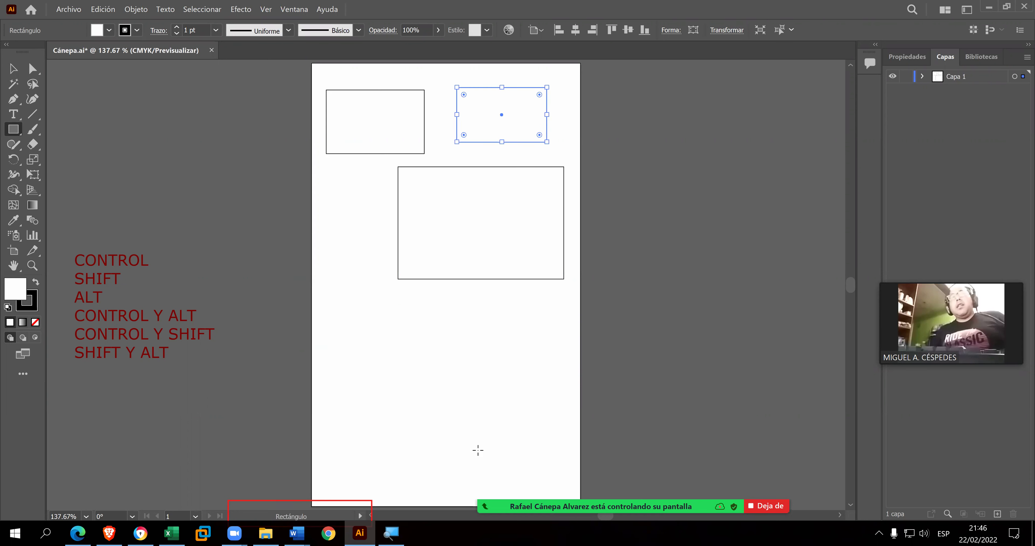
key(ctrl)
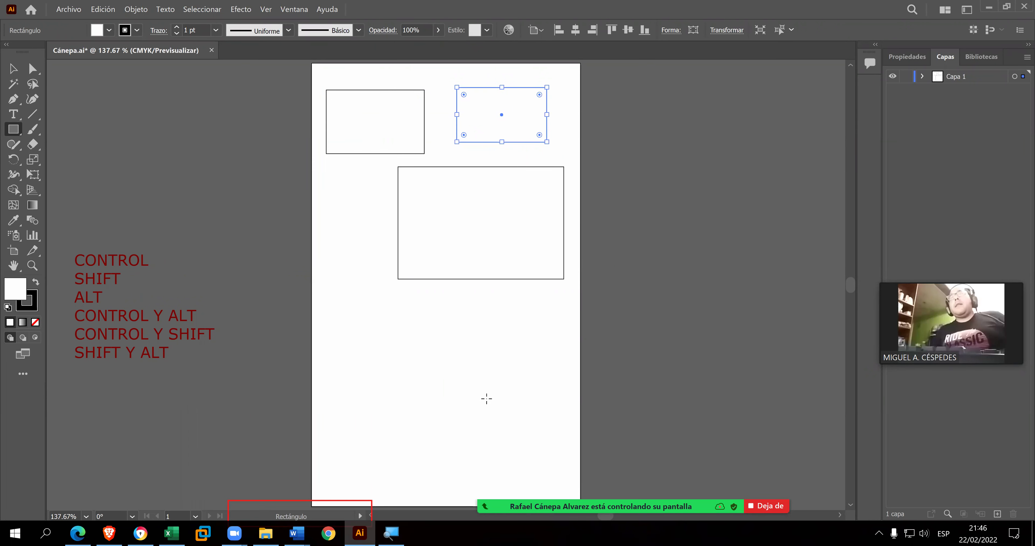
drag(345, 323, 415, 377)
drag(384, 324, 407, 360)
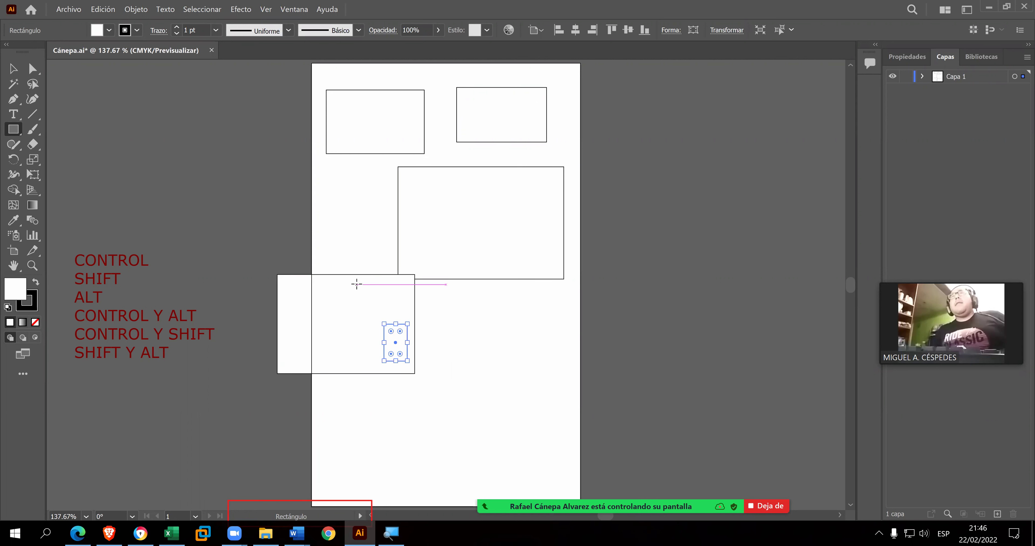
Delete the stray rectangle and draw a large 17.78 cm square, moved off the artboard's right side.
key(Delete)
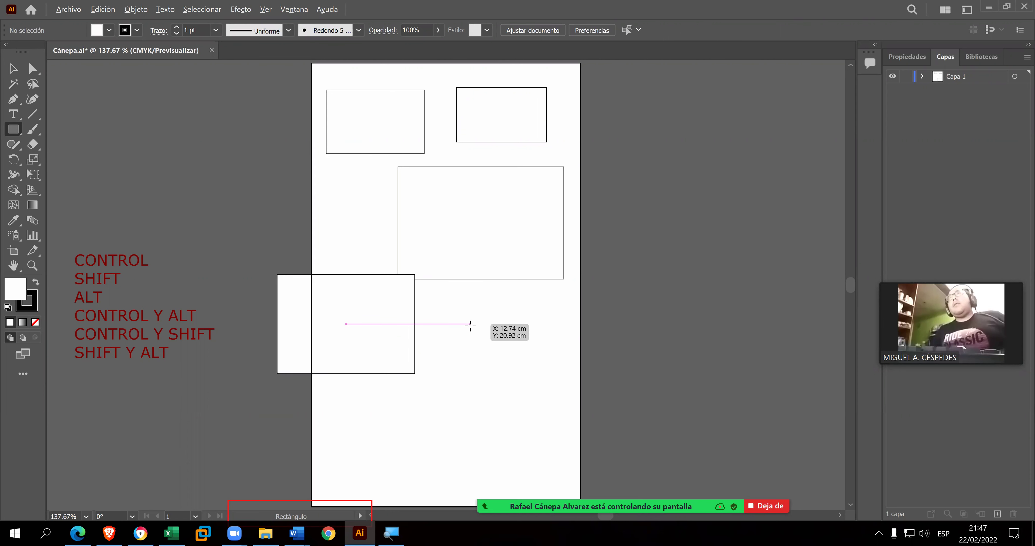
drag(469, 324, 516, 355)
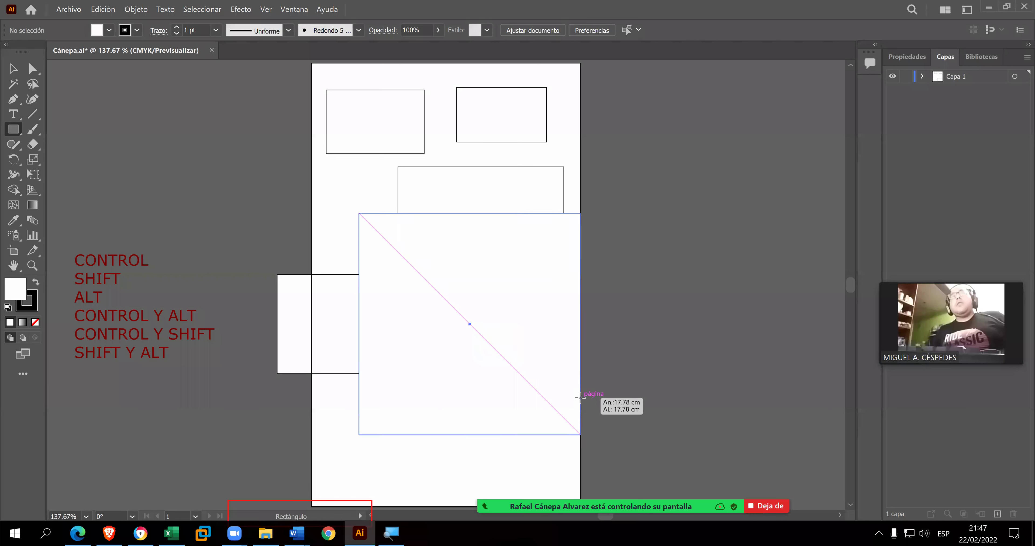
drag(580, 397, 580, 434)
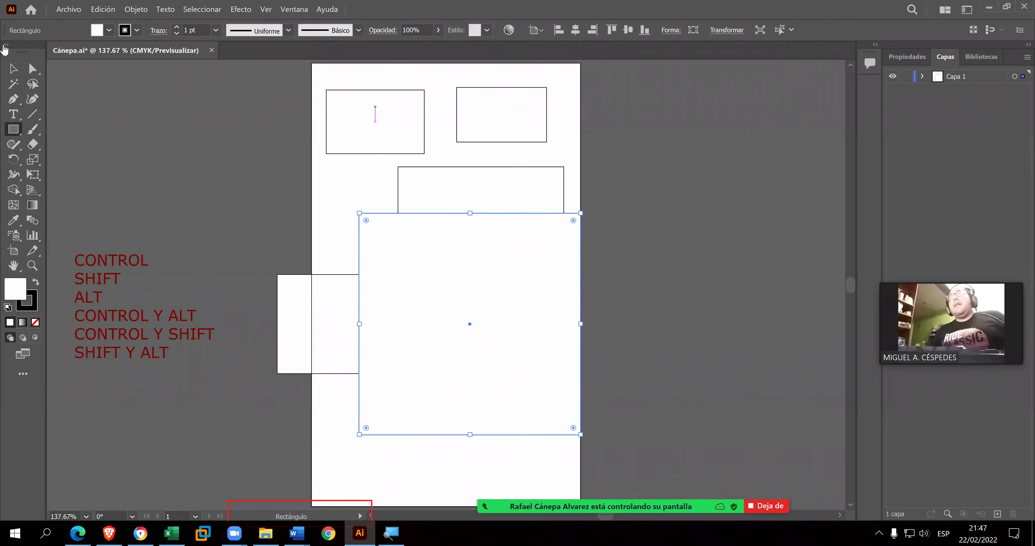
click(14, 68)
drag(477, 302, 697, 282)
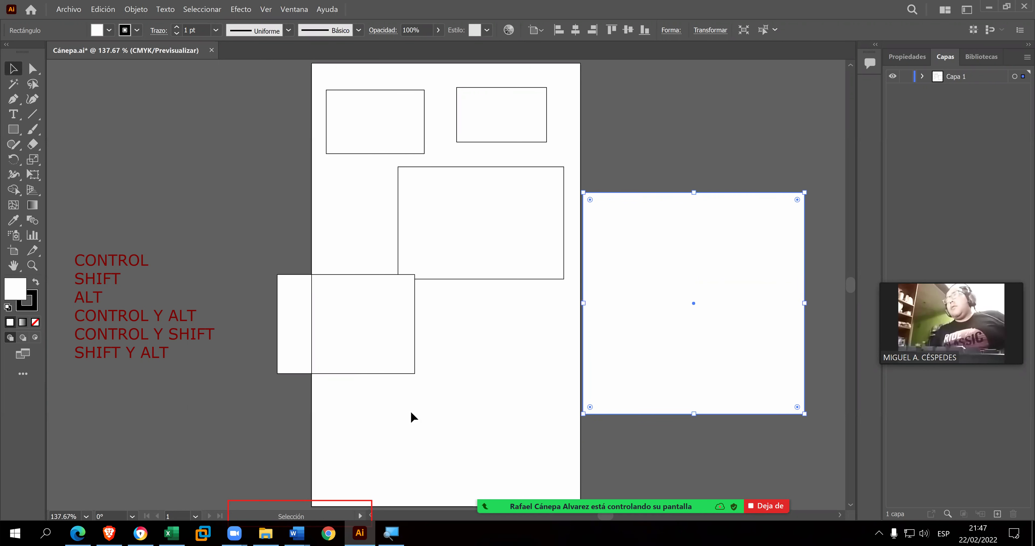
Draw a small square near the artboard bottom and save Cánepa.ai.
click(14, 129)
drag(400, 403, 439, 429)
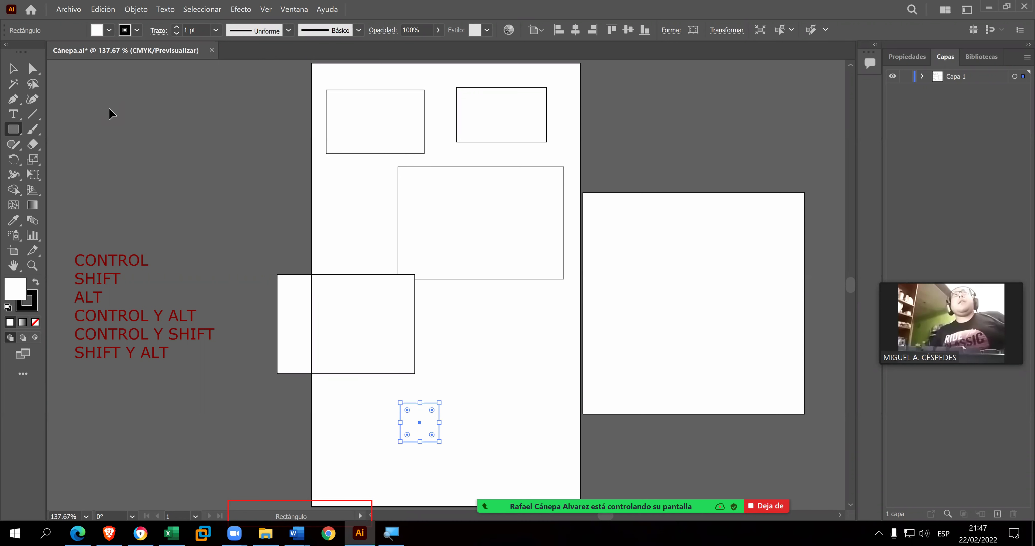
key(ctrl+s)
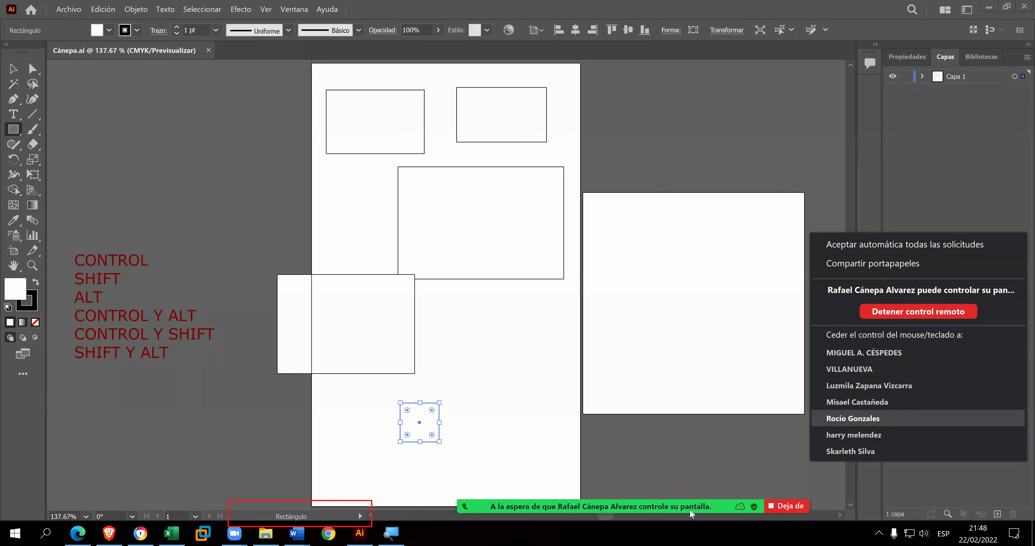
Pass remote control to another participant from the 'Ceder el control del mouse/teclado a' list.
key(Down)
key(Down)
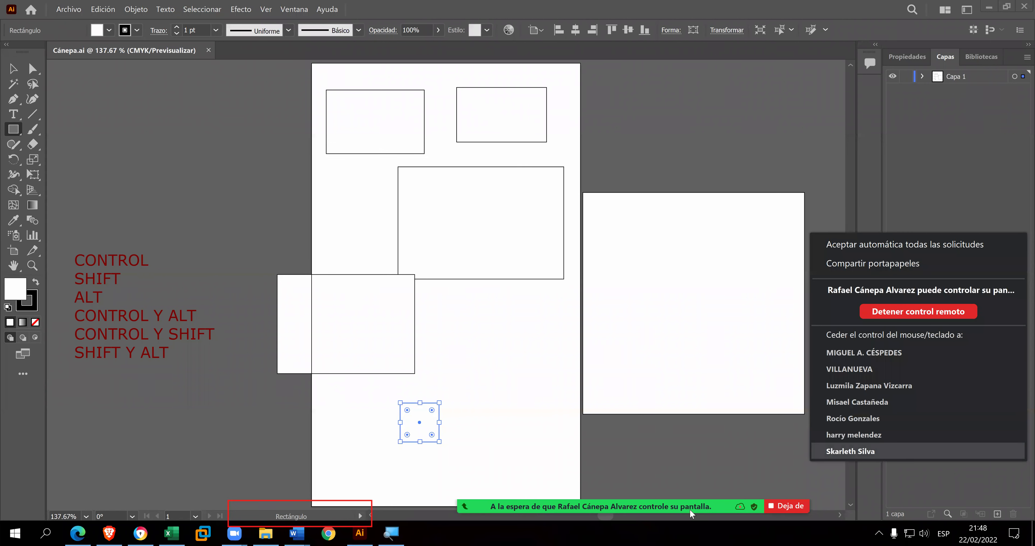
key(Up)
key(Return)
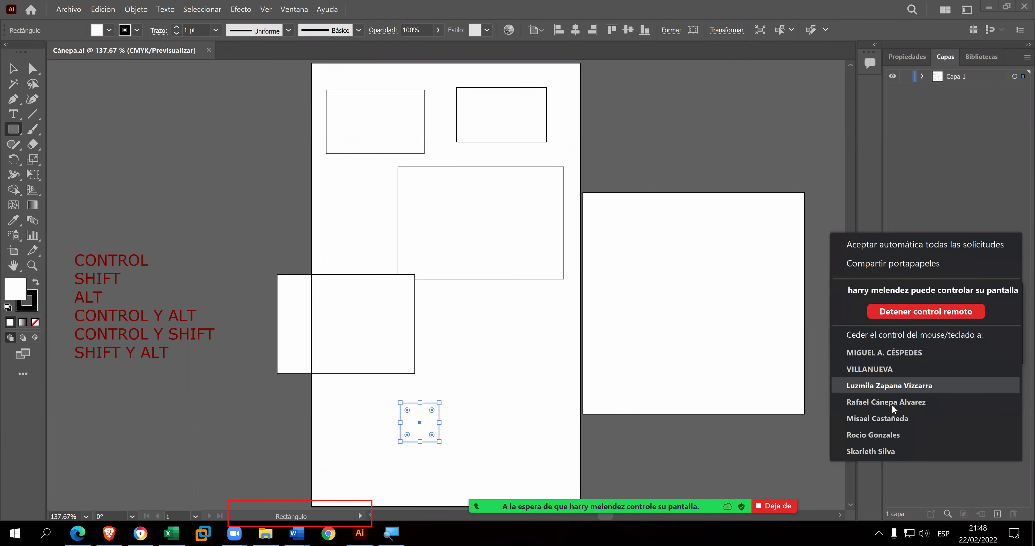
key(Down)
key(Down)
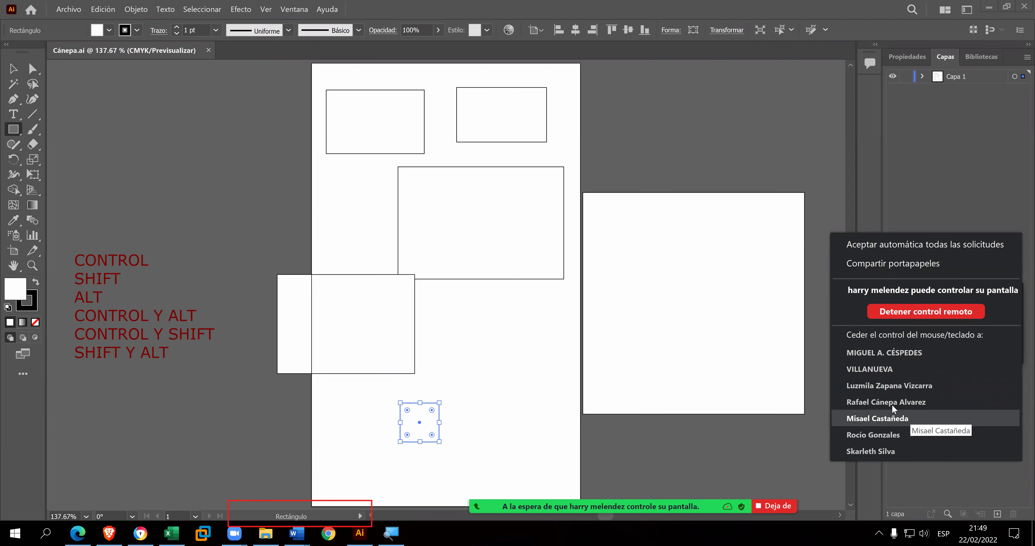
key(Down)
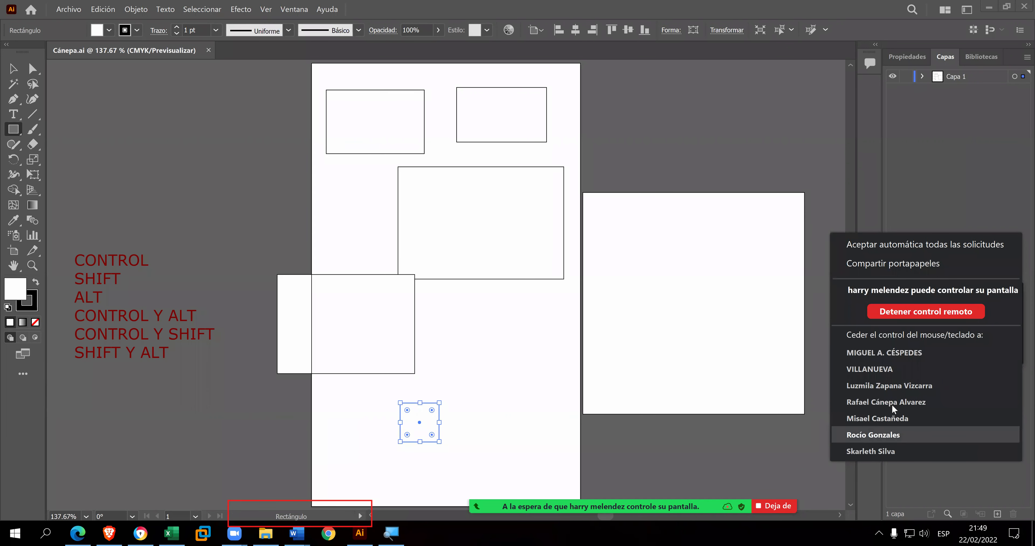
key(Up)
key(Return)
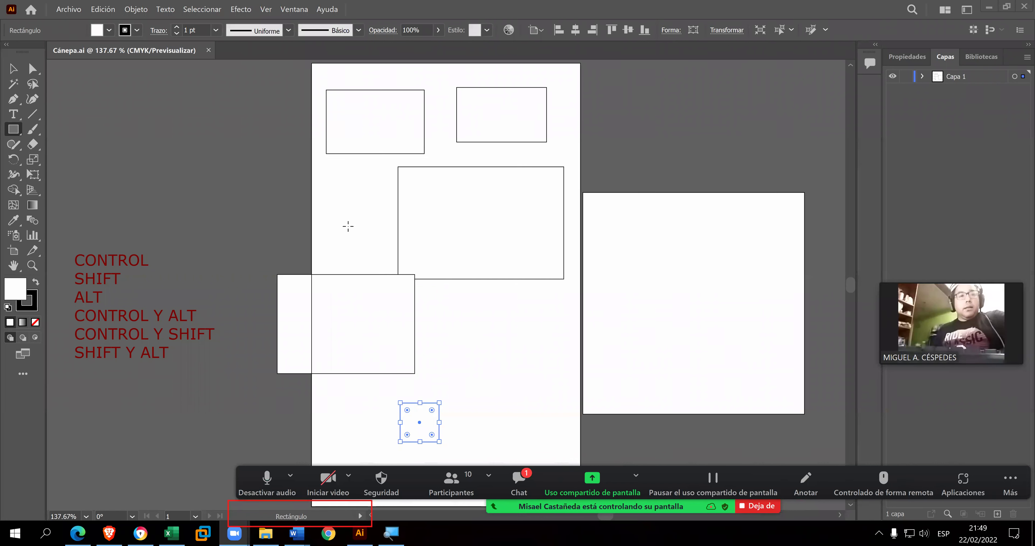
Delete the four rectangles on the artboard and the small square near its bottom.
click(13, 70)
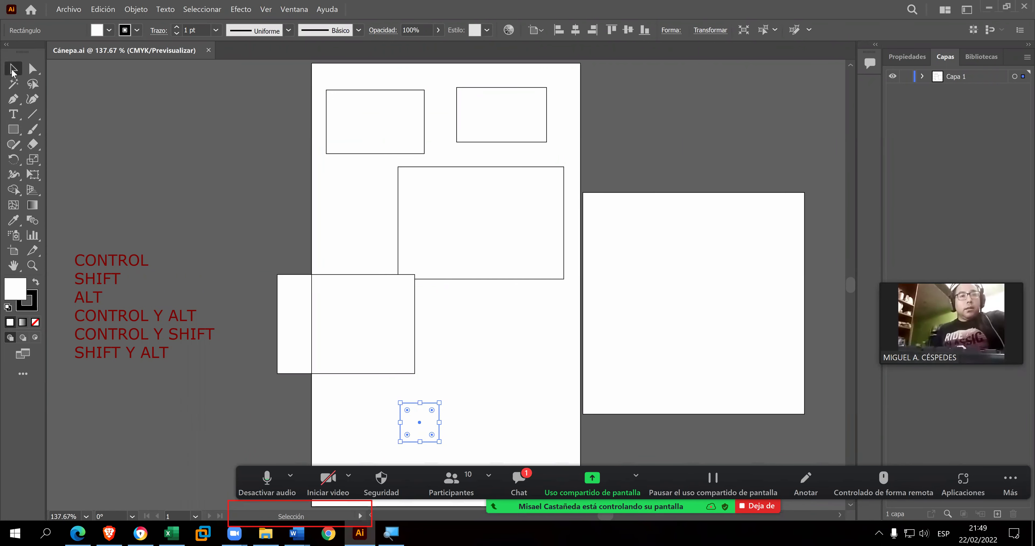
mouse_move(544, 354)
mouse_down()
mouse_move(366, 144)
mouse_move(388, 171)
mouse_up()
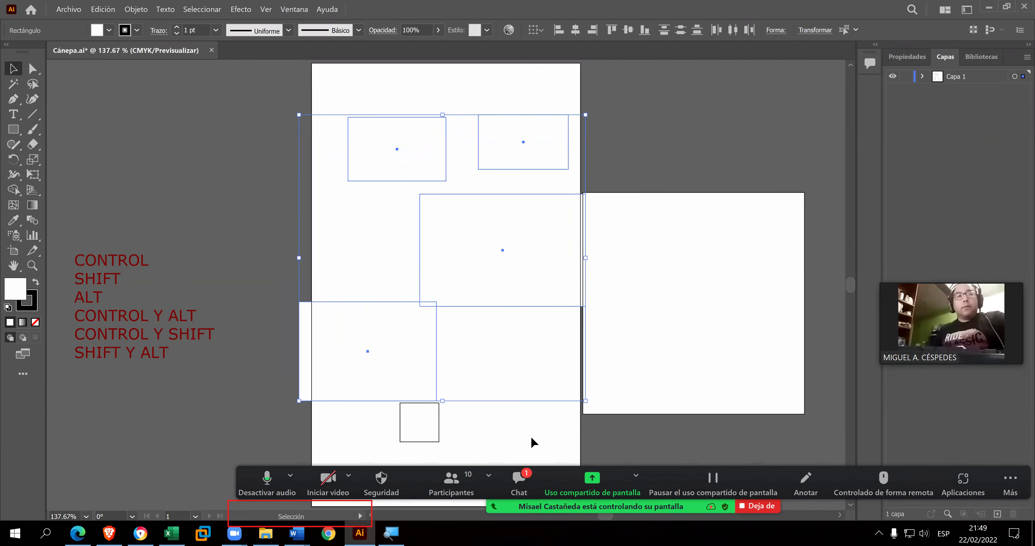
key(Delete)
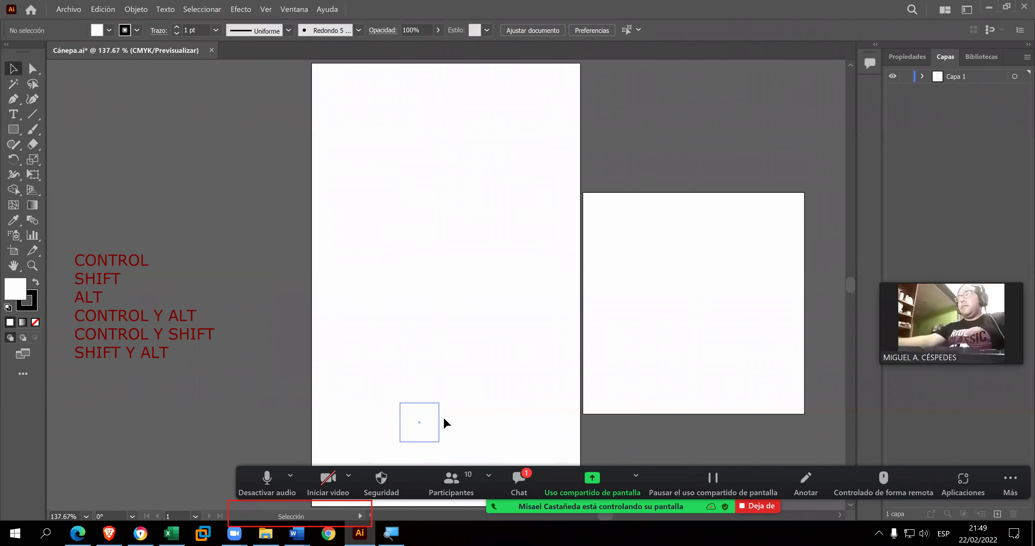
click(426, 417)
key(Delete)
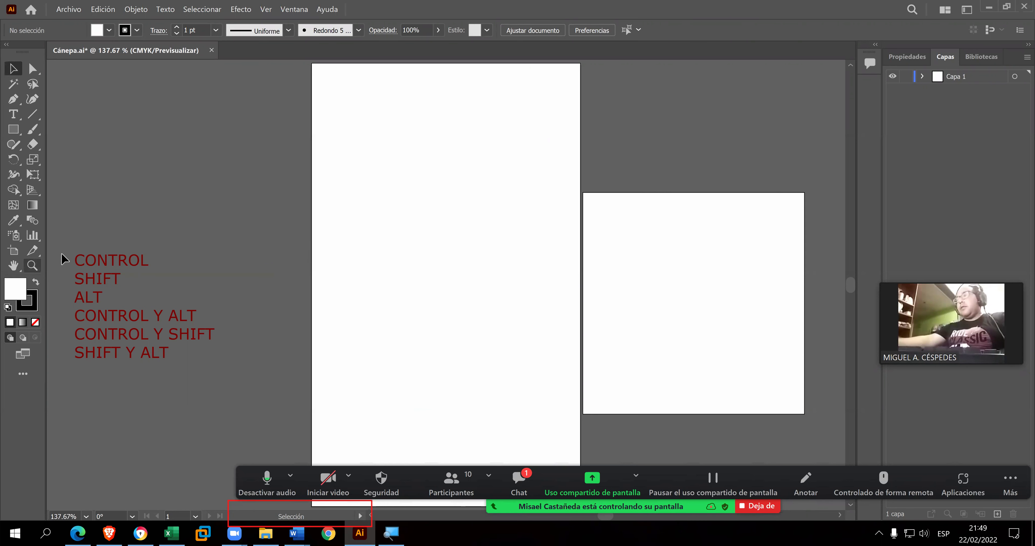
With the Rectangle tool active, check the empty artboard, then open and close the meeting chat.
click(13, 129)
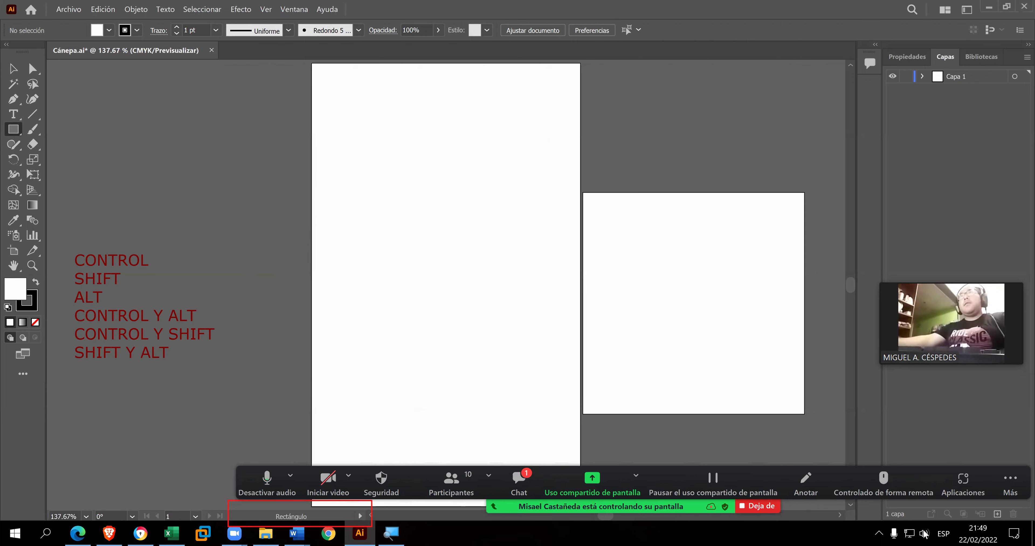
mouse_move(150, 107)
mouse_down()
mouse_move(396, 160)
mouse_move(430, 242)
mouse_up()
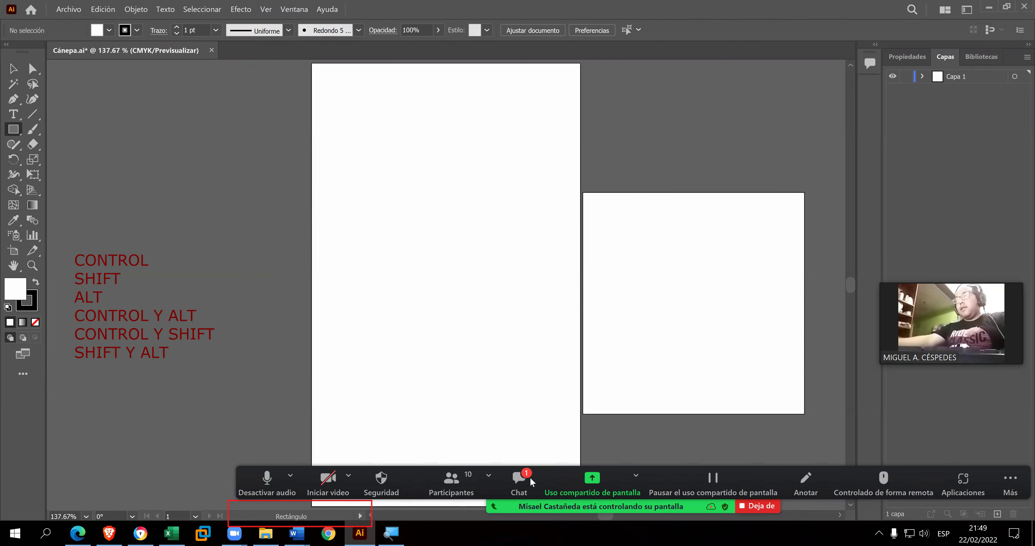
click(519, 483)
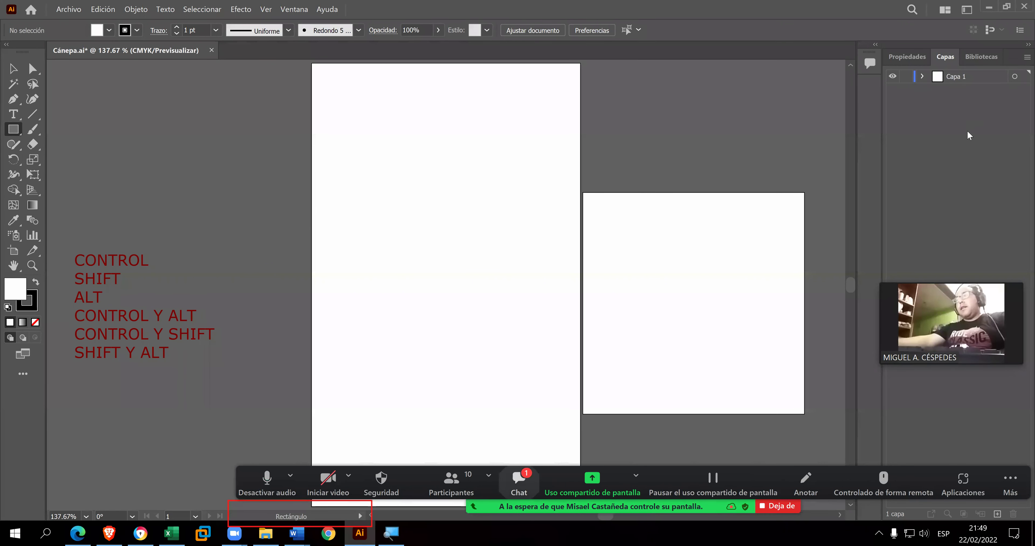
click(935, 108)
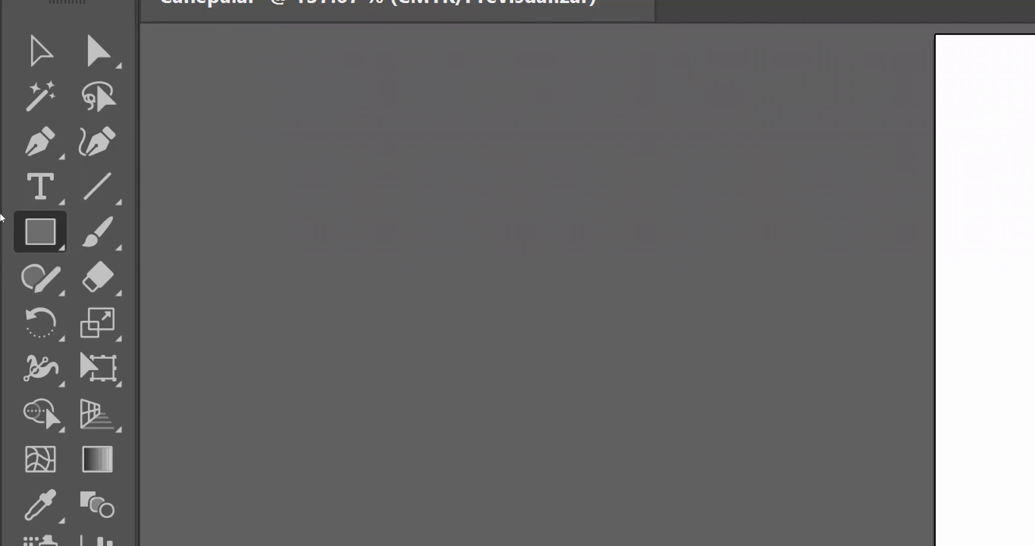
ctrl+click(50, 243)
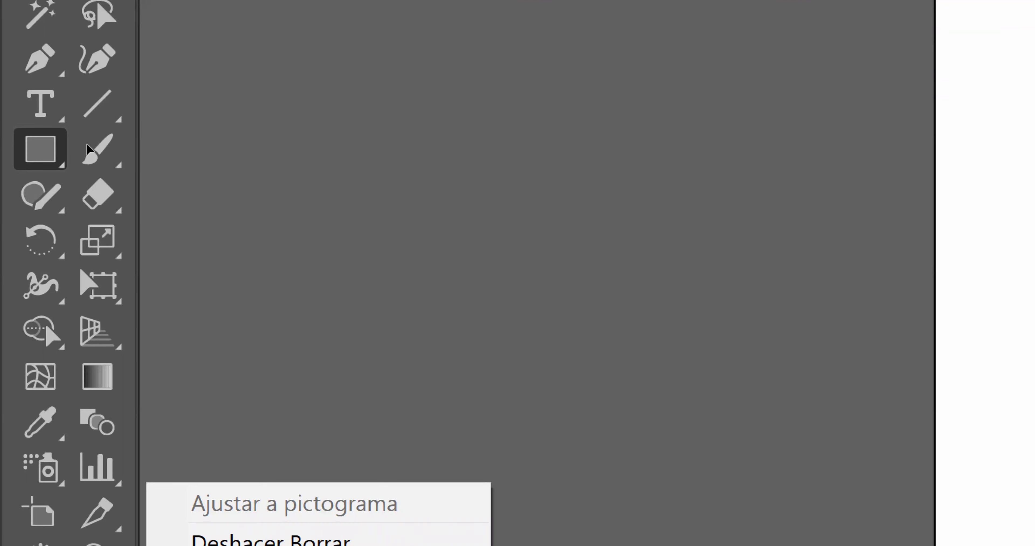
click(86, 150)
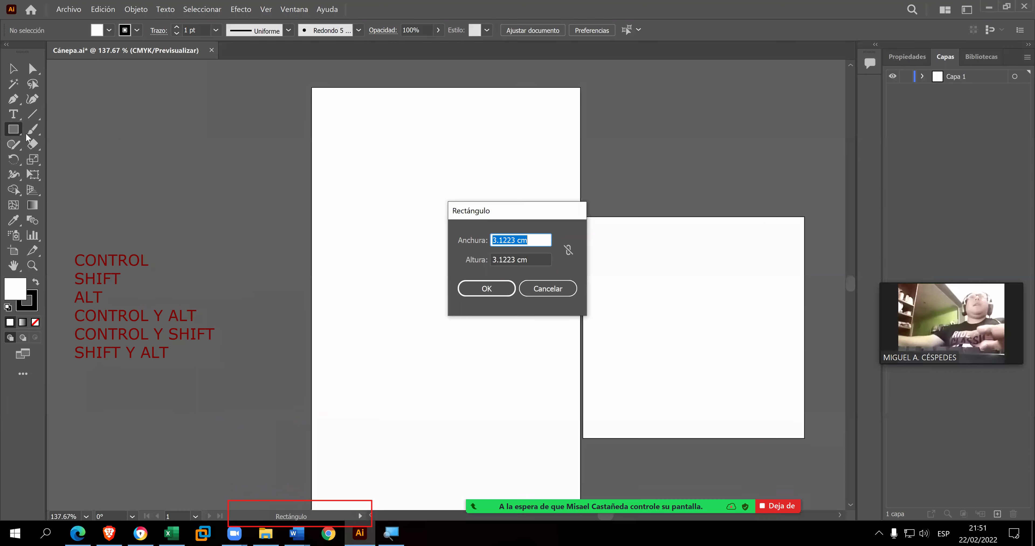
Cancel the Rectángulo dialog and show the Rectangle tool's flyout of ellipse, polygon, star and flare tools.
key(Escape)
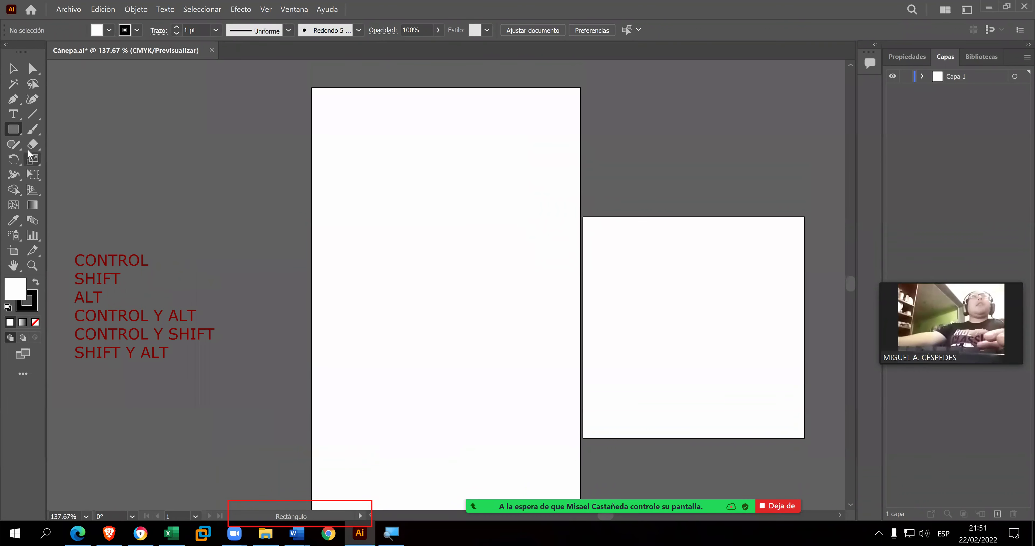
click(21, 134)
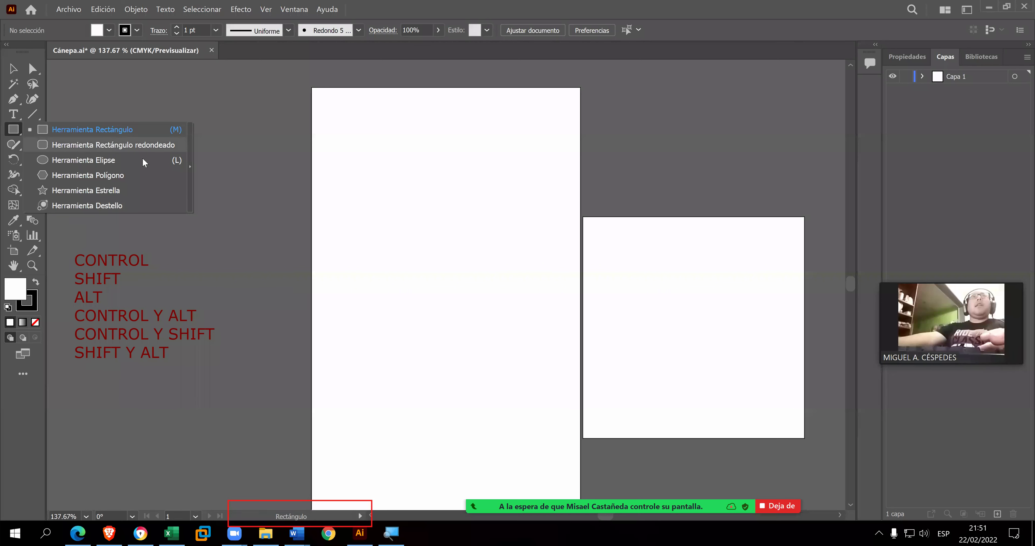
Tear off the rectangle-to-flare shape tools as a floating panel parked at the page's top right.
click(189, 163)
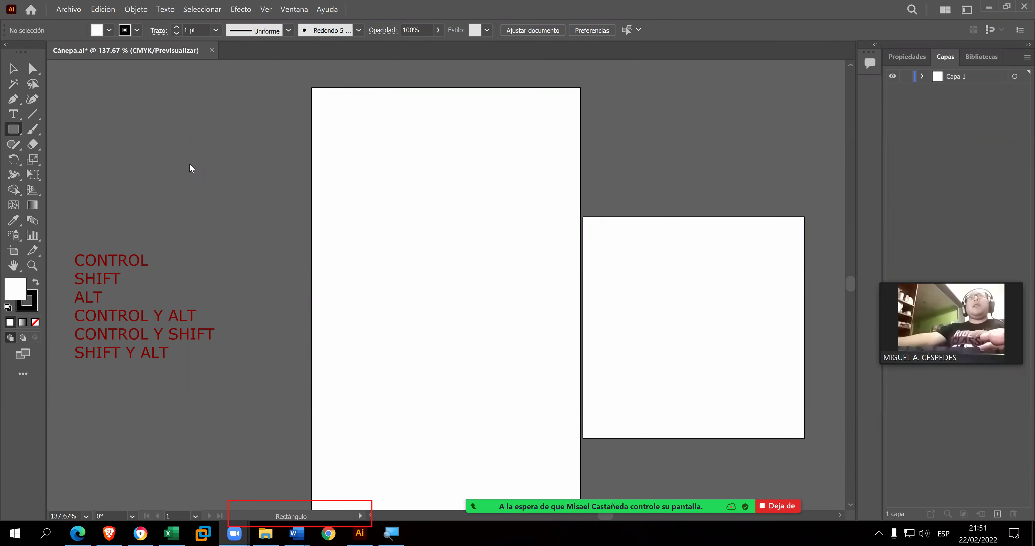
drag(84, 139, 404, 126)
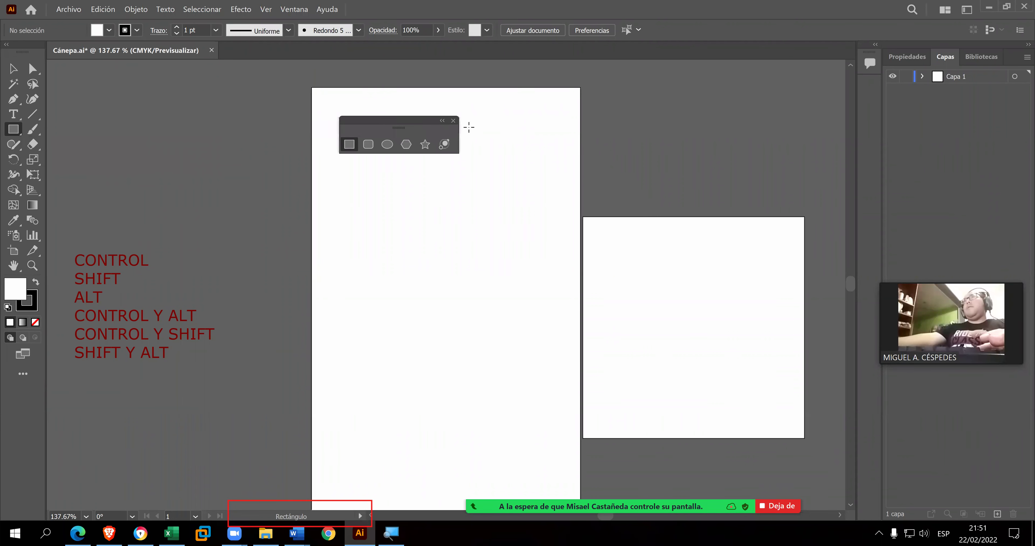
click(453, 121)
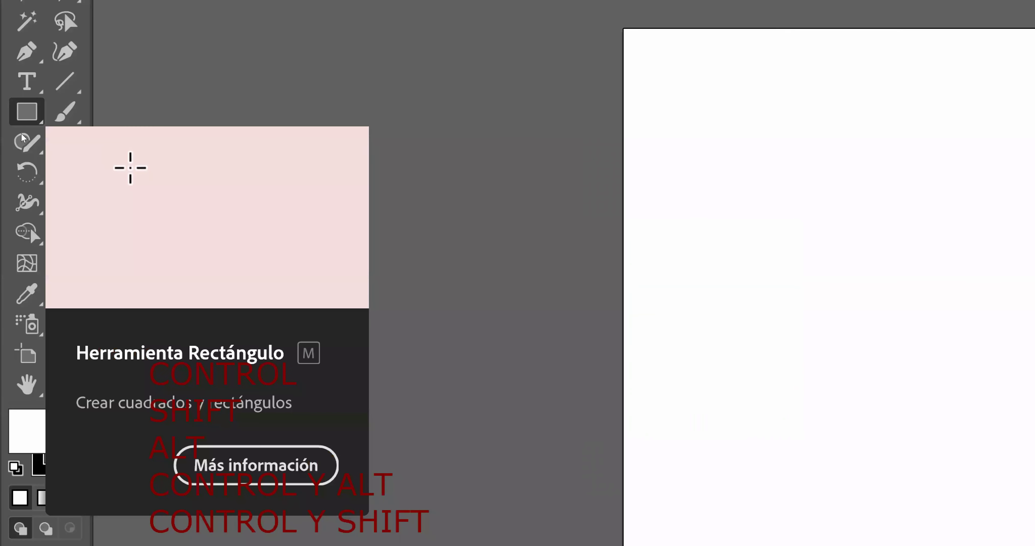
click(26, 112)
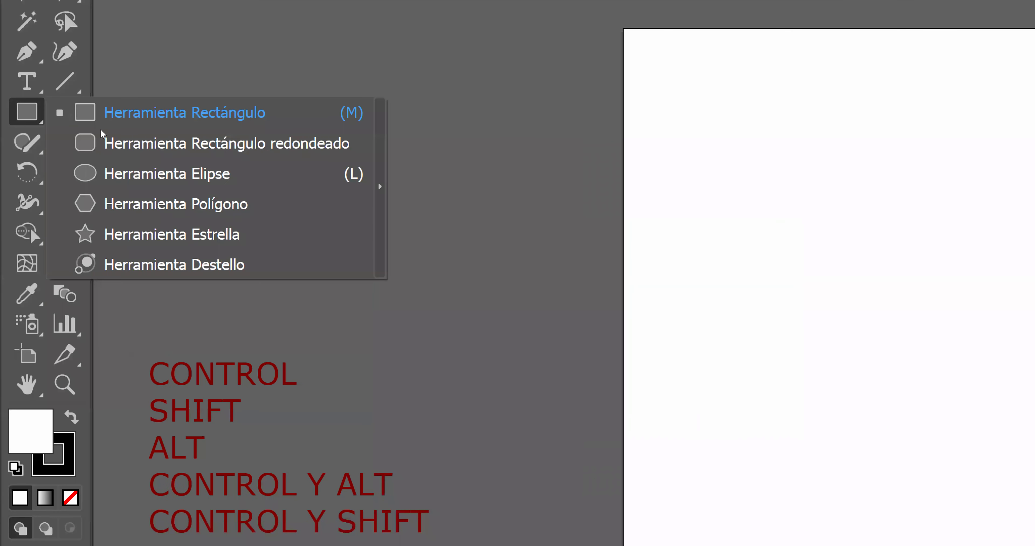
click(380, 186)
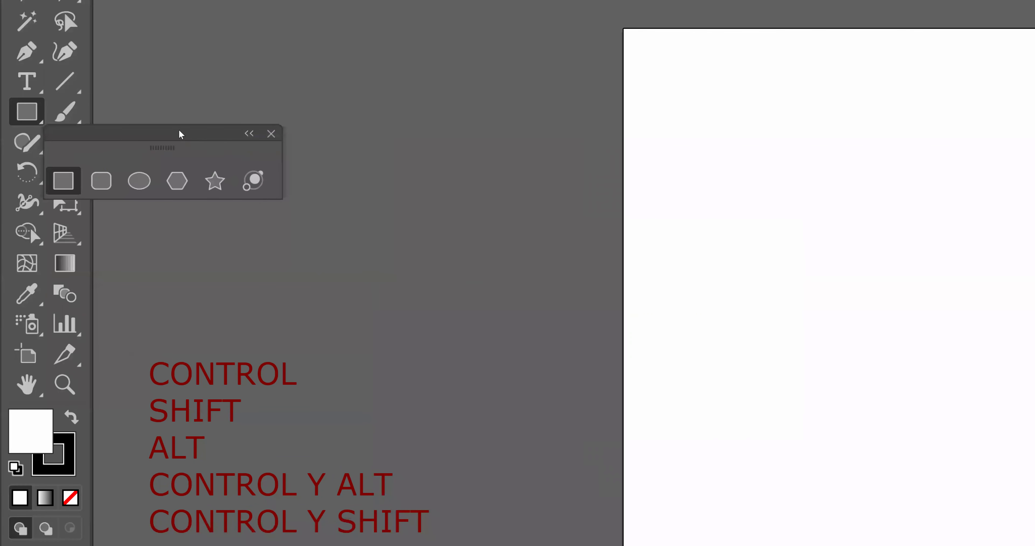
drag(180, 131, 454, 111)
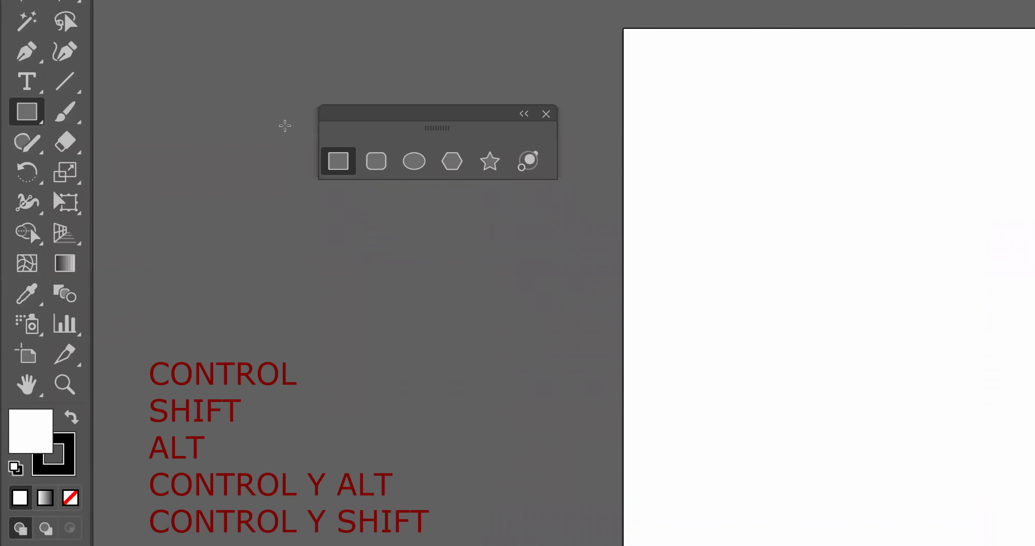
key(shift+Tab)
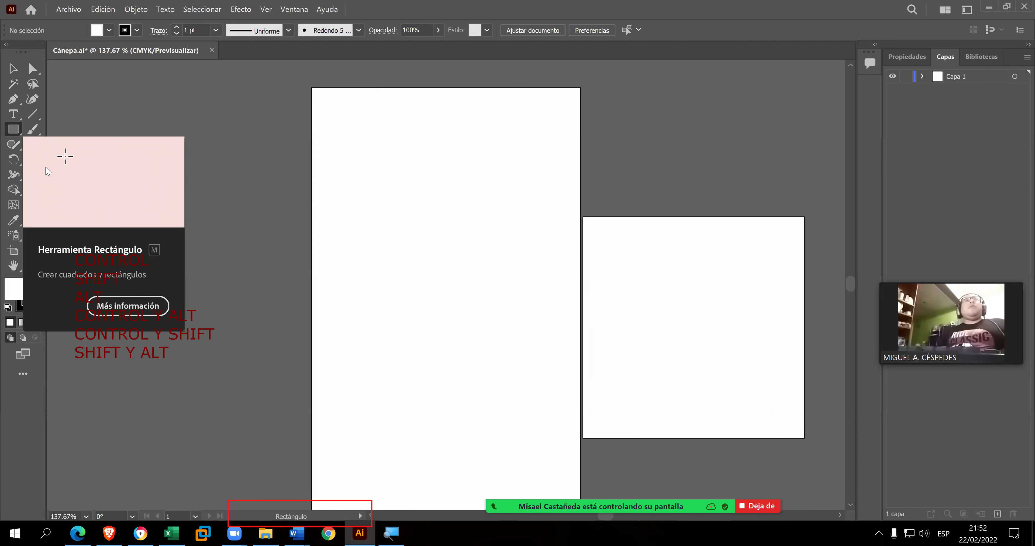
click(13, 130)
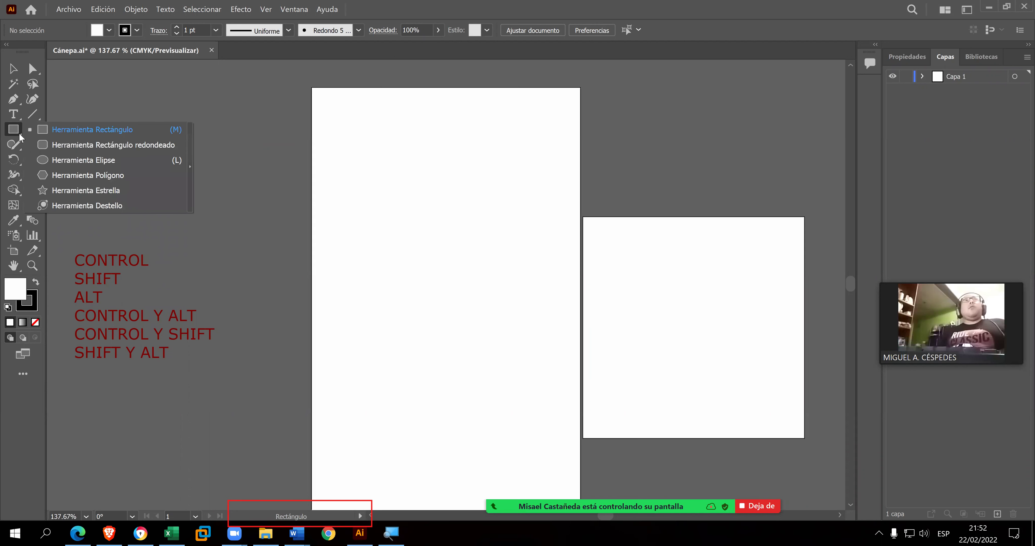
click(190, 164)
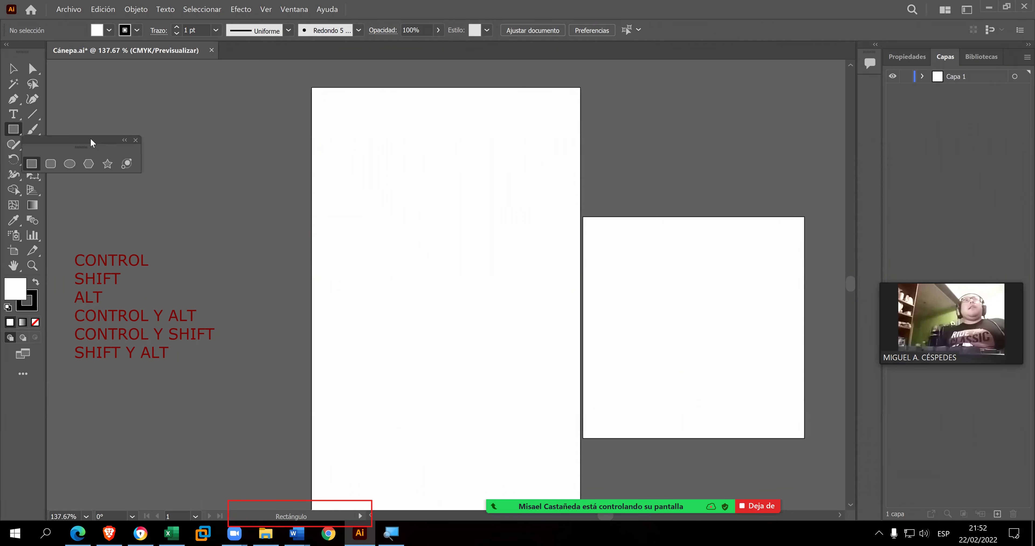
mouse_move(109, 141)
mouse_down()
mouse_move(662, 91)
mouse_move(728, 100)
mouse_up()
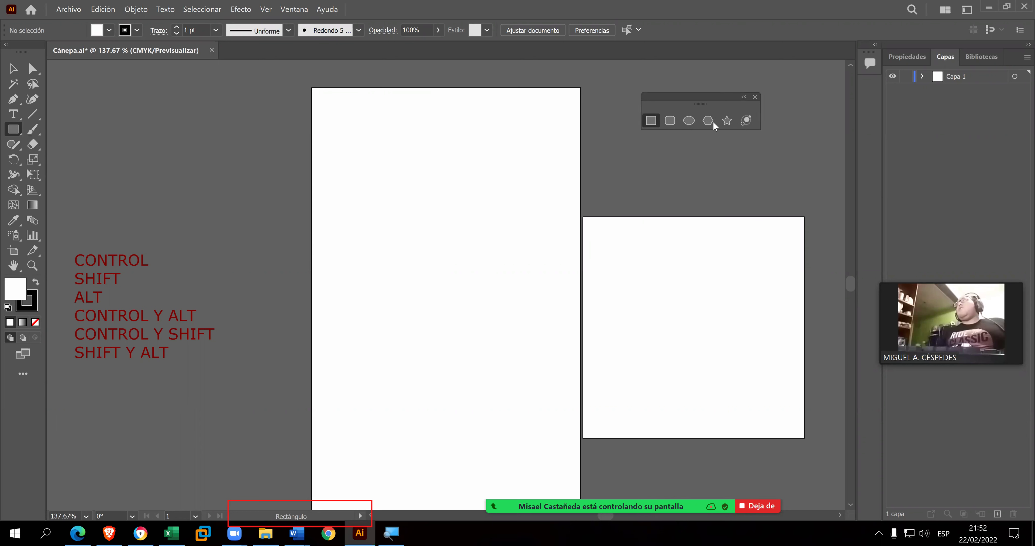
Draw two thin spoked stars at the upper left and middle, plus a small star below them.
click(727, 121)
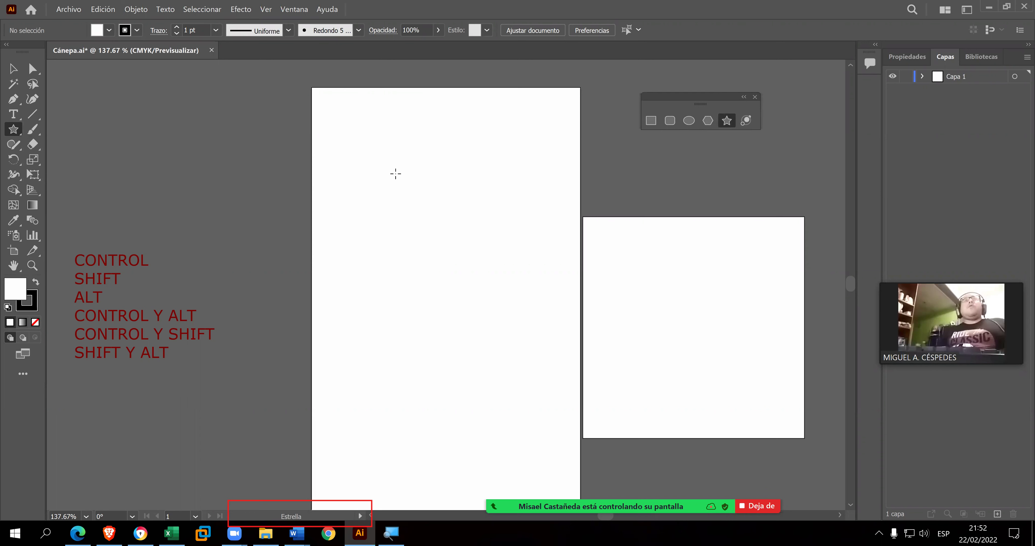
key(ctrl)
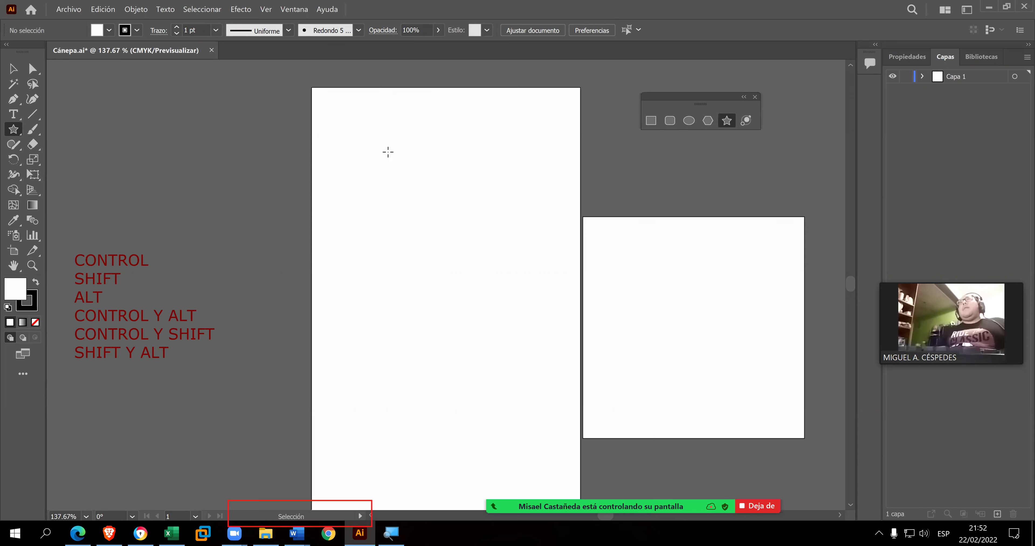
mouse_move(397, 163)
mouse_down()
mouse_move(343, 118)
mouse_move(370, 131)
mouse_up()
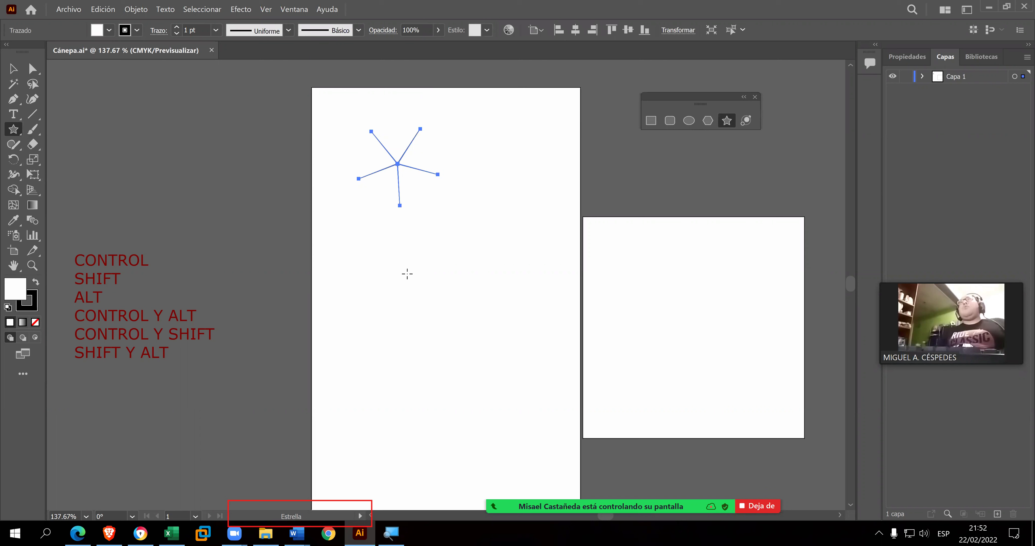
drag(432, 288, 388, 241)
drag(428, 310, 428, 310)
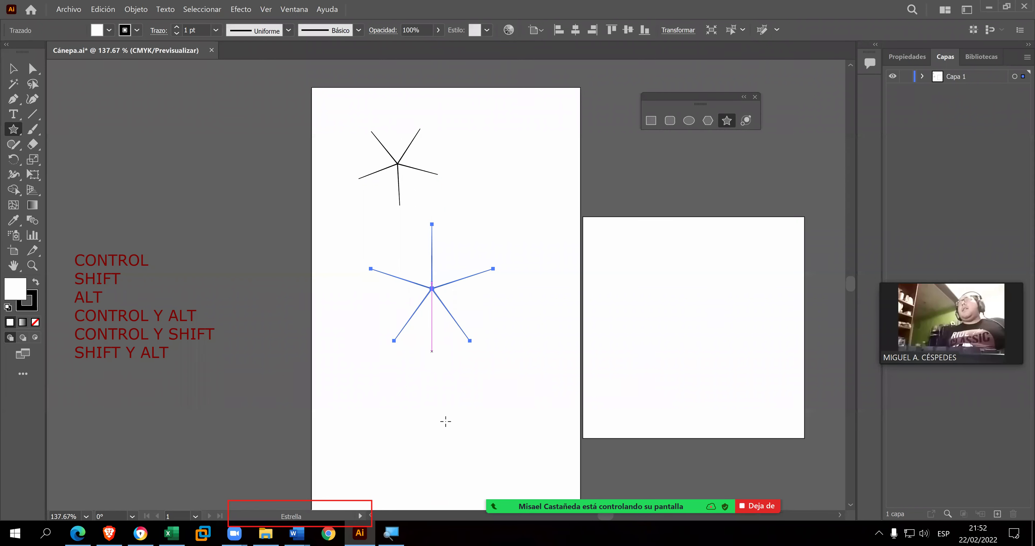
drag(449, 410, 468, 390)
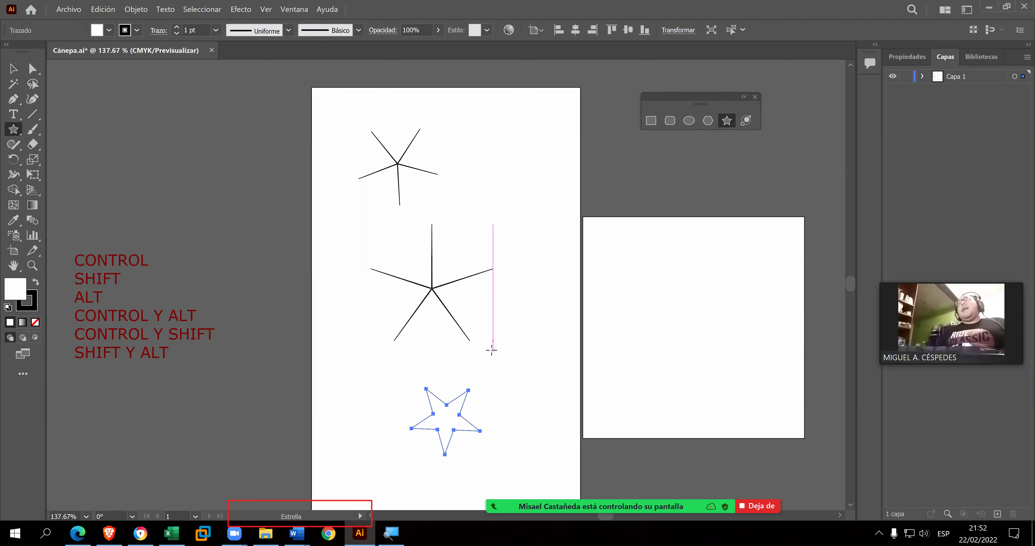
Add six more stars: lower right, left edge, right side, lower left, top centre, top-right corner.
key(ctrl)
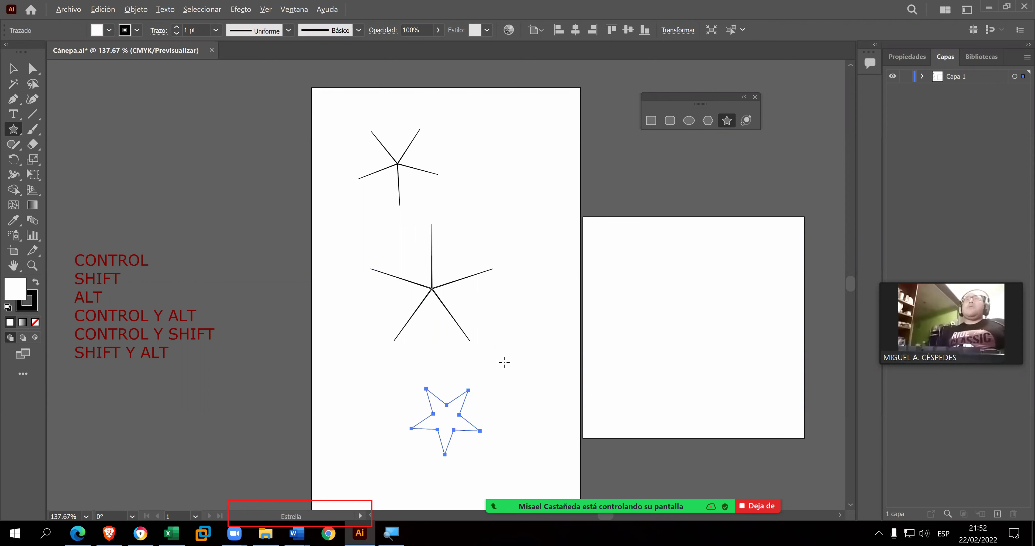
drag(503, 363, 480, 309)
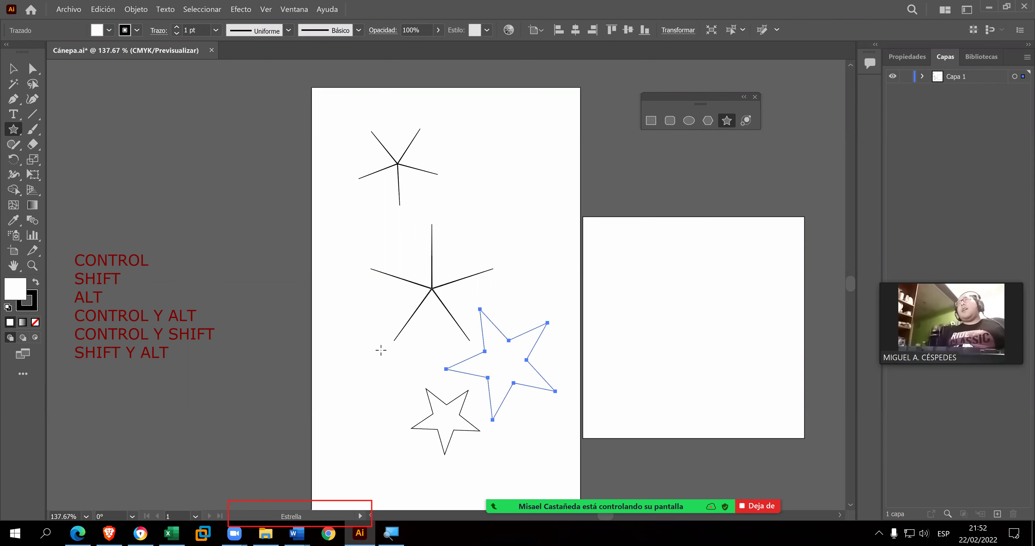
drag(354, 300, 354, 248)
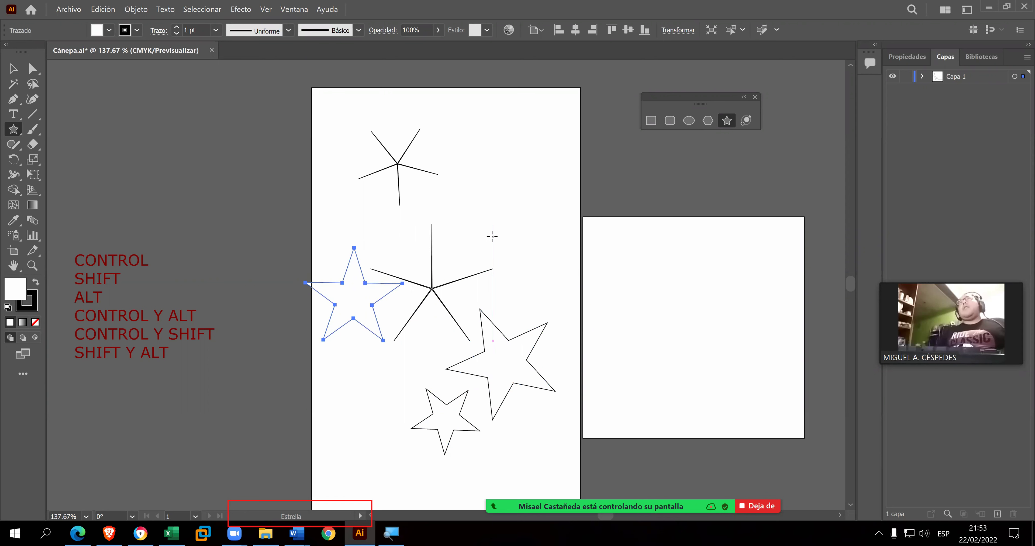
drag(511, 220, 499, 194)
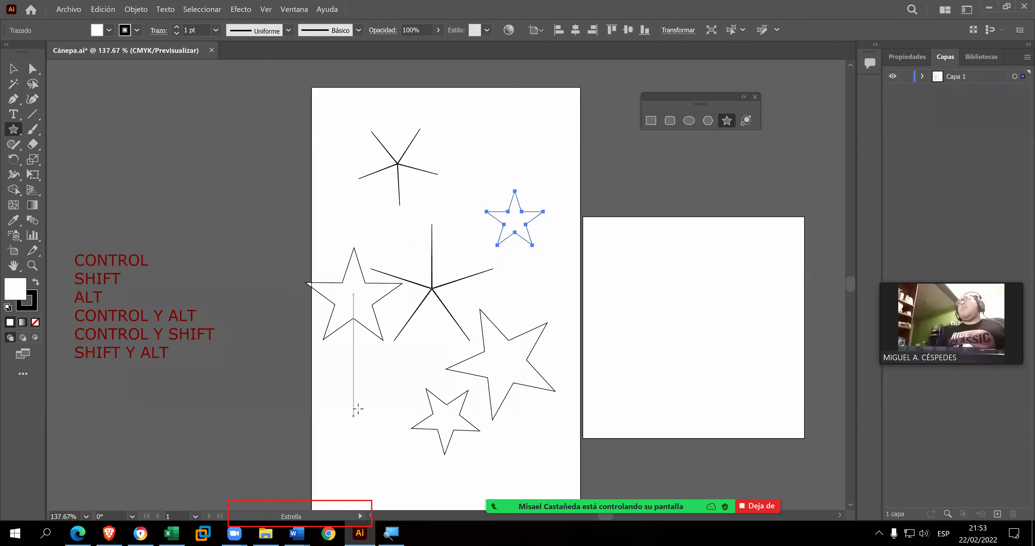
drag(354, 398, 345, 358)
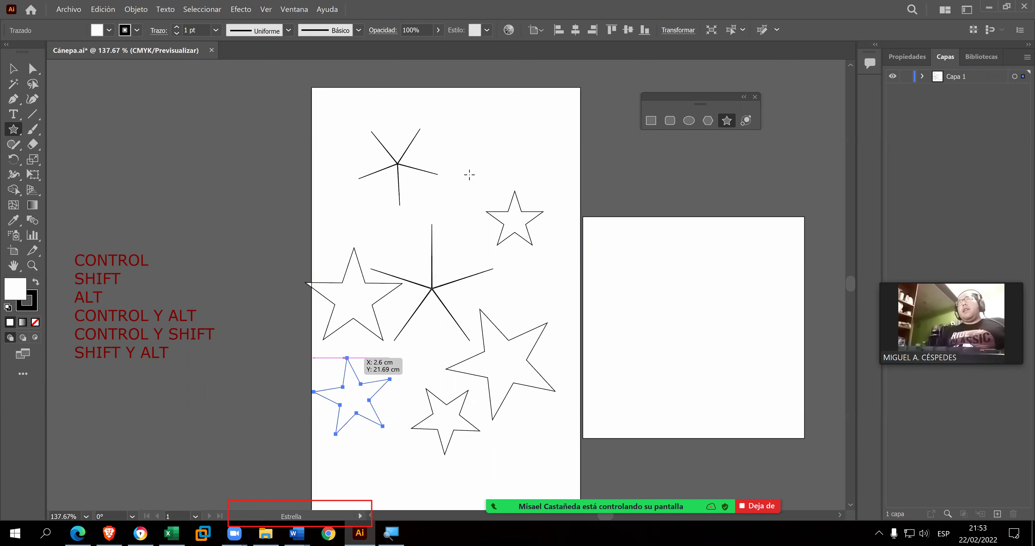
drag(473, 166, 460, 138)
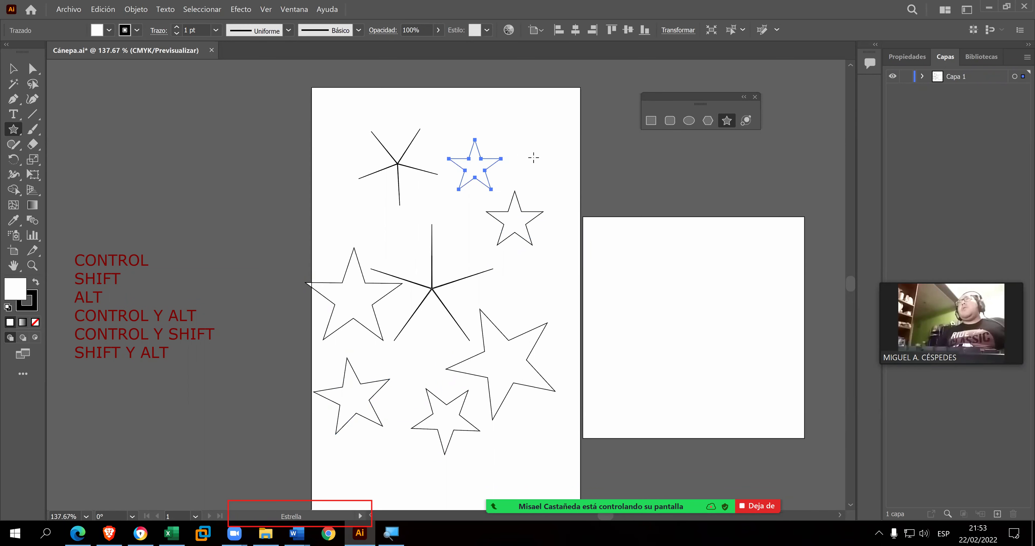
drag(537, 138, 524, 127)
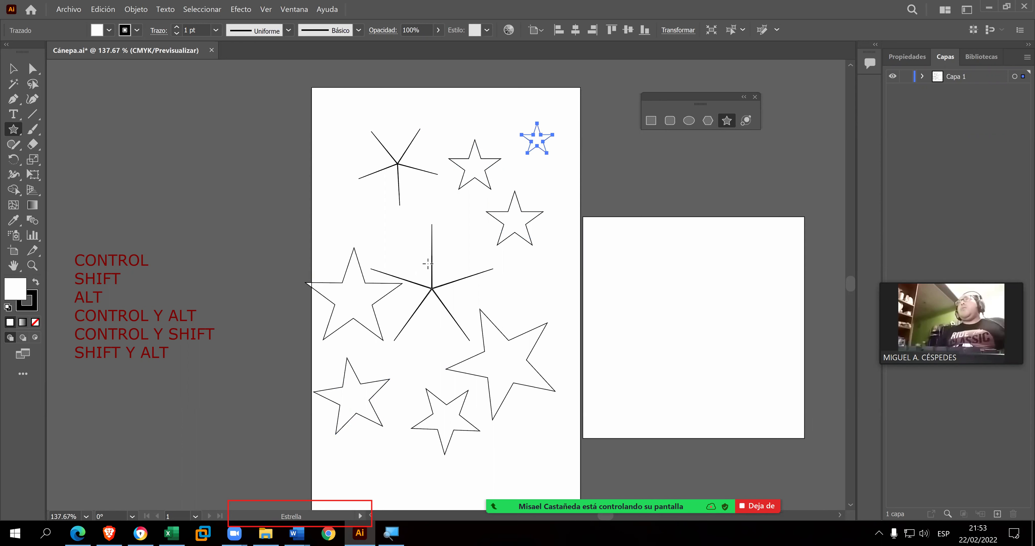
key(ctrl)
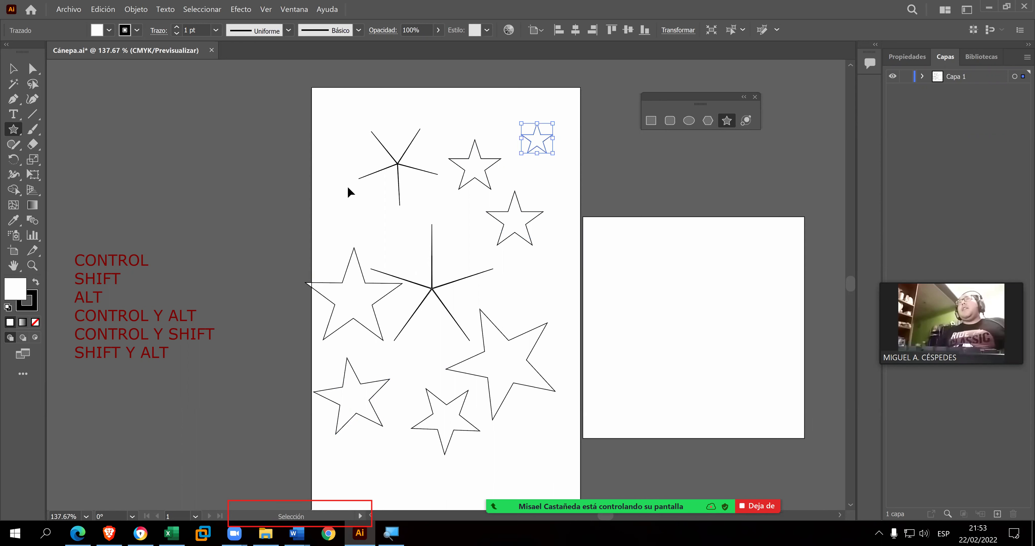
key(ctrl)
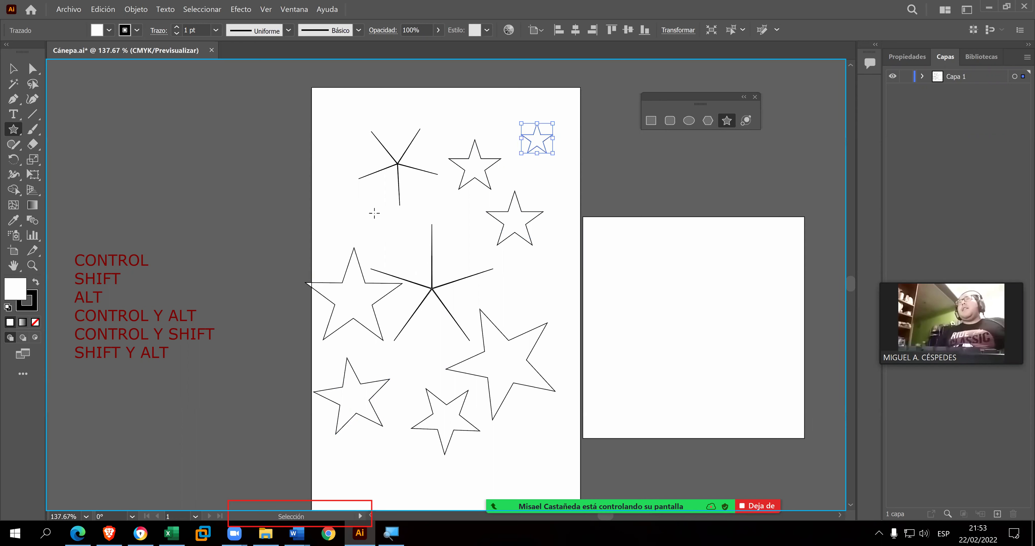
Draw a small star, about 2.98 × 2.83 cm, below the upper-left spoked star.
click(402, 224)
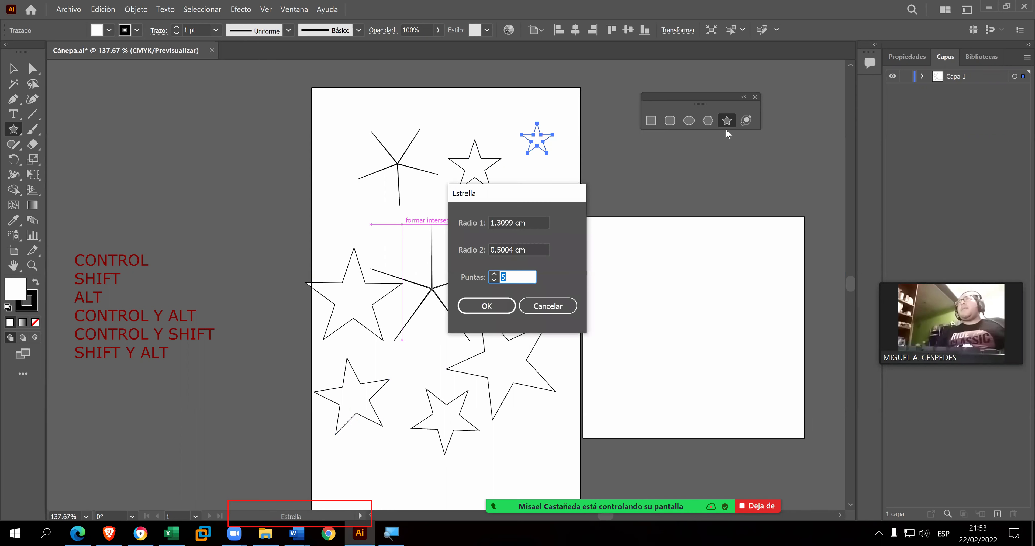
click(547, 305)
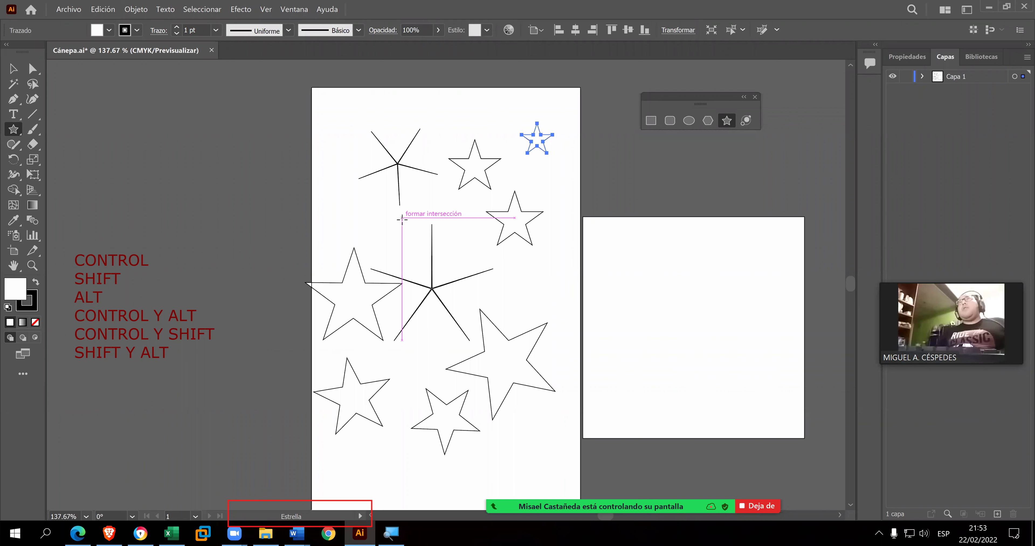
key(ctrl)
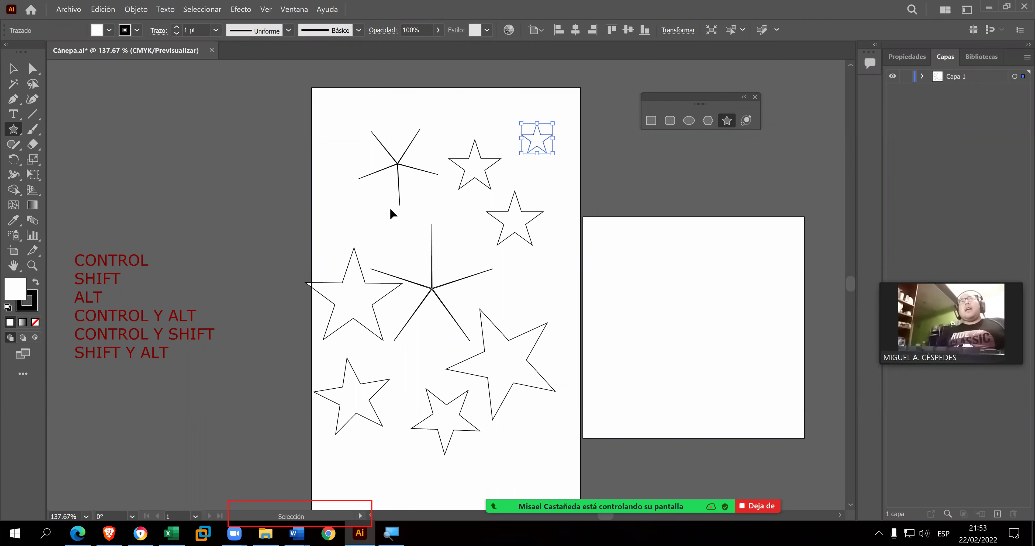
click(398, 228)
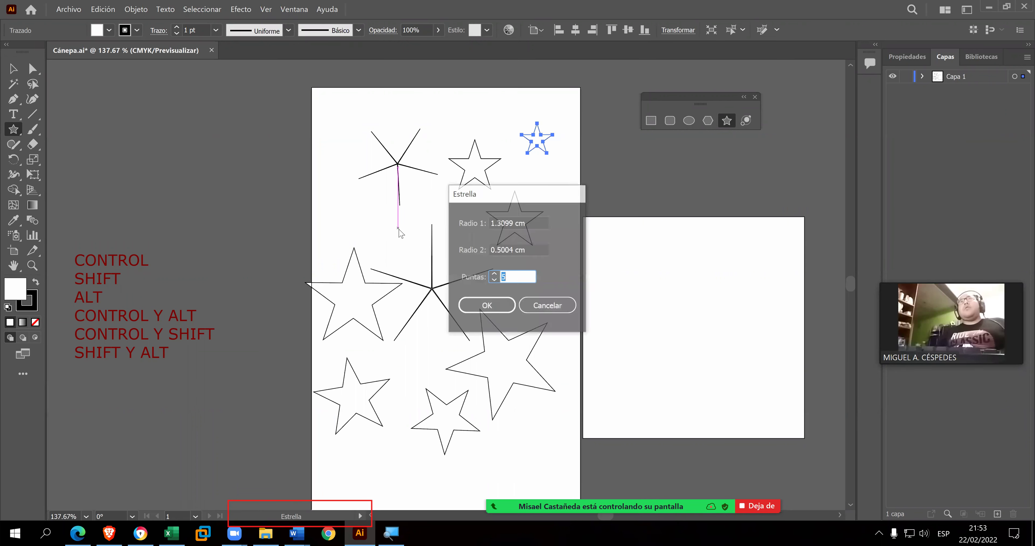
click(540, 303)
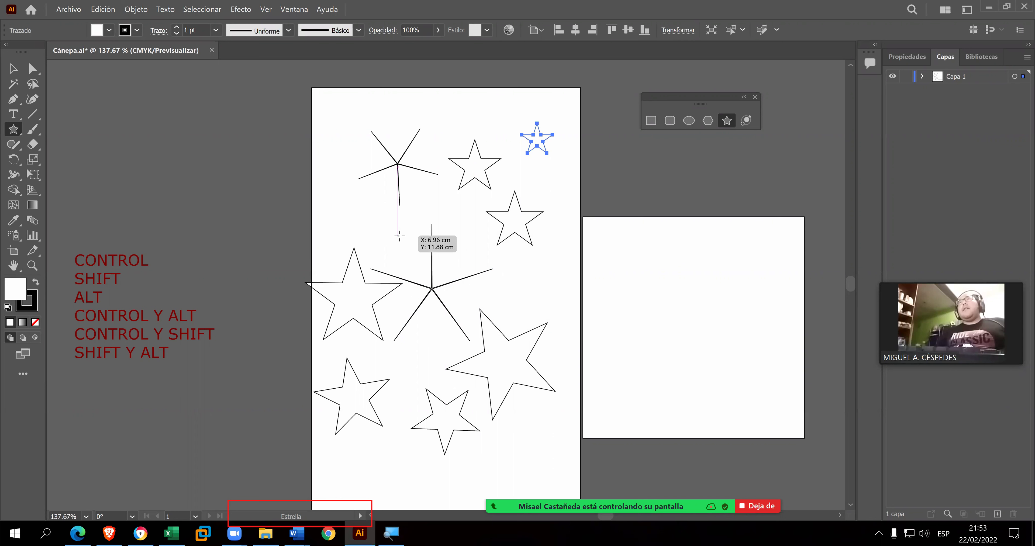
drag(398, 236, 390, 205)
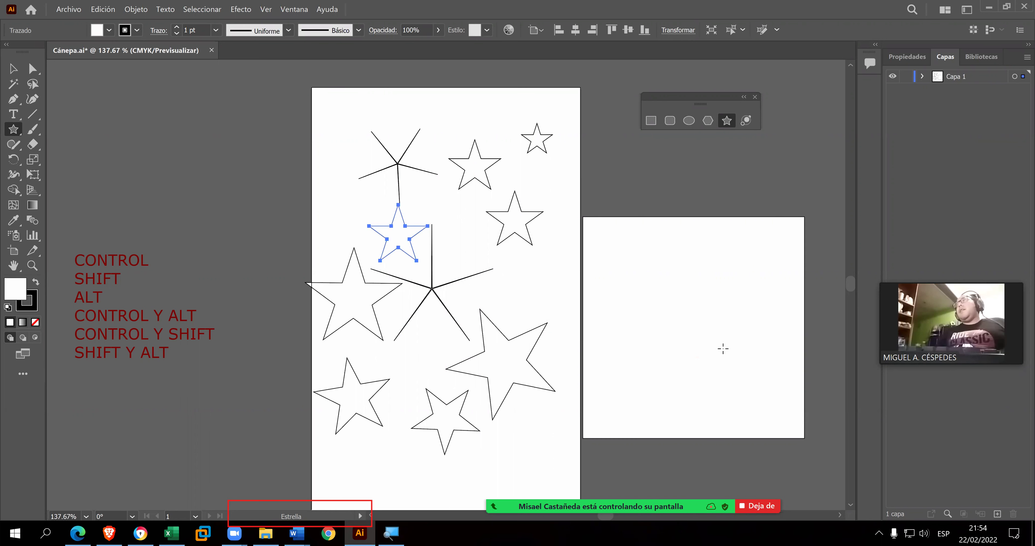
Draw five small stars inside the large square beside the page, one tilted and one at its top.
key(ctrl)
key(alt)
drag(715, 288, 689, 255)
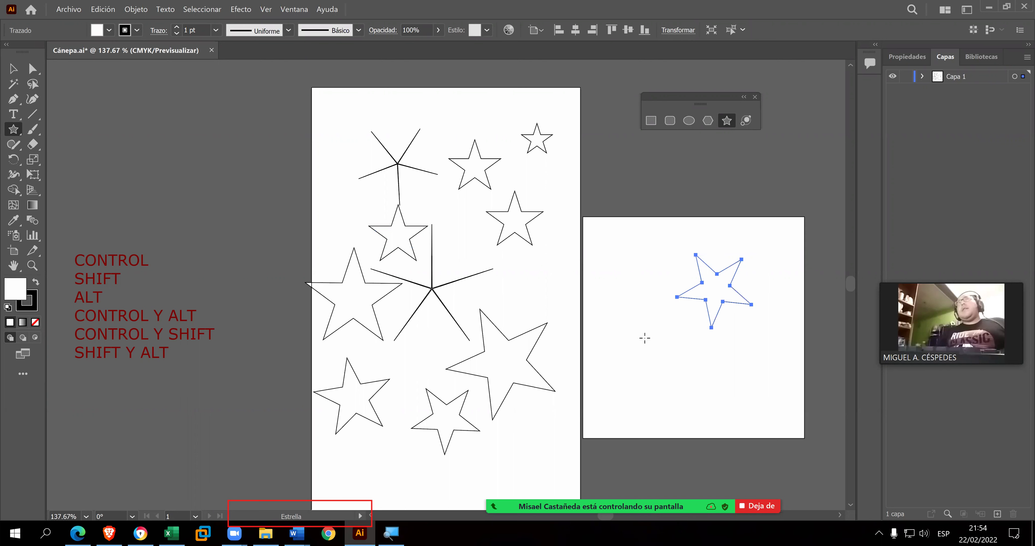
drag(646, 344, 634, 316)
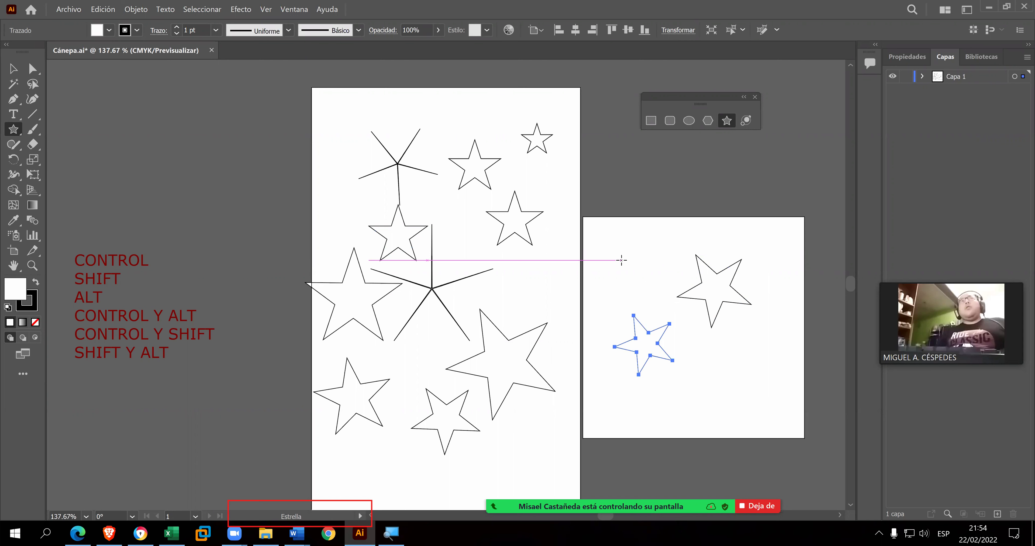
drag(623, 256, 619, 248)
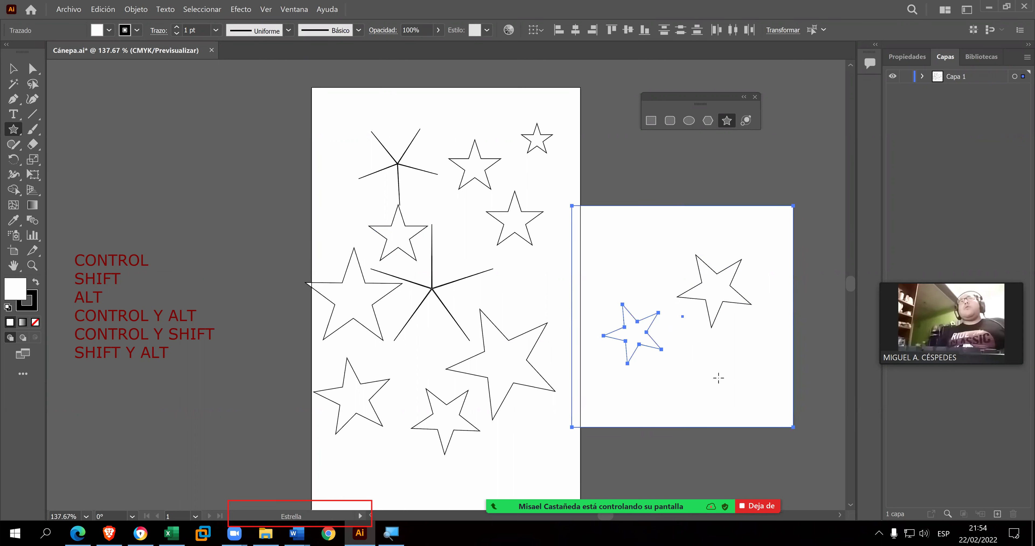
mouse_move(719, 389)
mouse_down()
mouse_move(705, 371)
mouse_move(721, 362)
mouse_up()
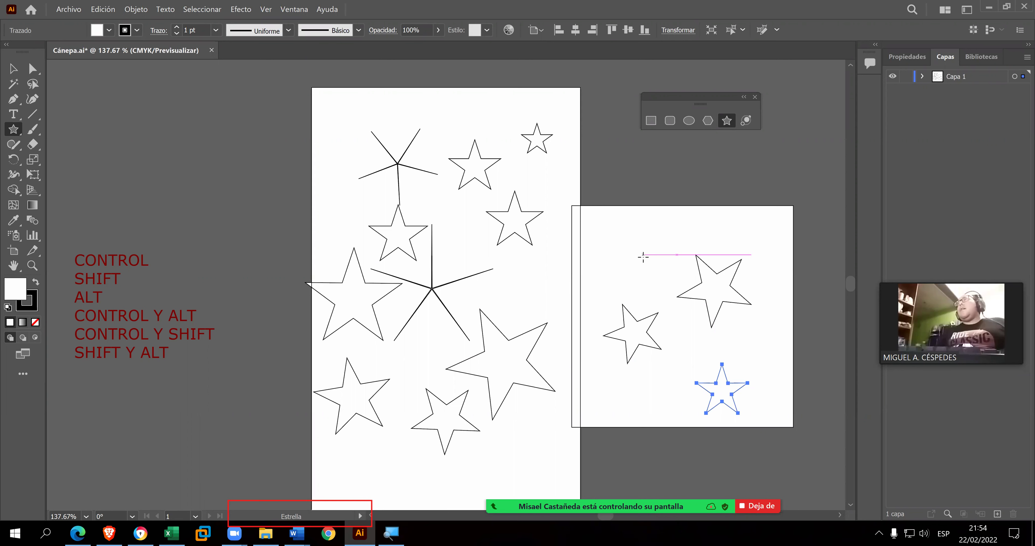
drag(643, 255, 657, 256)
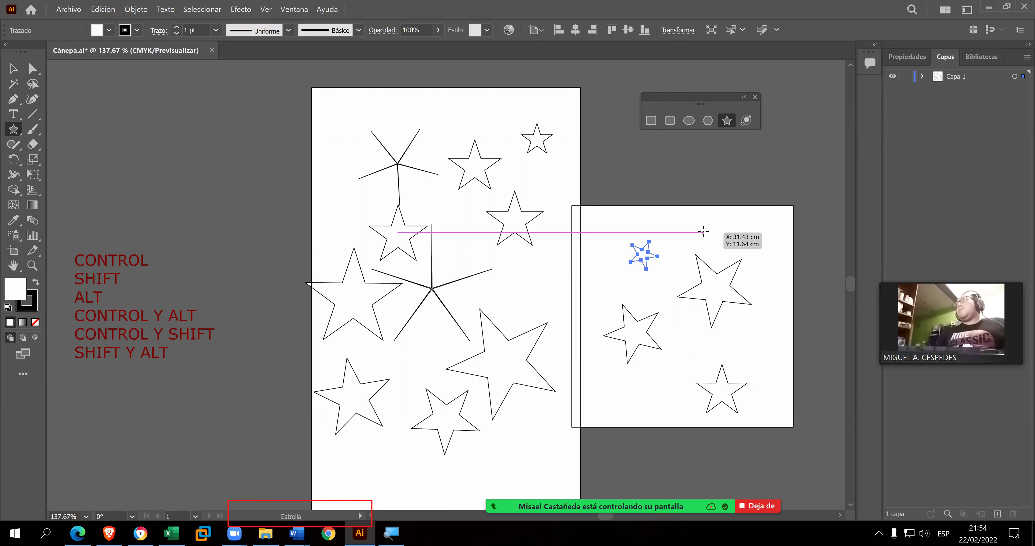
drag(709, 232, 671, 240)
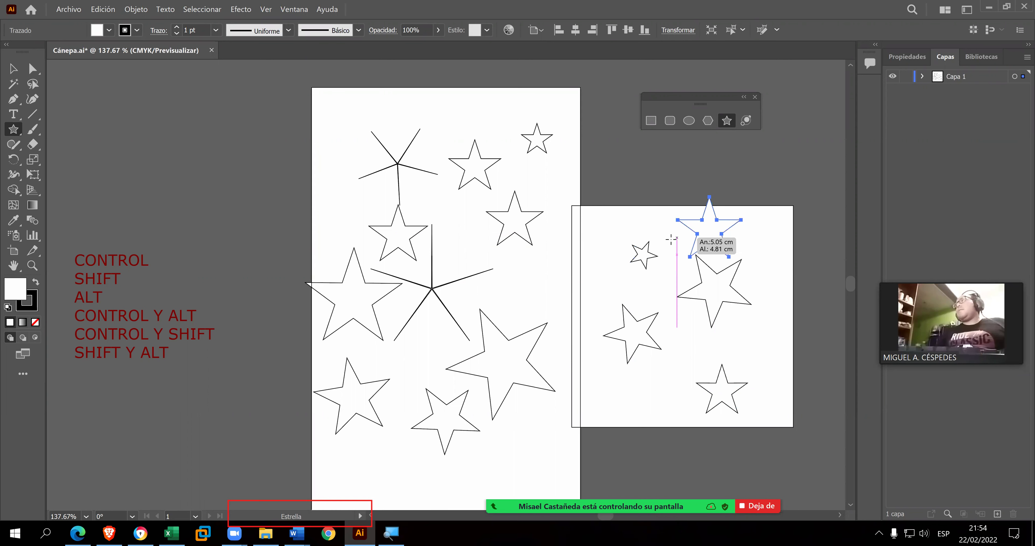
drag(672, 241, 687, 240)
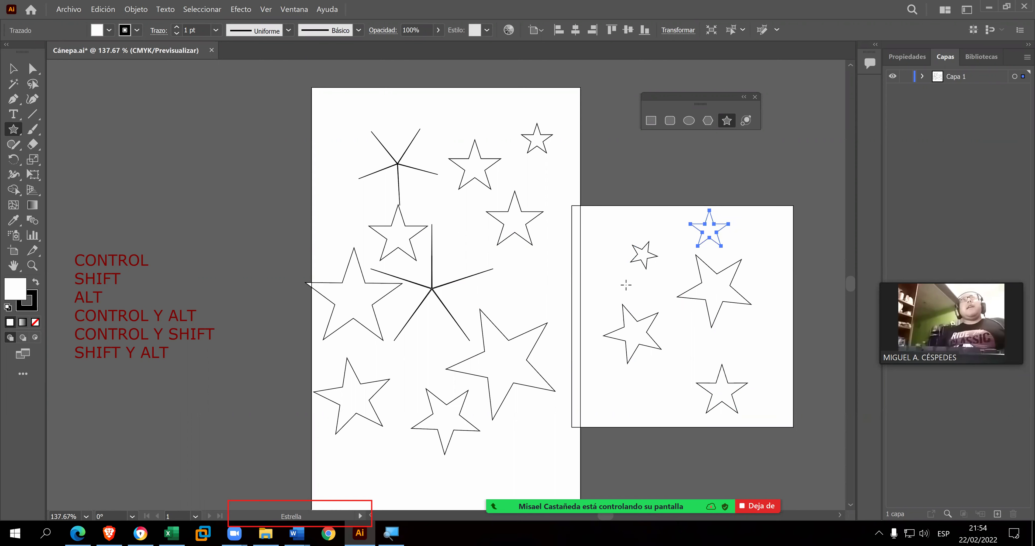
Save the star drawing as a new Illustrator 2020 .ai file named after a participant's surname.
click(68, 12)
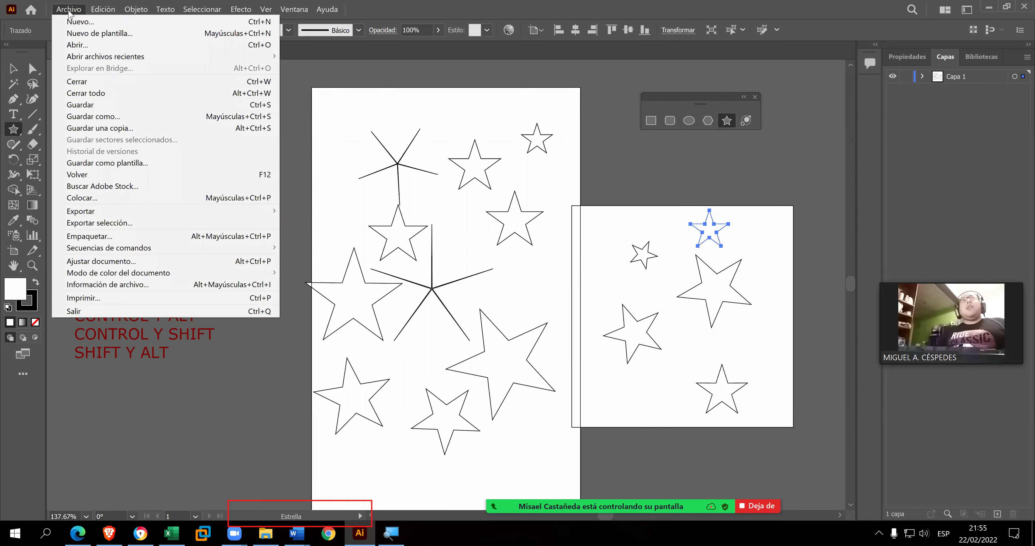
click(107, 117)
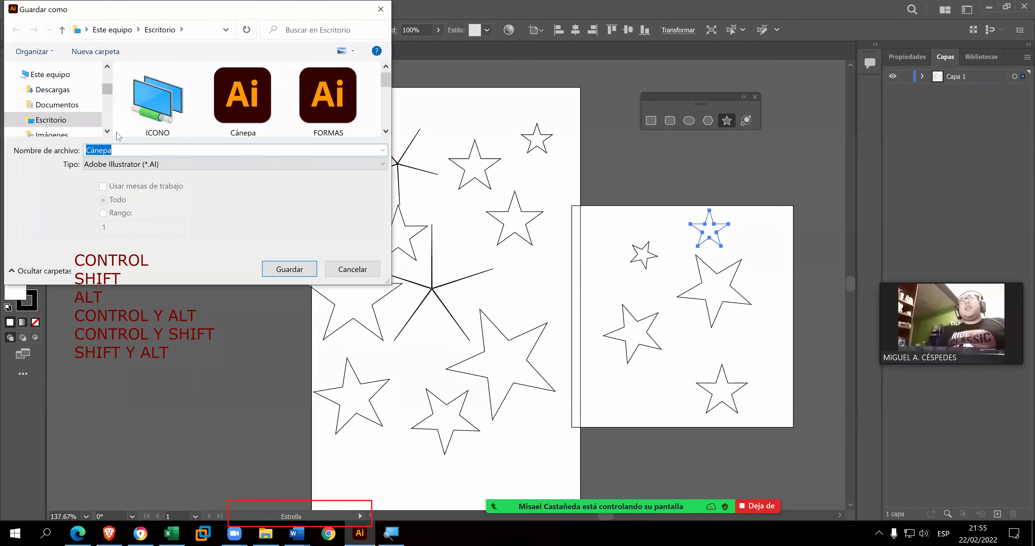
text(cASTAÑEDA)
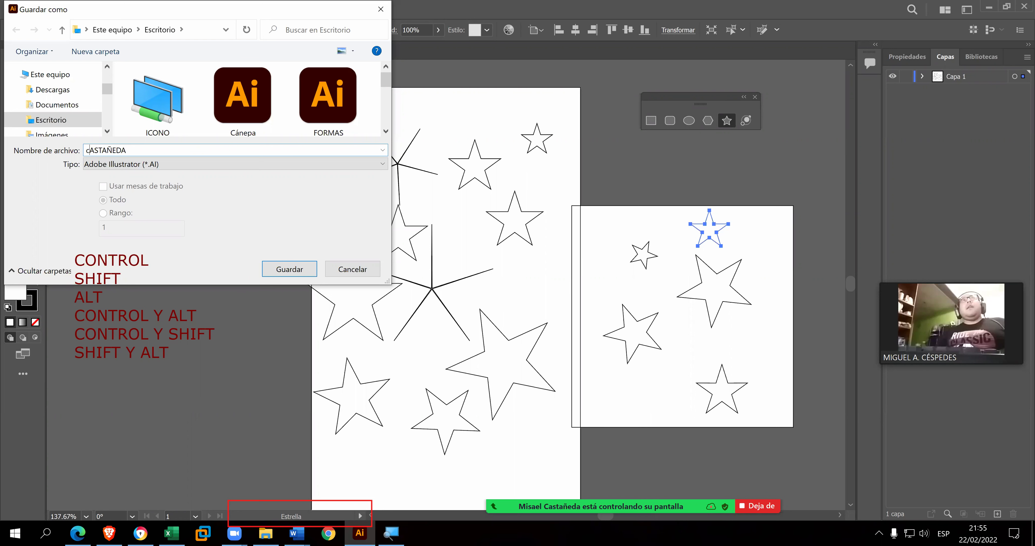
key(Home)
key(Delete)
text(C)
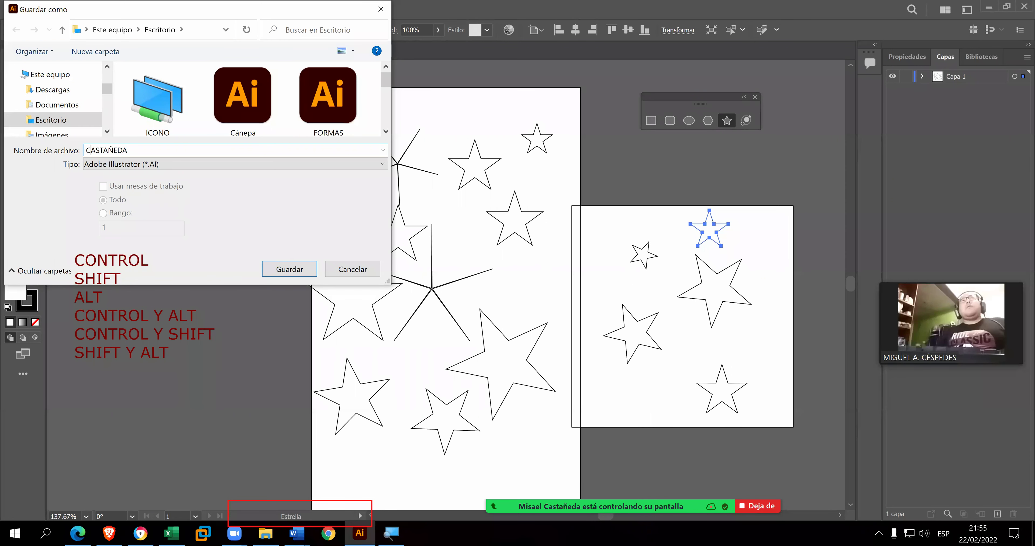
click(288, 270)
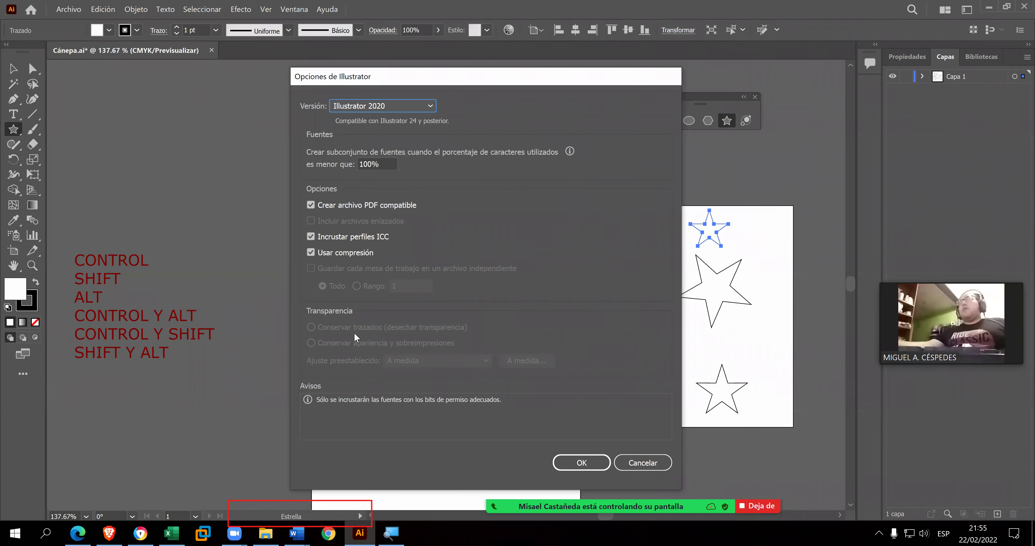
click(572, 466)
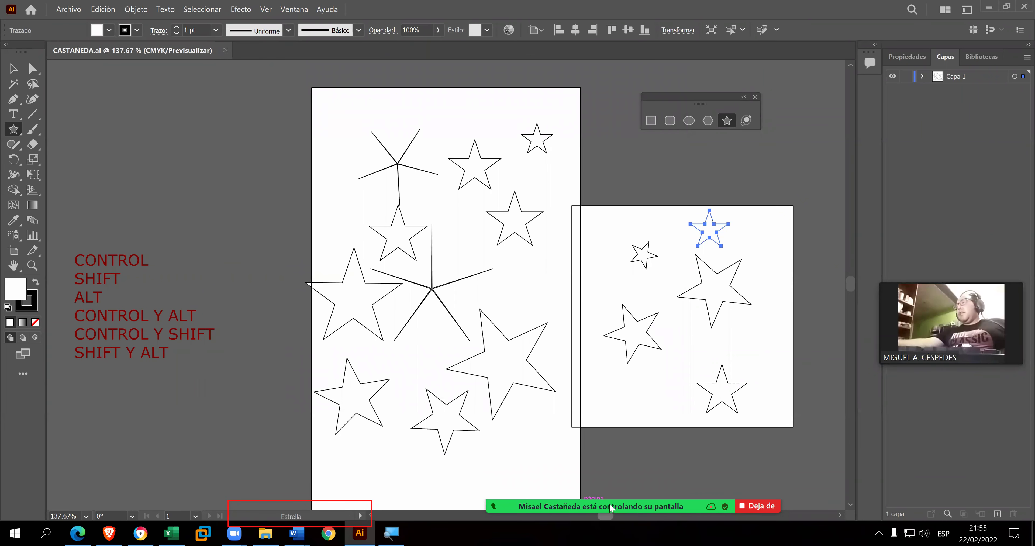
mouse_move(637, 504)
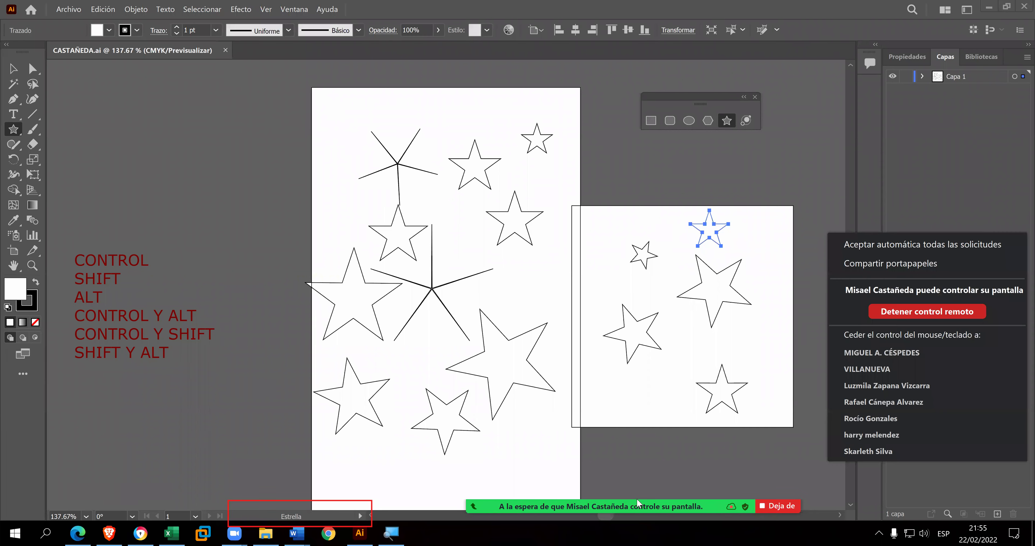
Select all the stars and the large square beside the page and delete them.
key(v)
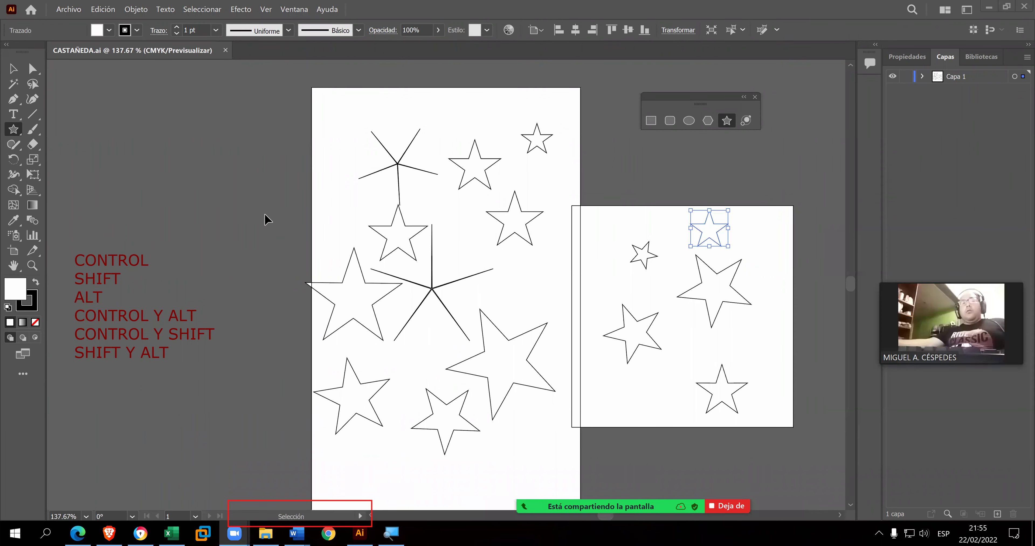
key(ctrl)
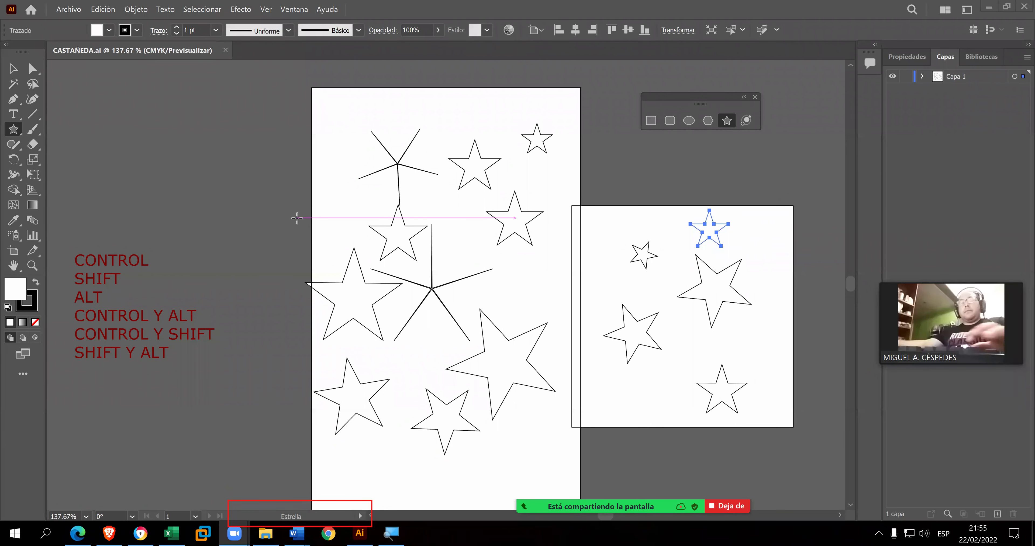
click(315, 233)
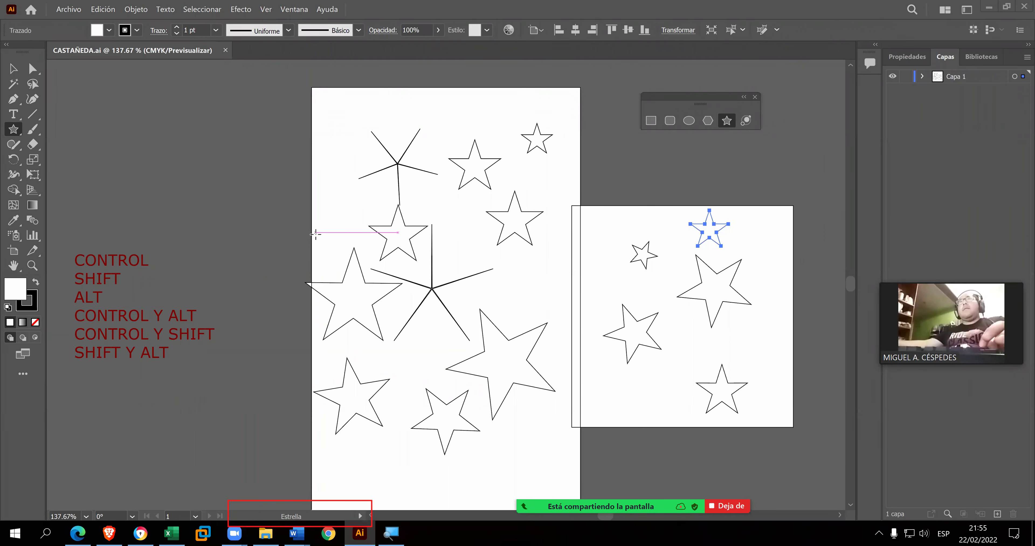
key(Escape)
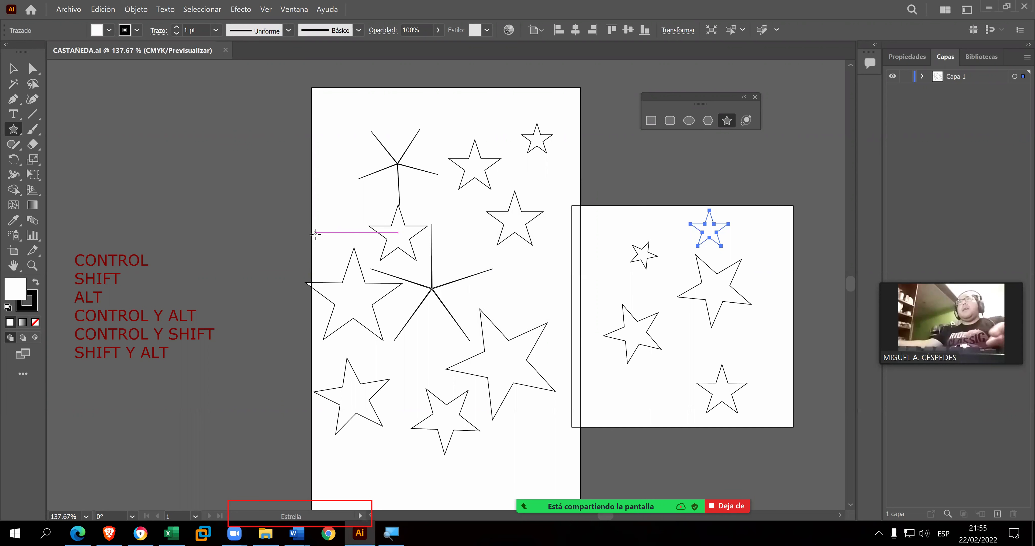
key(v)
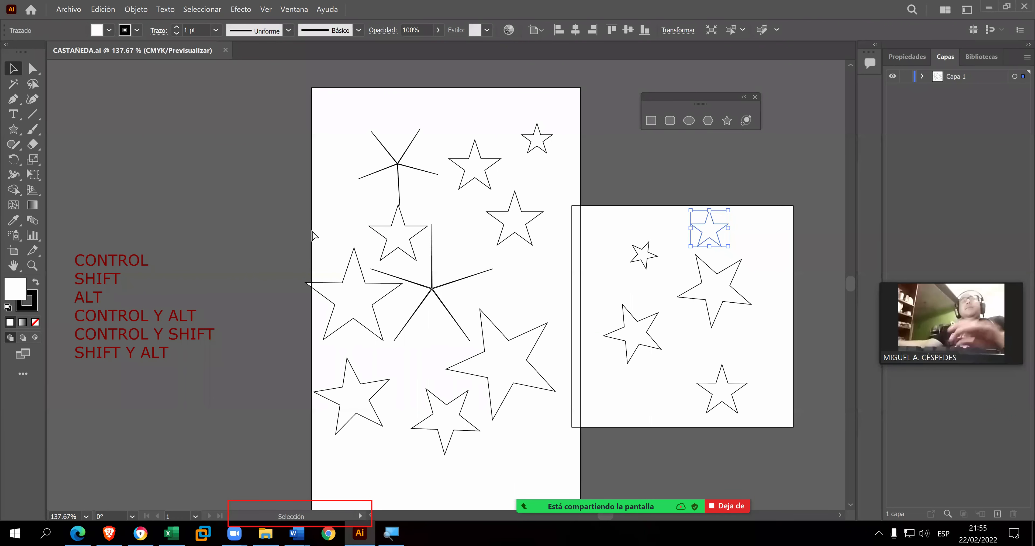
key(ctrl+a)
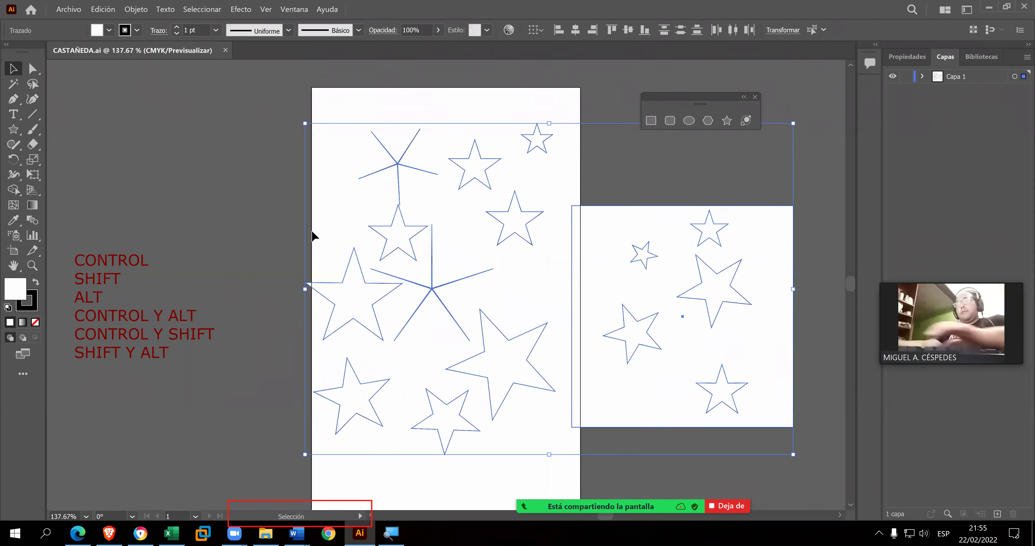
key(Delete)
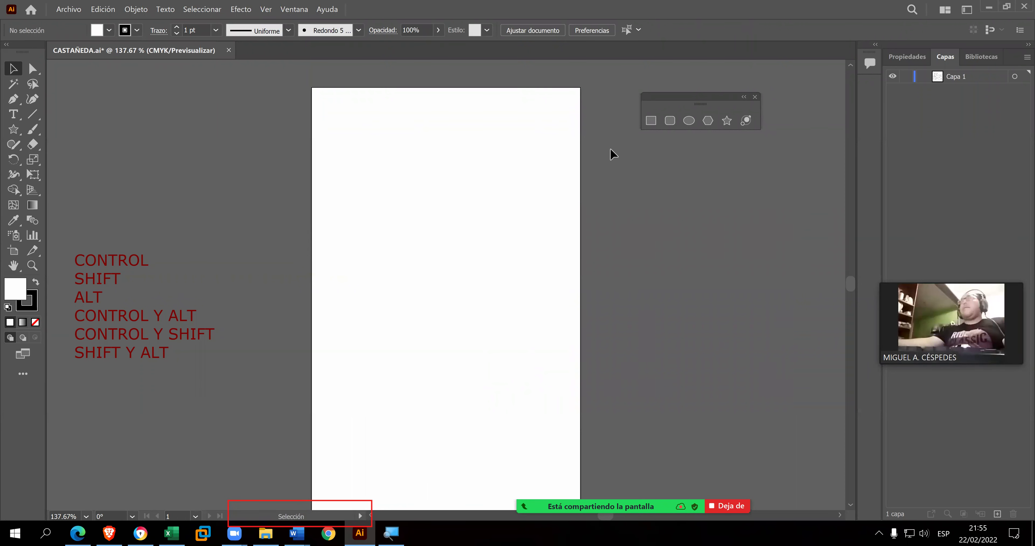
Draw an upright five-pointed star about 8.14 × 7.74 cm and move it slightly right.
click(727, 121)
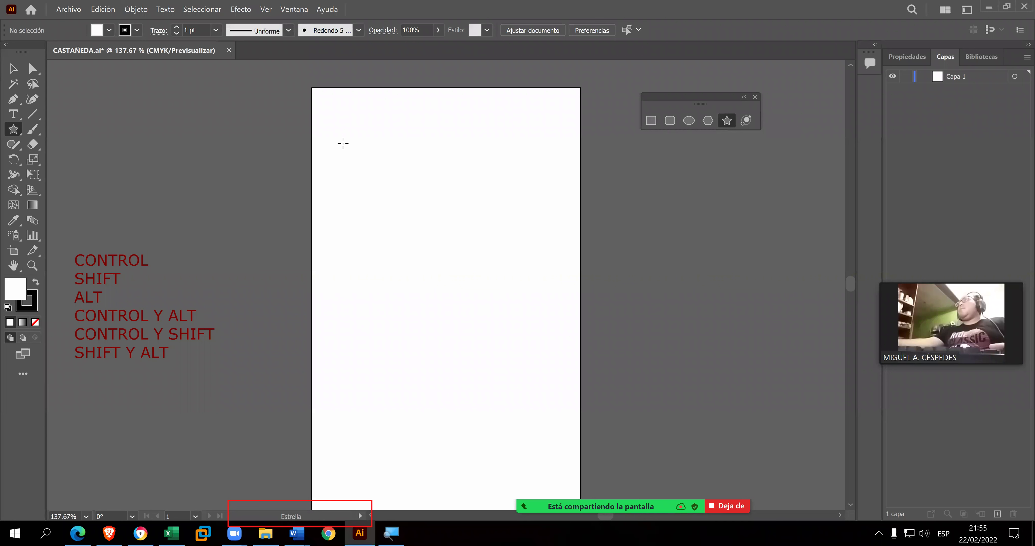
mouse_move(349, 143)
mouse_down()
mouse_move(450, 325)
mouse_move(478, 333)
mouse_move(422, 219)
mouse_move(360, 181)
mouse_move(388, 182)
mouse_move(385, 216)
mouse_move(309, 188)
mouse_move(315, 217)
mouse_move(395, 224)
mouse_move(398, 233)
mouse_move(373, 215)
mouse_move(376, 189)
mouse_move(399, 241)
mouse_move(361, 175)
mouse_move(413, 244)
mouse_move(353, 207)
mouse_up()
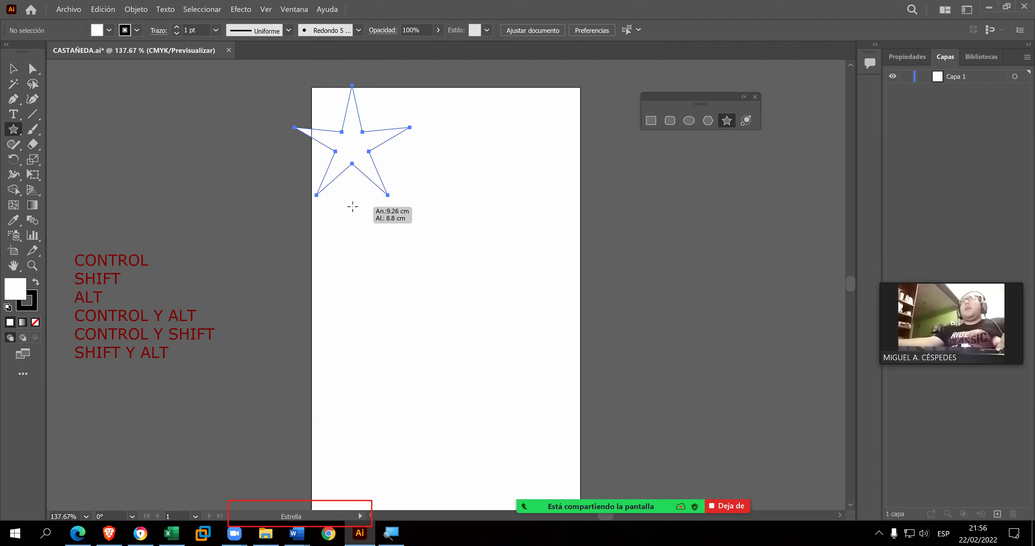
mouse_move(353, 207)
mouse_down()
mouse_move(370, 244)
mouse_move(349, 185)
mouse_move(353, 224)
mouse_move(349, 179)
mouse_move(356, 200)
mouse_up()
key(ctrl+shift)
key(alt+shift)
click(13, 68)
drag(348, 135, 430, 141)
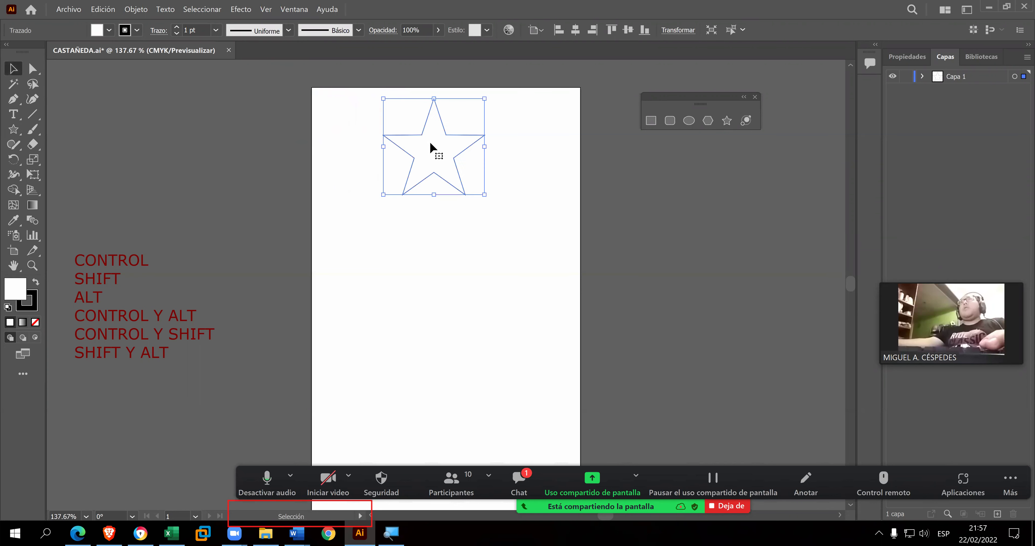
Replace the star with two trial lens flares across the page, then delete both flares.
key(Delete)
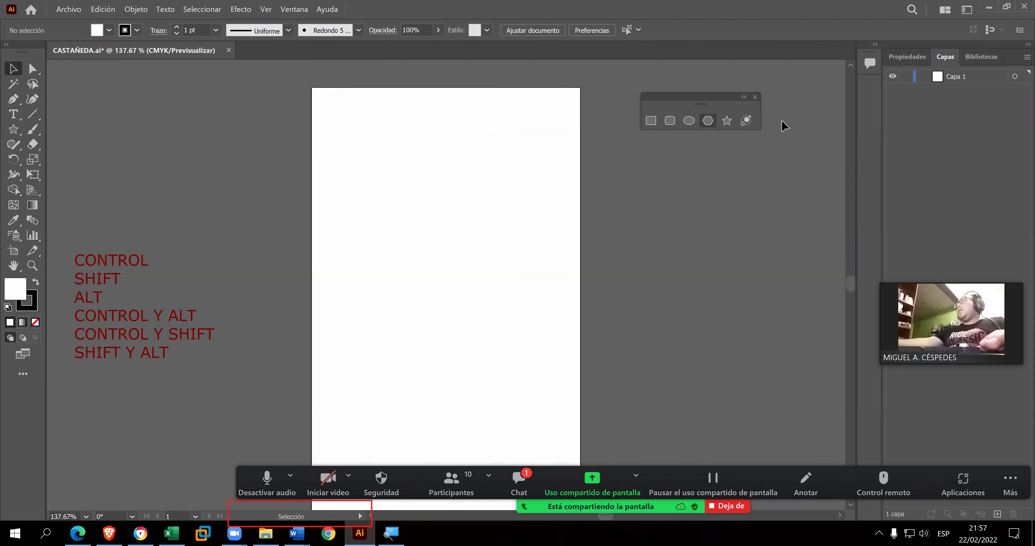
click(744, 119)
click(377, 142)
mouse_move(459, 198)
mouse_down()
mouse_move(412, 160)
mouse_move(476, 234)
mouse_up()
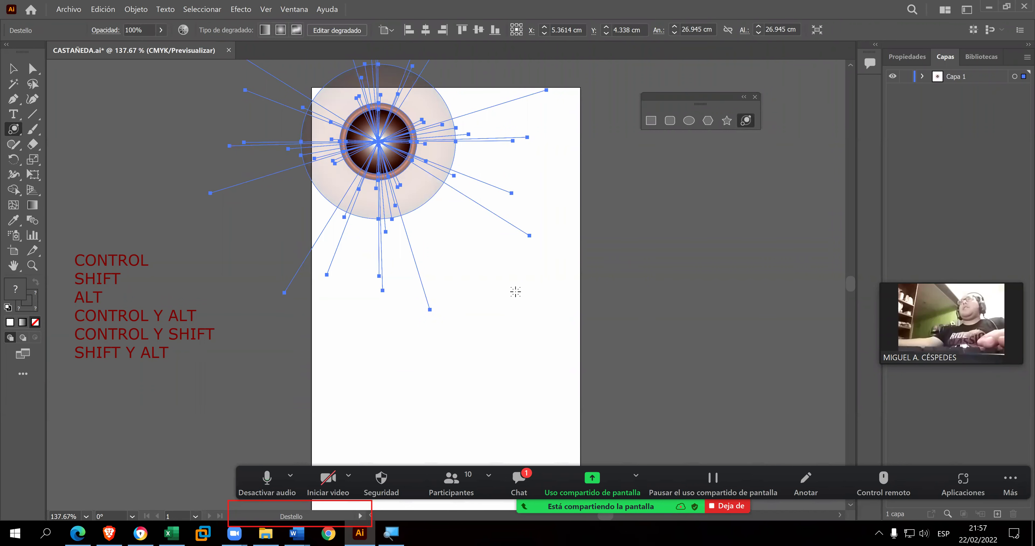
drag(522, 309, 521, 310)
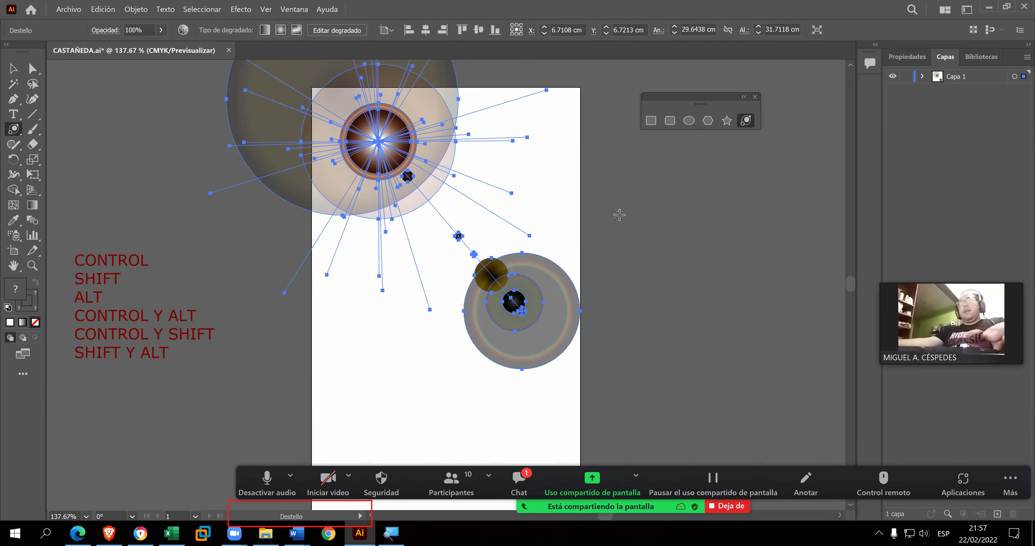
key(Delete)
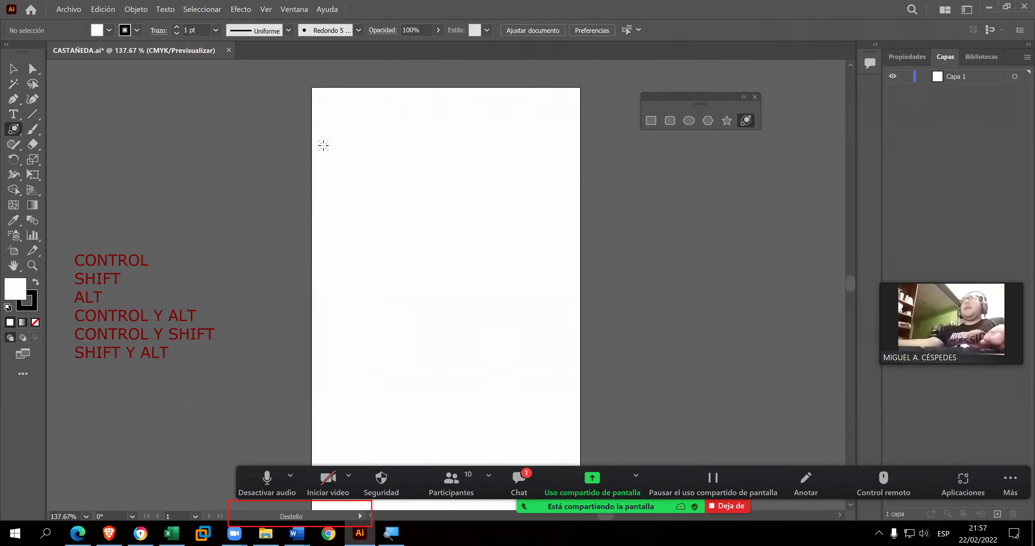
Draw a new lens flare with halo and lower-right end ring, then move it up and right.
click(323, 147)
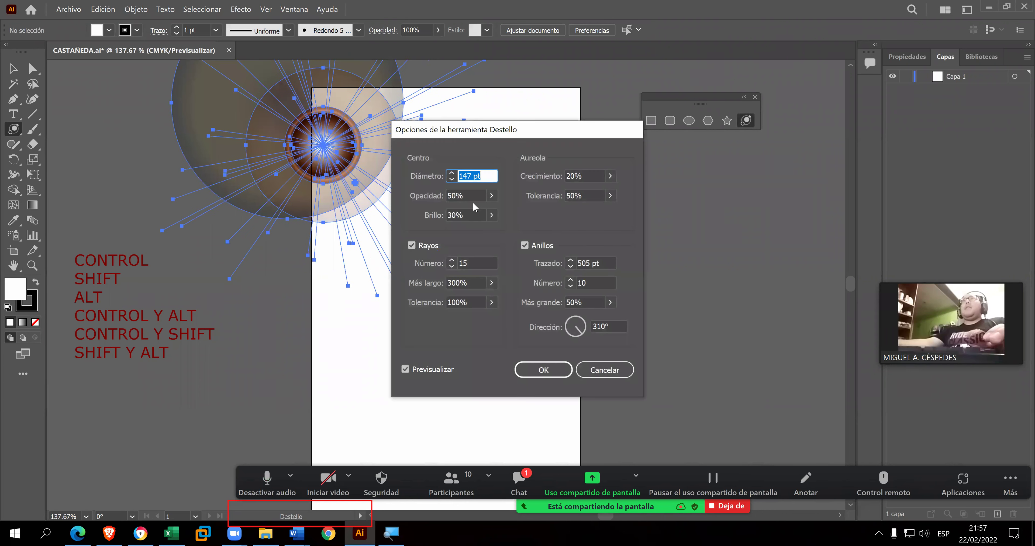
key(Escape)
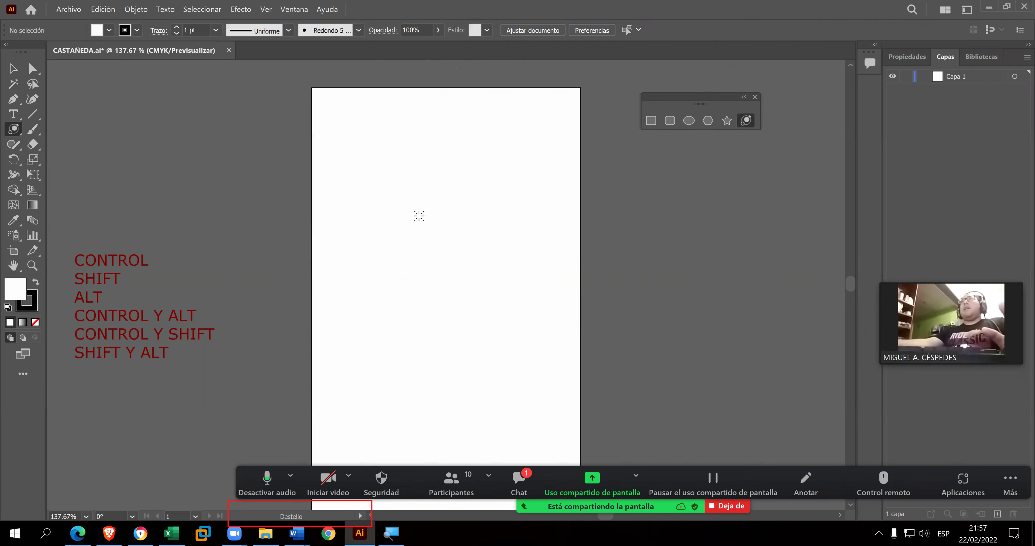
drag(412, 206, 421, 220)
click(500, 269)
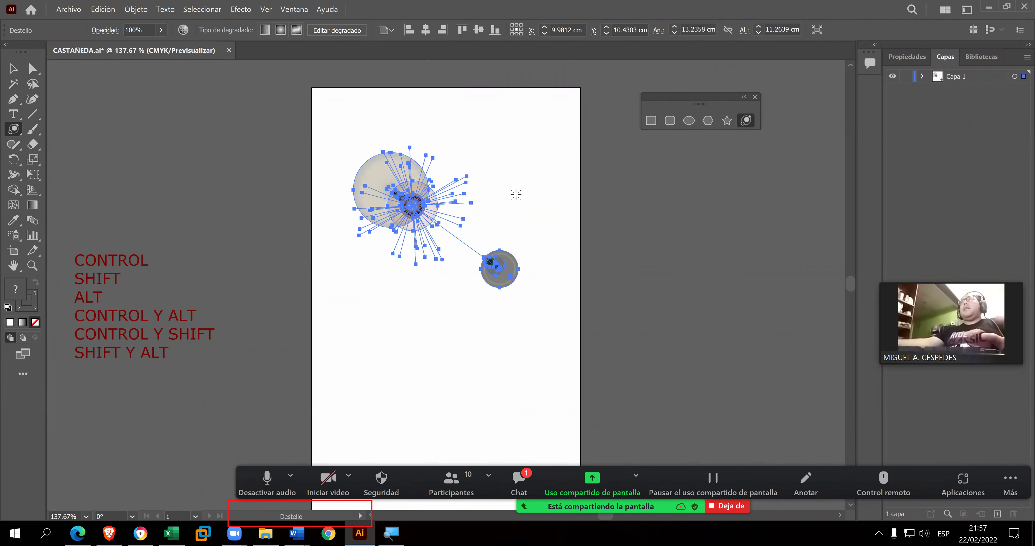
key(v)
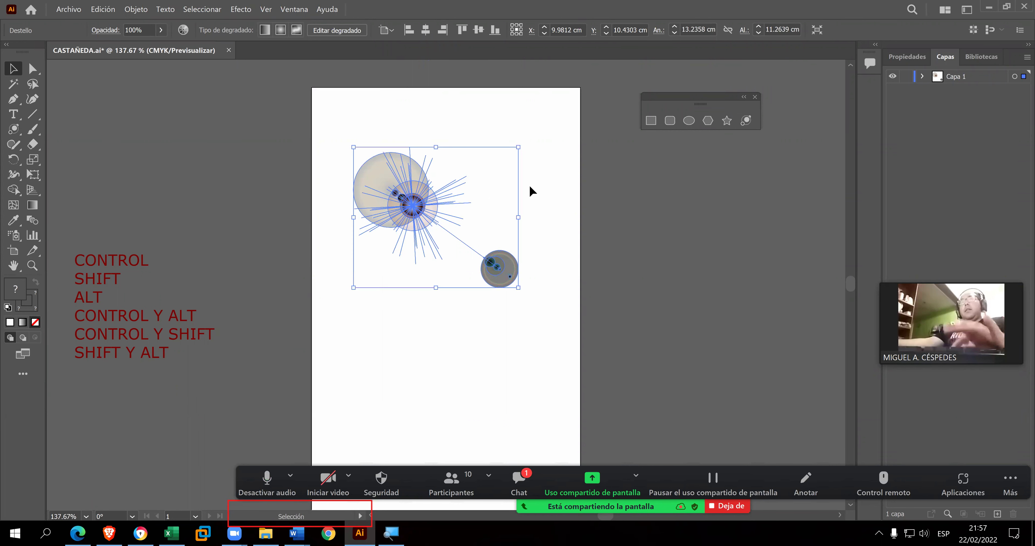
click(547, 160)
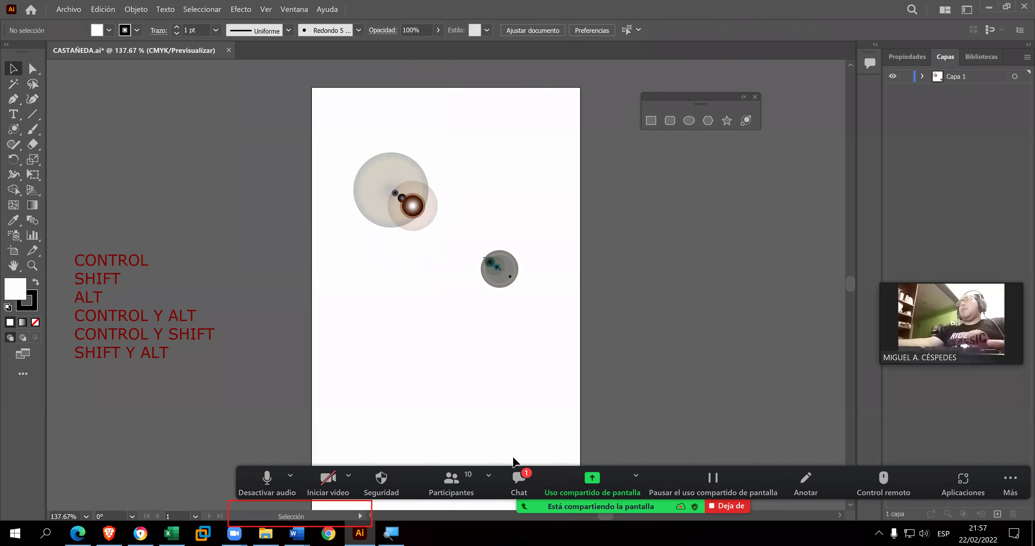
click(517, 475)
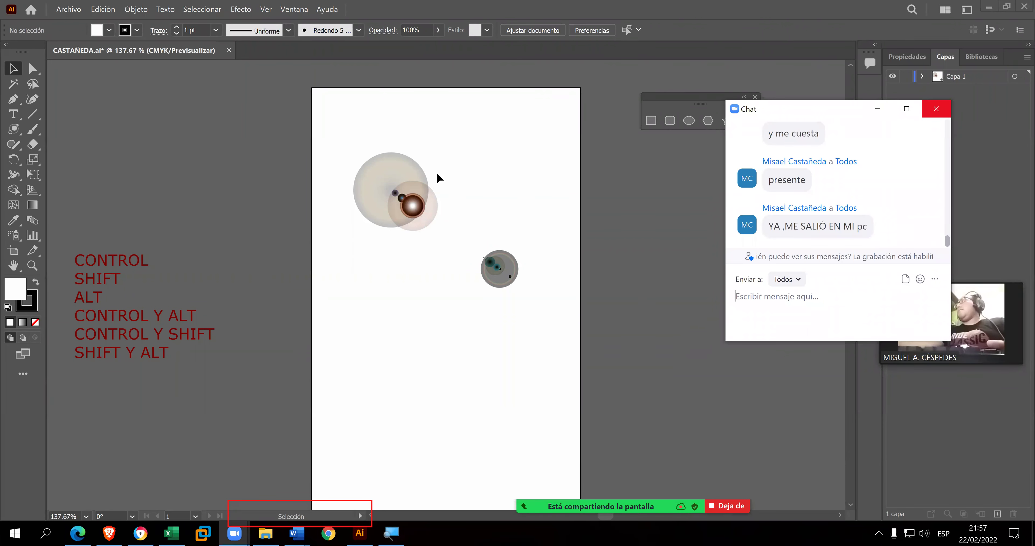
mouse_move(356, 204)
mouse_down()
mouse_move(406, 188)
mouse_move(410, 196)
mouse_up()
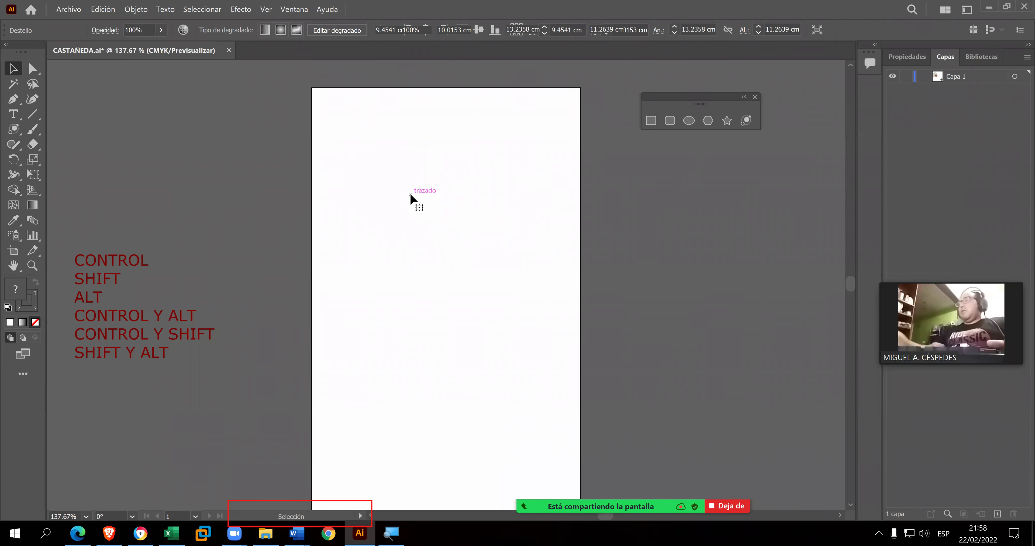
Delete the flare, then close CASTAÑEDA.ai, saving the changes.
key(Delete)
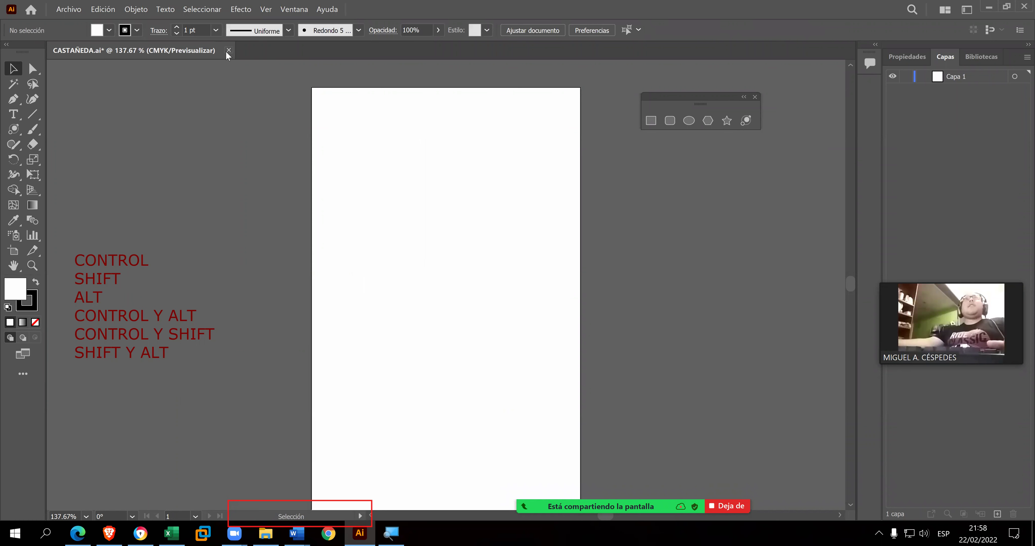
click(228, 51)
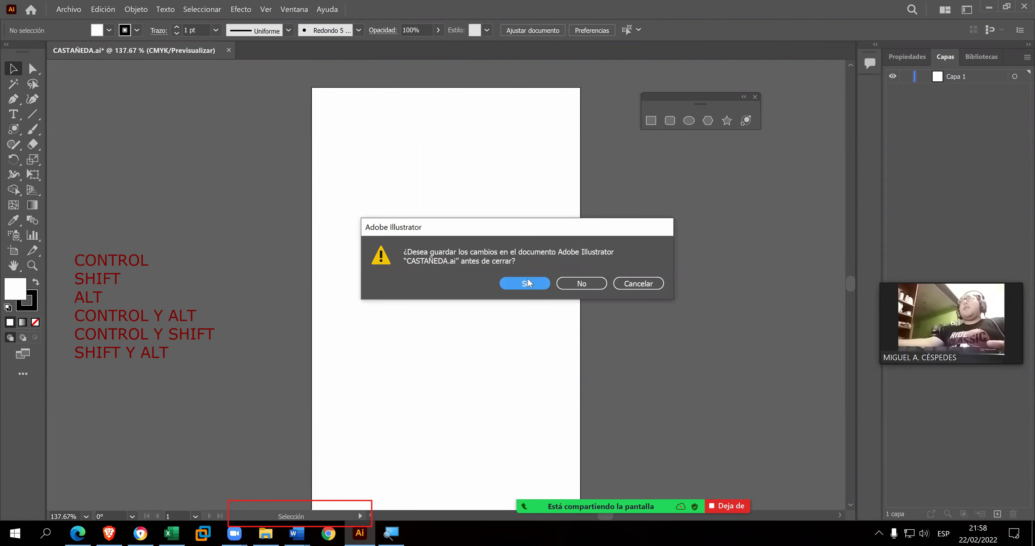
click(518, 283)
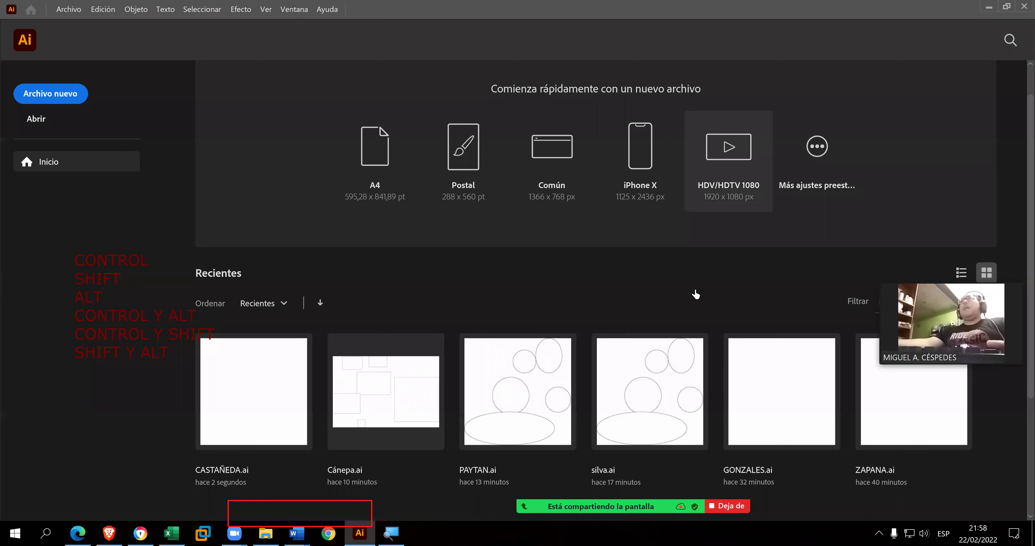
Erase all on-screen Zoom annotations and close the annotation toolbar.
scroll(959, 247, down, 5)
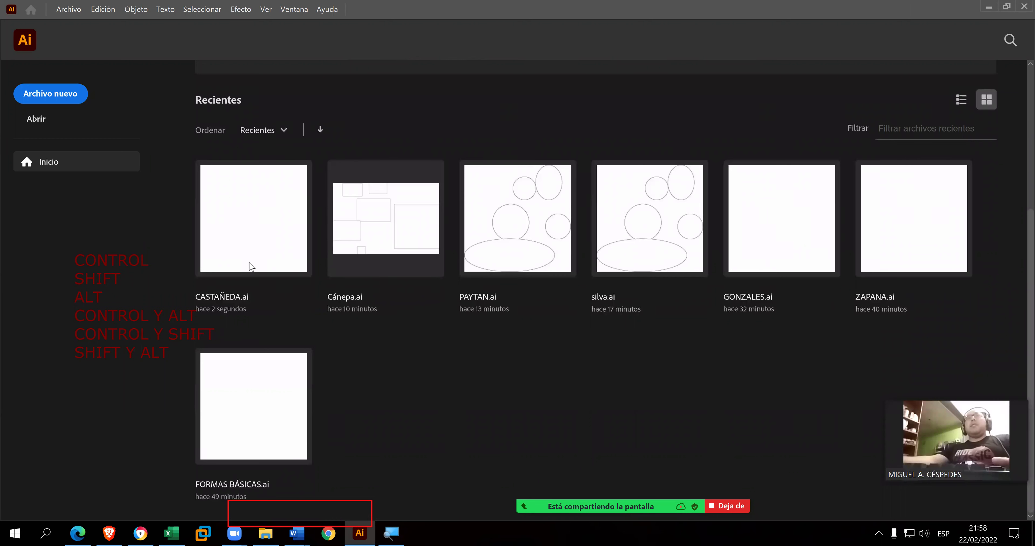
key(alt)
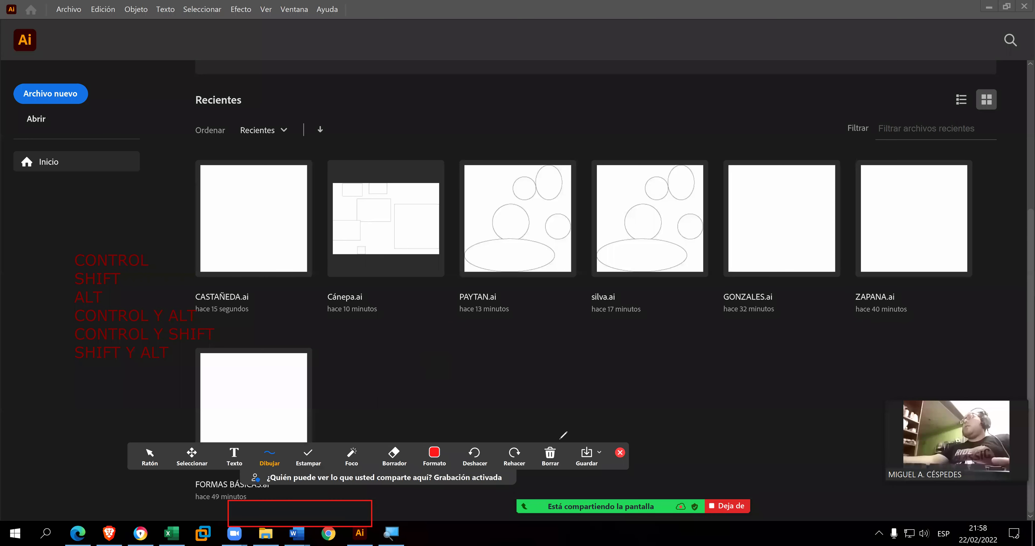
click(549, 452)
key(Return)
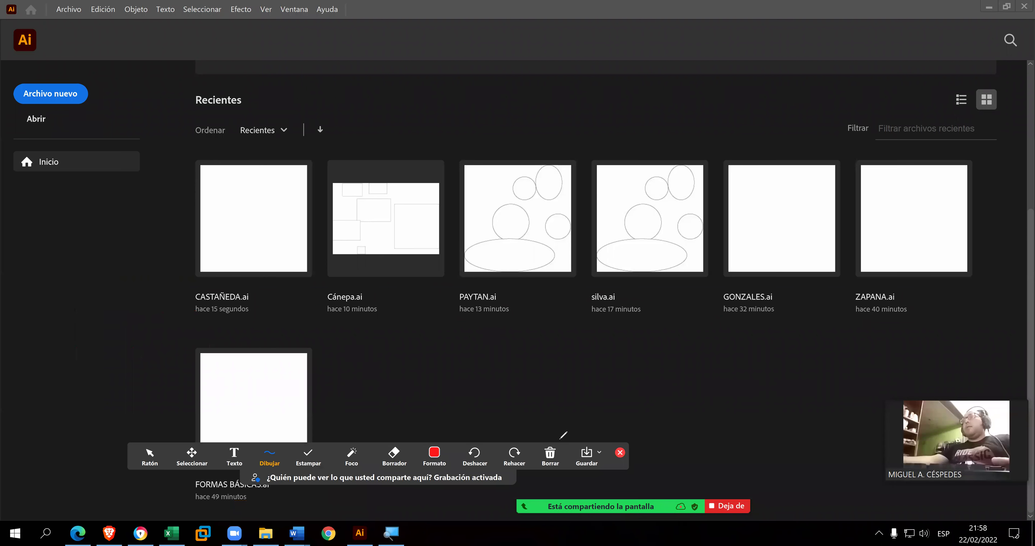
click(619, 452)
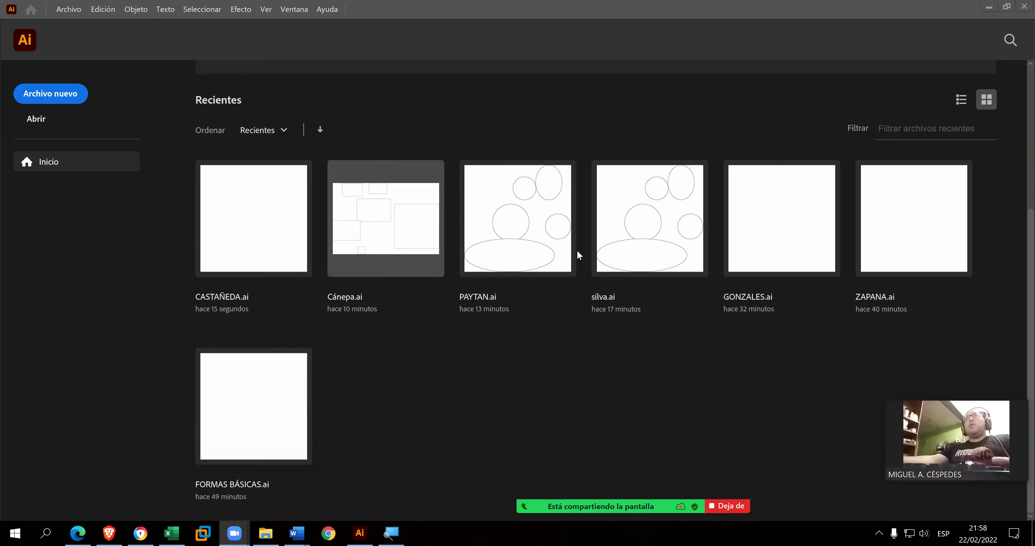
scroll(453, 294, up, 5)
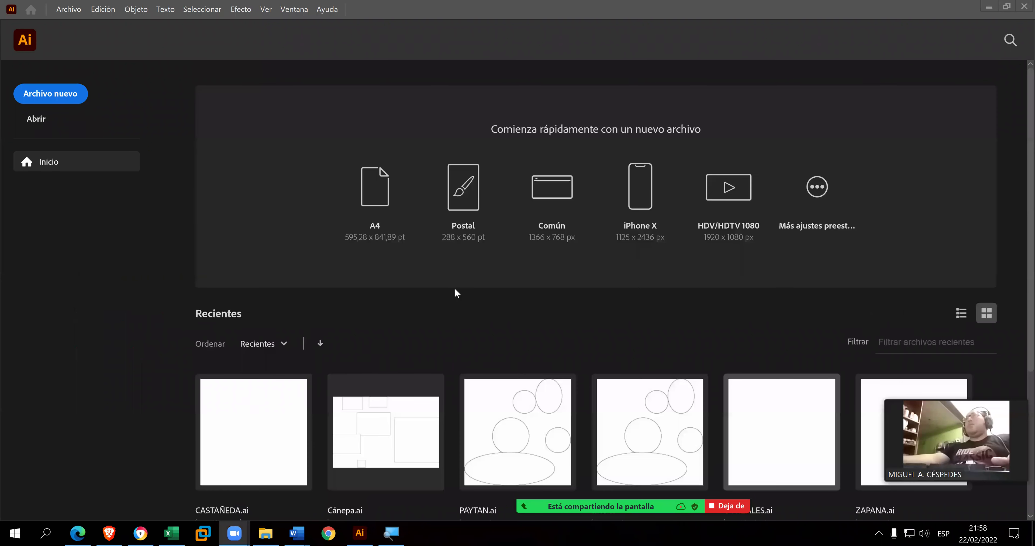
scroll(453, 293, down, 5)
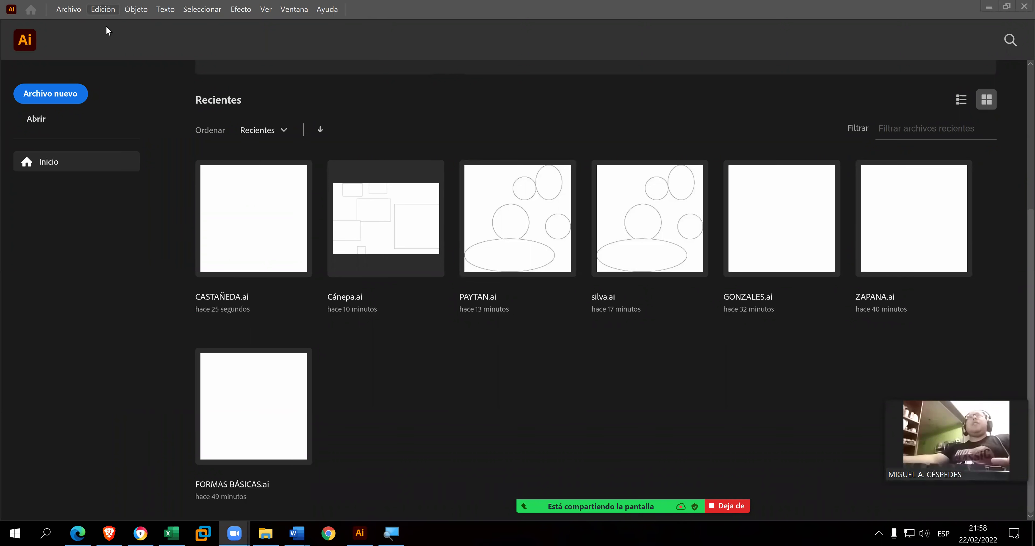
Restore all warning dialogs from Illustrator's General preferences.
click(103, 9)
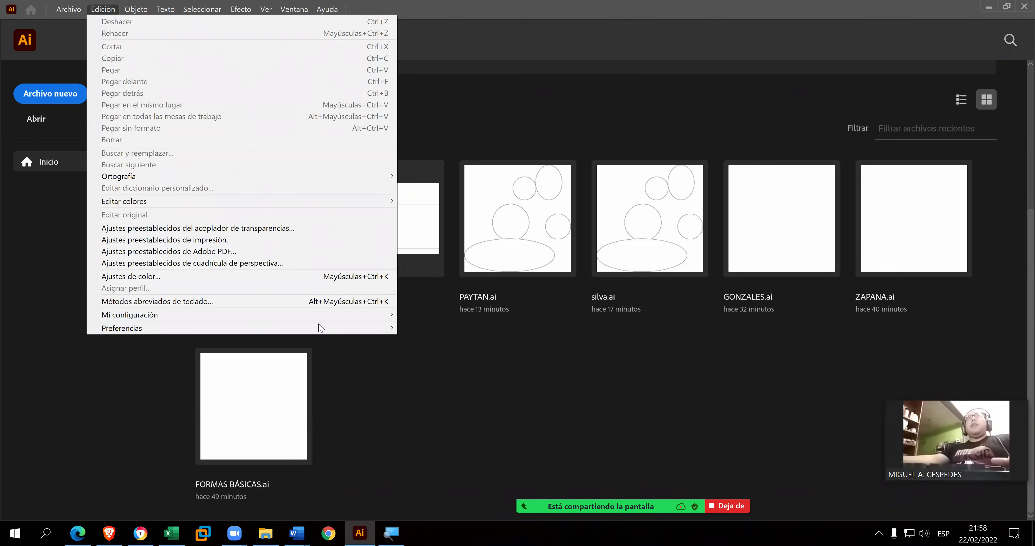
mouse_move(242, 328)
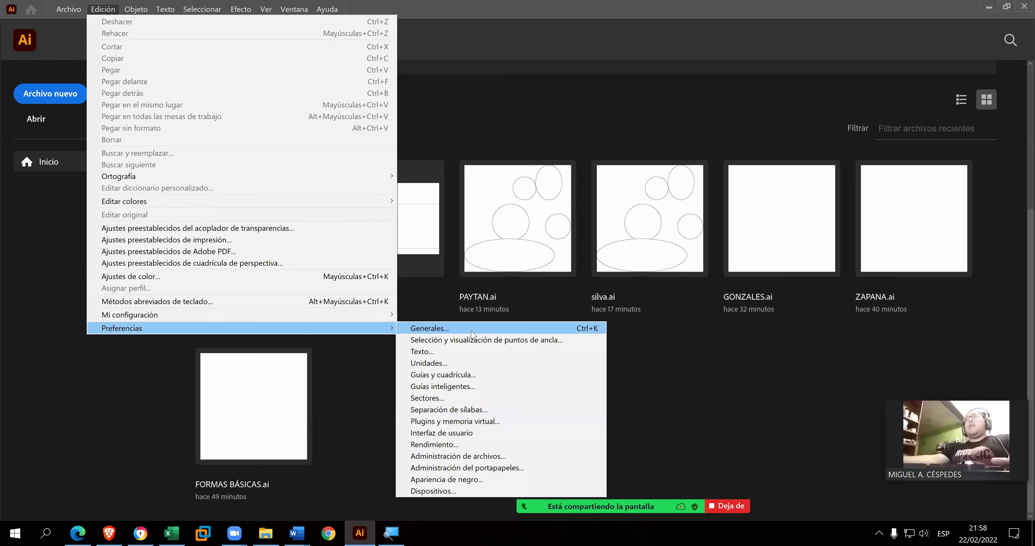
click(472, 333)
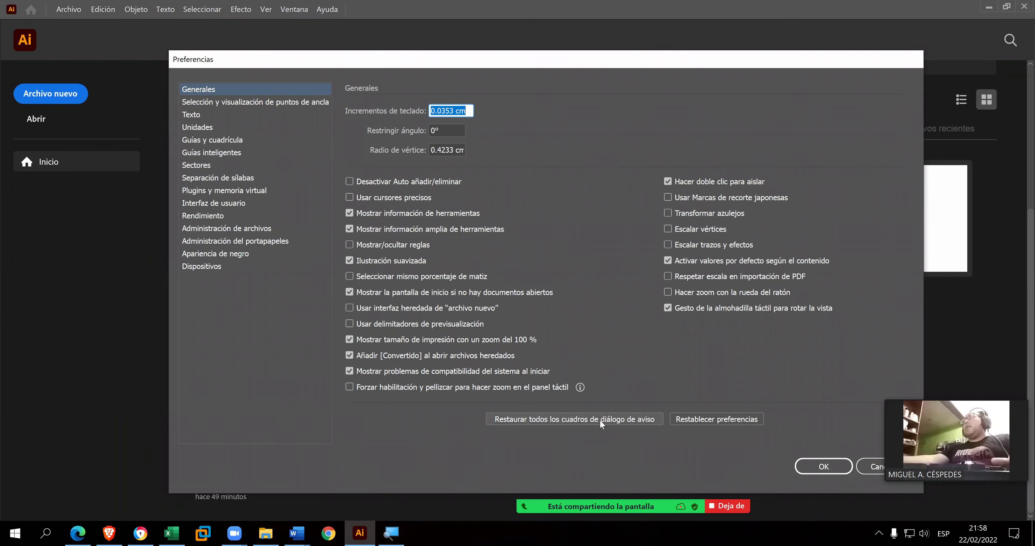
click(599, 419)
click(627, 304)
Reset preferences to defaults, restart Illustrator, and close the keyboard-shortcuts Word document.
click(710, 419)
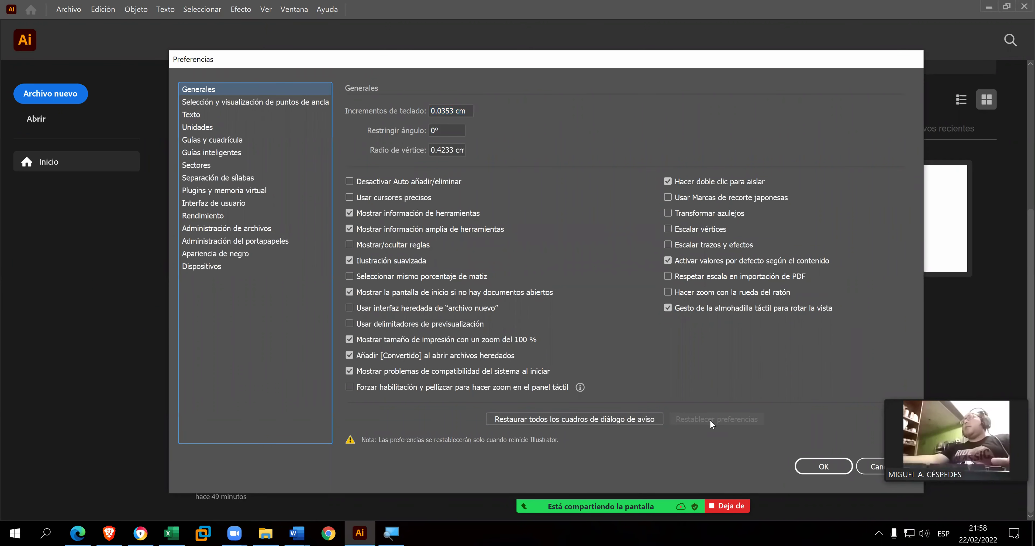
click(821, 465)
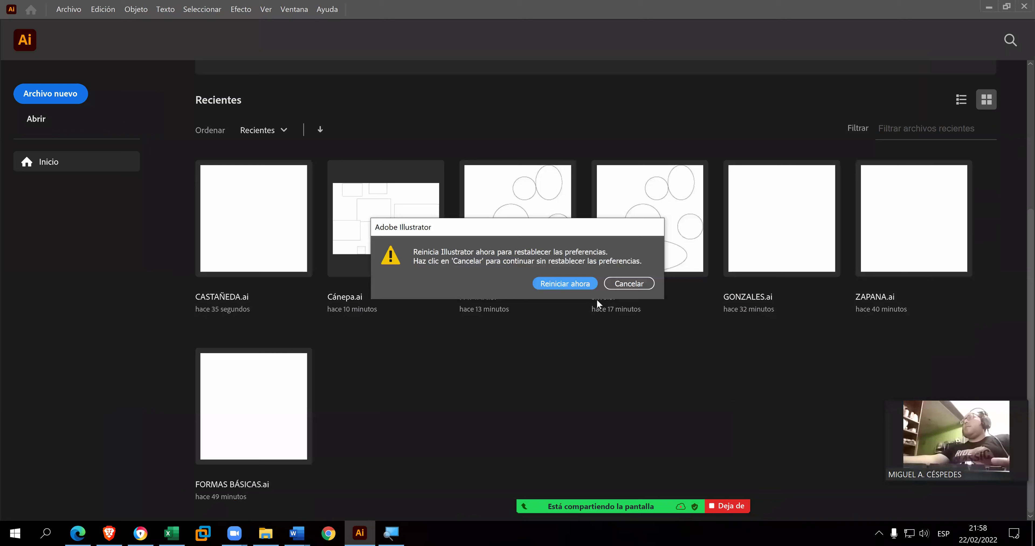
click(560, 282)
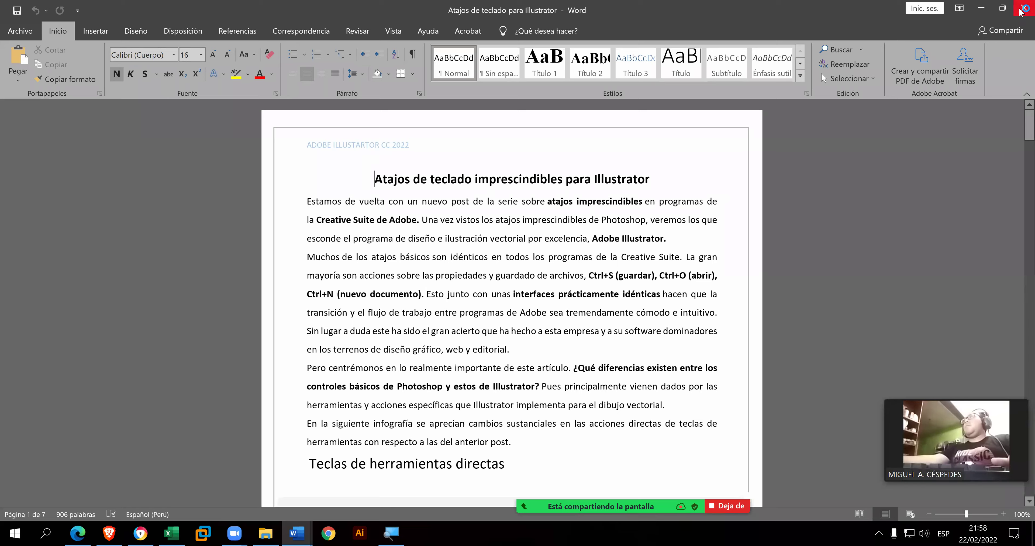
click(1023, 9)
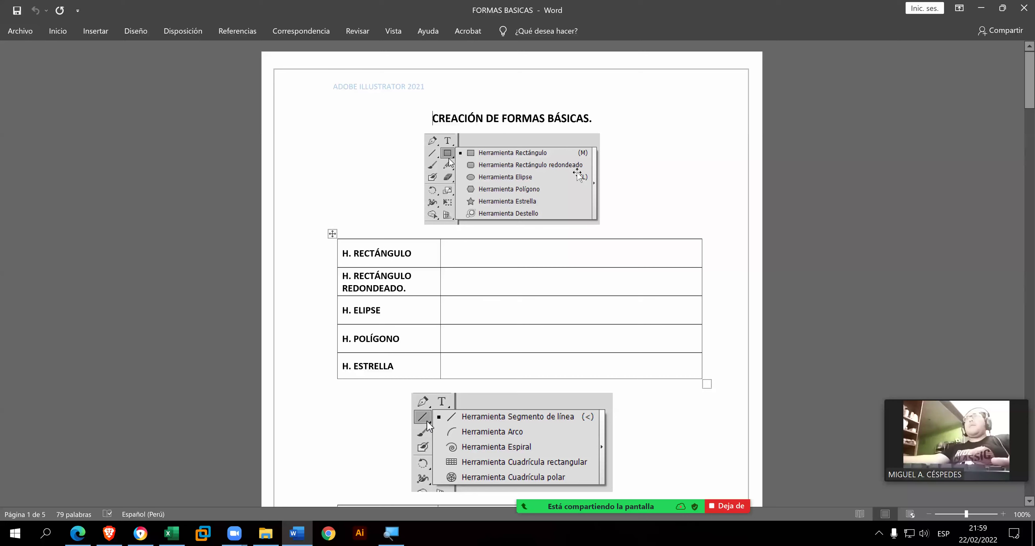
Point out the blank table cells to fill in on the FORMAS BASICAS worksheet.
scroll(520, 166, down, 1)
mouse_move(566, 323)
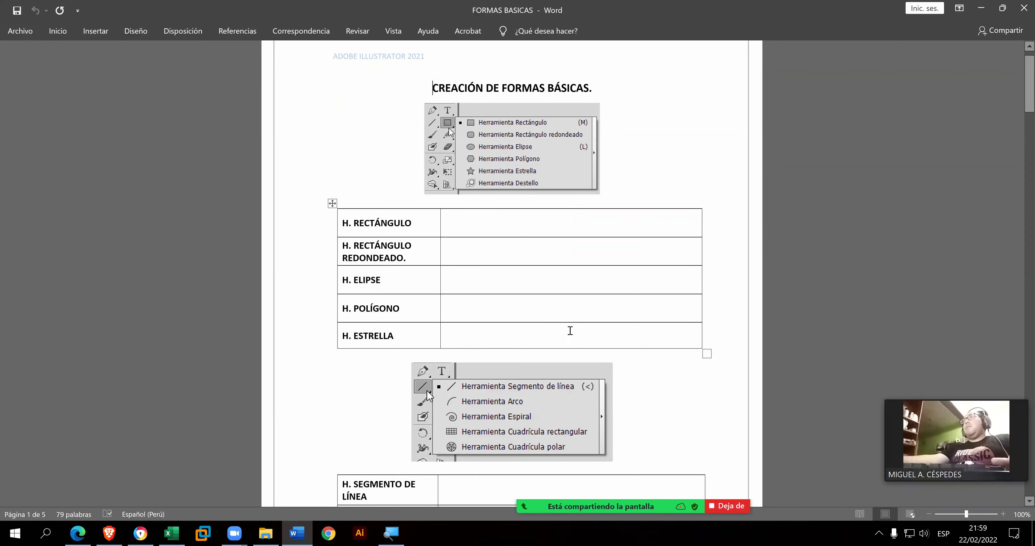
scroll(563, 333, down, 3)
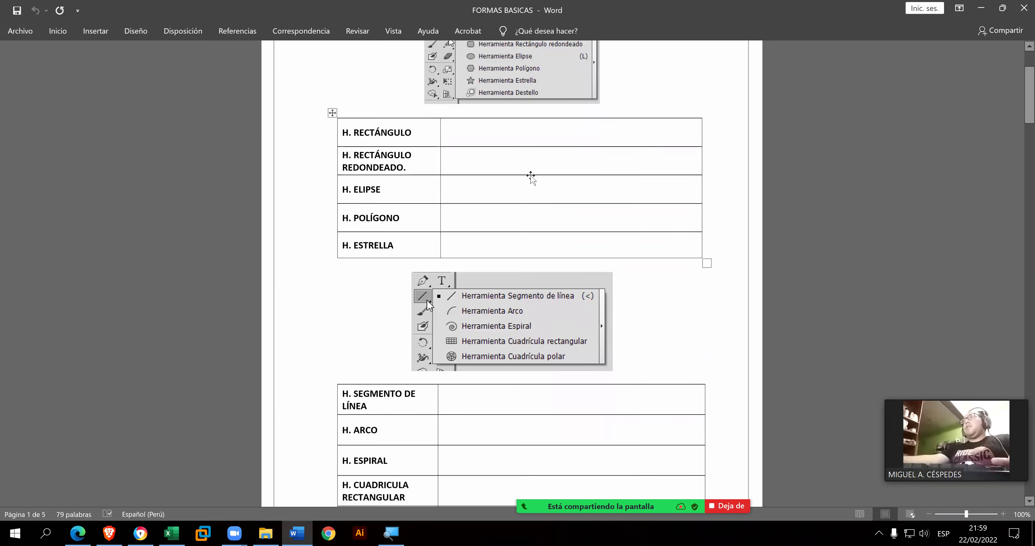
scroll(526, 189, up, 3)
click(509, 223)
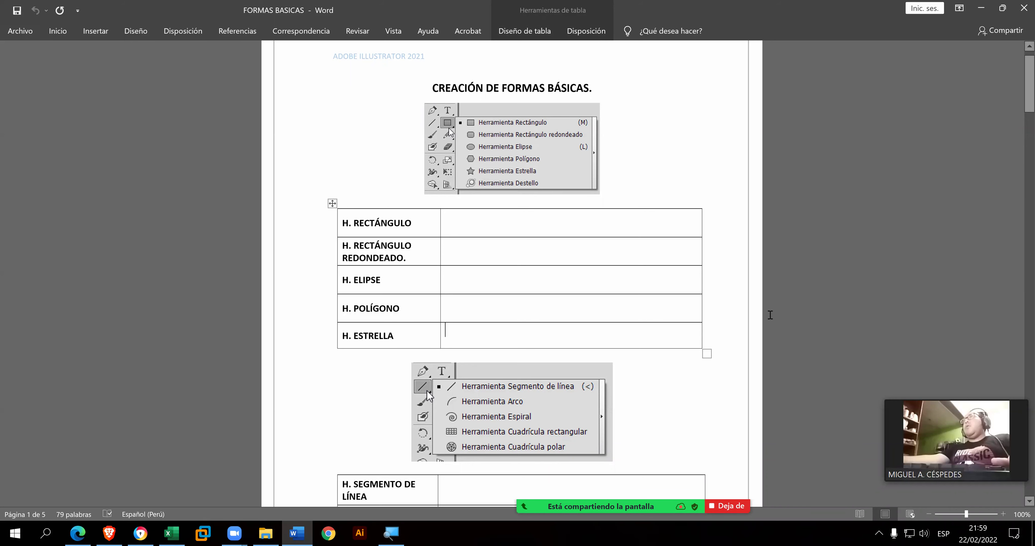
Page through the rest of the worksheet to the practice exercises with stars and polygons.
scroll(769, 314, down, 2)
scroll(688, 284, down, 1)
scroll(692, 231, down, 2)
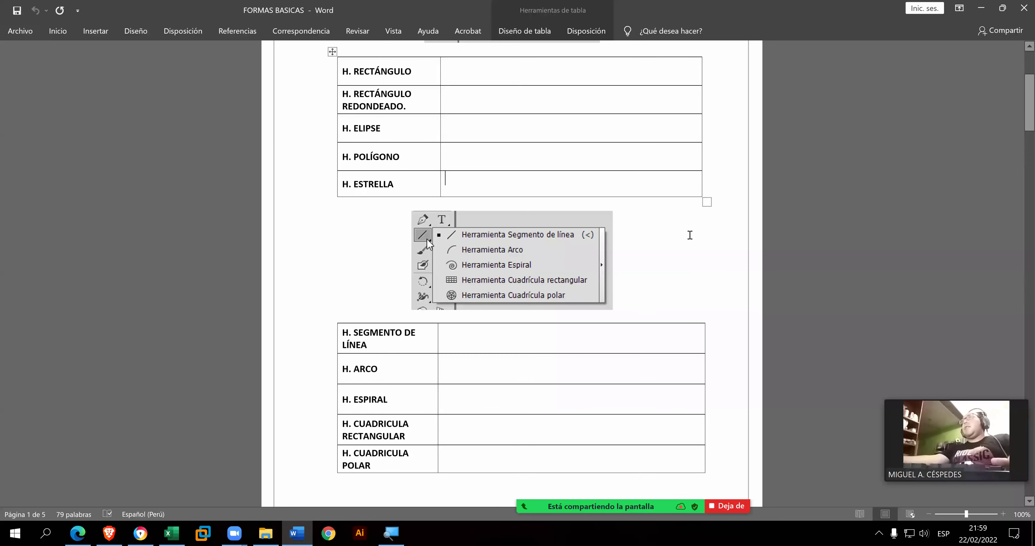
scroll(679, 234, down, 1)
scroll(665, 234, down, 3)
scroll(665, 234, down, 3)
scroll(664, 235, down, 4)
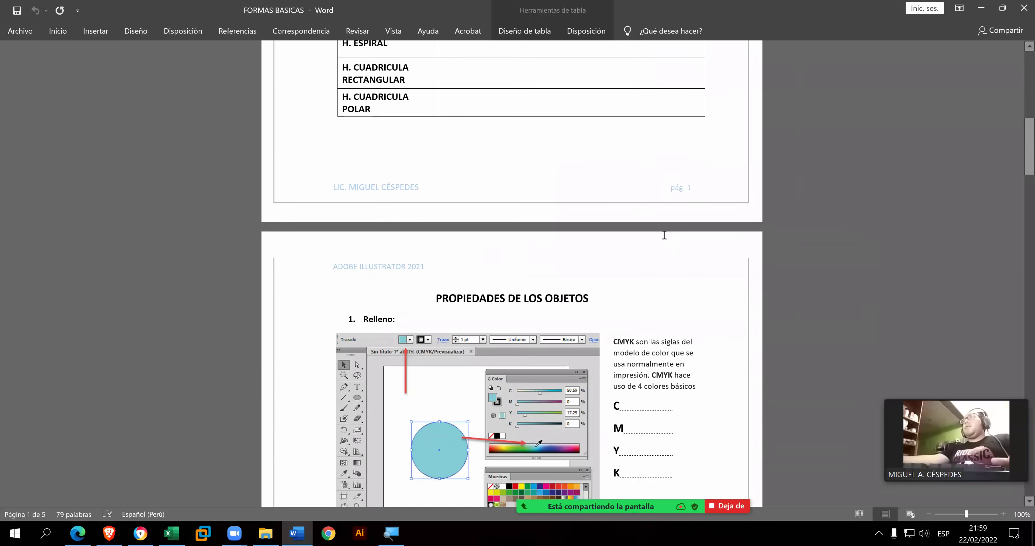
scroll(663, 236, down, 3)
scroll(663, 234, down, 3)
scroll(663, 235, down, 4)
scroll(663, 237, down, 8)
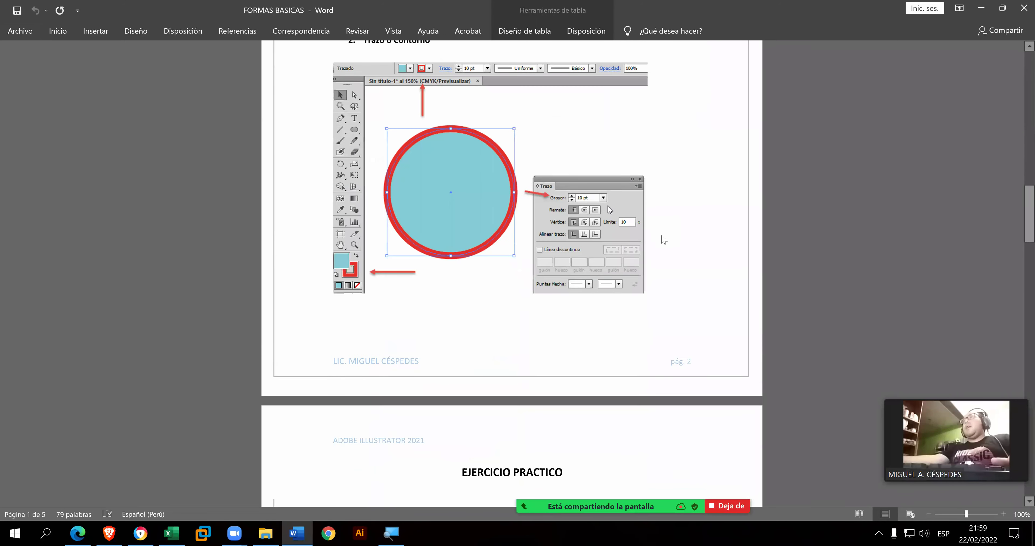
scroll(663, 239, down, 1)
scroll(664, 238, down, 4)
scroll(663, 237, down, 5)
scroll(663, 237, down, 4)
scroll(663, 236, down, 5)
scroll(663, 237, down, 4)
scroll(663, 237, down, 4)
scroll(661, 239, down, 6)
scroll(657, 243, down, 3)
scroll(656, 242, down, 4)
scroll(656, 242, down, 4)
scroll(656, 241, down, 2)
scroll(655, 236, down, 4)
scroll(654, 235, down, 2)
scroll(653, 239, down, 4)
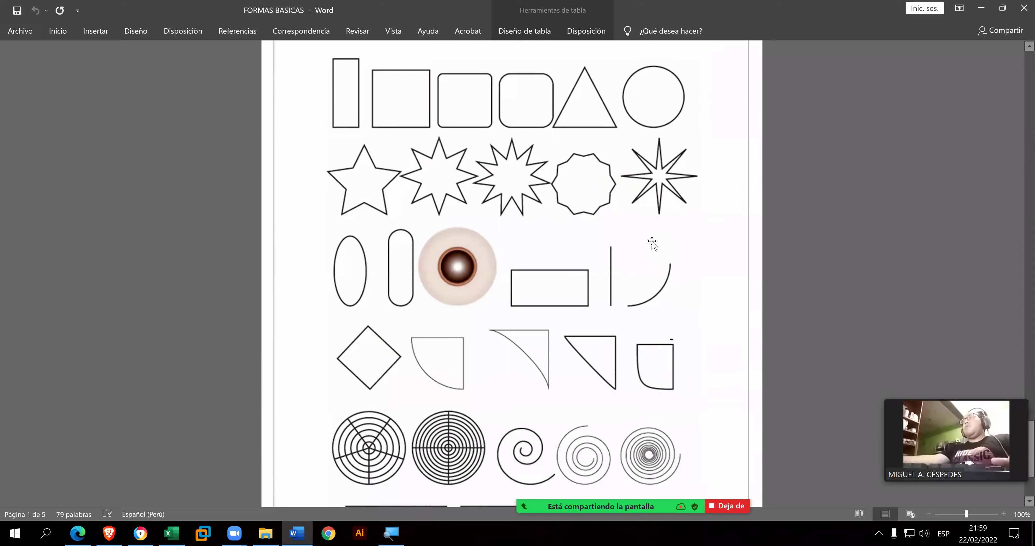
scroll(651, 240, down, 4)
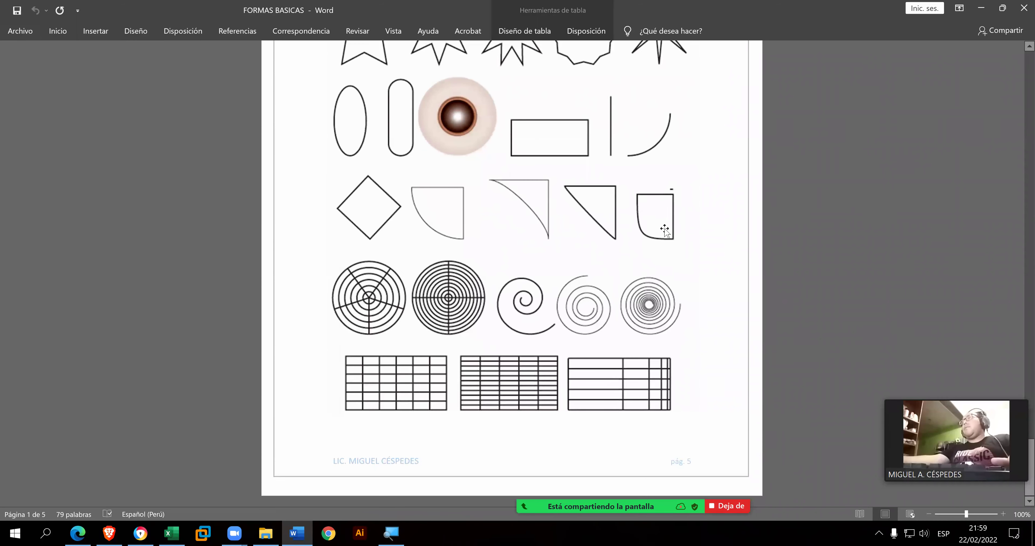
scroll(665, 257, up, 7)
scroll(664, 257, up, 8)
scroll(664, 257, up, 4)
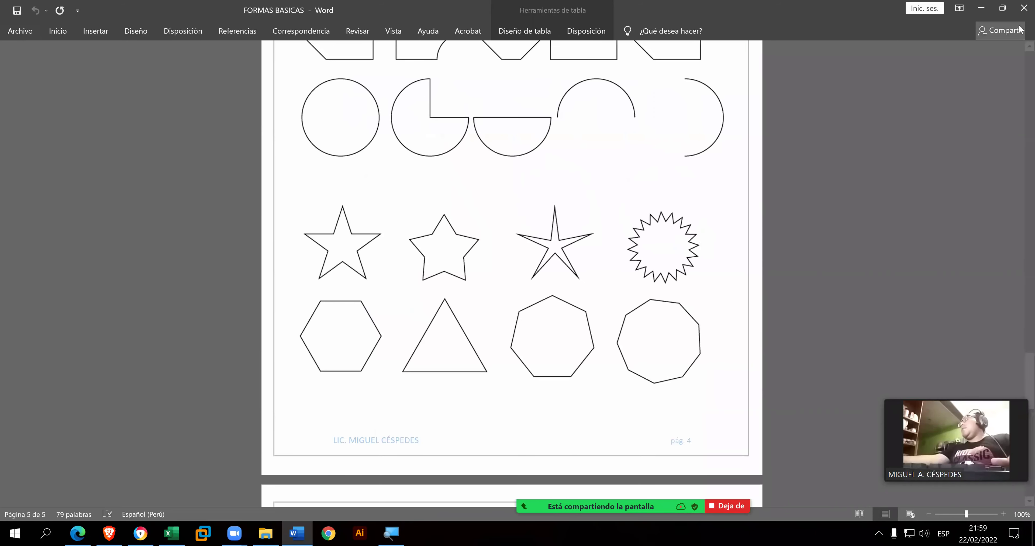
Close Word and group the FORMAS BÁSICAS, ZAPANA, GONZALES and silva icons beside CASTAÑEDA.
click(1020, 11)
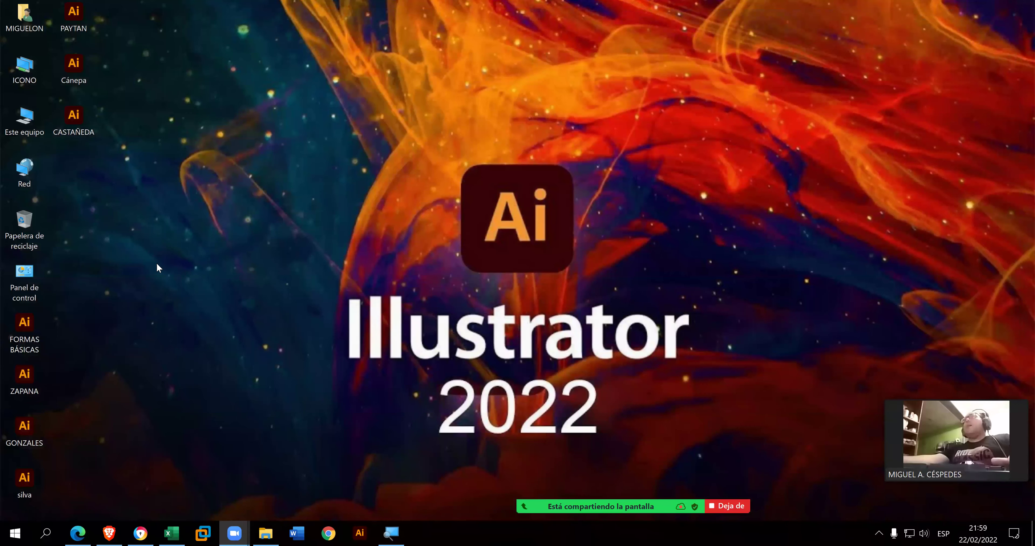
drag(245, 209, 49, 1)
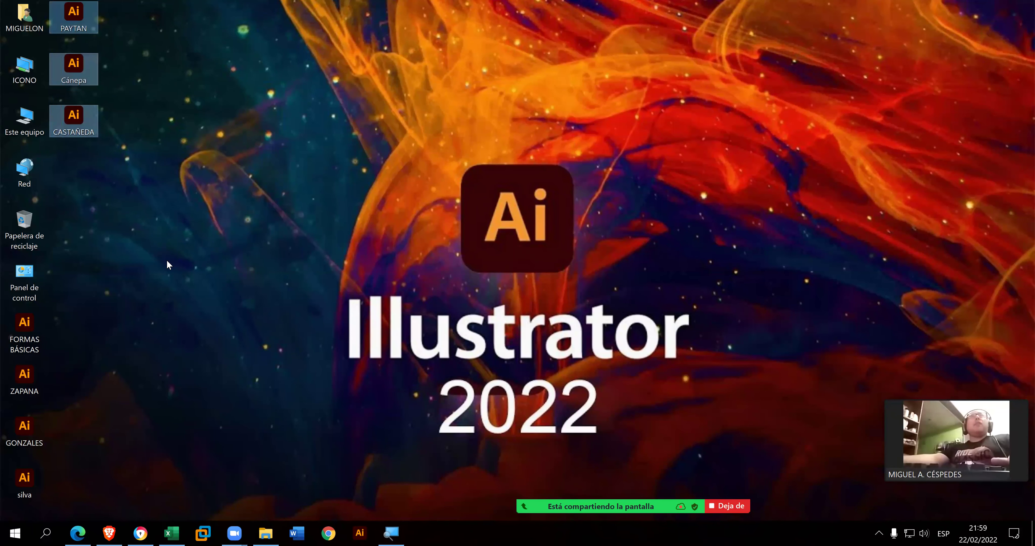
click(87, 323)
mouse_move(82, 501)
mouse_down()
mouse_move(2, 314)
mouse_move(73, 180)
mouse_up()
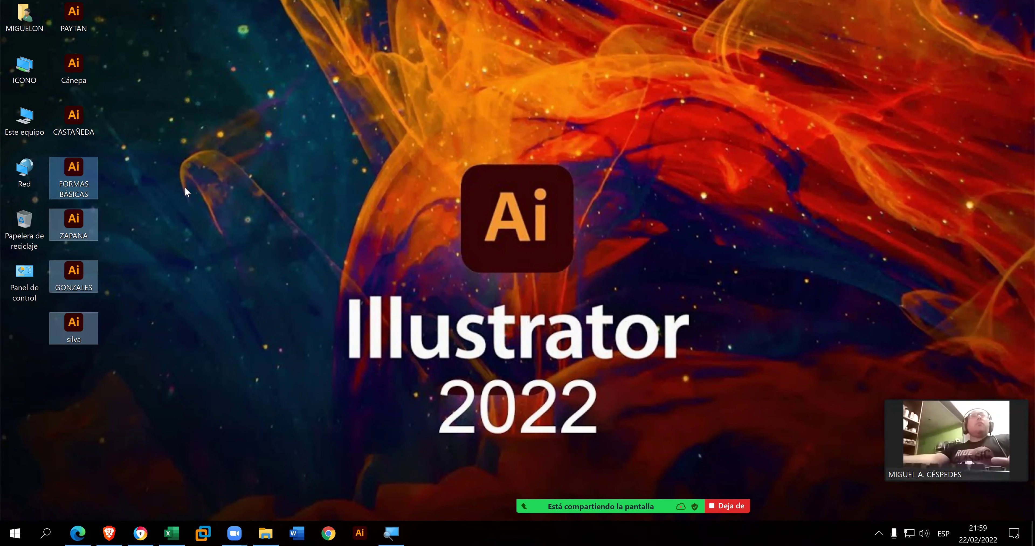
click(253, 179)
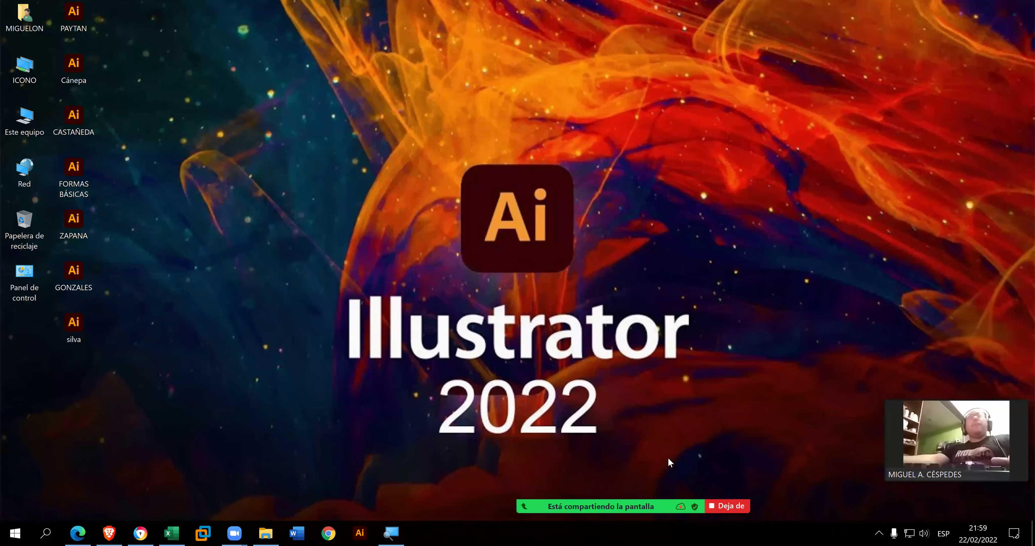